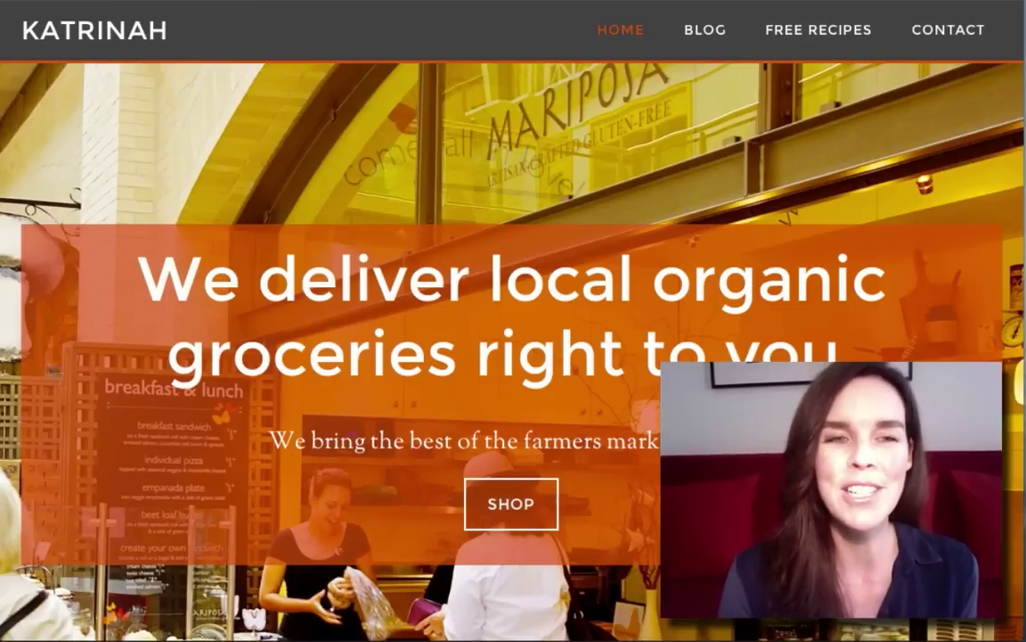
# Step: Scroll down the current page and back up toward the top
pyautogui.scroll(-8, 94, 365)
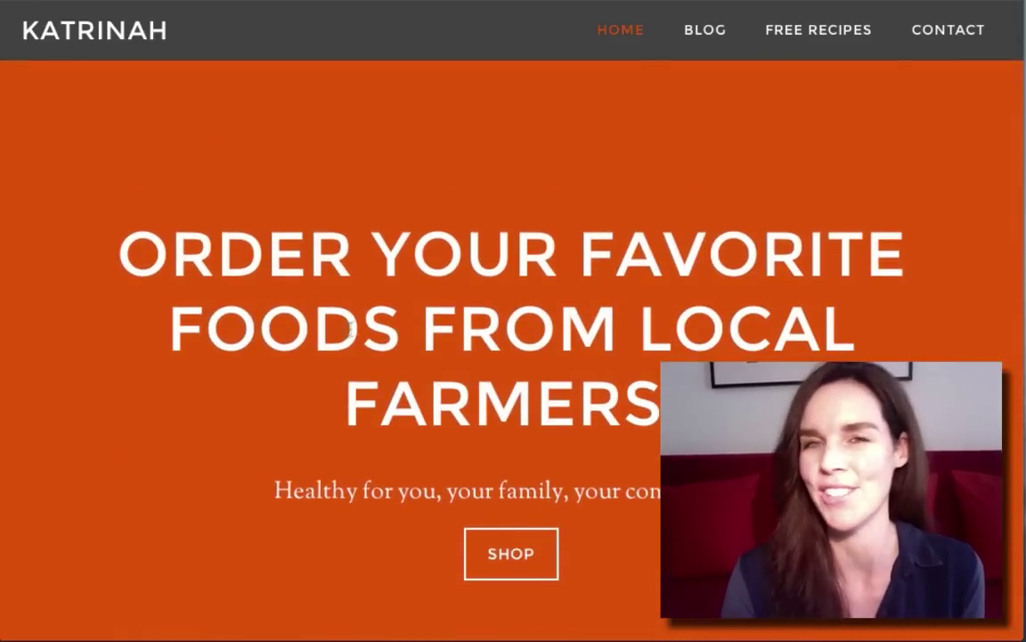
pyautogui.scroll(-6, 232, 390)
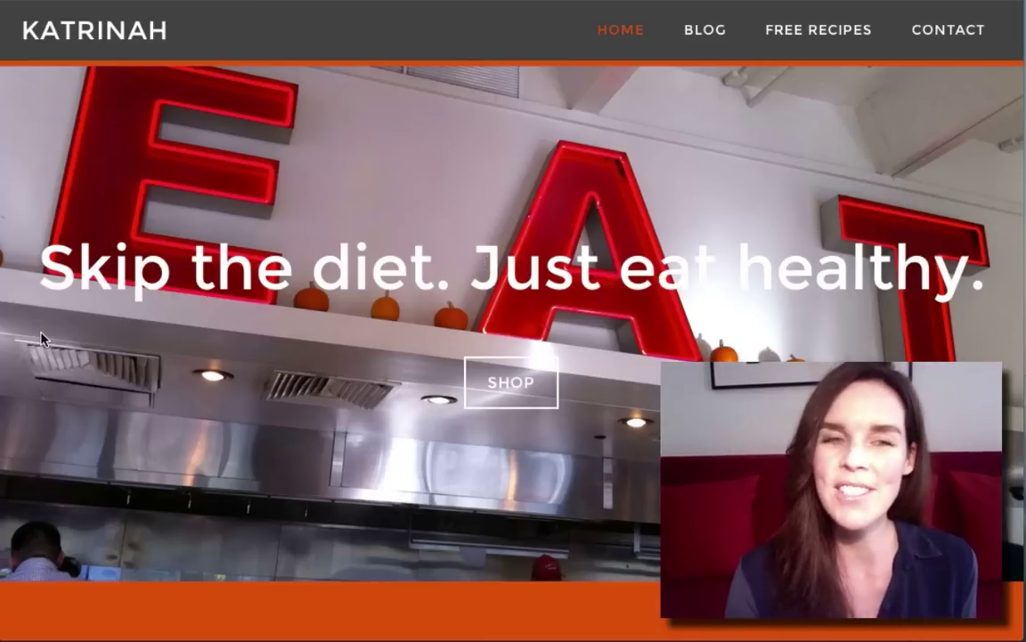
pyautogui.scroll(-6, 41, 336)
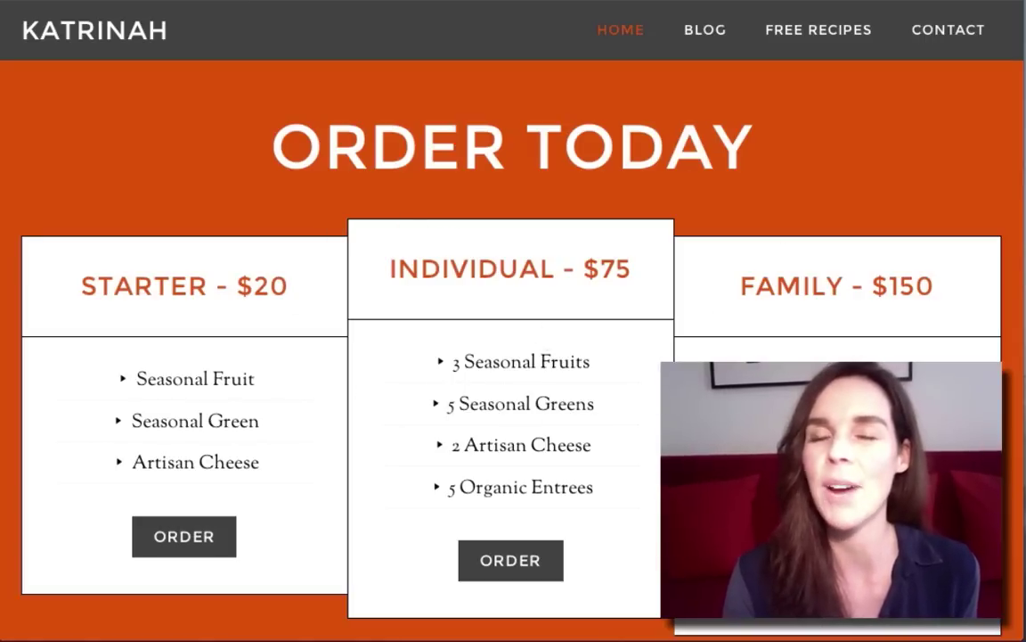
pyautogui.scroll(-5, 591, 359)
pyautogui.scroll(-3, 590, 361)
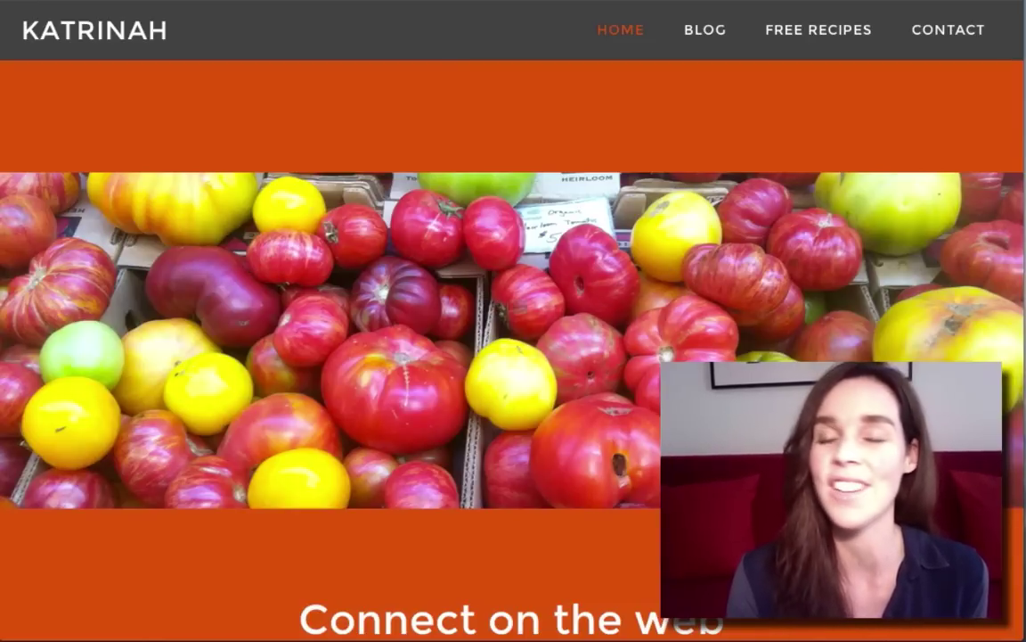
pyautogui.scroll(-1, 443, 374)
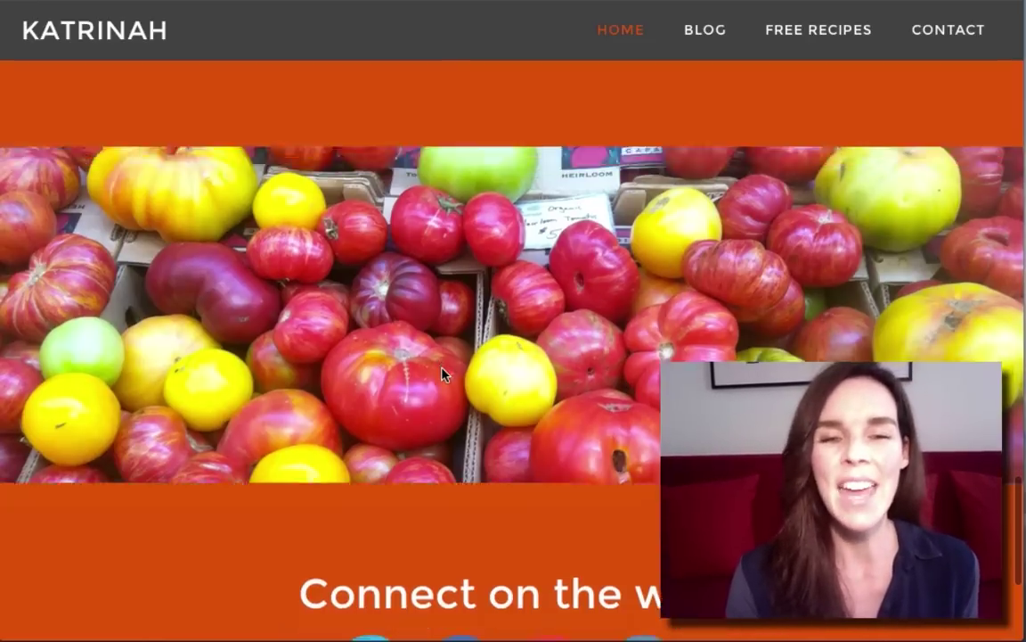
pyautogui.scroll(-5, 442, 374)
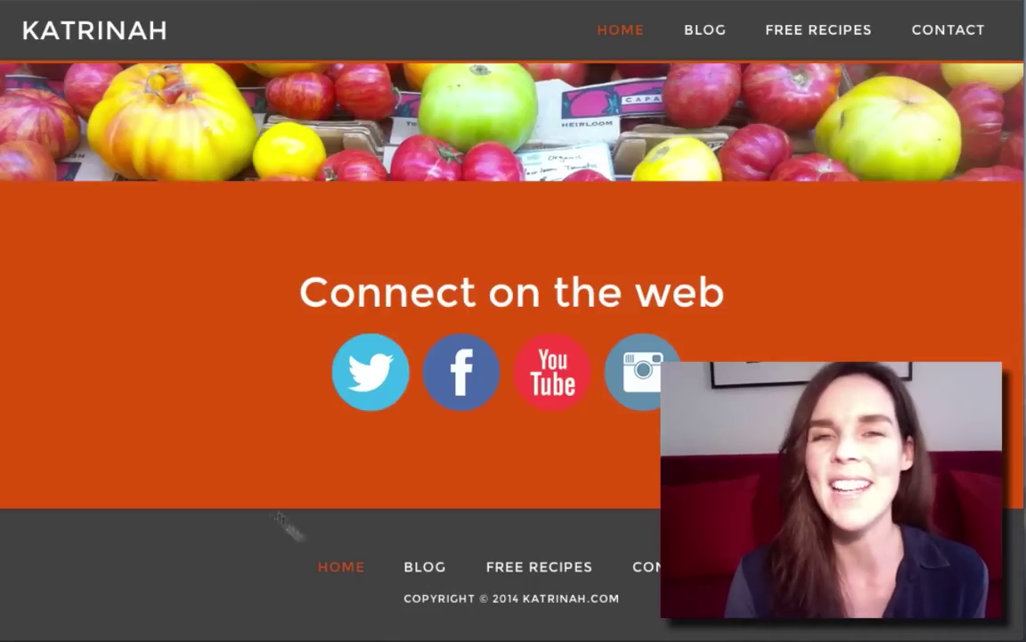
pyautogui.scroll(8, 134, 369)
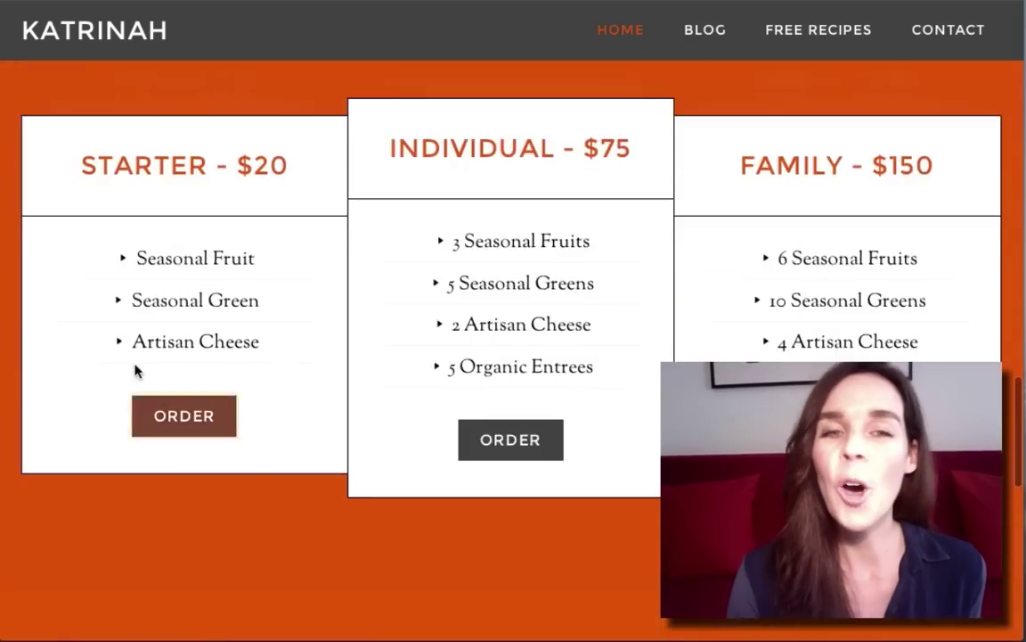
pyautogui.scroll(15, 135, 370)
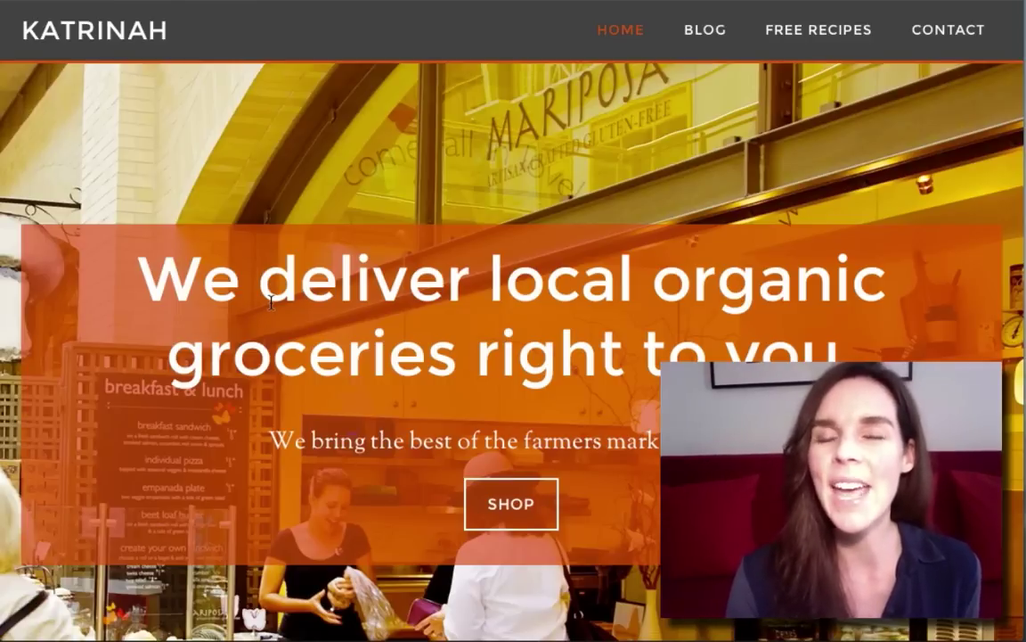
# Step: Go to the BLOG page and browse its latest posts
pyautogui.click(708, 43)
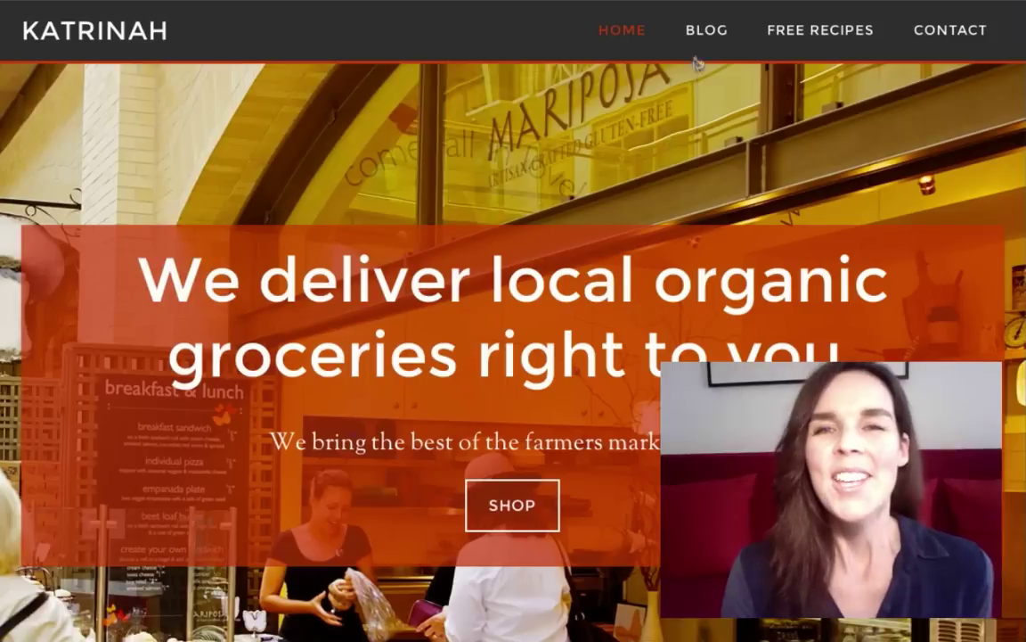
pyautogui.click(707, 37)
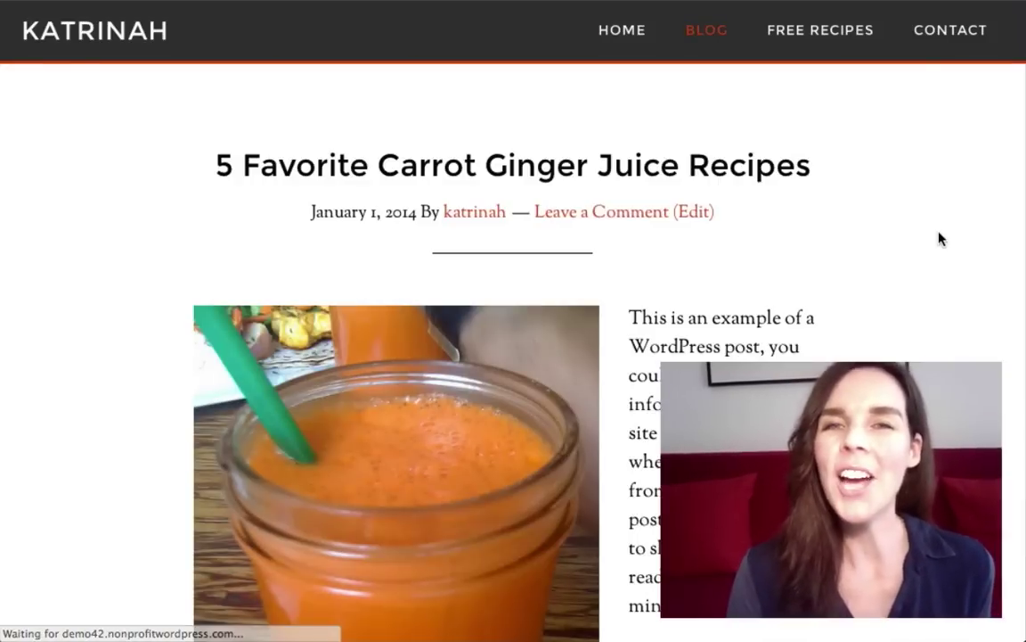
pyautogui.scroll(-10, 903, 344)
pyautogui.scroll(-20, 903, 344)
pyautogui.scroll(-20, 903, 344)
pyautogui.scroll(-20, 902, 344)
pyautogui.scroll(20, 903, 344)
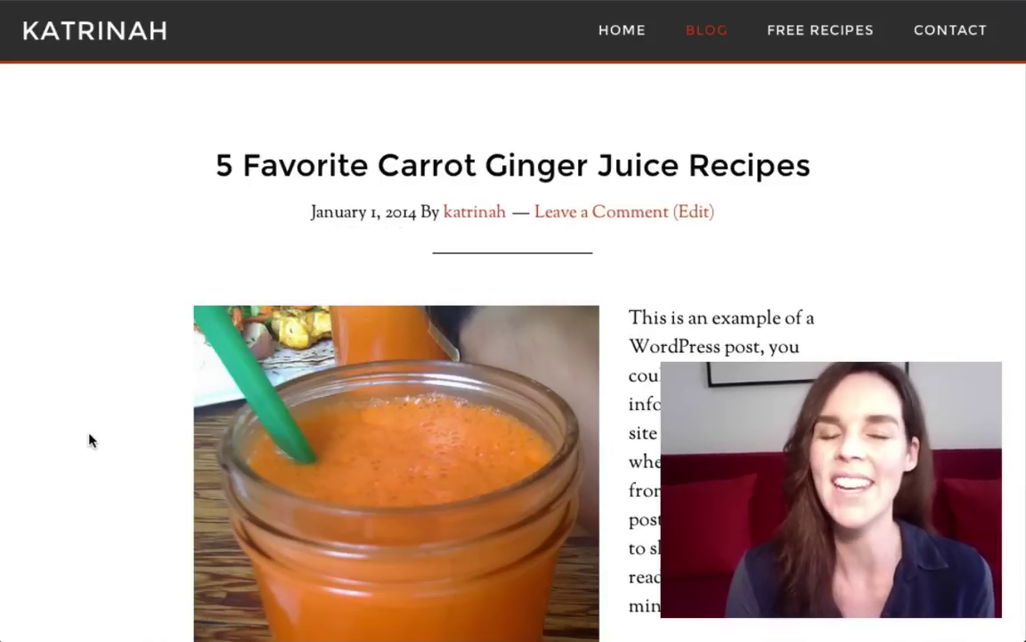
# Step: Read the '5 Favorite Carrot Ginger Juice Recipes' post down to its email sign-up and comment box
pyautogui.click(382, 173)
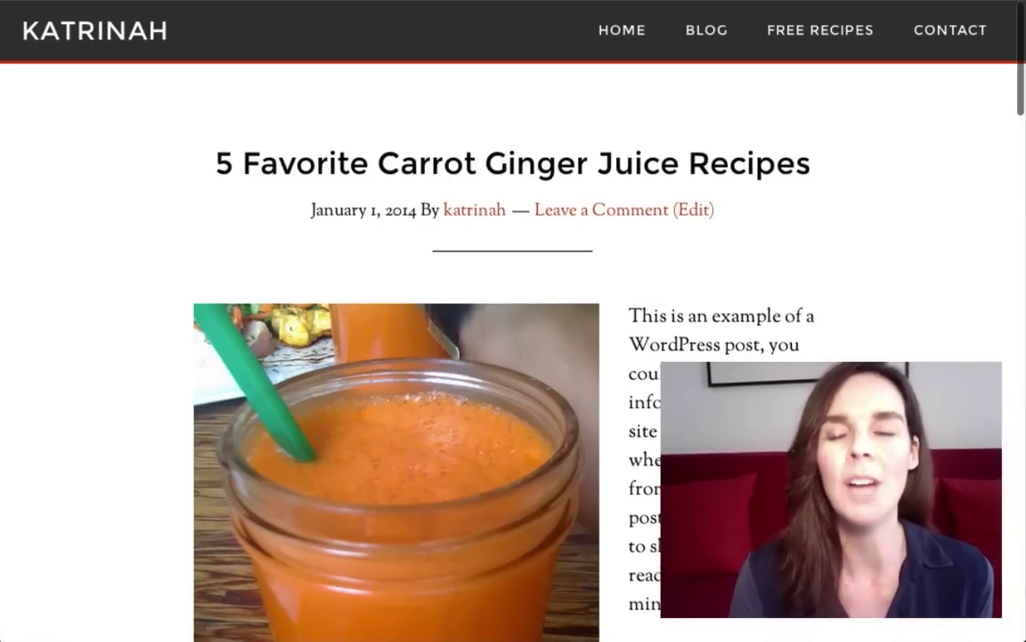
pyautogui.scroll(-10, 513, 356)
pyautogui.scroll(-12, 514, 357)
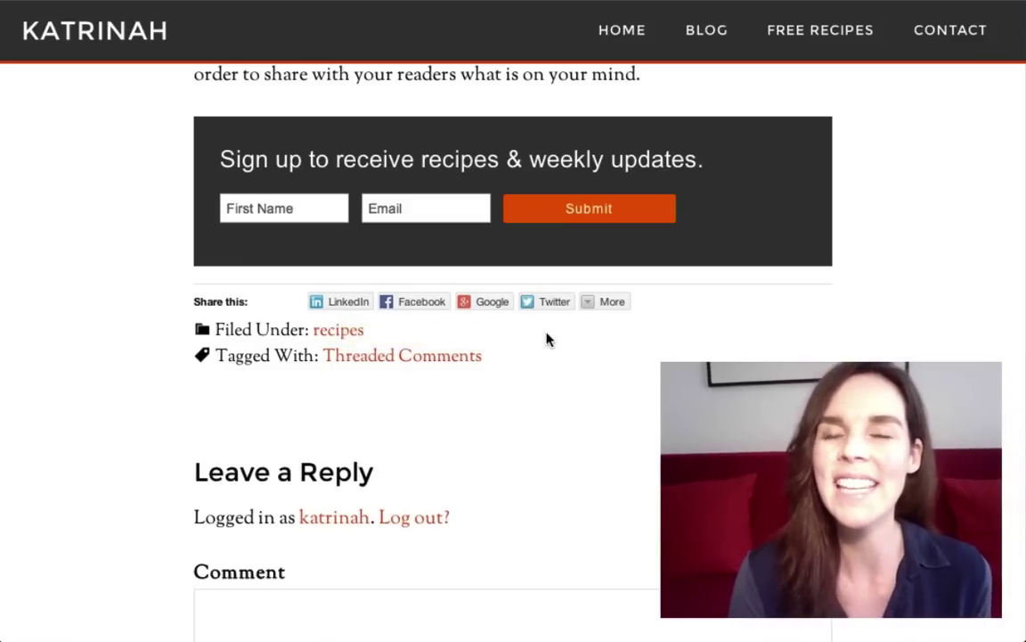
pyautogui.scroll(-5, 802, 335)
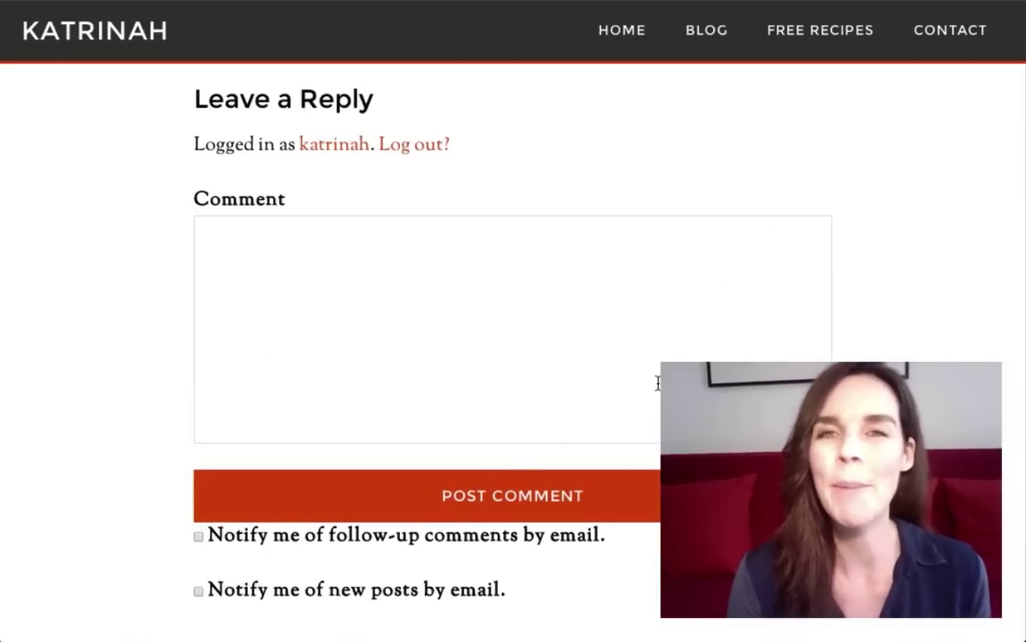
pyautogui.scroll(-5, 917, 322)
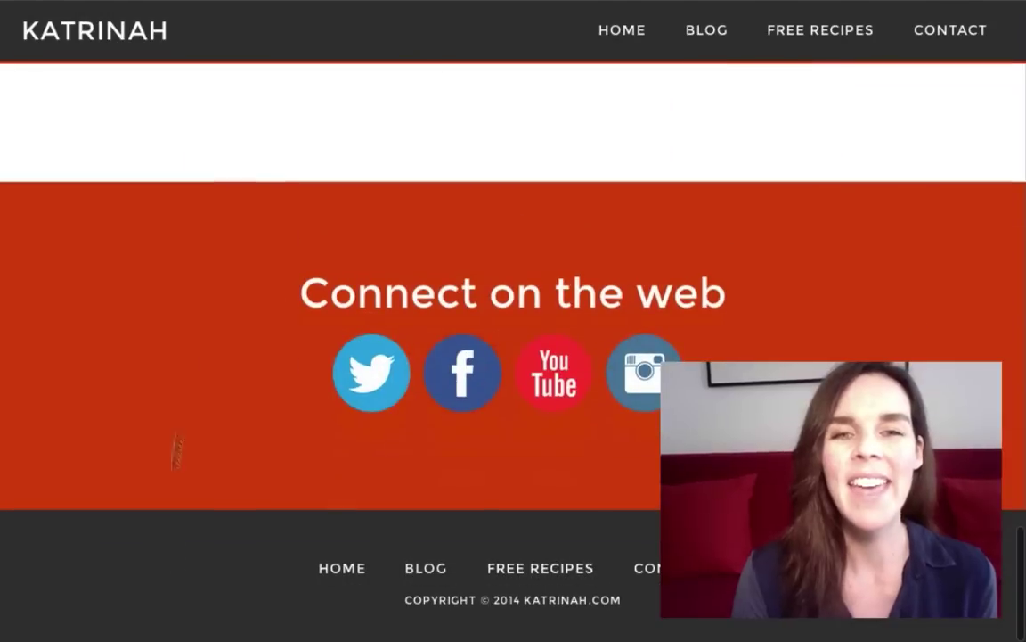
pyautogui.scroll(20, 513, 357)
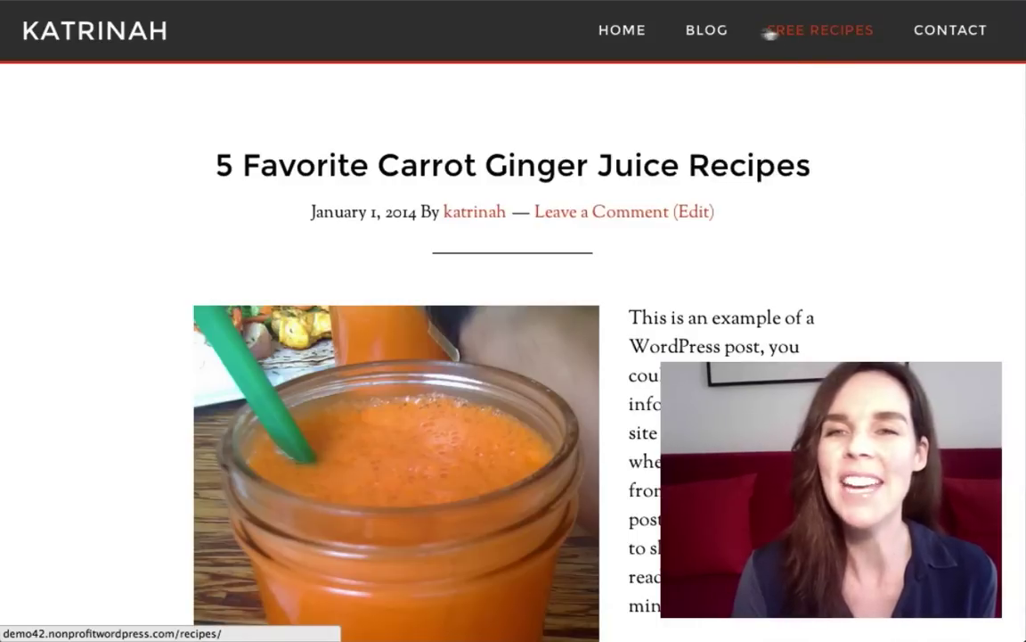
# Step: Browse the Free Recipes 'Top 5 Seasonal Recipes' page down to its signup form and back
pyautogui.click(809, 37)
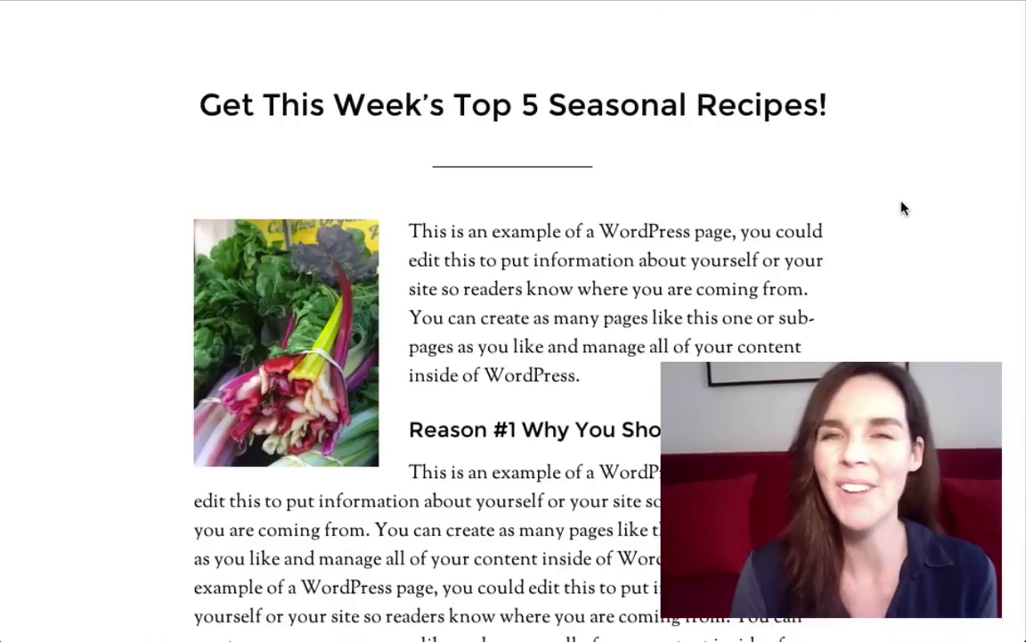
pyautogui.scroll(-10, 902, 207)
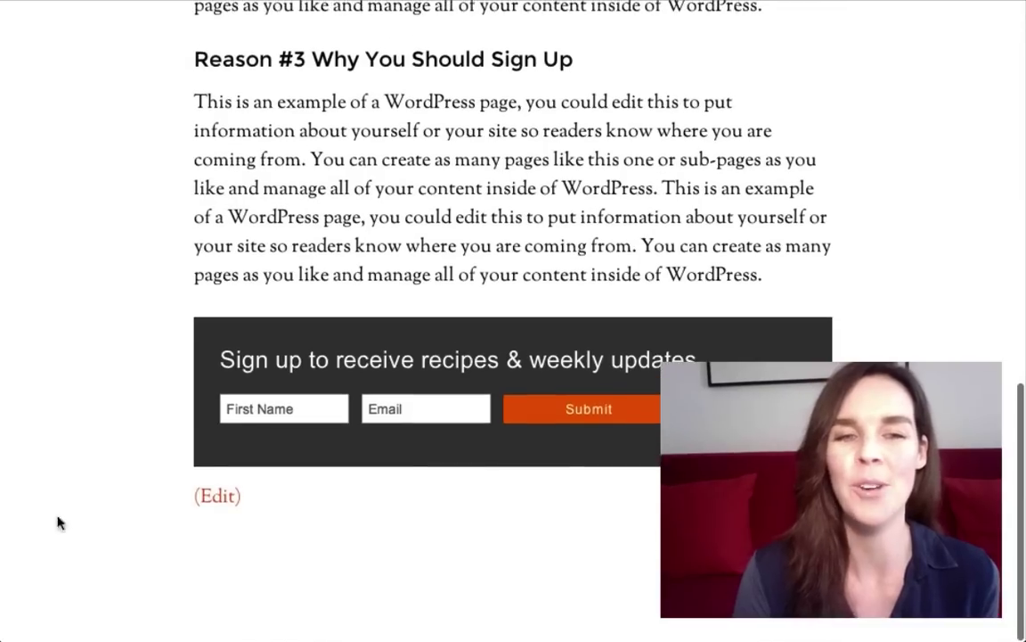
pyautogui.scroll(10, 900, 56)
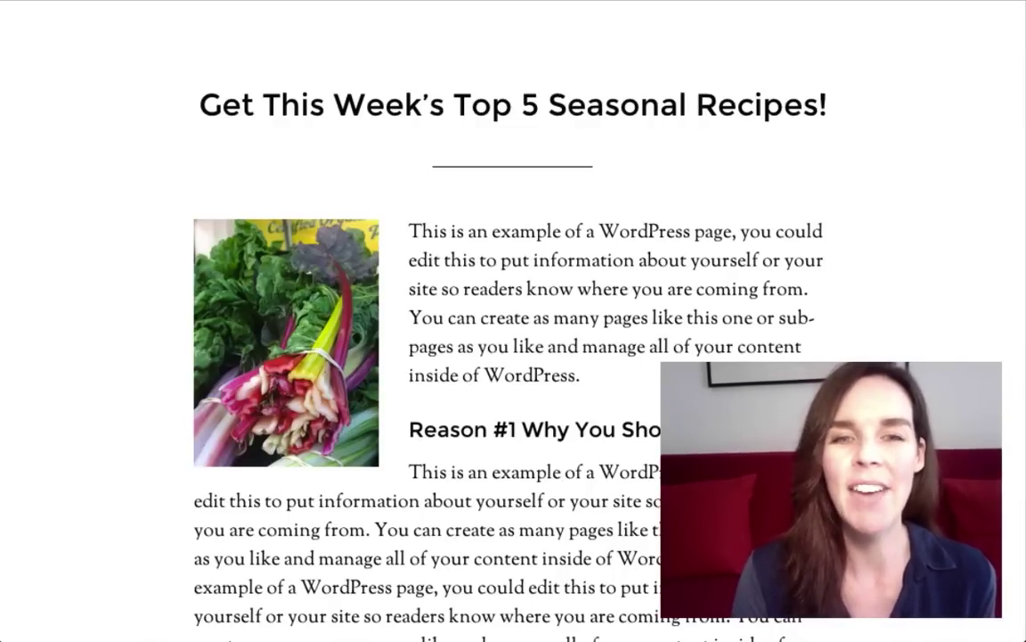
pyautogui.scroll(-3, 599, 442)
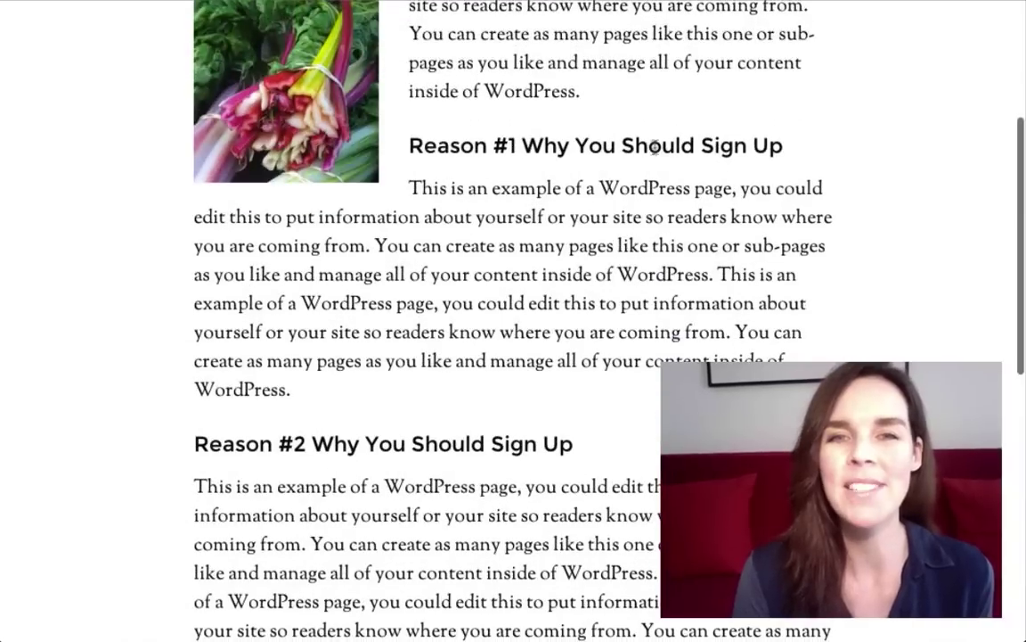
pyautogui.scroll(-5, 606, 423)
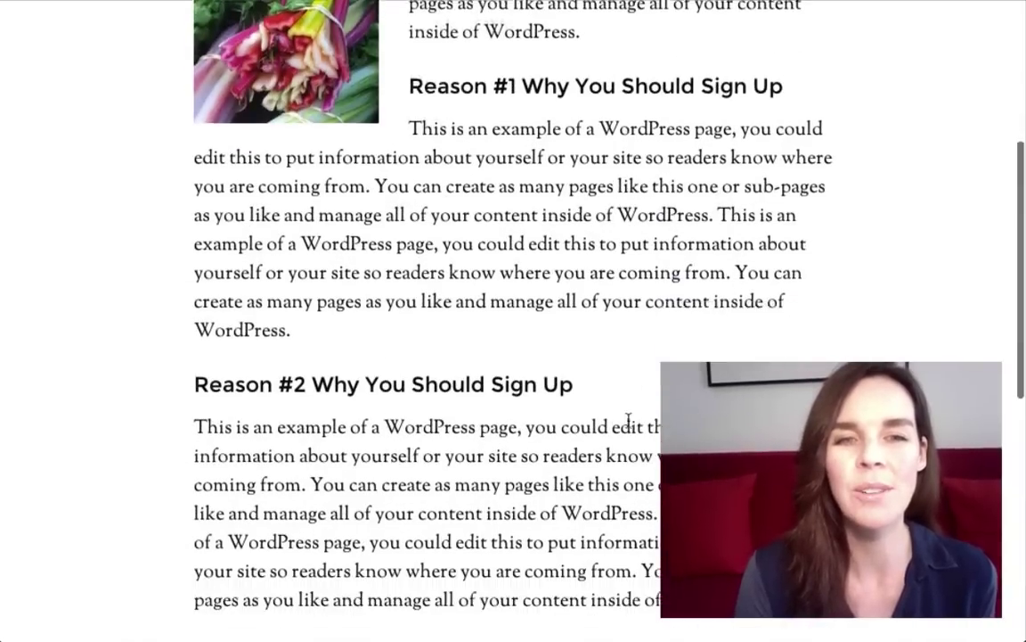
pyautogui.scroll(-2, 73, 347)
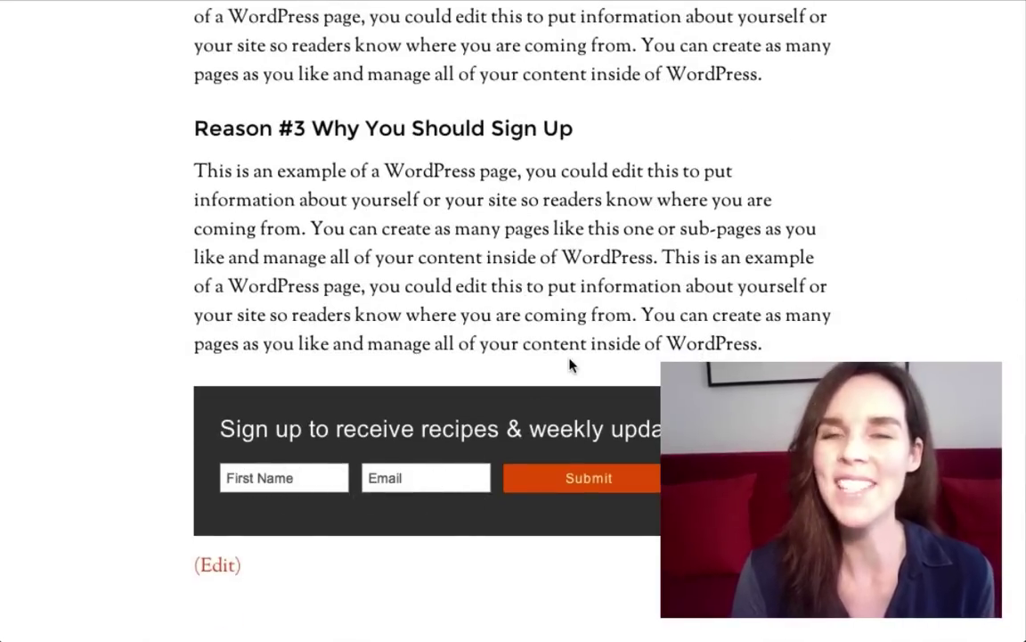
pyautogui.scroll(10, 609, 178)
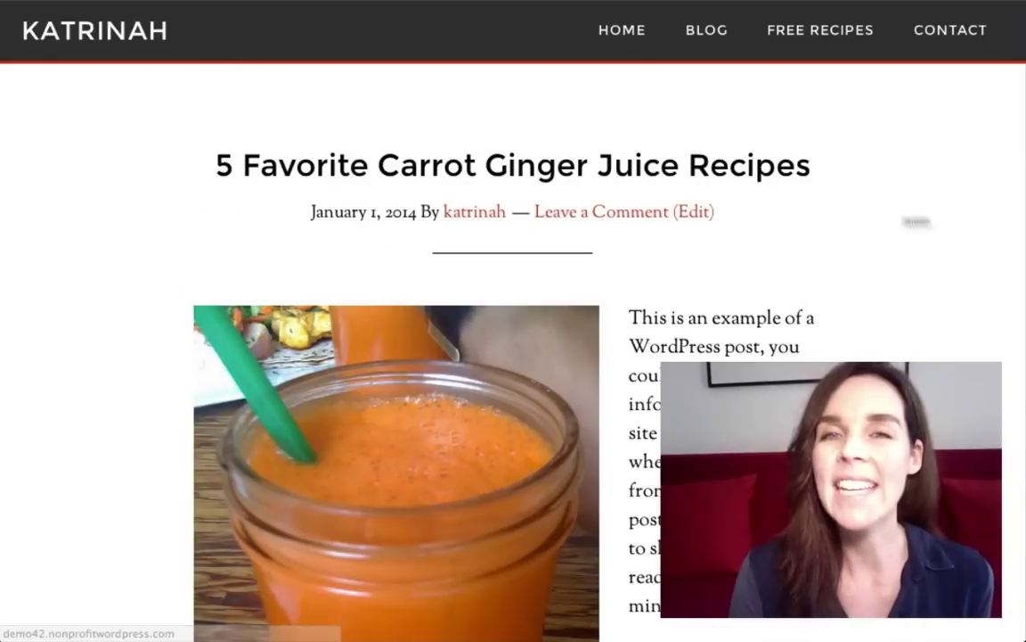
# Step: Review the Contact page's name, email, subject and message fields down to SEND
pyautogui.click(946, 32)
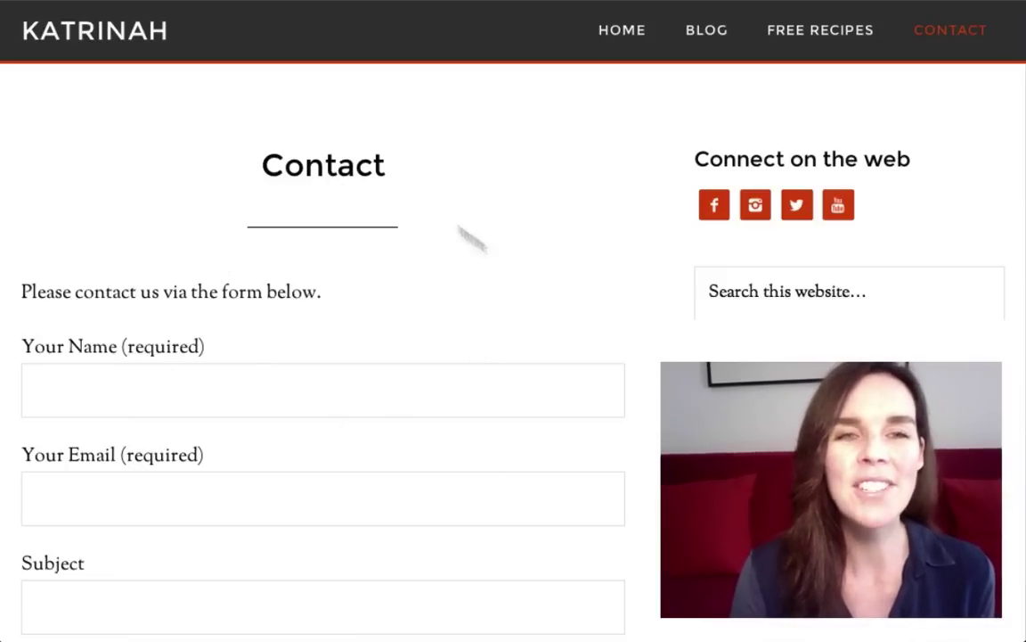
pyautogui.scroll(-3, 309, 396)
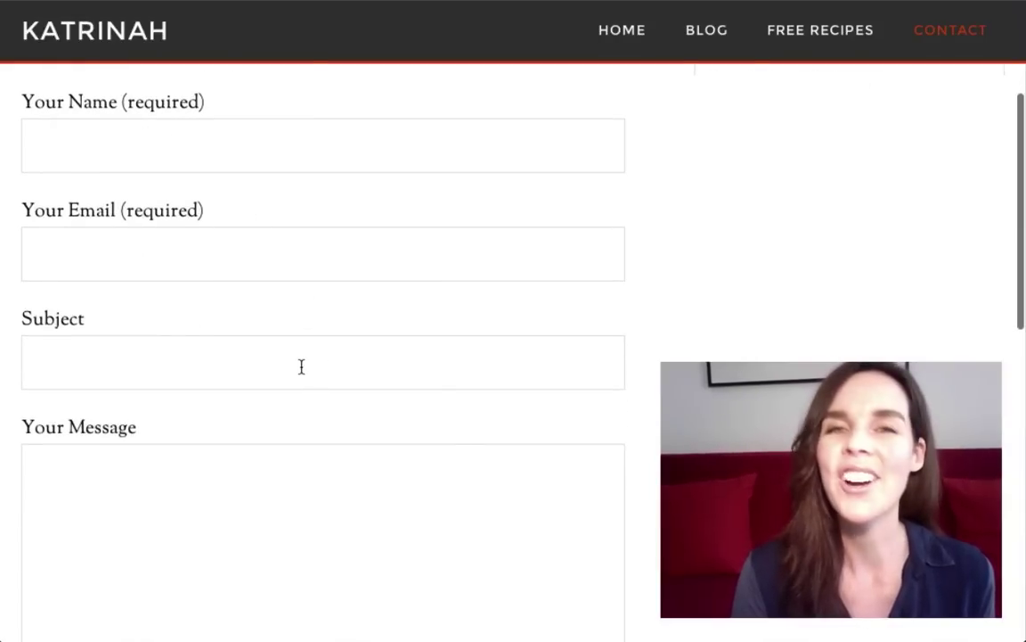
pyautogui.scroll(-5, 394, 382)
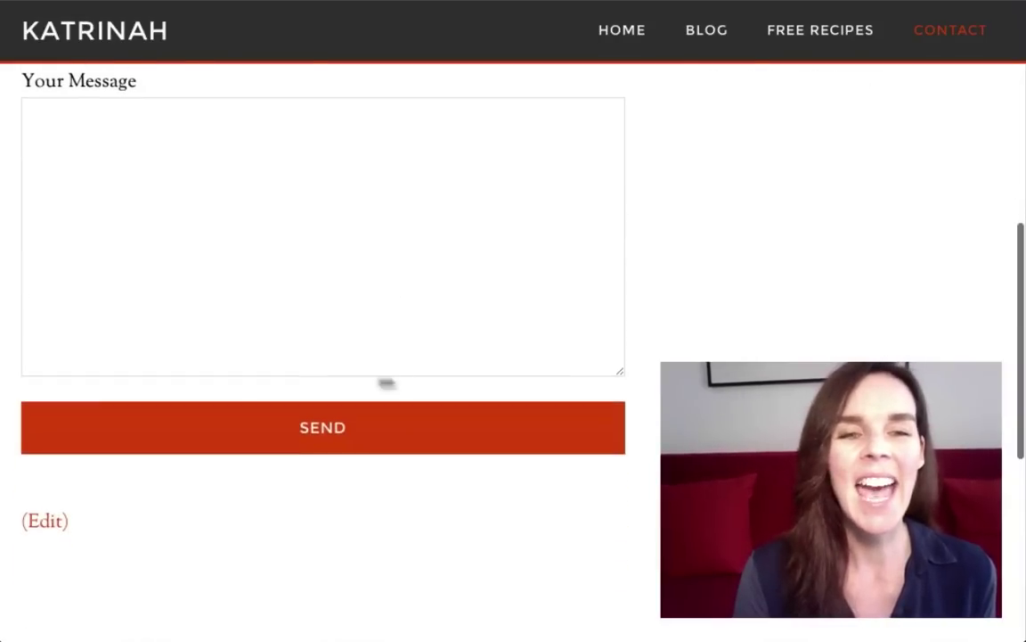
pyautogui.scroll(3, 379, 232)
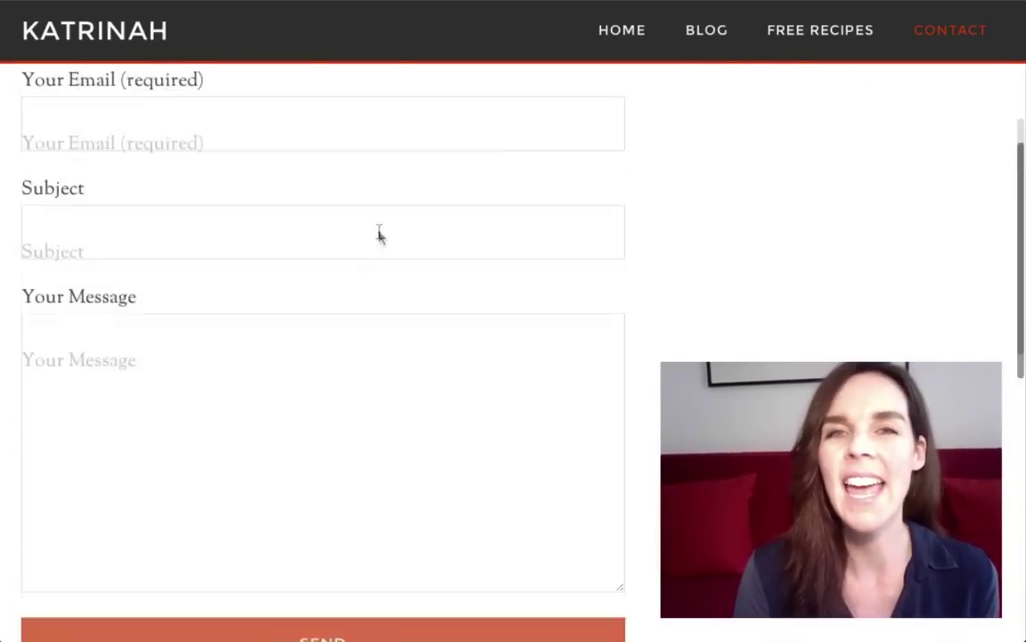
pyautogui.scroll(5, 379, 234)
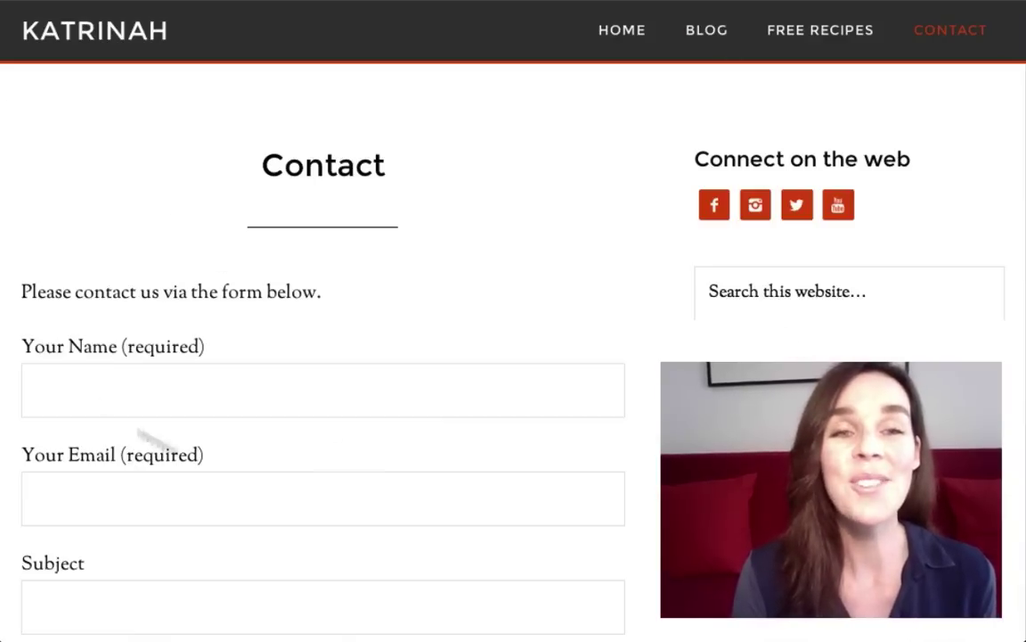
# Step: Return to the home page via the header logo
pyautogui.click(75, 36)
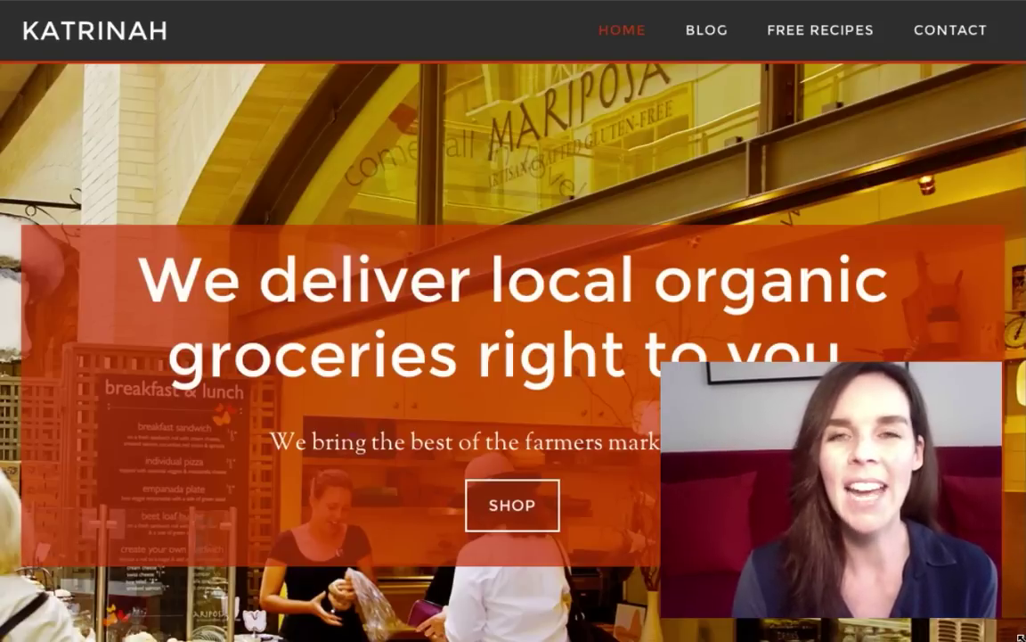
pyautogui.moveTo(998, 636); pyautogui.dragTo(384, 638)
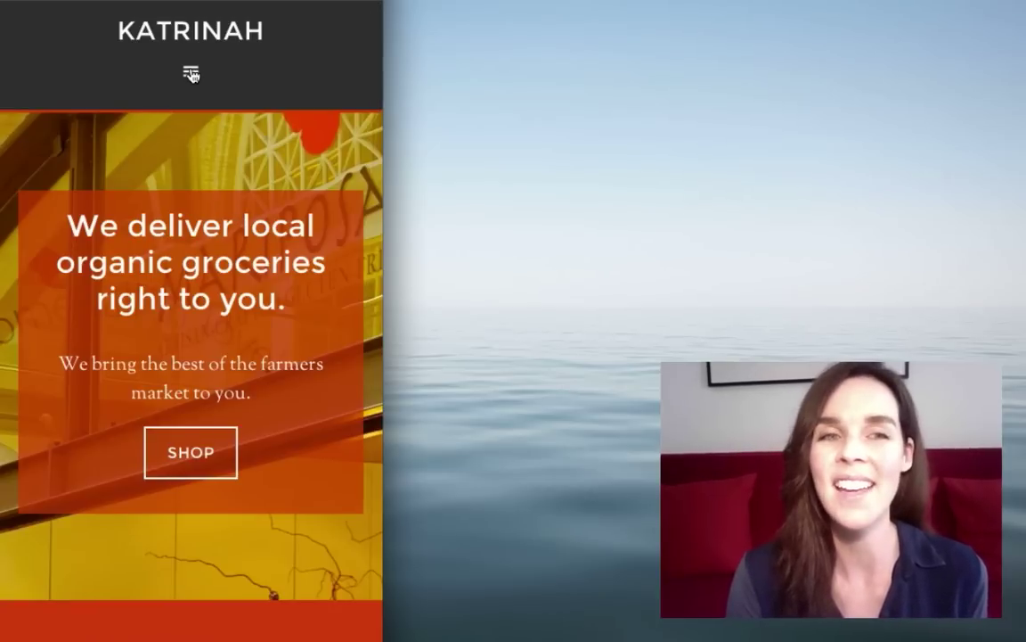
pyautogui.click(191, 74)
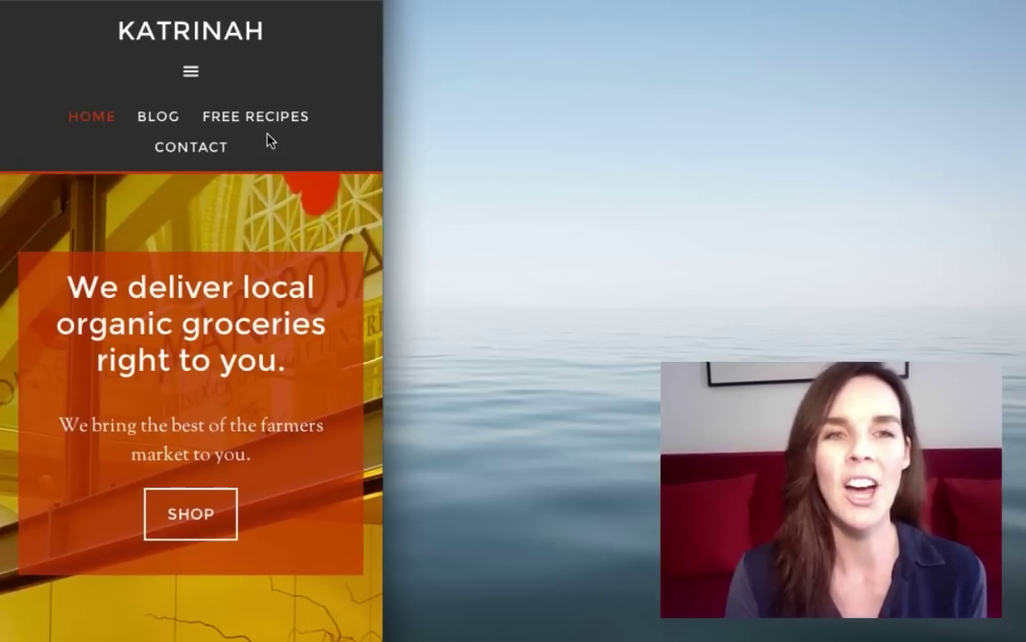
pyautogui.click(191, 75)
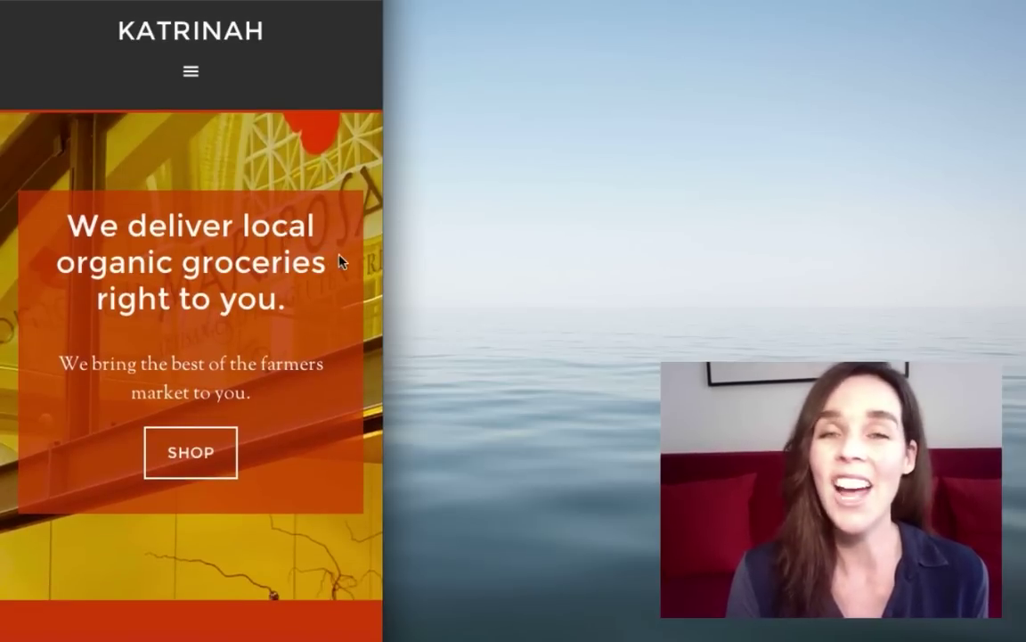
pyautogui.scroll(-8, 339, 262)
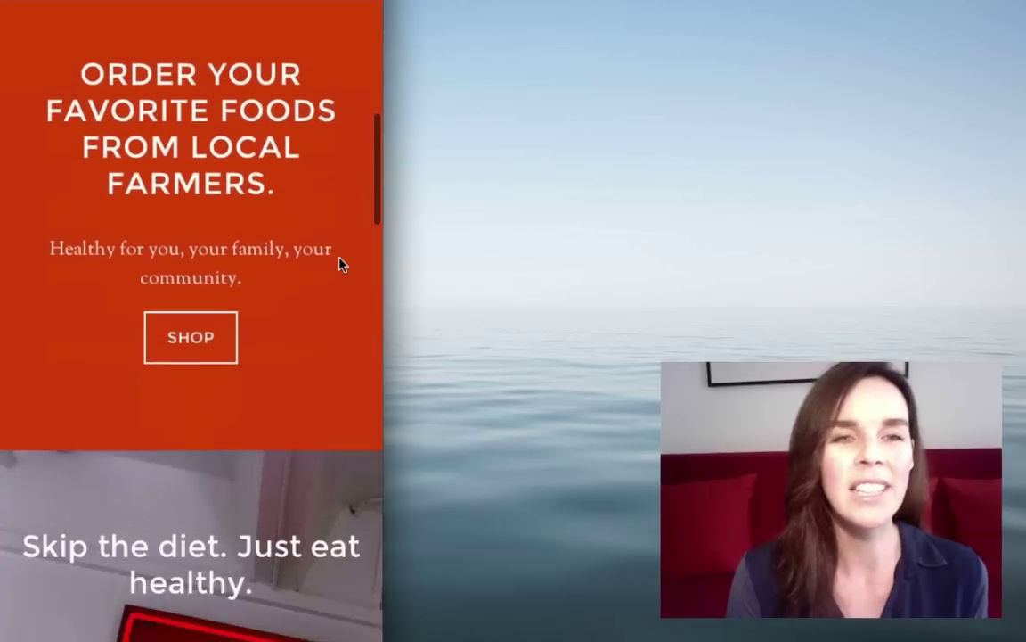
pyautogui.scroll(-10, 339, 263)
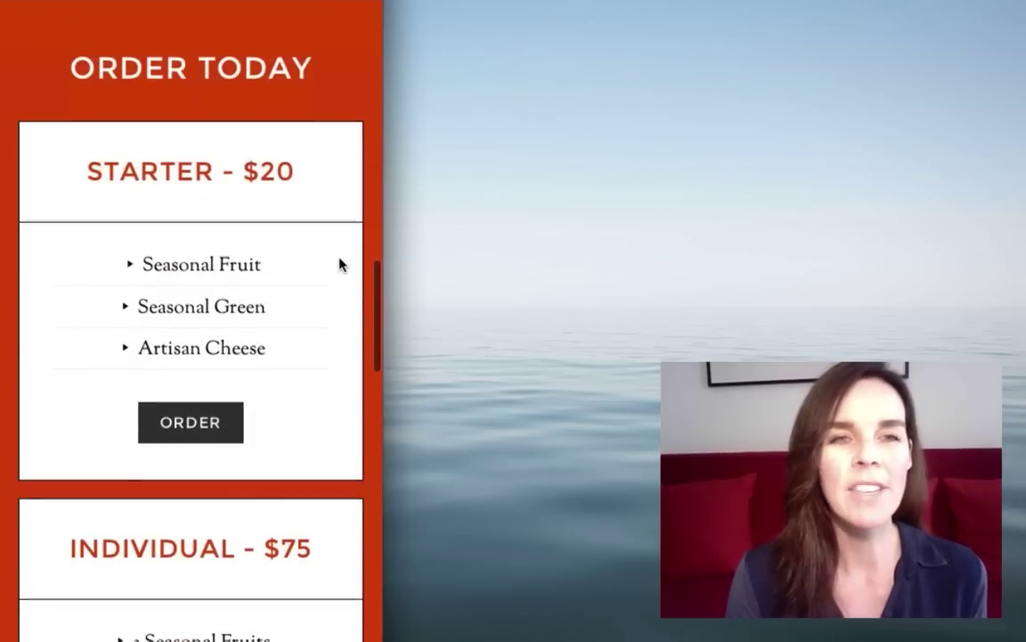
pyautogui.scroll(-5, 339, 263)
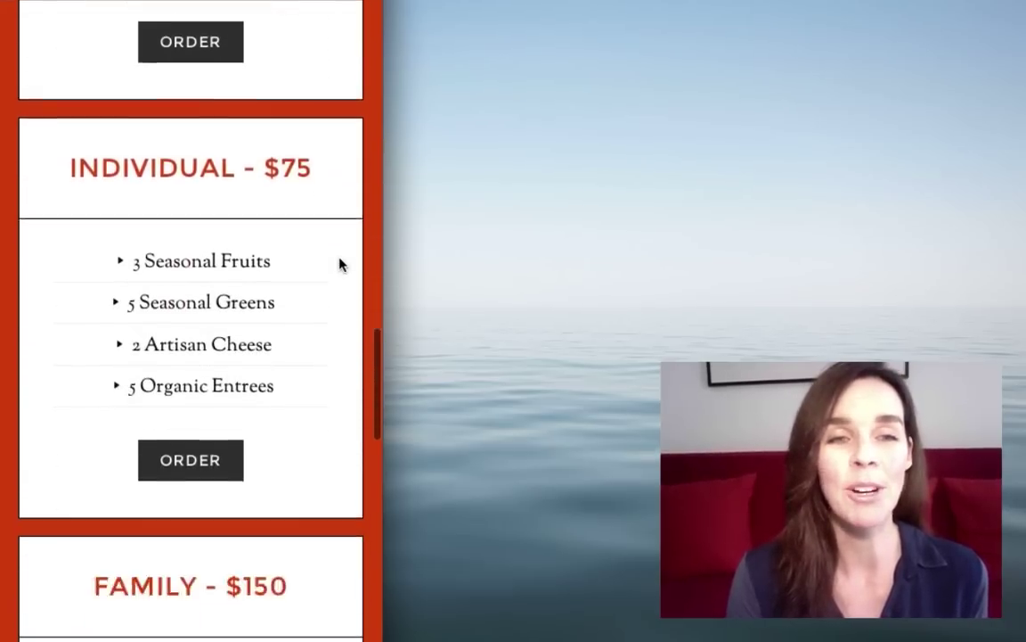
pyautogui.scroll(-10, 338, 263)
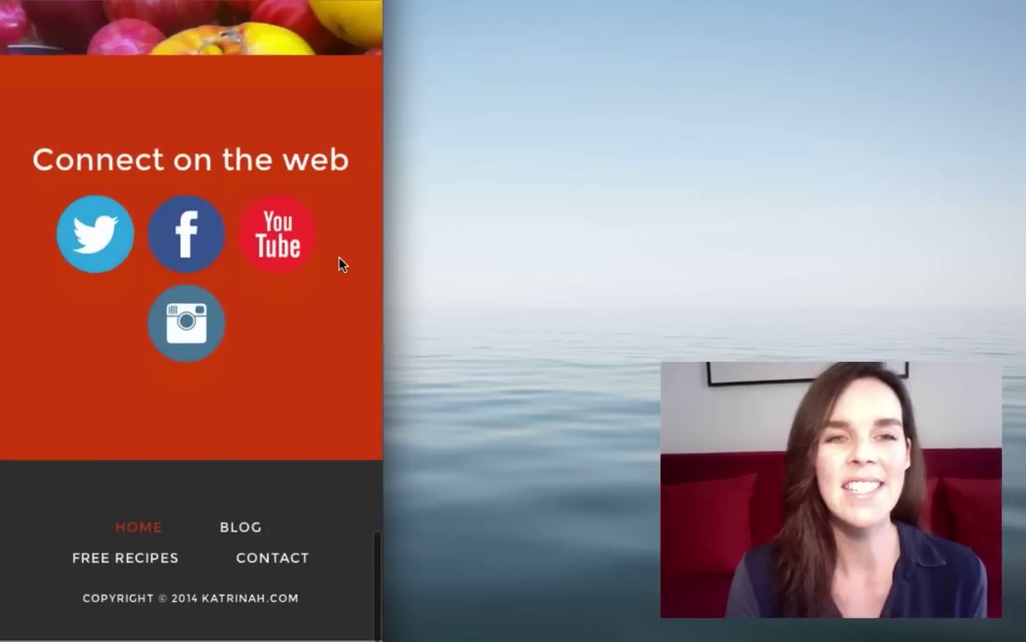
pyautogui.scroll(15, 338, 263)
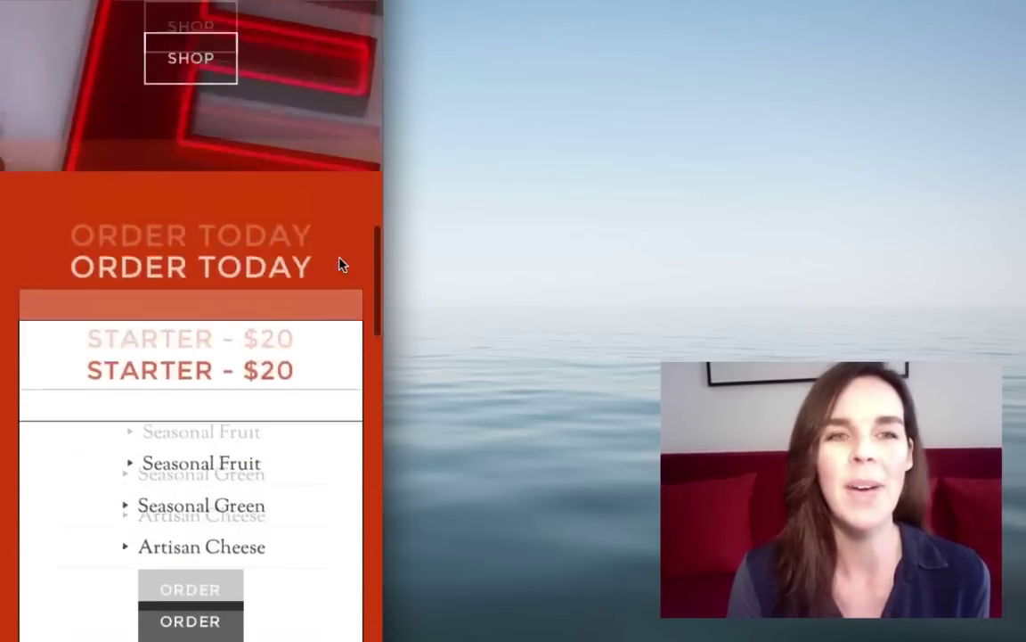
pyautogui.scroll(10, 338, 265)
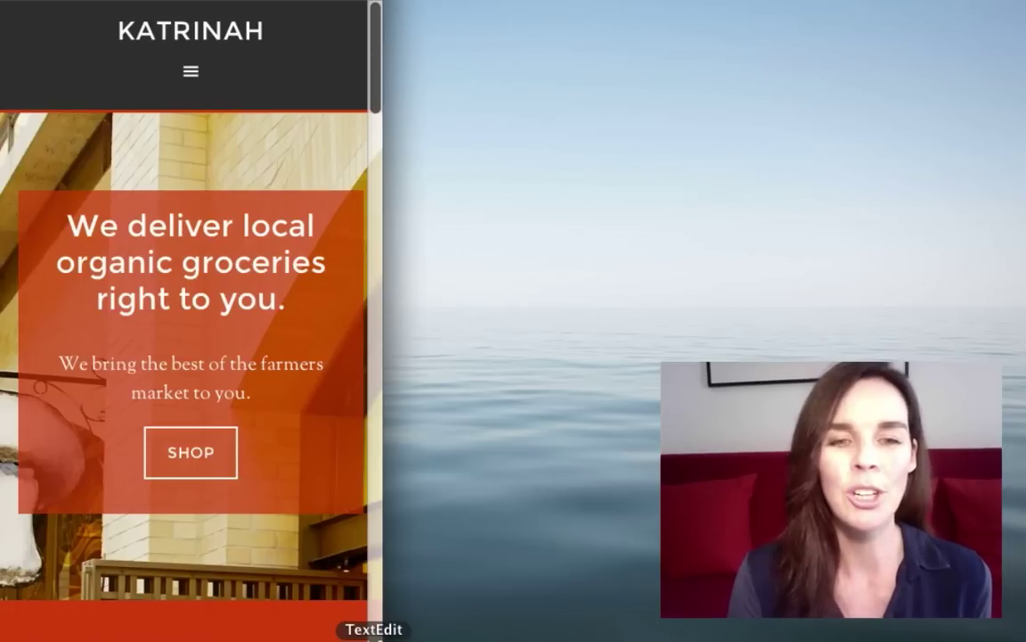
pyautogui.moveTo(375, 634); pyautogui.dragTo(1025, 636)
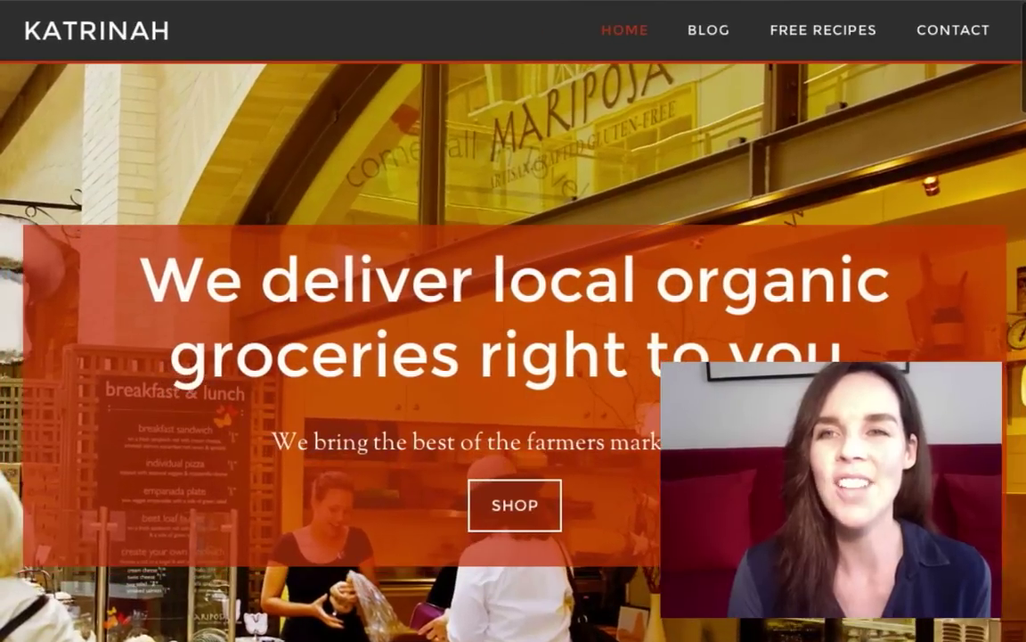
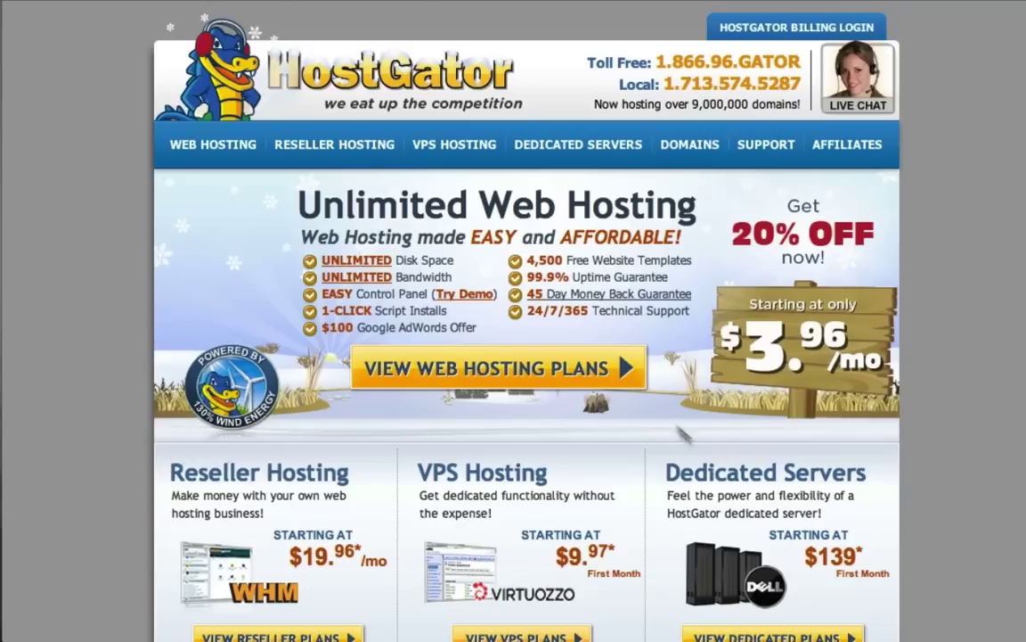
# Step: Browse the HostGator web hosting plans and start an order for the Baby plan
pyautogui.click(471, 367)
pyautogui.scroll(-2, 924, 358)
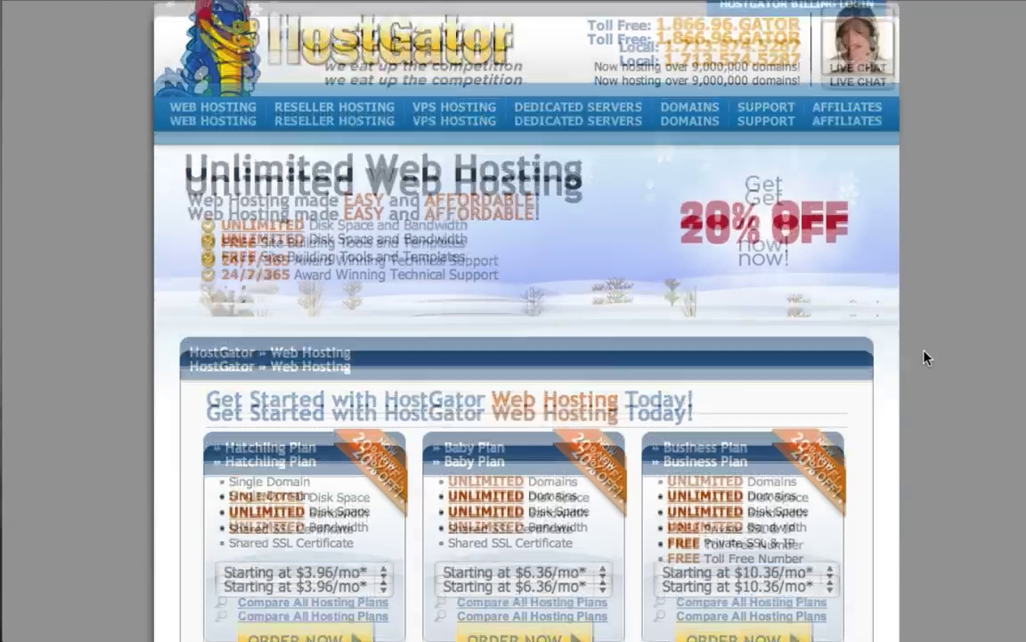
pyautogui.scroll(-2, 924, 357)
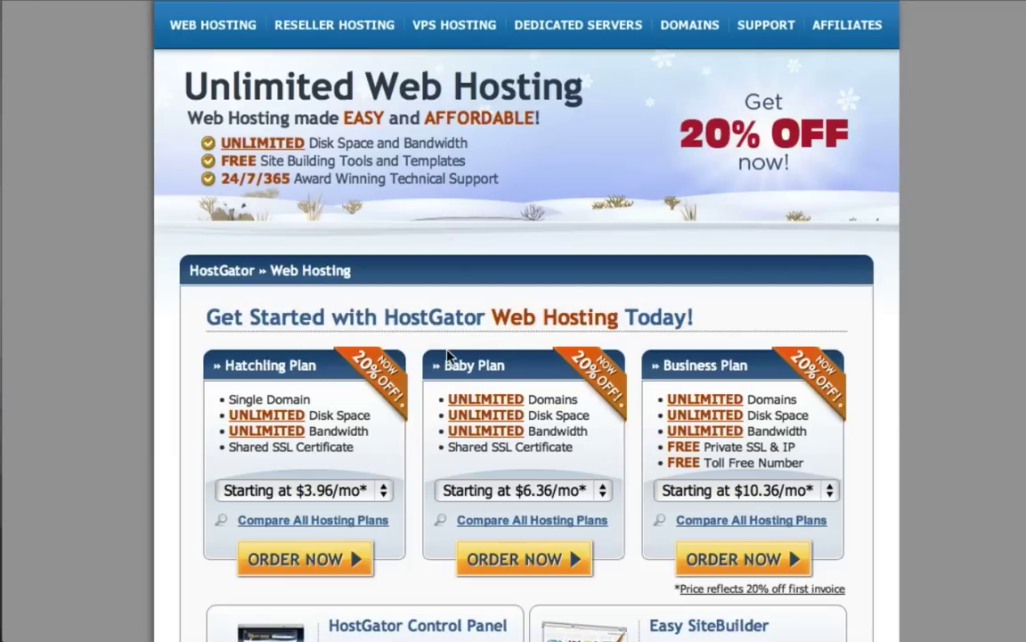
pyautogui.scroll(-3, 448, 354)
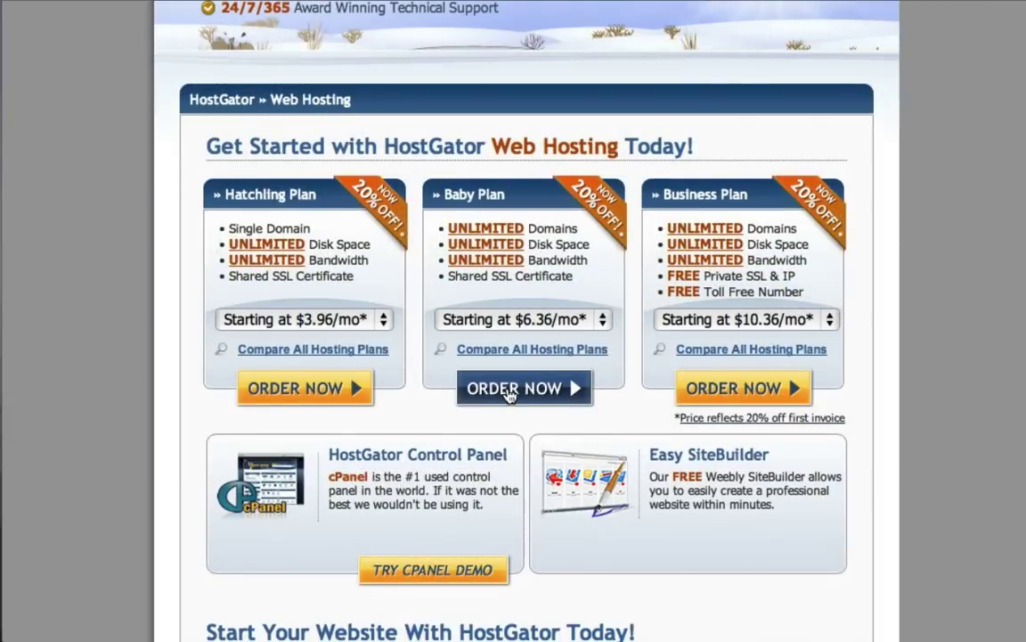
pyautogui.click(508, 388)
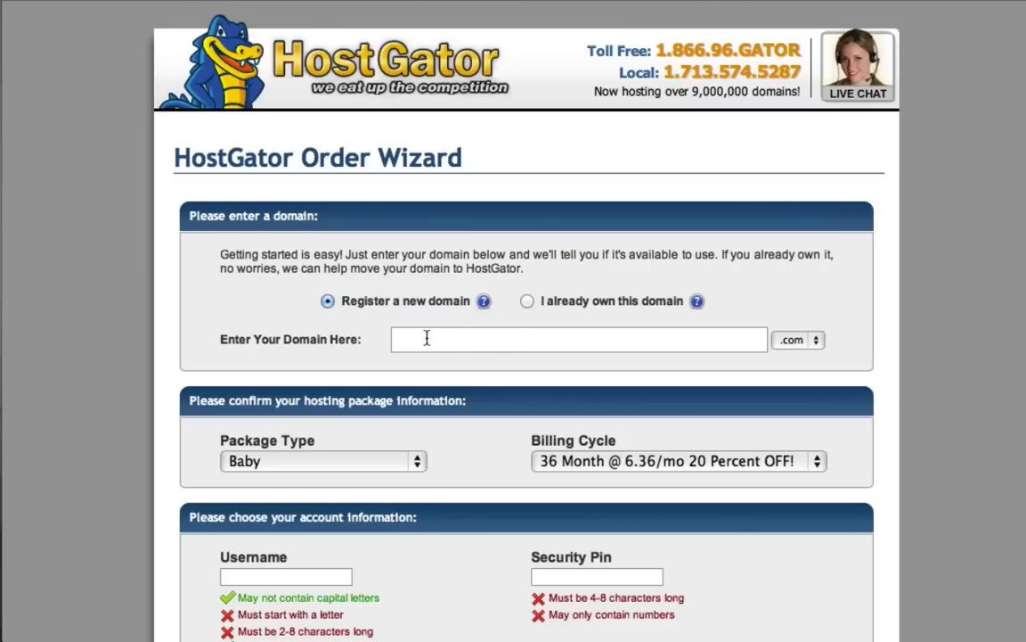
# Step: Enter the new domain shfjfurotjhfg and bring up the Baby package's billing cycle options
pyautogui.write('shfjfurotjhfghdh')
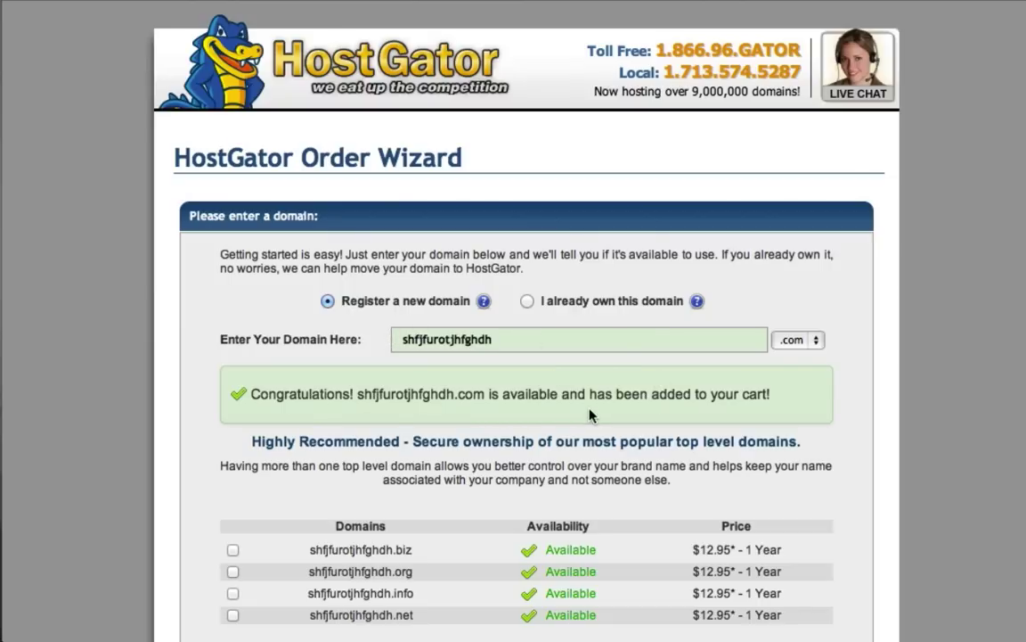
pyautogui.scroll(-5, 119, 417)
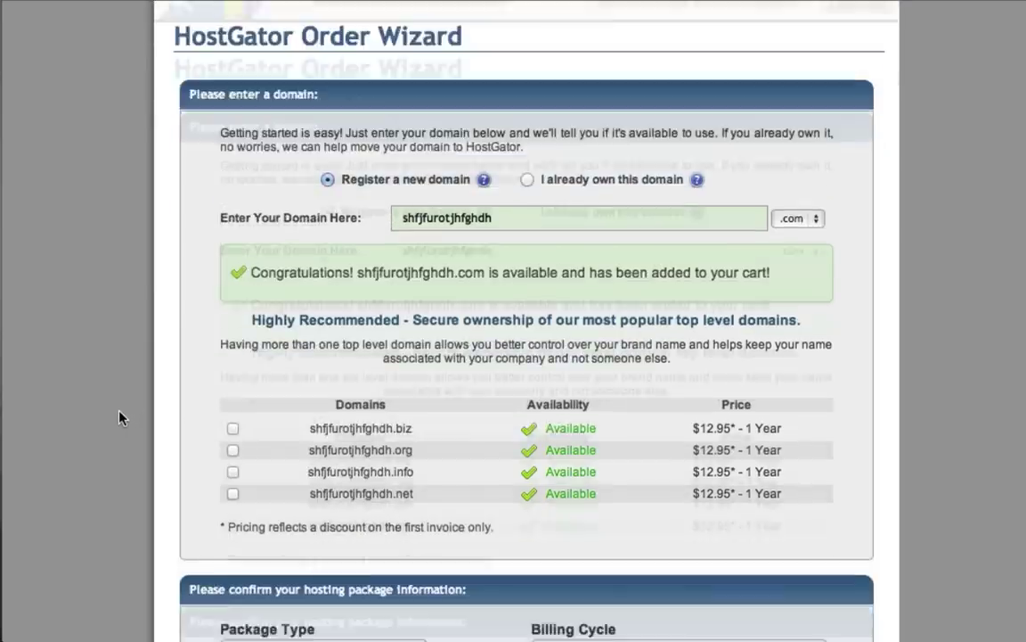
pyautogui.scroll(-2, 120, 417)
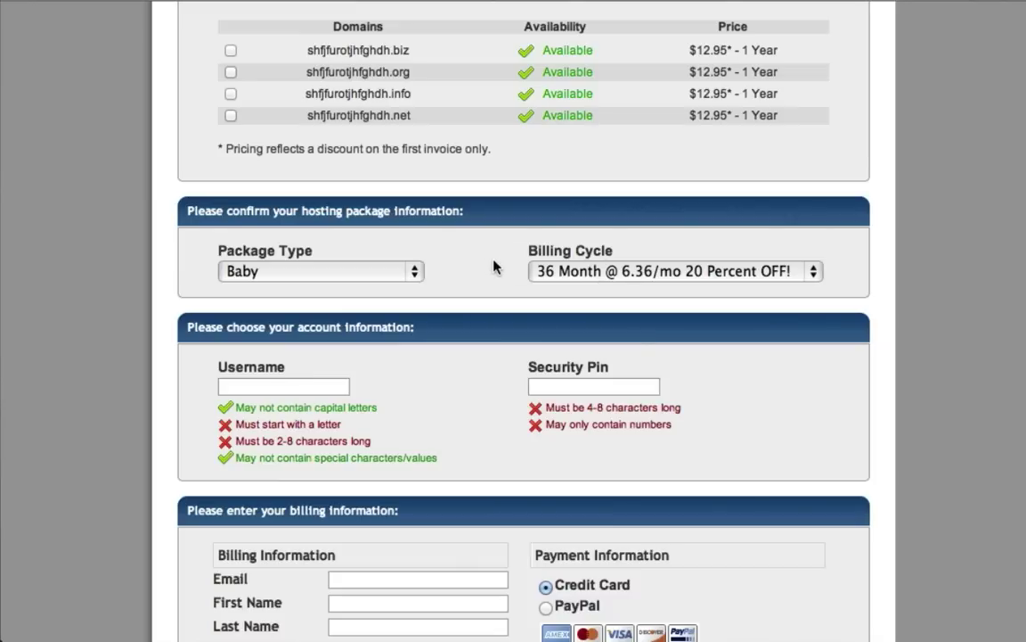
pyautogui.click(591, 275)
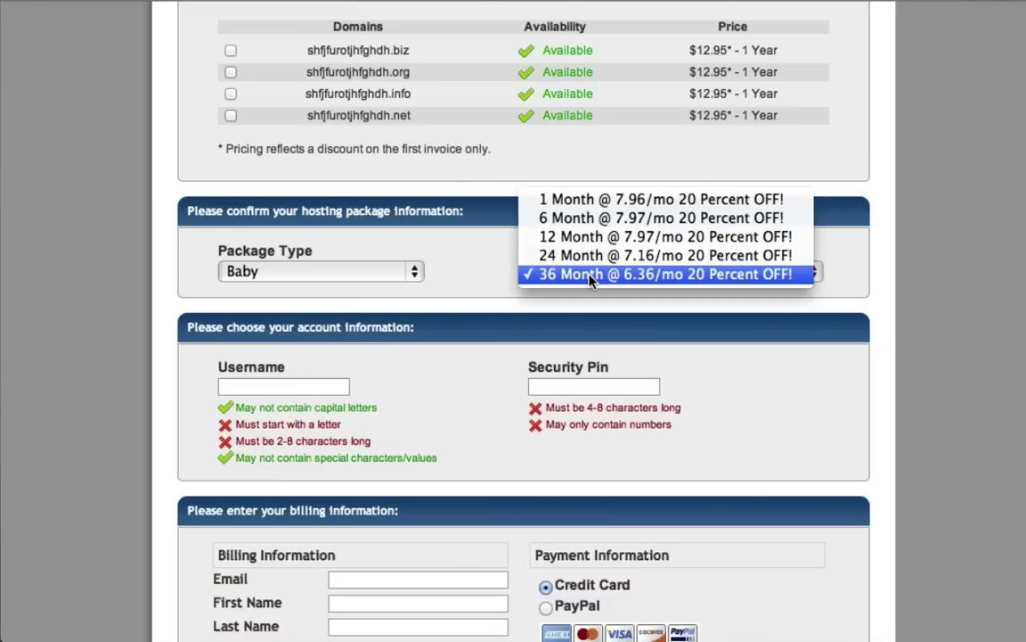
# Step: Set the Baby package billing cycle to 1 Month @ 7.96/mo 20 Percent OFF
pyautogui.click(552, 200)
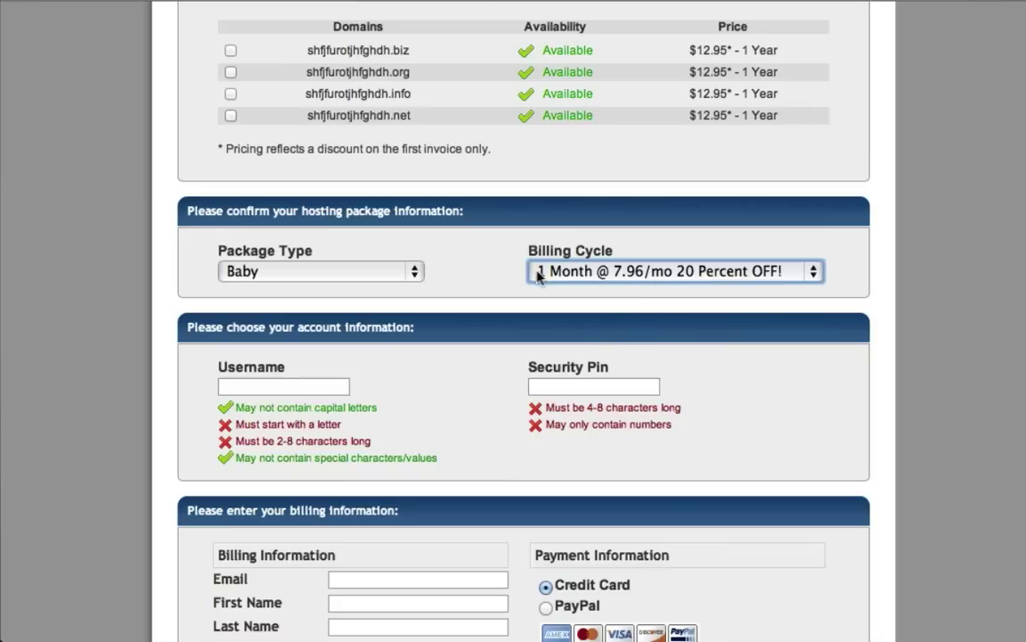
pyautogui.click(584, 272)
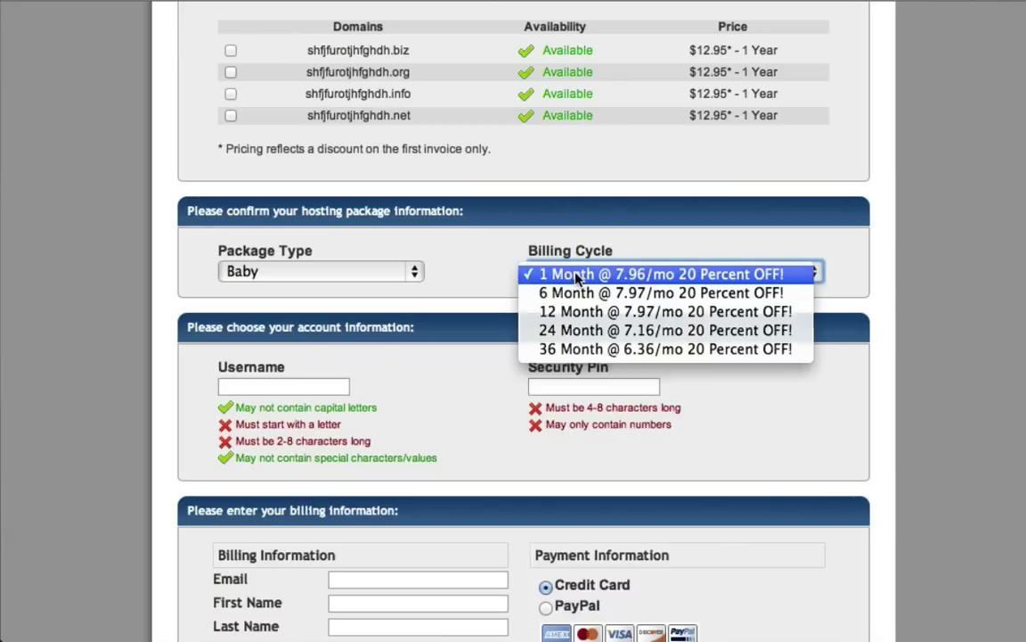
pyautogui.click(566, 277)
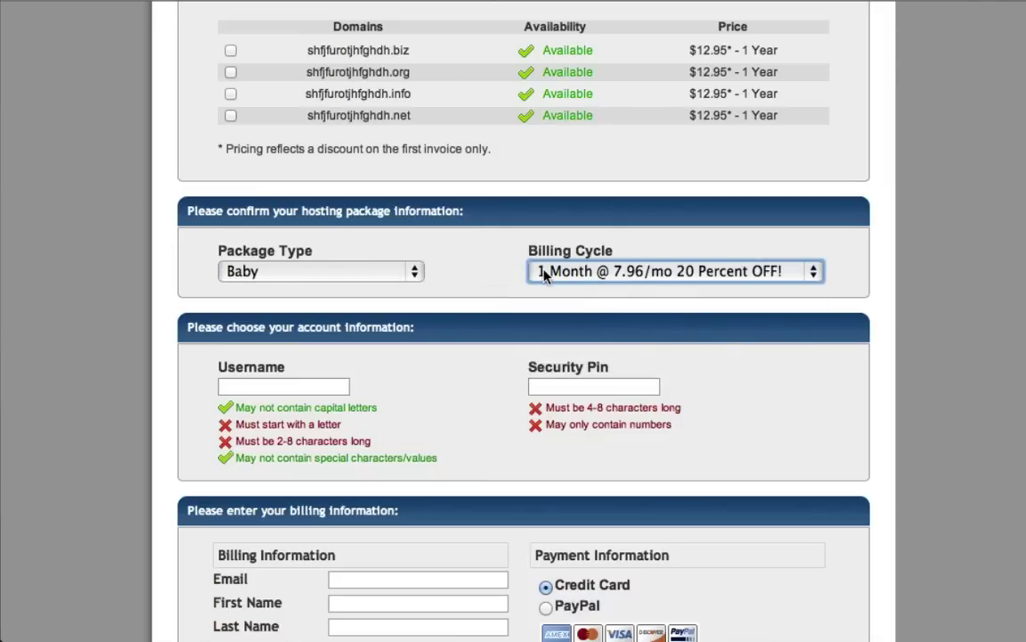
pyautogui.scroll(-10, 447, 350)
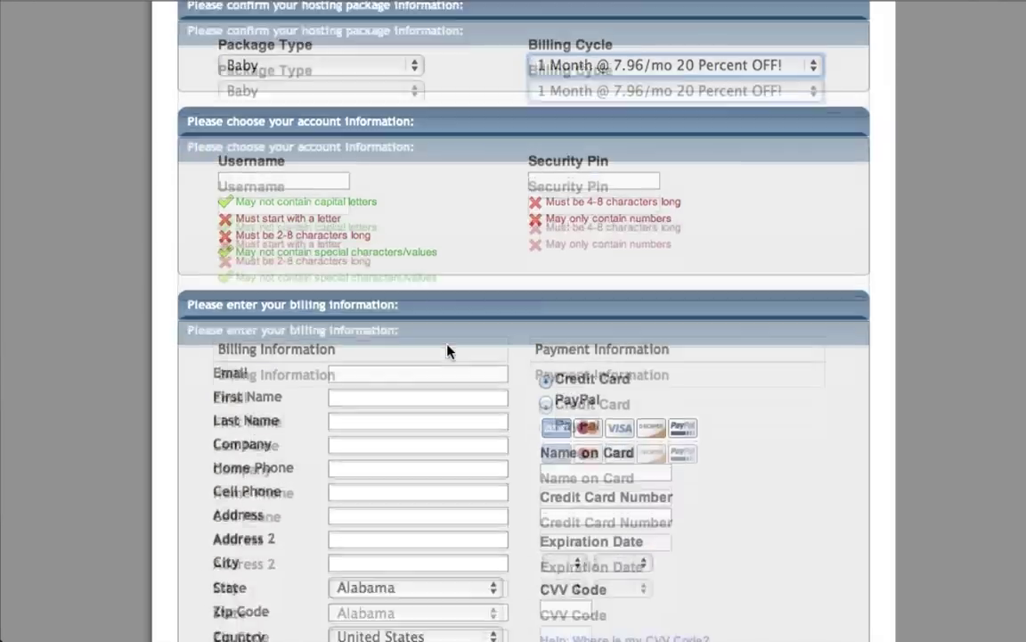
# Step: Replace coupon SNAPPY with wpcoupon25 and validate it, making Baby $0.01
pyautogui.scroll(-9, 447, 350)
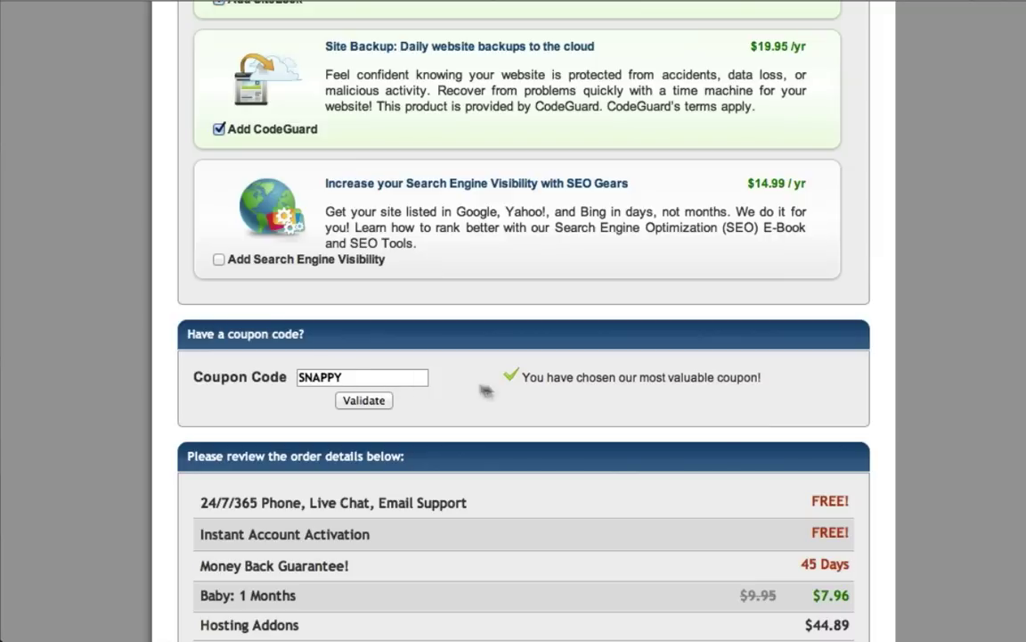
pyautogui.scroll(-2, 507, 391)
pyautogui.scroll(-2, 507, 391)
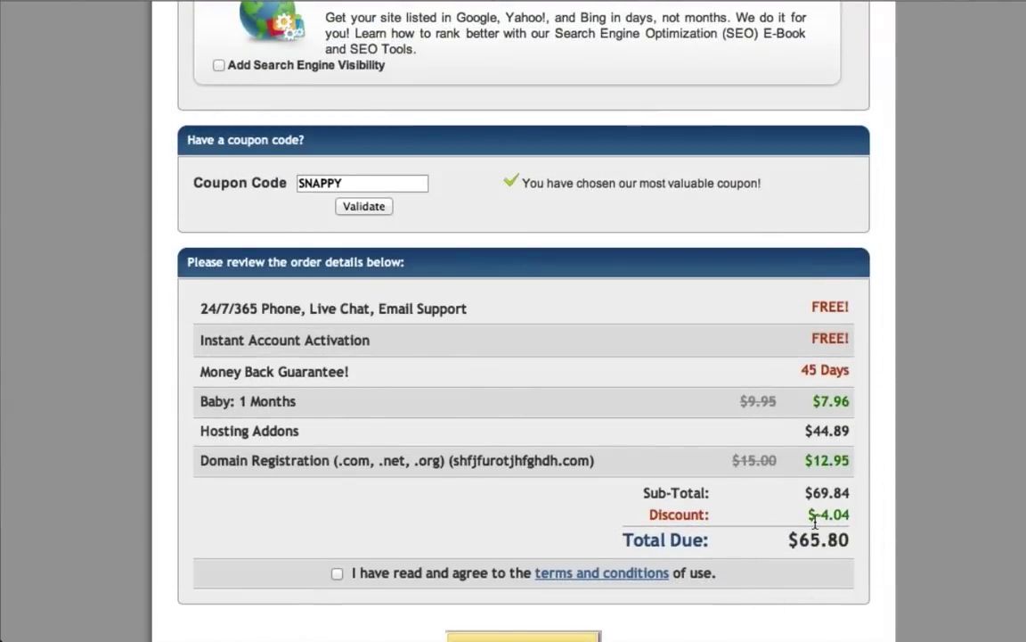
pyautogui.doubleClick(350, 185)
pyautogui.write('wpcoupon25')
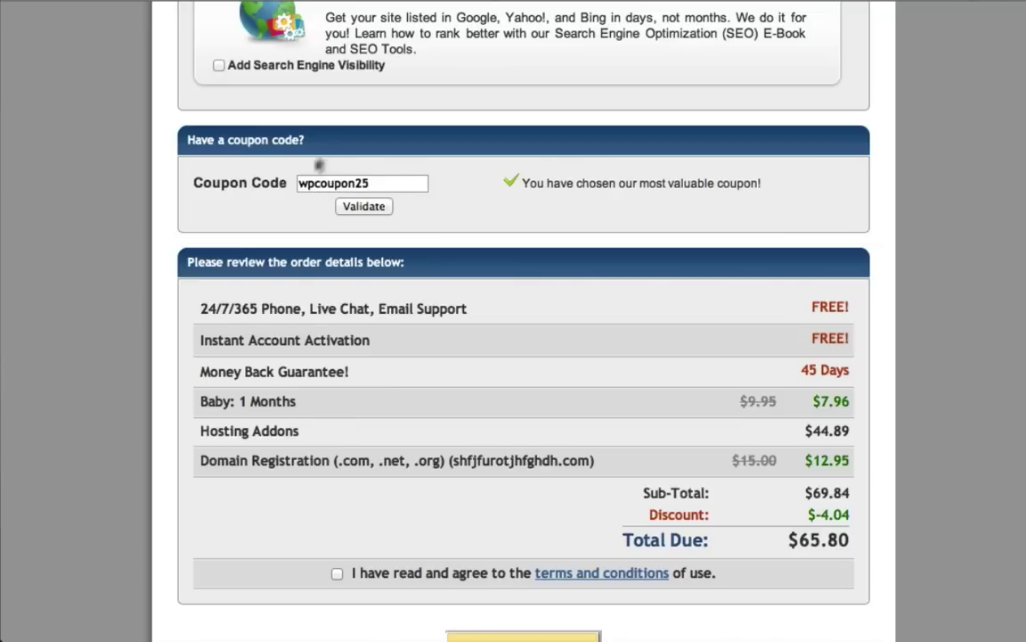
pyautogui.click(360, 207)
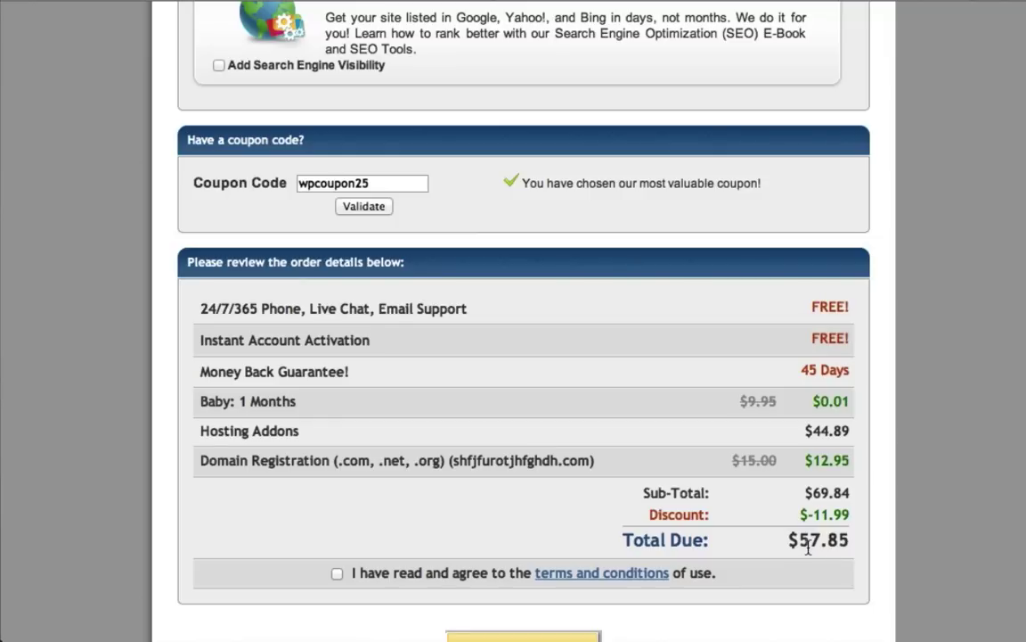
pyautogui.scroll(10, 516, 397)
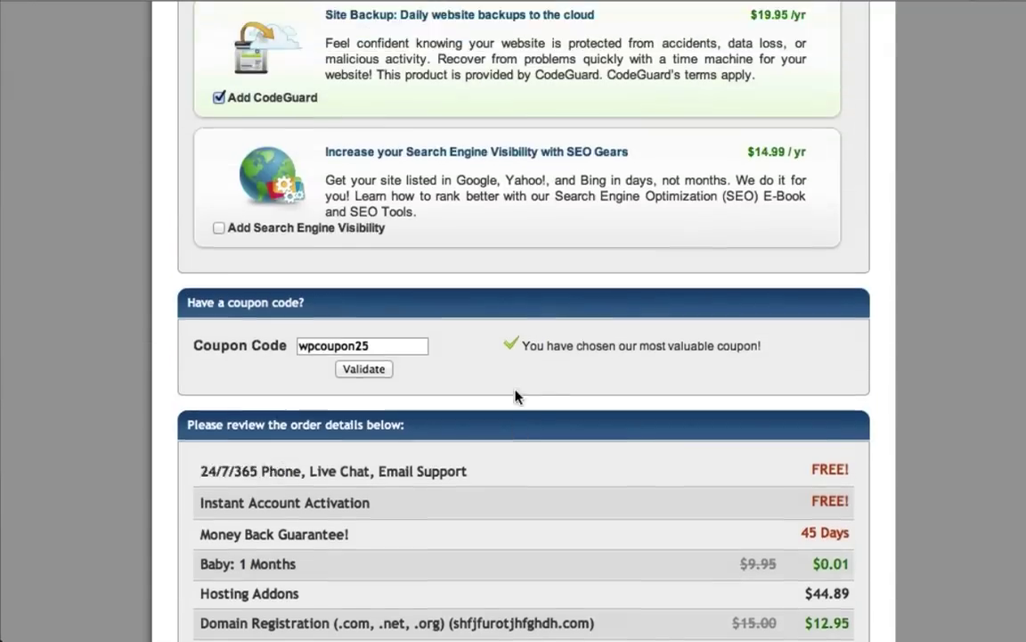
pyautogui.scroll(-3, 509, 397)
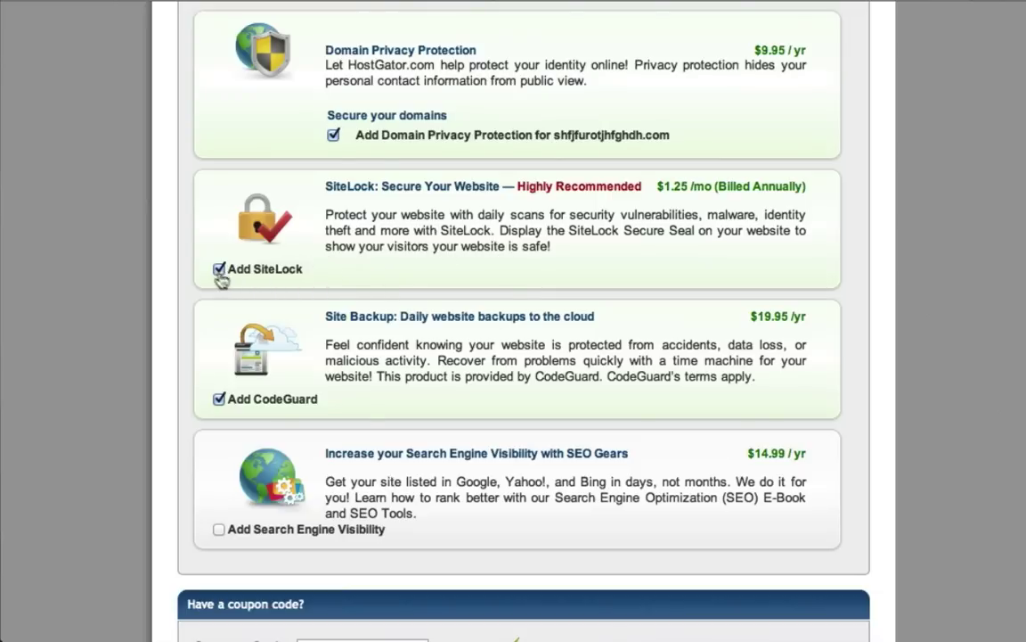
# Step: Untick the CodeGuard and Domain Privacy Protection add-ons, dropping total due to $12.96
pyautogui.click(219, 399)
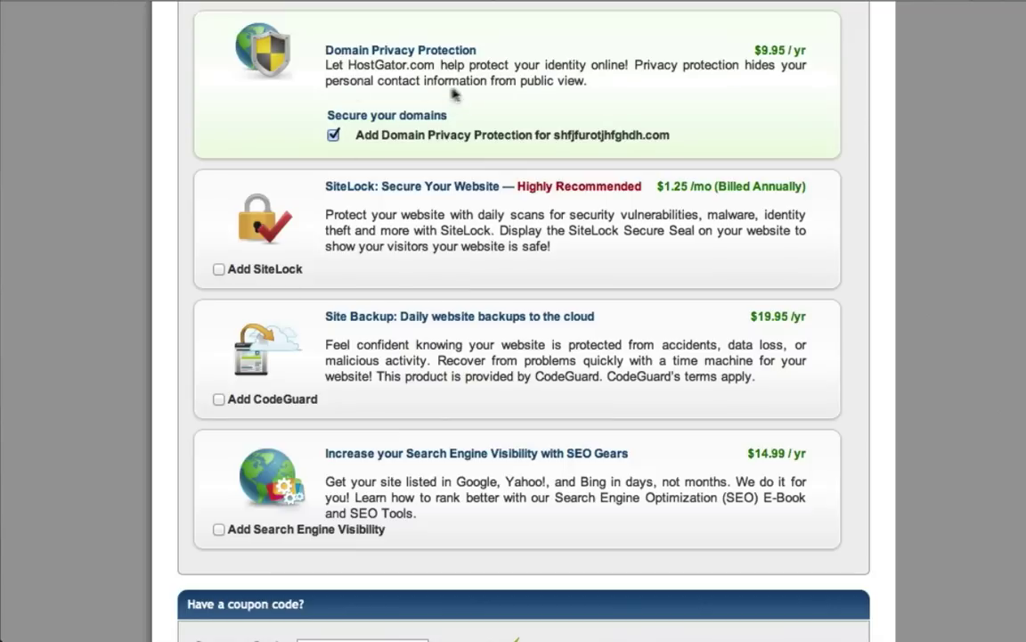
pyautogui.click(334, 135)
pyautogui.scroll(-5, 280, 300)
pyautogui.scroll(-2, 279, 300)
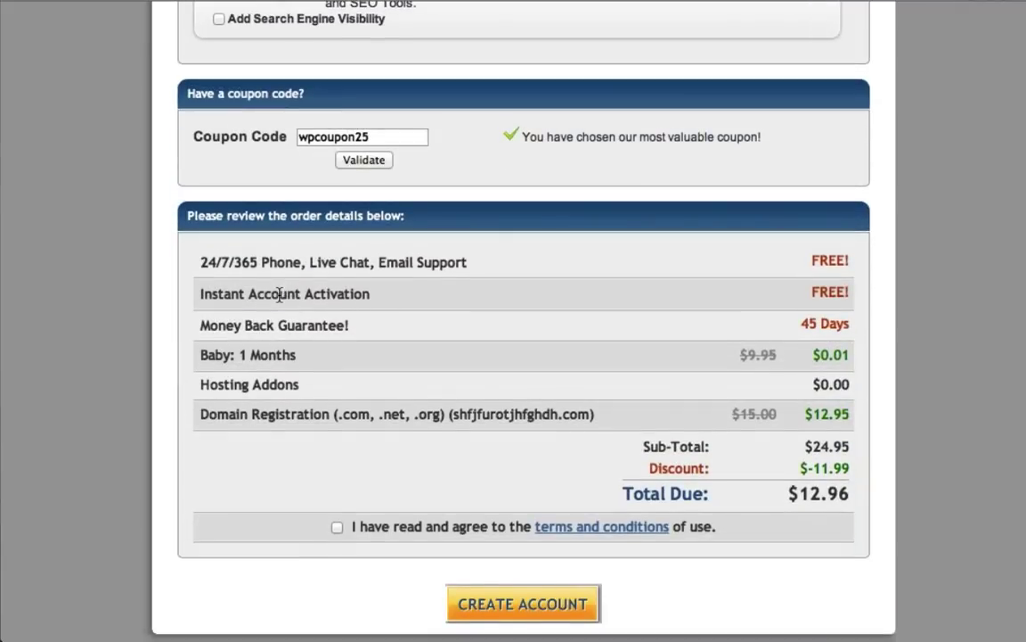
pyautogui.scroll(-2, 280, 300)
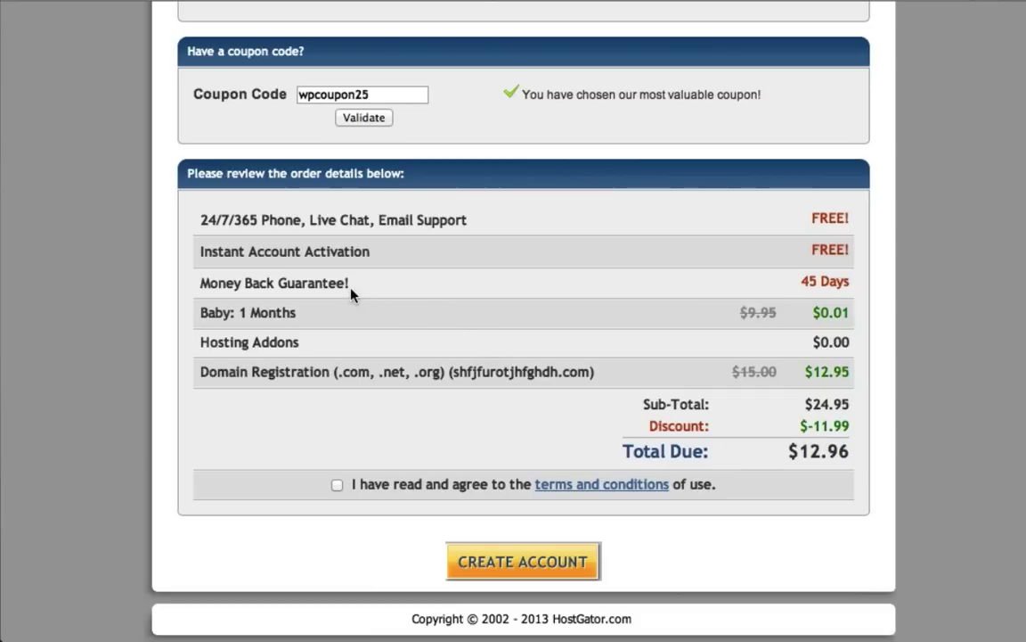
pyautogui.scroll(15, 351, 294)
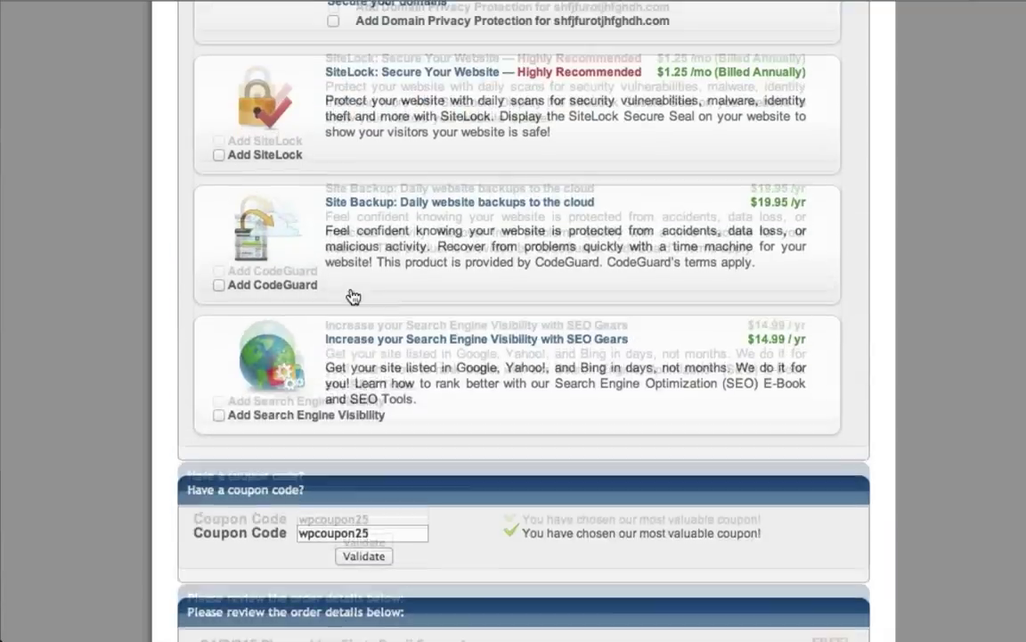
# Step: Switch billing to 6 Month @ 7.97/mo, making Baby $49.76 and total due $62.71
pyautogui.scroll(10, 351, 294)
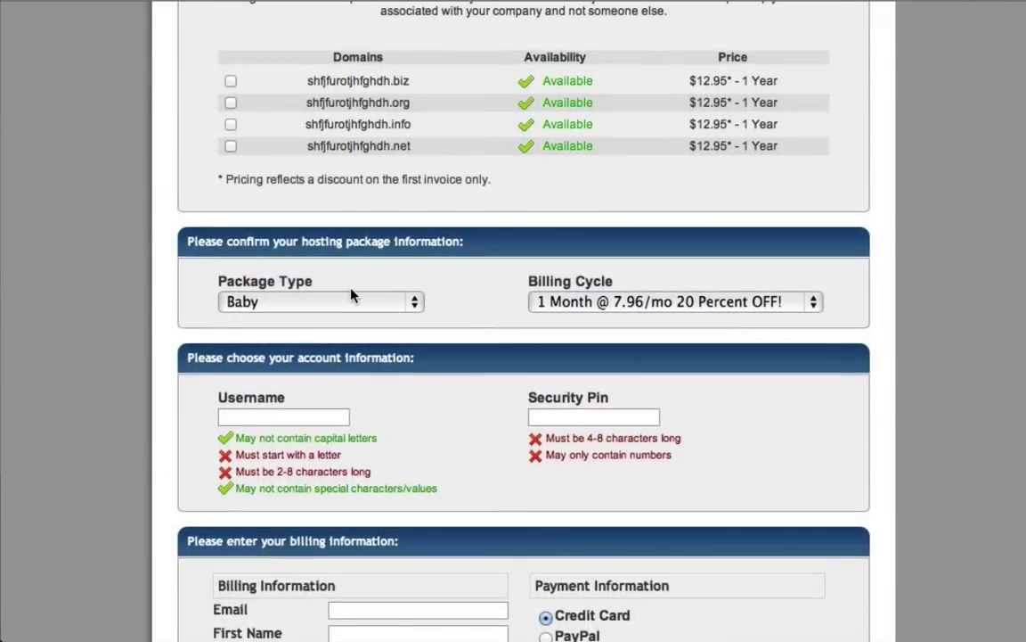
pyautogui.click(563, 302)
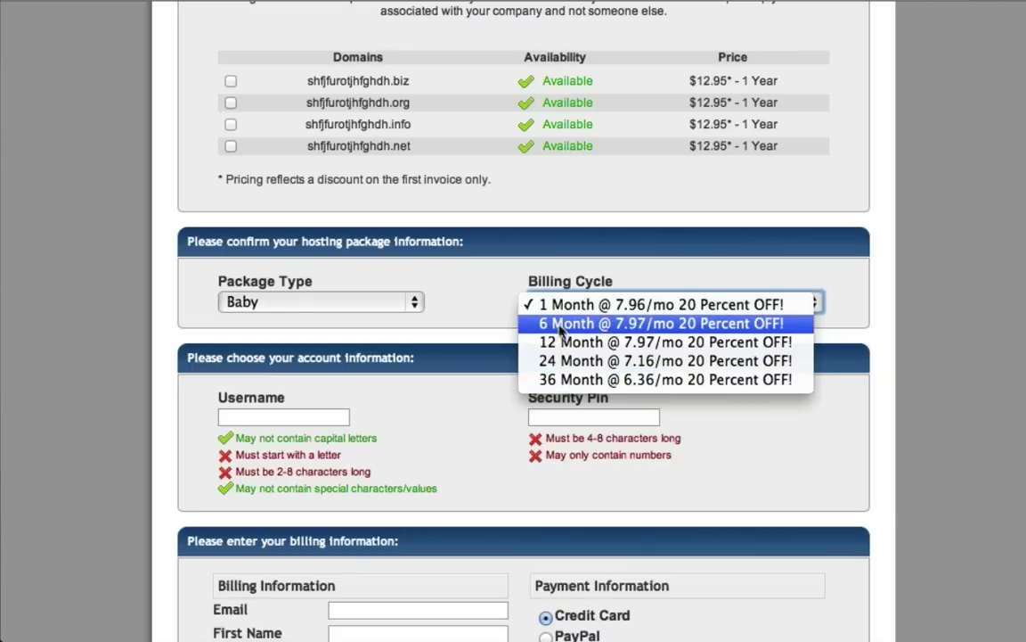
pyautogui.click(559, 326)
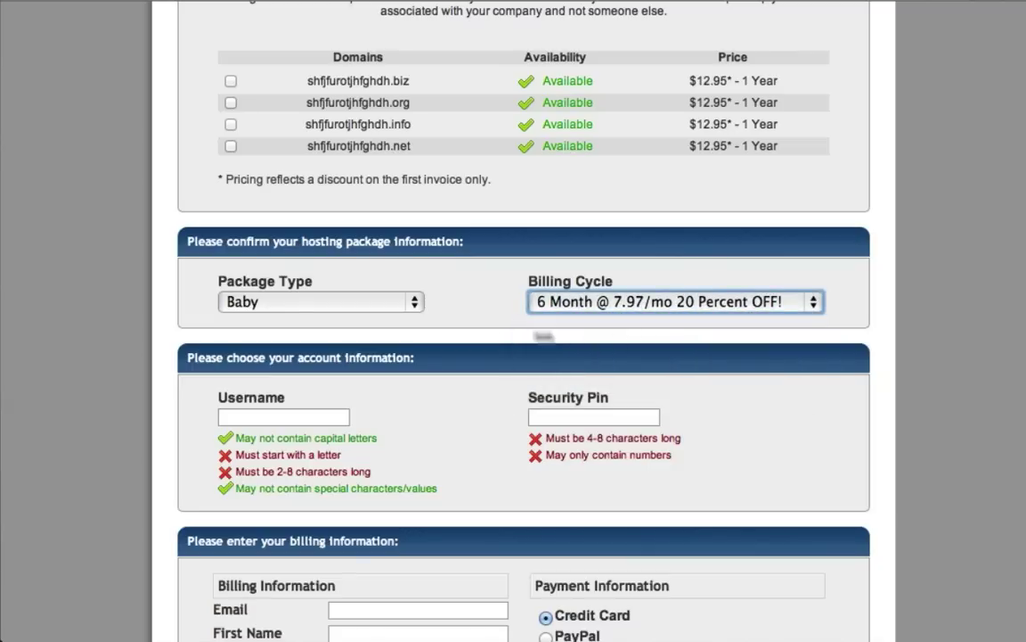
pyautogui.scroll(-10, 469, 354)
pyautogui.scroll(-10, 467, 349)
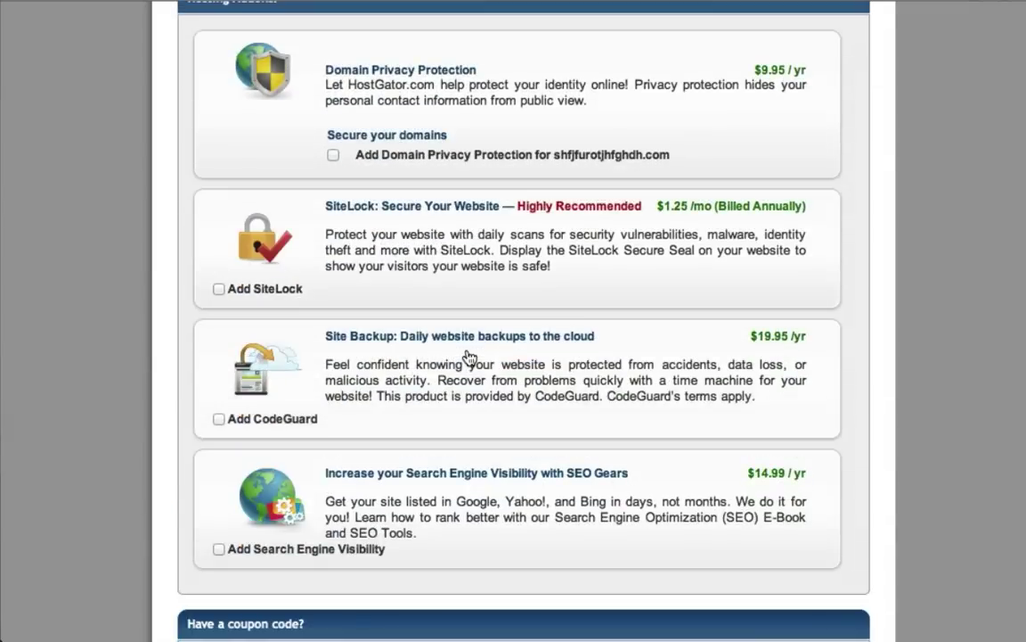
pyautogui.scroll(-1, 467, 355)
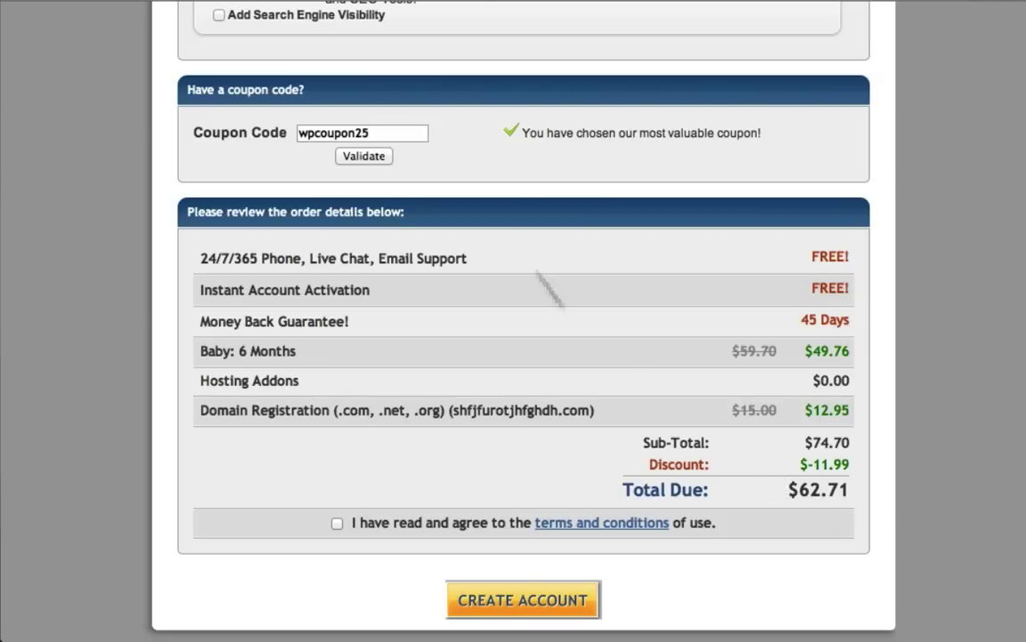
# Step: Replace coupon wpcoupon25 with thankyou, bringing the total due to $56.79
pyautogui.doubleClick(369, 133)
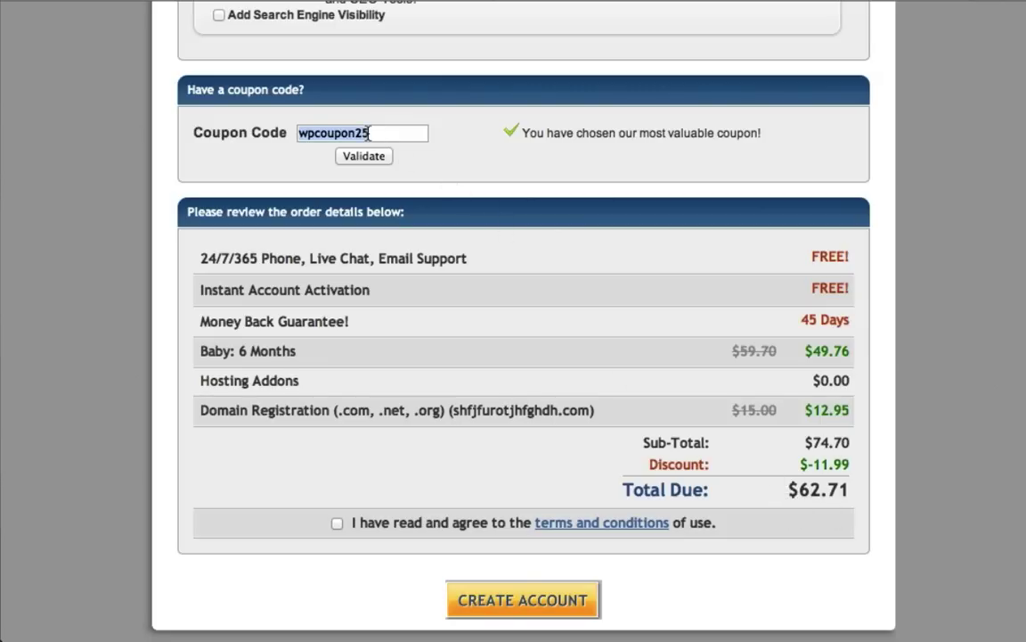
pyautogui.write('thankyou')
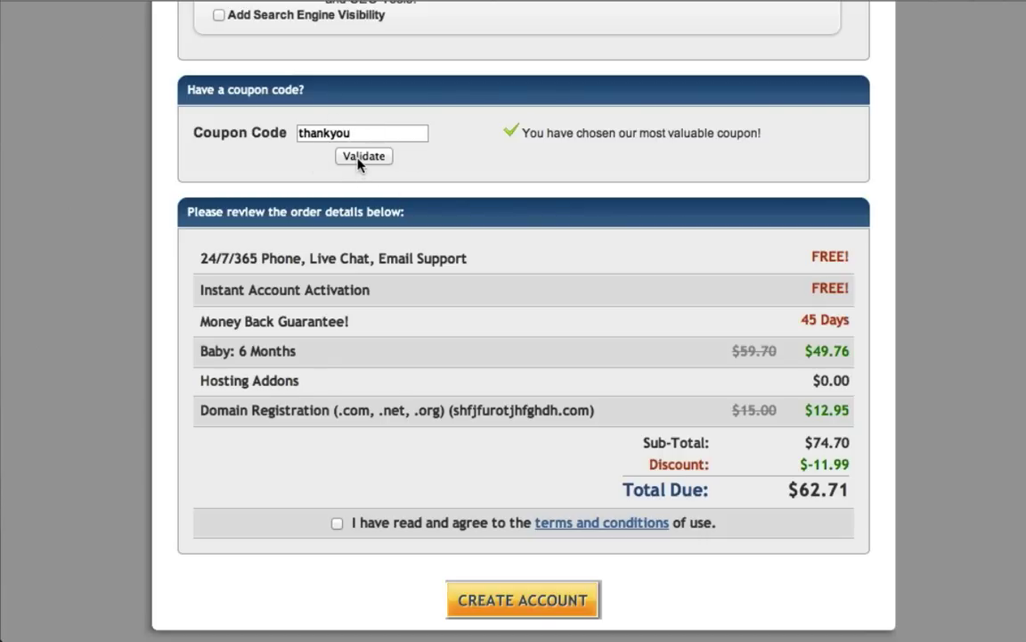
pyautogui.click(361, 158)
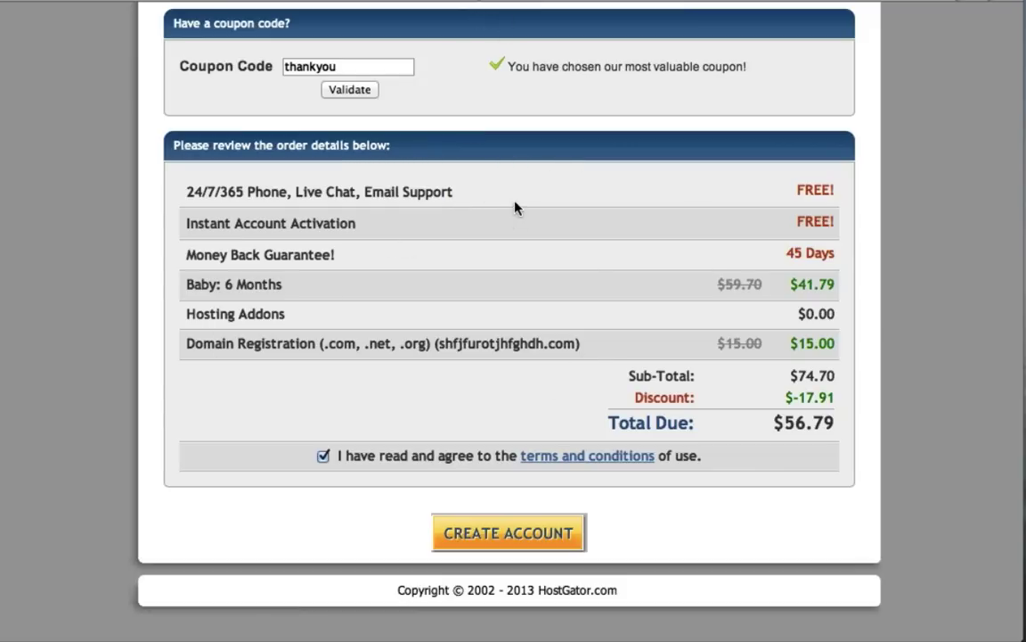
pyautogui.scroll(10, 518, 209)
pyautogui.scroll(5, 518, 209)
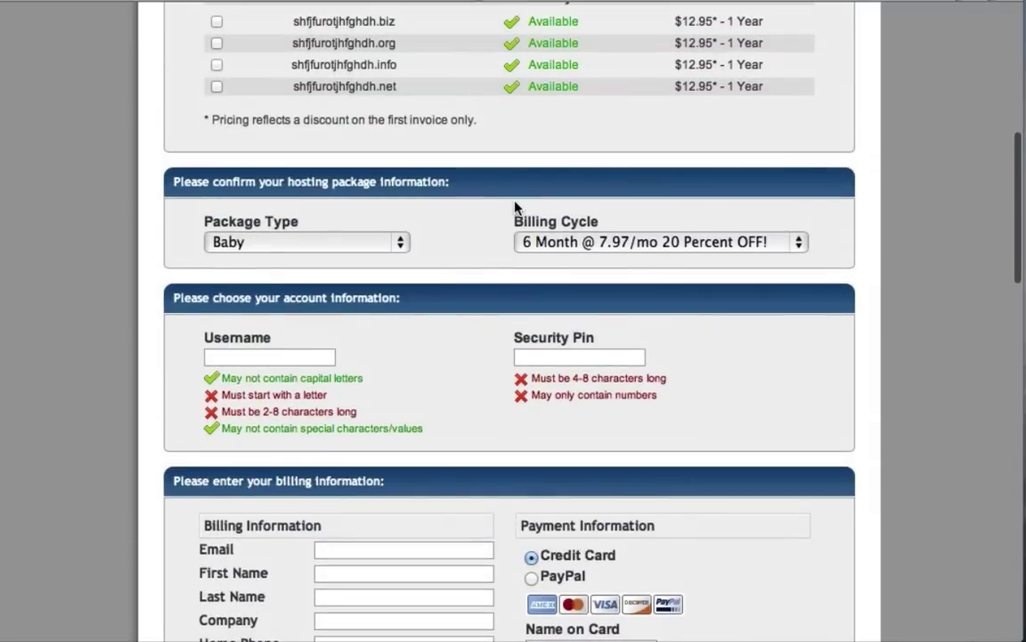
# Step: Switch the Baby package billing cycle back to 1 Month
pyautogui.click(581, 245)
pyautogui.click(571, 228)
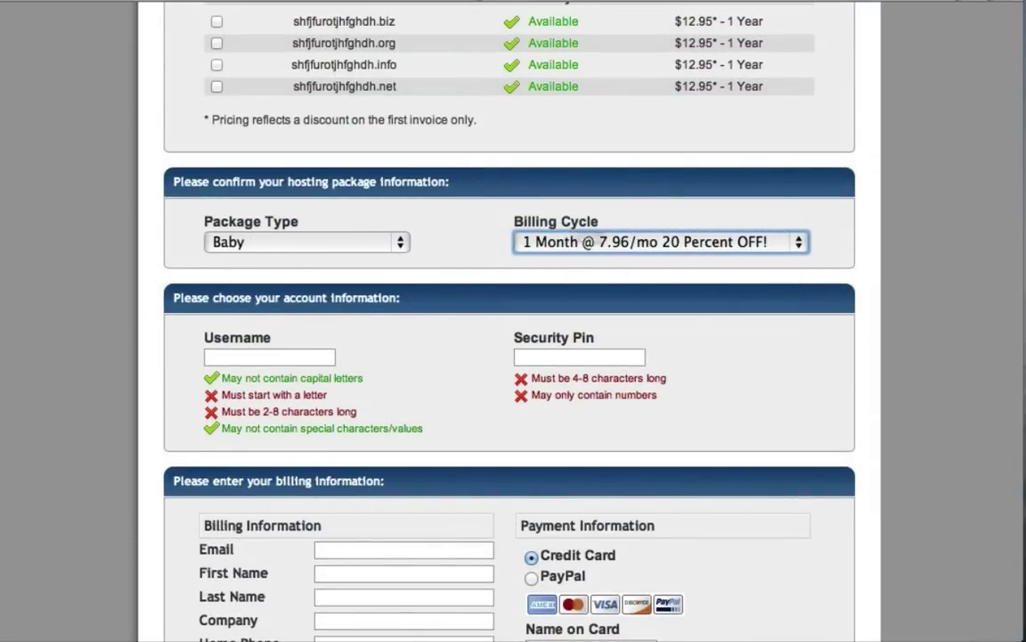
pyautogui.scroll(-5, 445, 360)
pyautogui.scroll(-15, 443, 359)
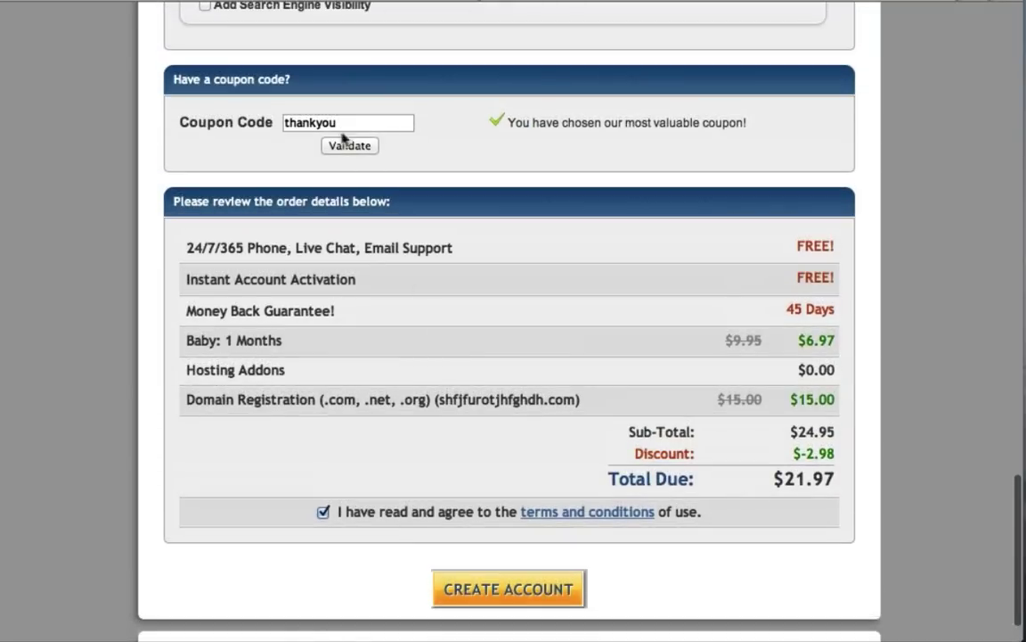
# Step: Replace the coupon with wpcoupon25 and validate it, bringing total due to $12.96
pyautogui.doubleClick(332, 124)
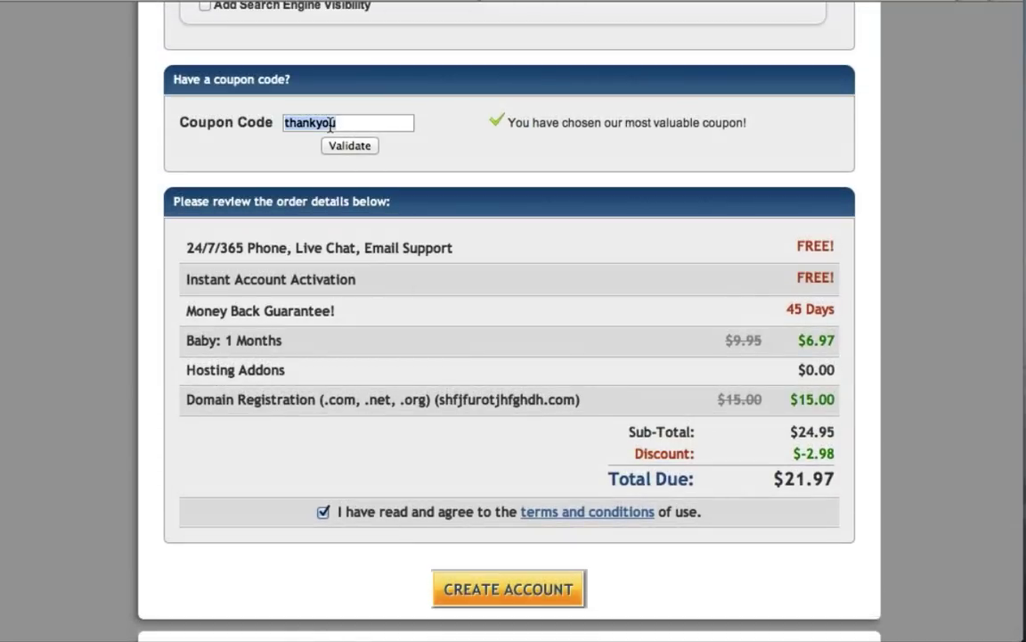
pyautogui.write('wpcou')
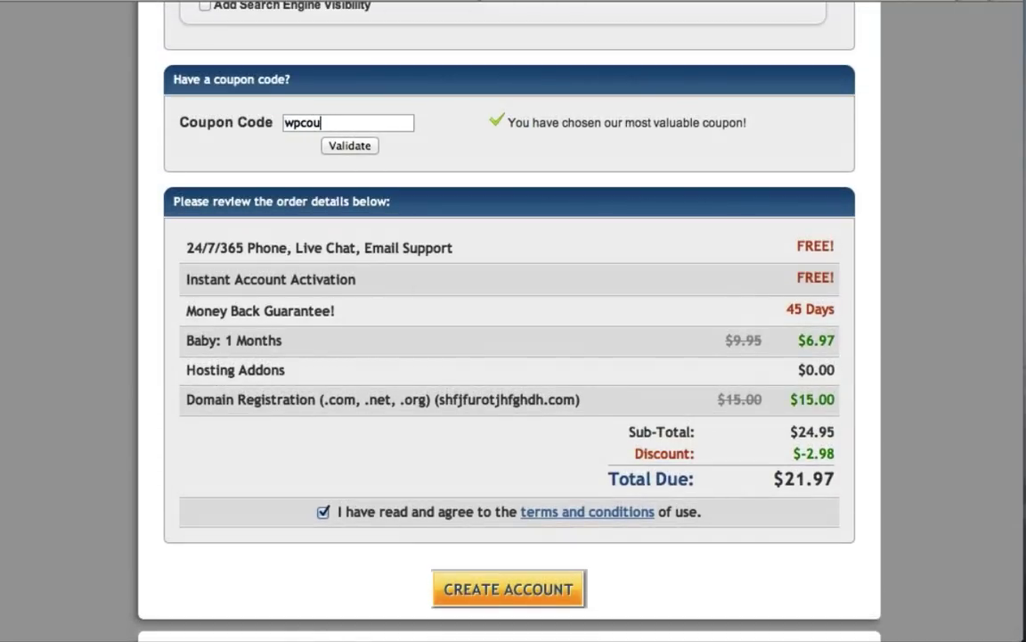
pyautogui.write('pon5')
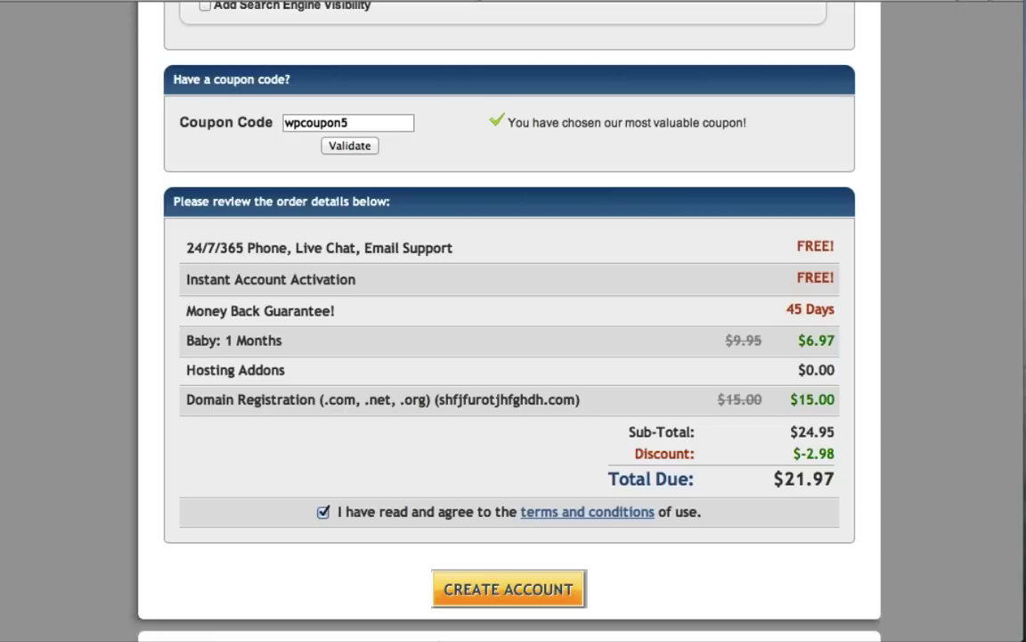
pyautogui.press('BackSpace')
pyautogui.write('25')
pyautogui.click(345, 147)
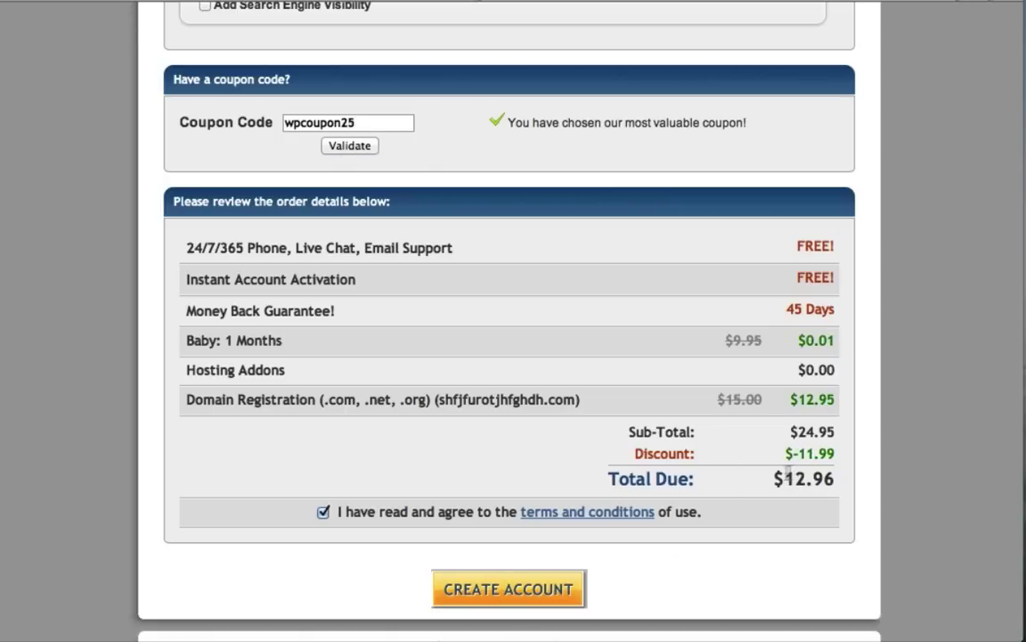
pyautogui.scroll(10, 529, 340)
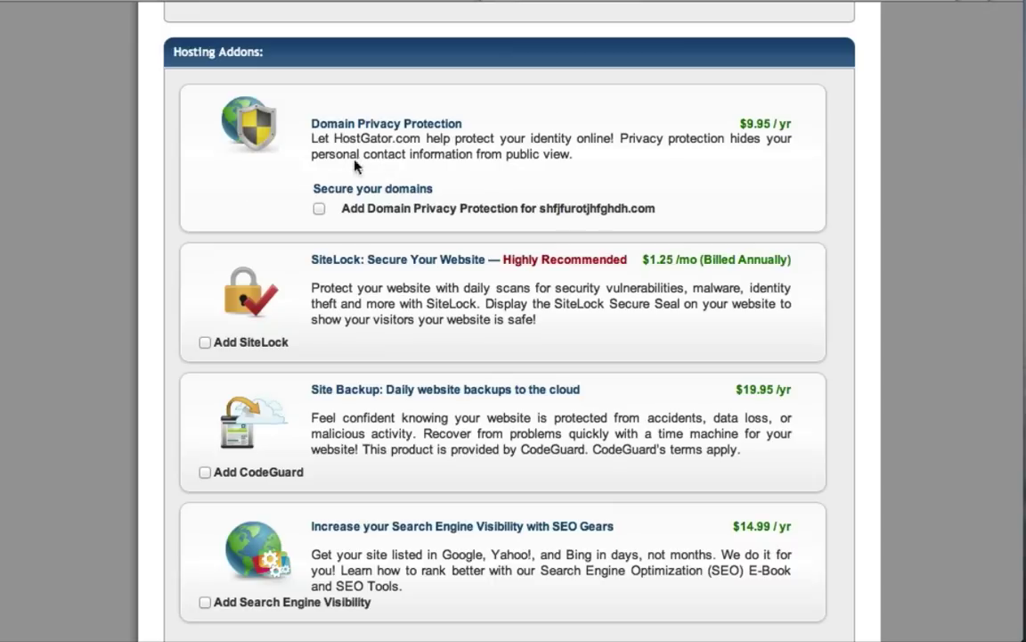
# Step: Add Domain Privacy Protection, raising add-ons to $9.95 and total due to $22.91
pyautogui.click(321, 210)
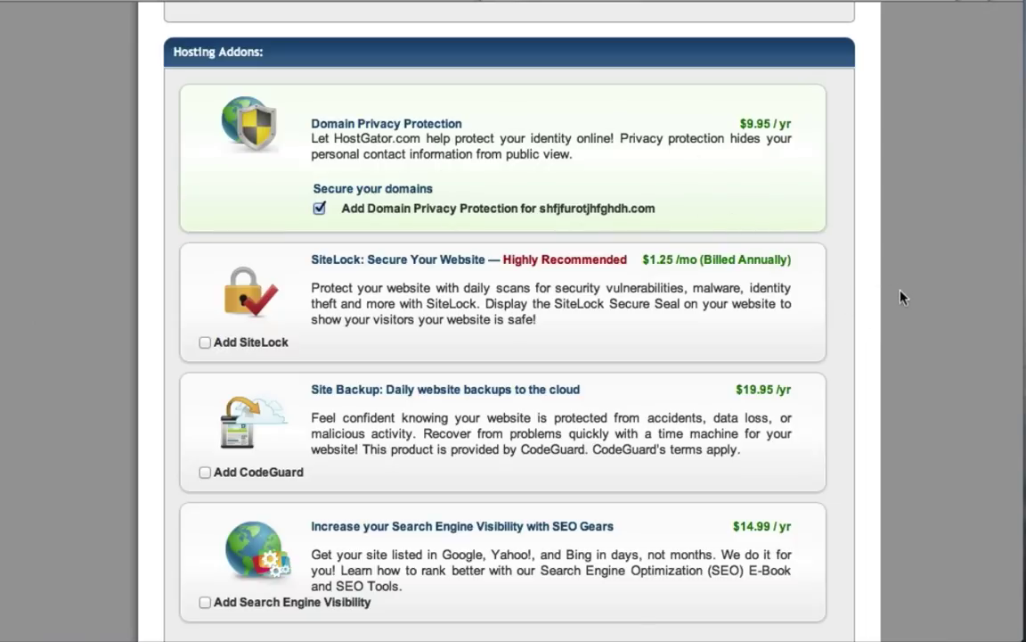
pyautogui.scroll(-10, 900, 298)
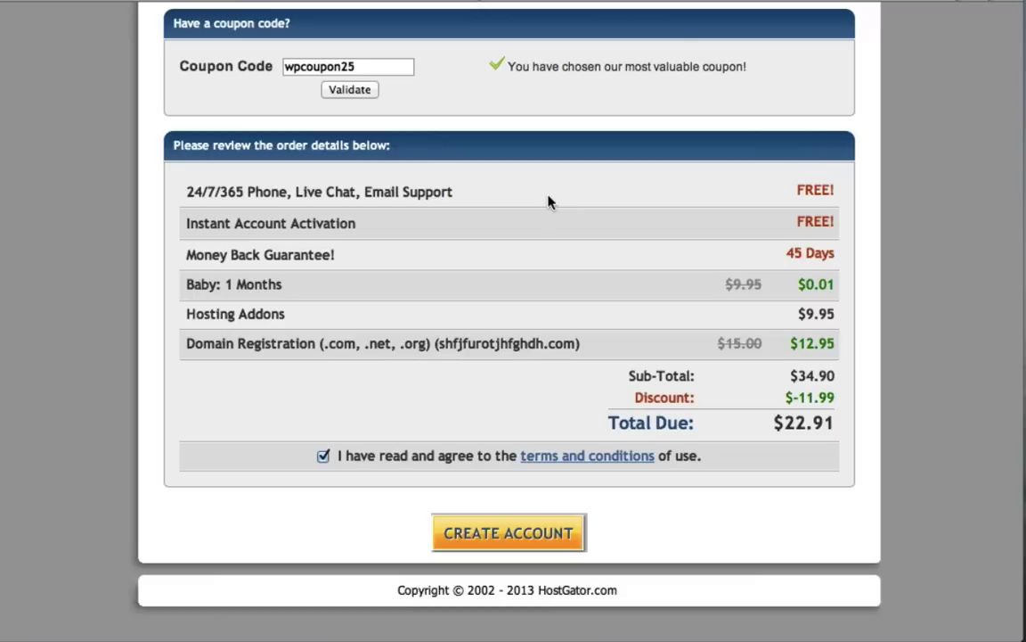
# Step: Apply coupon thankyou and submit the order to create the hosting account
pyautogui.doubleClick(334, 66)
pyautogui.write('thankyou')
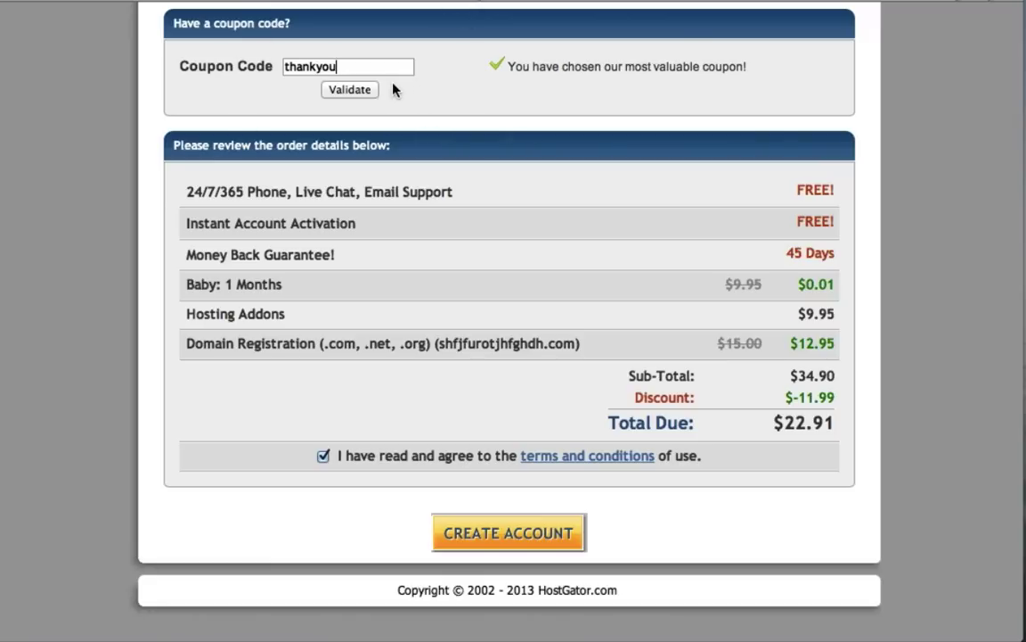
pyautogui.scroll(15, 485, 94)
pyautogui.scroll(3, 486, 92)
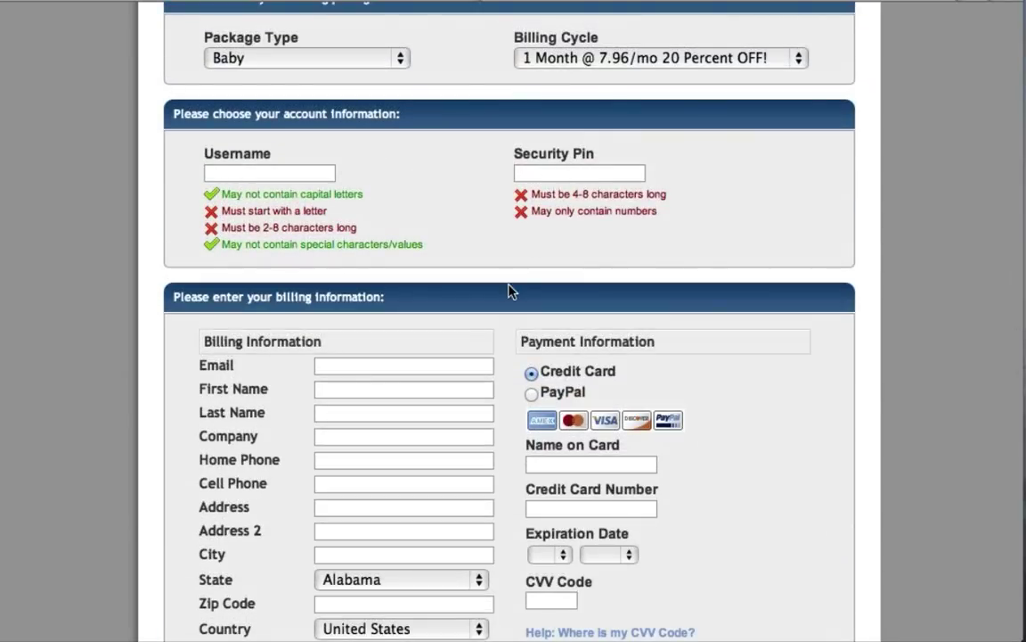
pyautogui.scroll(-3, 509, 291)
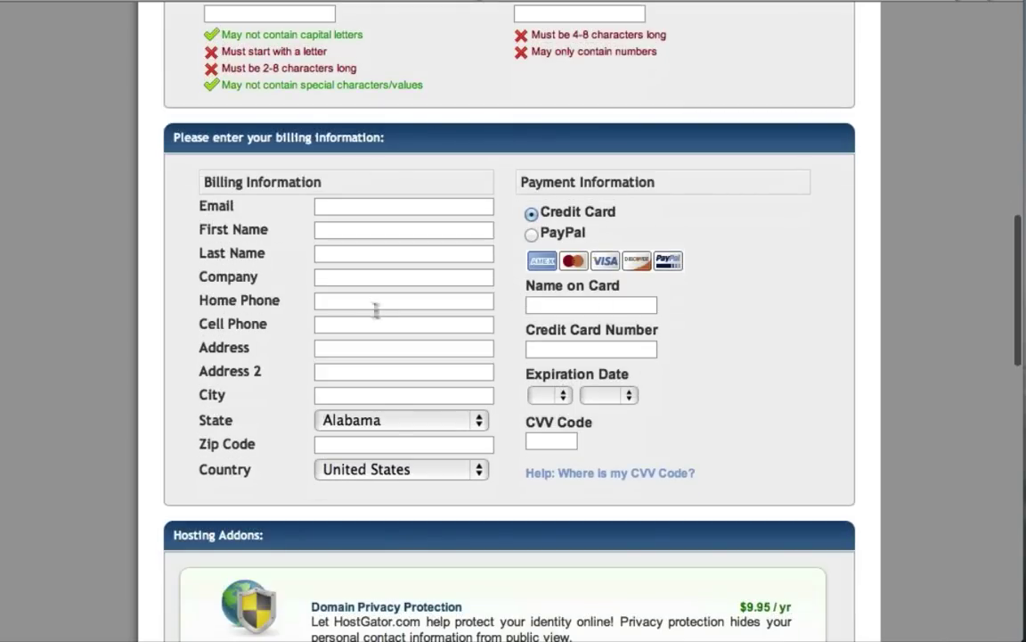
pyautogui.scroll(-15, 712, 277)
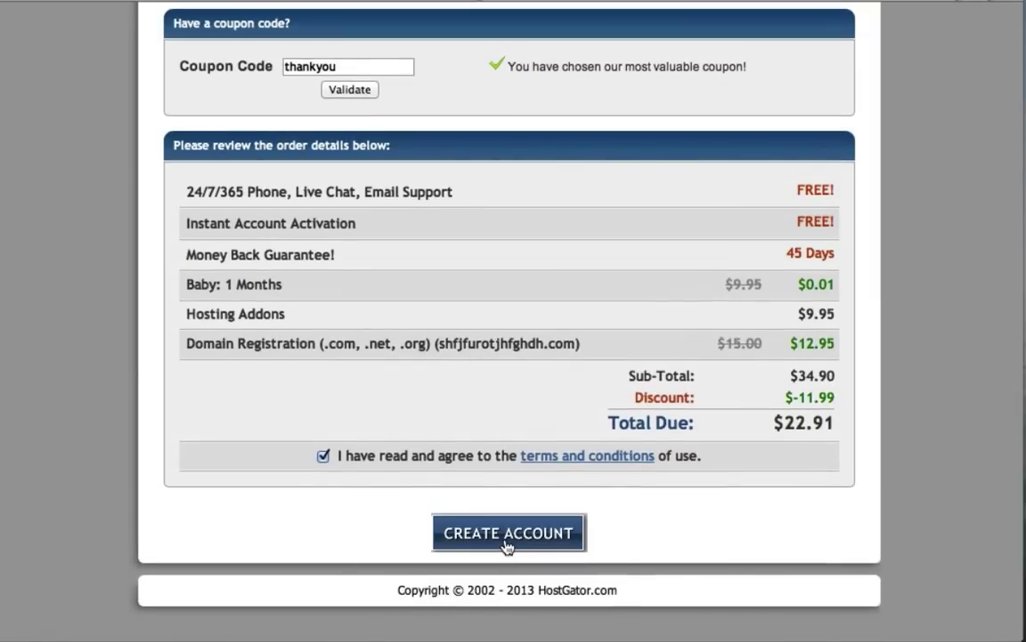
pyautogui.click(508, 533)
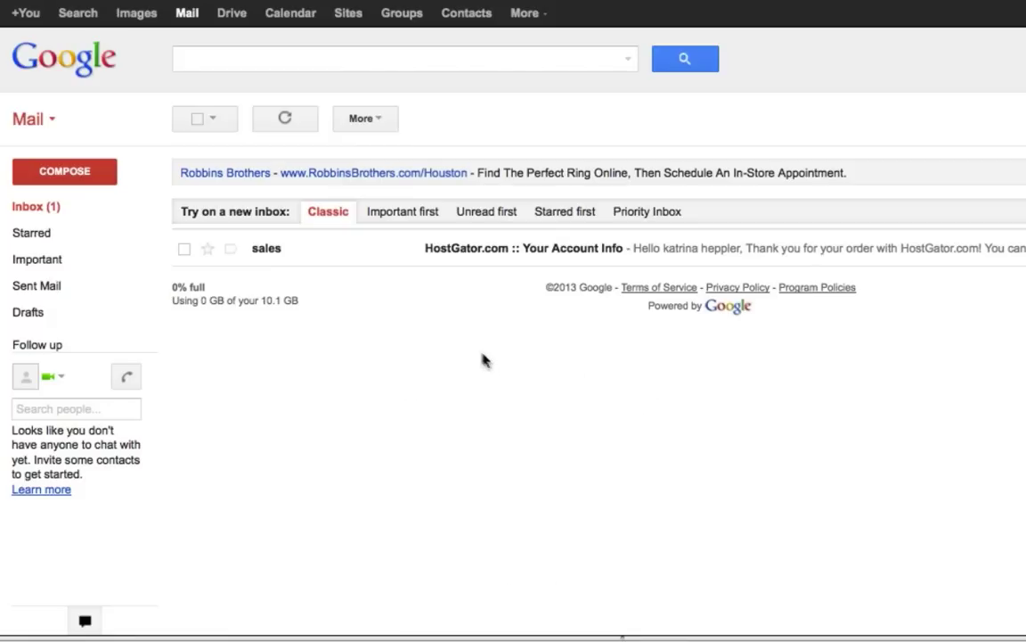
# Step: Open the HostGator account-info email, copy the control panel password, and follow its Control Panel link
pyautogui.click(457, 253)
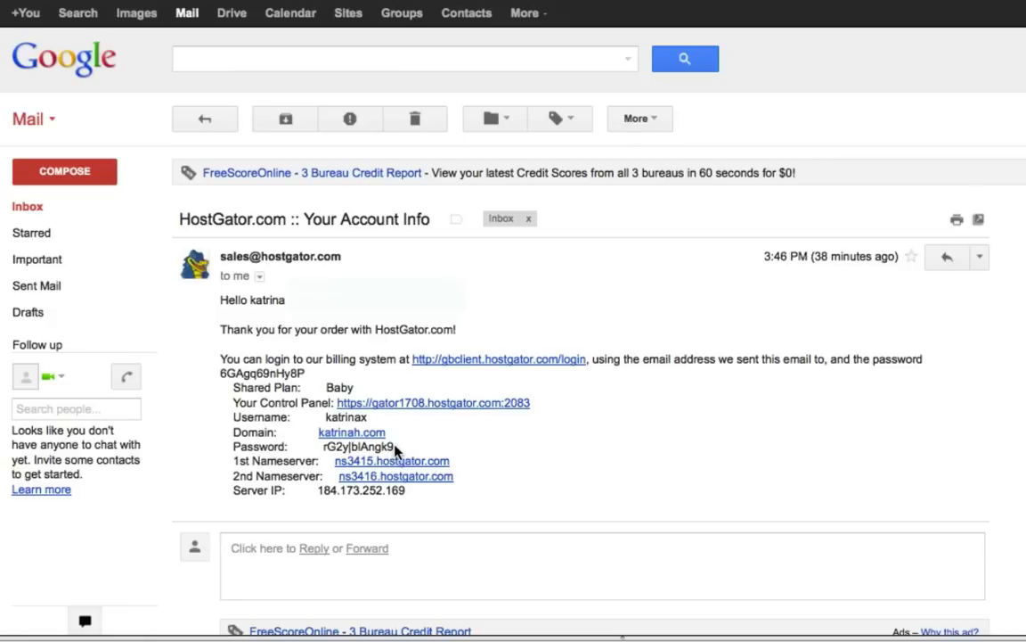
pyautogui.moveTo(395, 450); pyautogui.dragTo(332, 453)
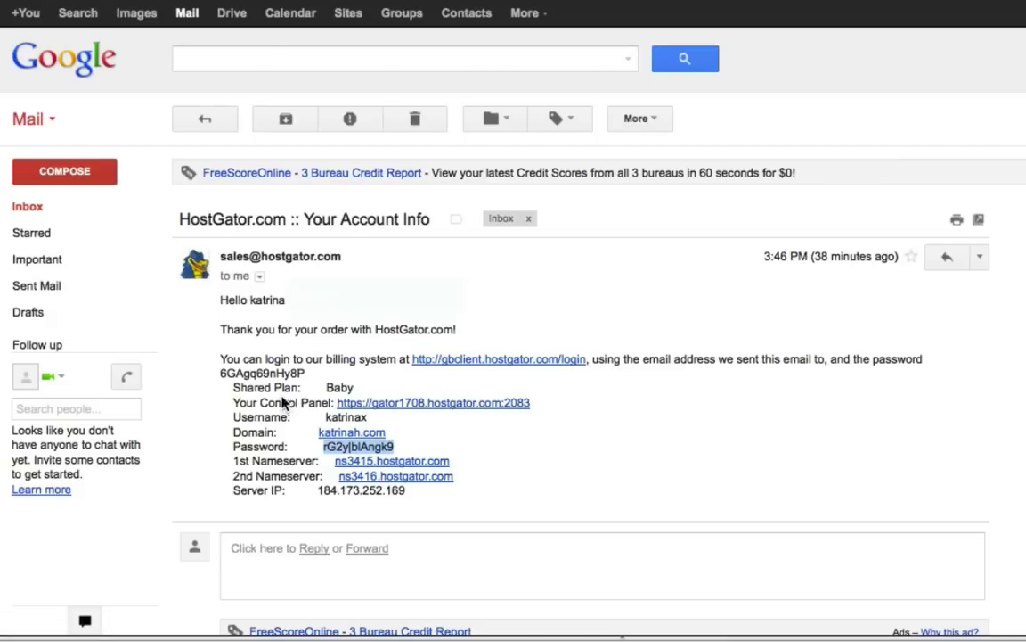
pyautogui.click(433, 408)
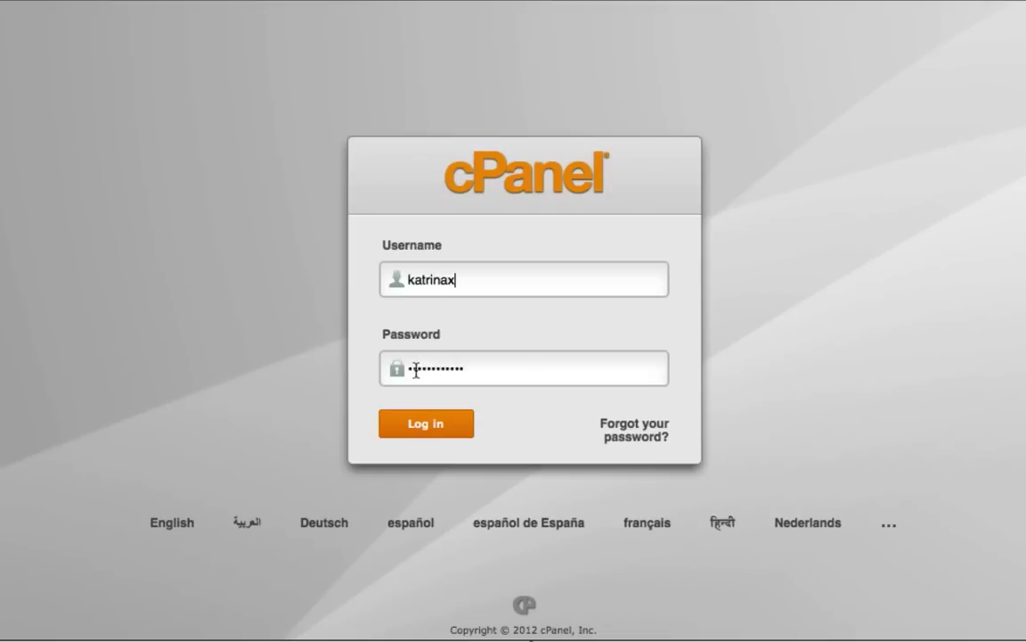
# Step: Log in to cPanel and open QuickInstall under Software/Services
pyautogui.click(424, 426)
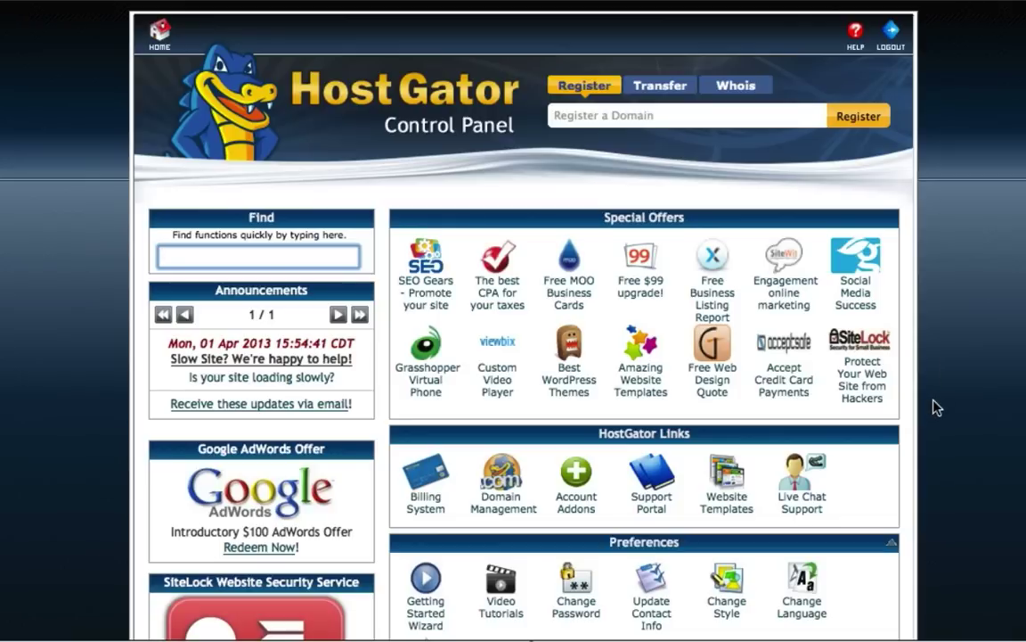
pyautogui.scroll(-5, 937, 407)
pyautogui.scroll(-12, 936, 407)
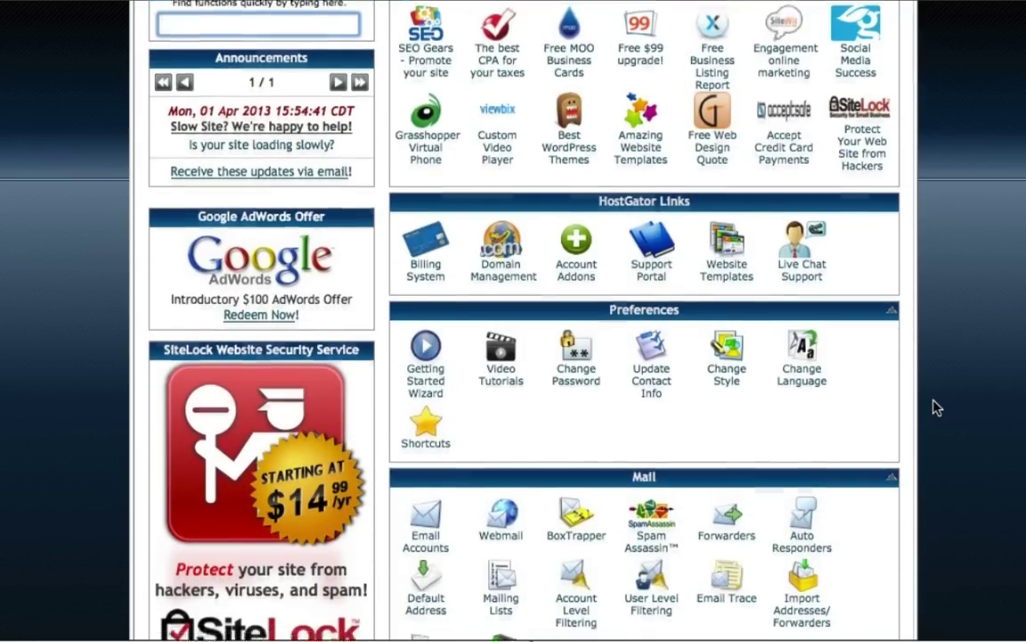
pyautogui.scroll(-12, 937, 407)
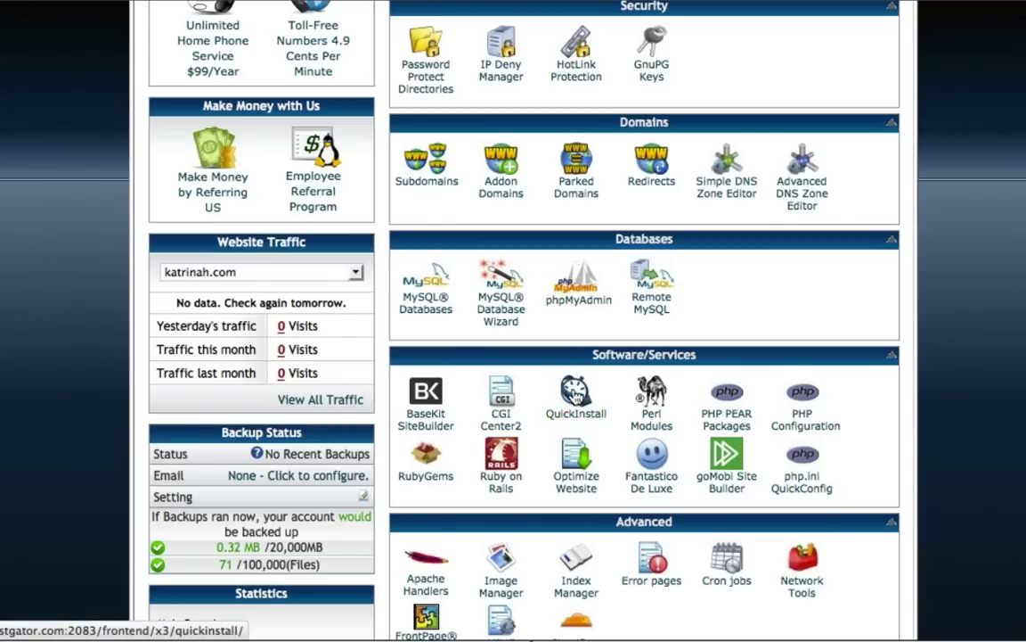
pyautogui.click(575, 401)
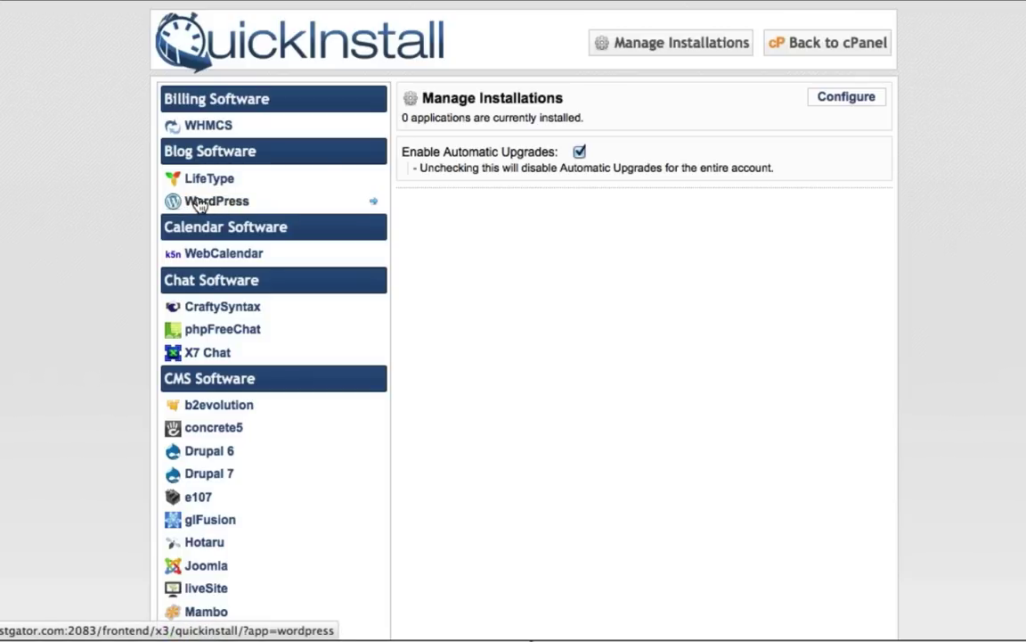
# Step: Choose WordPress under Blog Software in QuickInstall and continue to its install form
pyautogui.click(200, 204)
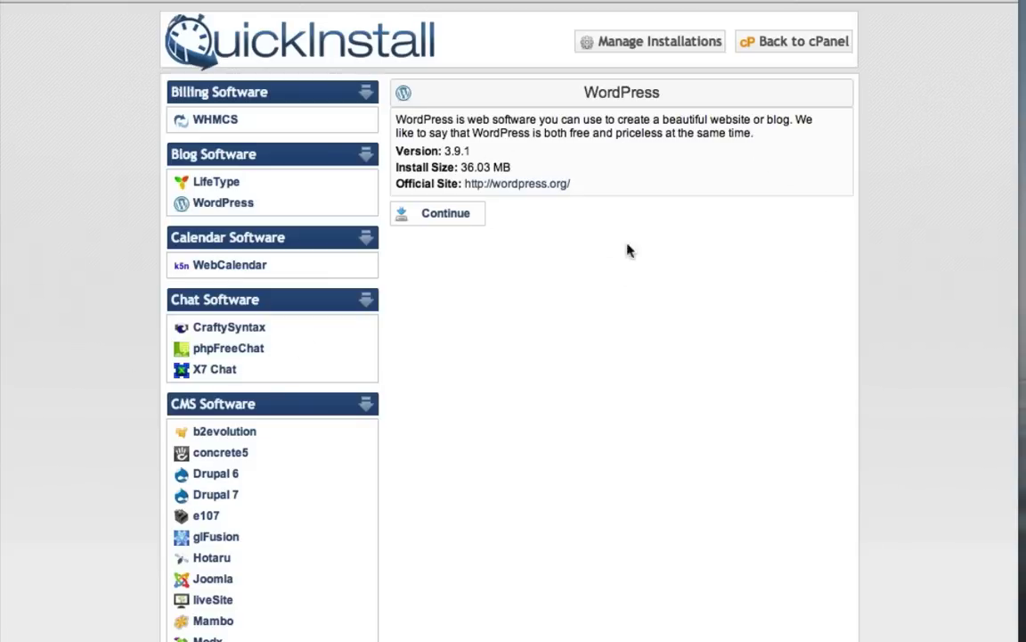
pyautogui.click(446, 216)
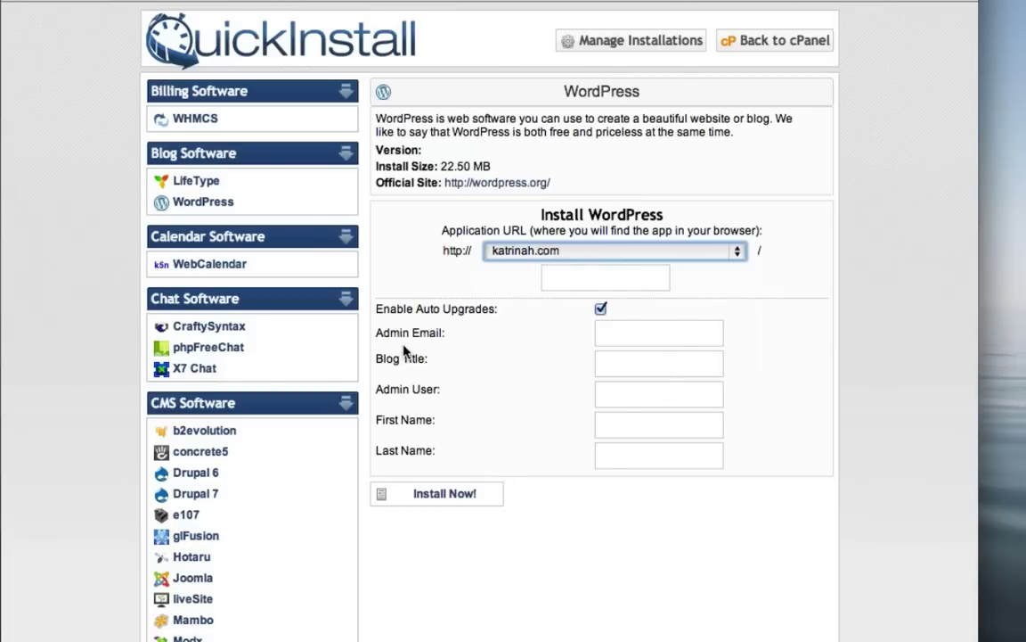
# Step: Enter the admin e-mail, blog title 'katrinah.com' and admin username, then install WordPress
pyautogui.click(604, 336)
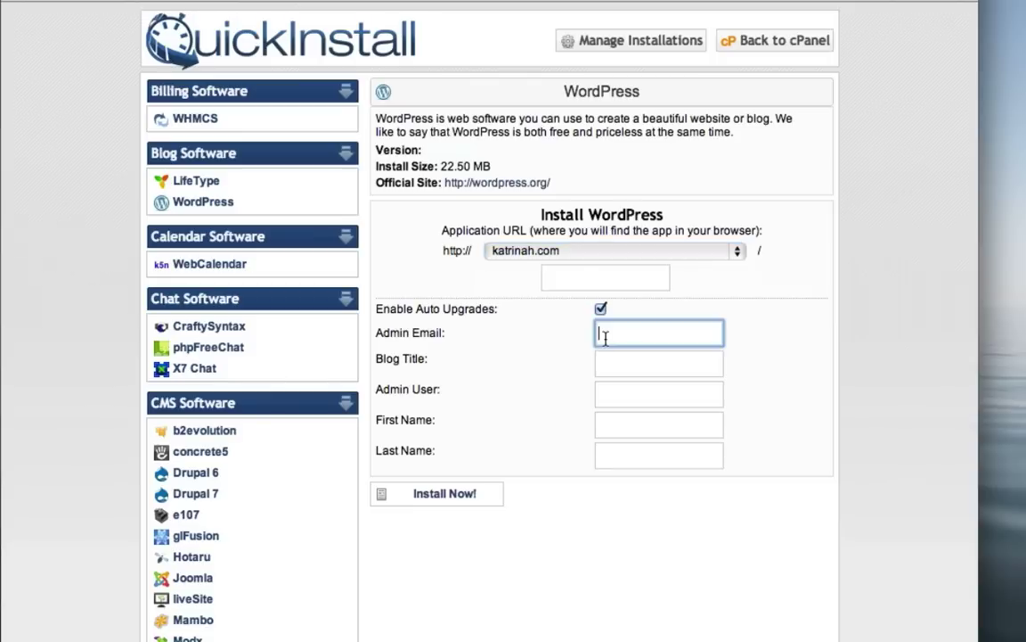
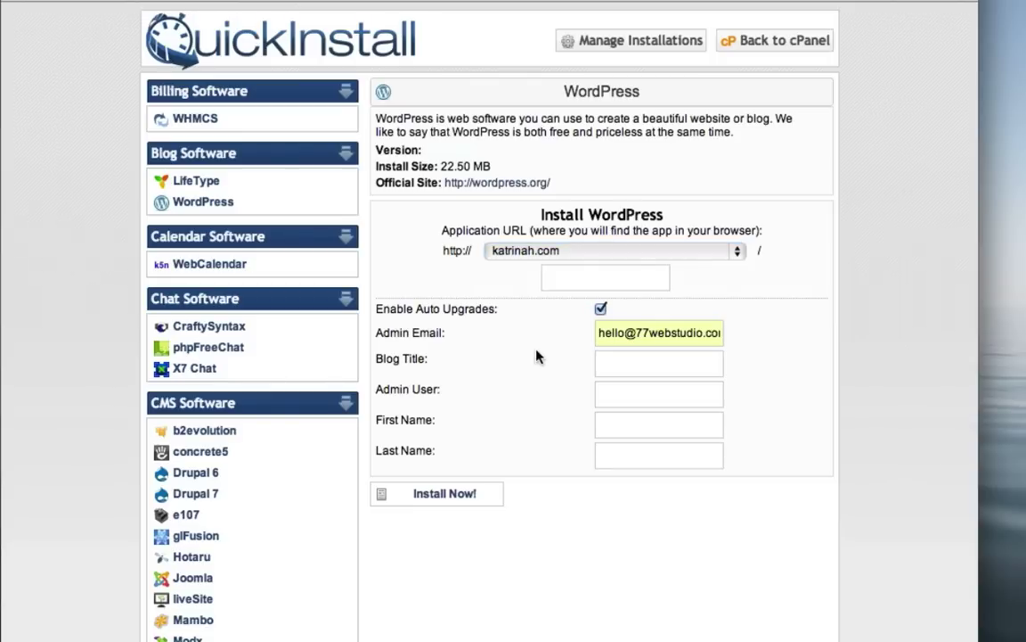
pyautogui.click(623, 362)
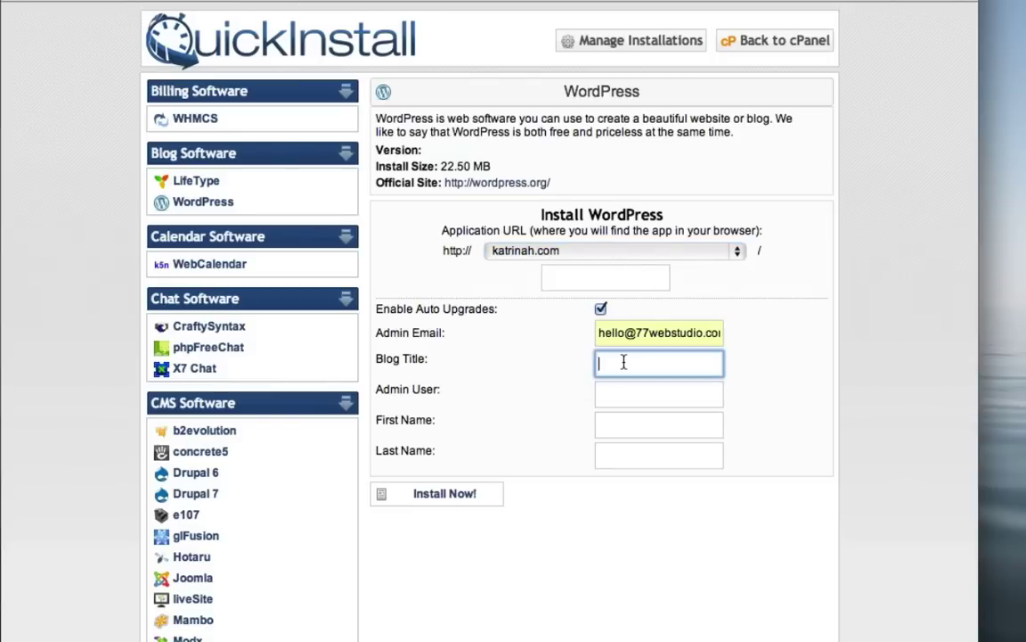
pyautogui.write('katrinah.com')
pyautogui.click(622, 399)
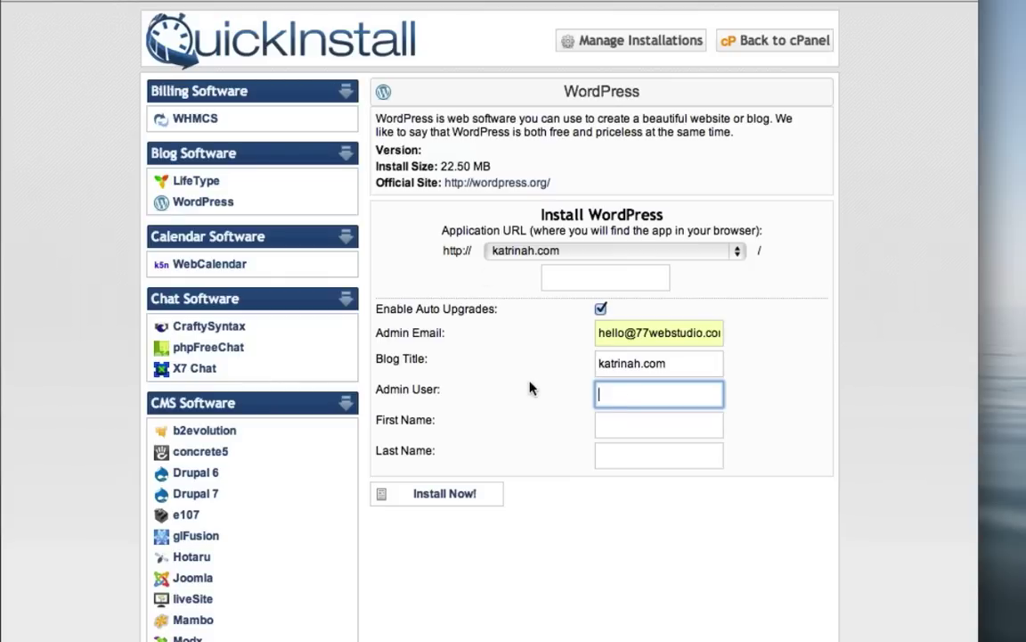
pyautogui.write('katrinah')
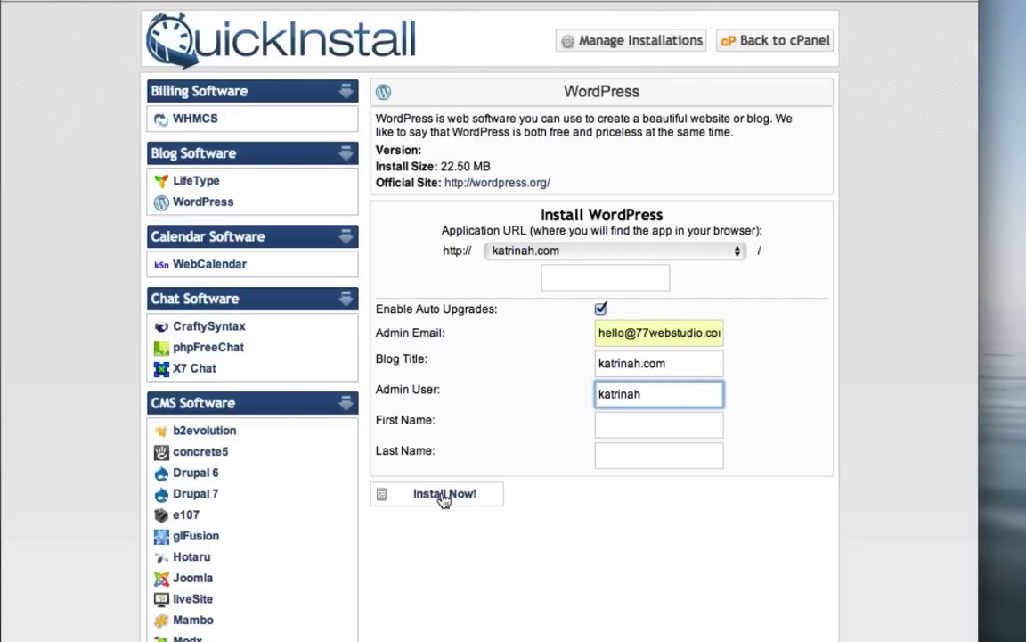
pyautogui.click(444, 496)
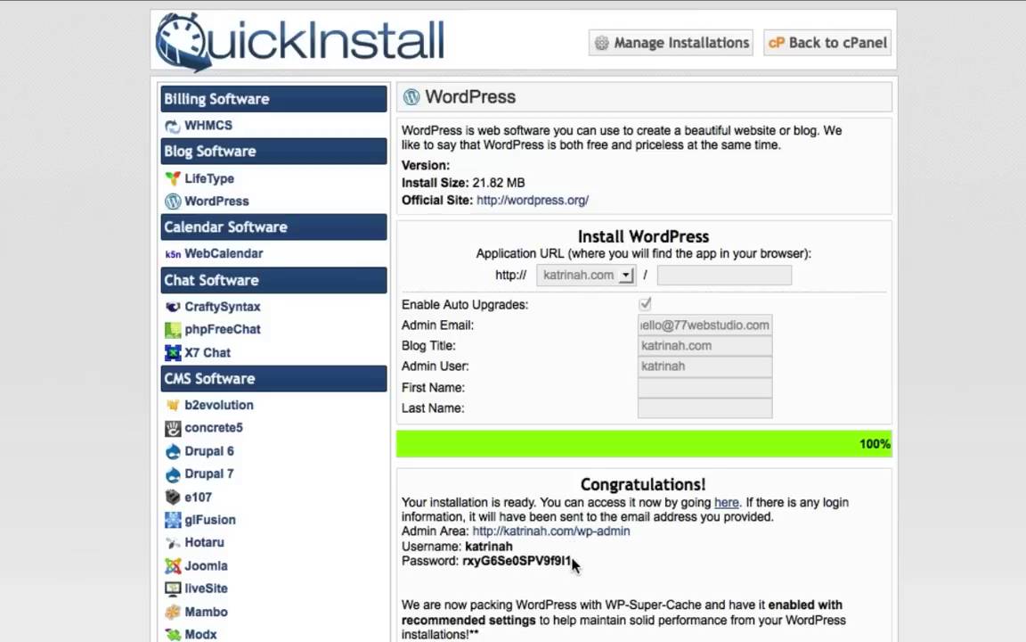
# Step: Copy the generated admin password and follow the link to katrinah.com/wp-admin
pyautogui.moveTo(572, 563); pyautogui.dragTo(463, 557)
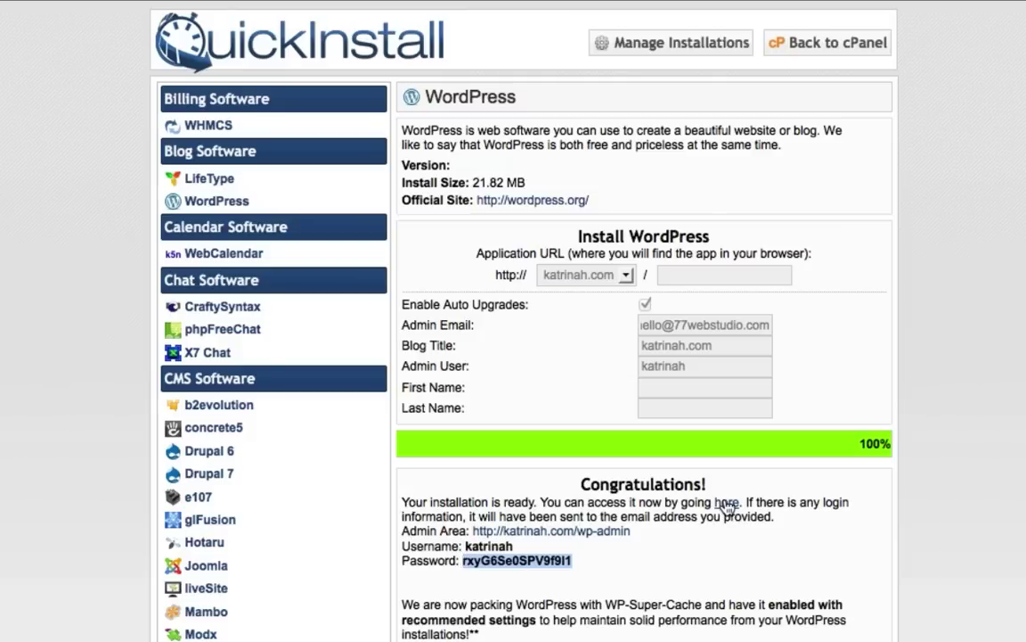
pyautogui.click(726, 504)
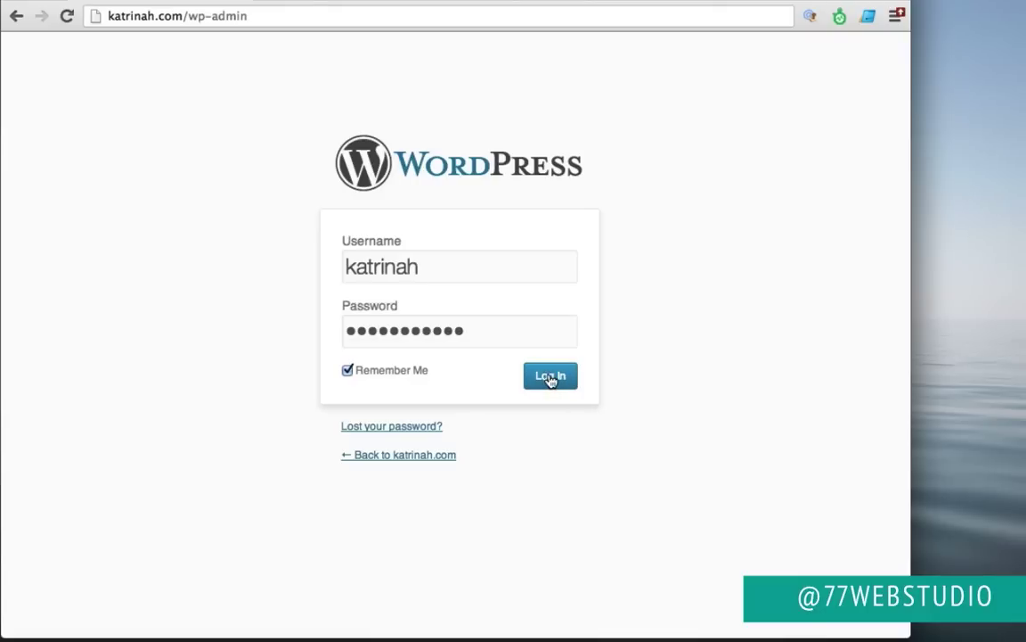
# Step: Log in to the katrinah.com WordPress admin with Remember Me ticked
pyautogui.click(550, 379)
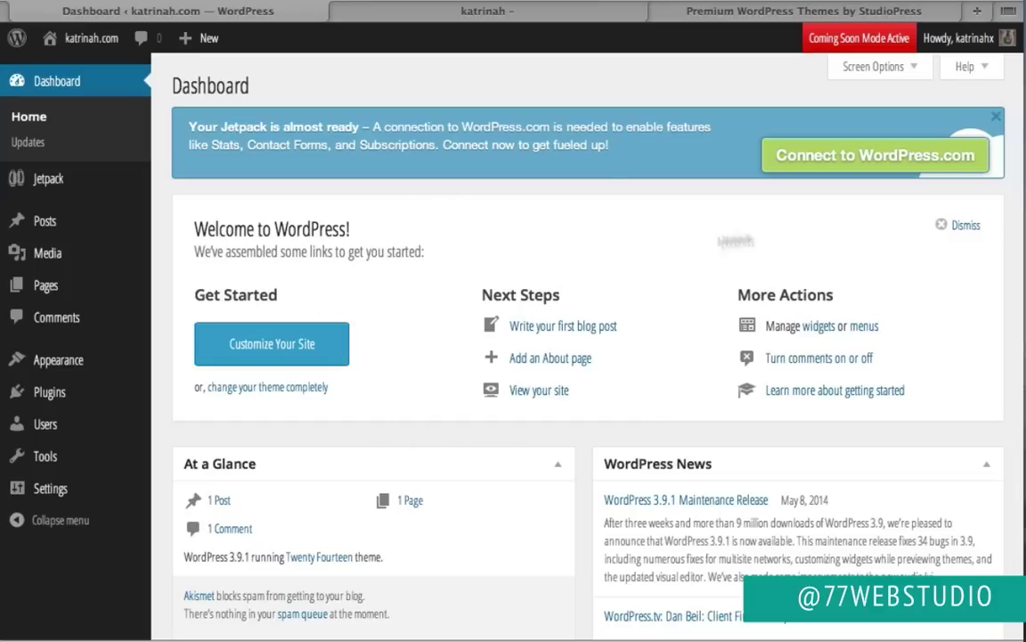
# Step: Dismiss the Welcome to WordPress panel and review At a Glance below it
pyautogui.click(966, 226)
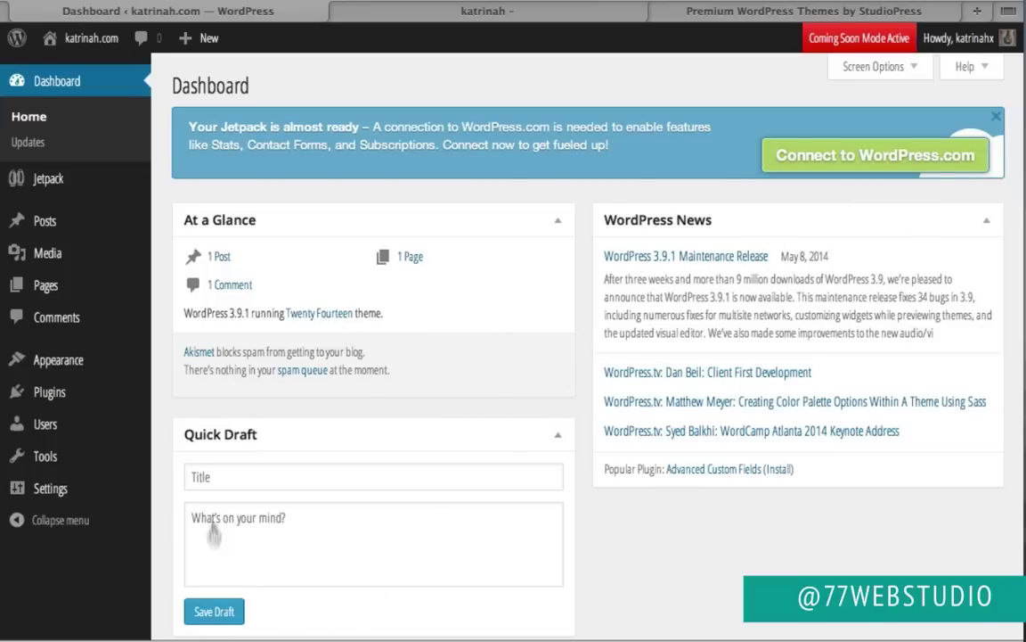
pyautogui.scroll(-4, 387, 515)
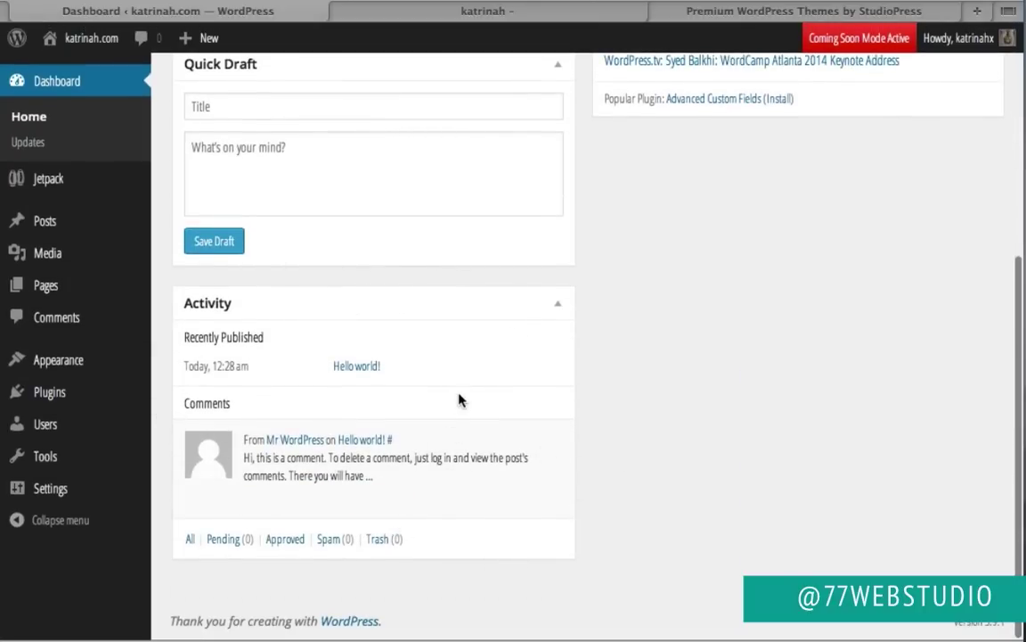
pyautogui.scroll(5, 458, 401)
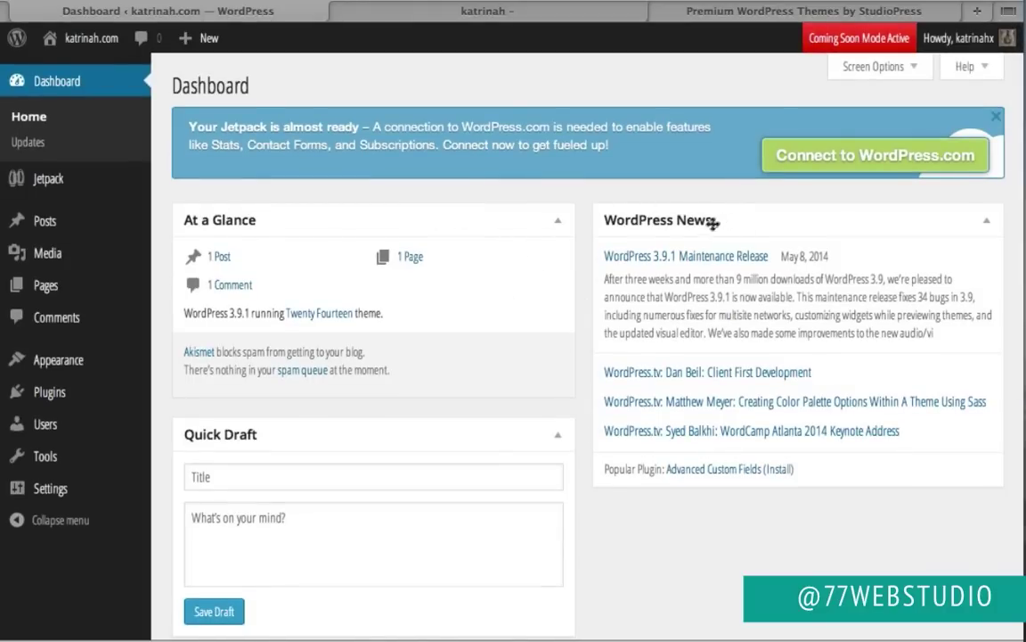
pyautogui.moveTo(729, 222); pyautogui.dragTo(744, 203)
pyautogui.click(884, 75)
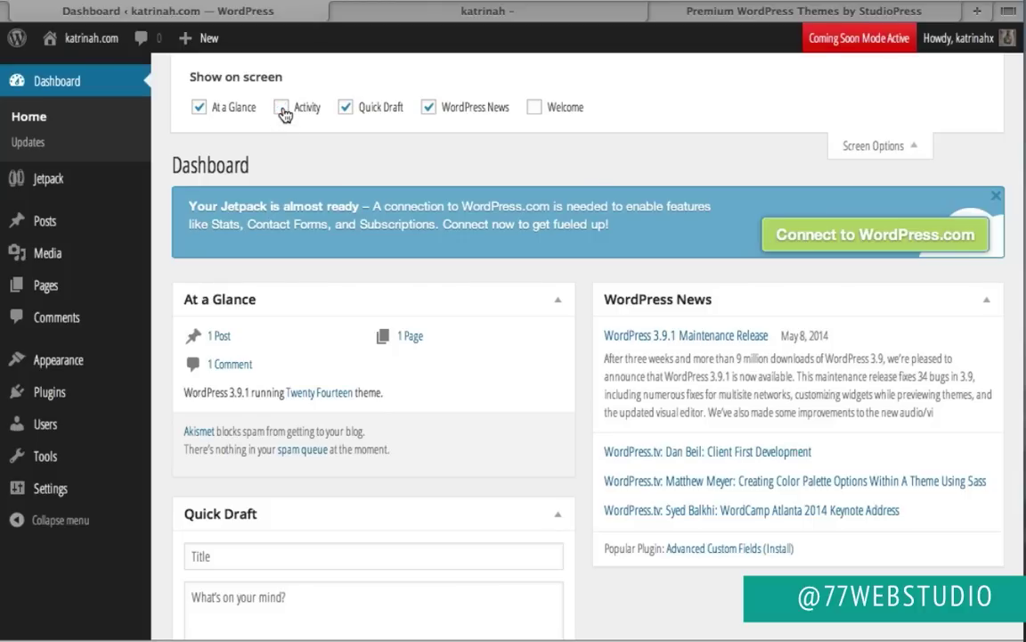
pyautogui.click(345, 107)
pyautogui.click(430, 107)
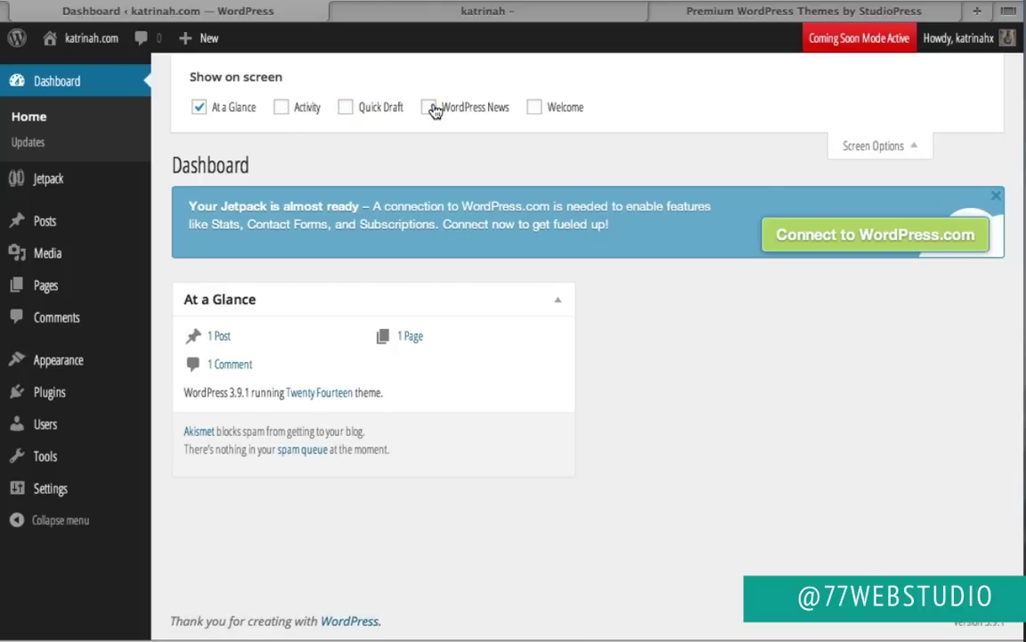
pyautogui.click(429, 107)
pyautogui.click(346, 107)
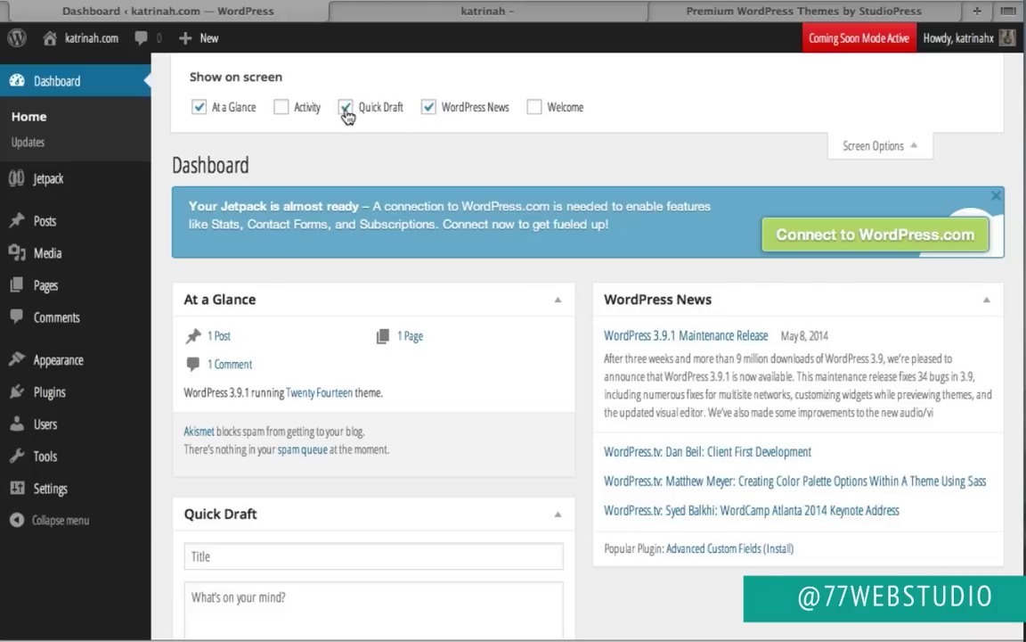
pyautogui.click(282, 108)
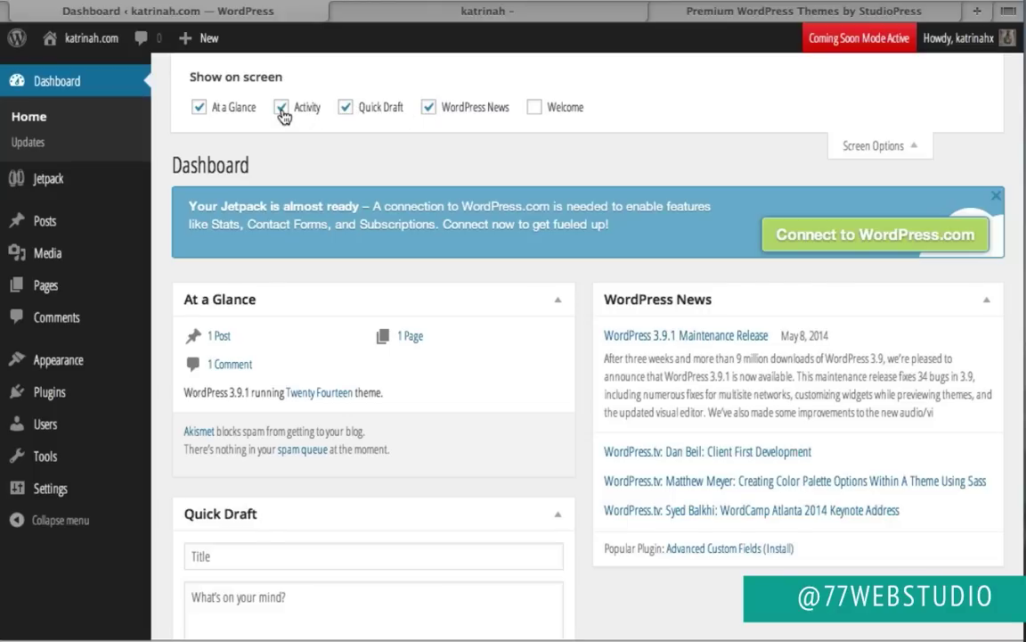
pyautogui.click(535, 108)
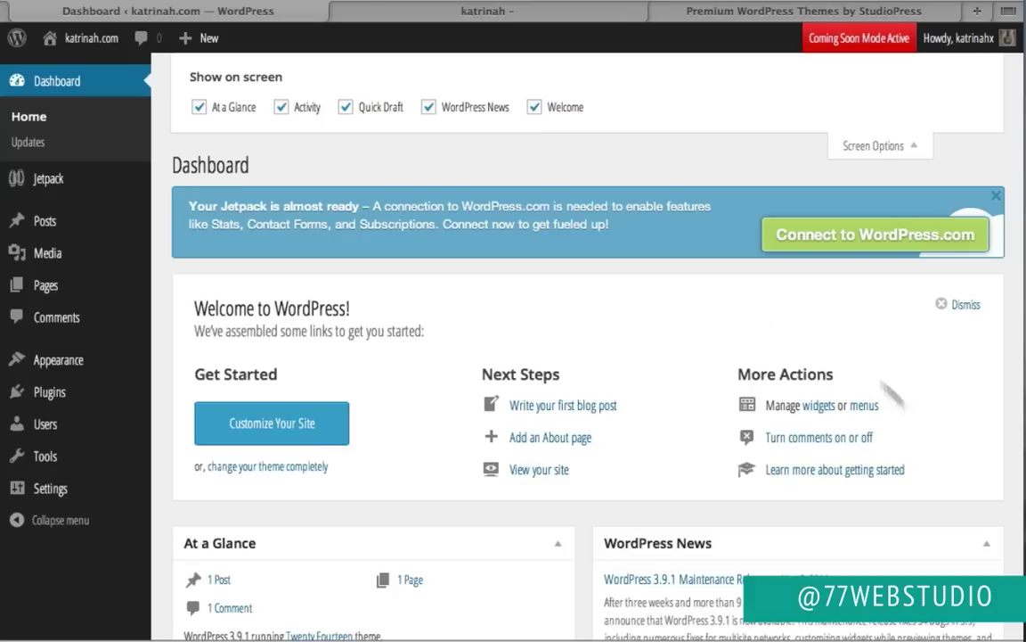
pyautogui.click(536, 108)
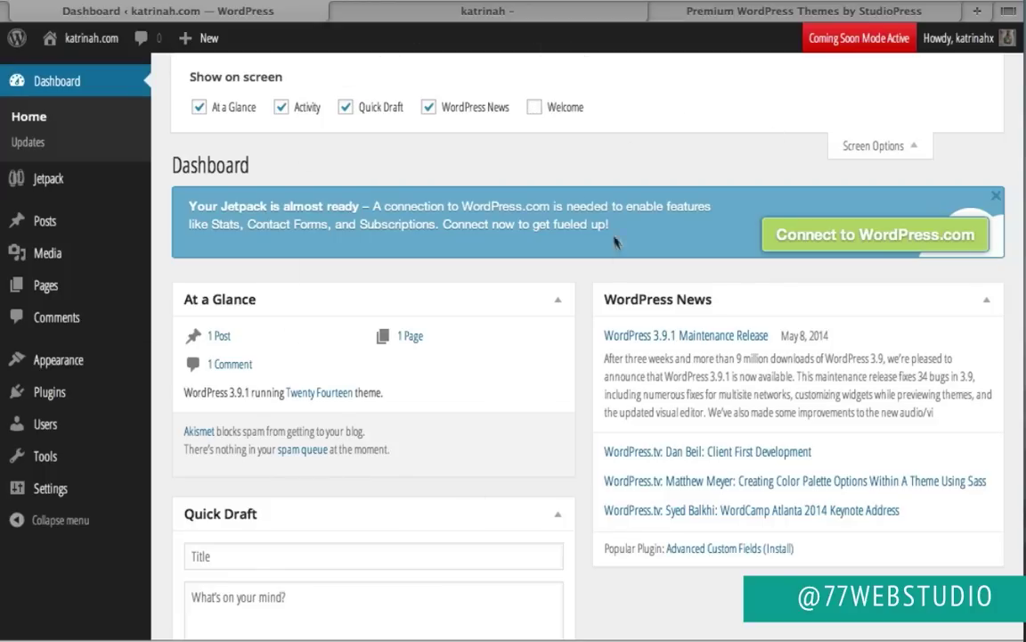
pyautogui.click(874, 147)
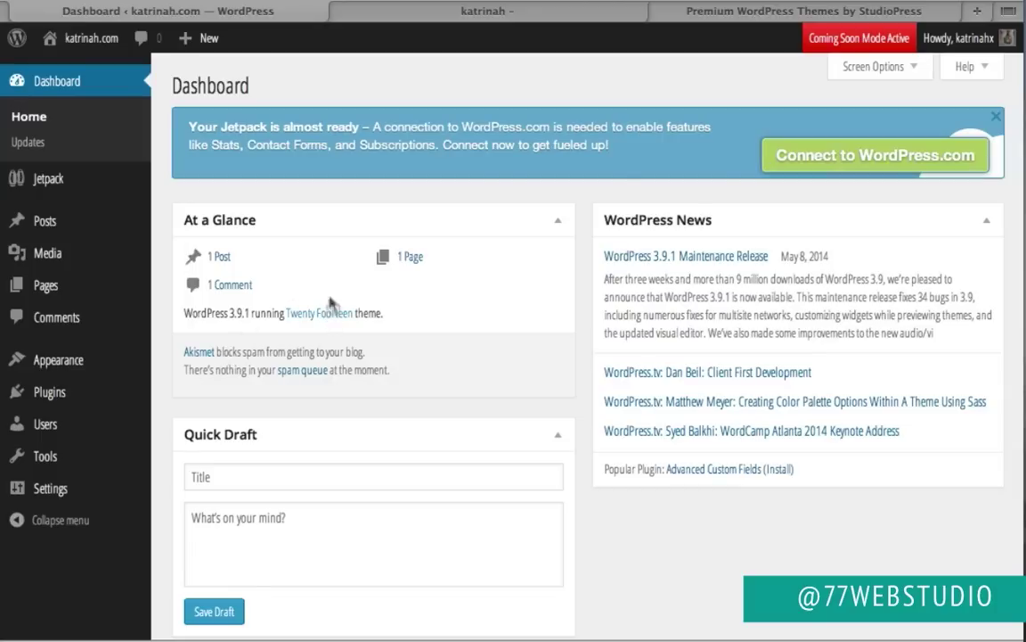
# Step: Visit the live KATRINAH site from the admin bar and look over its homepage
pyautogui.moveTo(78, 39)
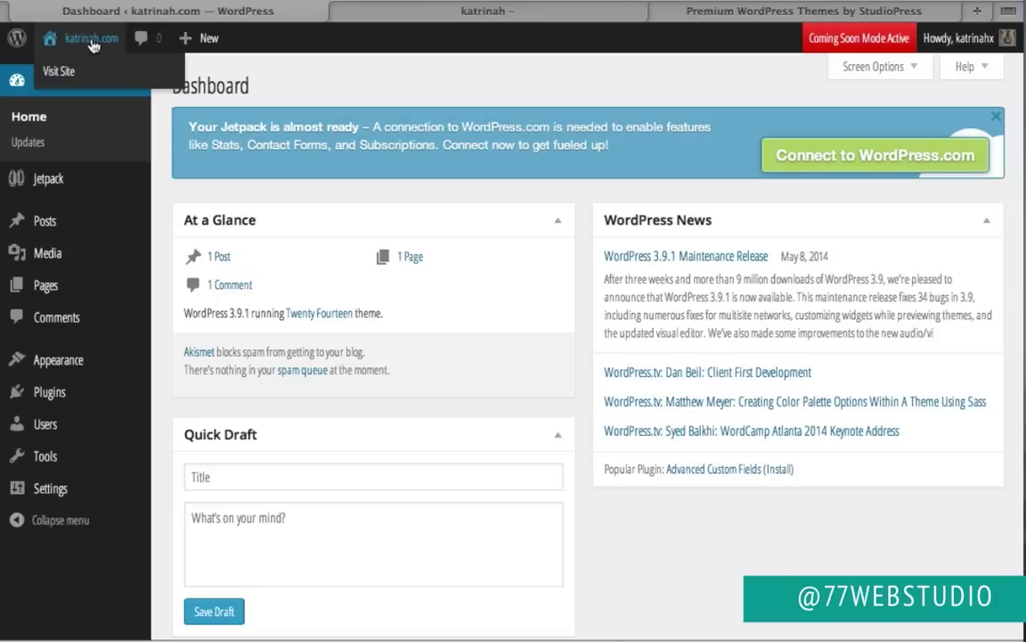
pyautogui.click(73, 74)
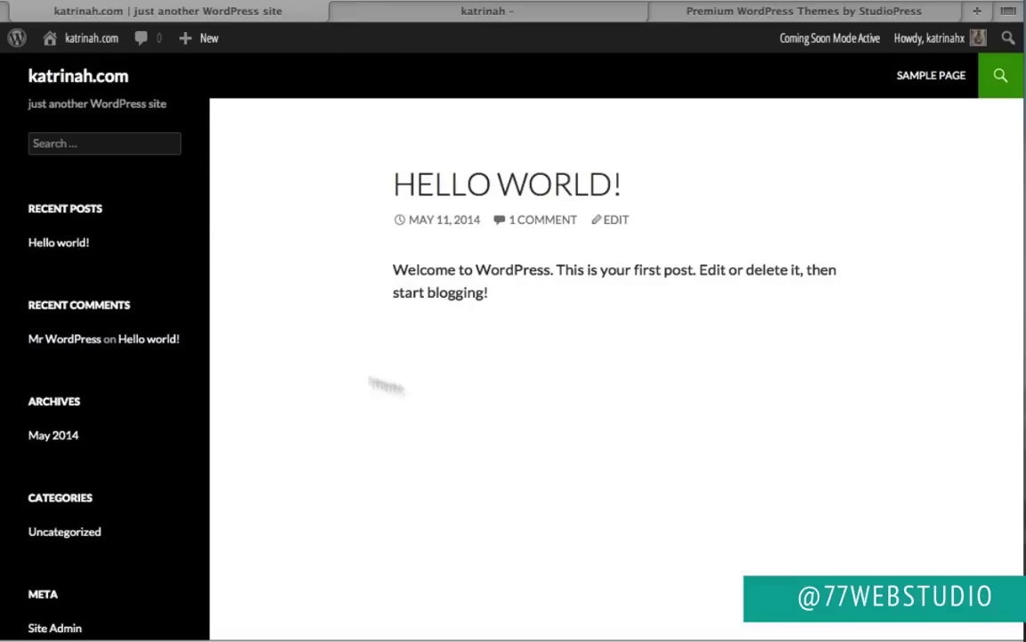
pyautogui.scroll(-5, 682, 390)
pyautogui.scroll(4, 682, 390)
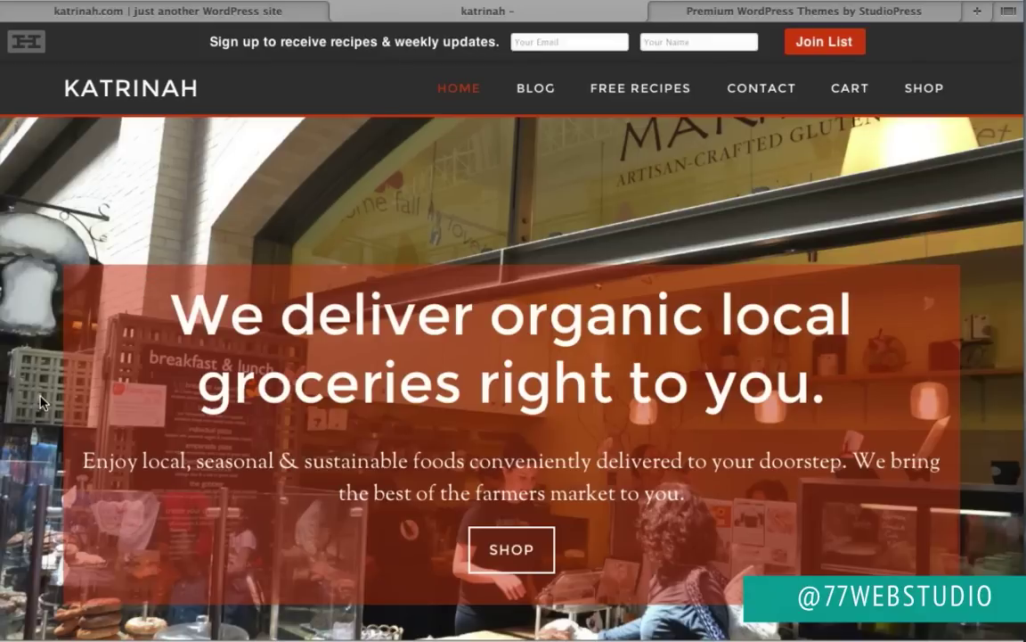
pyautogui.scroll(-10, 40, 403)
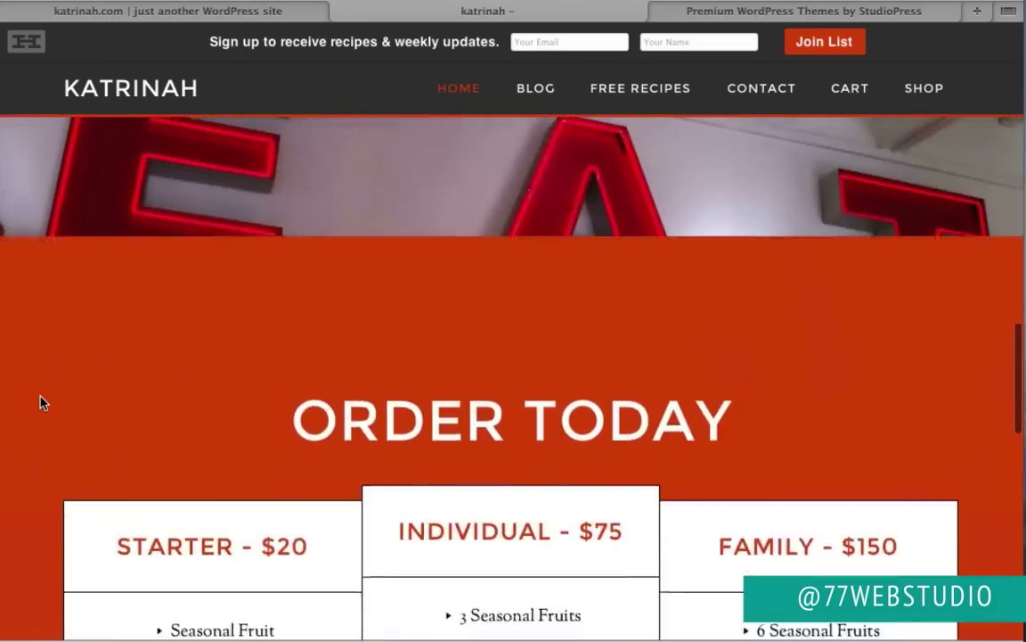
pyautogui.scroll(-10, 40, 403)
pyautogui.scroll(6, 40, 403)
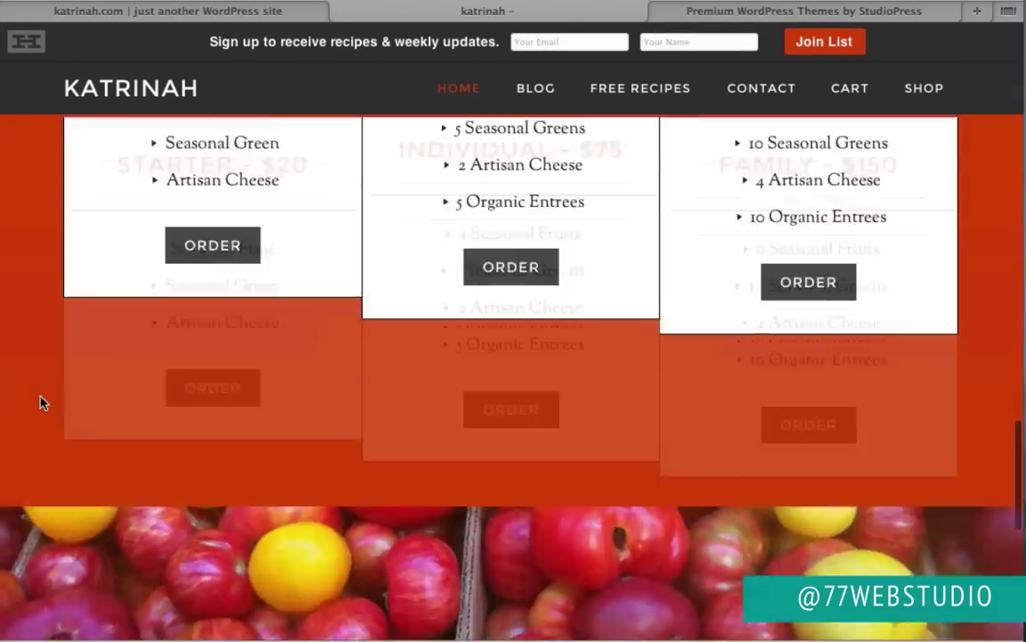
pyautogui.scroll(10, 41, 403)
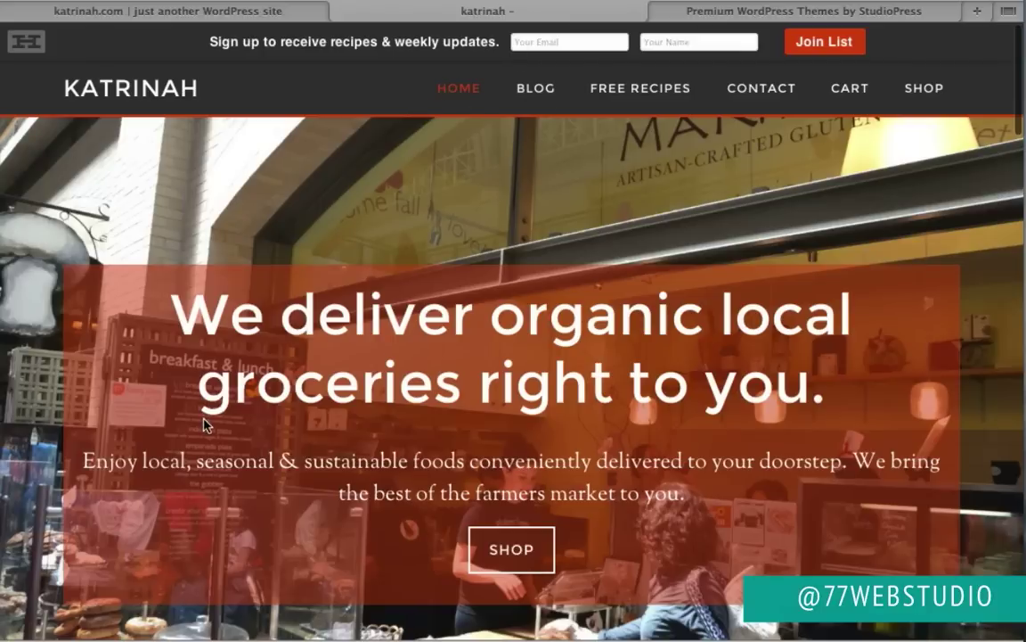
pyautogui.scroll(-15, 90, 517)
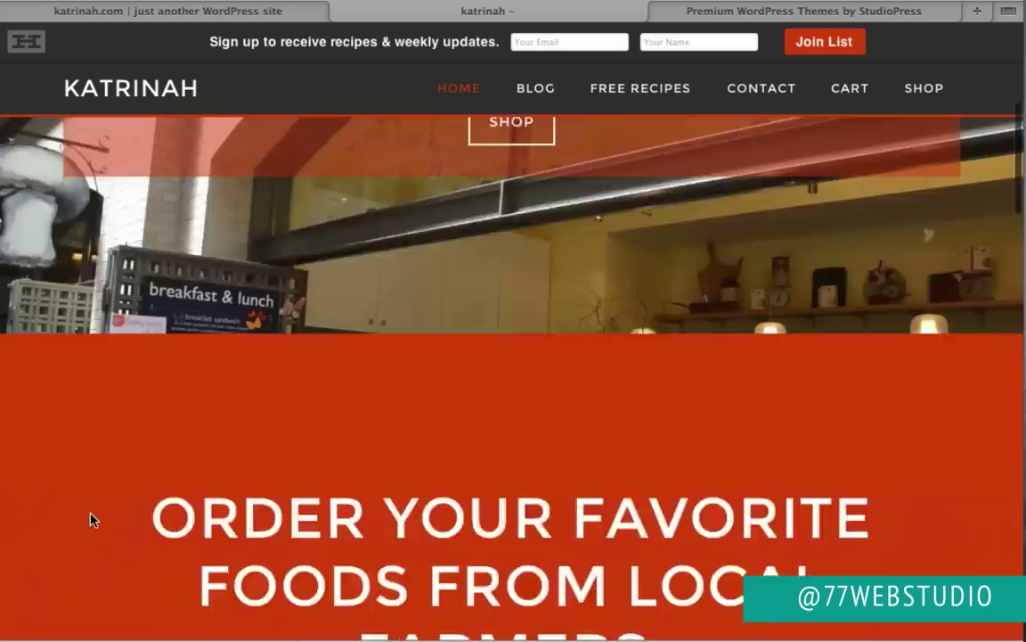
pyautogui.scroll(-12, 90, 518)
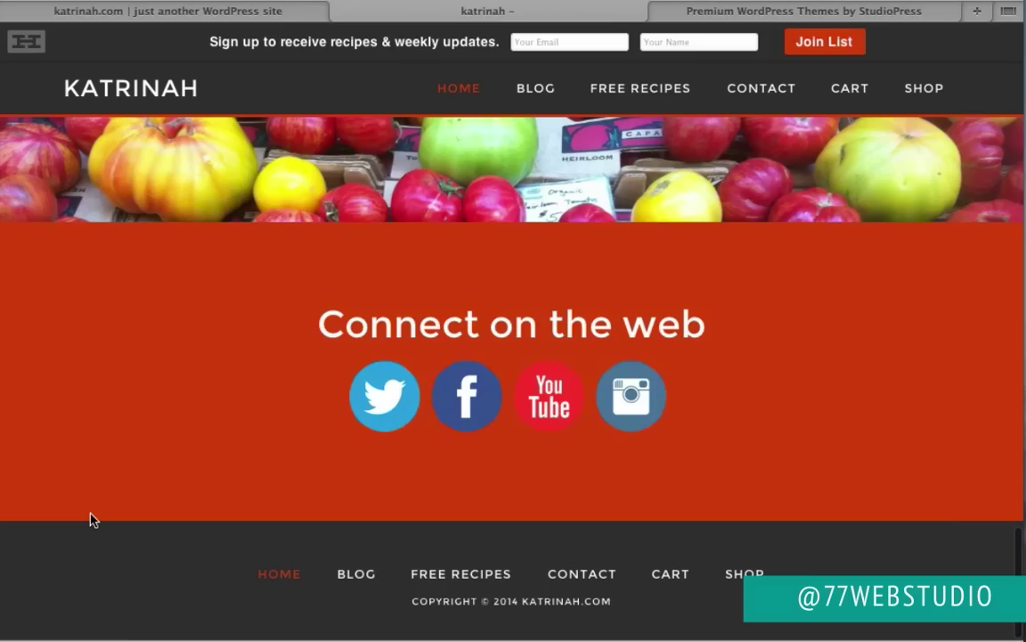
pyautogui.scroll(6, 90, 519)
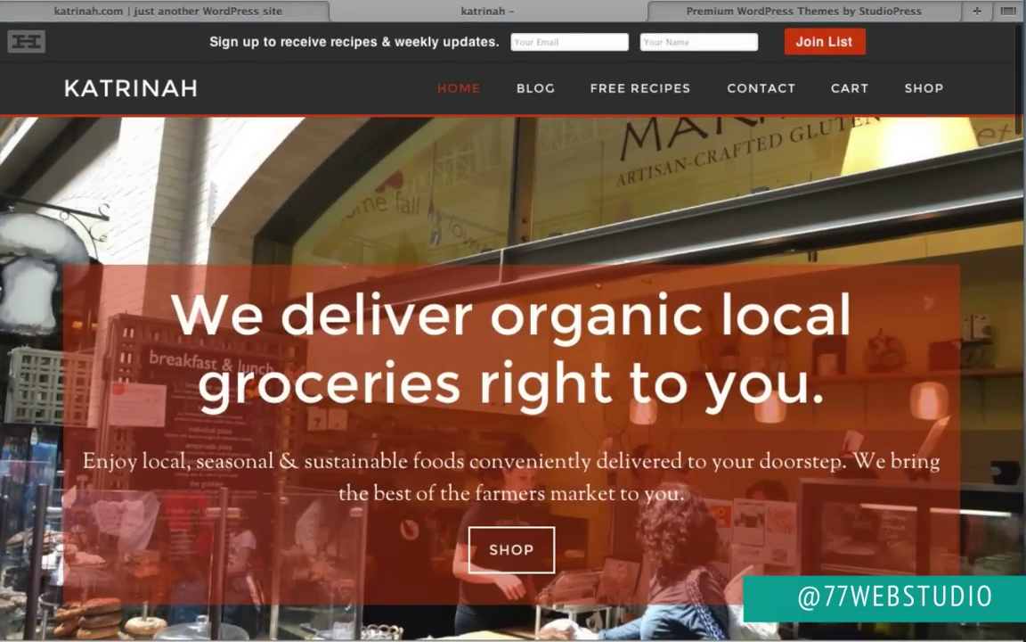
# Step: Switch to the site's Hello World tab and return to the WordPress dashboard
pyautogui.click(128, 14)
pyautogui.moveTo(89, 39)
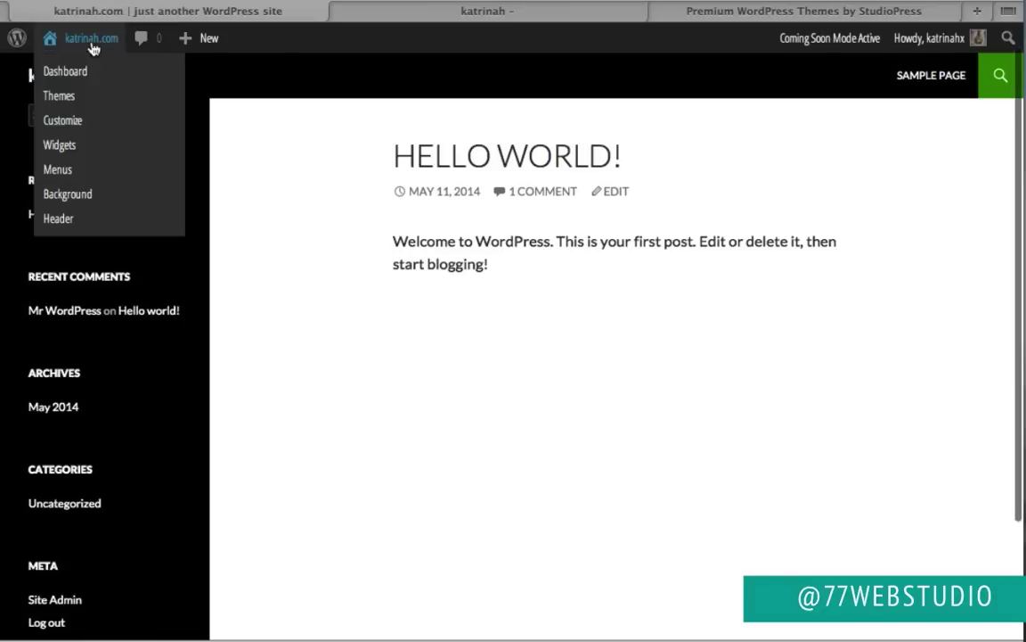
pyautogui.click(80, 73)
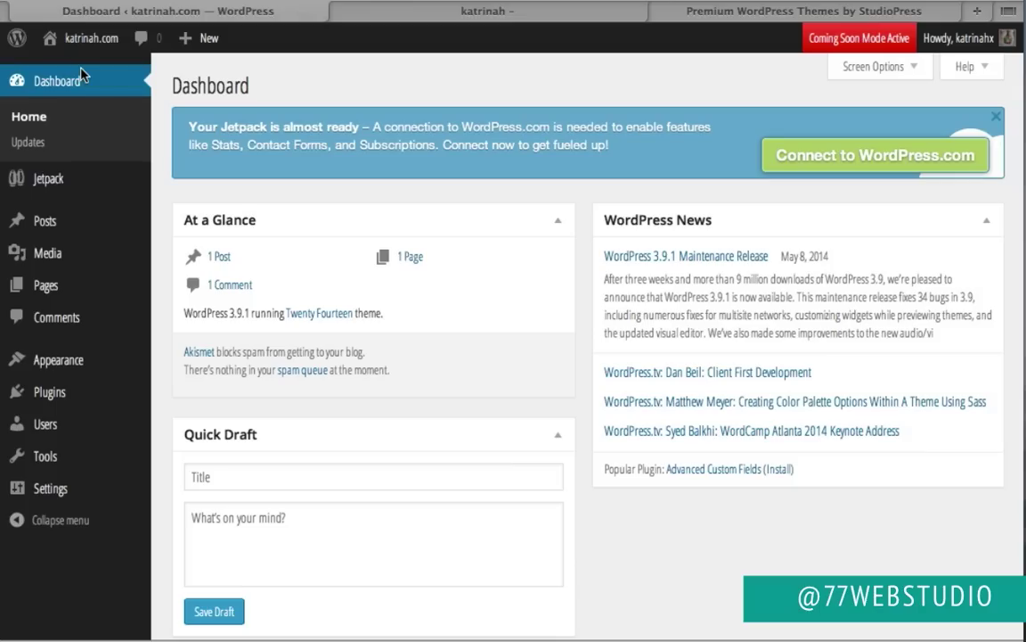
# Step: Go to Appearance > Themes and choose the Add New Theme tile
pyautogui.moveTo(54, 359)
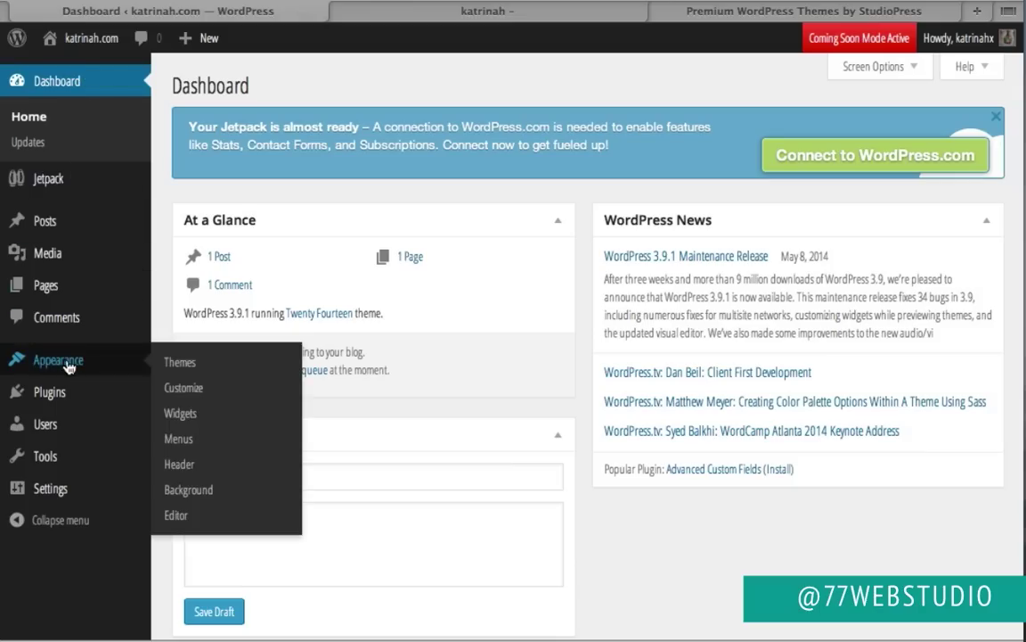
pyautogui.click(181, 361)
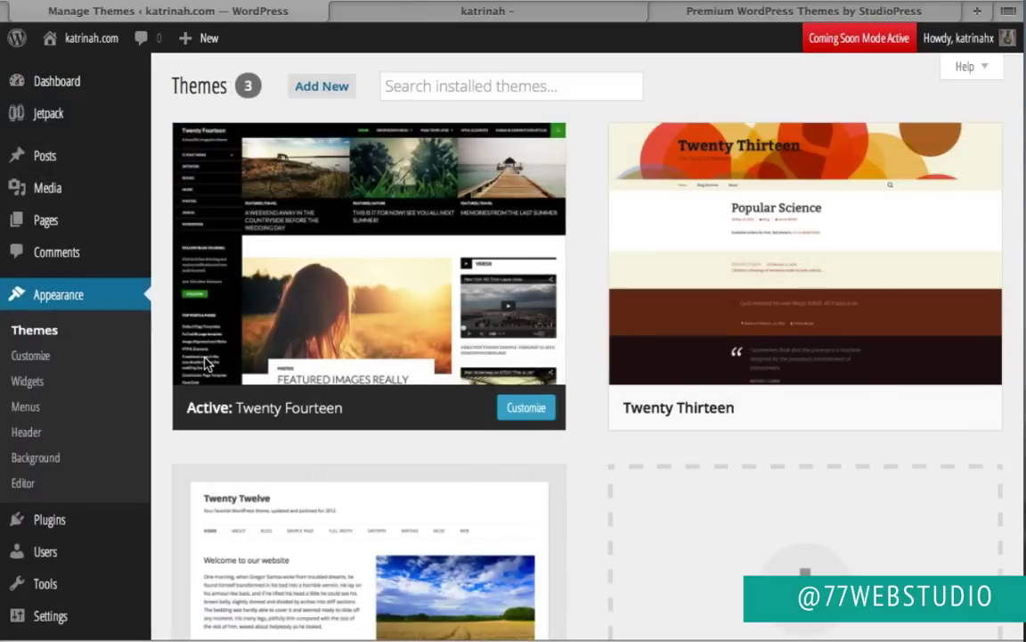
pyautogui.moveTo(203, 356)
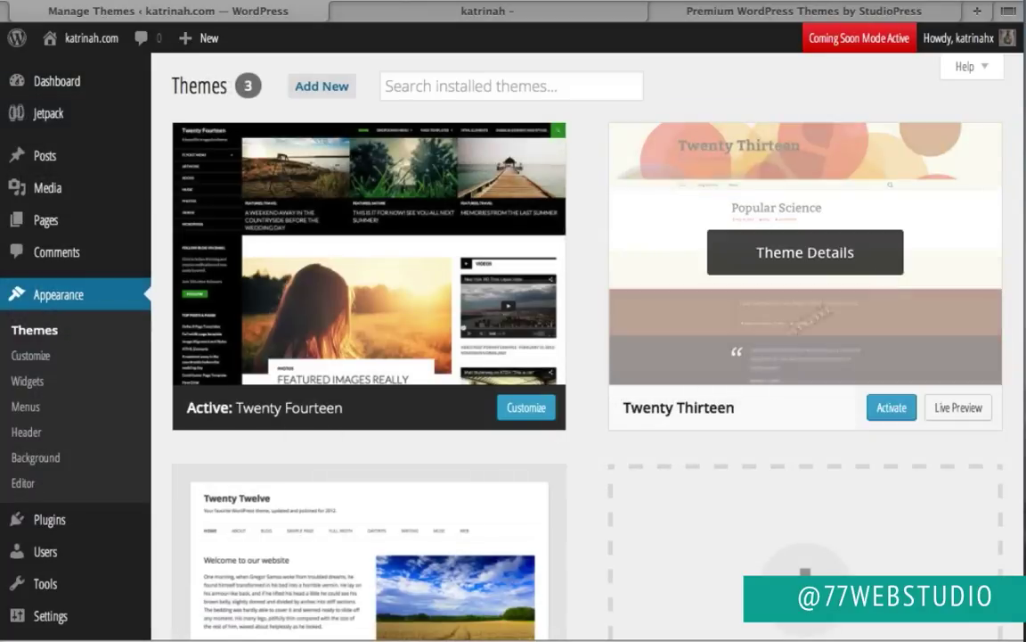
pyautogui.moveTo(802, 278)
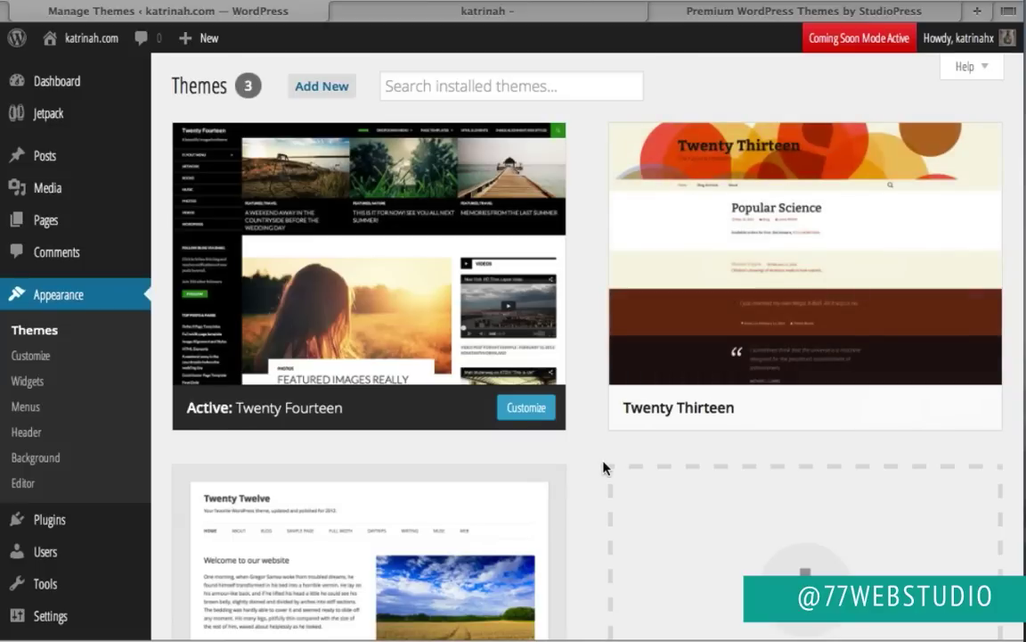
pyautogui.moveTo(469, 589)
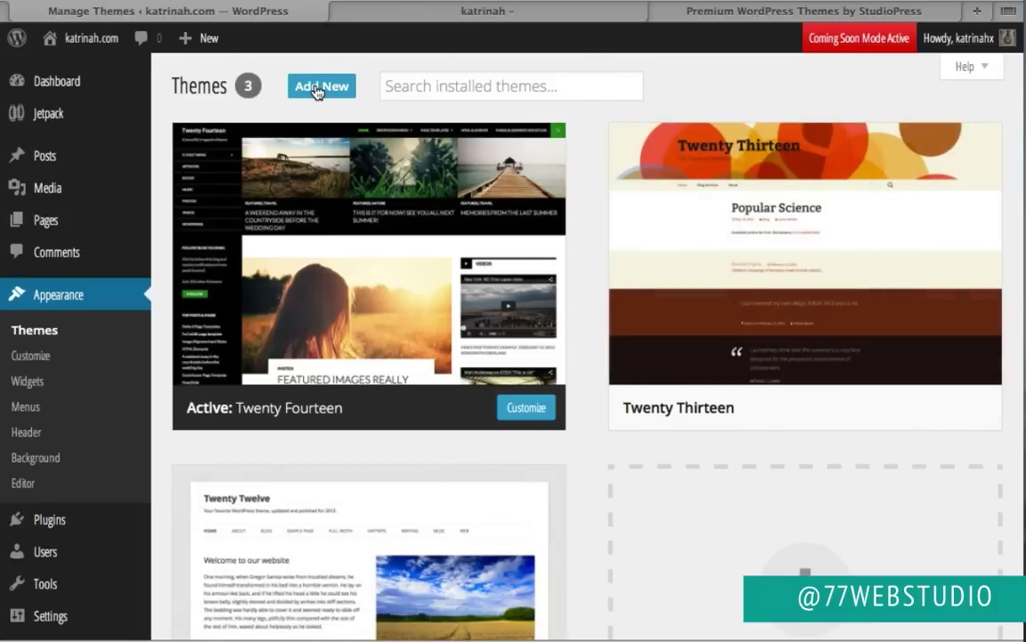
pyautogui.scroll(-3, 692, 133)
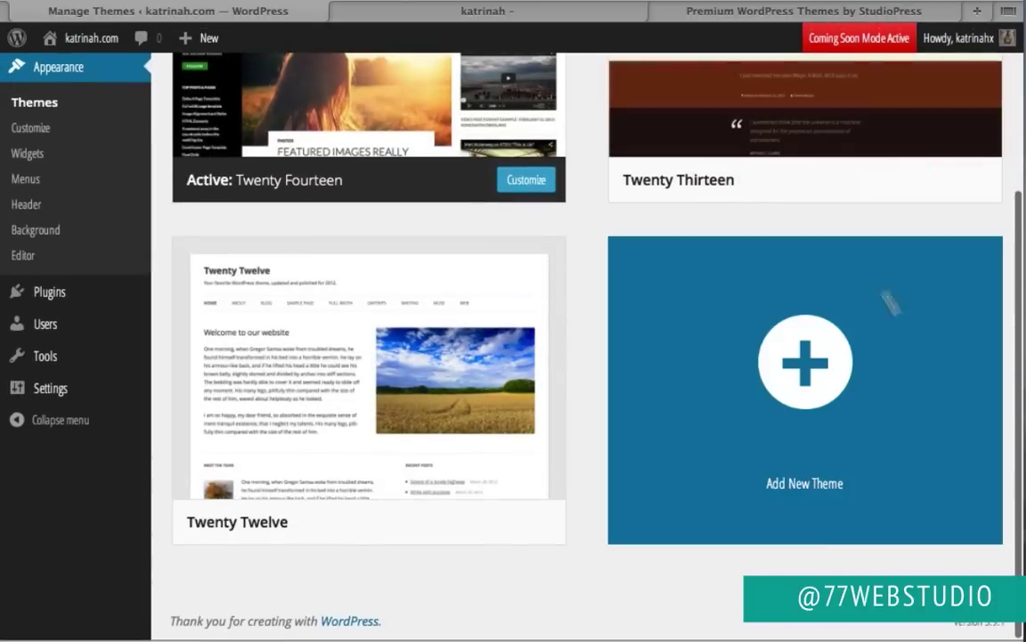
pyautogui.click(812, 360)
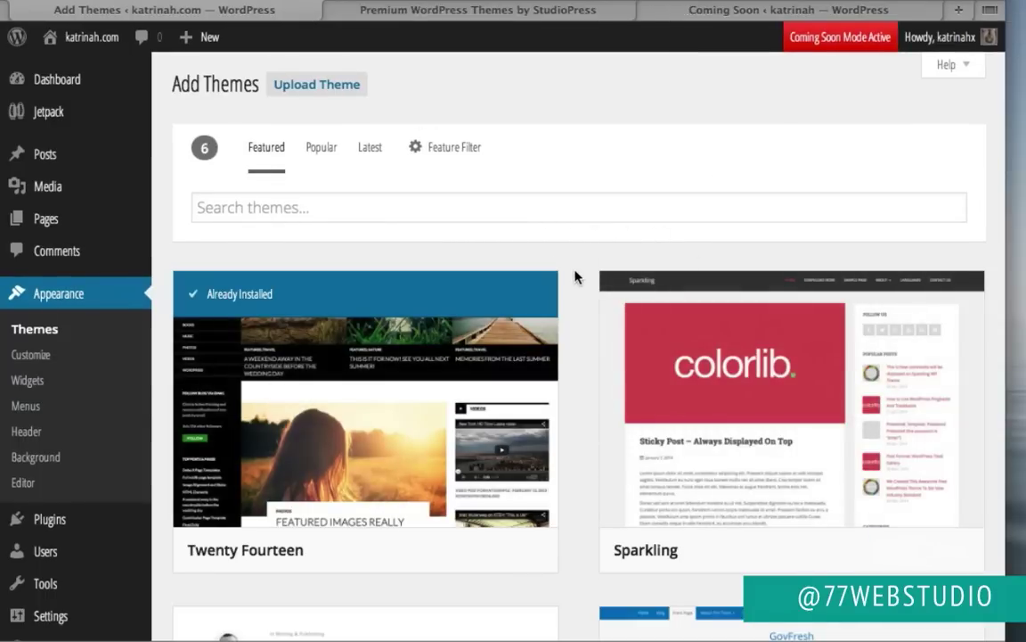
# Step: Browse the featured themes, open the Upload Theme .zip form, then switch to the StudioPress tab
pyautogui.scroll(-3, 575, 278)
pyautogui.scroll(-6, 575, 277)
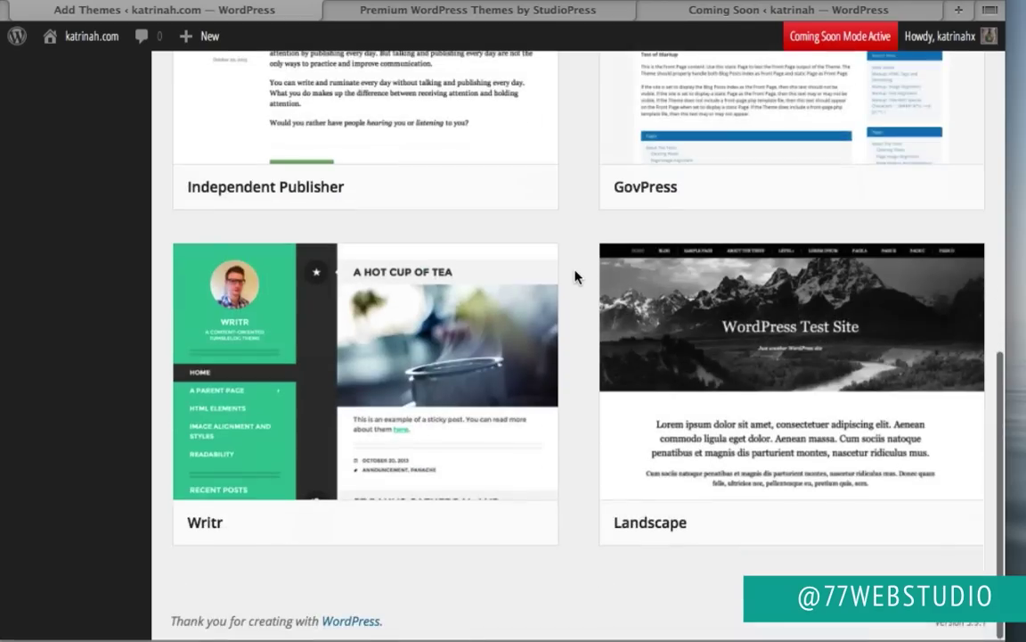
pyautogui.scroll(5, 574, 277)
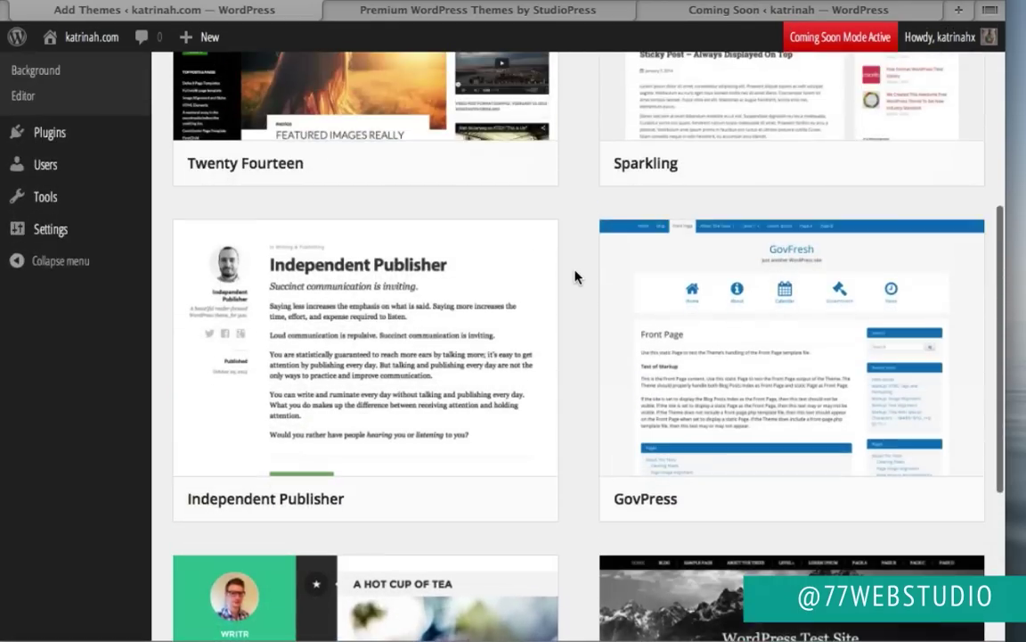
pyautogui.scroll(6, 574, 277)
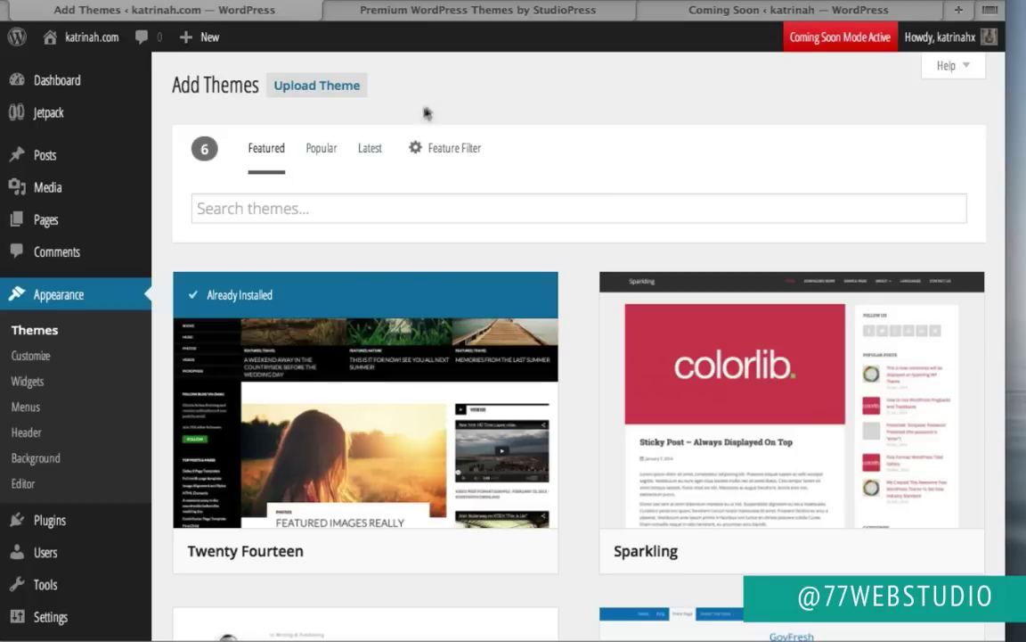
pyautogui.click(306, 86)
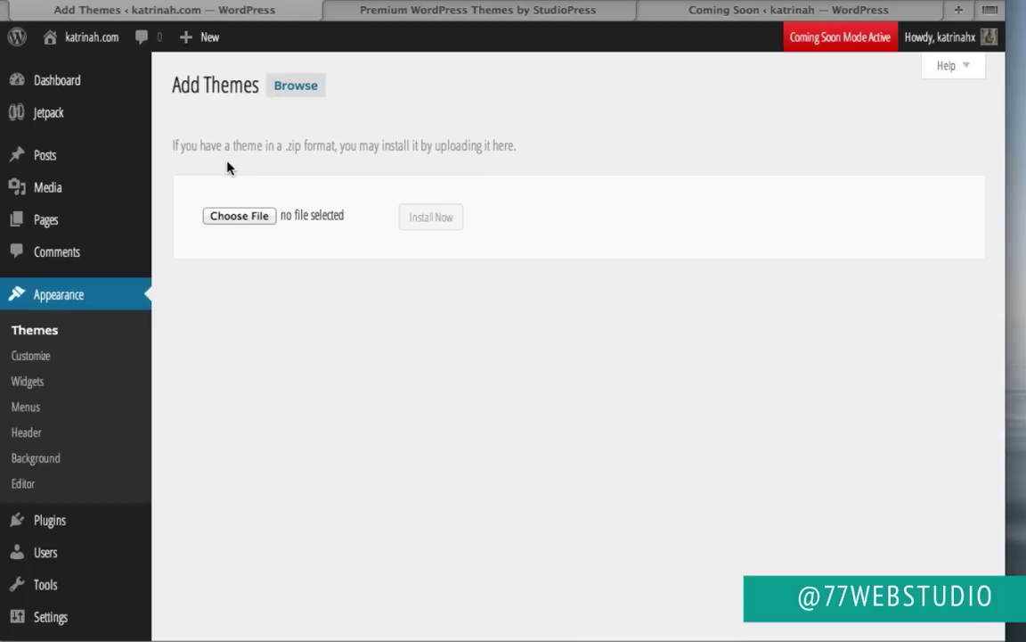
pyautogui.click(512, 4)
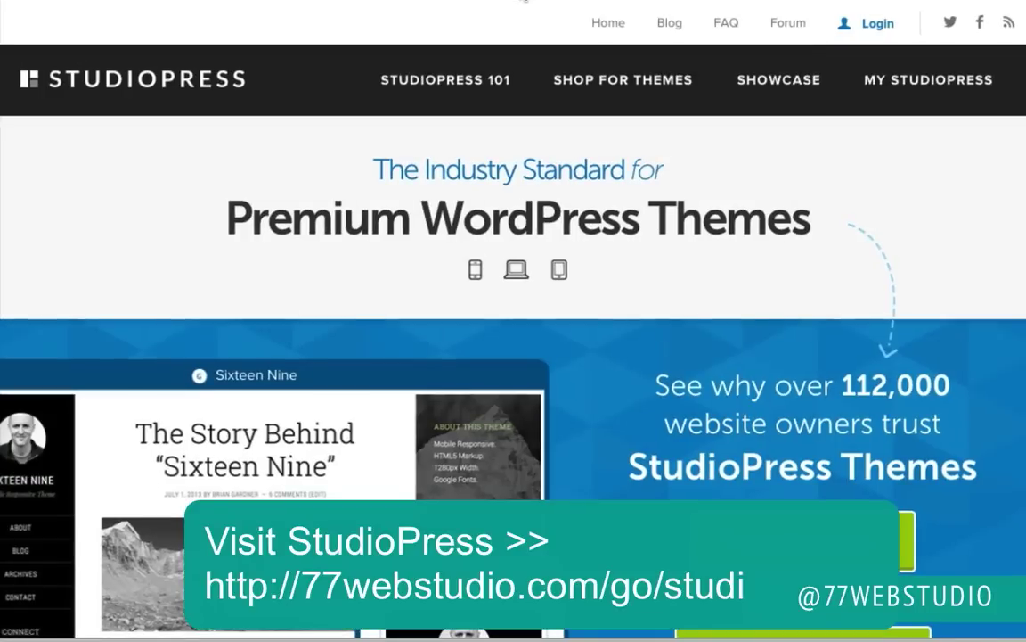
# Step: Log in to StudioPress and scroll the Downloads list down to Parallax Pro v.1.1
pyautogui.click(877, 25)
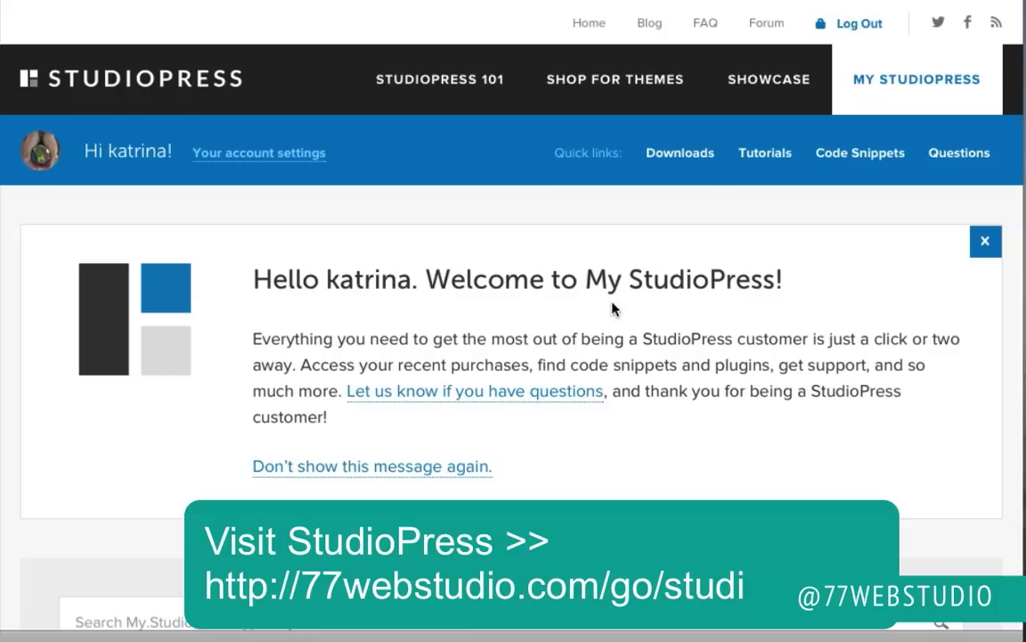
pyautogui.click(687, 160)
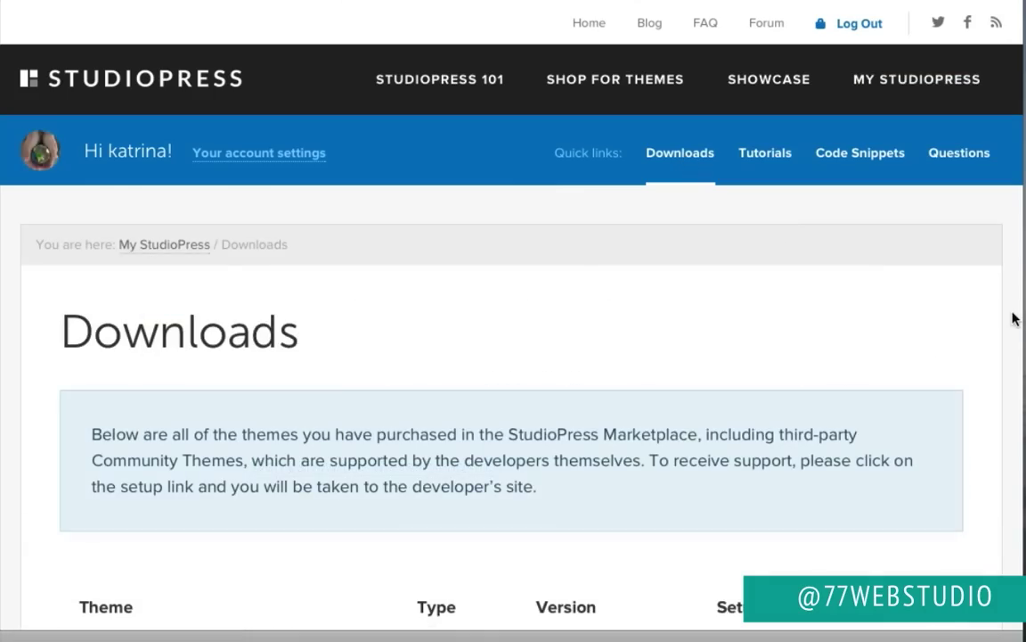
pyautogui.scroll(-20, 1013, 318)
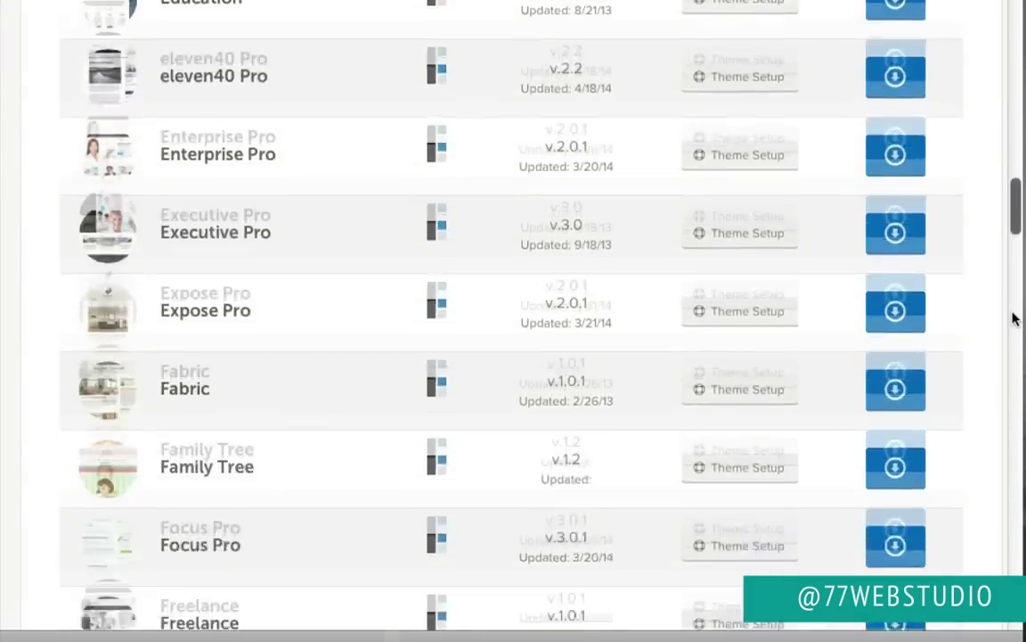
pyautogui.scroll(-20, 1013, 318)
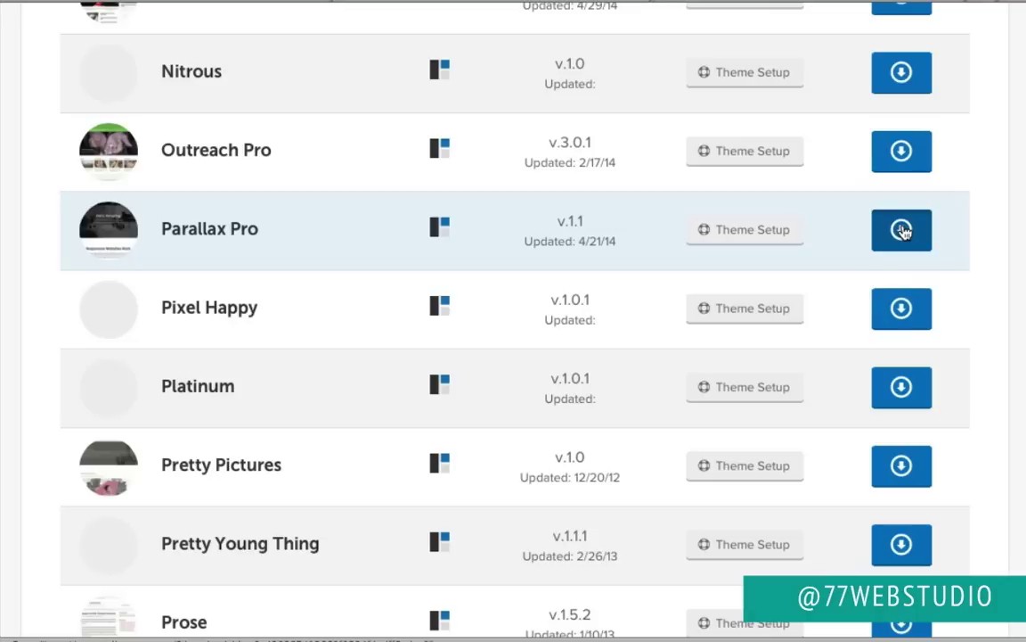
# Step: Download the Parallax Pro and Genesis Framework theme packages from StudioPress
pyautogui.click(901, 230)
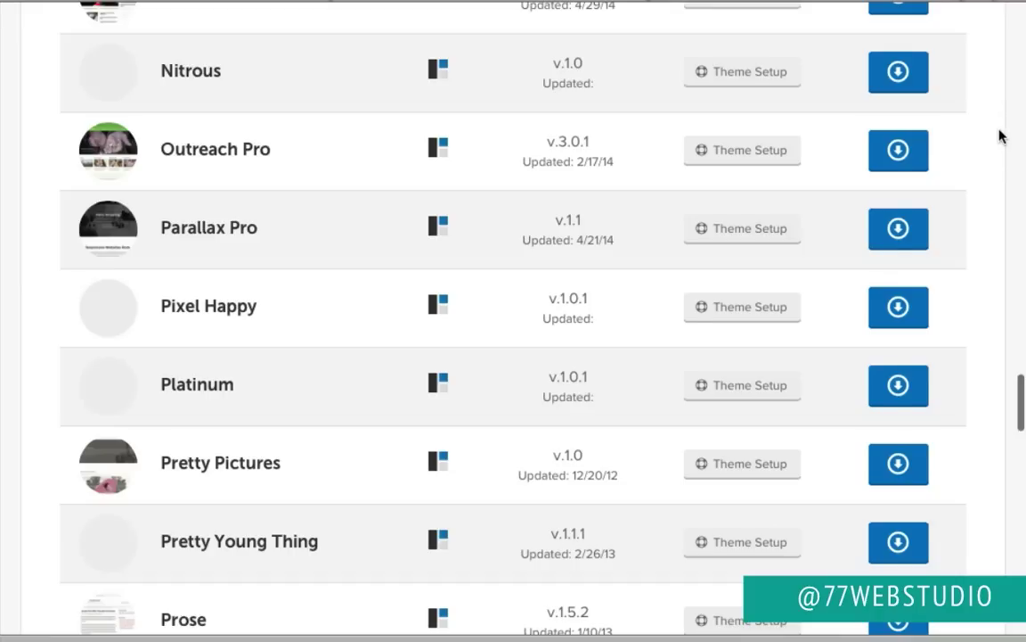
pyautogui.scroll(9, 998, 125)
pyautogui.scroll(9, 999, 135)
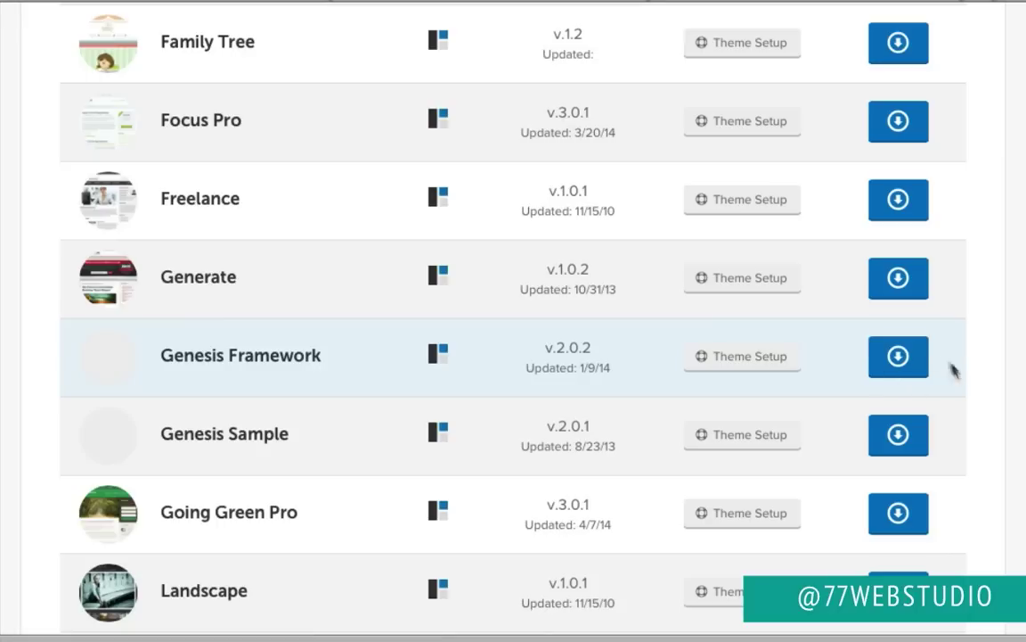
pyautogui.click(891, 358)
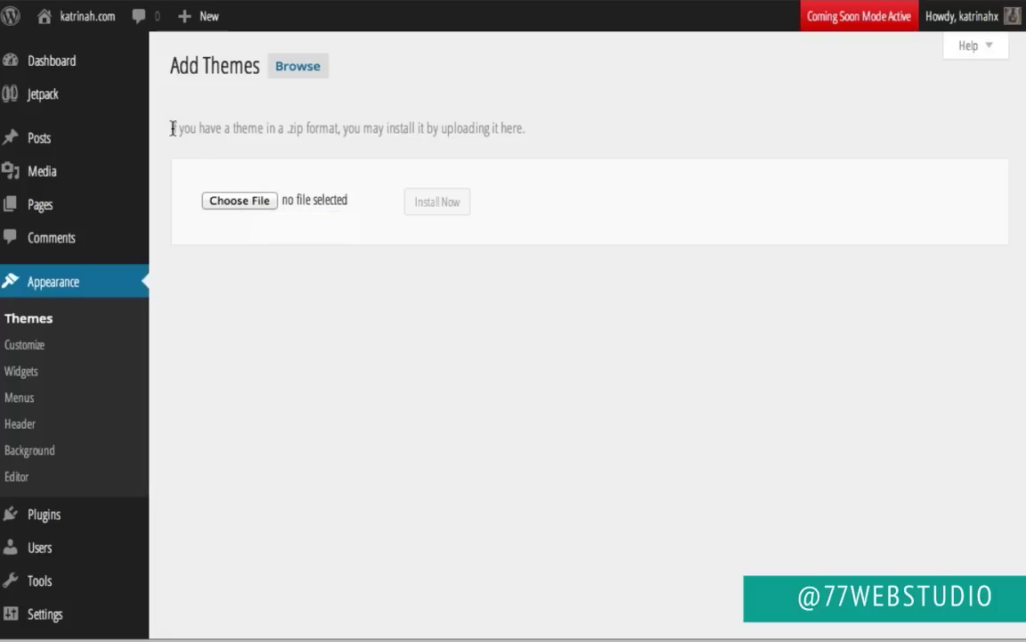
pyautogui.moveTo(172, 127); pyautogui.dragTo(528, 135)
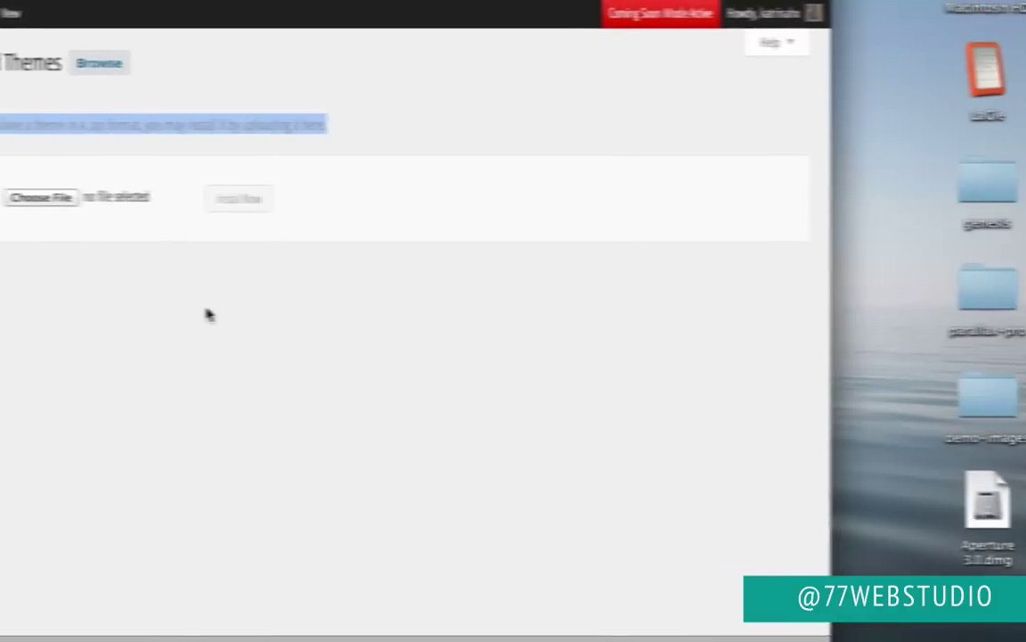
pyautogui.click(484, 105)
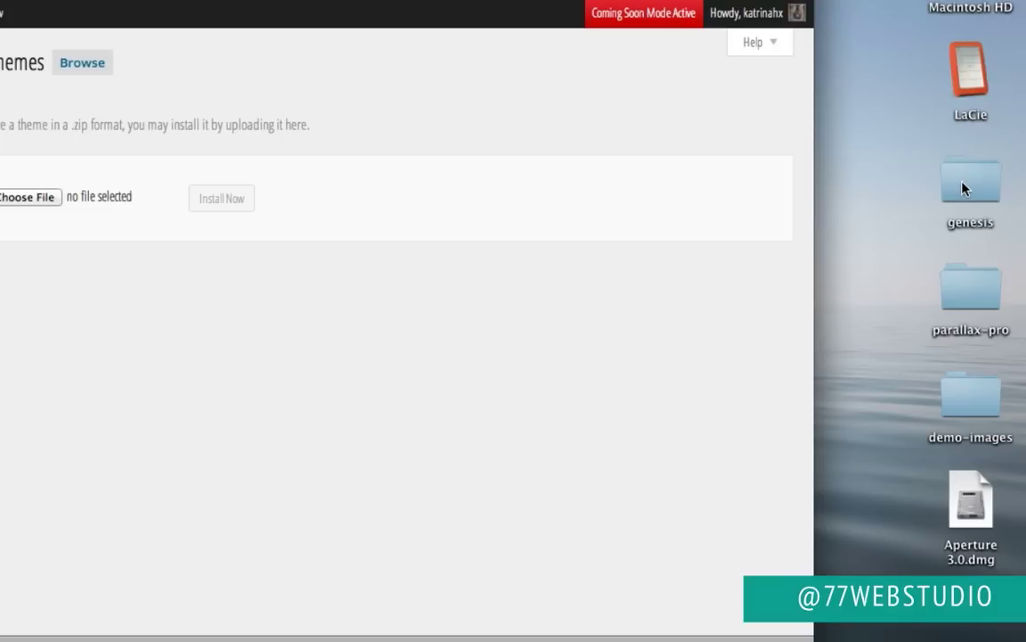
# Step: Compress the genesis folder on the desktop into genesis.zip
pyautogui.rightClick(965, 186)
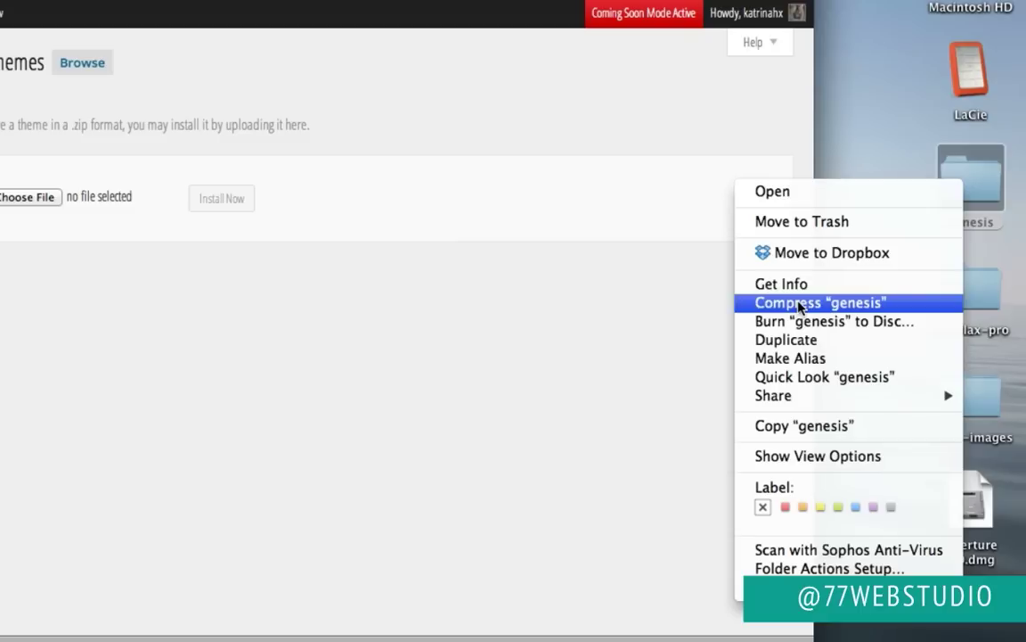
pyautogui.click(800, 305)
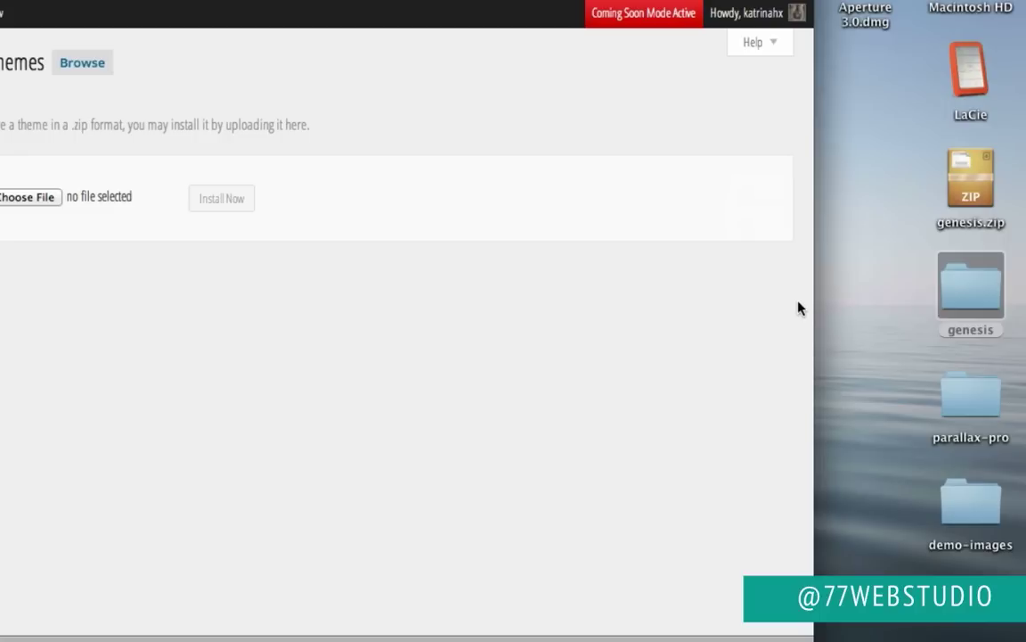
# Step: Compress the parallax-pro folder on the desktop into parallax-pro.zip
pyautogui.rightClick(965, 400)
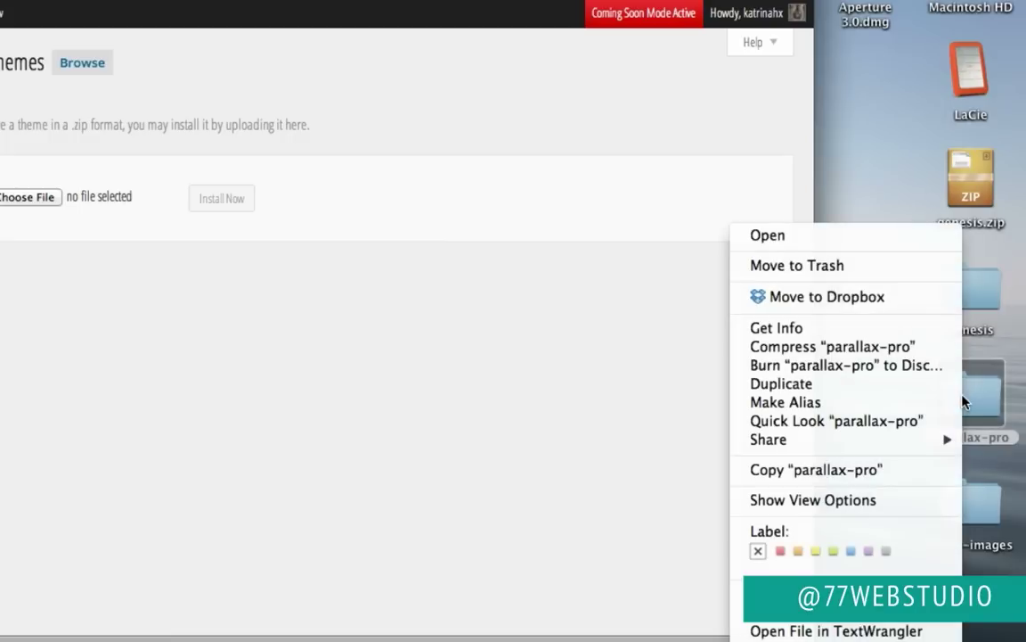
pyautogui.click(857, 347)
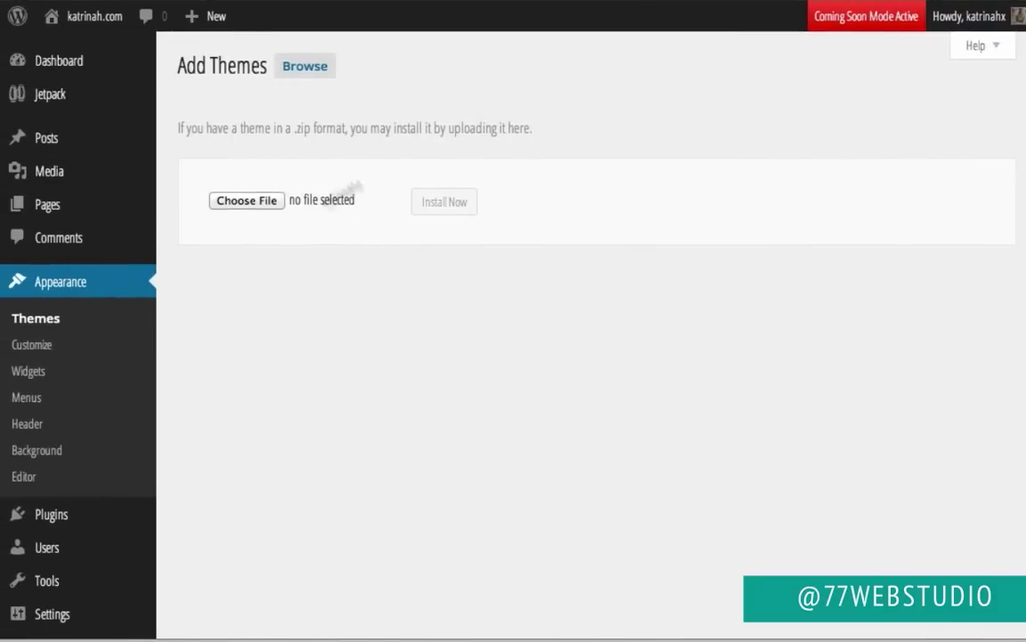
# Step: Upload genesis.zip, install it and activate Genesis as the site theme
pyautogui.click(240, 203)
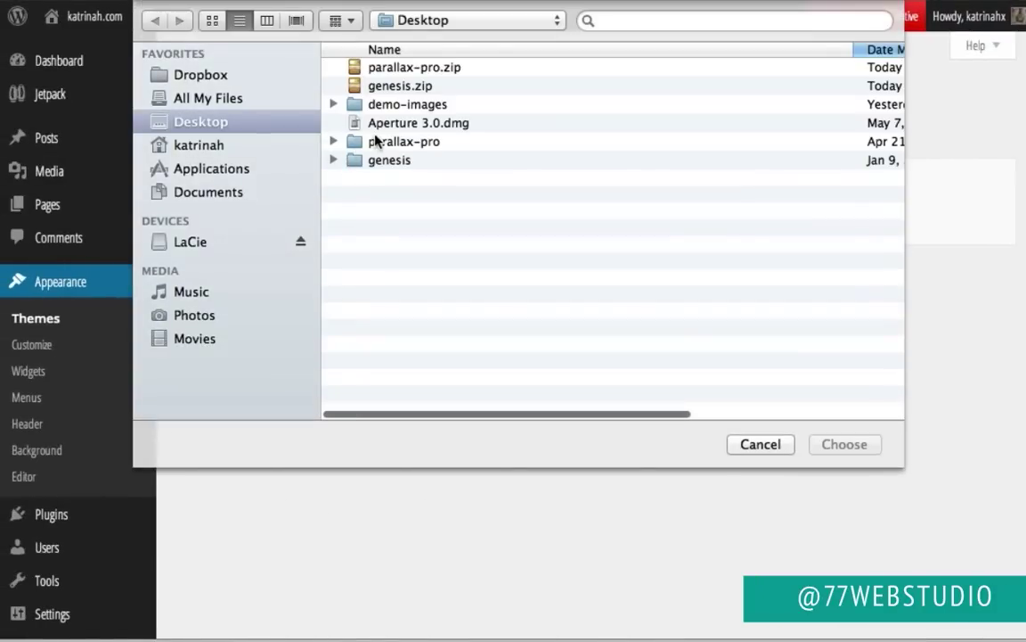
pyautogui.click(383, 86)
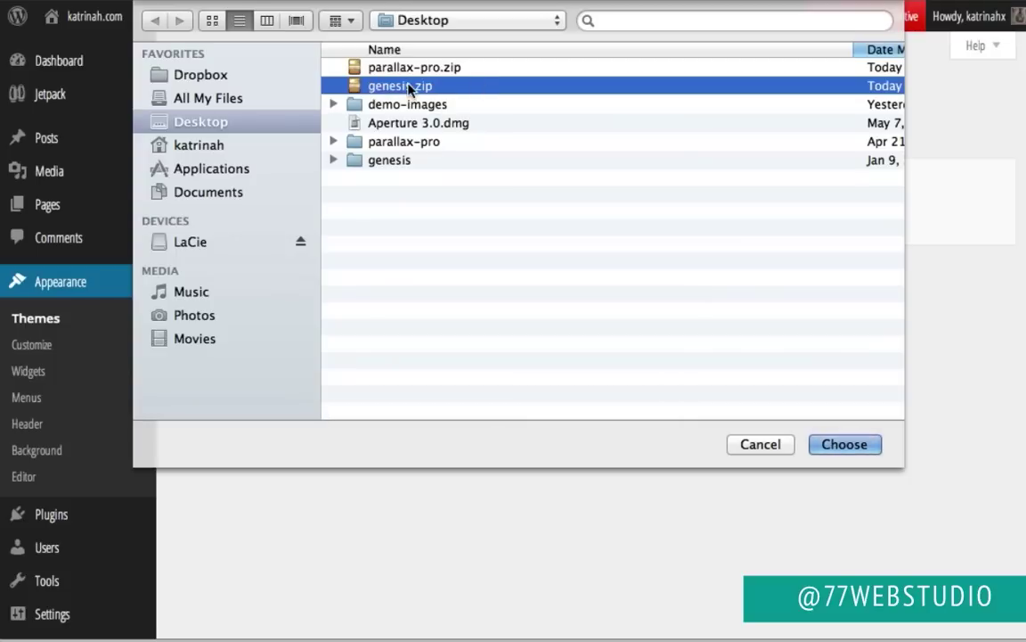
pyautogui.click(850, 443)
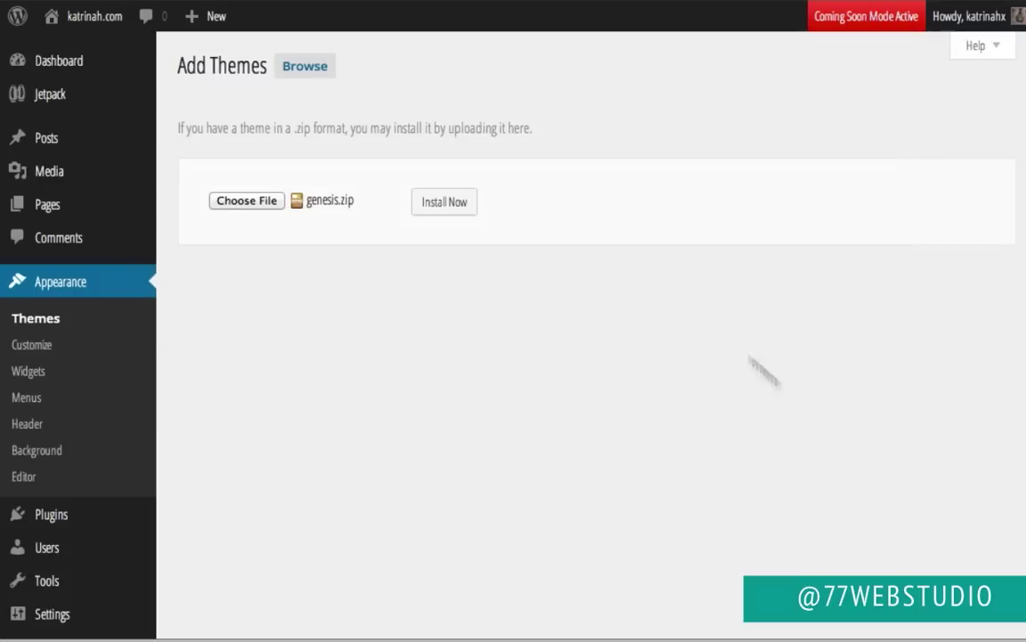
pyautogui.click(444, 203)
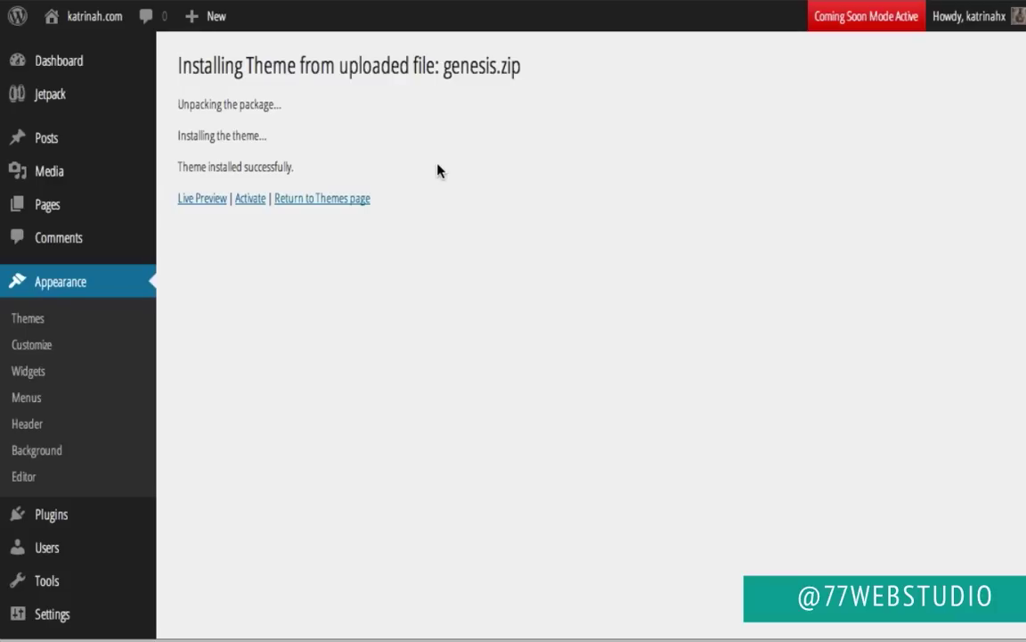
pyautogui.click(250, 199)
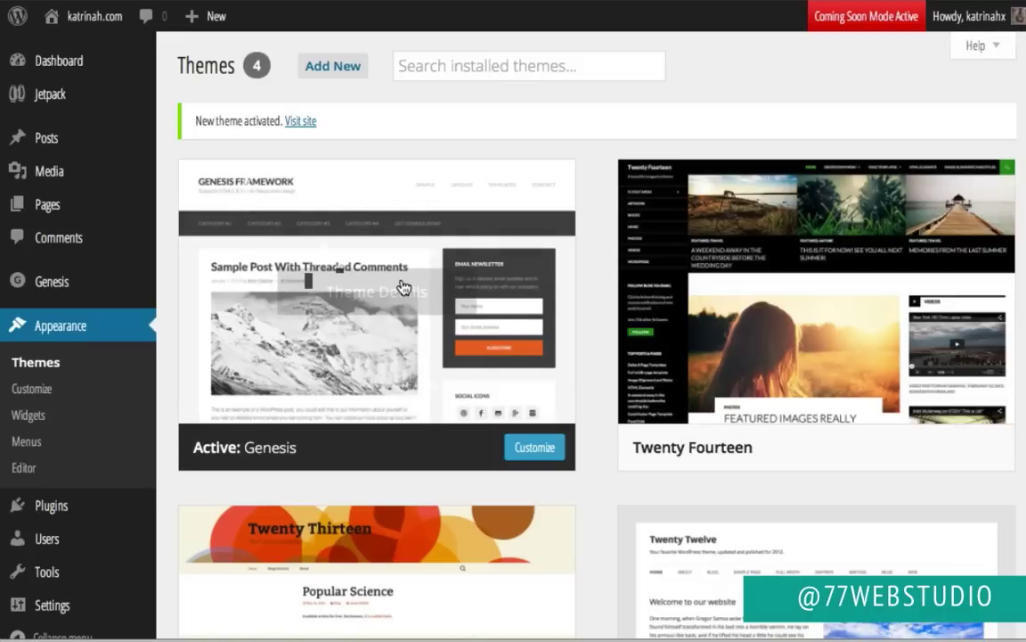
pyautogui.click(339, 69)
# Step: Upload parallax-pro.zip, install it and activate Parallax Pro as the site theme
pyautogui.click(309, 68)
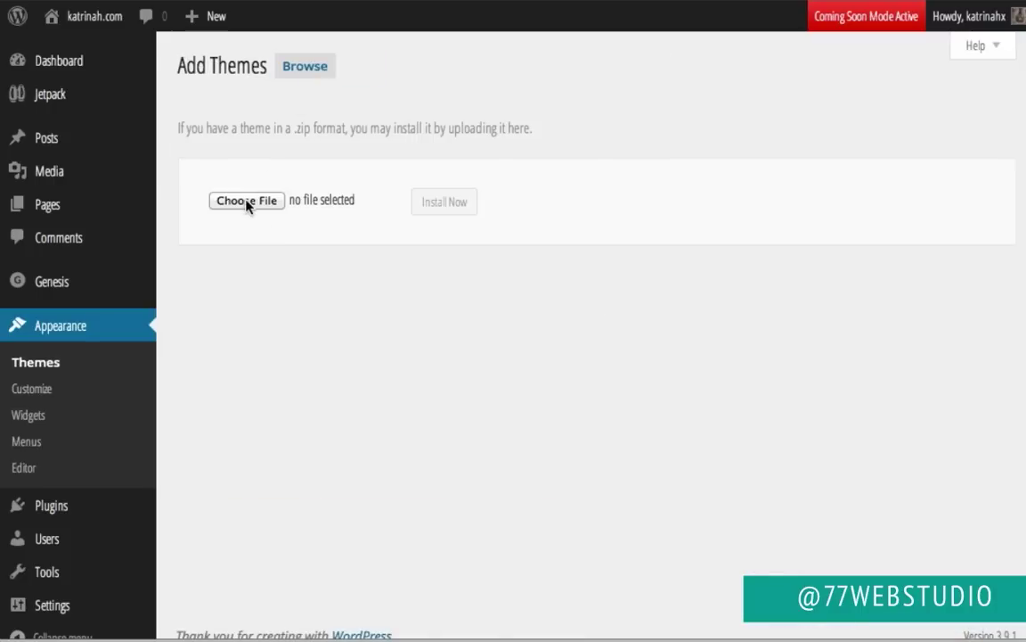
pyautogui.click(248, 201)
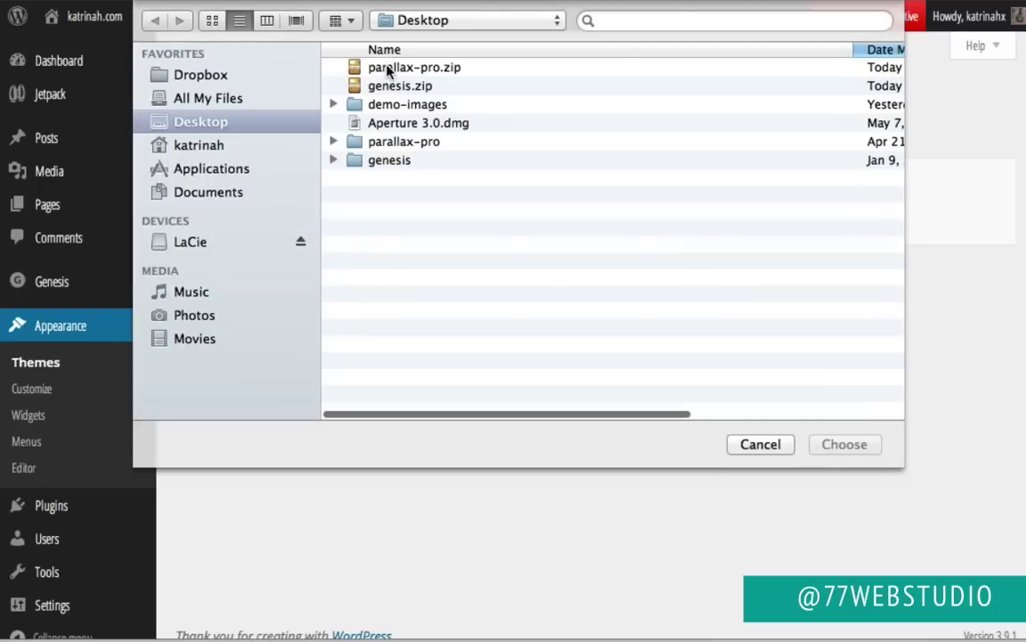
pyautogui.click(389, 69)
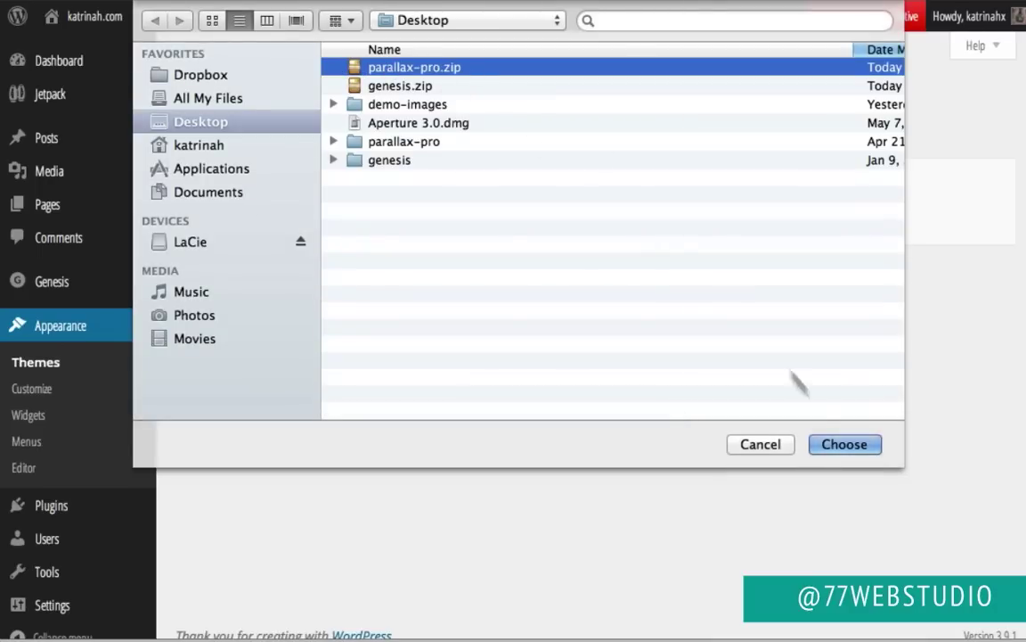
pyautogui.click(855, 447)
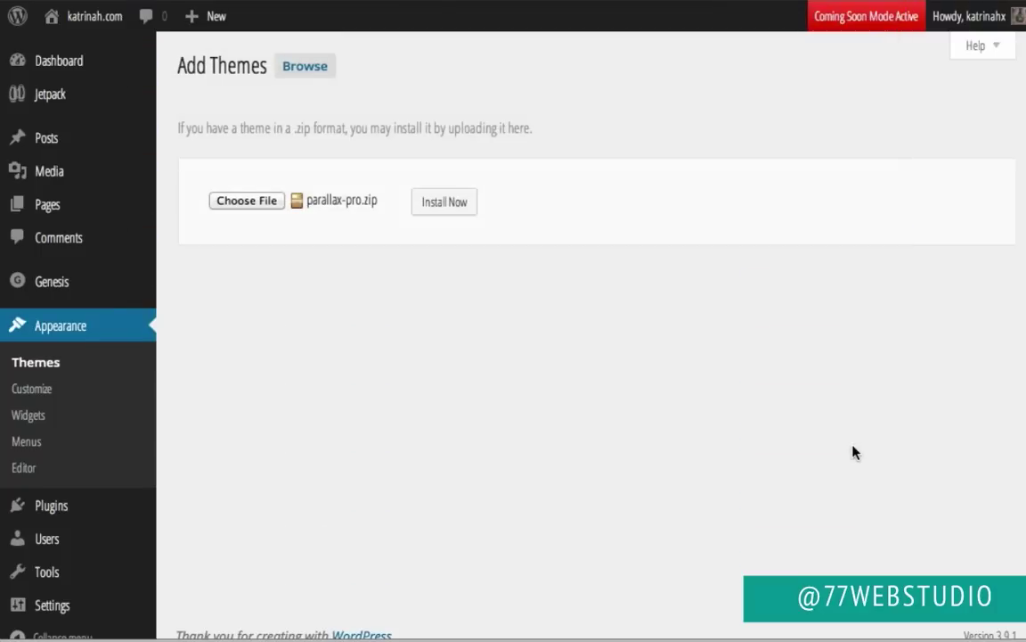
pyautogui.click(446, 202)
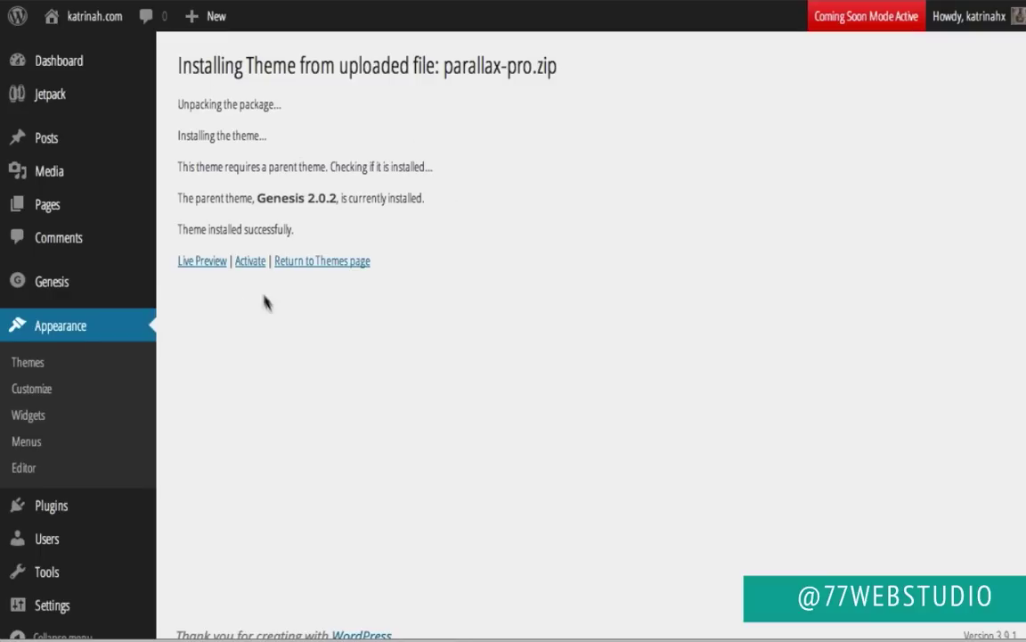
pyautogui.click(250, 261)
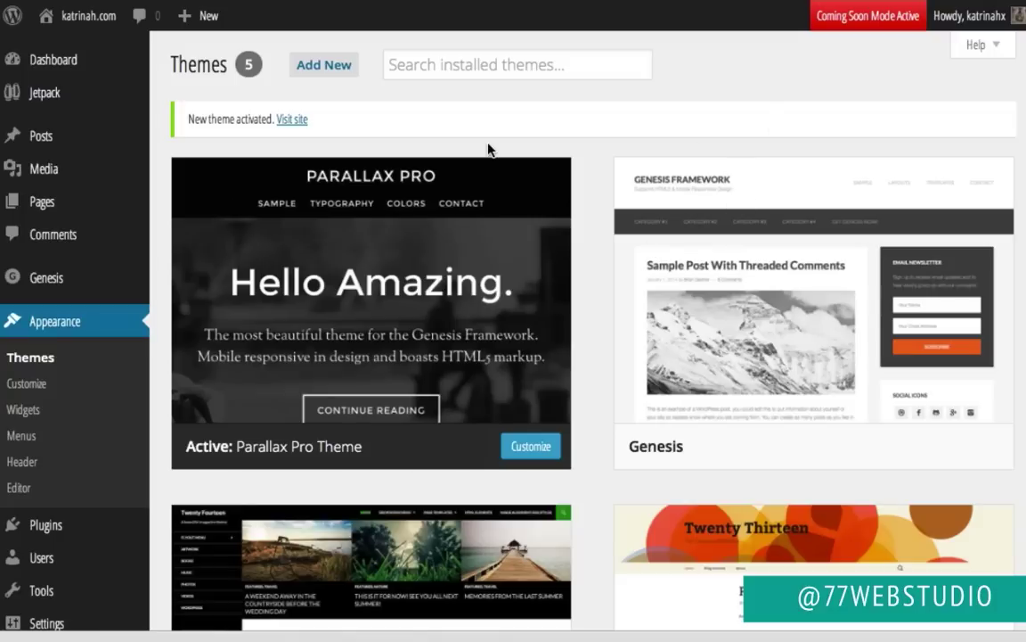
# Step: Open the Plugins page to review the currently installed plugins
pyautogui.scroll(-2, 174, 247)
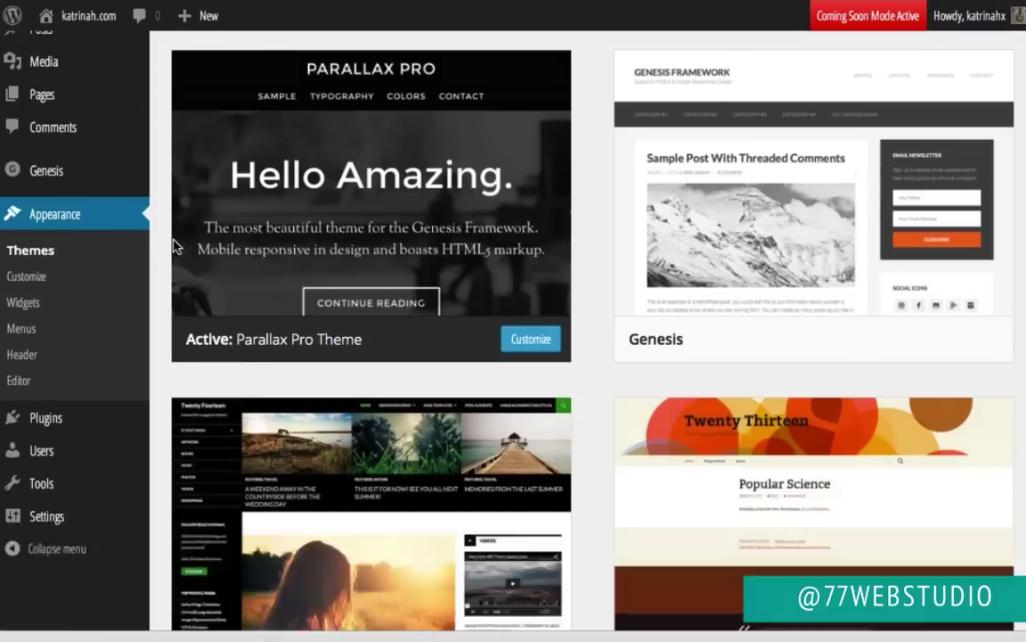
pyautogui.scroll(-3, 175, 247)
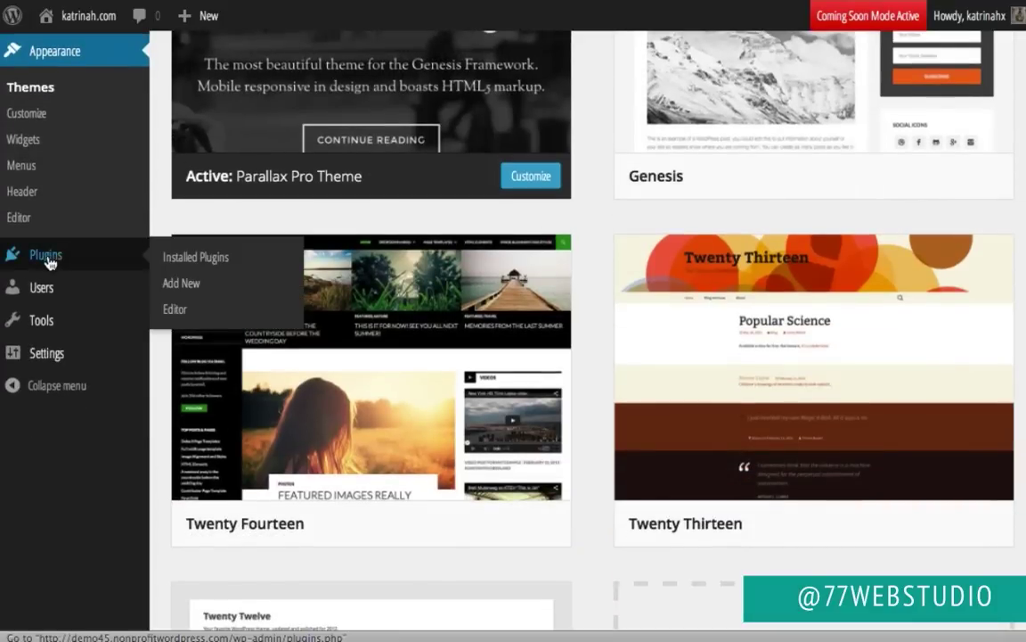
pyautogui.click(46, 255)
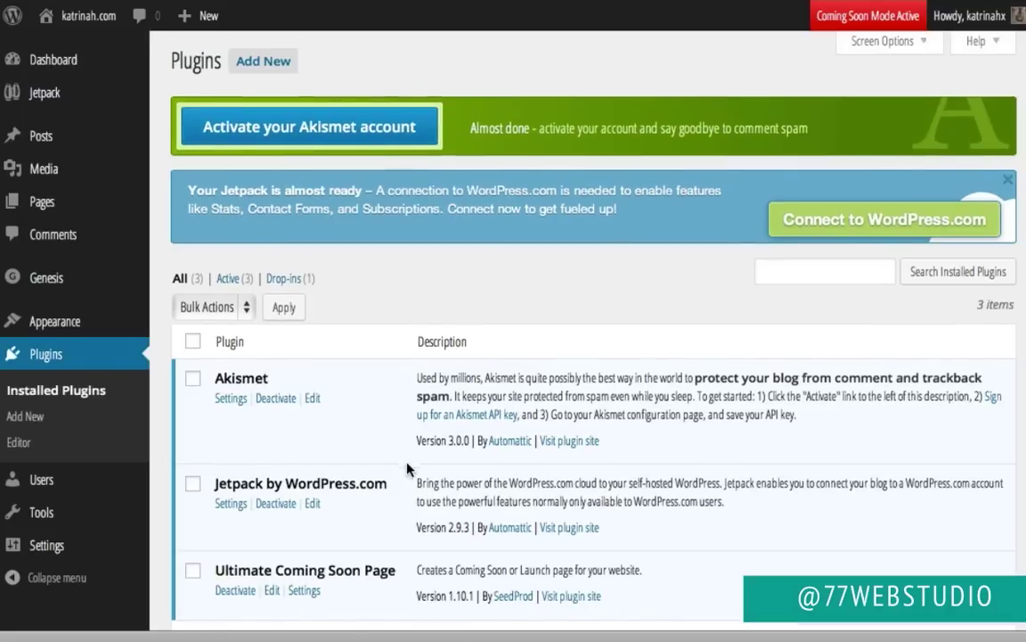
pyautogui.scroll(-3, 408, 469)
pyautogui.scroll(3, 408, 469)
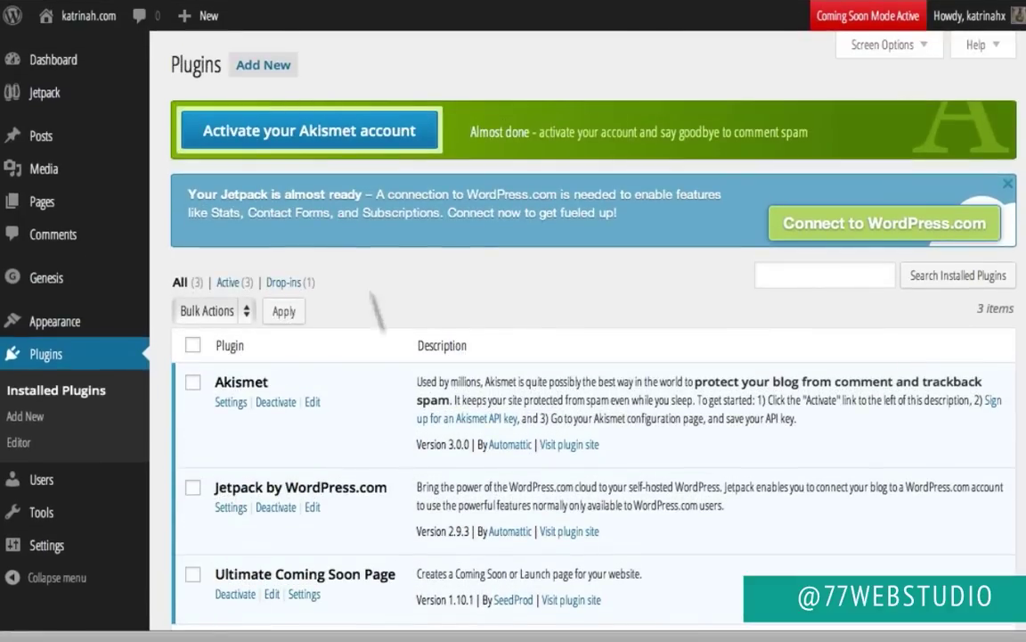
# Step: Search for Genesis eNews Extended, install it and activate the plugin
pyautogui.click(266, 67)
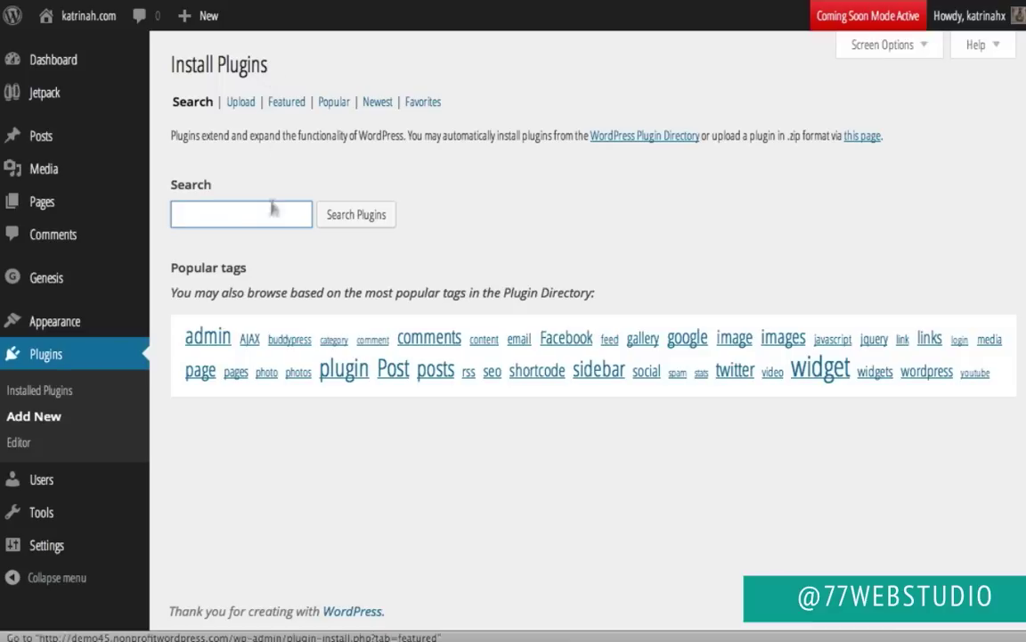
pyautogui.write('Genesis eNews Extended')
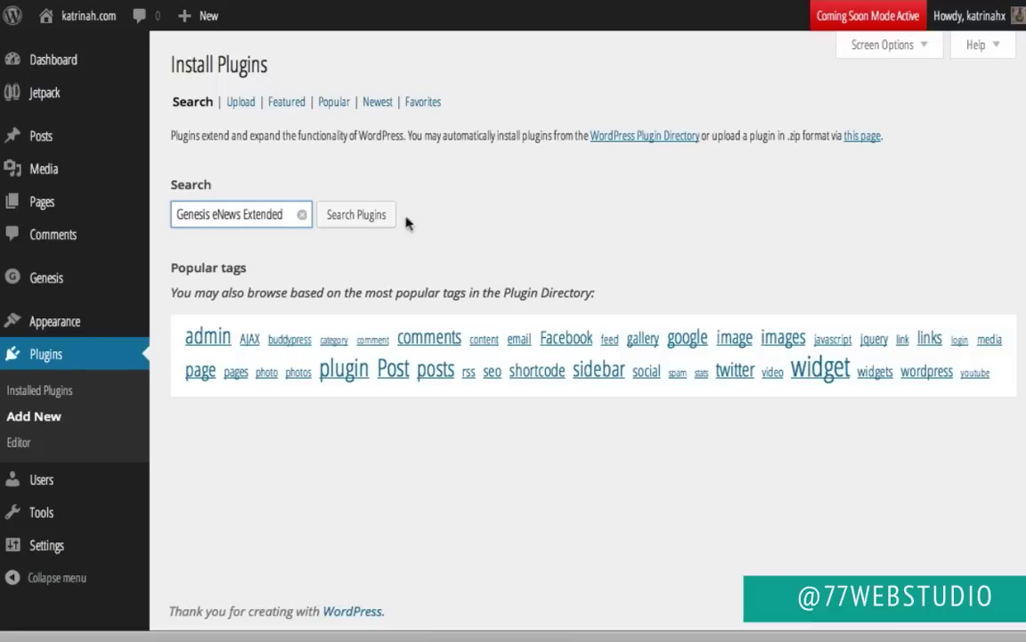
pyautogui.click(368, 220)
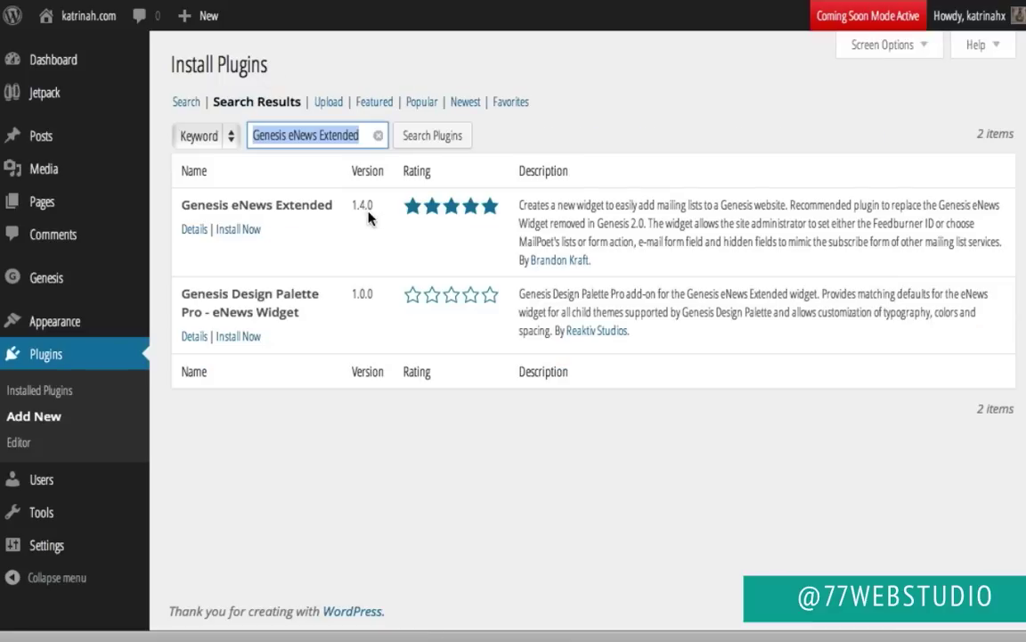
pyautogui.click(239, 230)
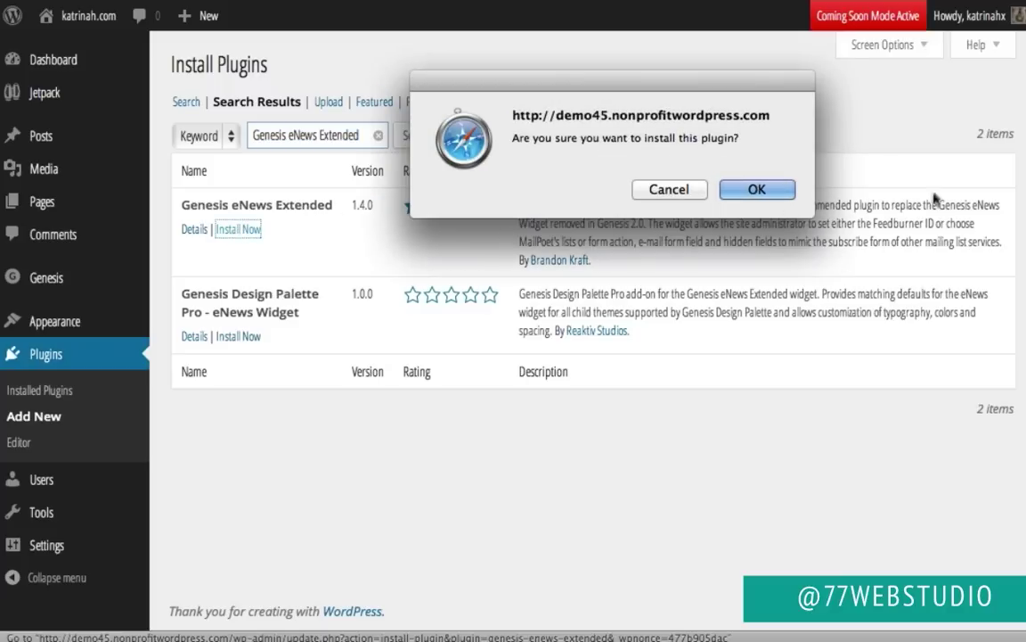
pyautogui.click(756, 187)
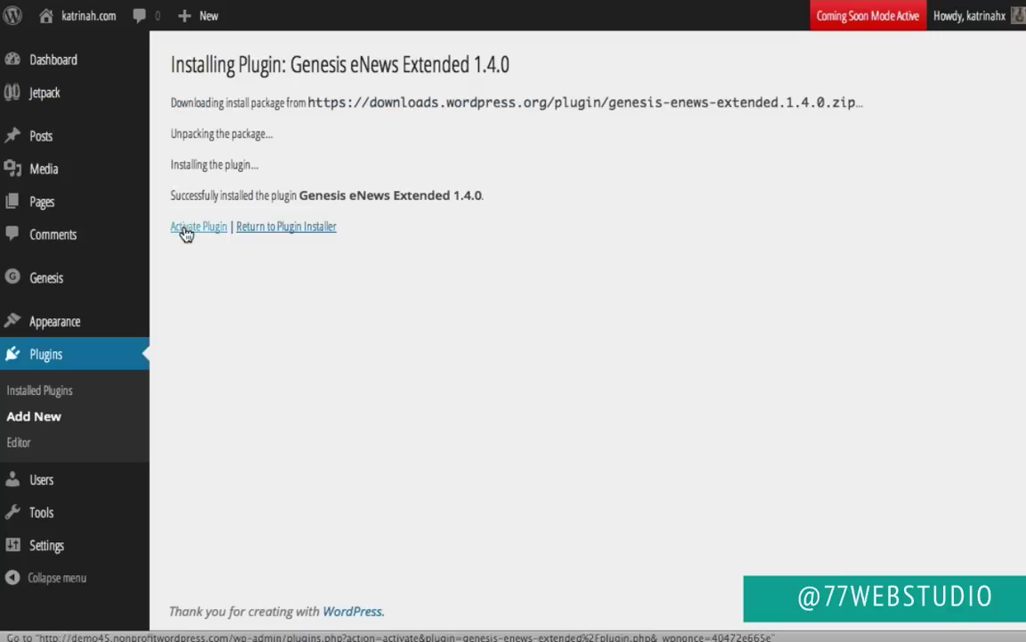
pyautogui.click(186, 230)
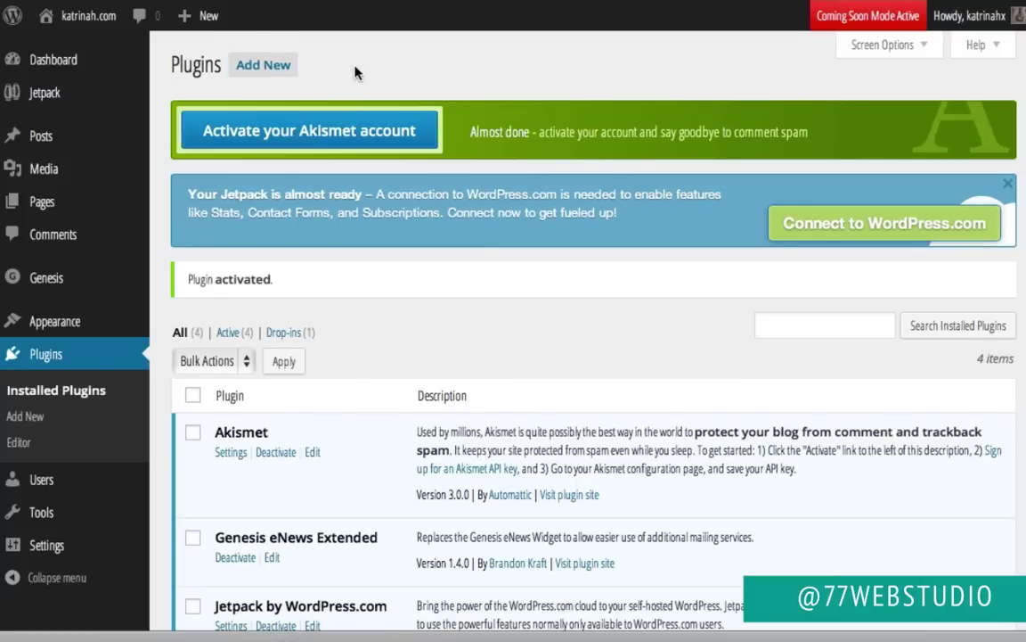
# Step: Search for Simple Social Icons, install version 1.0.6 from its details and activate it
pyautogui.click(250, 67)
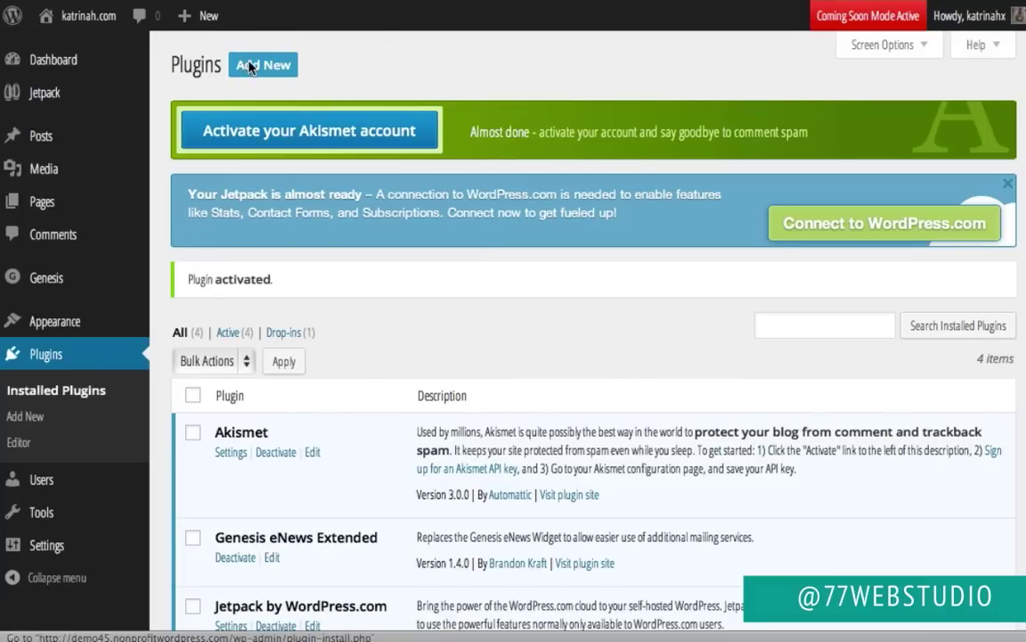
pyautogui.write('simple Social Icons')
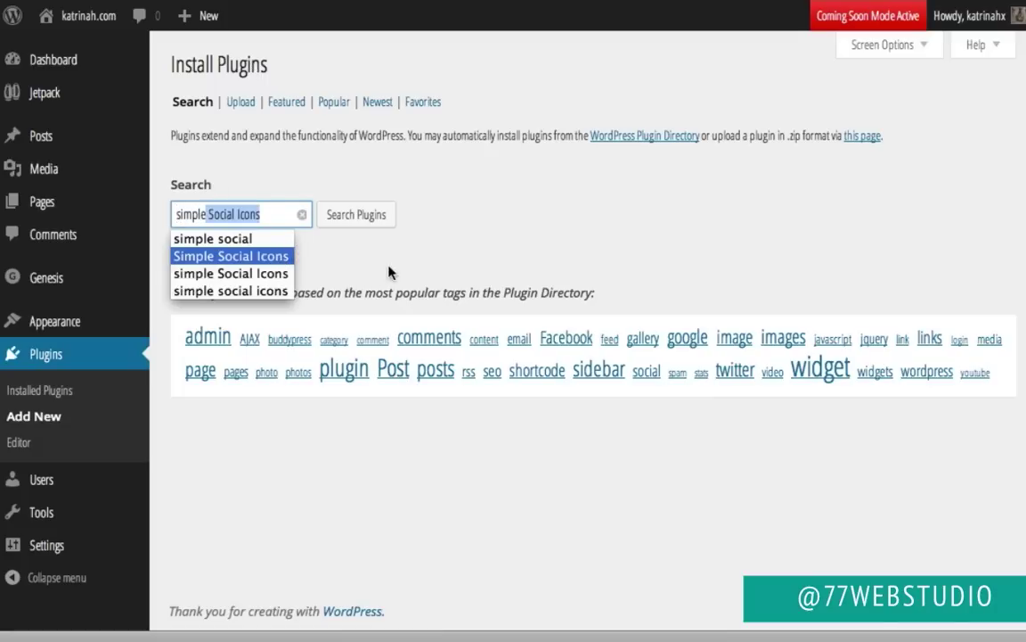
pyautogui.click(339, 215)
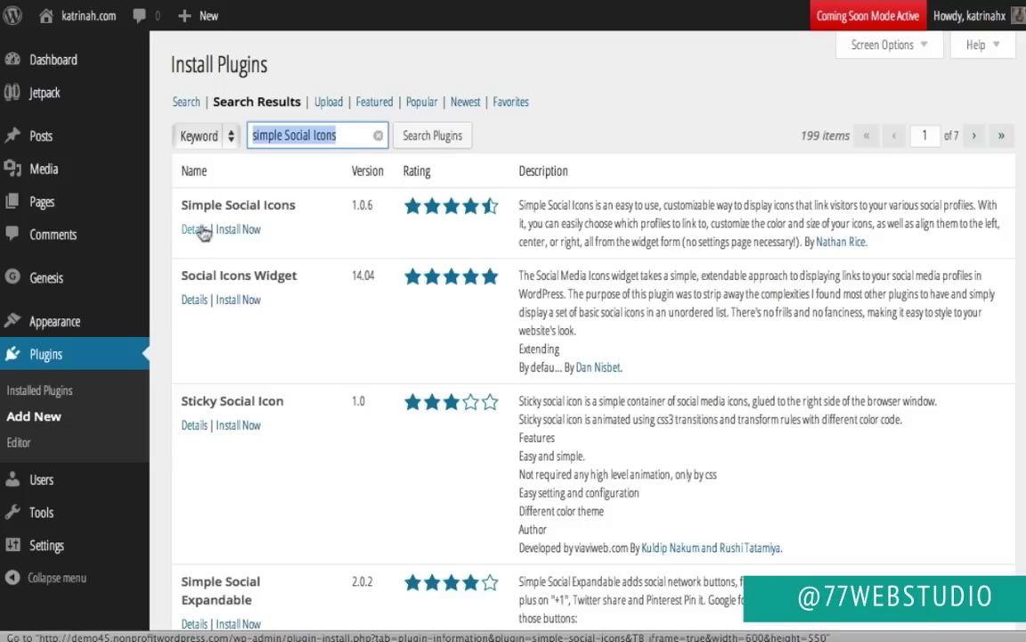
pyautogui.click(192, 230)
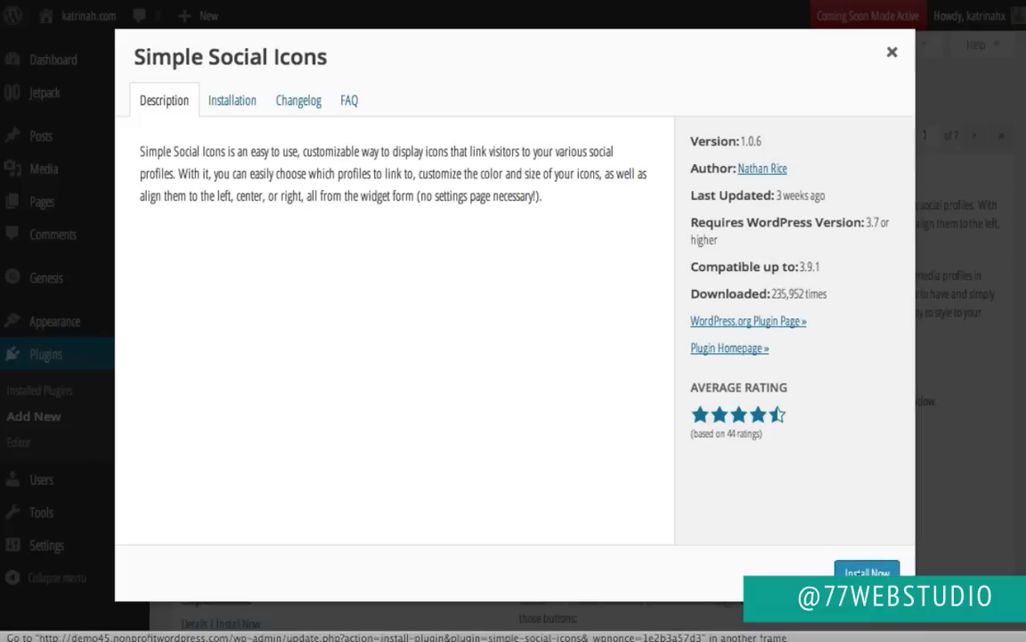
pyautogui.click(860, 573)
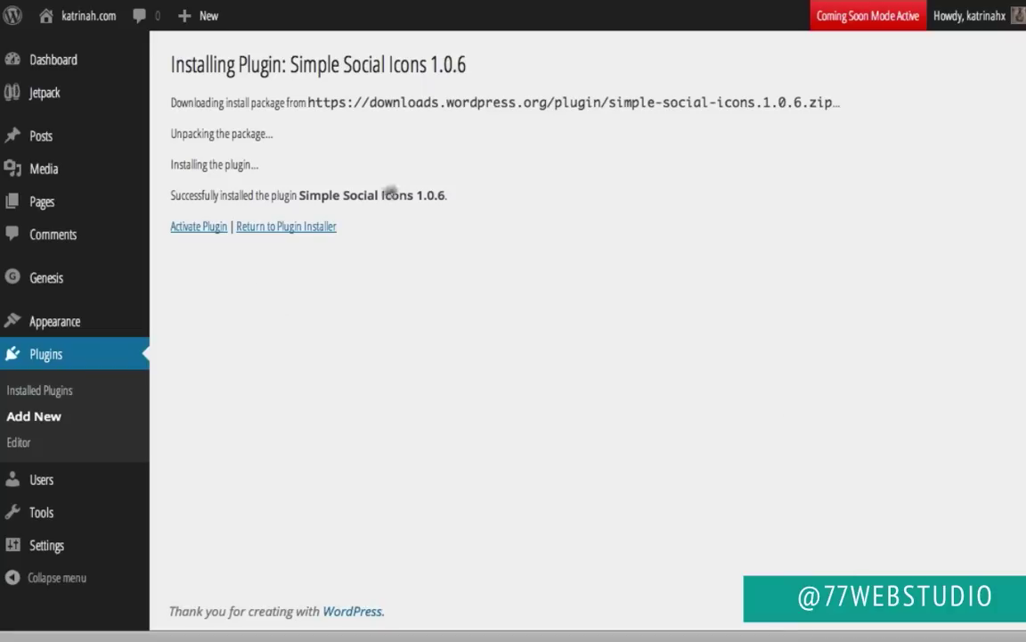
pyautogui.click(195, 230)
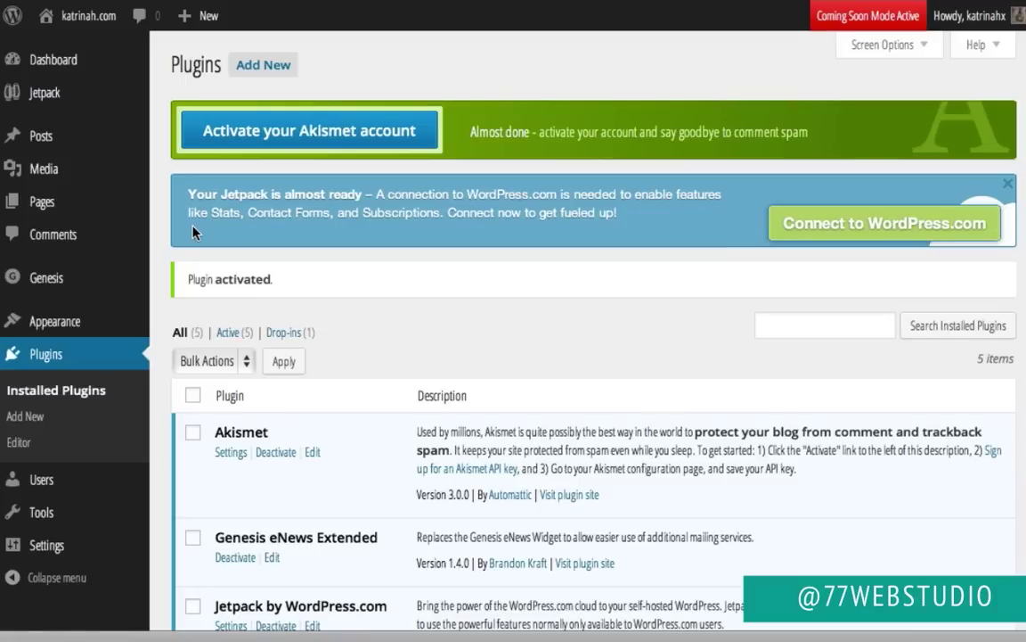
# Step: Search for 'contact form 7', install Contact Form 7 and activate it
pyautogui.click(260, 67)
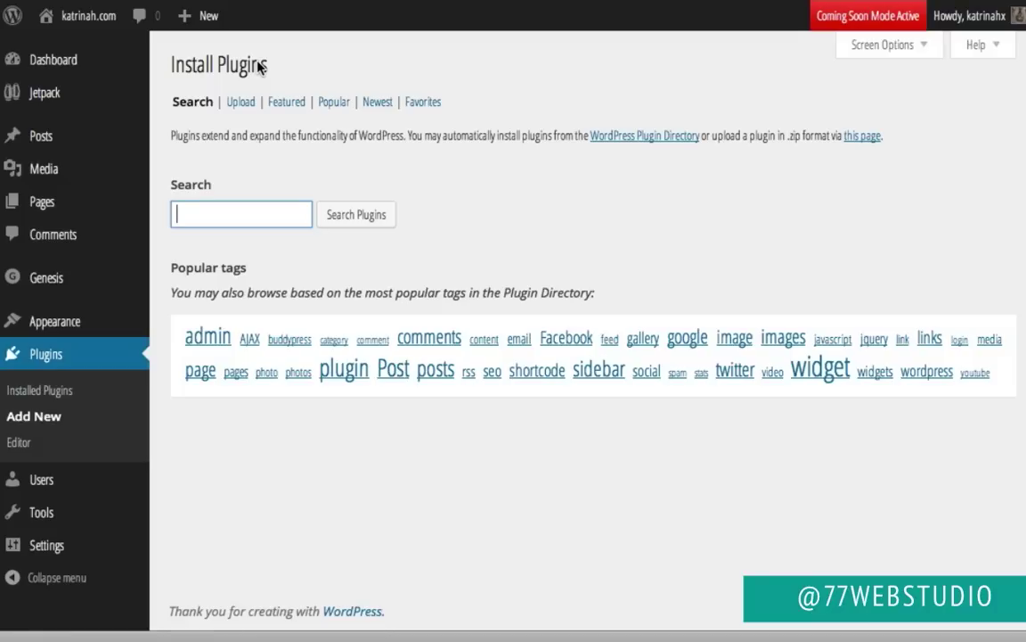
pyautogui.write('contactform 7')
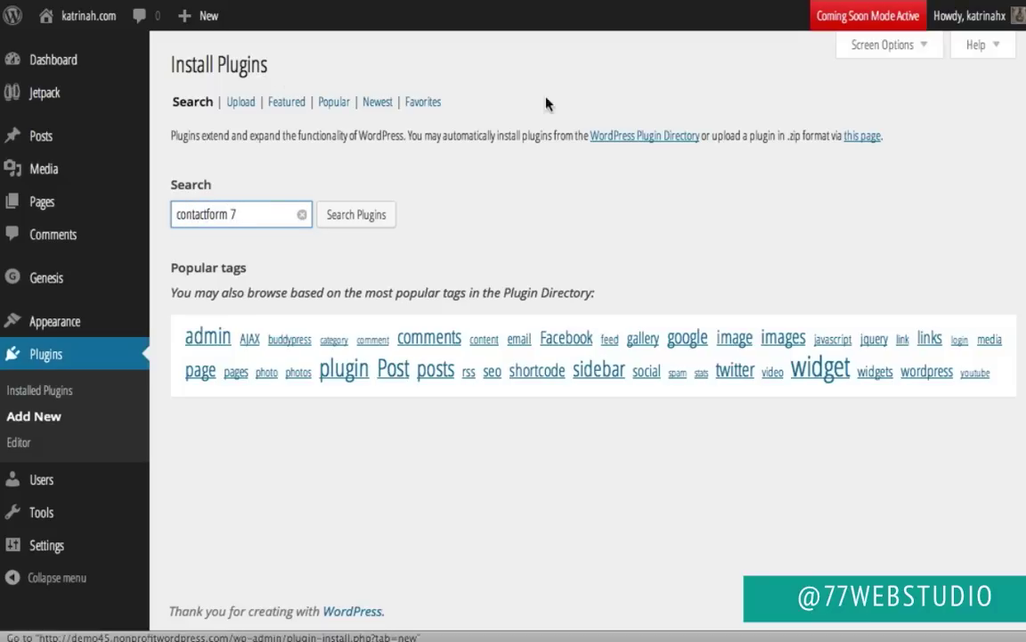
pyautogui.click(206, 215)
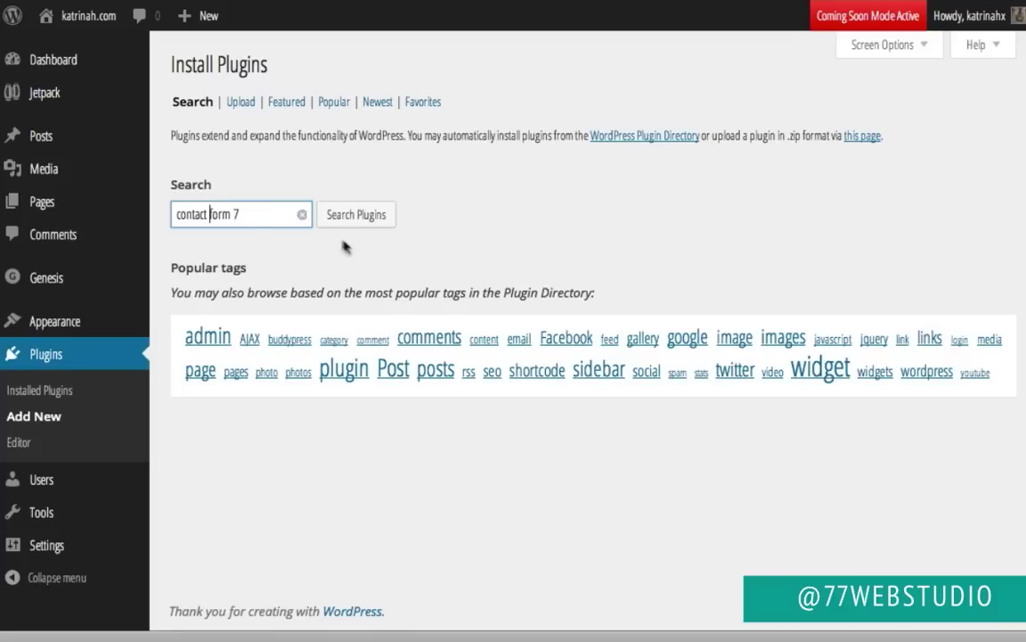
pyautogui.click(359, 277)
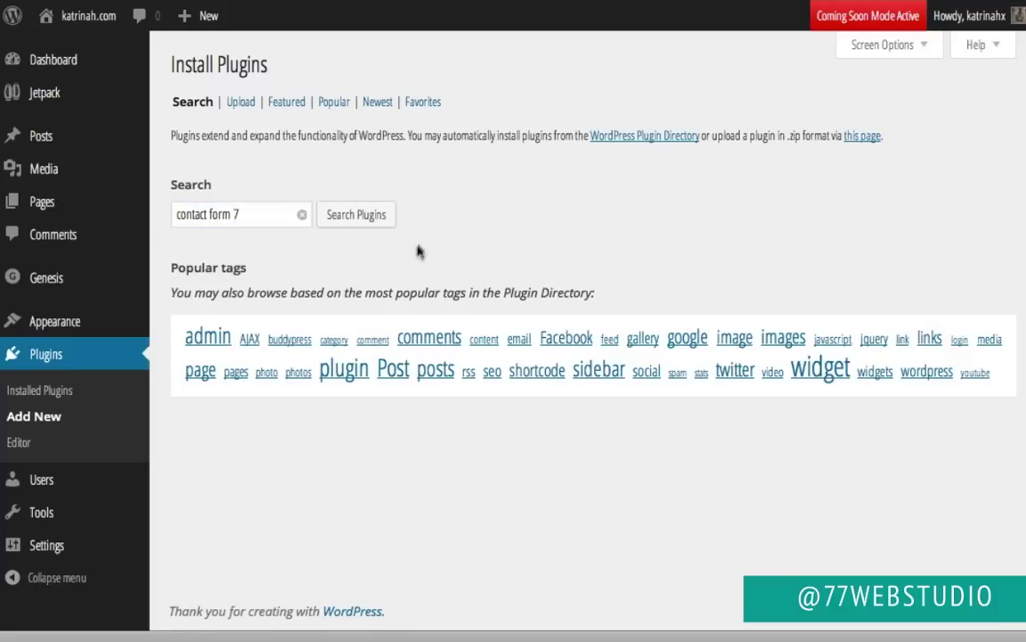
pyautogui.click(363, 217)
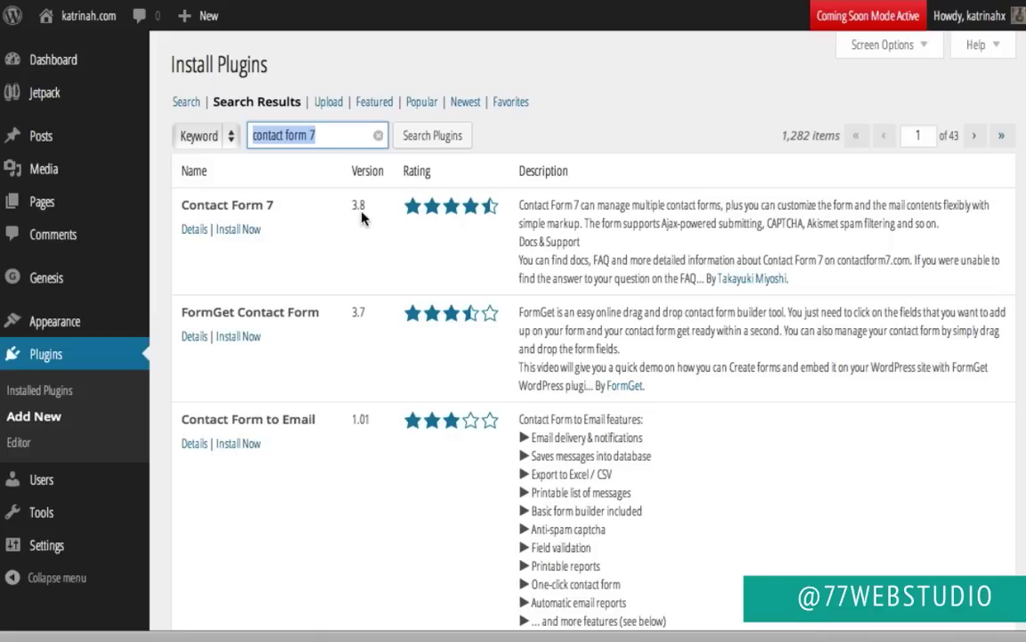
pyautogui.click(245, 233)
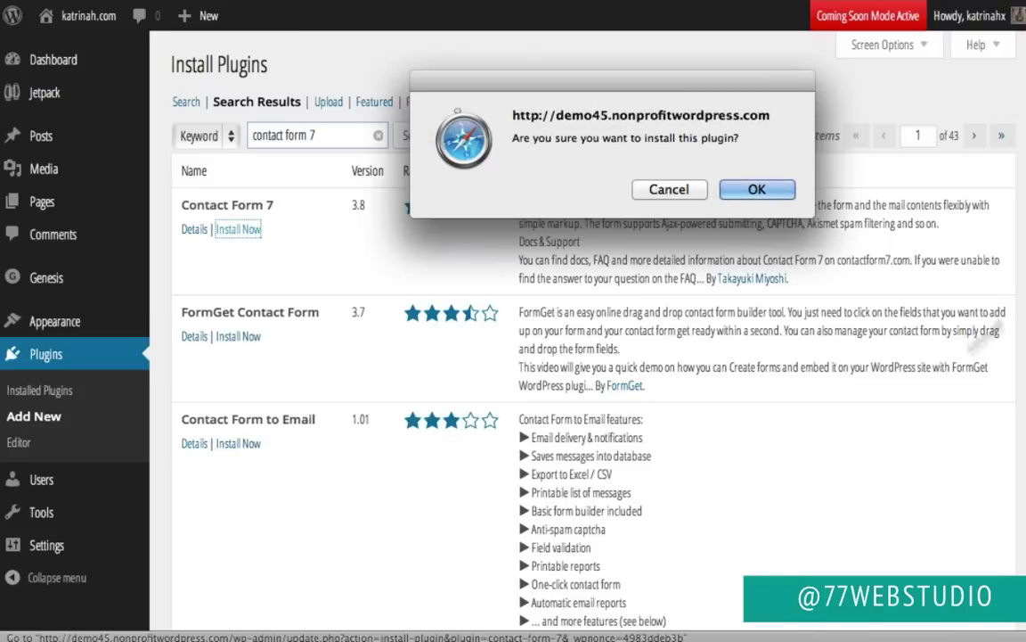
pyautogui.click(759, 190)
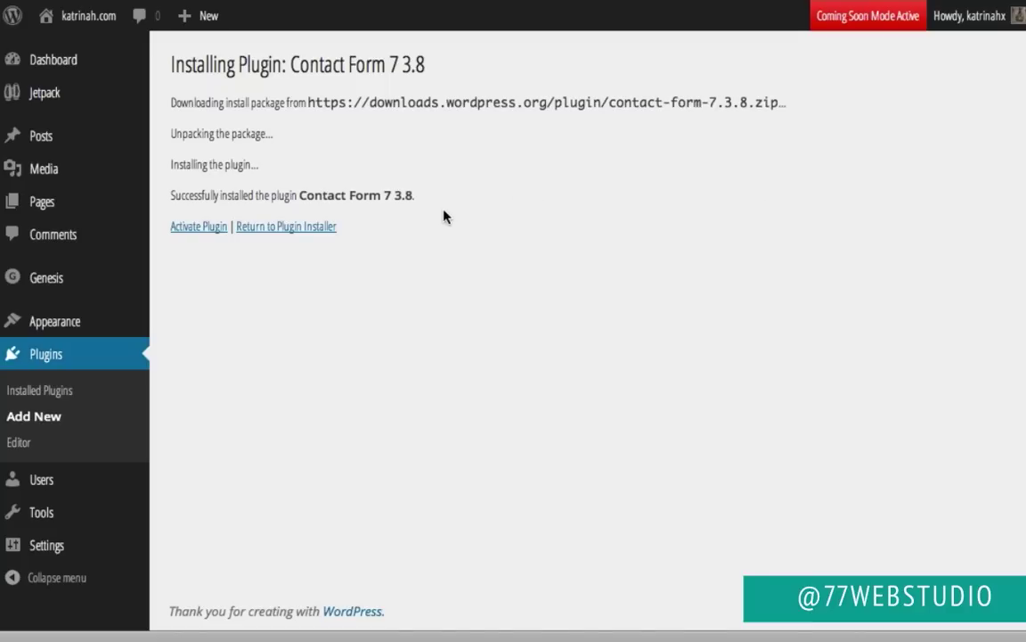
pyautogui.click(188, 229)
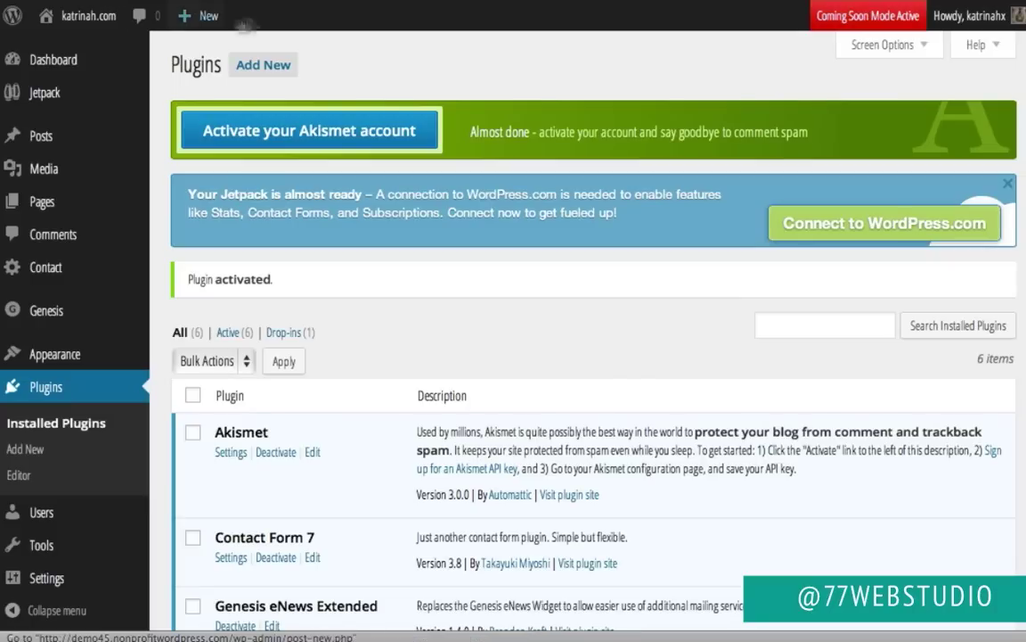
# Step: Search for Genesis Simple Edits, install it and activate the plugin
pyautogui.click(262, 66)
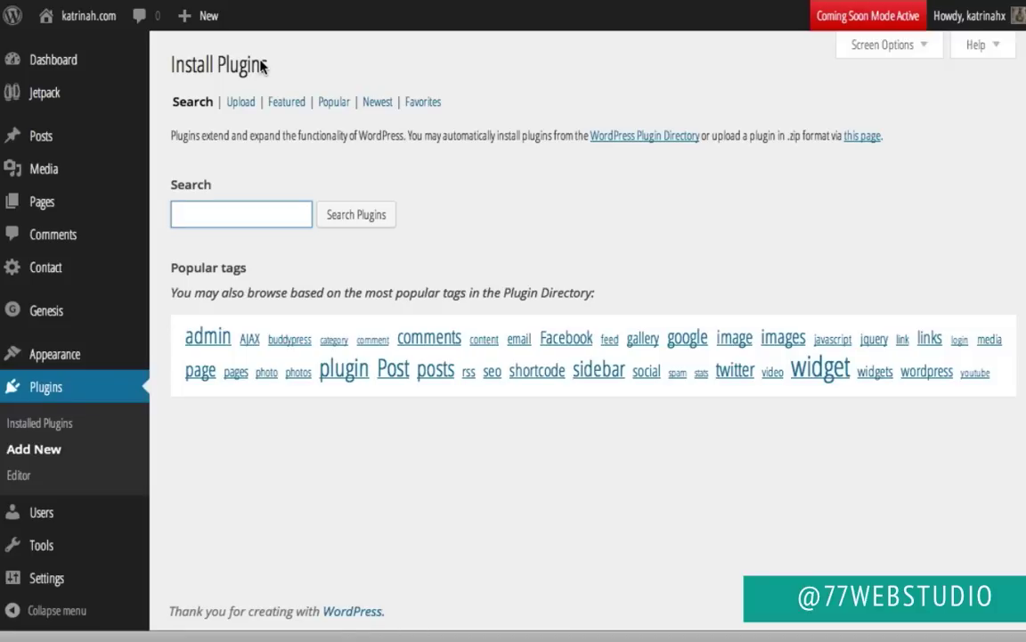
pyautogui.write('Genesis Simple Edits')
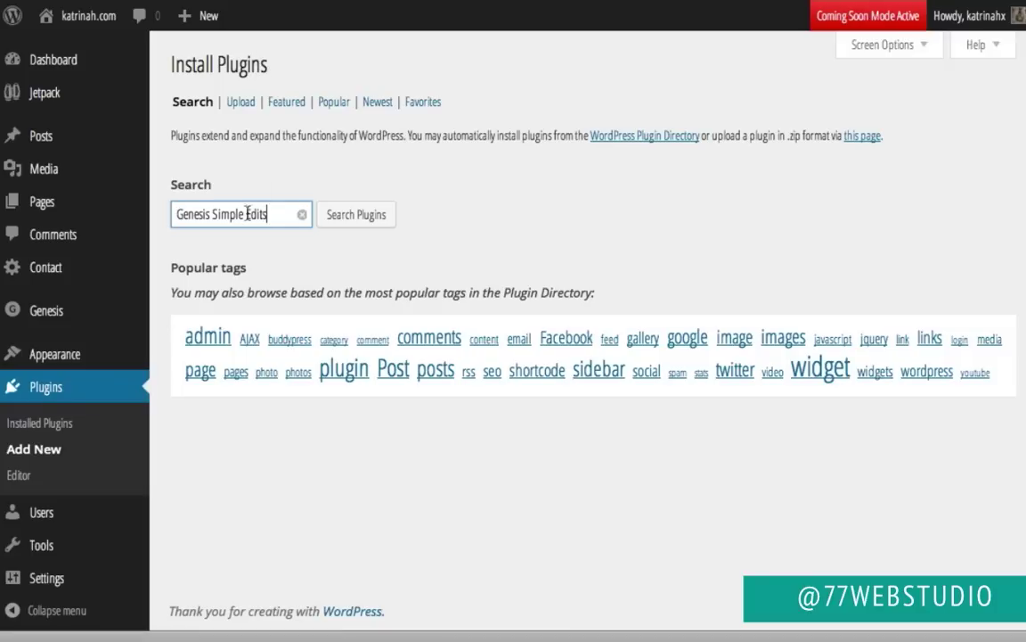
pyautogui.click(377, 218)
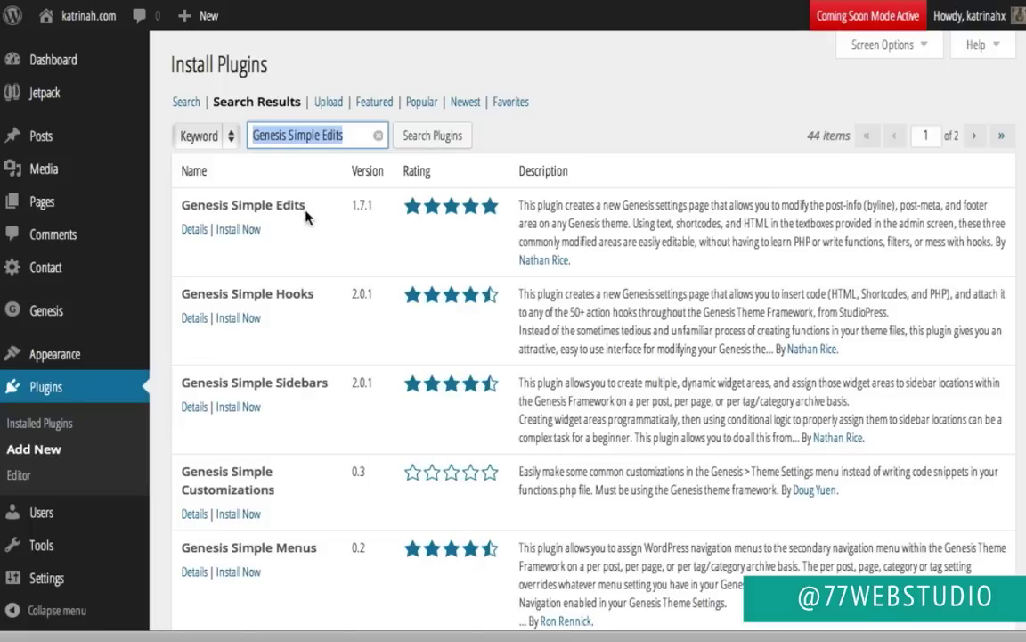
pyautogui.click(239, 230)
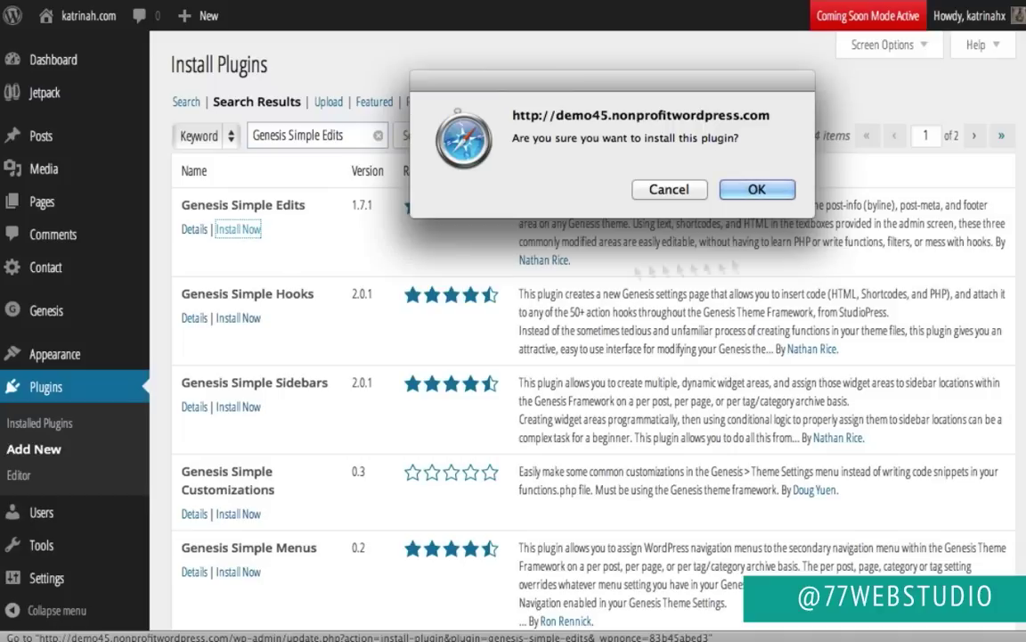
pyautogui.click(762, 191)
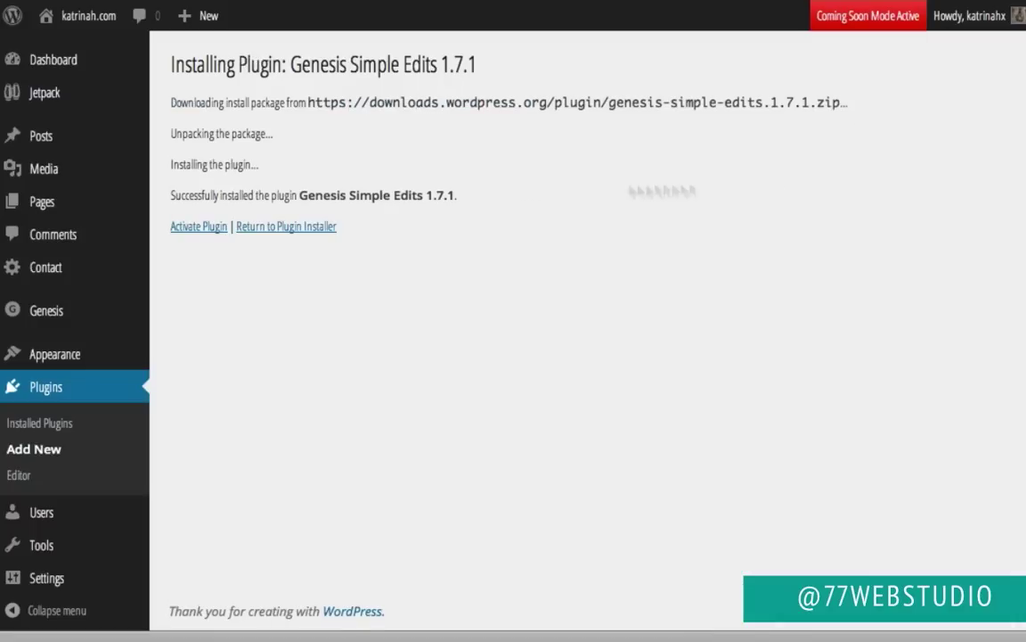
pyautogui.click(196, 228)
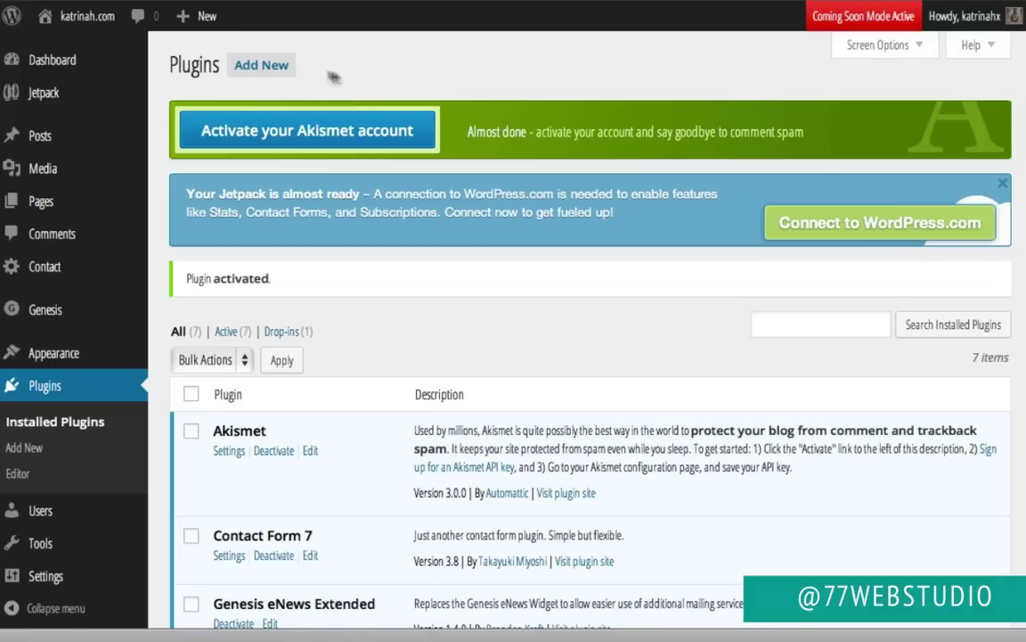
# Step: Search the plugin directory for 'magic action box', then install and activate Magic Action Box 2.13
pyautogui.click(248, 67)
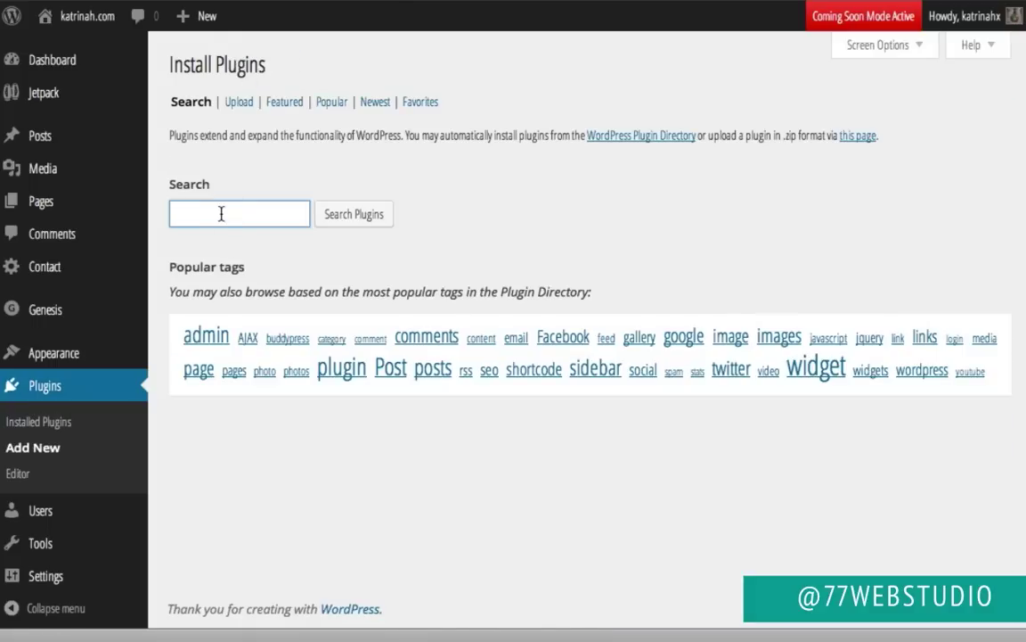
pyautogui.write('magic action box')
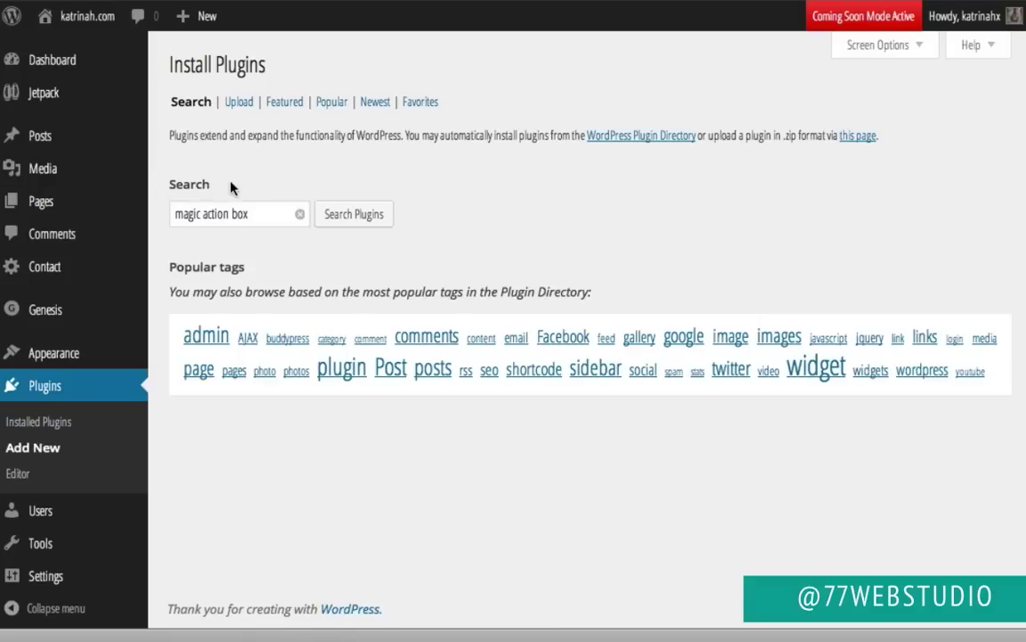
pyautogui.click(352, 216)
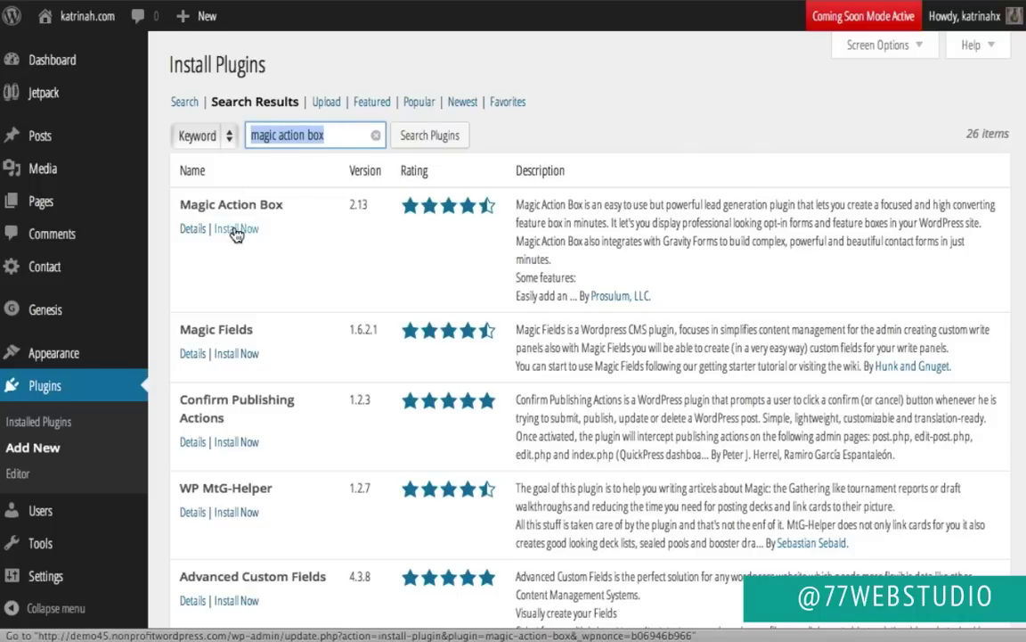
pyautogui.click(239, 228)
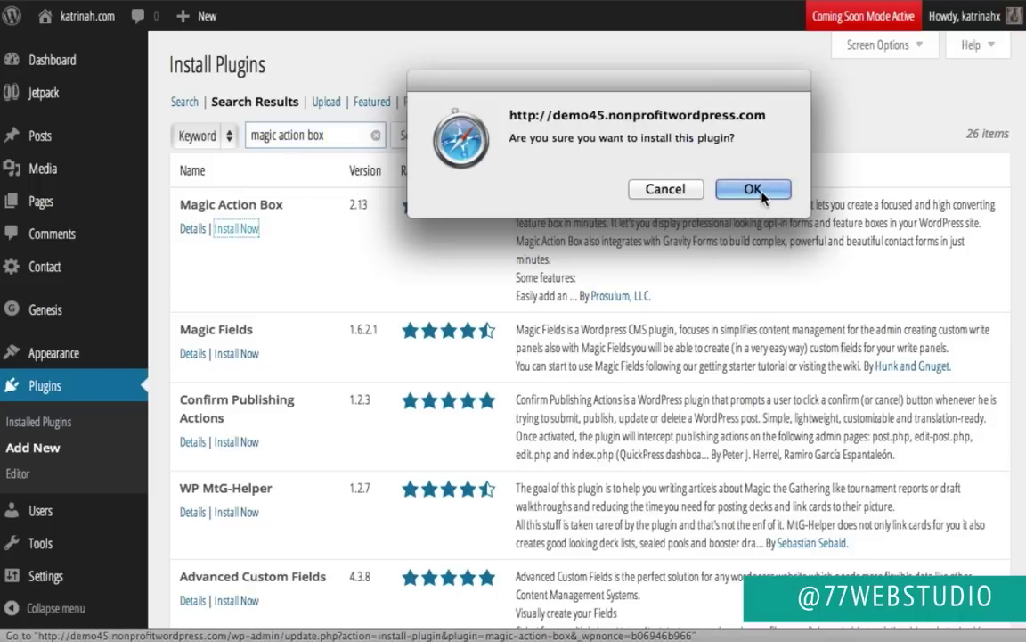
pyautogui.click(756, 190)
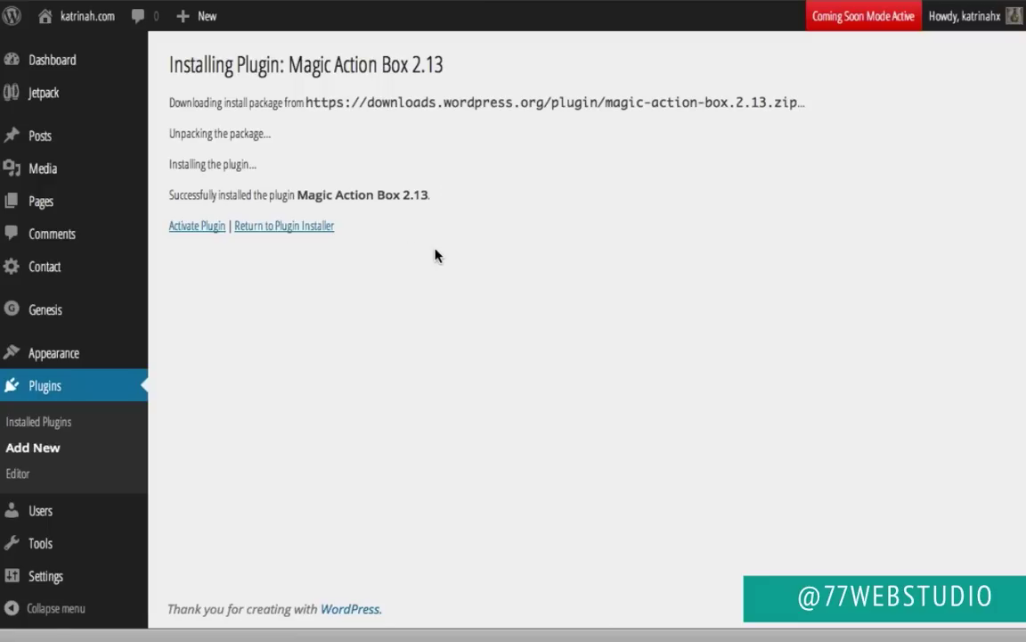
pyautogui.click(192, 230)
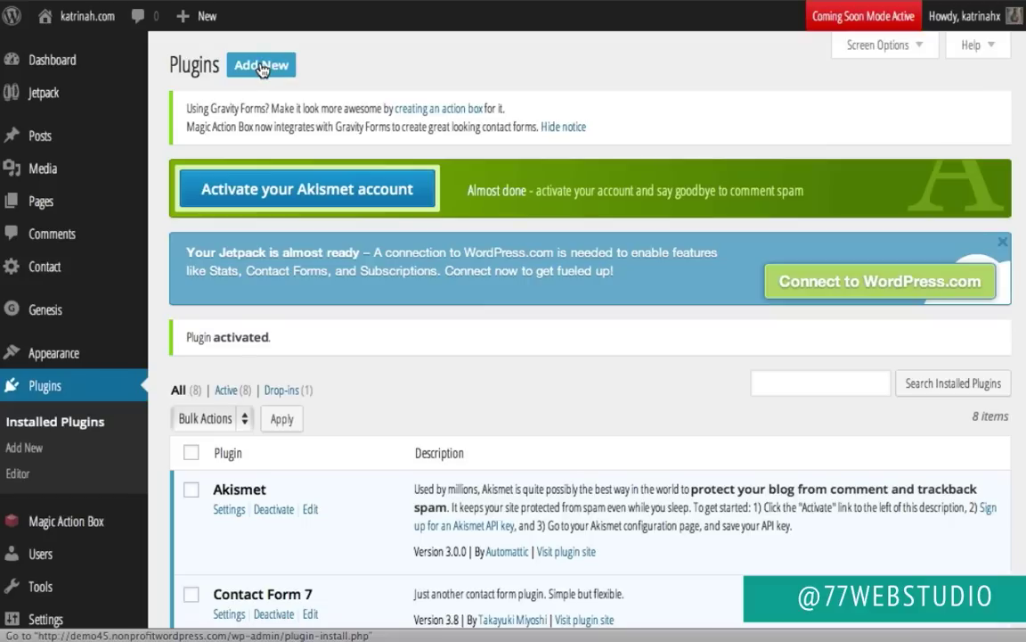
# Step: Search for EWWW Image Optimizer, check its details, then install and activate version 1.9.0
pyautogui.click(261, 66)
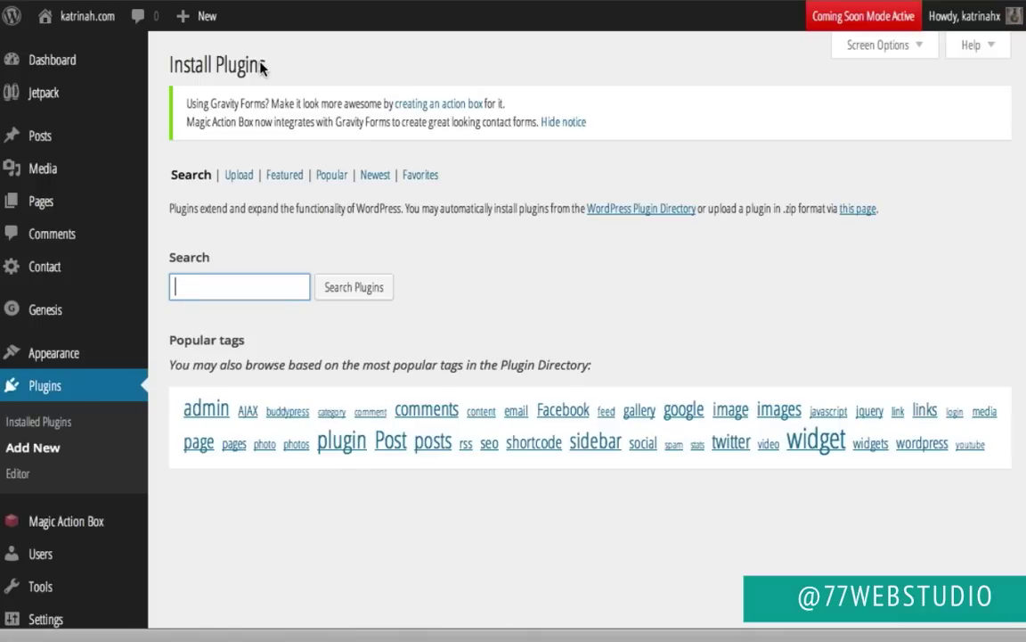
pyautogui.write('EWWW Image Optimizer')
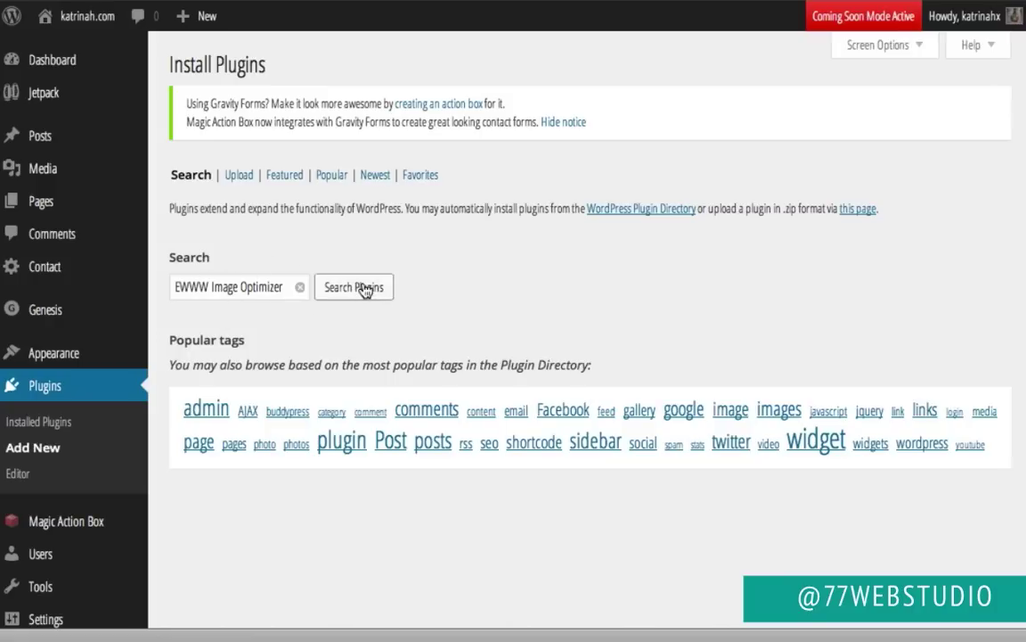
pyautogui.click(363, 287)
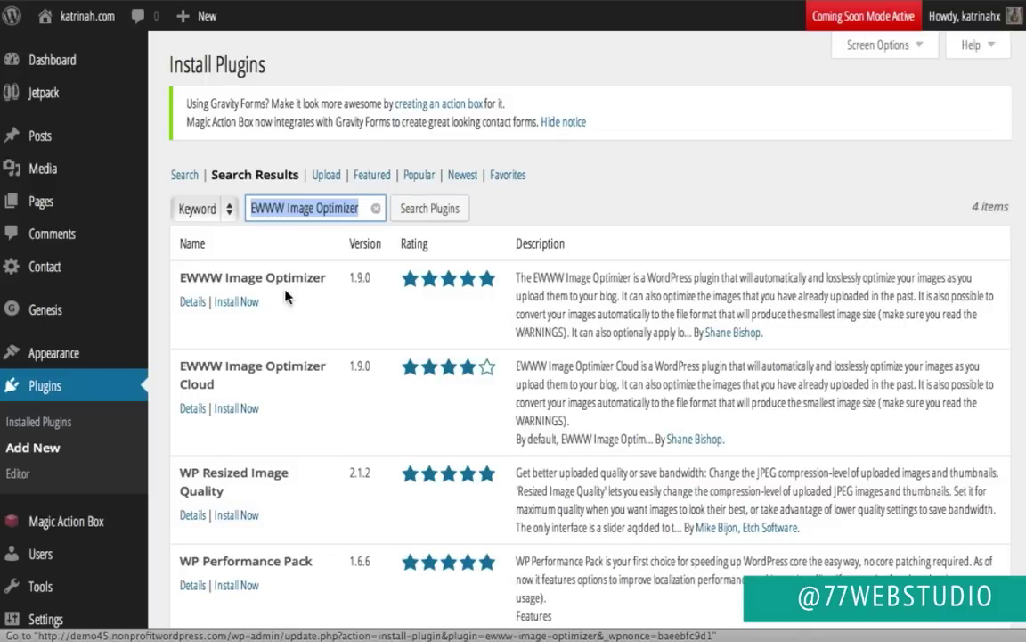
pyautogui.click(193, 302)
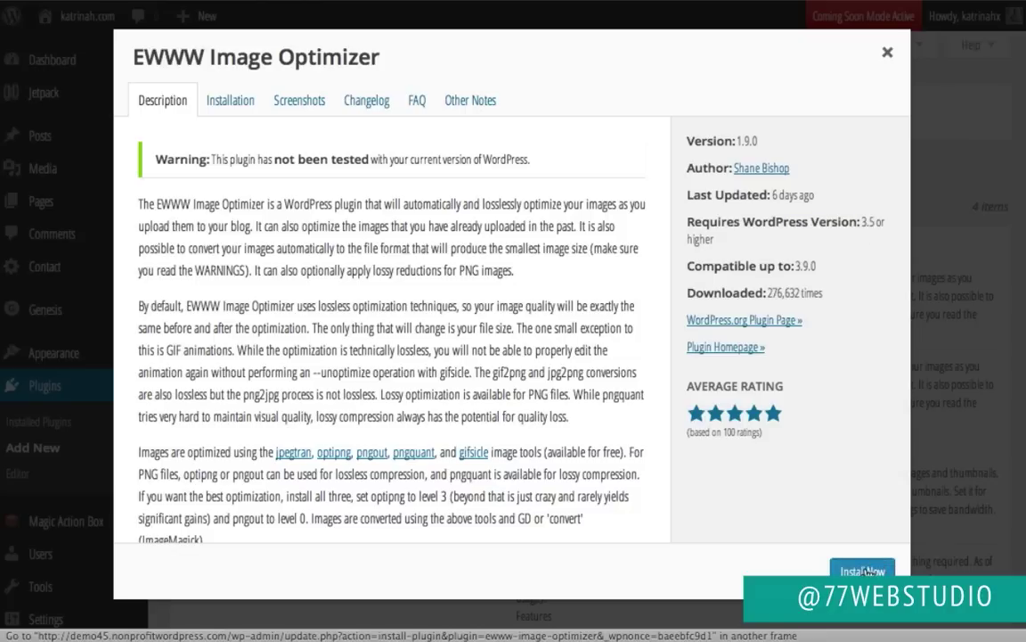
pyautogui.click(862, 571)
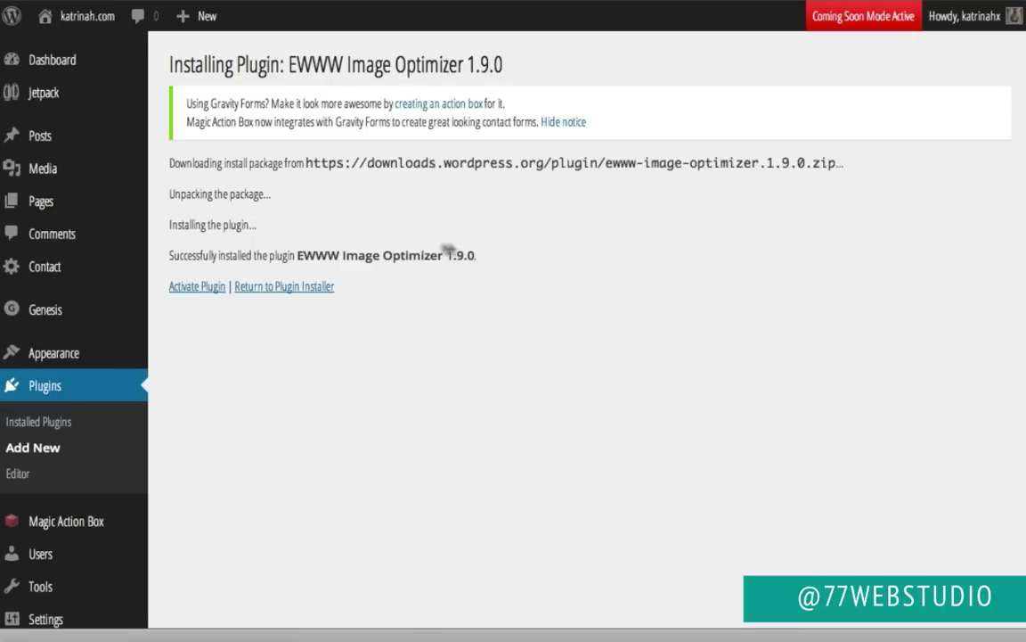
pyautogui.click(190, 290)
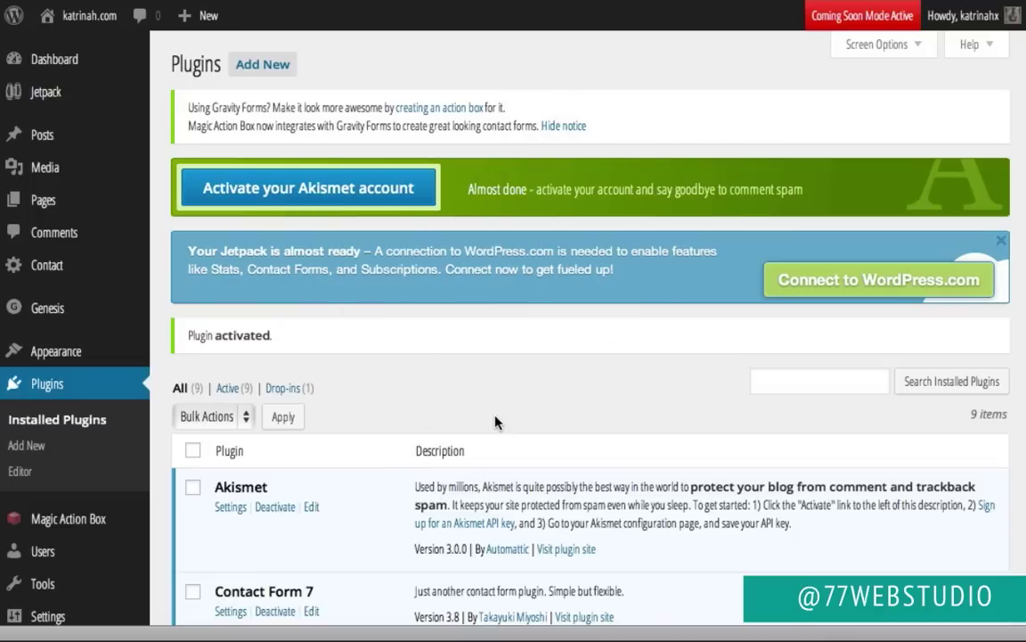
# Step: Review the installed plugins, then visit the live katrinah.com site from the admin bar
pyautogui.scroll(-4, 496, 421)
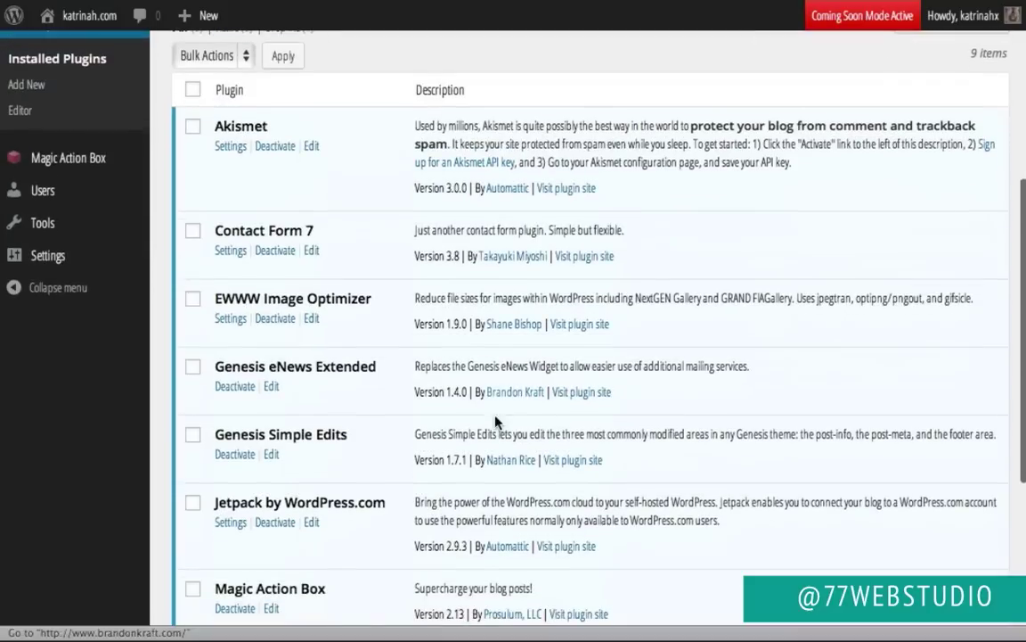
pyautogui.scroll(4, 413, 241)
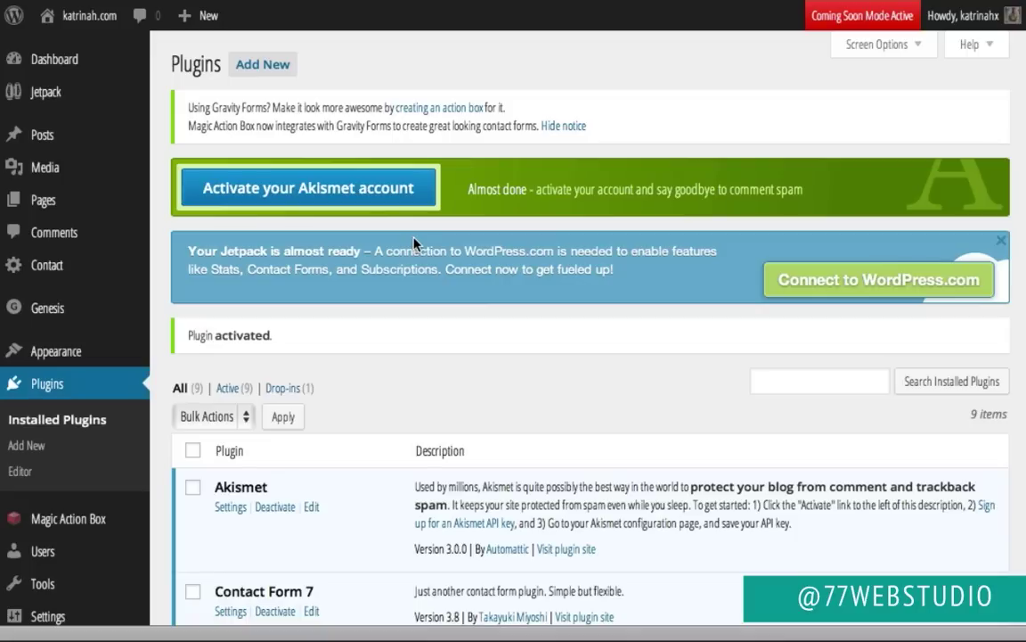
pyautogui.moveTo(78, 28)
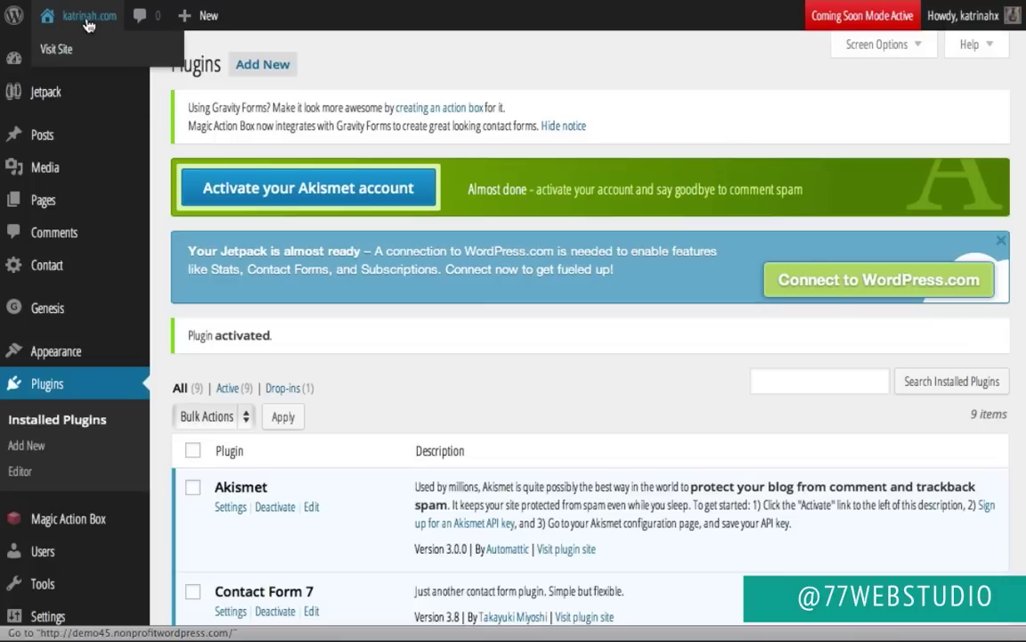
pyautogui.click(56, 50)
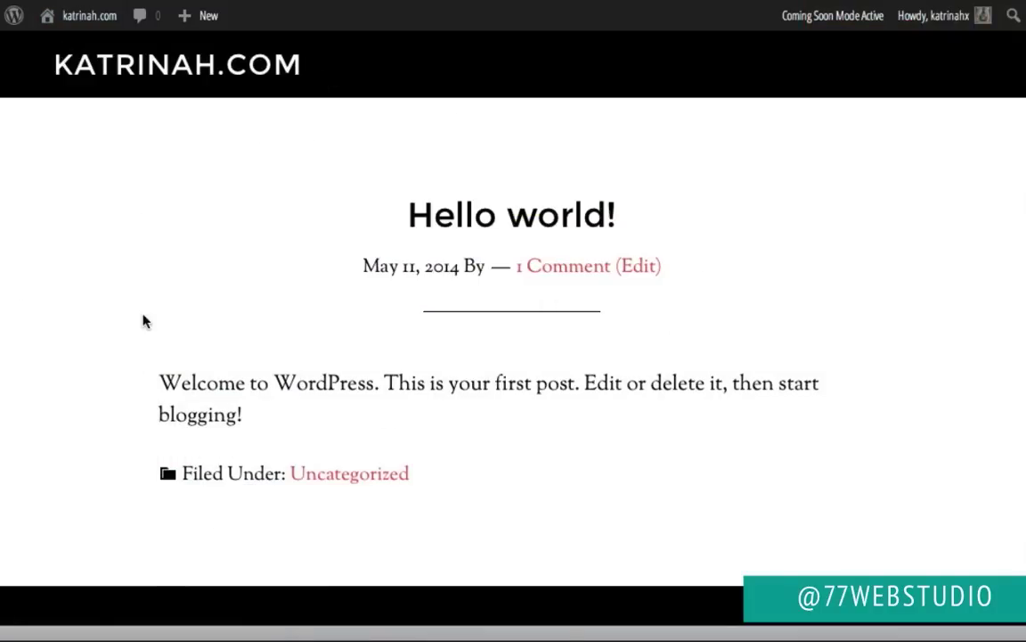
# Step: Look over the live site's Hello world! post, then go back to the admin Dashboard
pyautogui.scroll(-1, 131, 352)
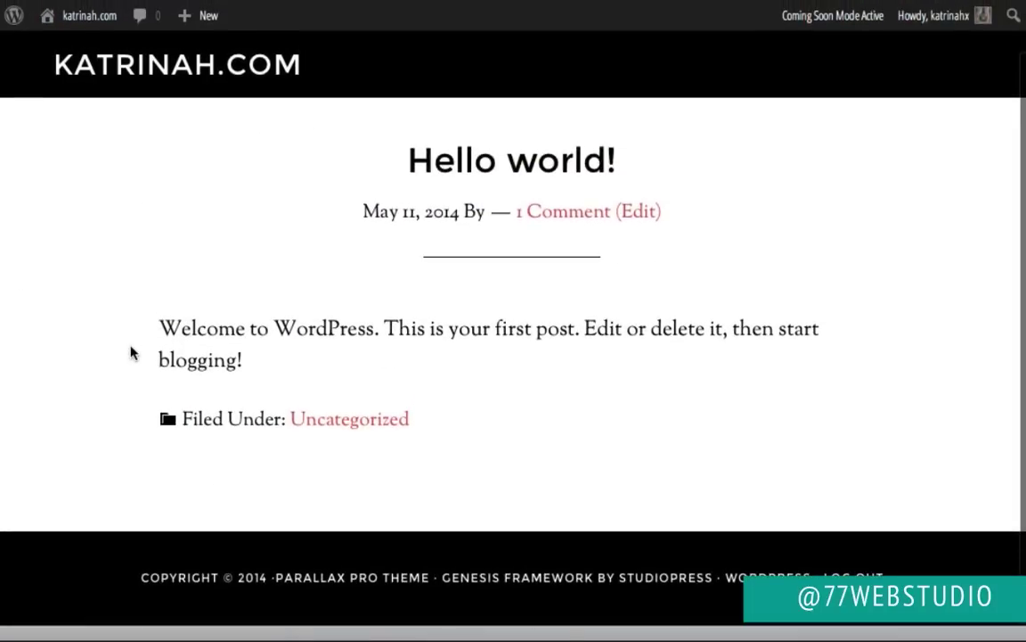
pyautogui.scroll(1, 131, 351)
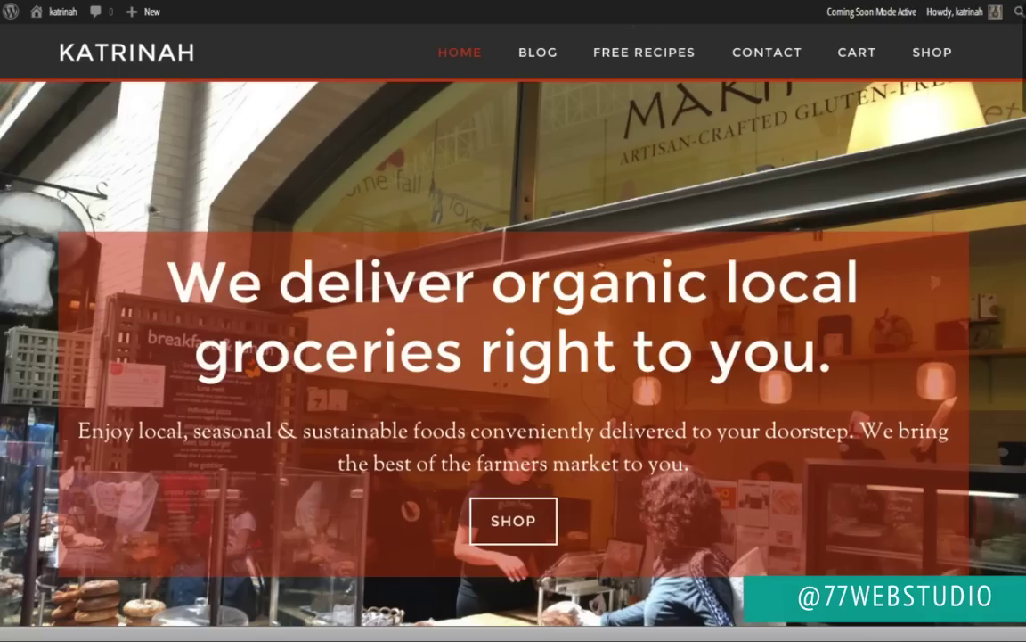
pyautogui.scroll(-12, 42, 263)
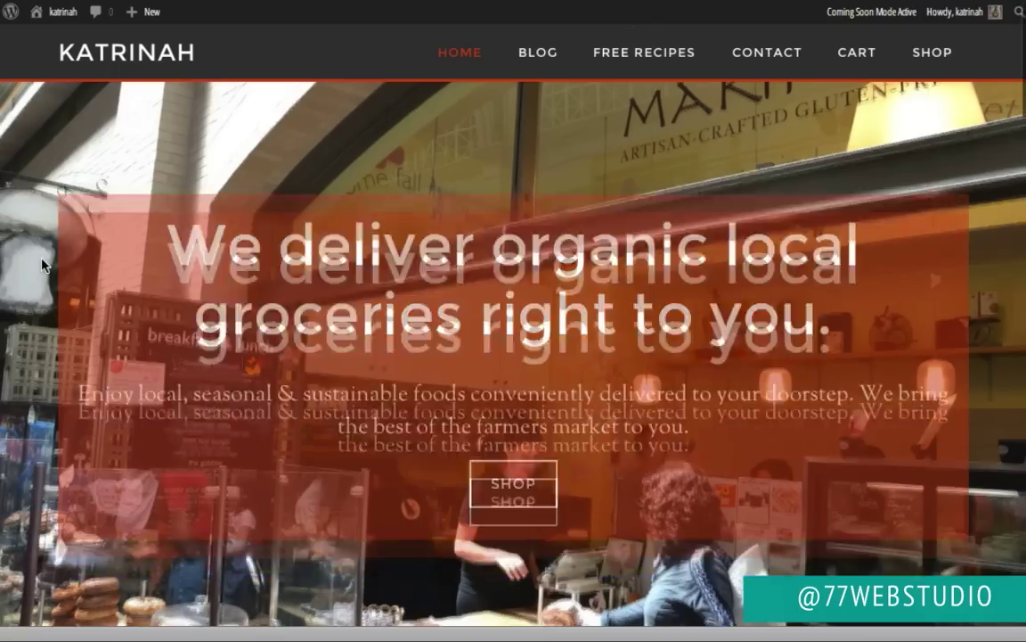
pyautogui.scroll(12, 42, 264)
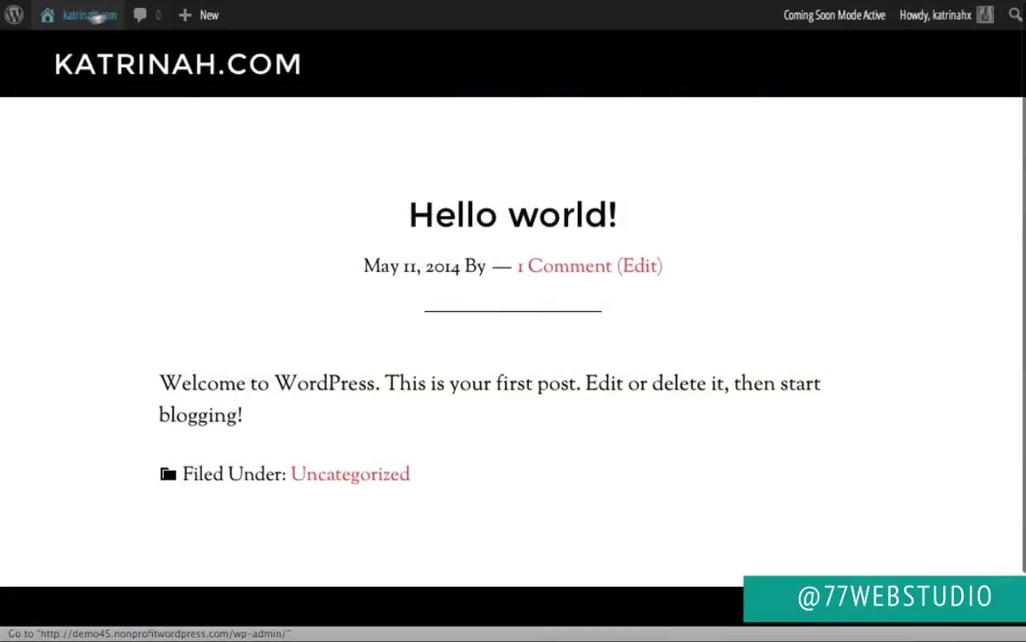
pyautogui.moveTo(76, 27)
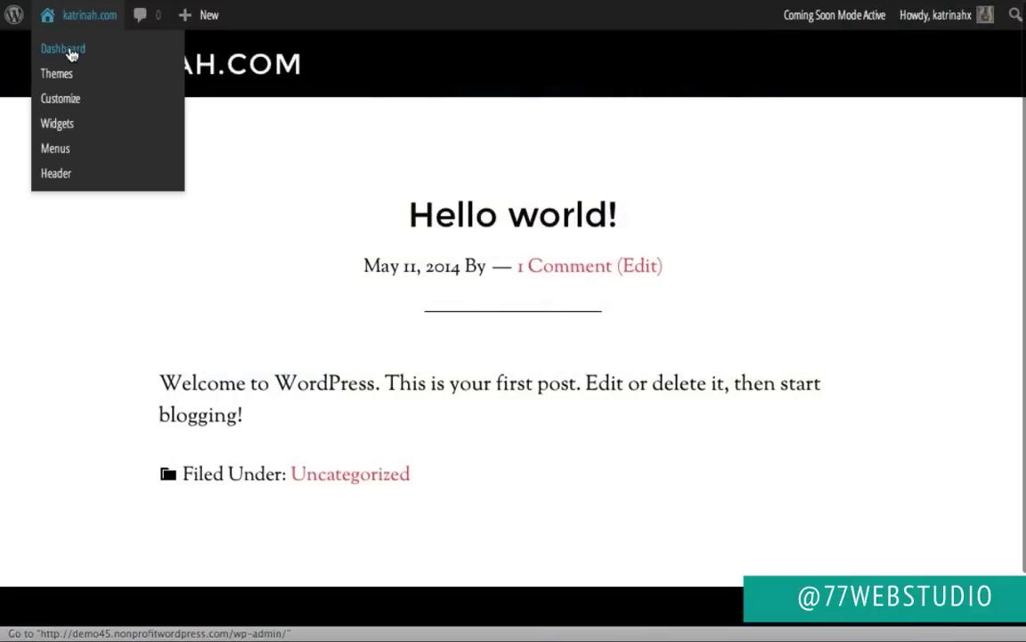
pyautogui.click(71, 55)
# Step: Start a new post from Posts > Add New and paste in its title
pyautogui.moveTo(44, 199)
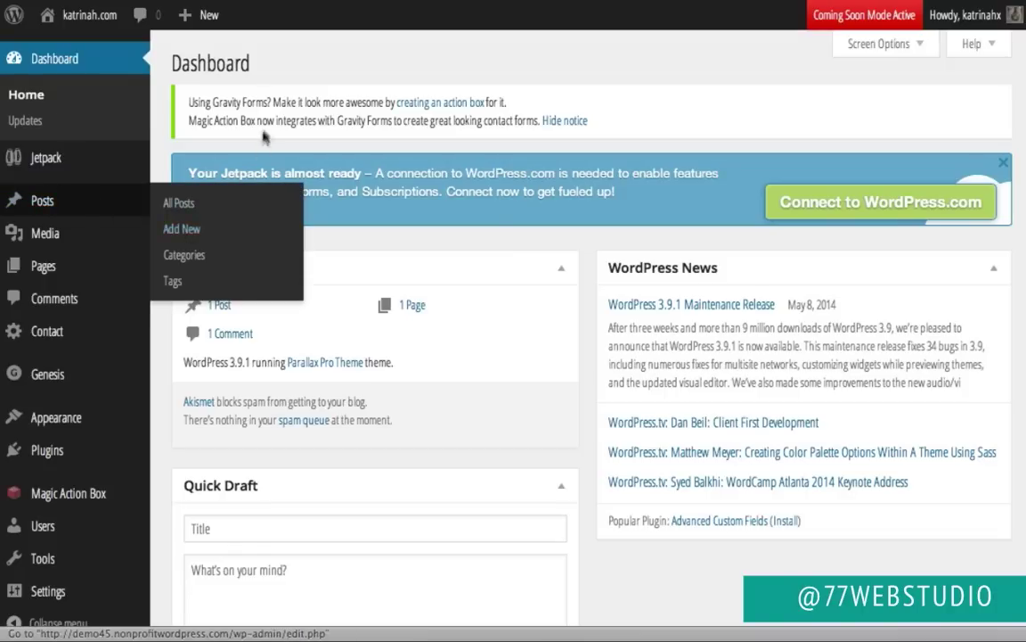
pyautogui.moveTo(187, 16)
pyautogui.click(184, 230)
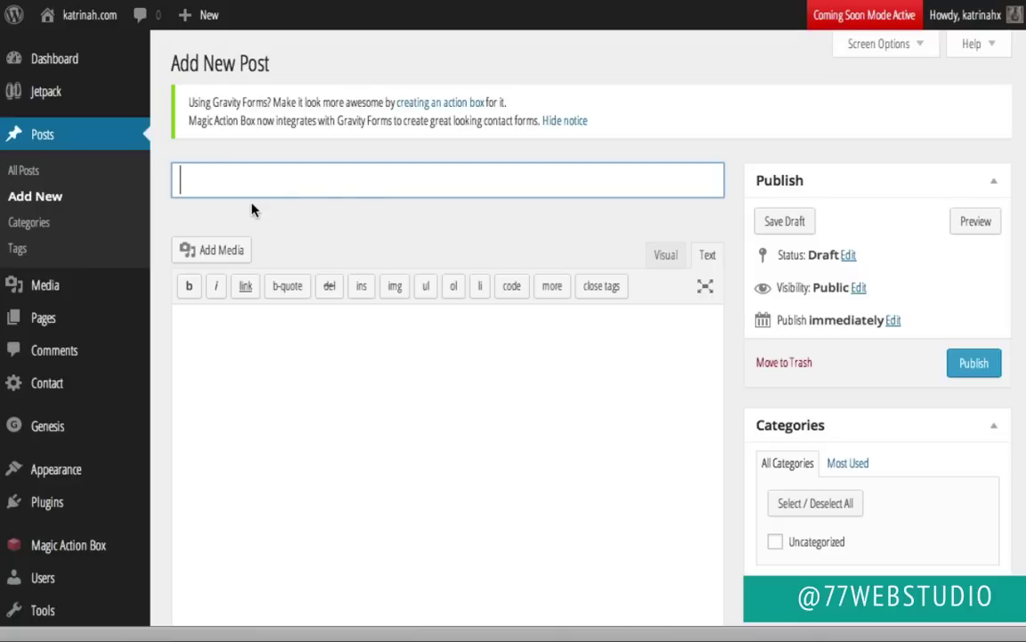
pyautogui.write('5 Favorite Carrot Ginger Juice Recipes')
# Step: Place the cursor in the post body and switch the editor to Visual mode
pyautogui.click(269, 357)
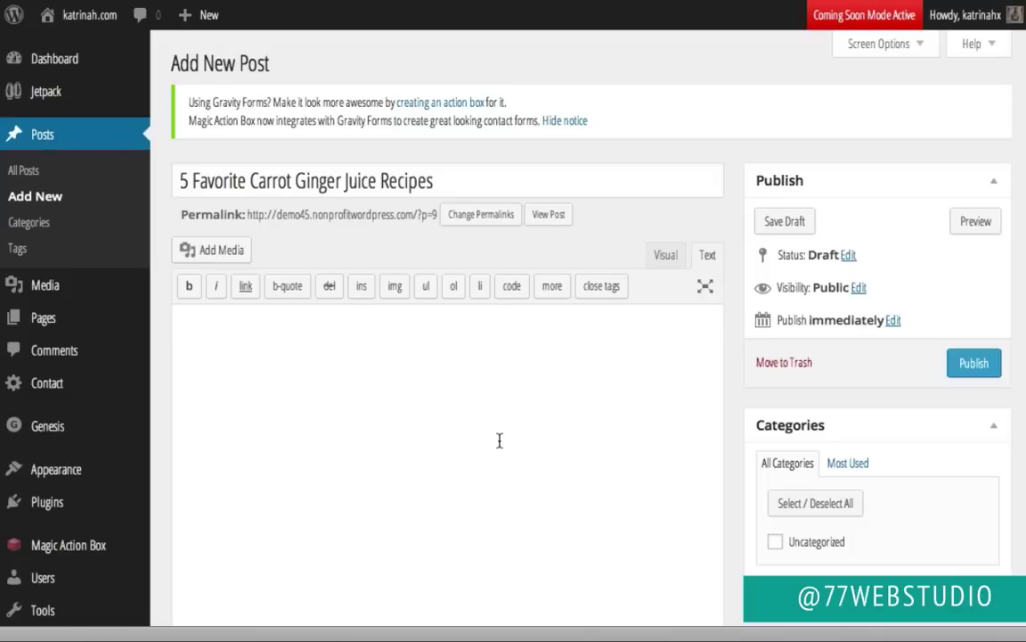
pyautogui.click(664, 257)
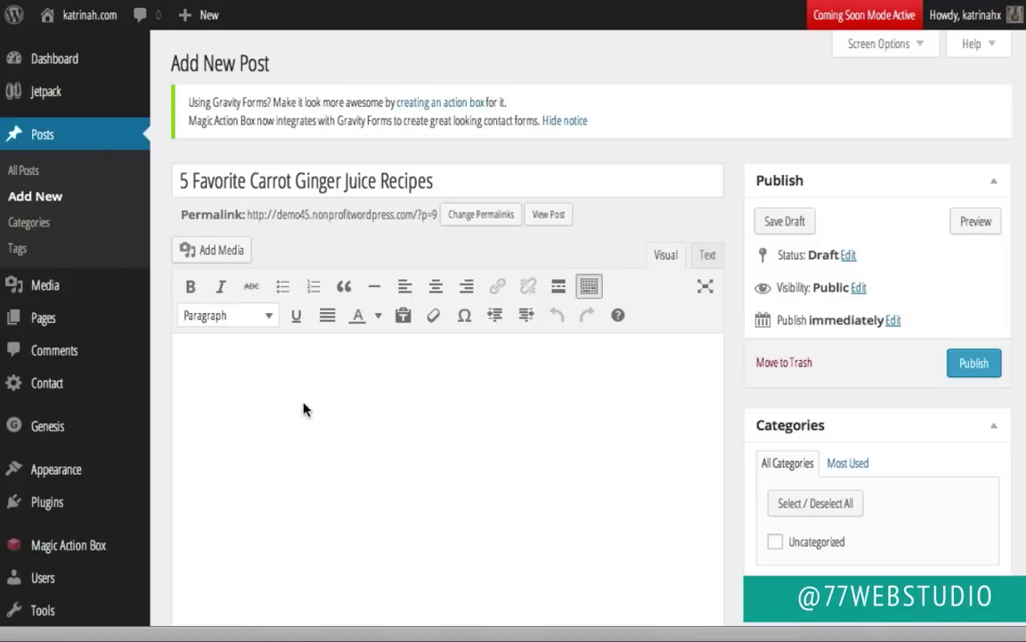
# Step: Paste several sample paragraphs into the empty post body through the Text view, then return to Visual
pyautogui.click(709, 255)
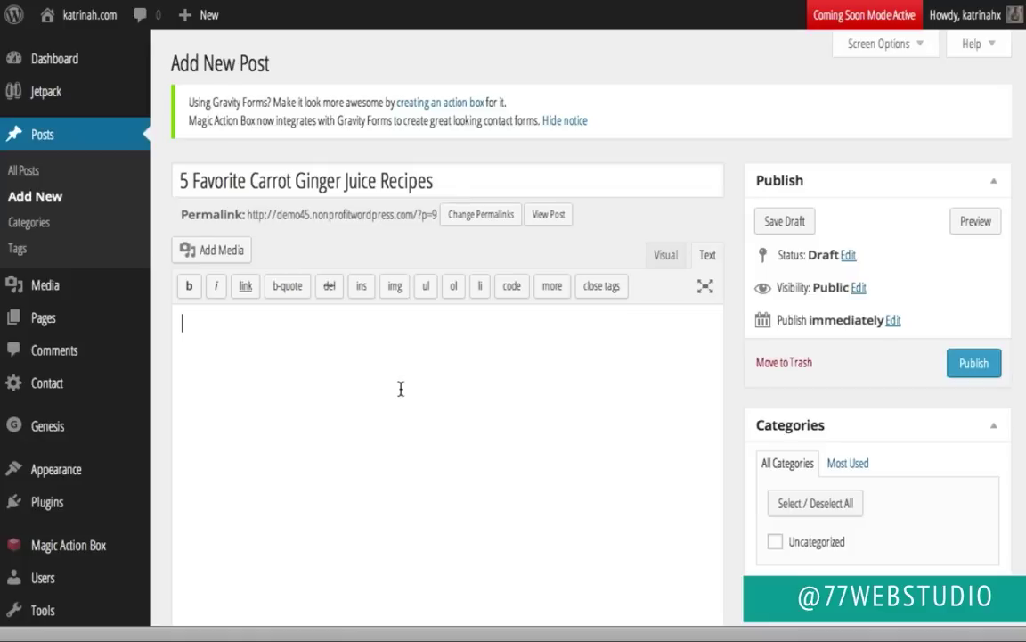
pyautogui.hotkey('ctrl', 'v')
pyautogui.scroll(6, 400, 220)
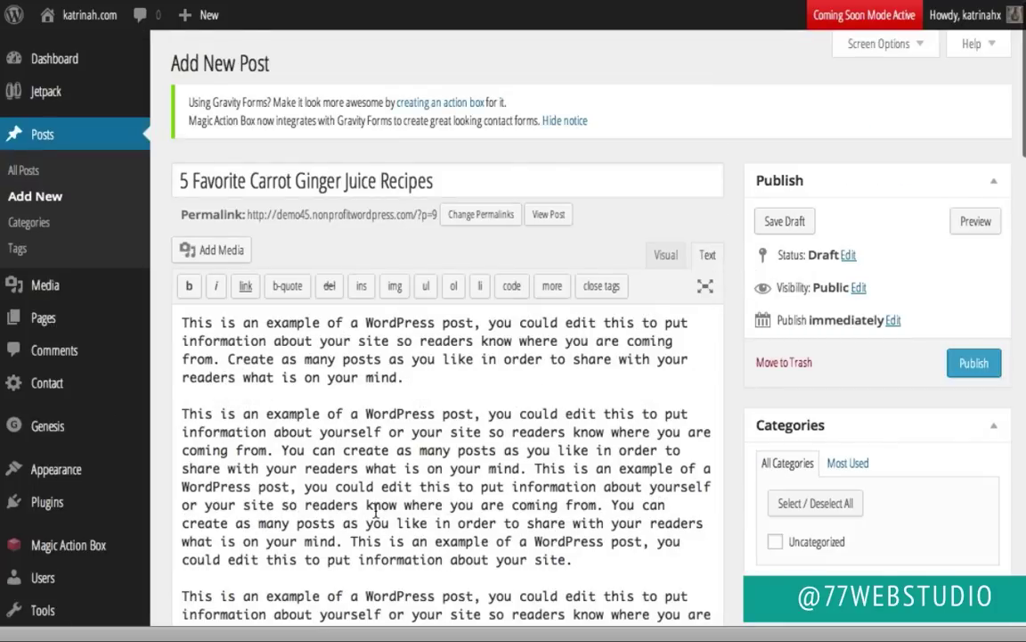
pyautogui.click(665, 257)
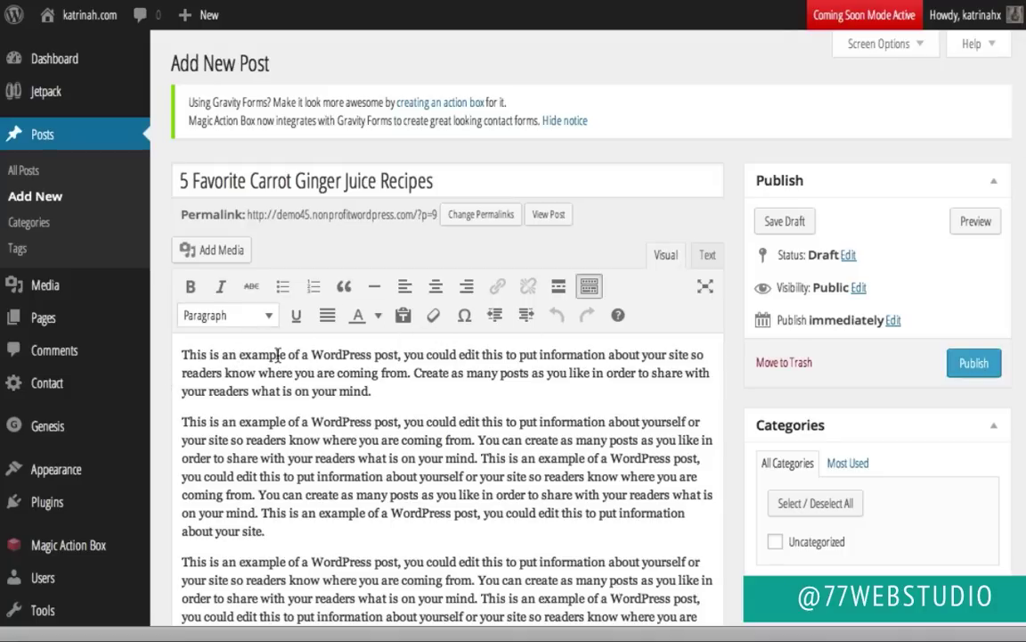
# Step: Make 'This is an example' bold and italic, and check its <strong><em> tags in the Text view
pyautogui.moveTo(286, 354); pyautogui.dragTo(174, 354)
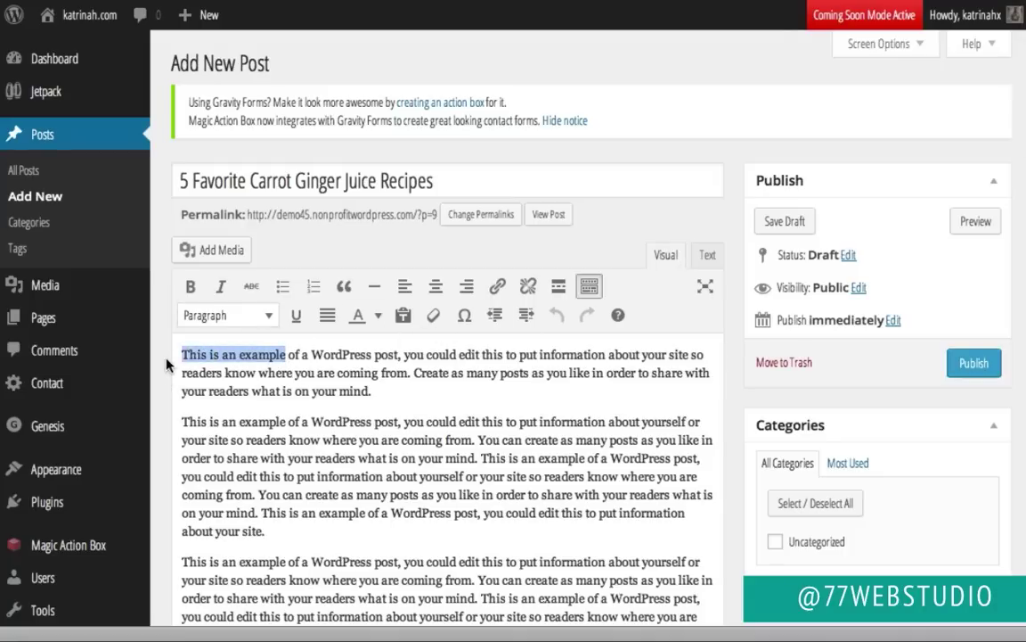
pyautogui.click(190, 289)
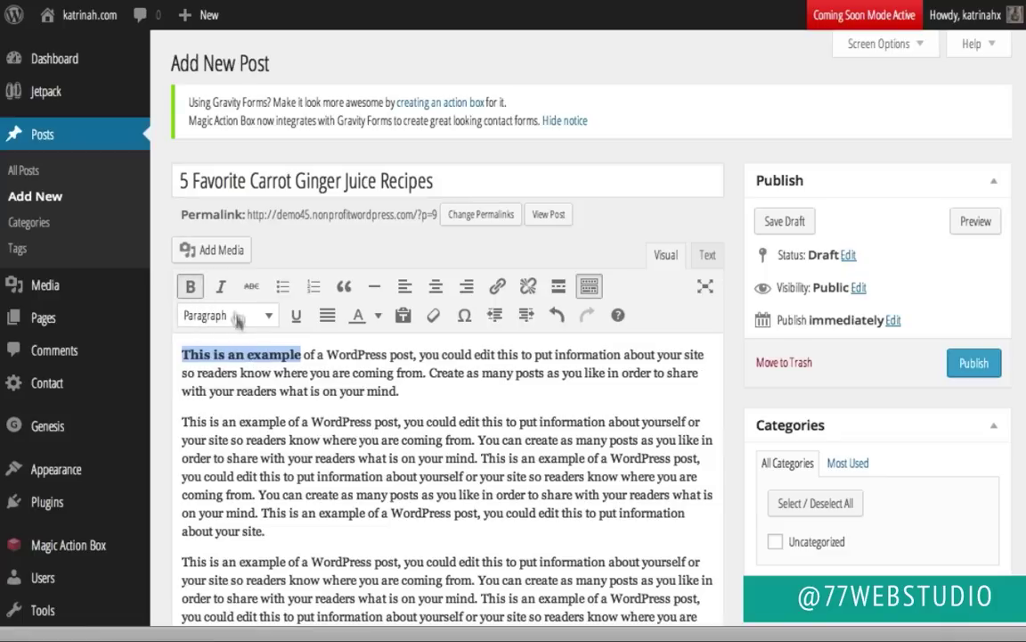
pyautogui.click(222, 287)
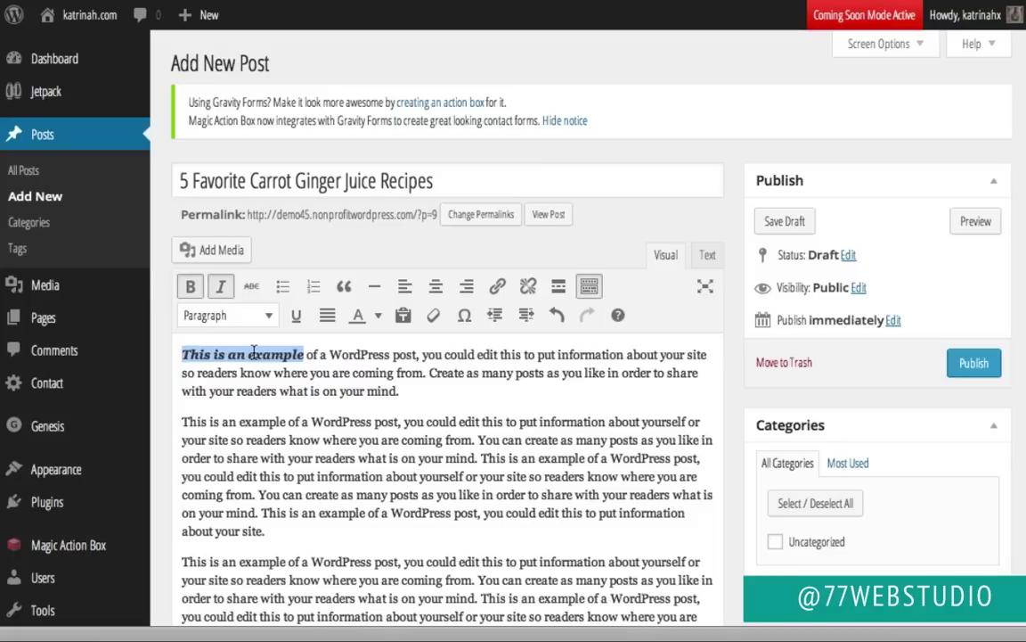
pyautogui.click(708, 257)
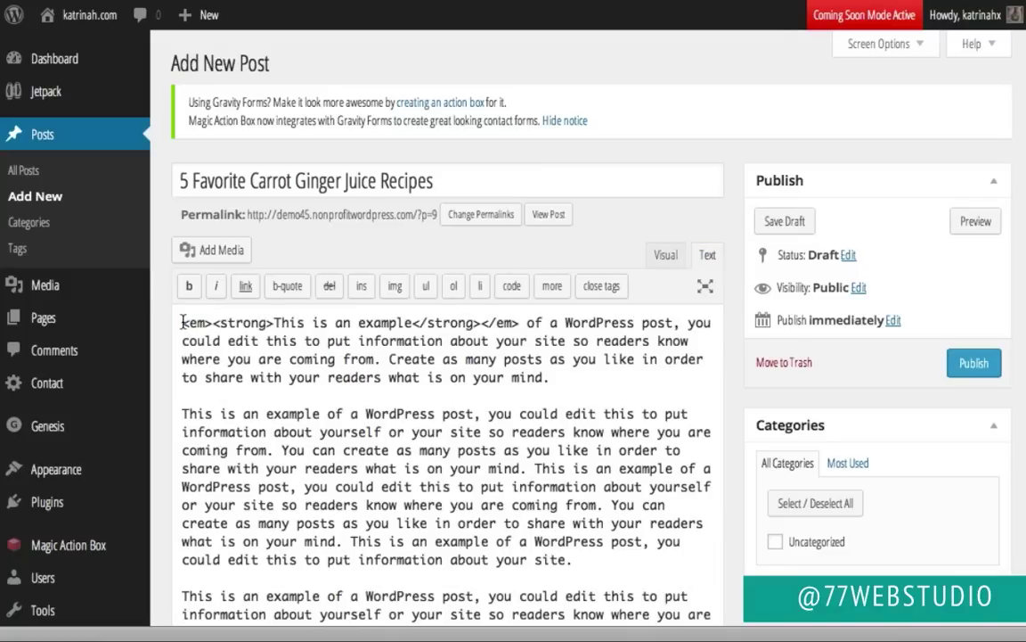
pyautogui.moveTo(182, 321); pyautogui.dragTo(272, 319)
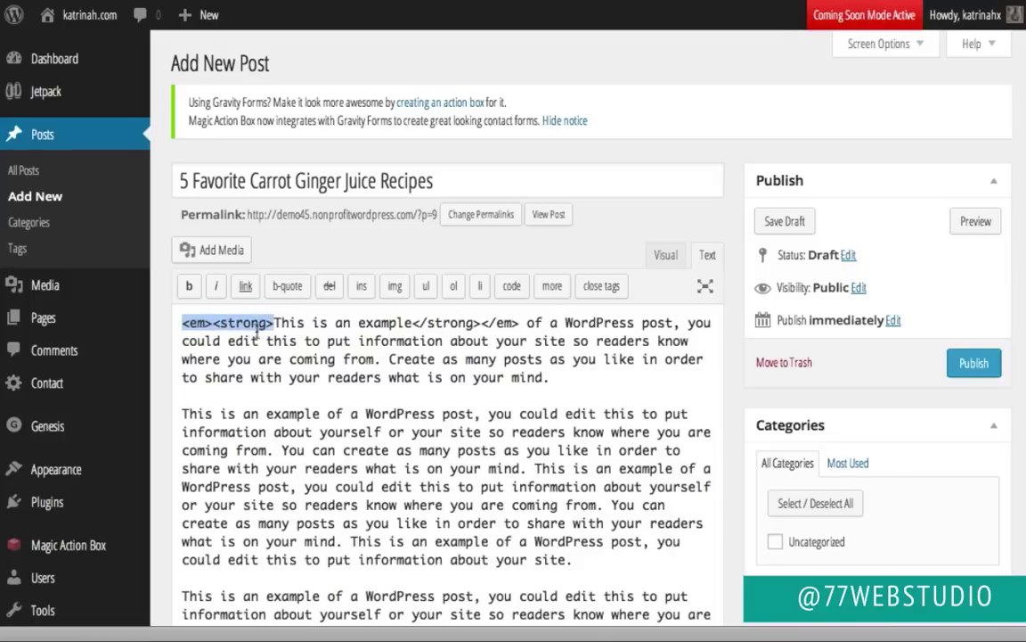
pyautogui.moveTo(414, 323); pyautogui.dragTo(521, 324)
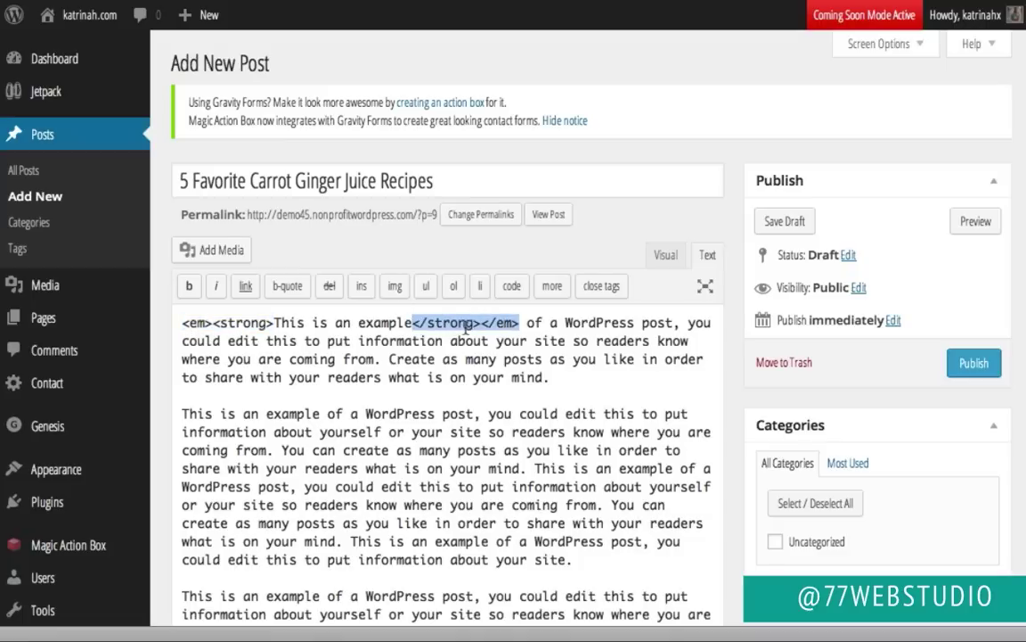
pyautogui.click(666, 255)
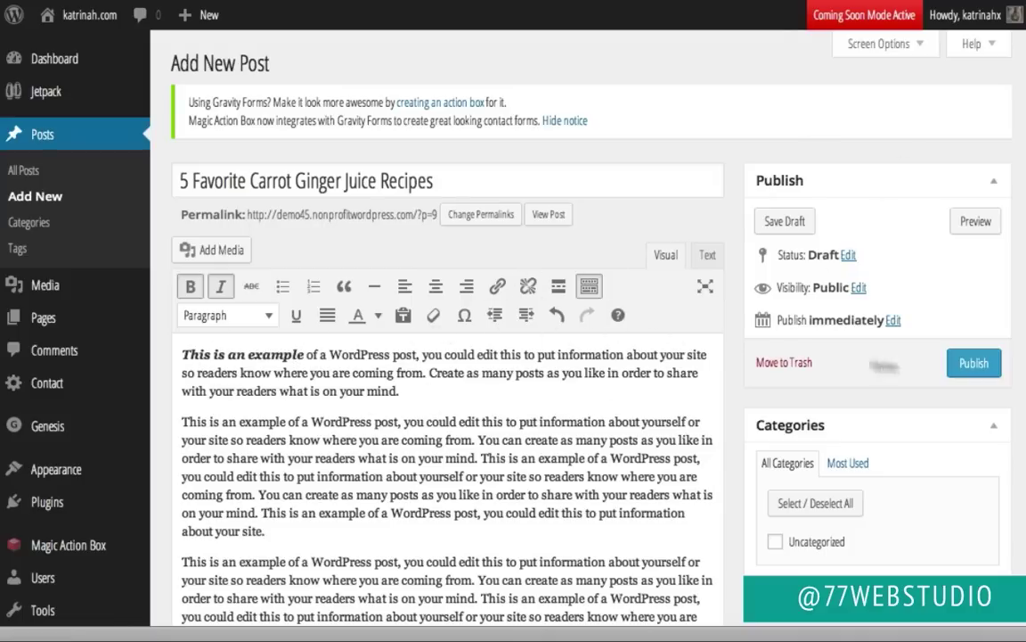
pyautogui.scroll(-2, 871, 457)
# Step: Create a new 'Blog' category and tick it for this post
pyautogui.scroll(-3, 871, 457)
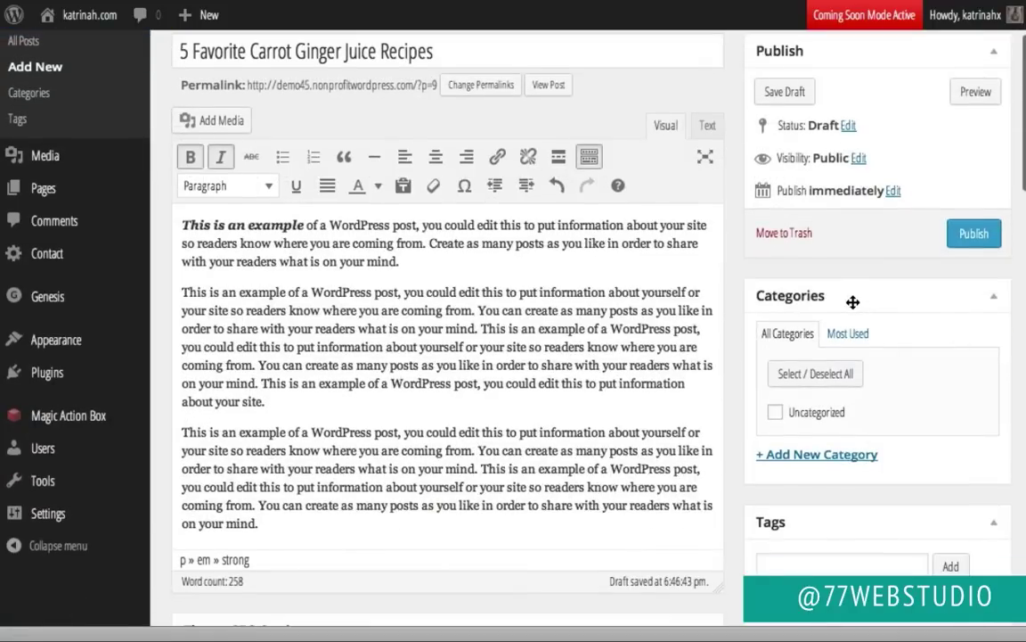
pyautogui.click(811, 456)
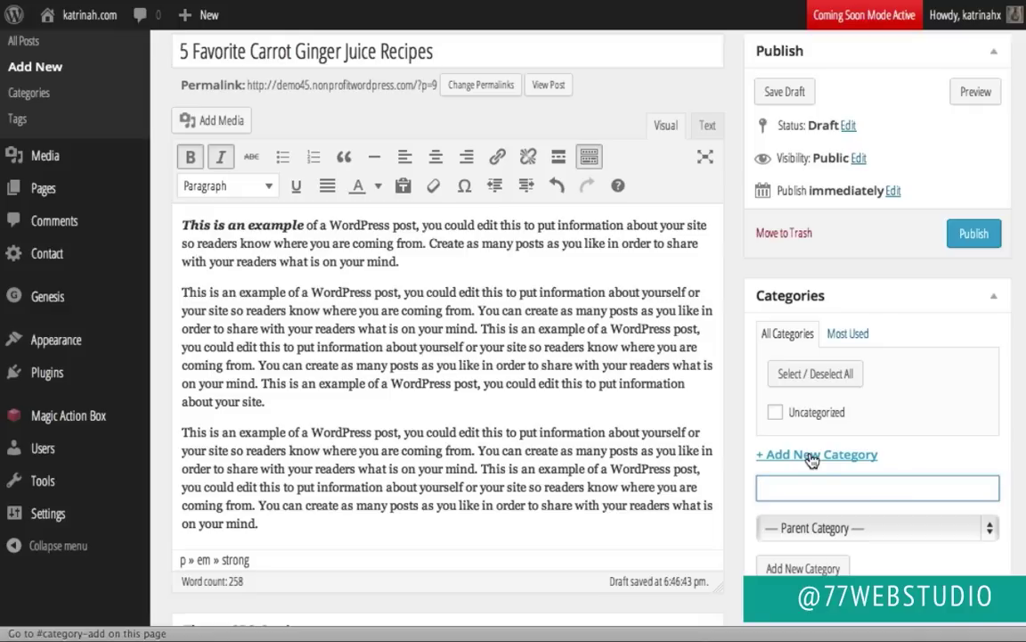
pyautogui.write('Blog')
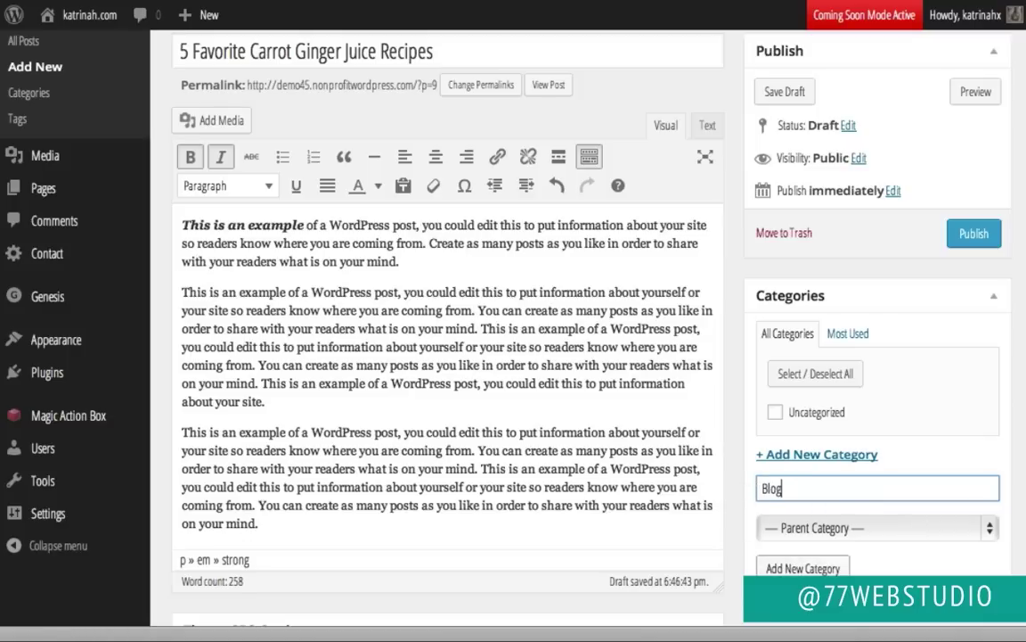
pyautogui.click(818, 568)
pyautogui.scroll(3, 802, 455)
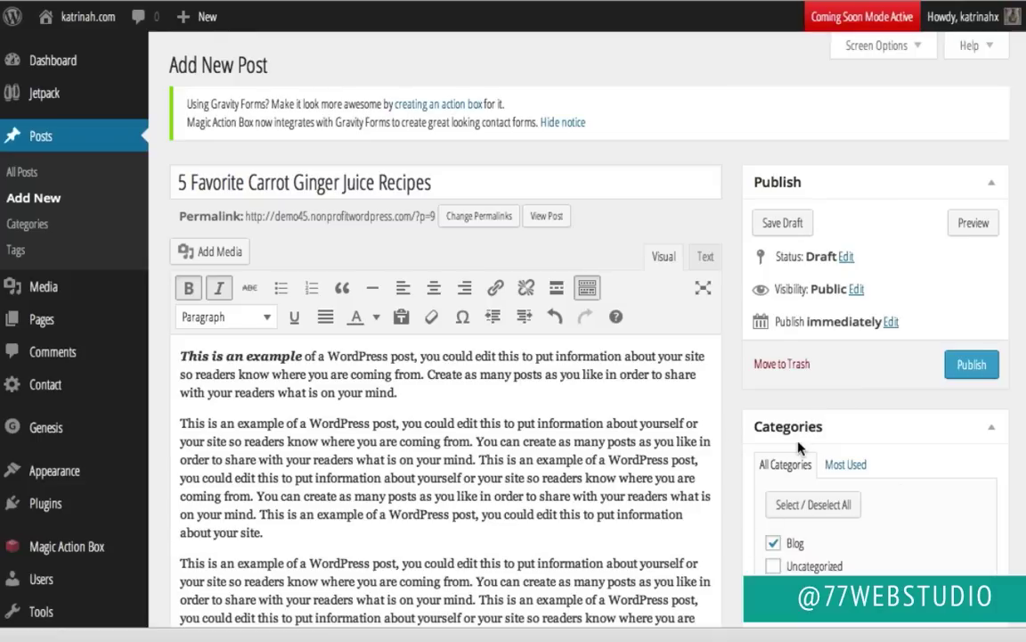
# Step: Add the tags Recipes, Carrot and Ginger to the post
pyautogui.scroll(-4, 799, 448)
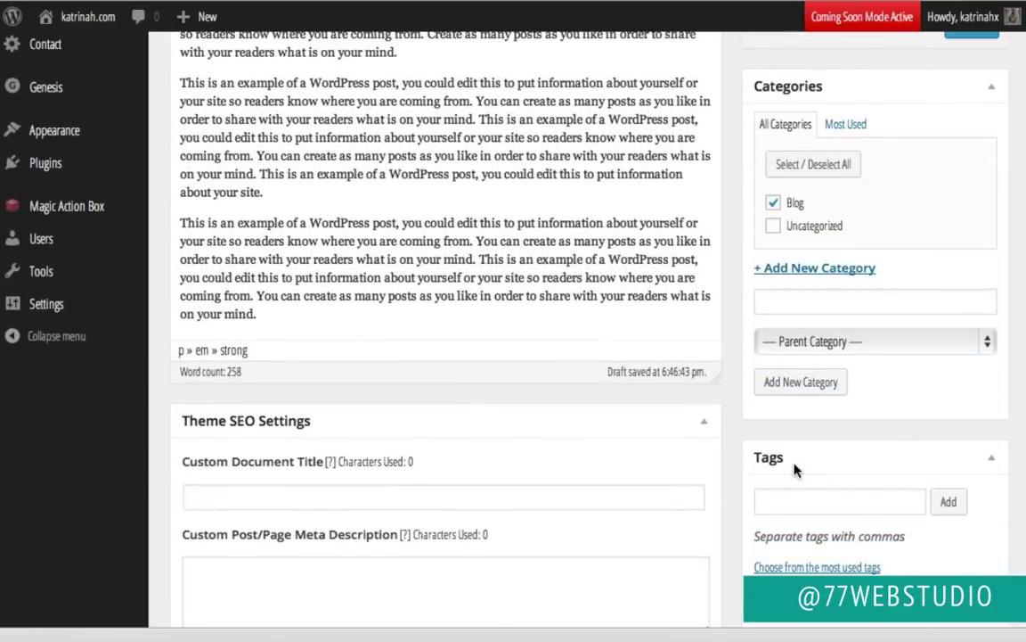
pyautogui.scroll(-1, 807, 462)
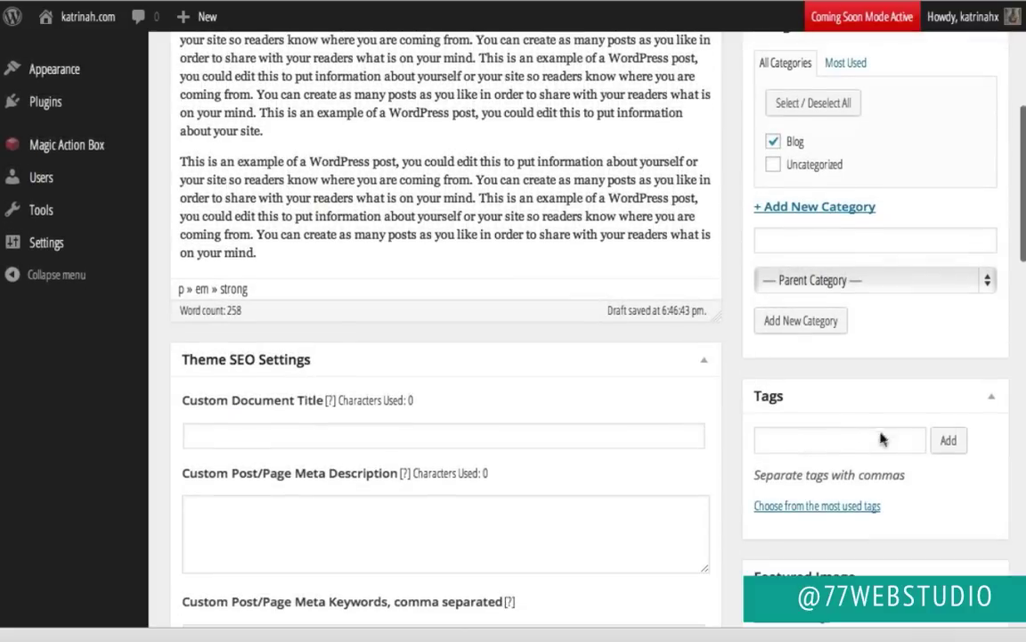
pyautogui.click(776, 445)
pyautogui.write('Recipes,')
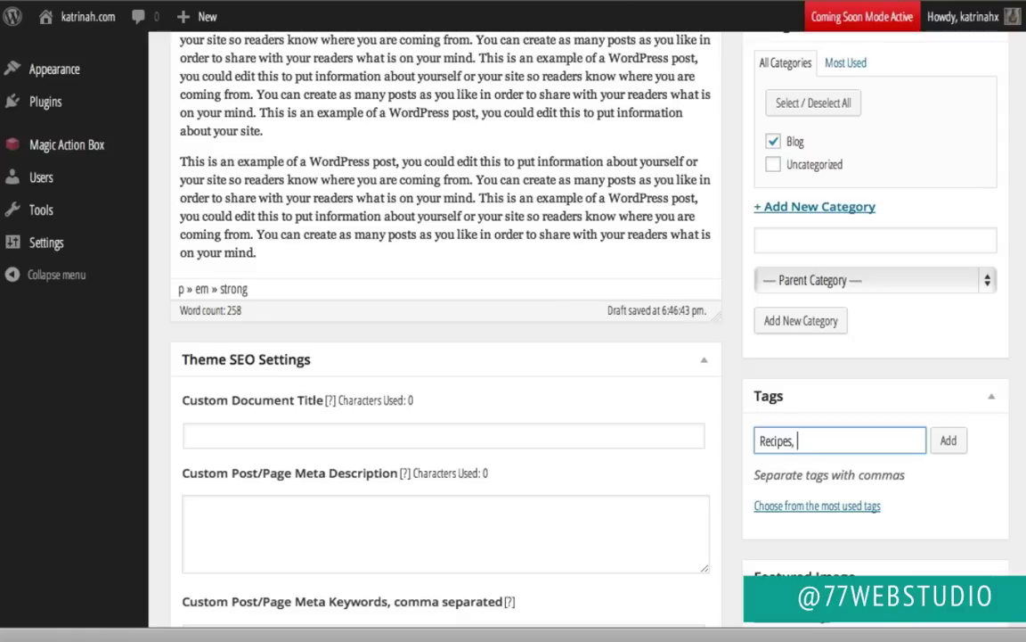
pyautogui.write('Carrot, Ging')
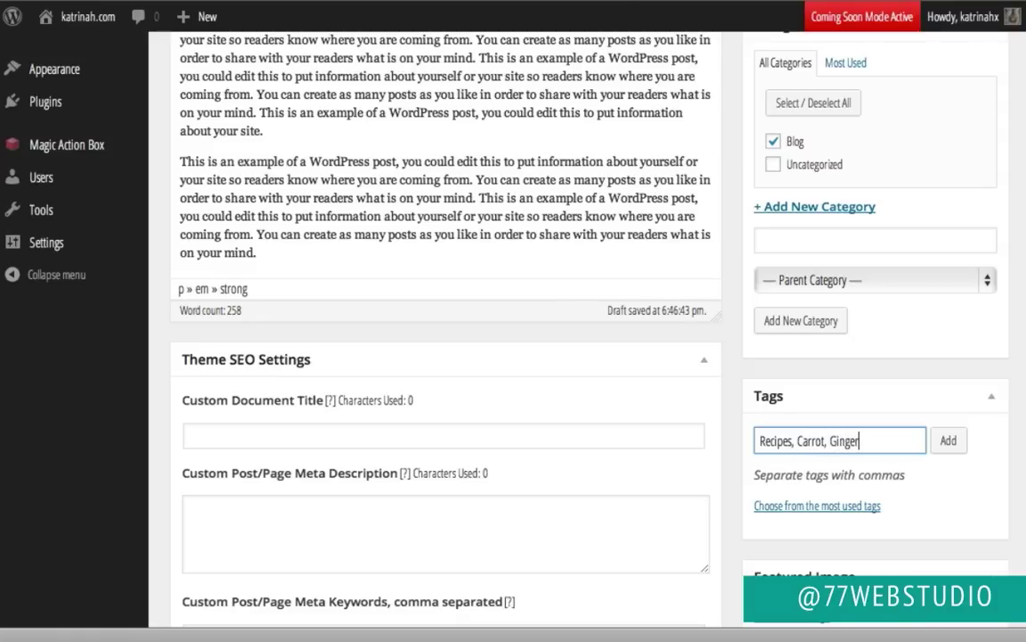
pyautogui.write('er')
pyautogui.click(949, 443)
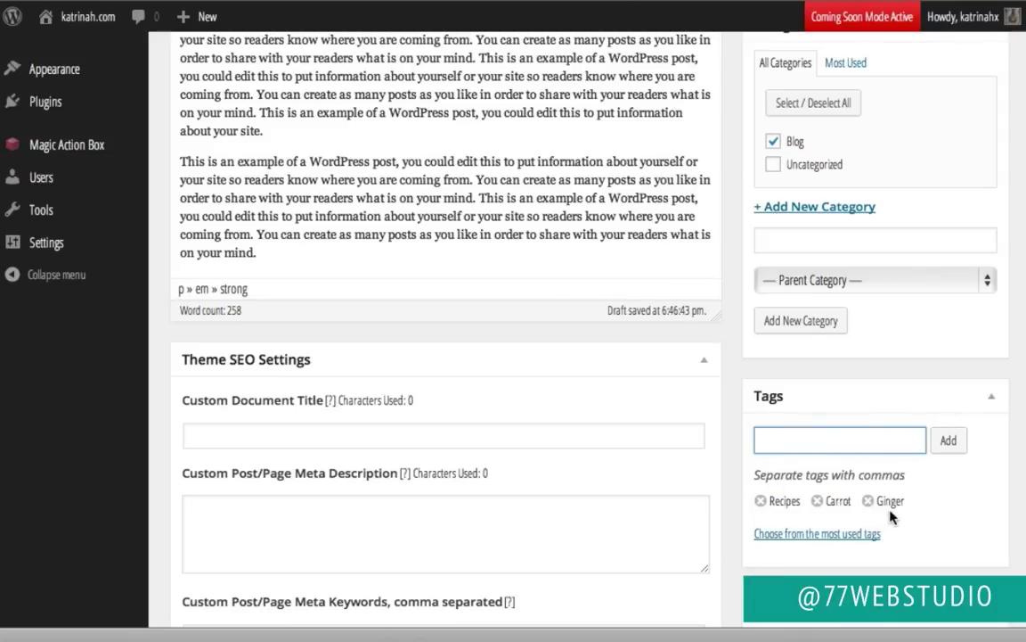
pyautogui.scroll(5, 859, 365)
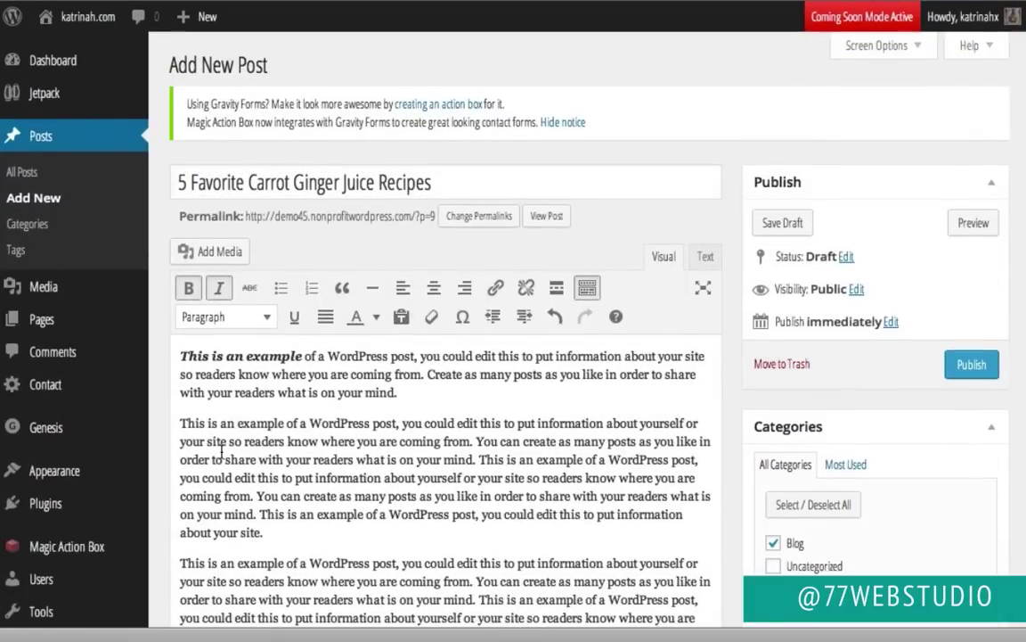
# Step: Upload carrot-ginger.jpg from the demo-images folder to insert at the start of the post
pyautogui.click(183, 357)
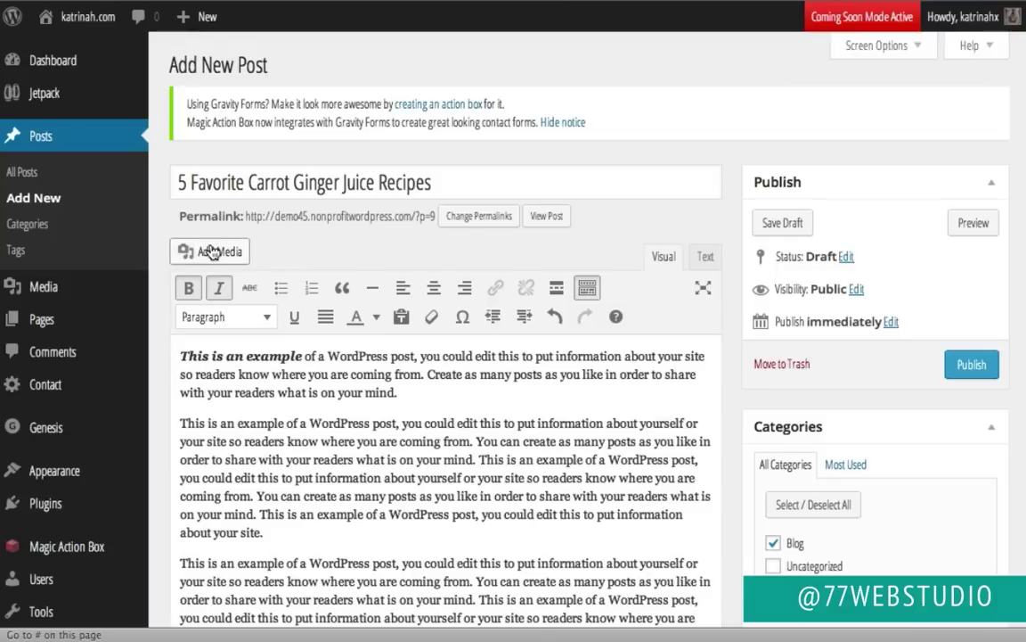
pyautogui.click(211, 253)
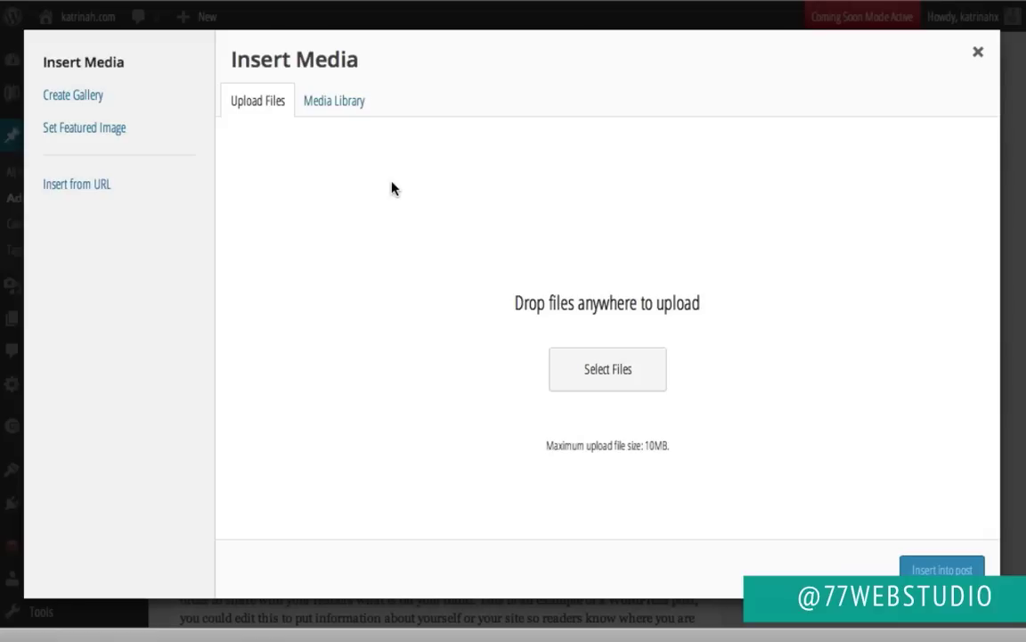
pyautogui.click(341, 100)
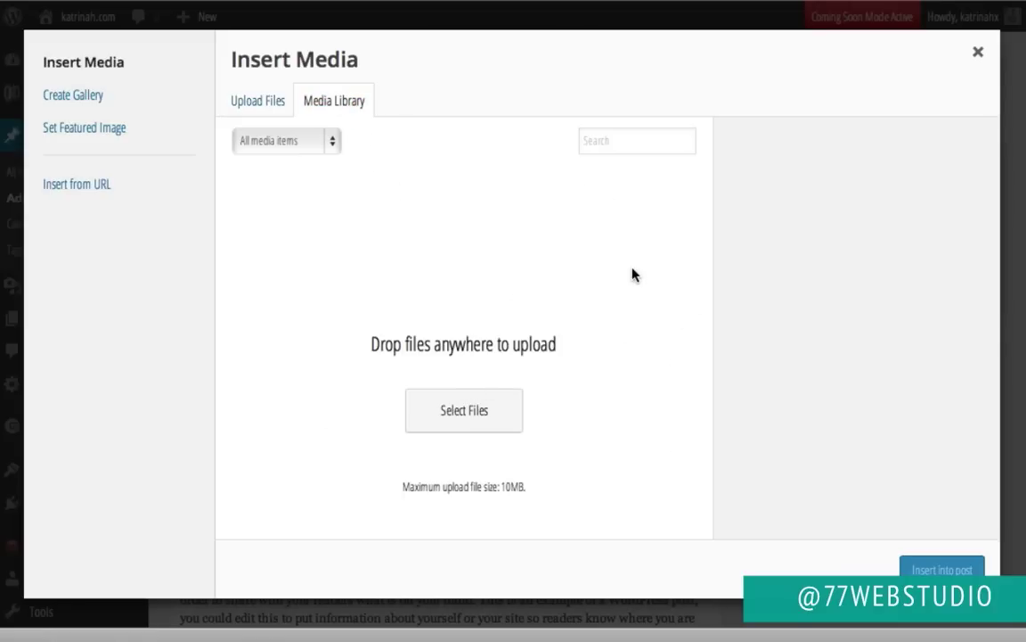
pyautogui.click(258, 104)
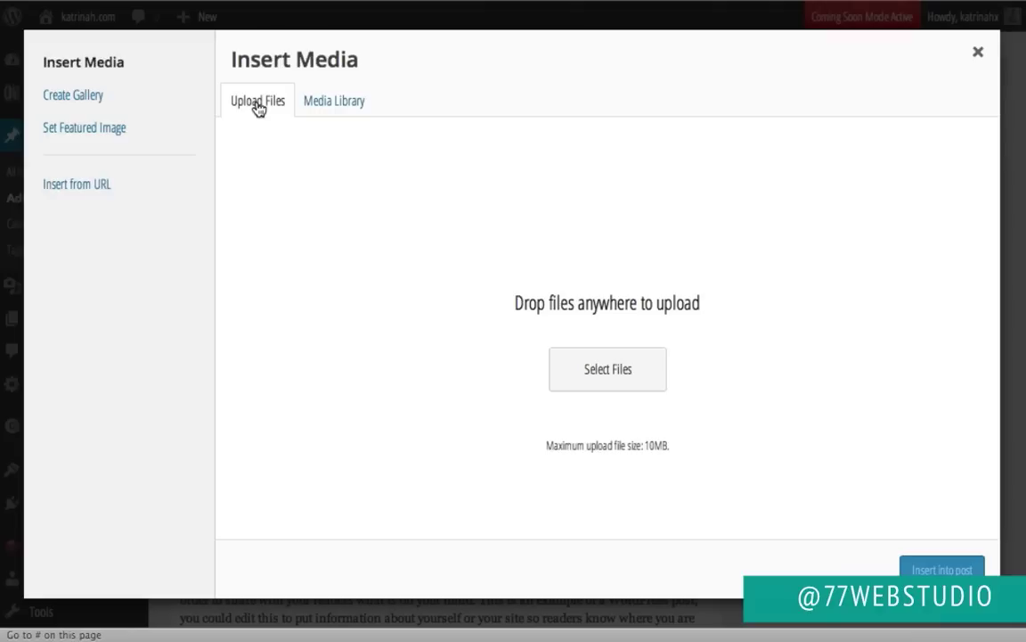
pyautogui.click(601, 363)
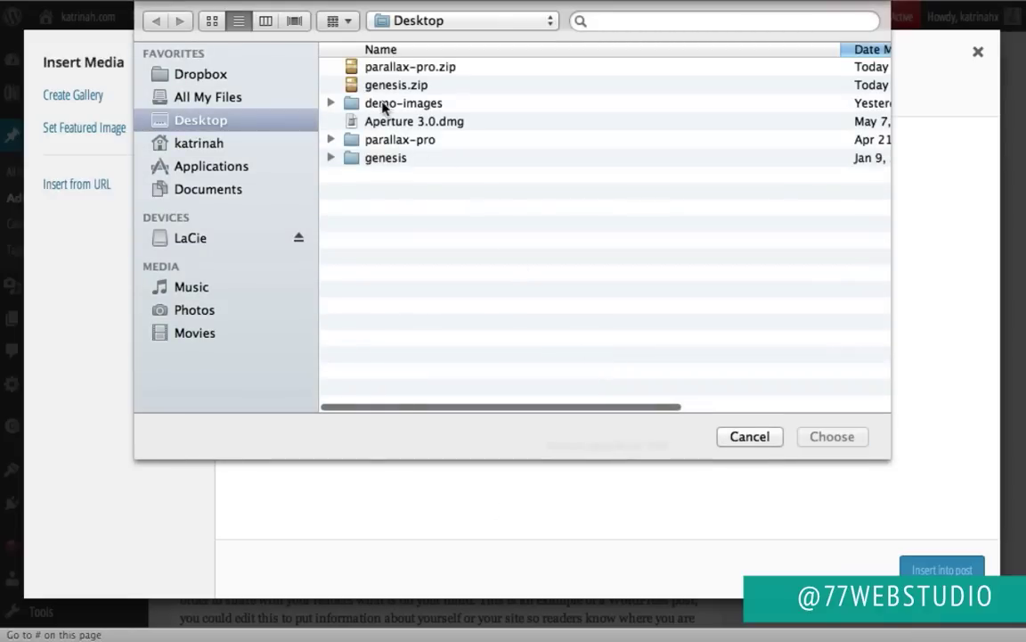
pyautogui.doubleClick(384, 103)
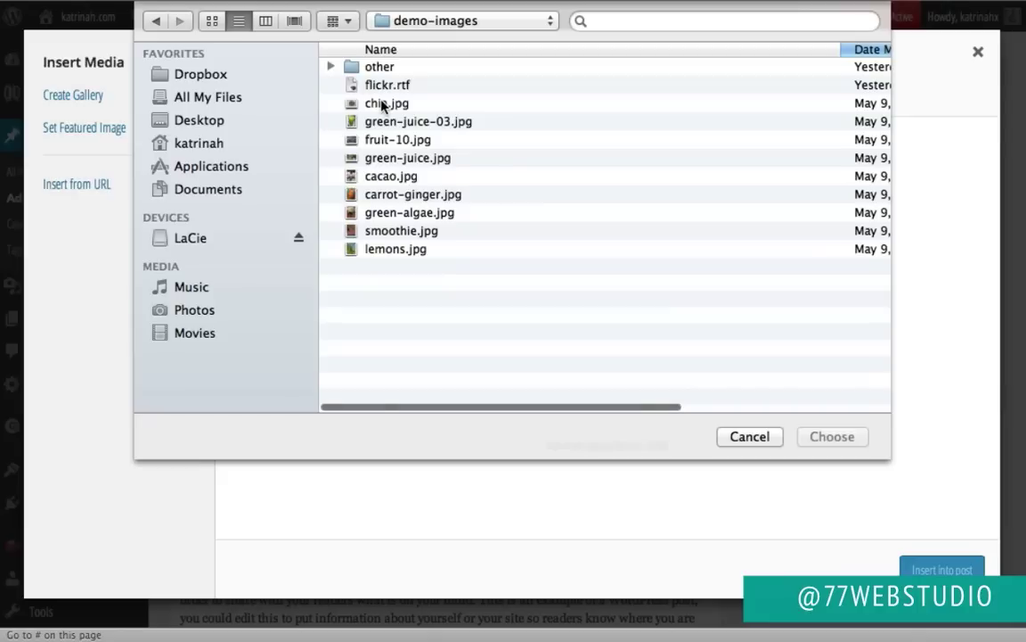
pyautogui.click(392, 196)
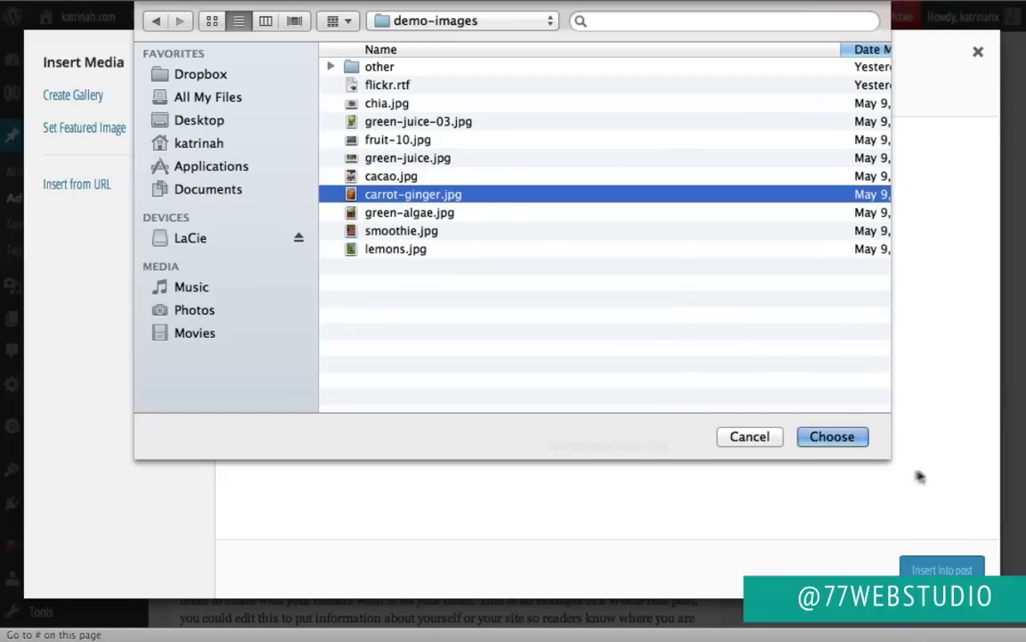
pyautogui.click(846, 441)
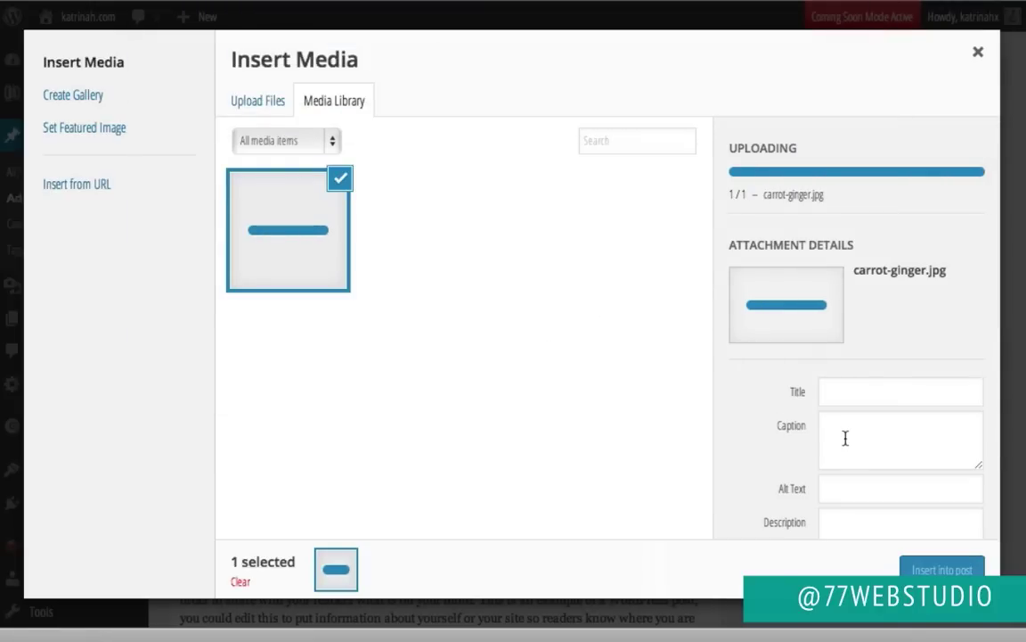
# Step: Set the photo's insert options to Left alignment, link None, and Full Size – 480 × 640
pyautogui.scroll(-3, 847, 441)
pyautogui.scroll(3, 787, 222)
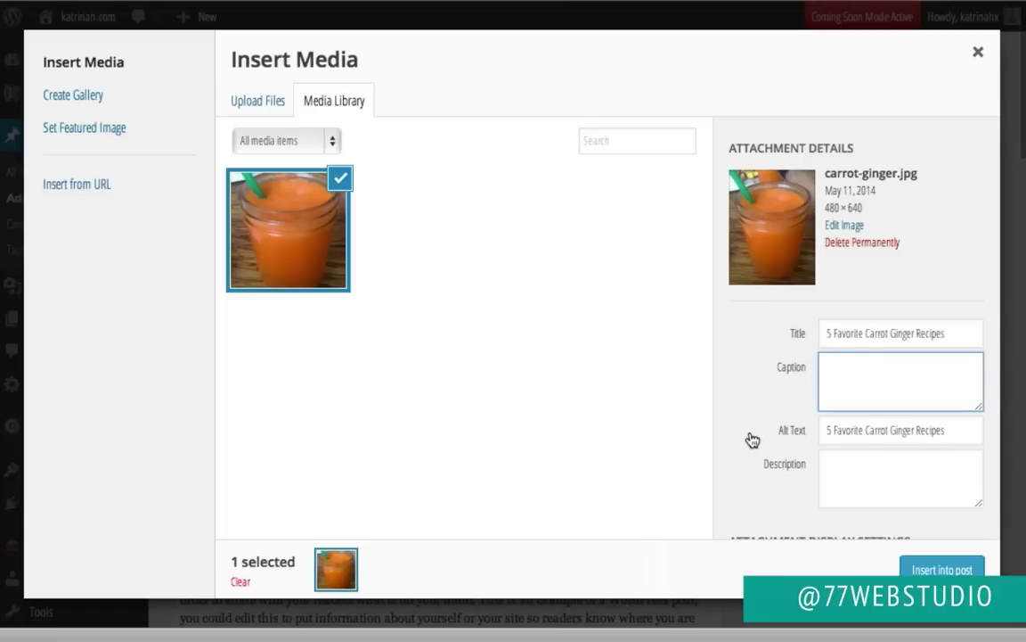
pyautogui.scroll(-2, 753, 439)
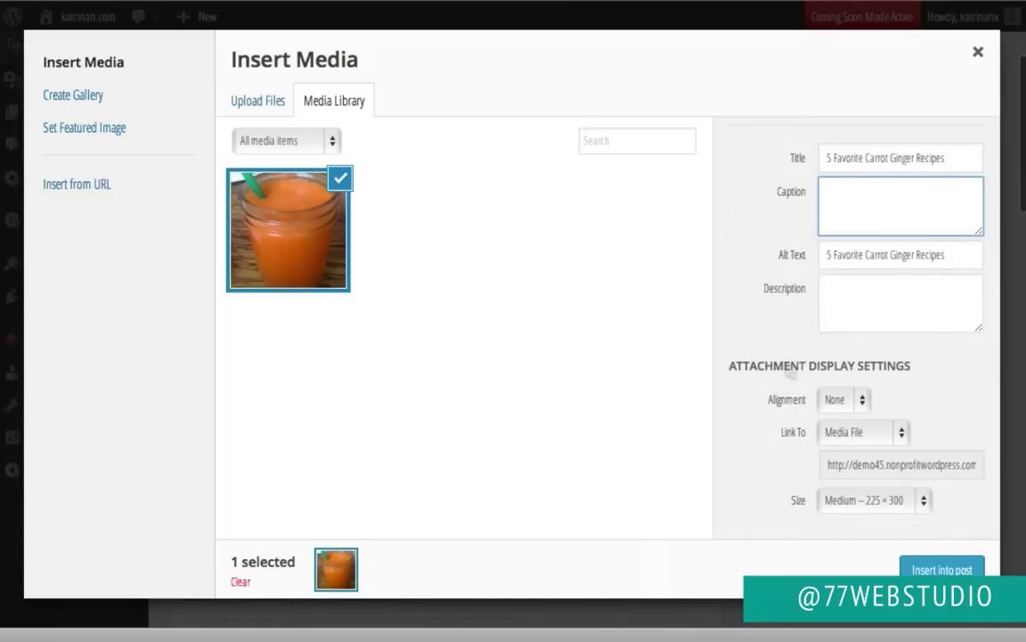
pyautogui.click(838, 401)
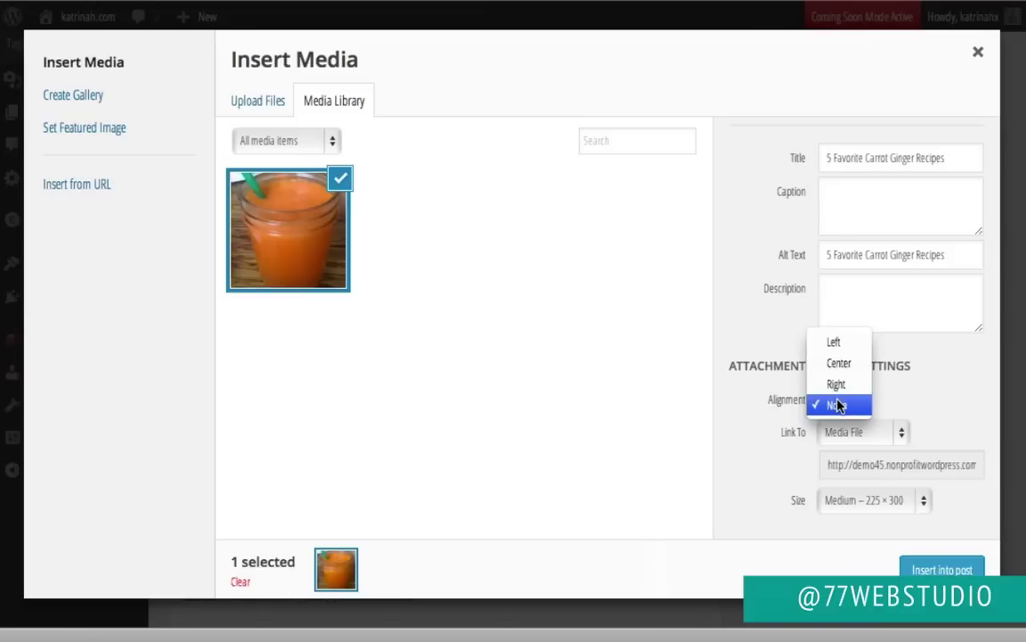
pyautogui.click(834, 344)
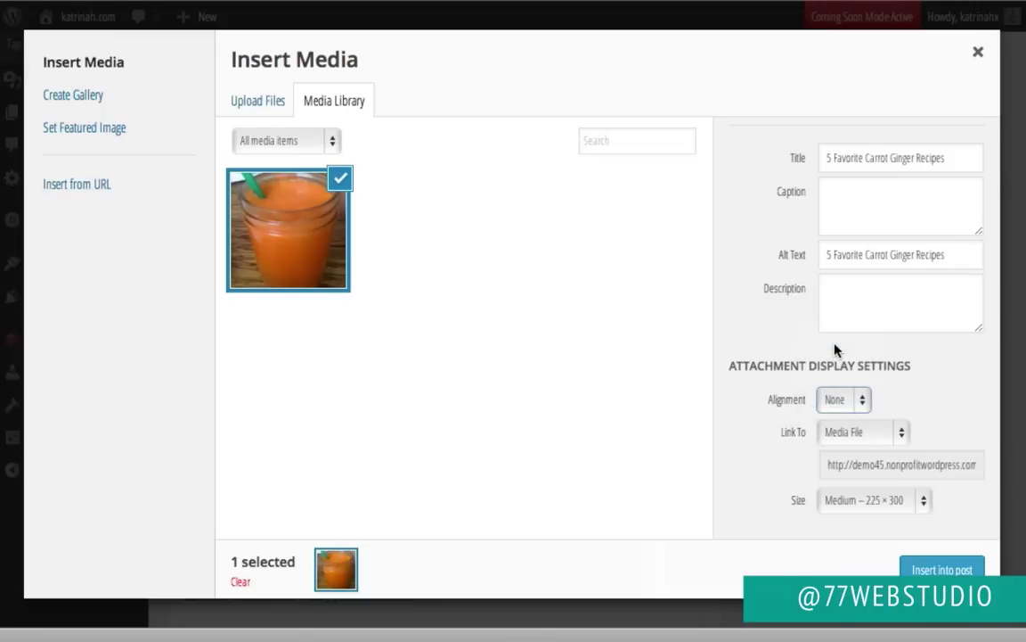
pyautogui.click(843, 433)
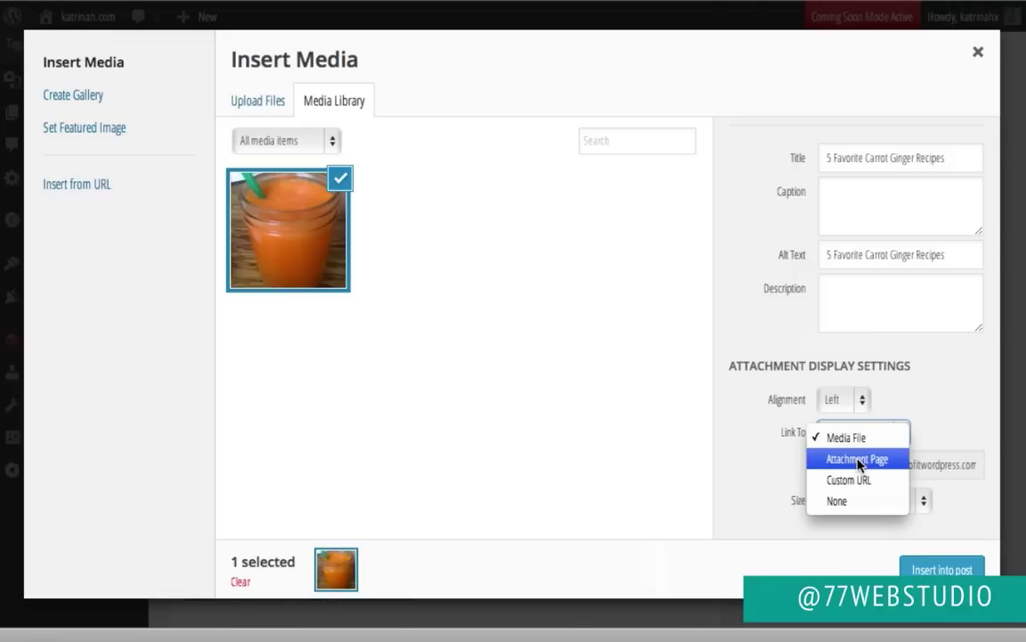
pyautogui.click(837, 501)
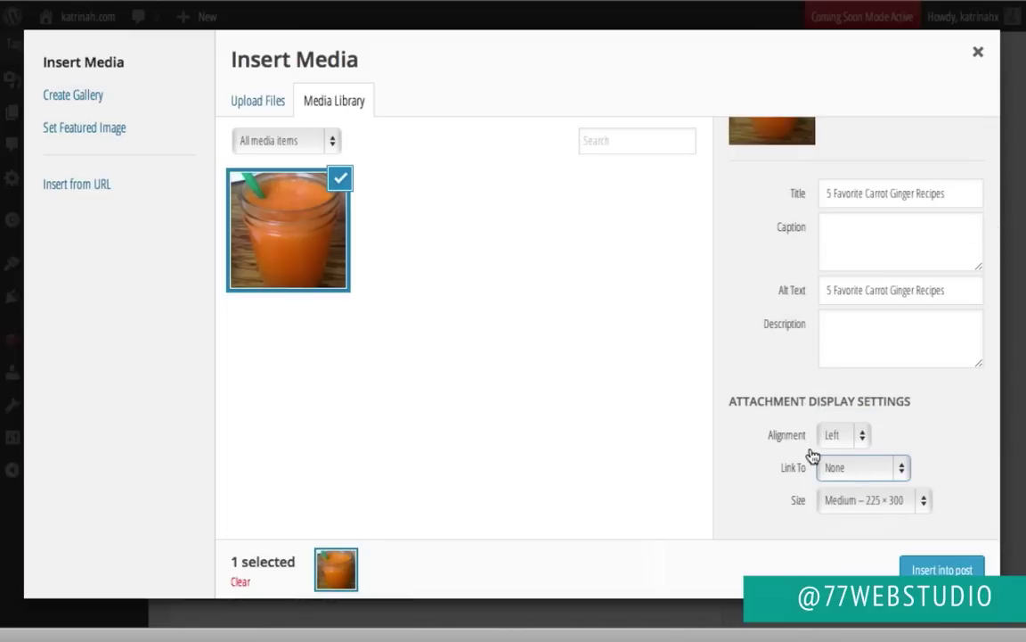
pyautogui.click(837, 505)
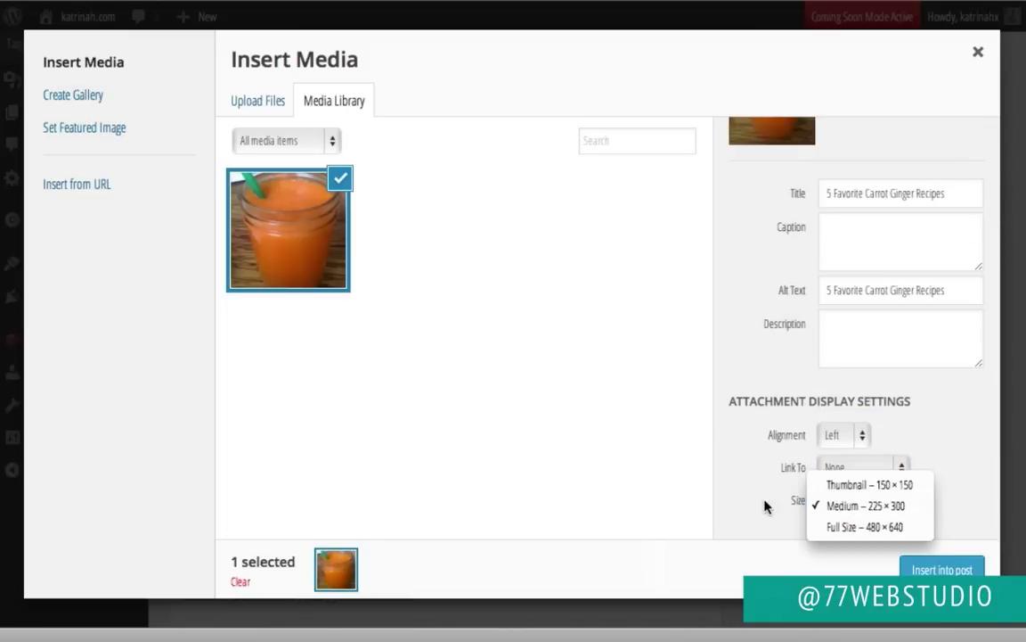
pyautogui.click(842, 529)
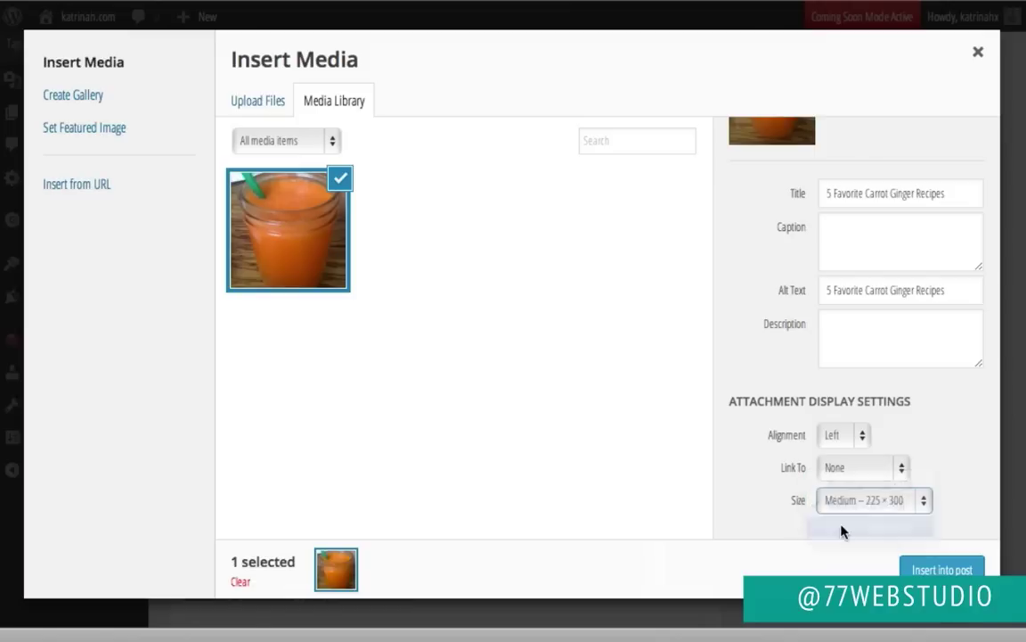
# Step: Insert the carrot juice photo into the post and review it beside the body text
pyautogui.click(943, 570)
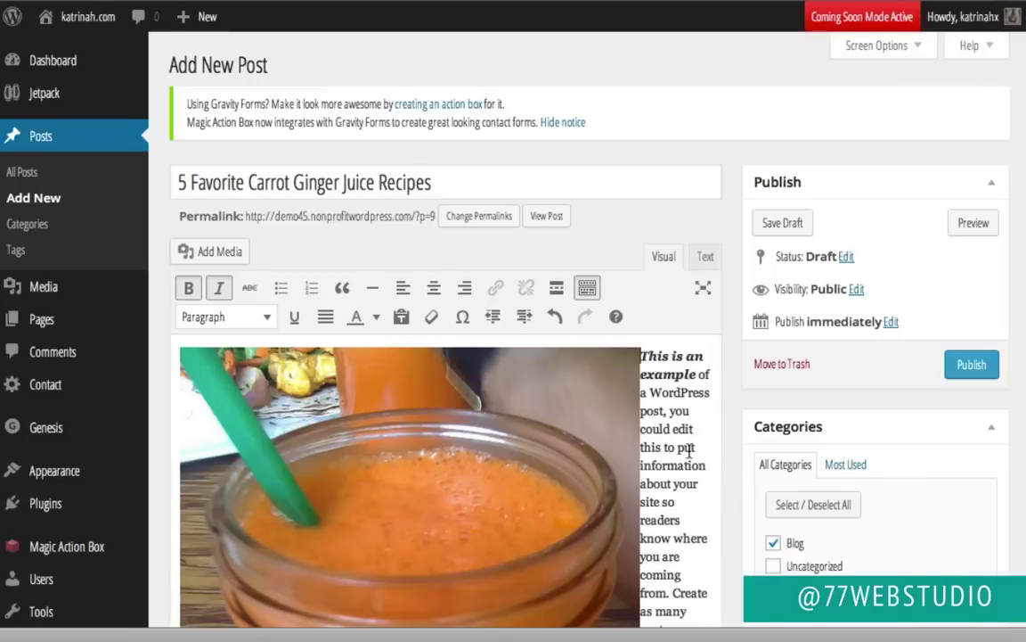
pyautogui.scroll(-3, 687, 450)
pyautogui.scroll(1, 677, 446)
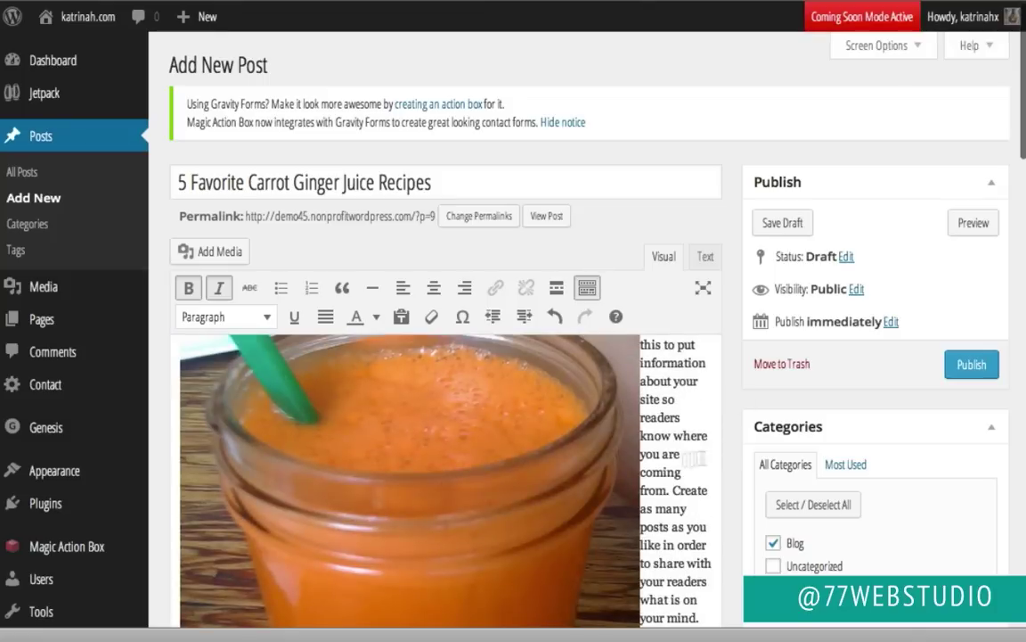
pyautogui.scroll(-5, 736, 427)
pyautogui.scroll(-5, 736, 427)
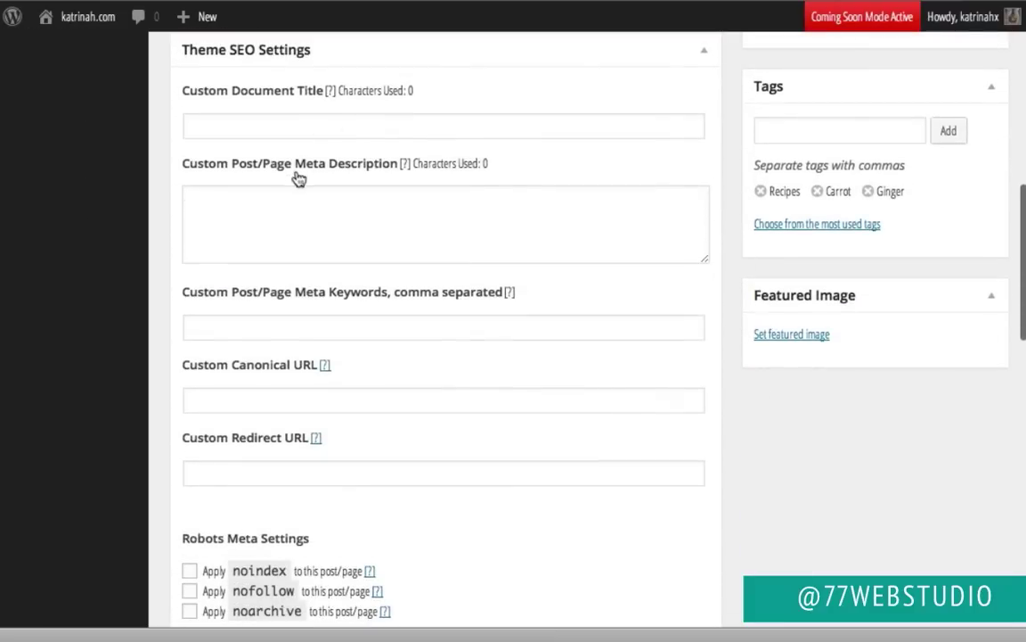
pyautogui.scroll(2, 300, 180)
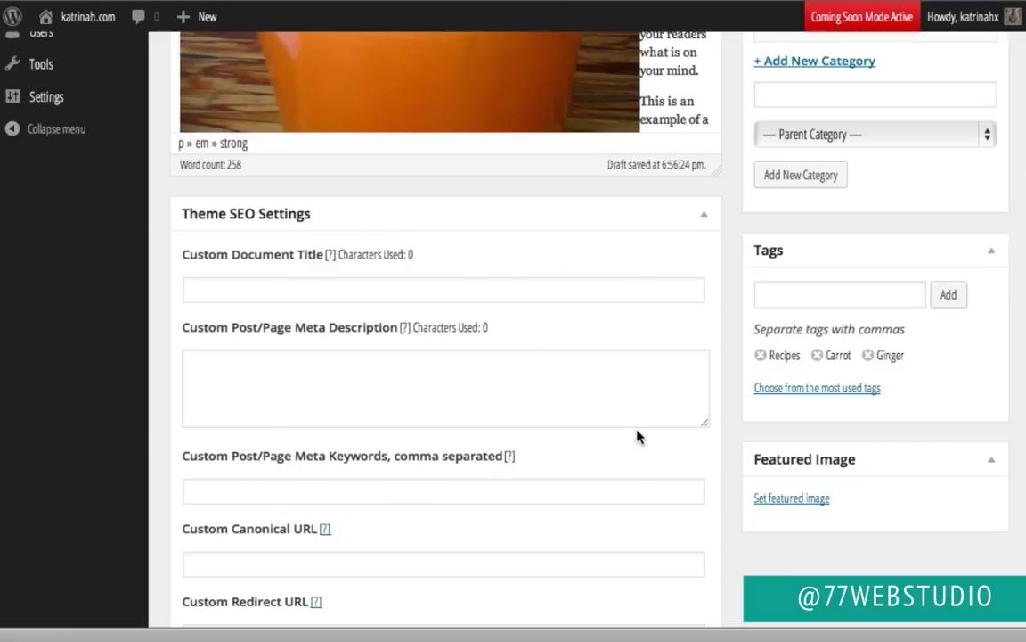
# Step: Give the post the Full Width Content layout and keep the action box on Use Default
pyautogui.scroll(-3, 732, 355)
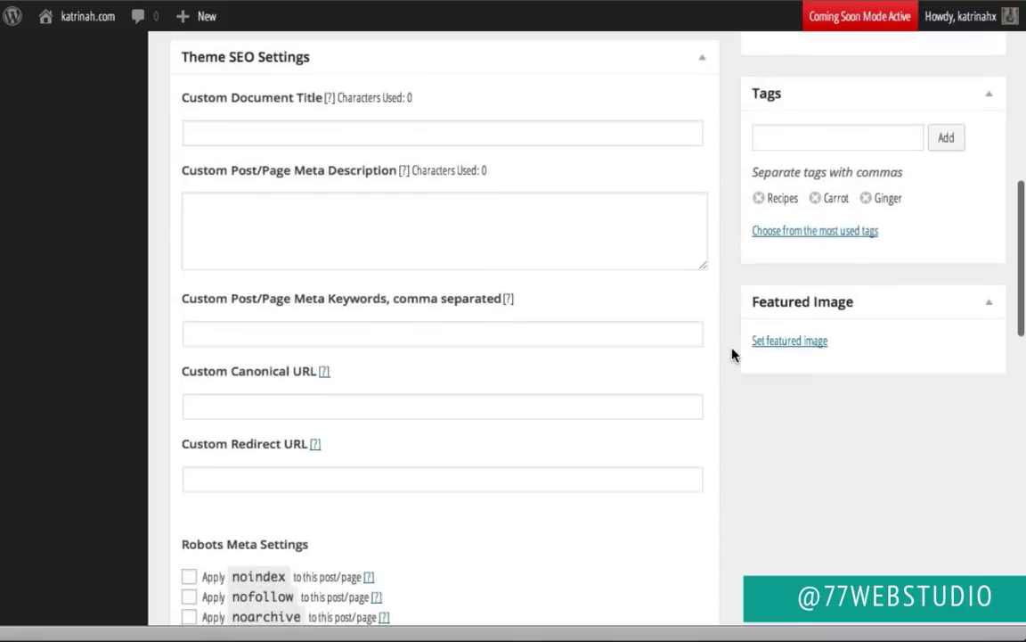
pyautogui.scroll(-5, 732, 355)
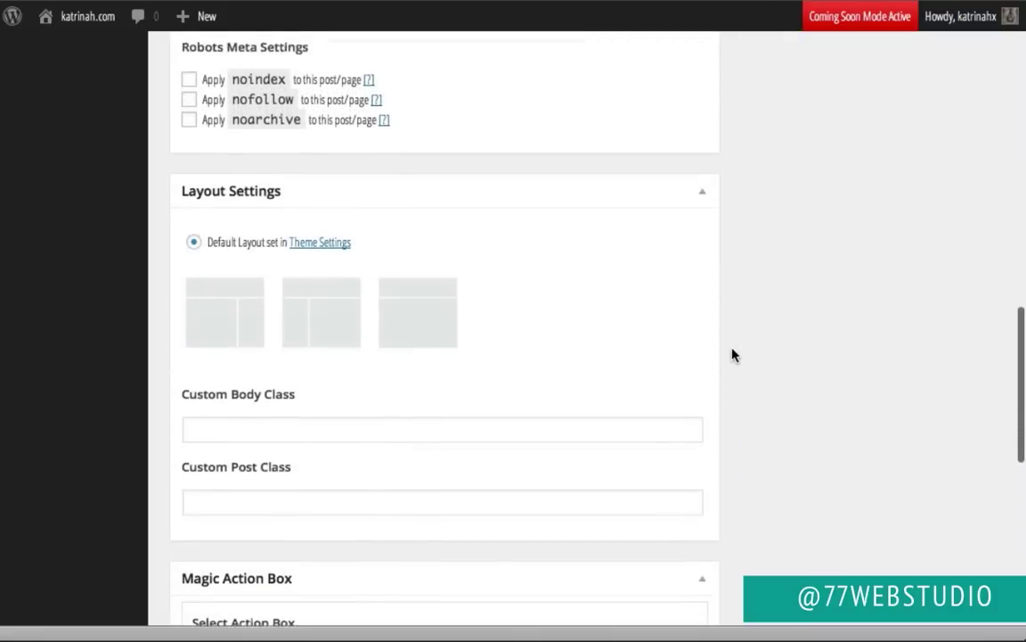
pyautogui.scroll(-1, 732, 355)
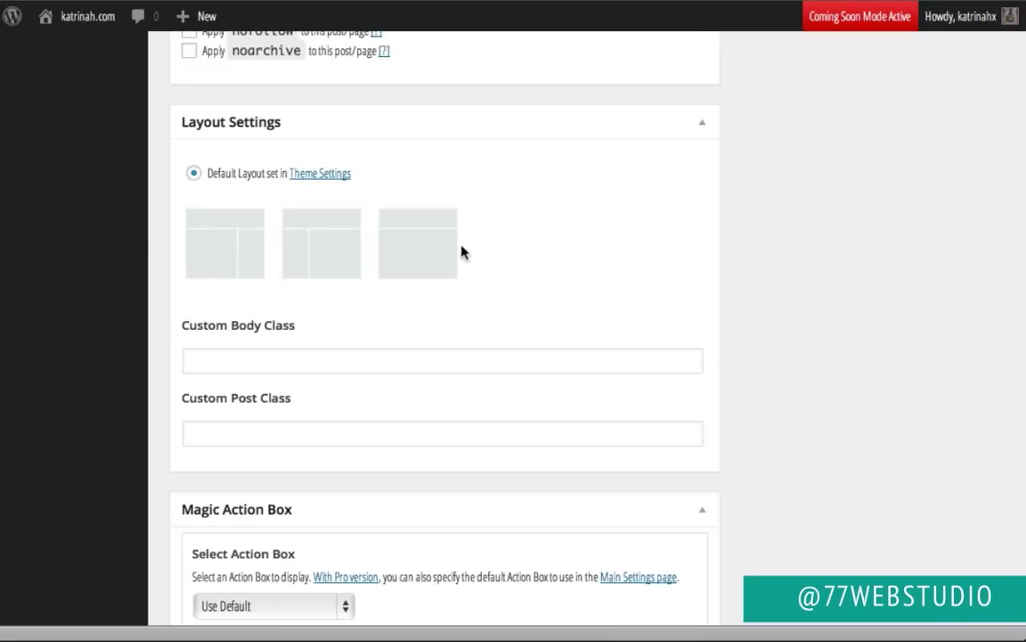
pyautogui.click(414, 242)
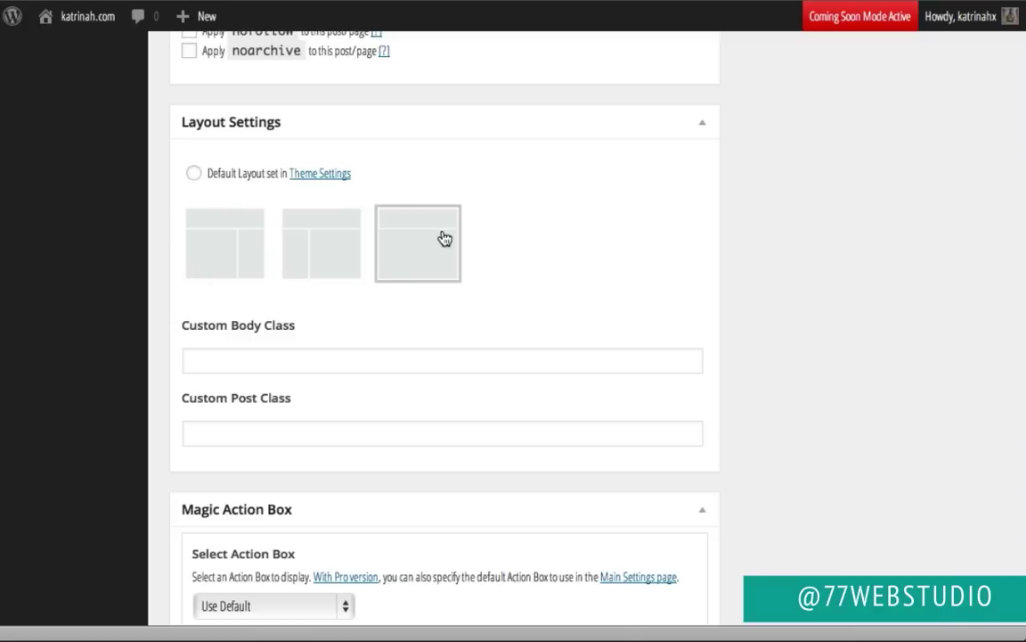
pyautogui.scroll(-5, 634, 267)
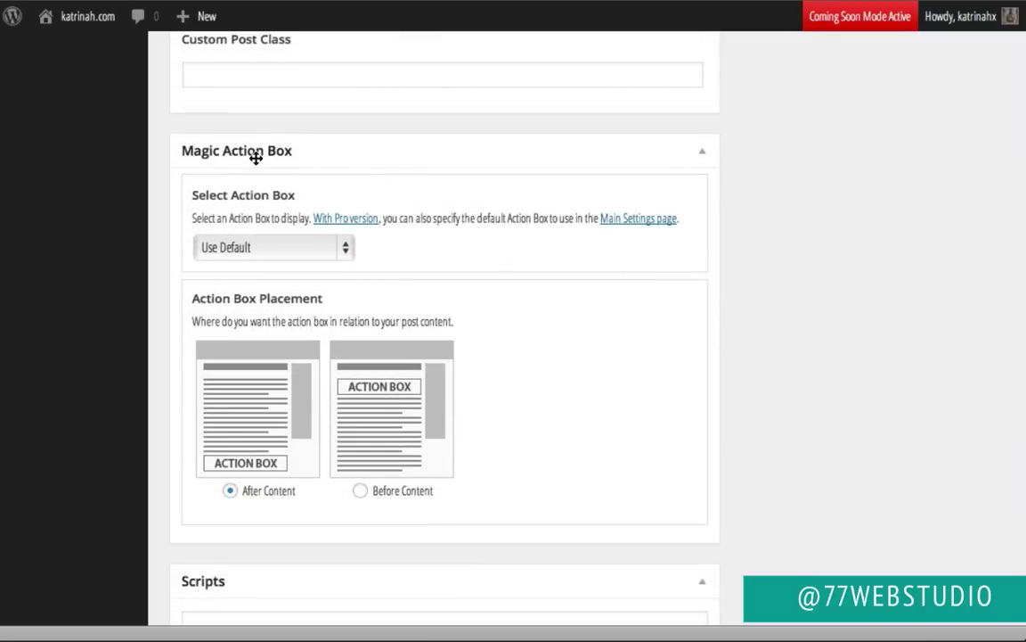
pyautogui.click(244, 248)
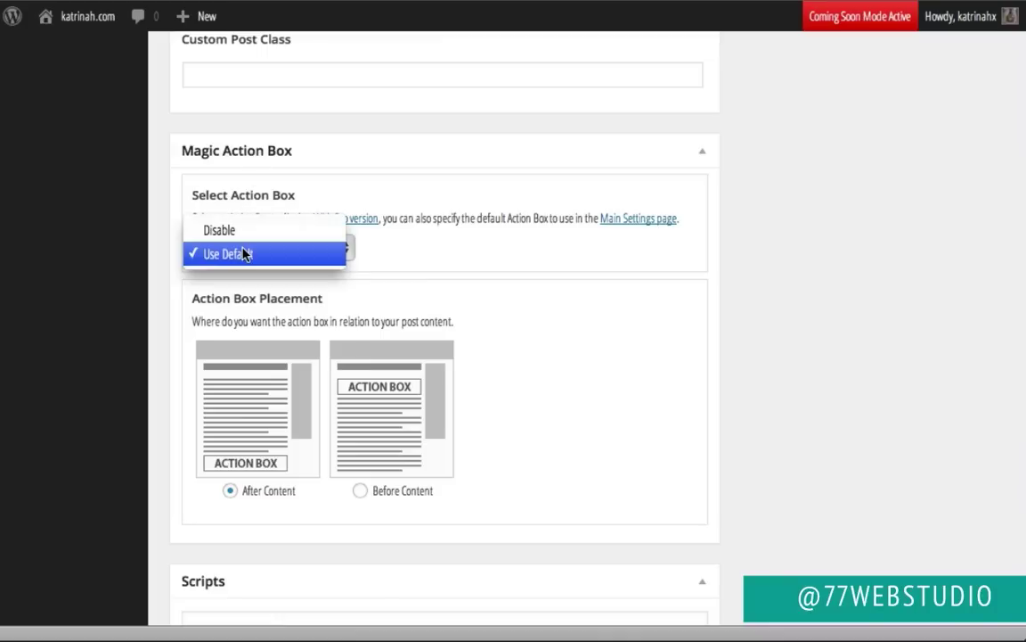
pyautogui.click(244, 254)
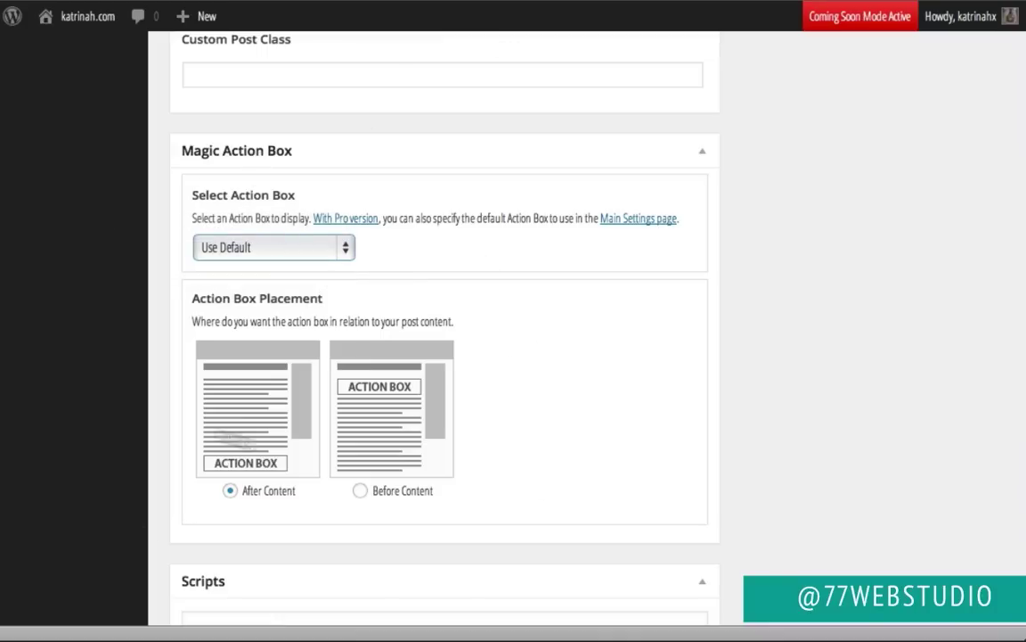
pyautogui.scroll(-5, 561, 421)
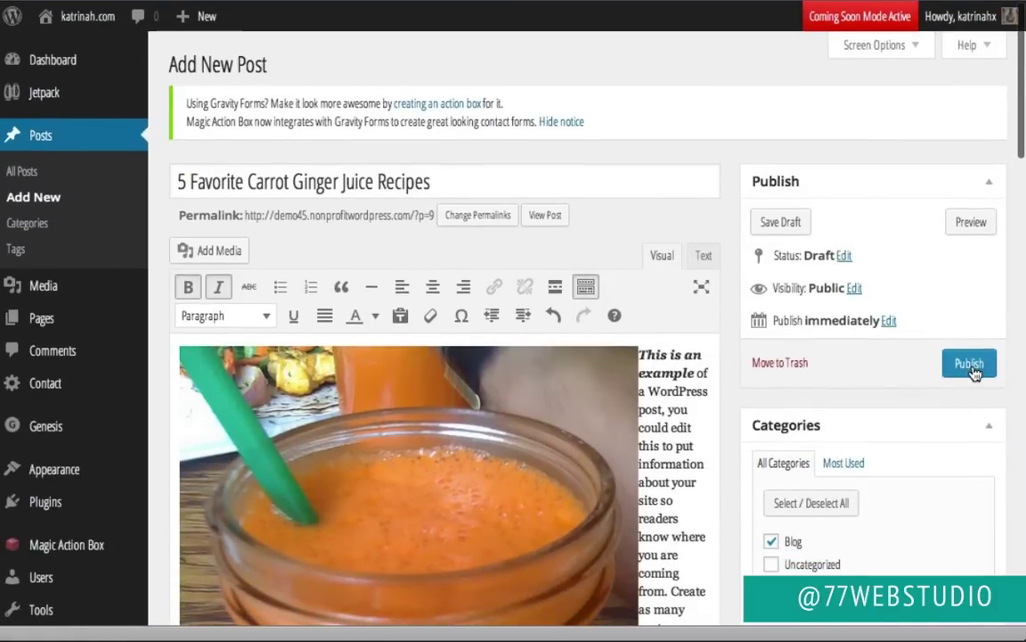
# Step: Publish the carrot ginger juice post and confirm its status shows Published
pyautogui.click(971, 366)
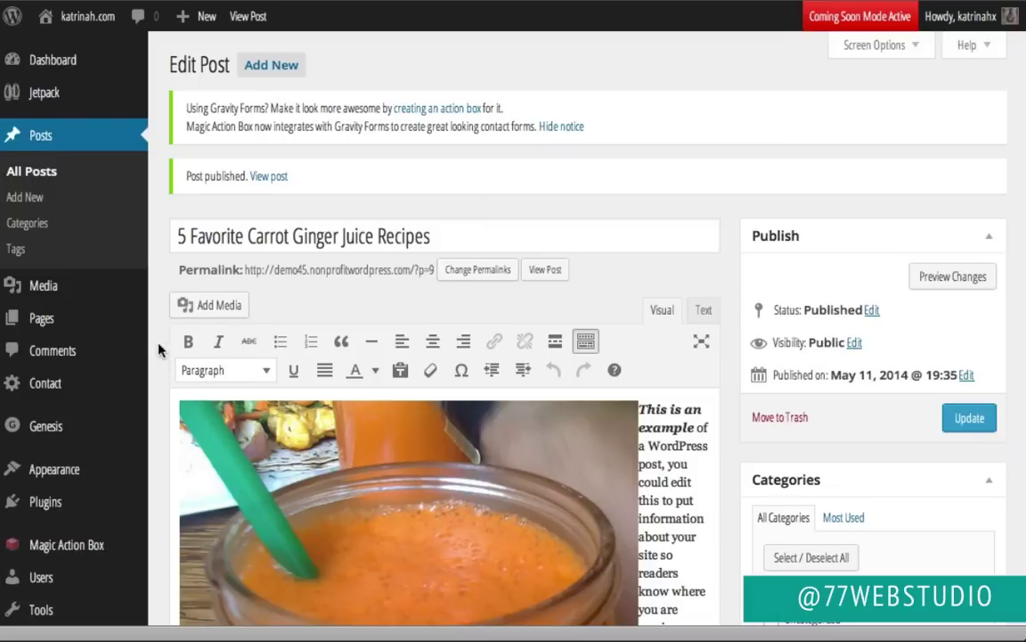
pyautogui.scroll(-3, 156, 347)
pyautogui.moveTo(49, 375)
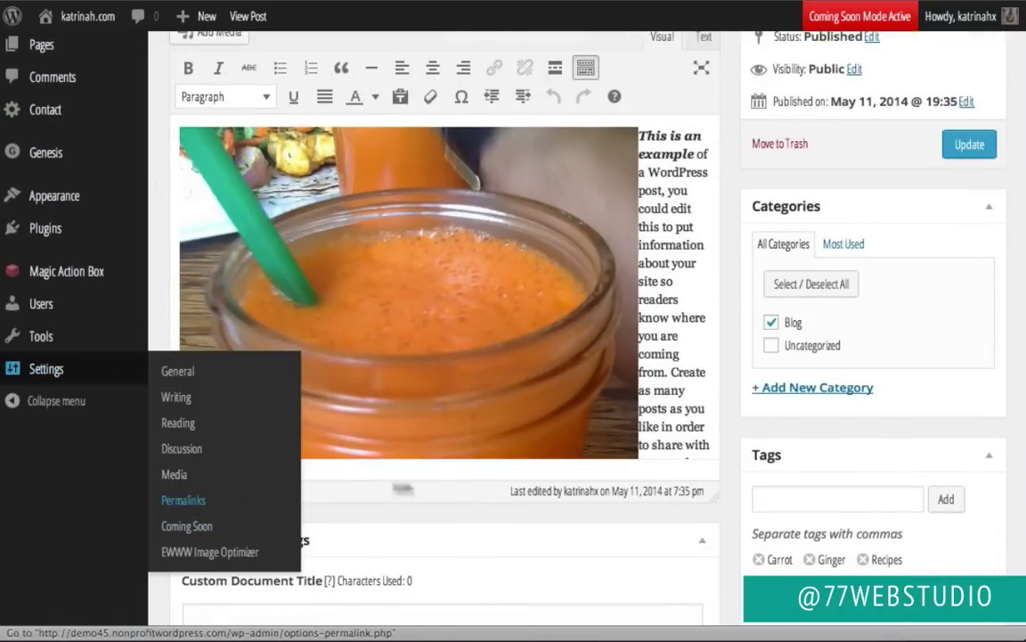
pyautogui.scroll(3, 442, 484)
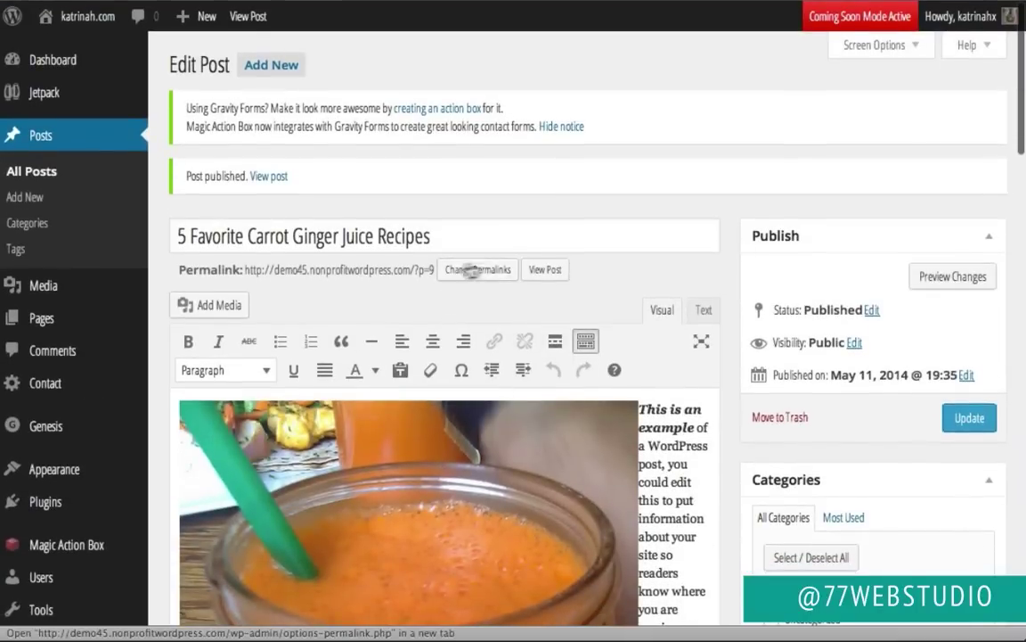
# Step: Switch the site's permalink structure to Post name and save the settings
pyautogui.click(486, 271)
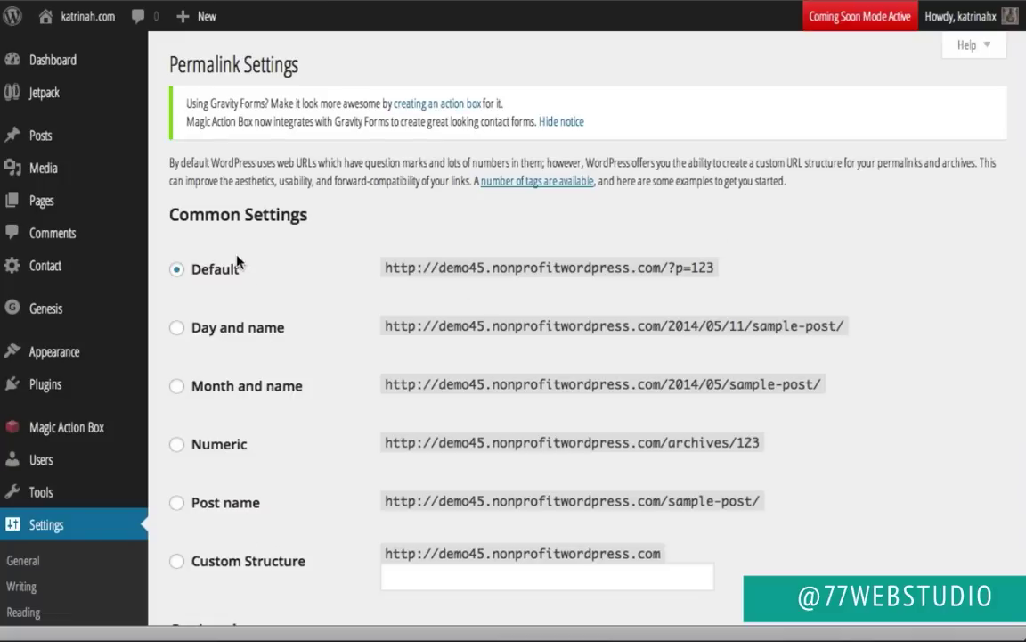
pyautogui.click(178, 504)
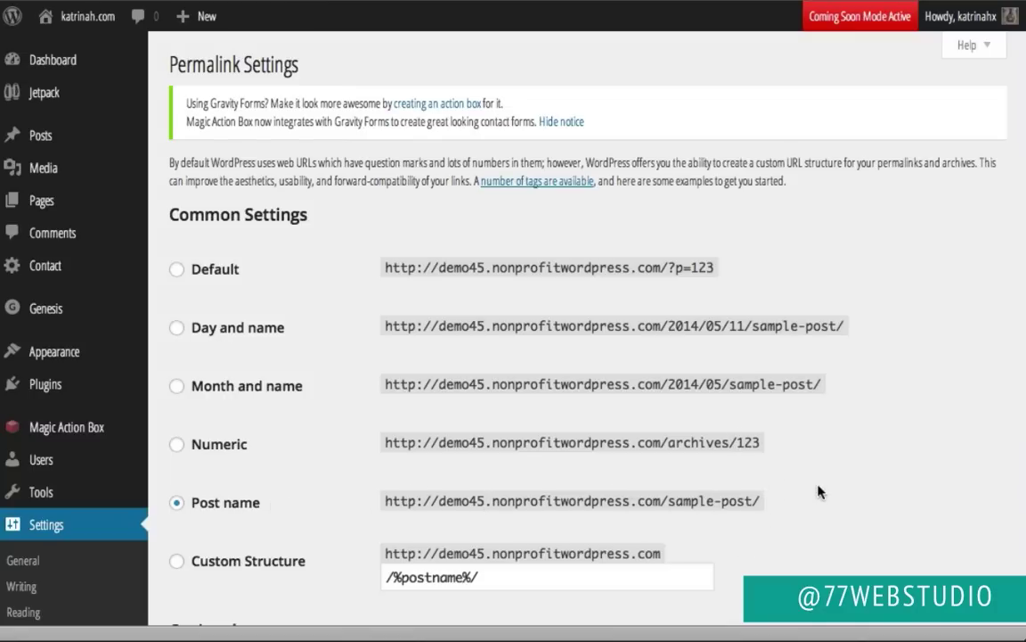
pyautogui.scroll(-4, 818, 490)
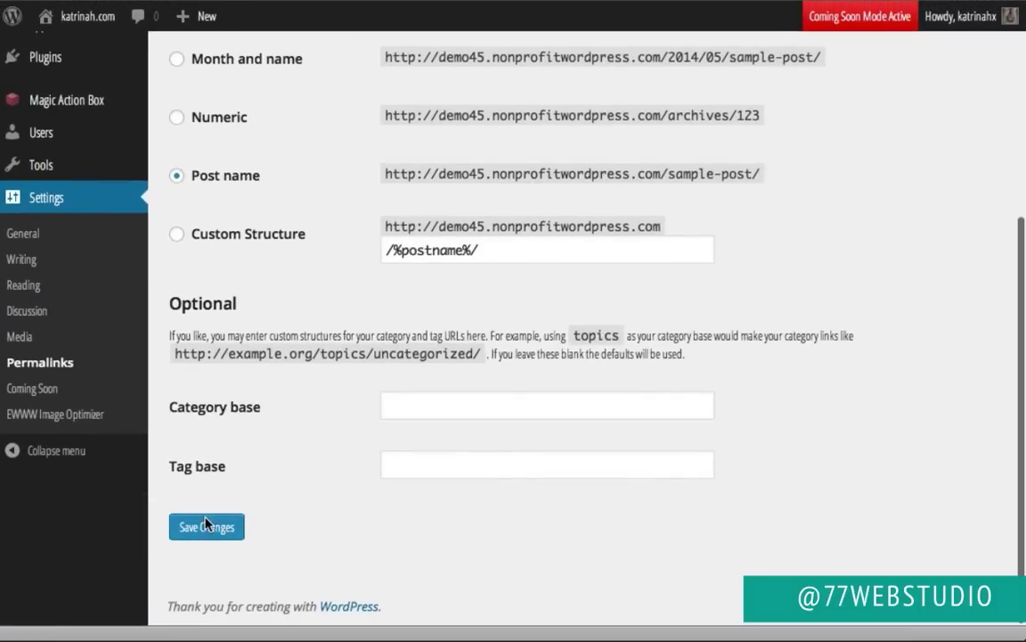
pyautogui.click(204, 527)
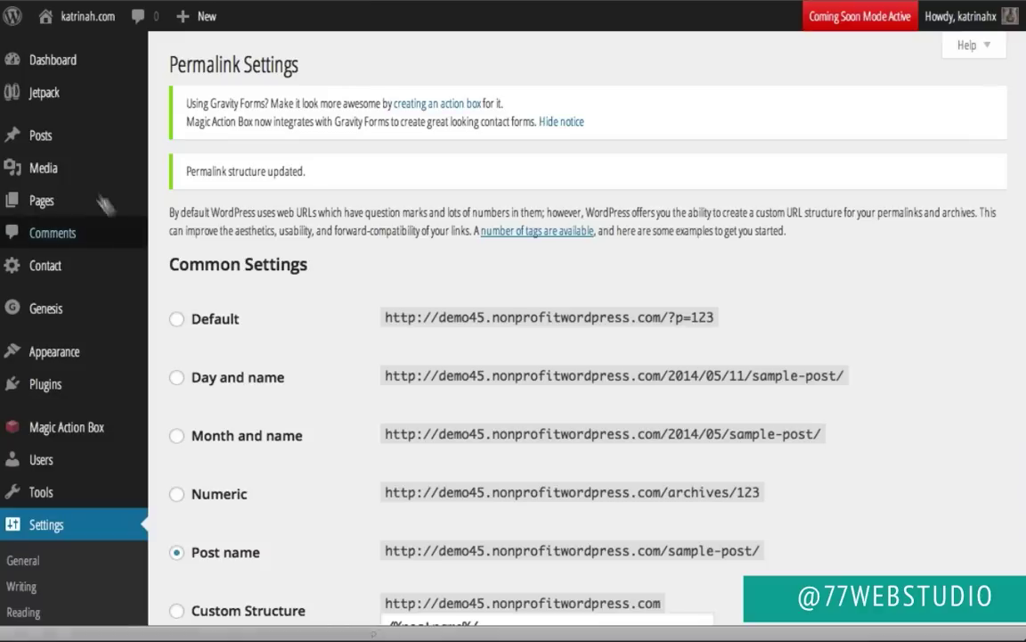
pyautogui.moveTo(41, 135)
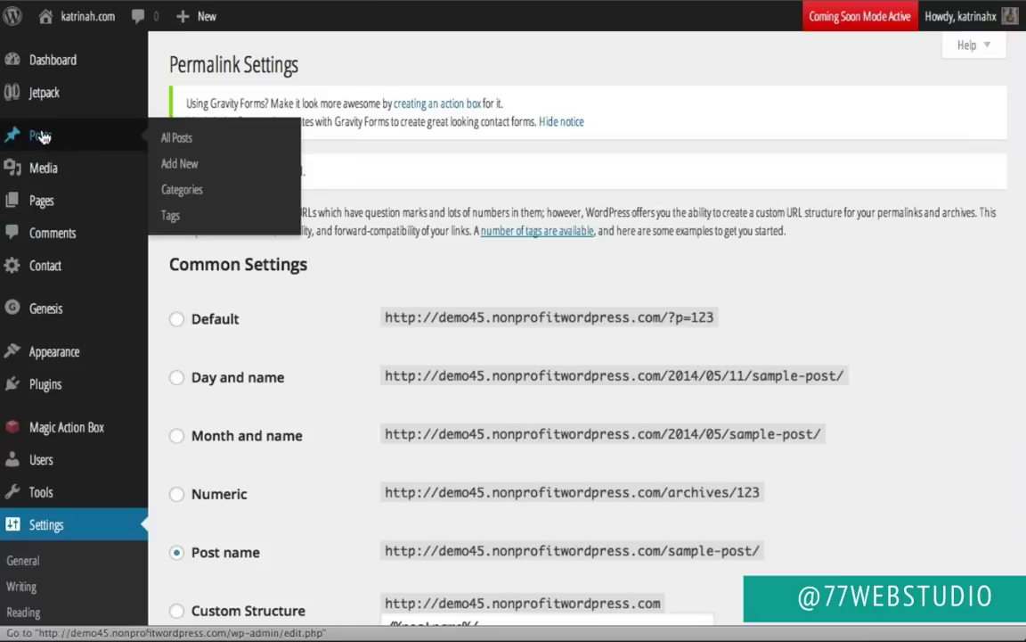
pyautogui.click(41, 135)
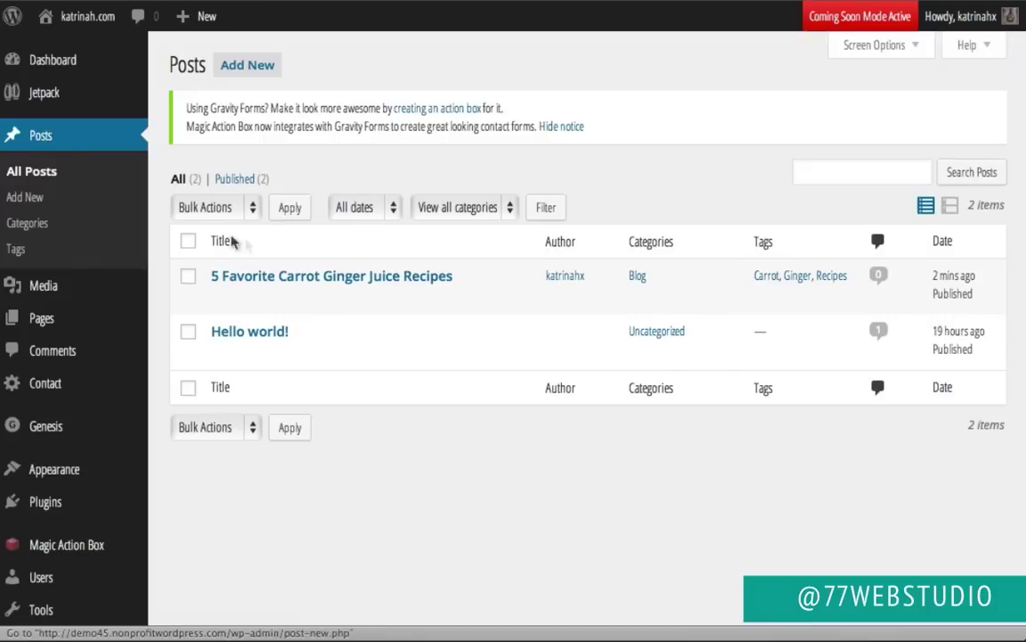
pyautogui.moveTo(428, 287)
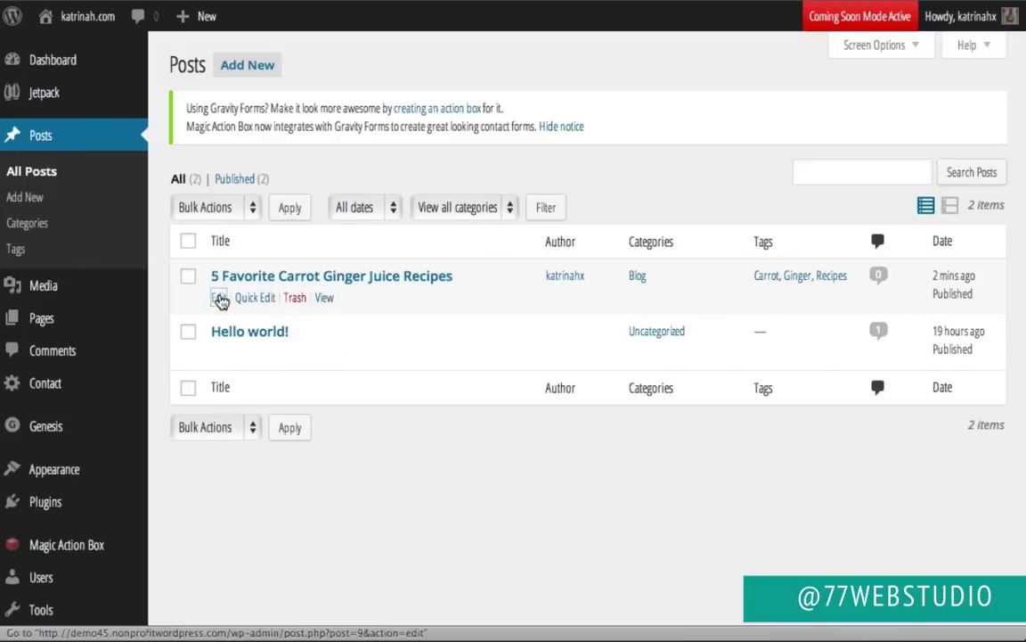
pyautogui.click(219, 299)
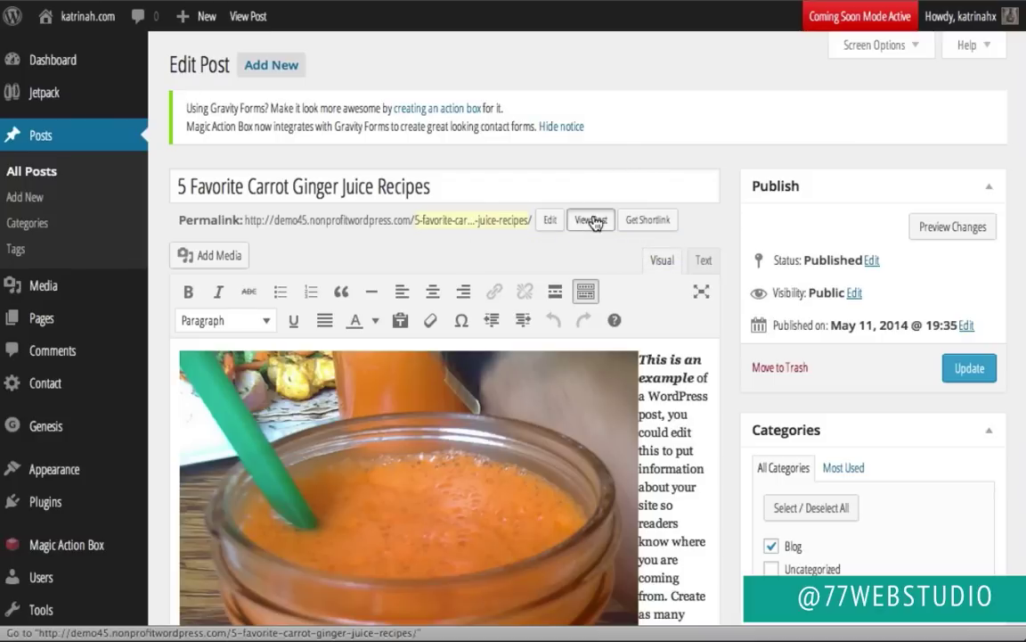
pyautogui.click(591, 221)
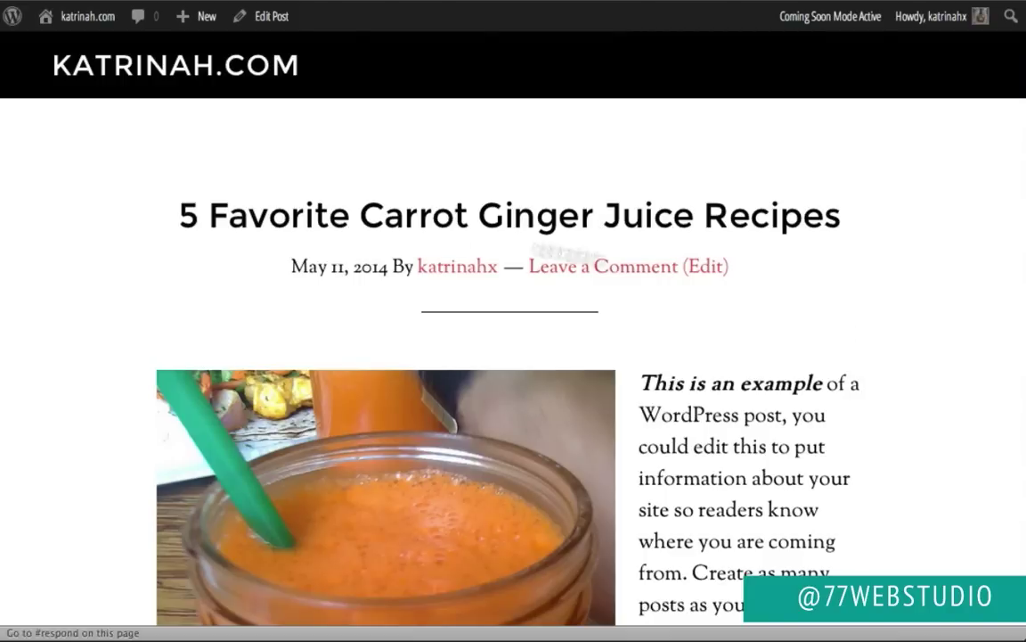
pyautogui.scroll(-5, 913, 443)
pyautogui.scroll(5, 913, 443)
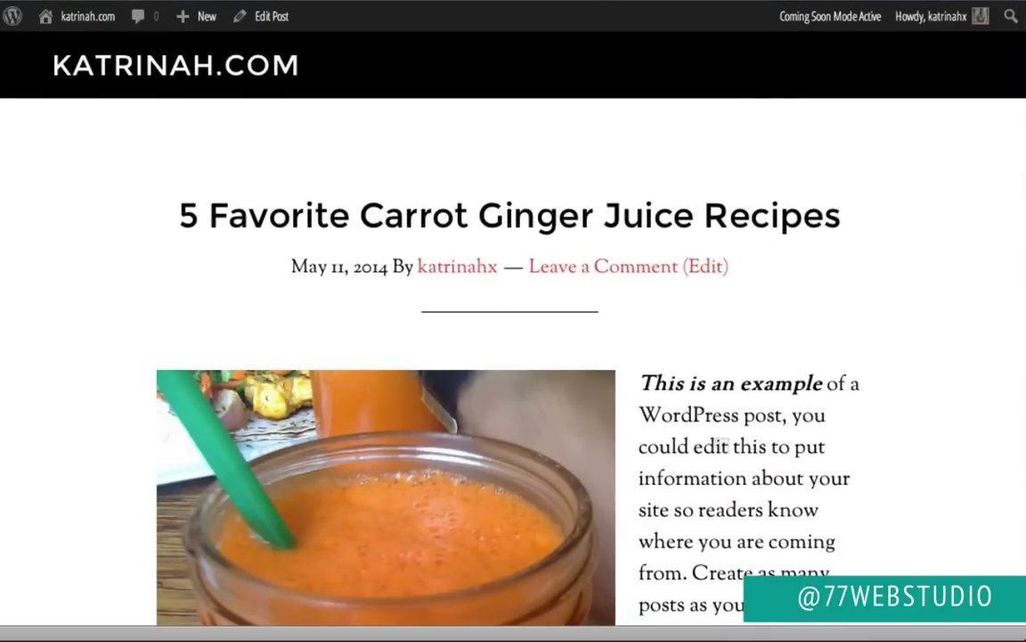
pyautogui.scroll(-4, 468, 312)
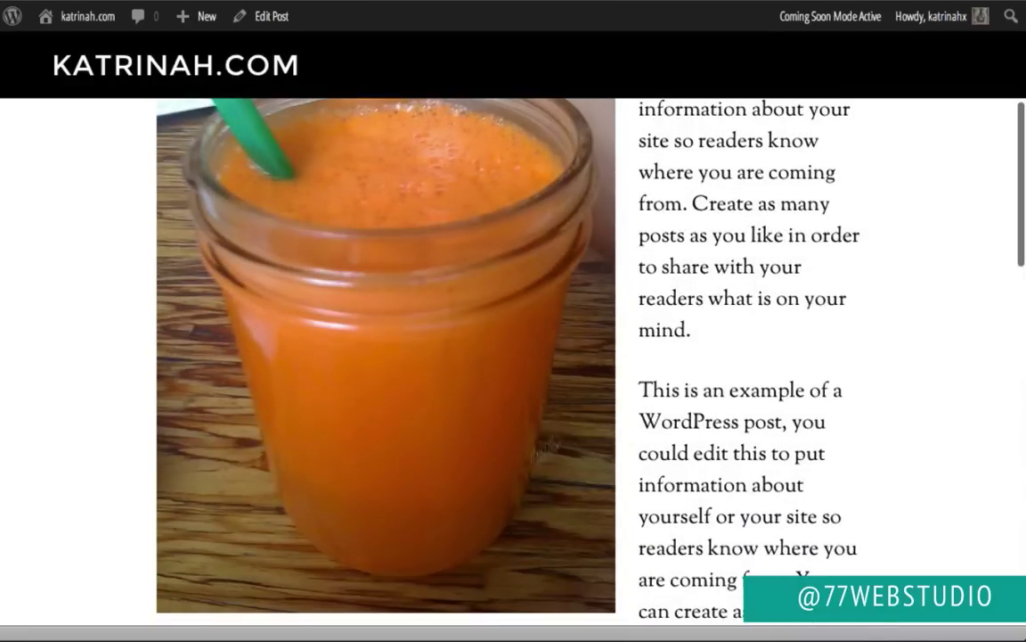
pyautogui.scroll(-10, 914, 454)
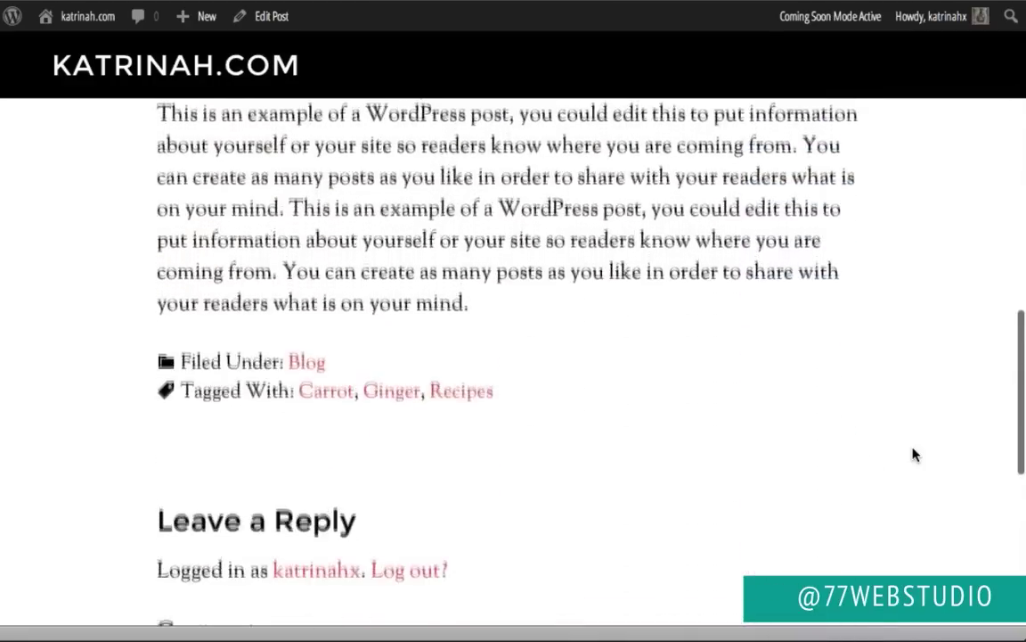
pyautogui.scroll(1, 914, 454)
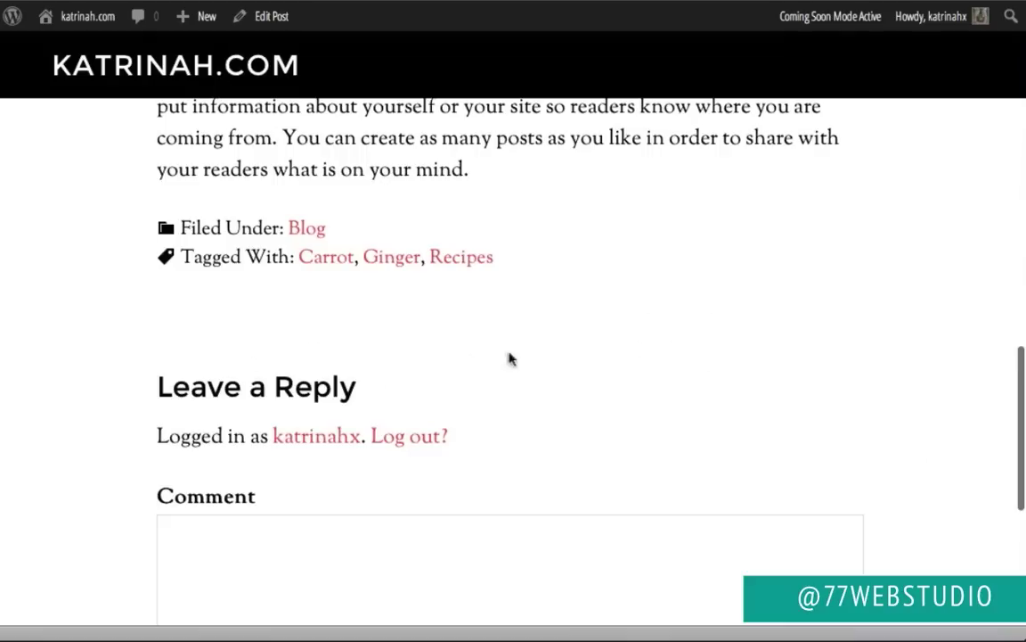
pyautogui.scroll(-5, 762, 356)
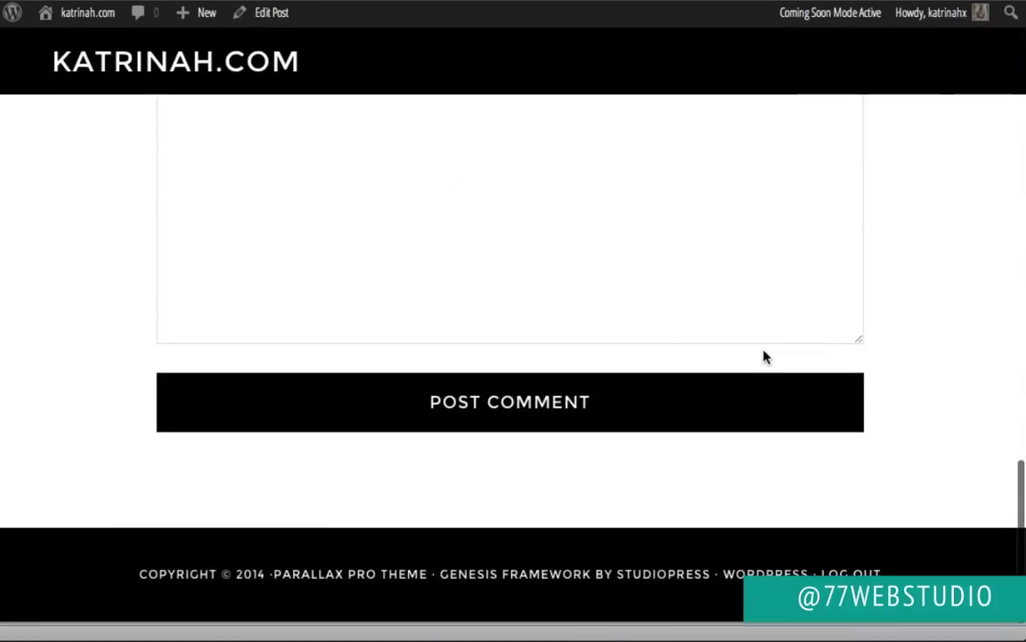
pyautogui.scroll(15, 762, 356)
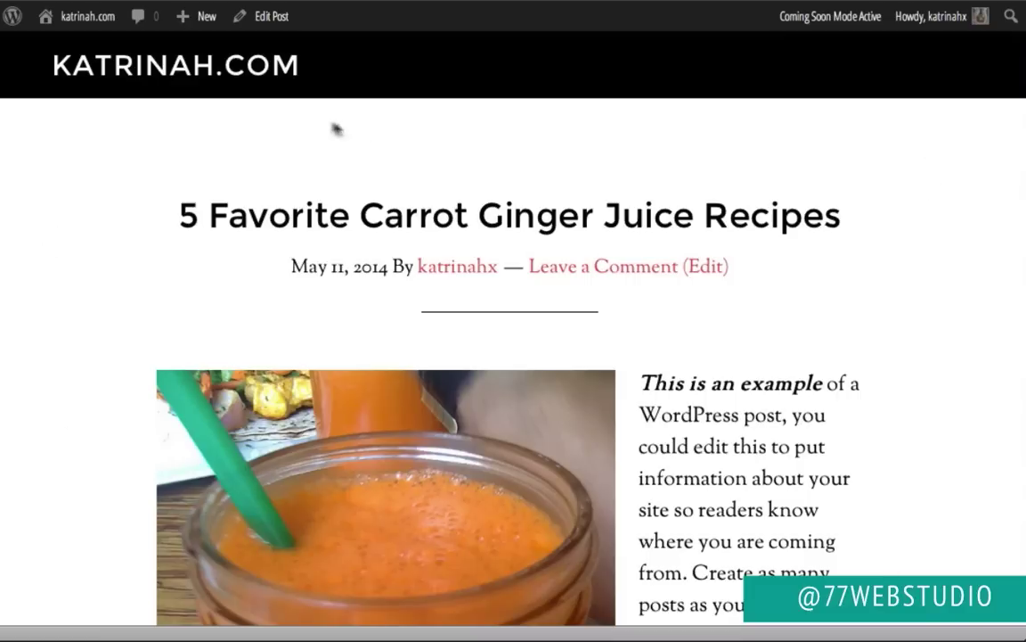
# Step: Open the '5 Favorite Carrot Ginger Juice Recipes' post in the editor and compare it with the demo post
pyautogui.click(274, 18)
pyautogui.scroll(-5, 731, 331)
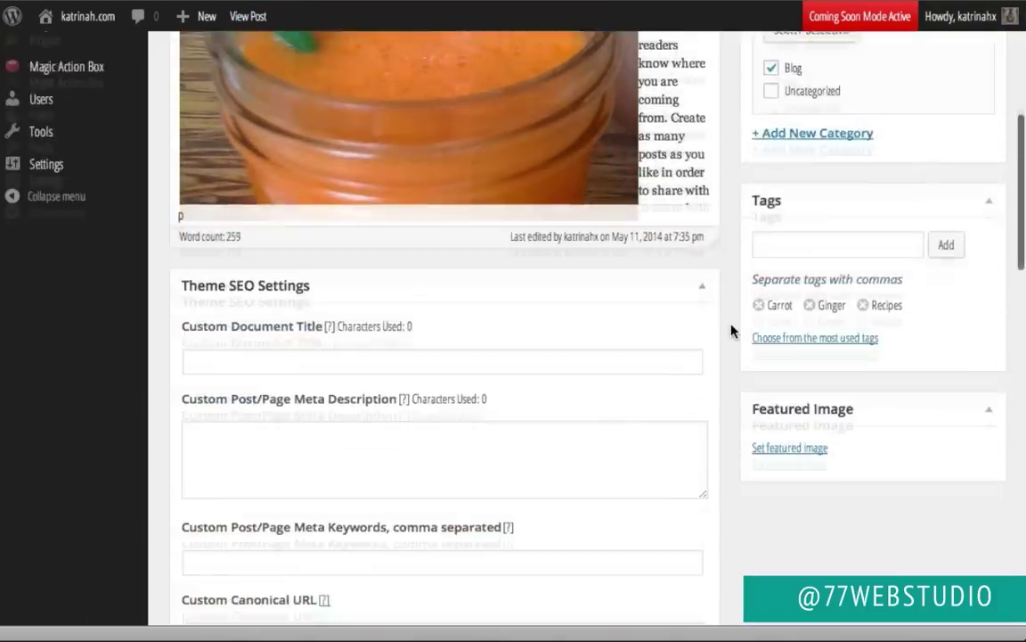
pyautogui.scroll(-9, 731, 332)
pyautogui.scroll(1, 734, 332)
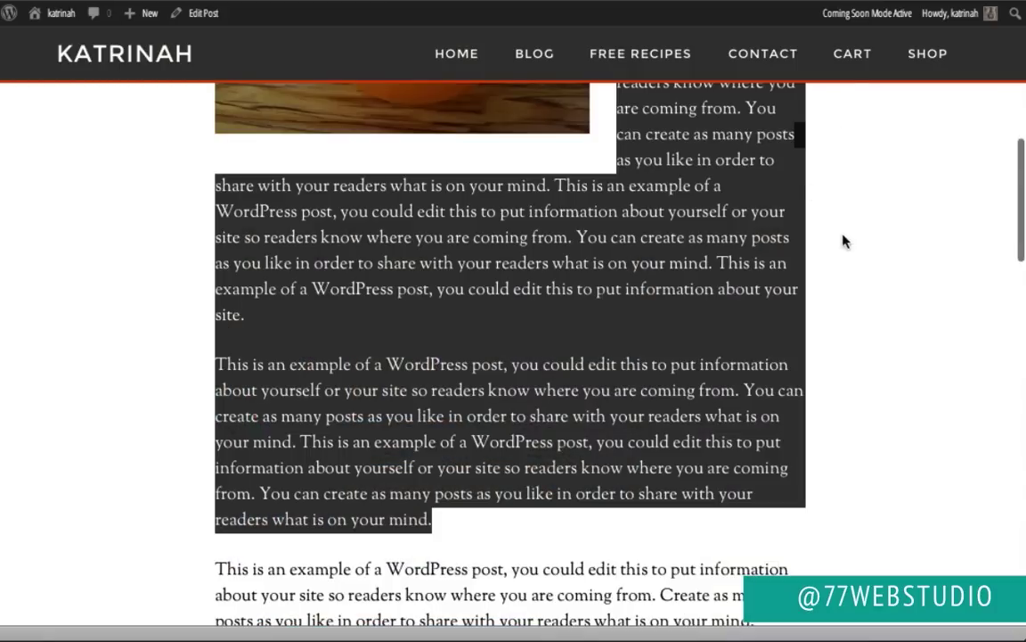
pyautogui.click(142, 331)
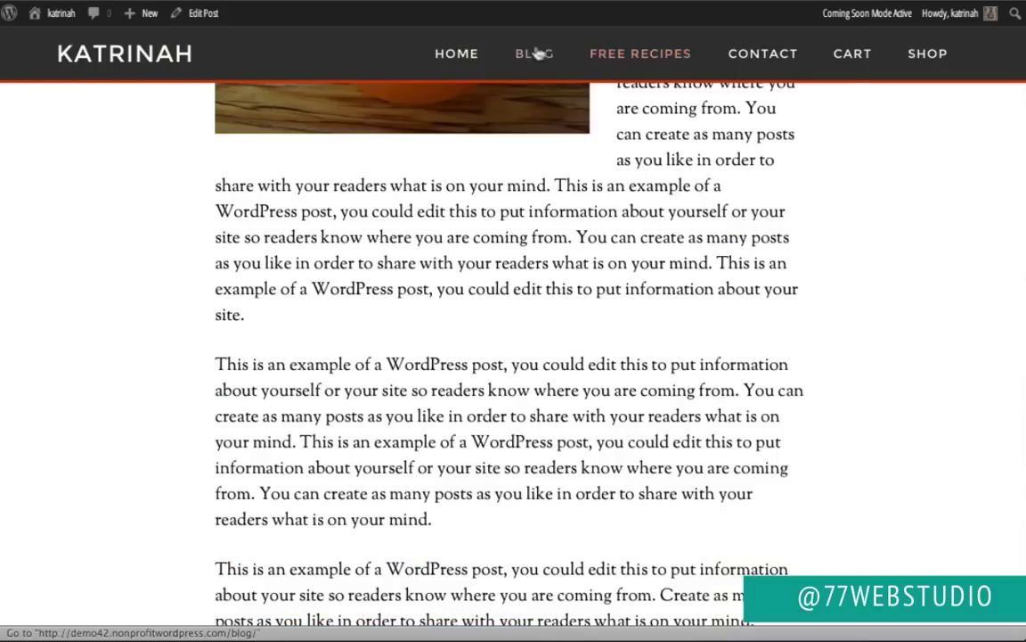
pyautogui.scroll(6, 601, 260)
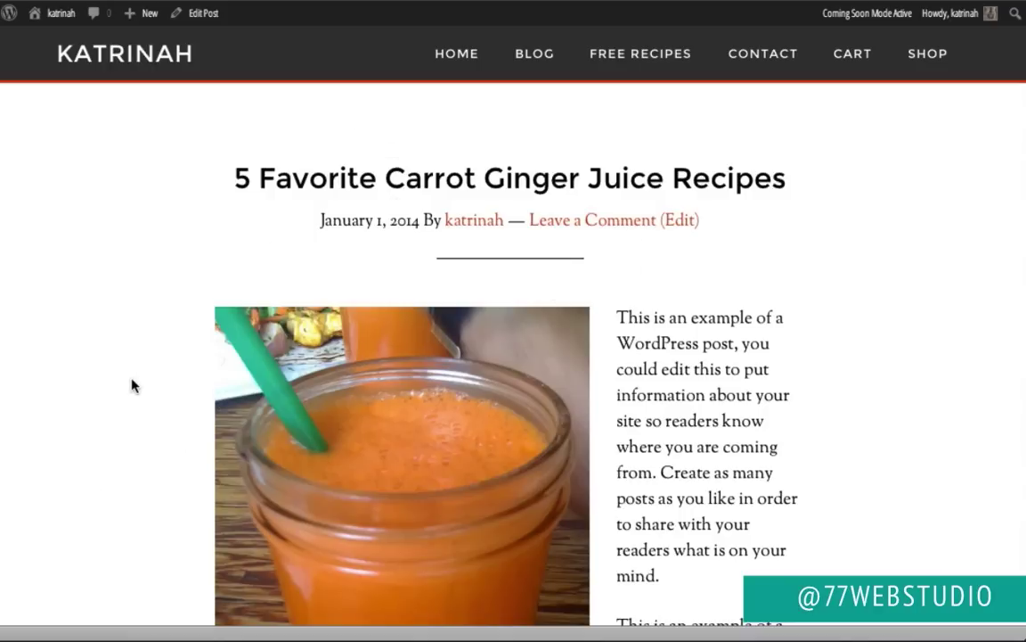
pyautogui.scroll(-10, 132, 385)
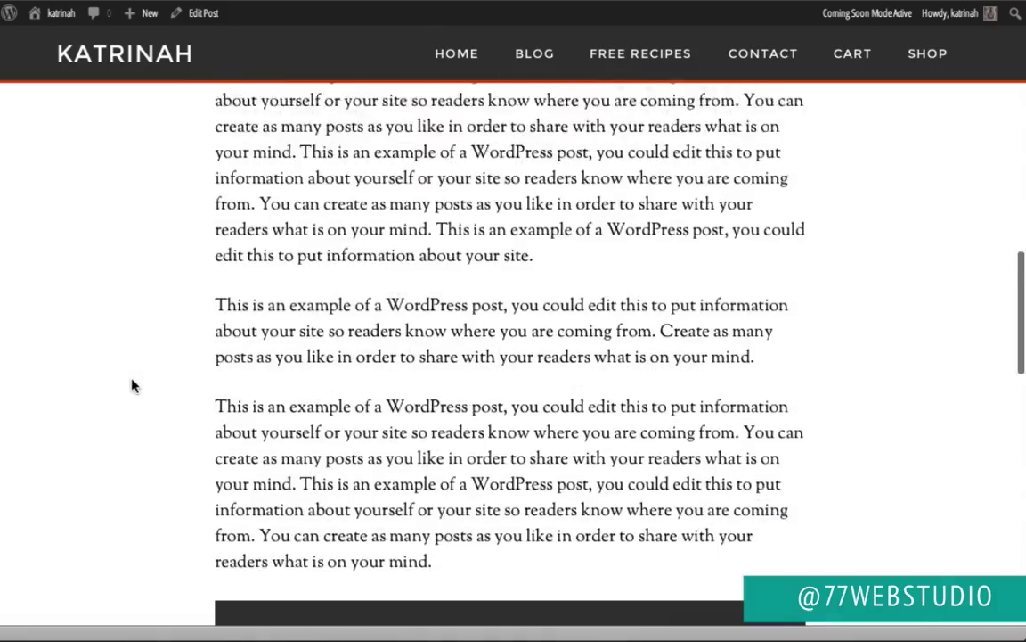
pyautogui.scroll(-5, 131, 385)
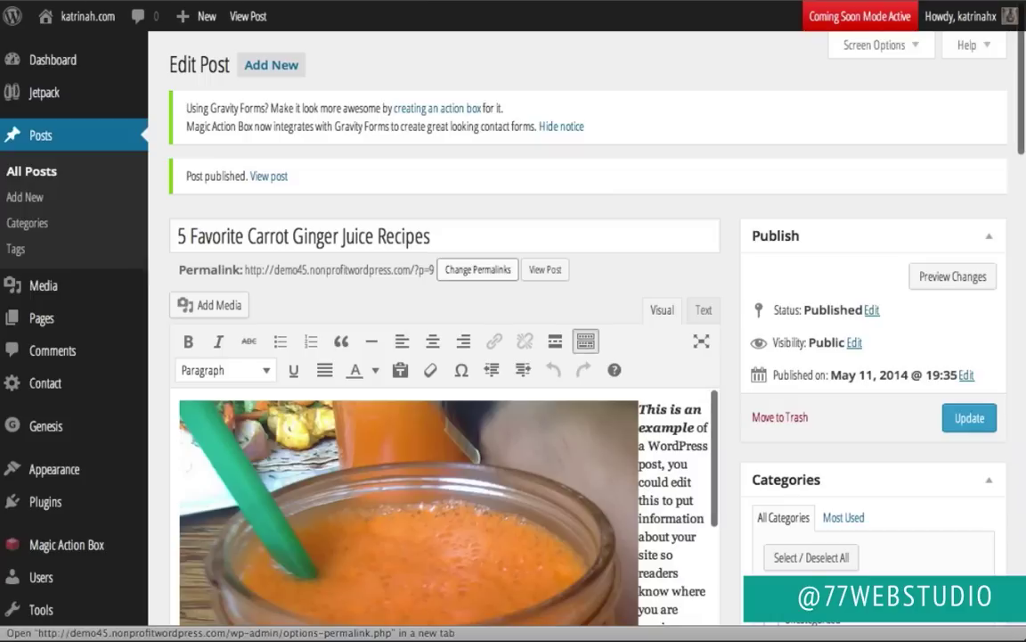
# Step: Start a new page and title it 'Blog'
pyautogui.moveTo(77, 33)
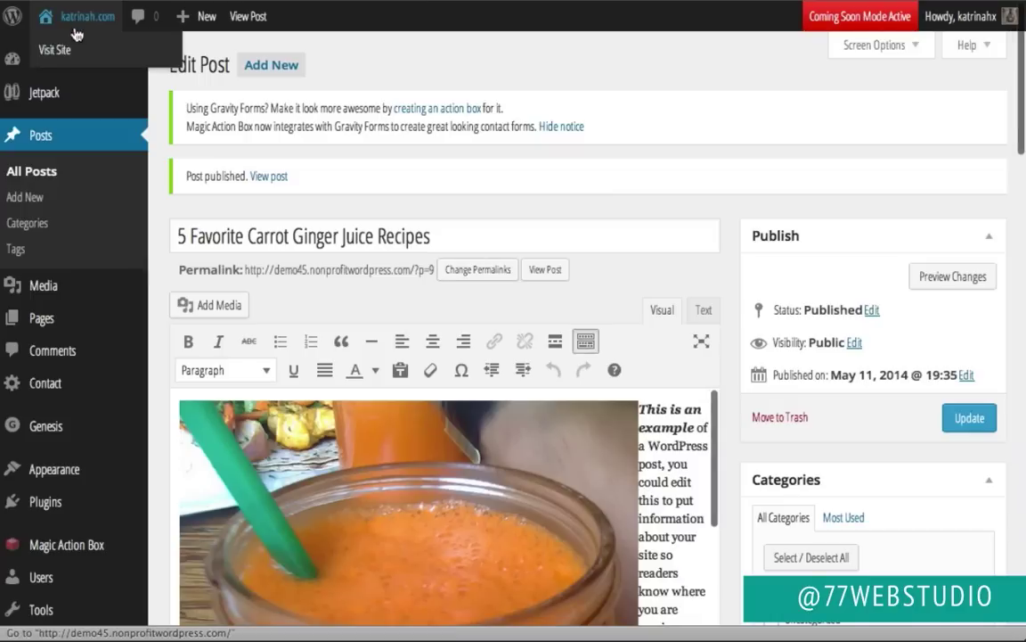
pyautogui.moveTo(55, 322)
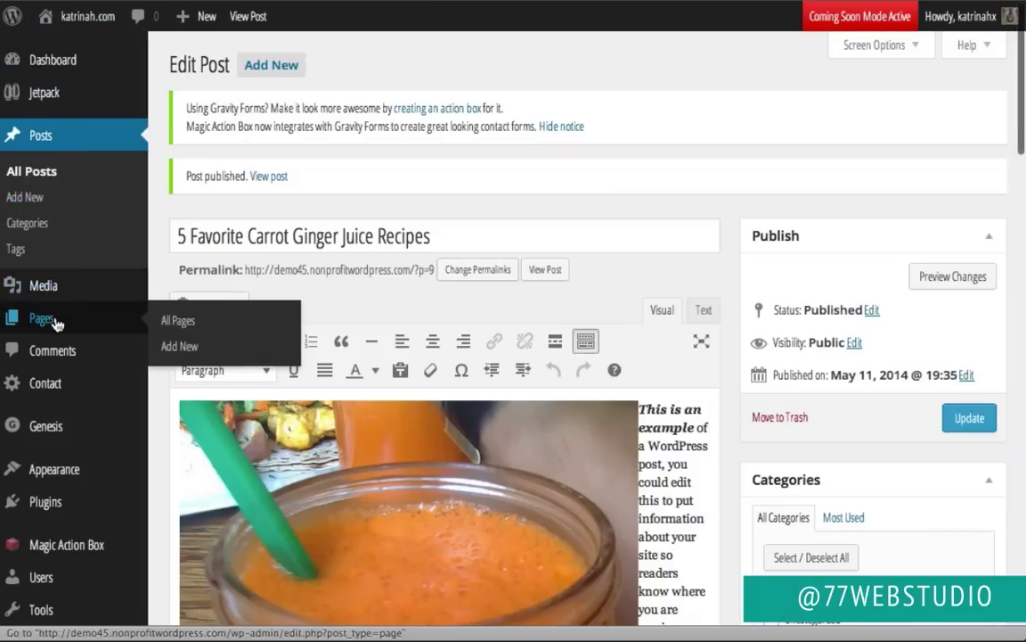
pyautogui.click(40, 322)
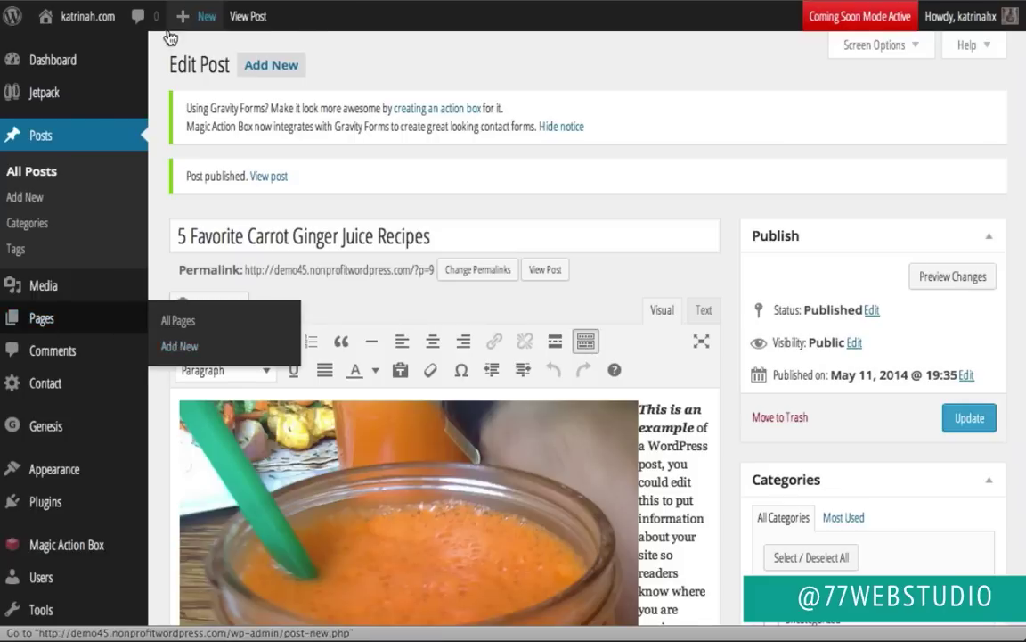
pyautogui.moveTo(178, 26)
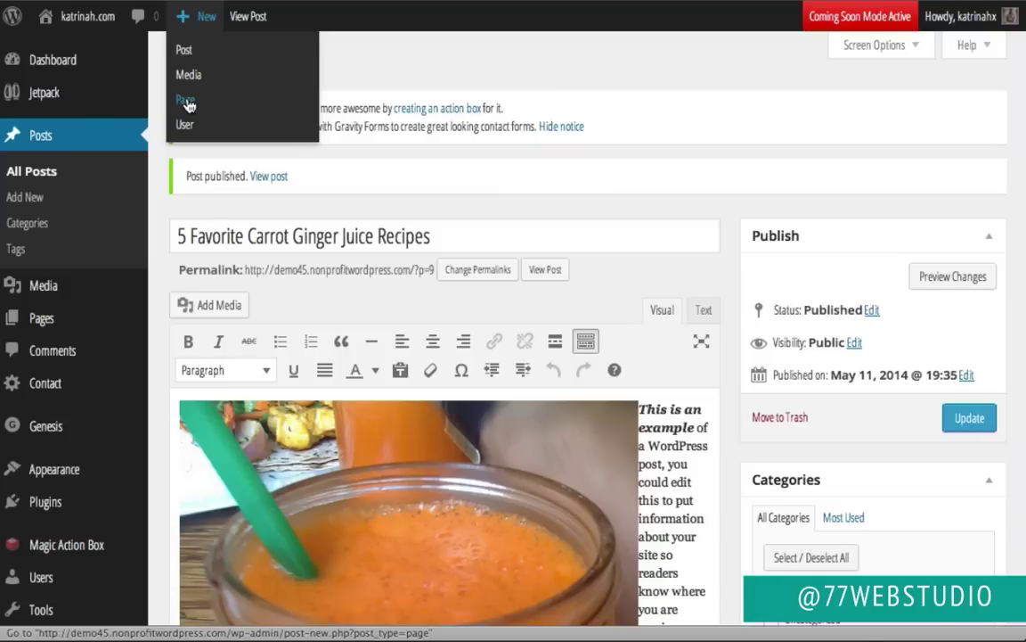
pyautogui.click(188, 106)
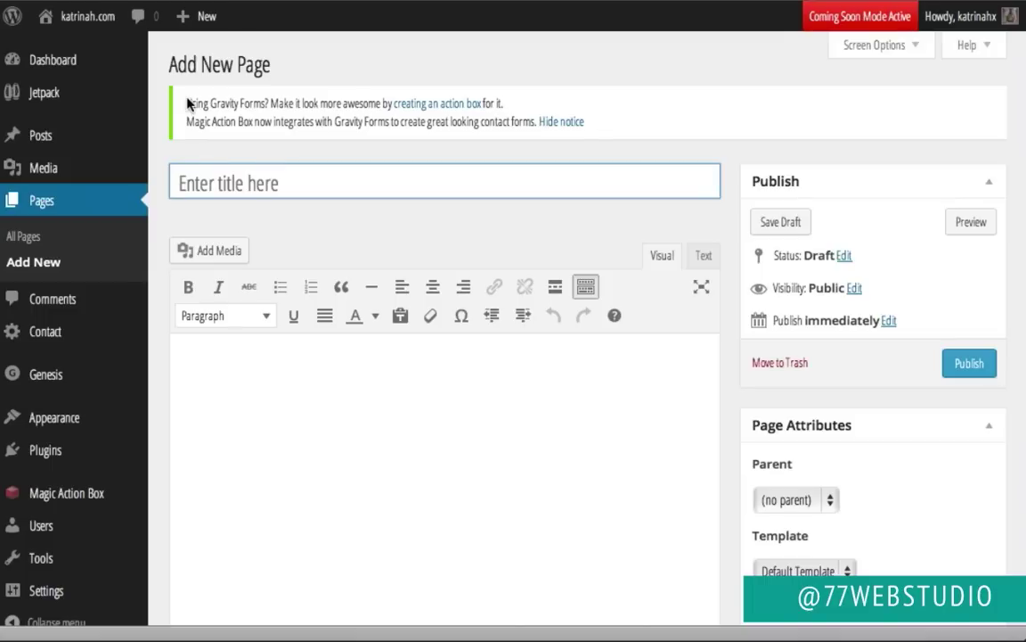
pyautogui.write('Blog')
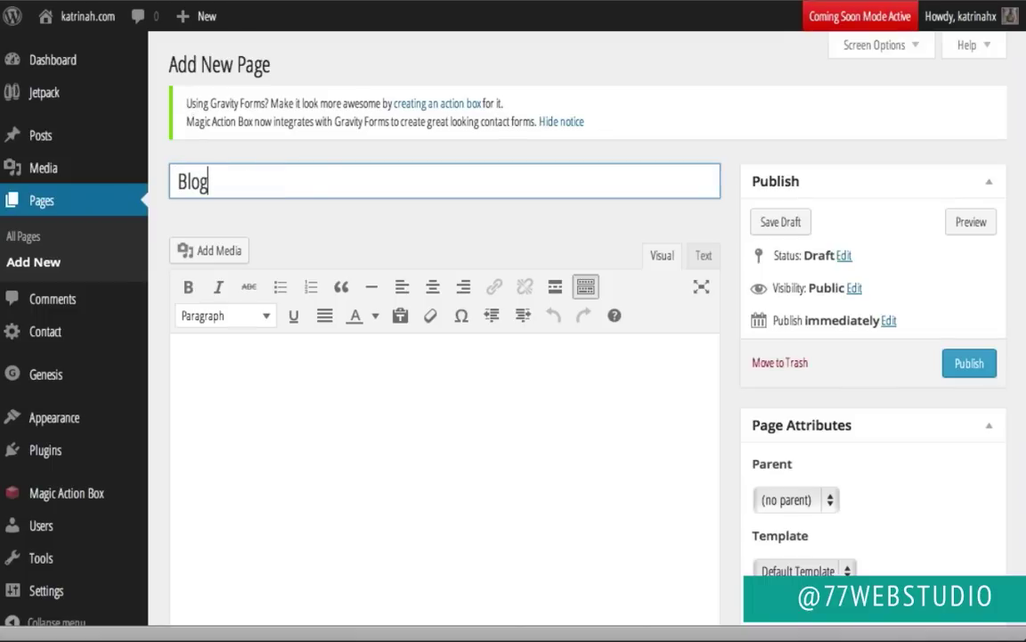
pyautogui.click(299, 210)
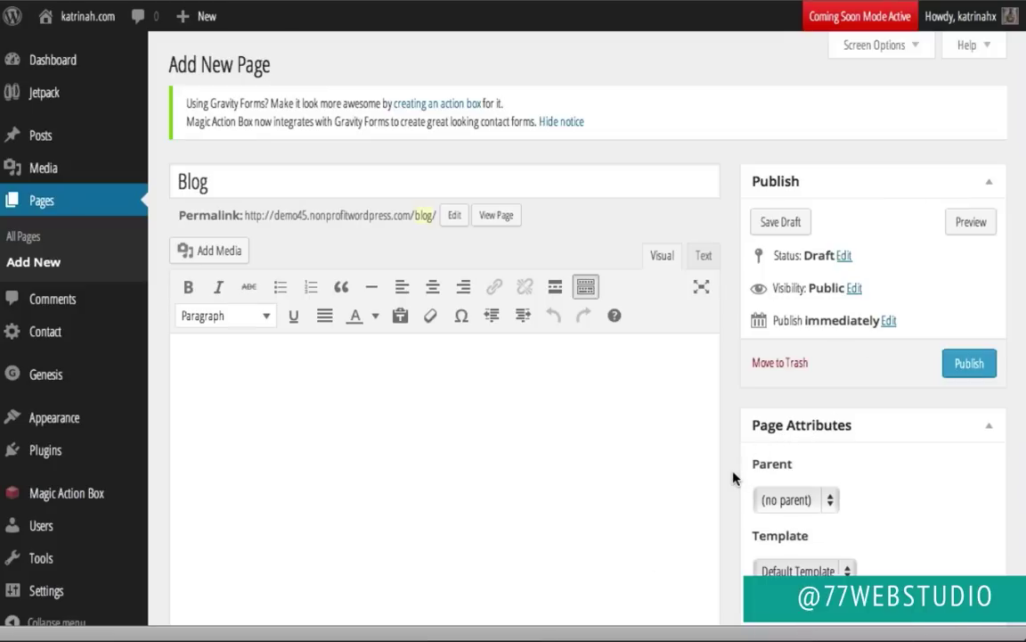
# Step: Set the page template to Blog and publish the page
pyautogui.scroll(-2, 733, 477)
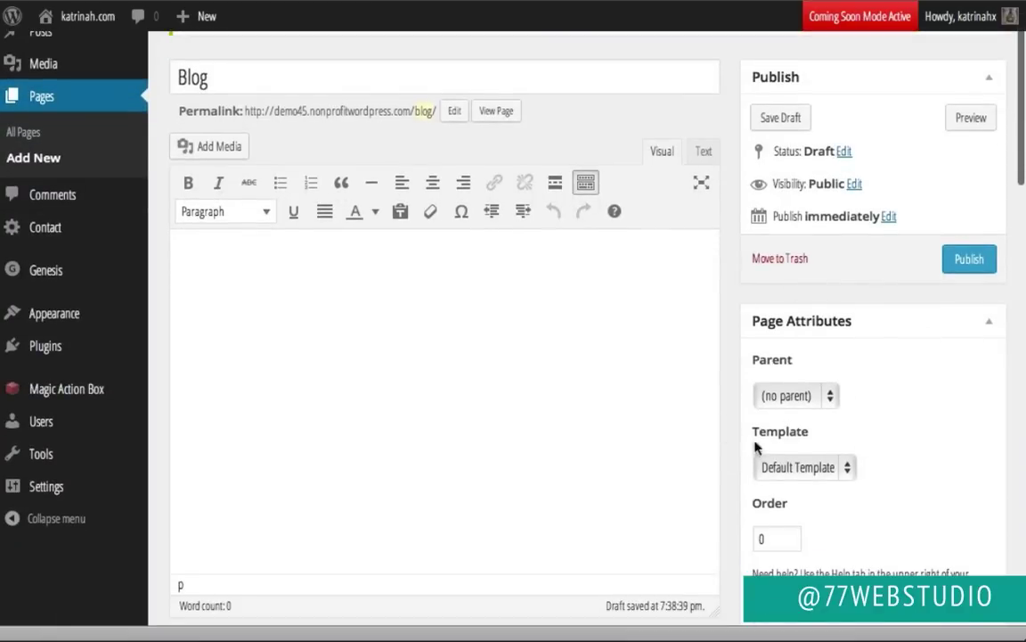
pyautogui.click(806, 468)
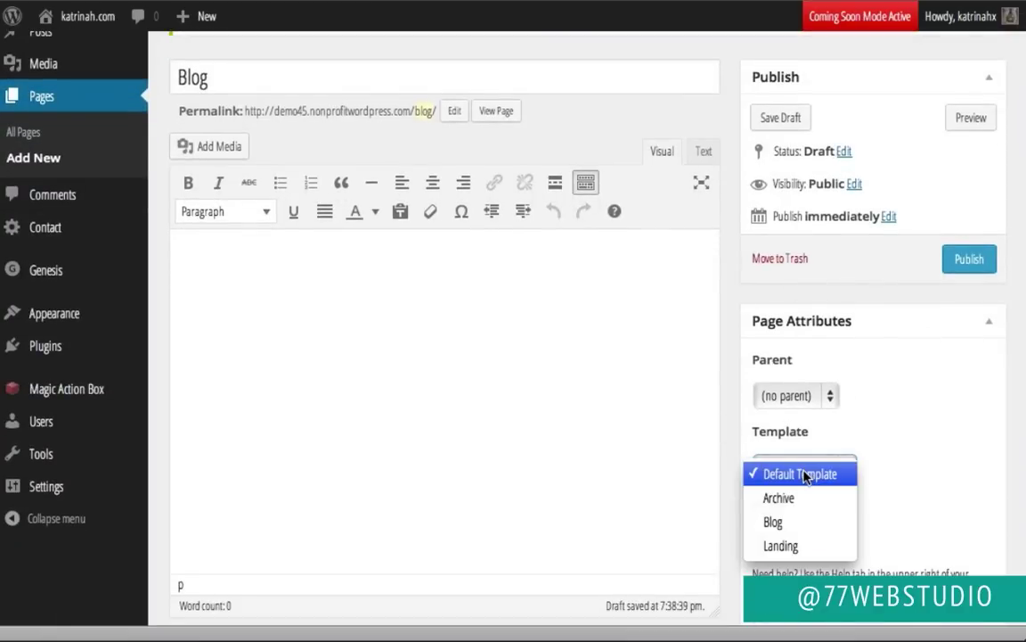
pyautogui.click(784, 529)
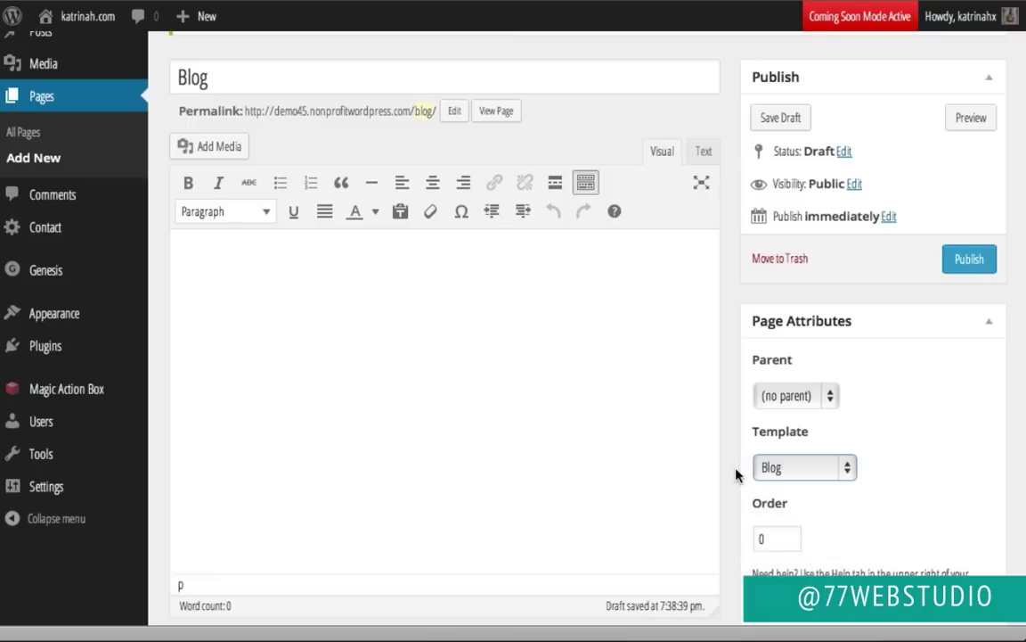
pyautogui.scroll(-10, 735, 475)
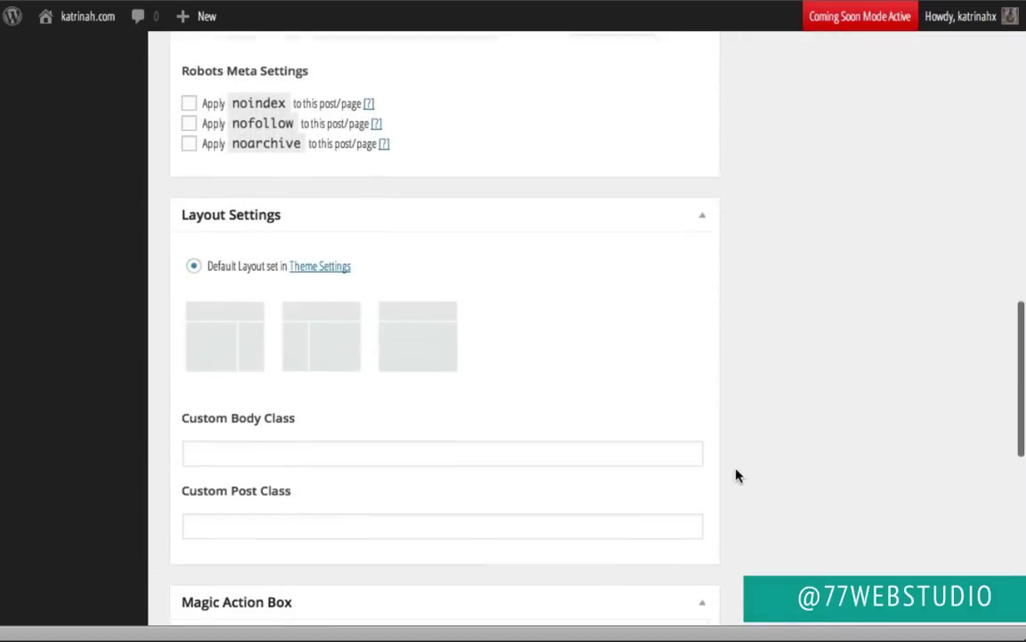
pyautogui.scroll(-1, 735, 473)
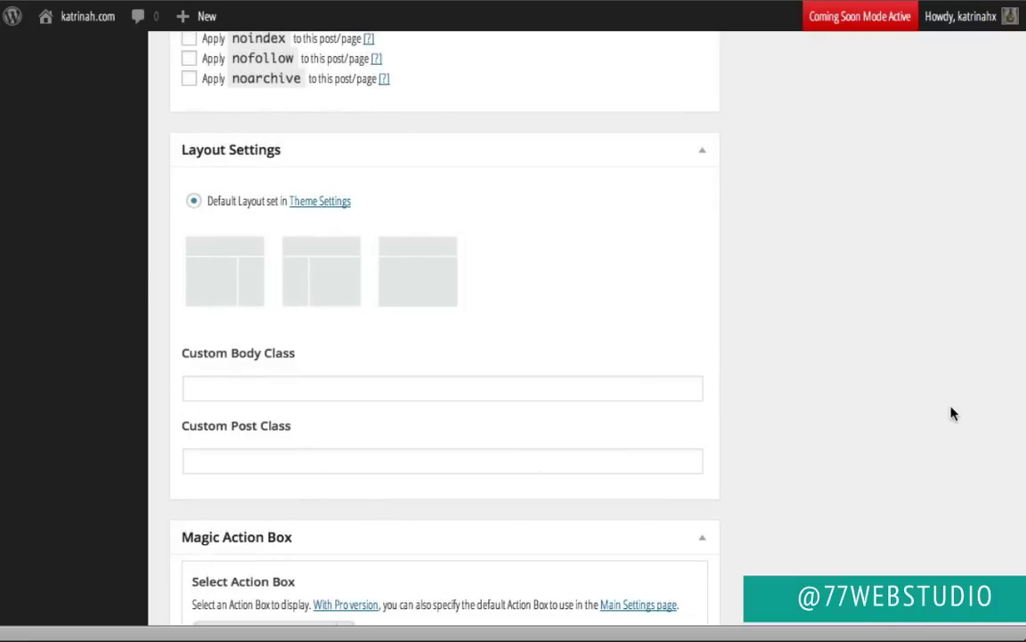
pyautogui.scroll(-3, 951, 412)
pyautogui.scroll(15, 950, 412)
pyautogui.scroll(1, 951, 413)
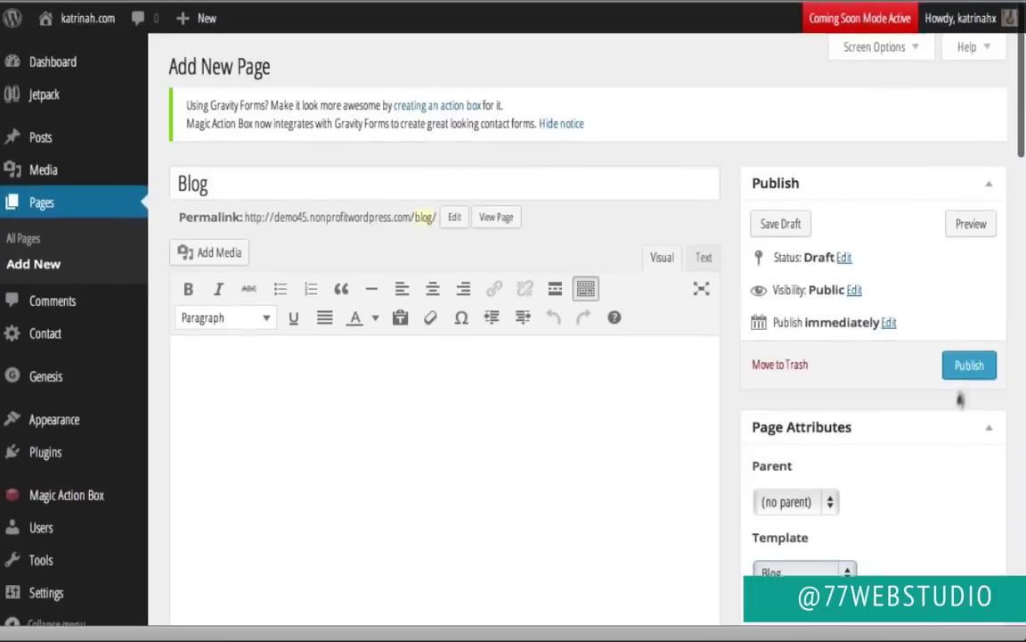
pyautogui.click(963, 361)
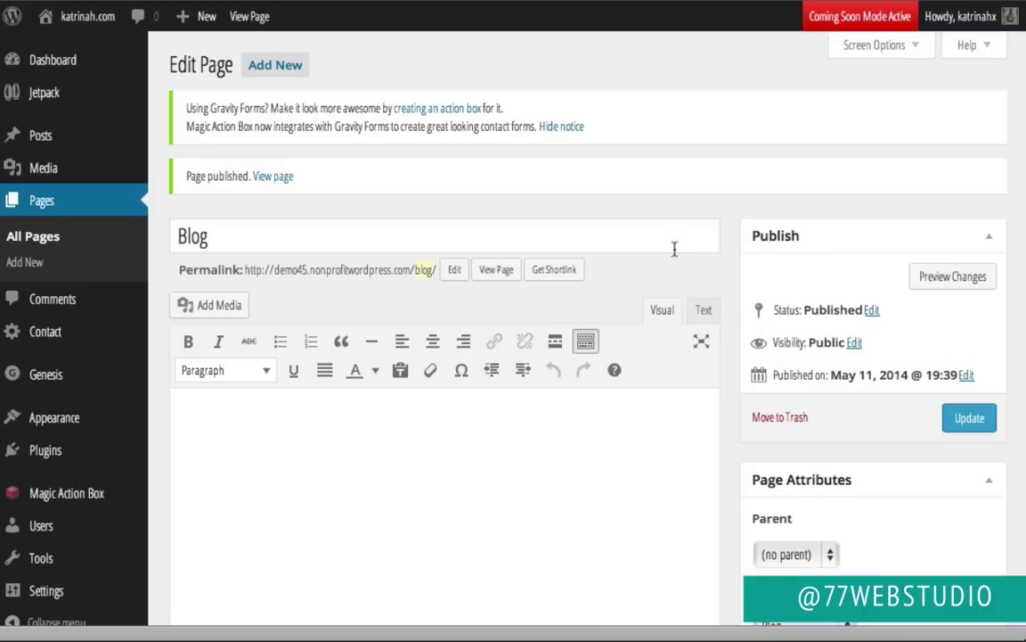
# Step: View the live Blog page showing the carrot ginger juice and Hello world! posts
pyautogui.click(276, 176)
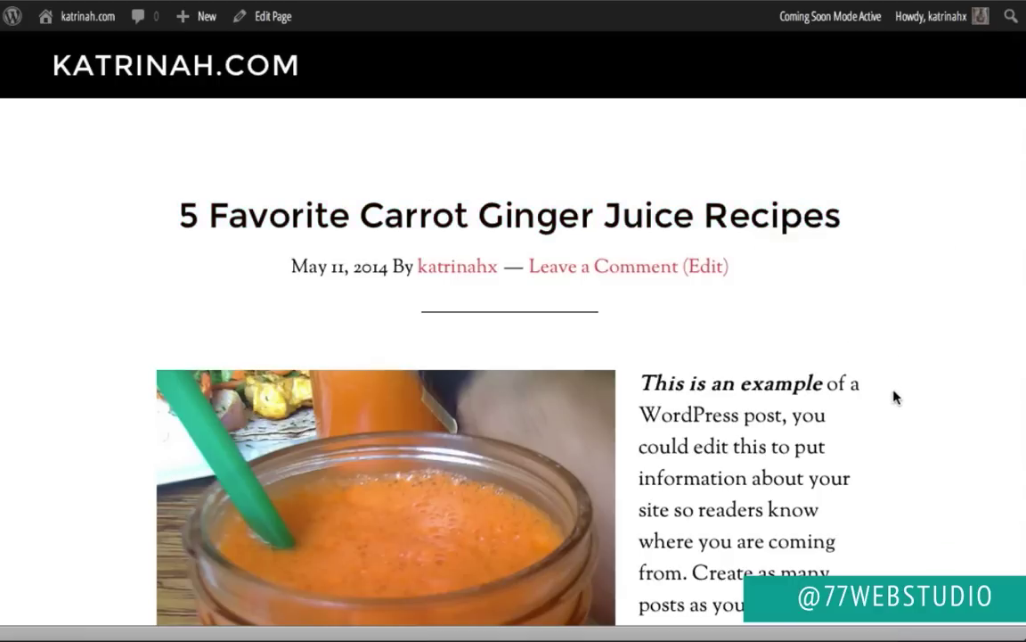
pyautogui.scroll(-10, 893, 396)
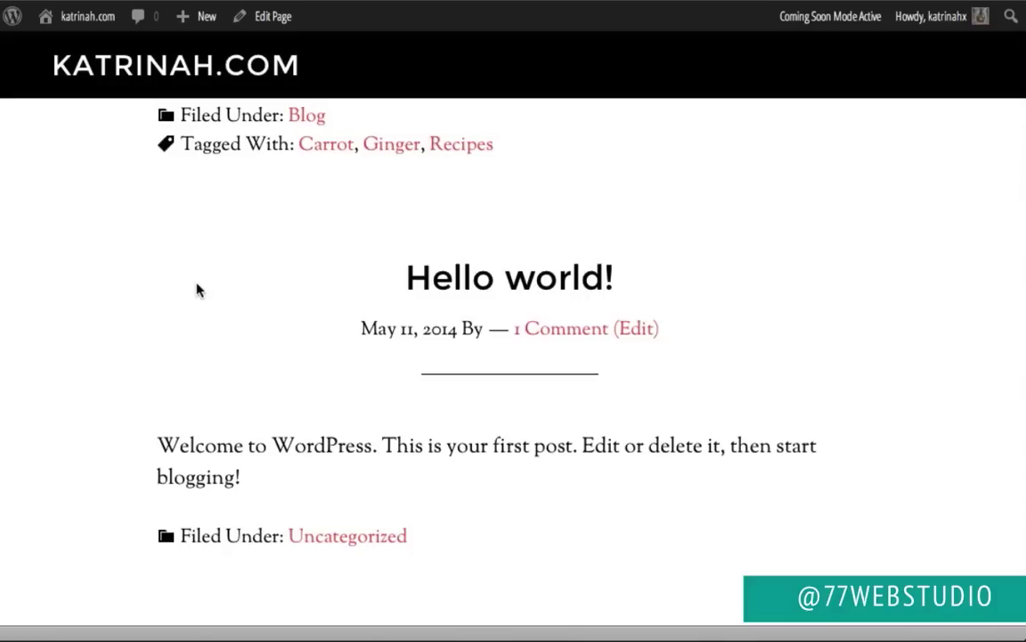
pyautogui.scroll(15, 198, 290)
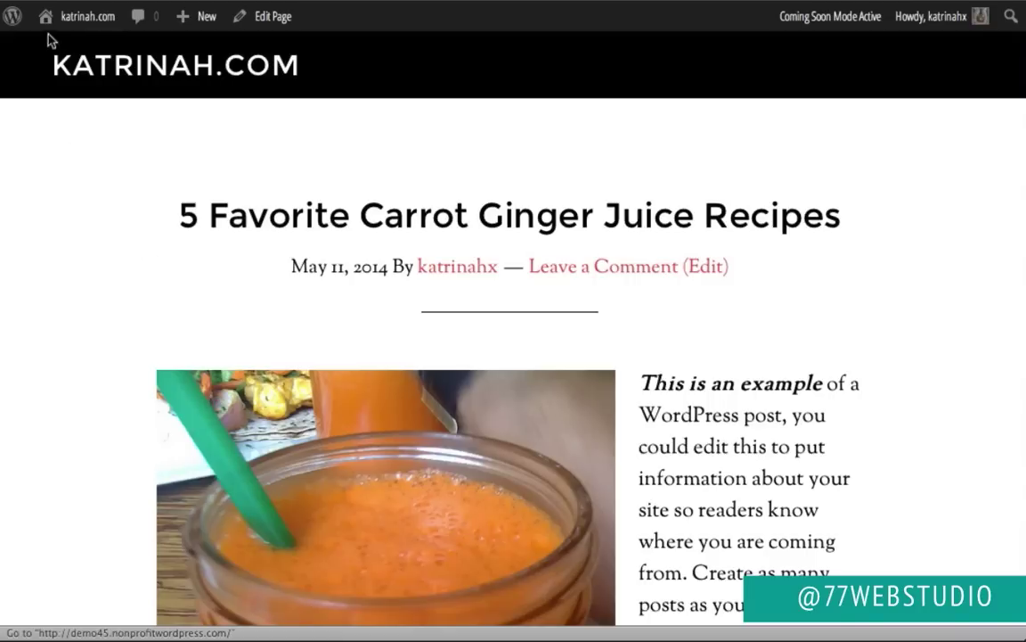
pyautogui.moveTo(68, 25)
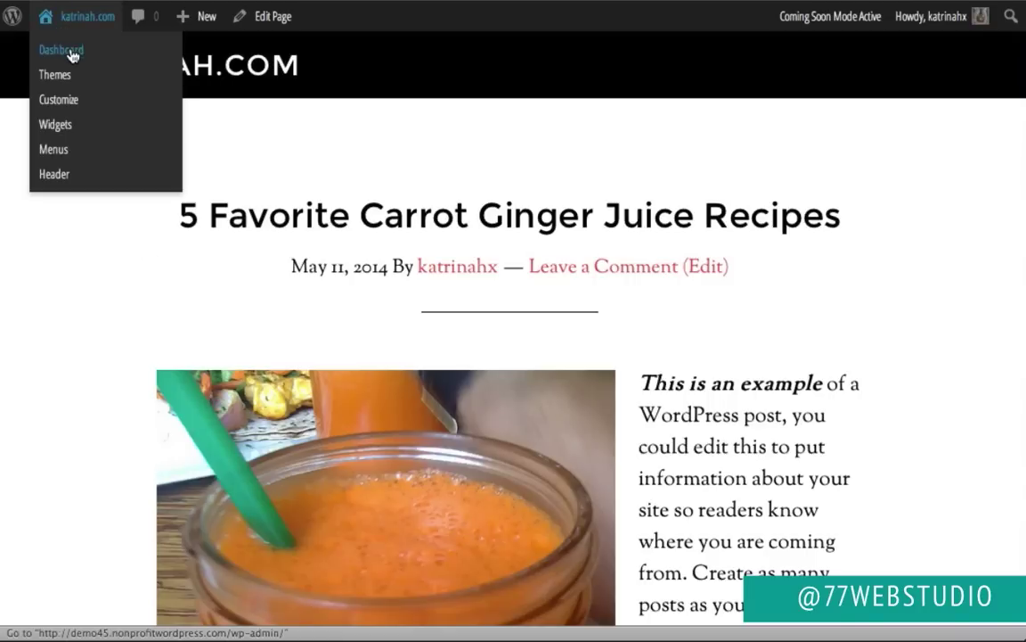
# Step: Create a new page titled 'Contact' and save it as a draft with no body text
pyautogui.click(72, 54)
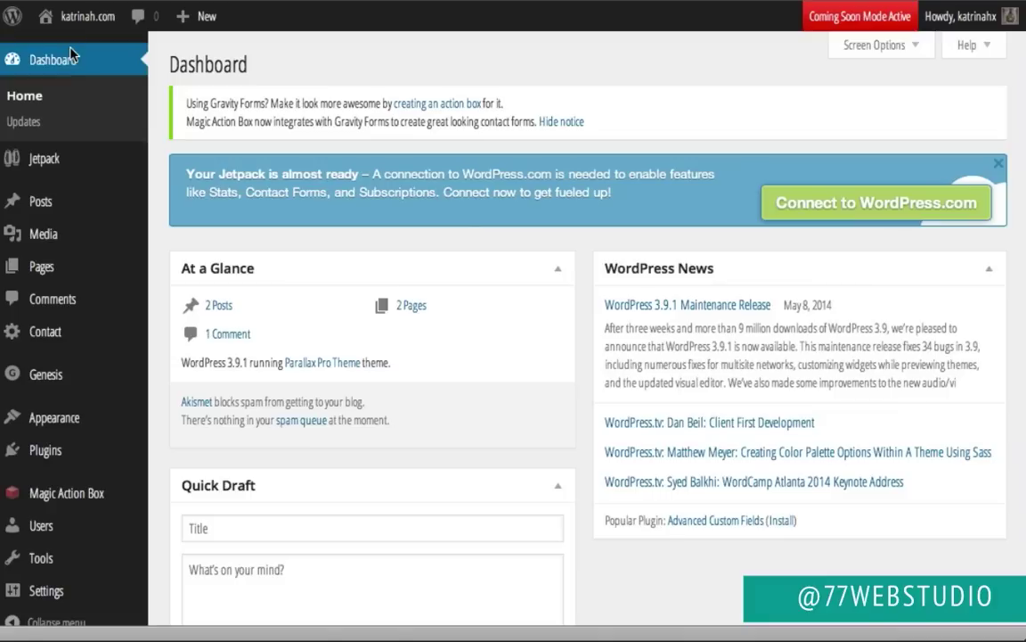
pyautogui.moveTo(49, 269)
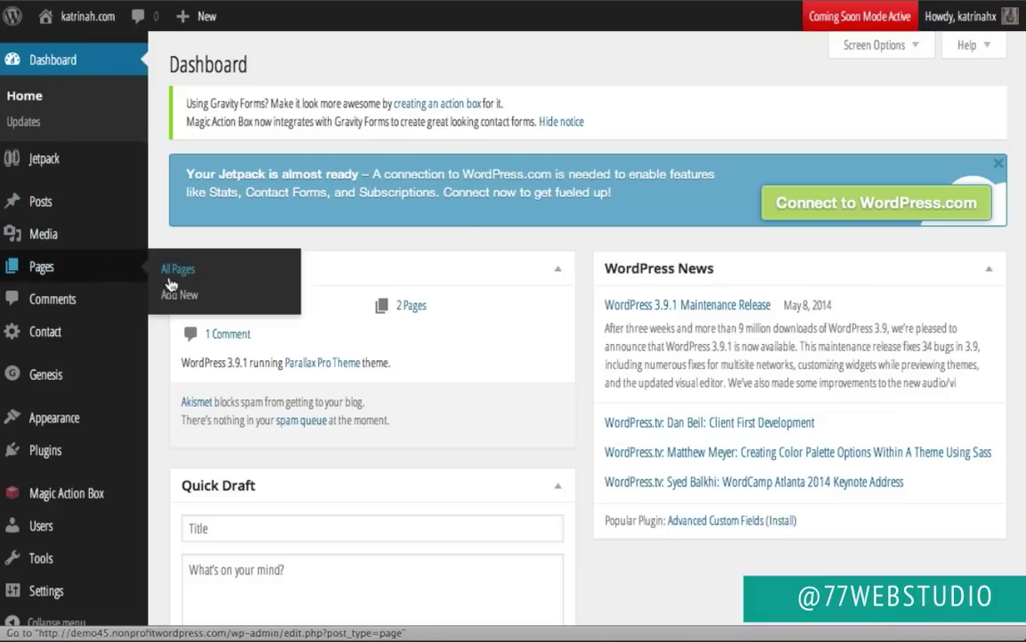
pyautogui.click(190, 305)
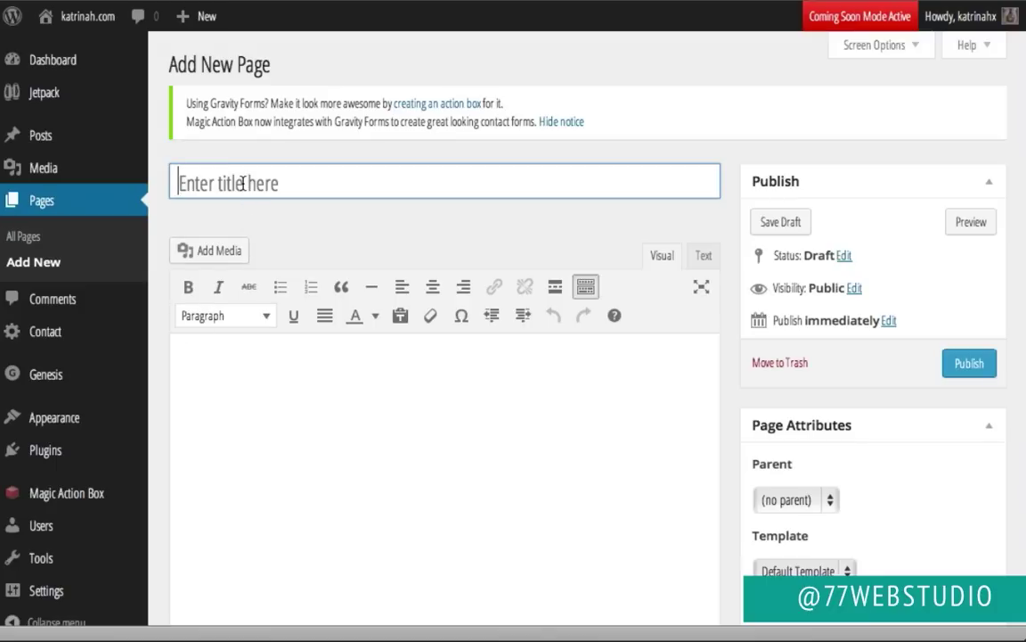
pyautogui.write('Contact')
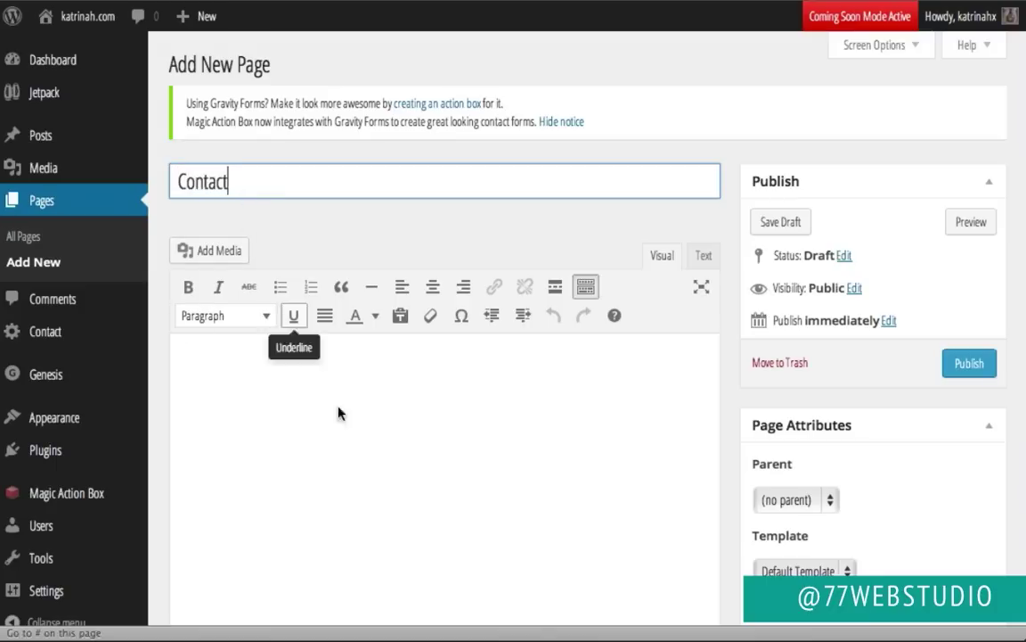
pyautogui.click(341, 433)
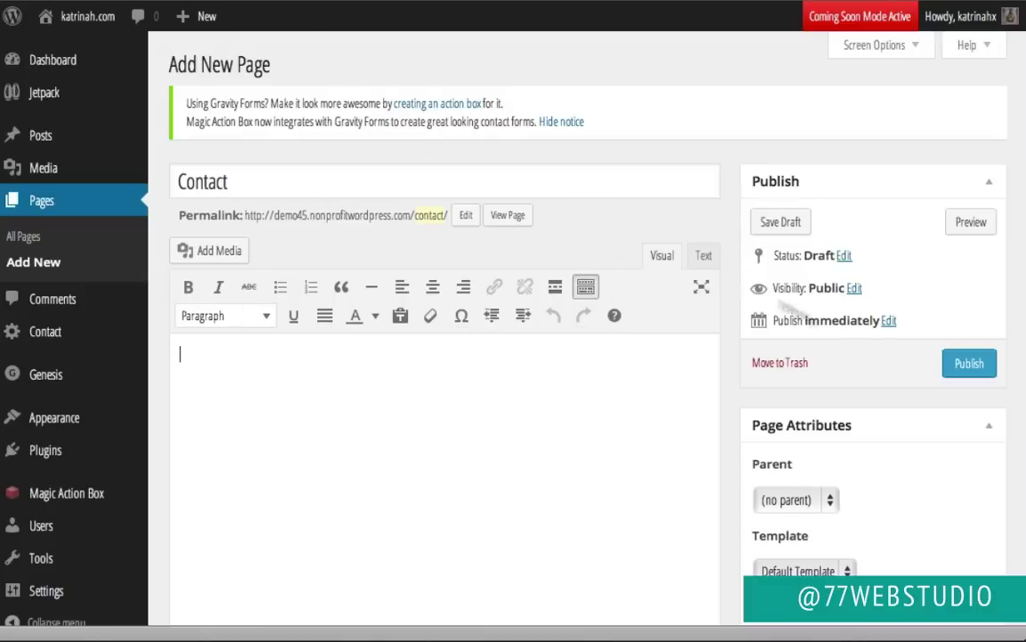
pyautogui.click(779, 222)
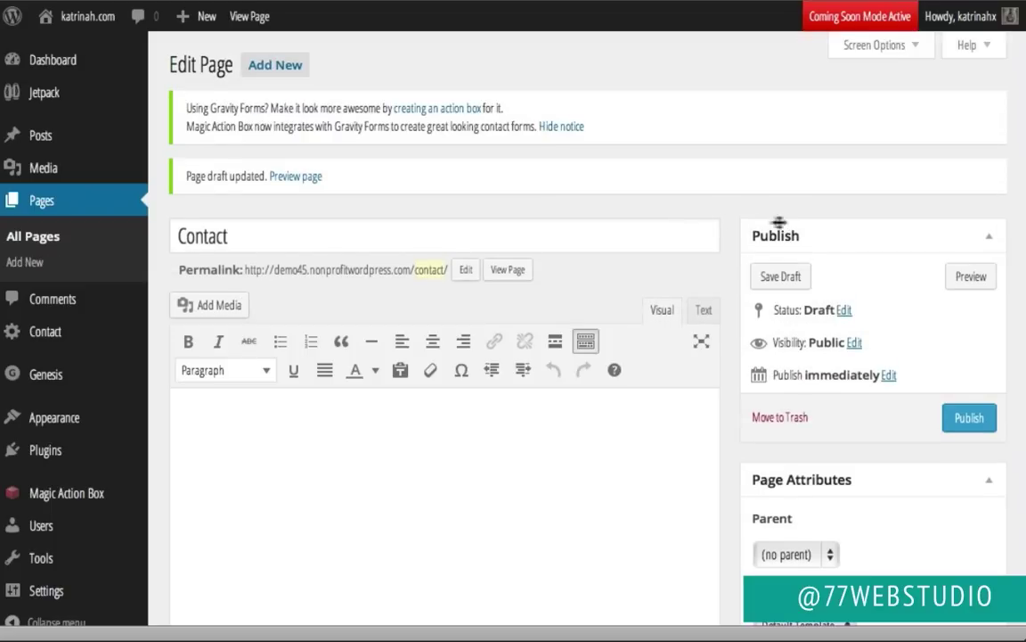
pyautogui.moveTo(44, 456)
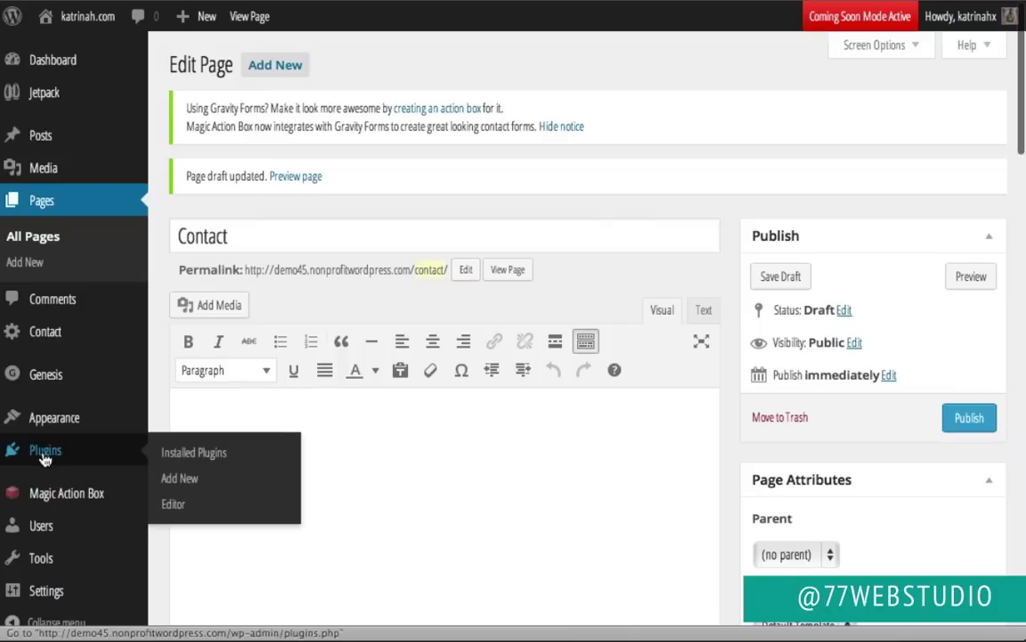
# Step: Open Contact form 1 from the Contact Form 7 plugin settings
pyautogui.click(45, 456)
pyautogui.scroll(-3, 464, 372)
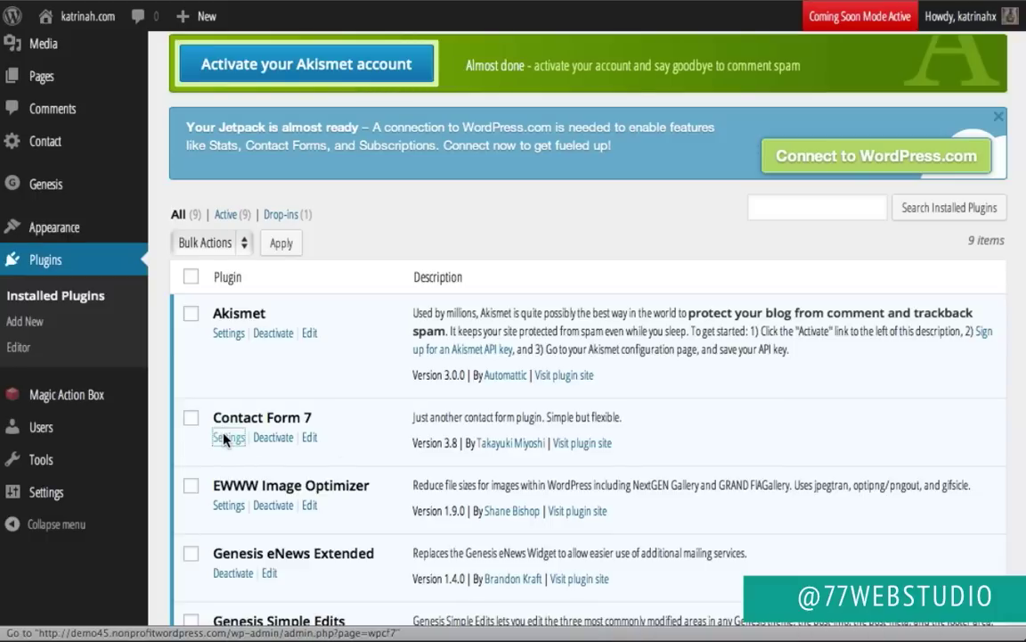
pyautogui.click(226, 438)
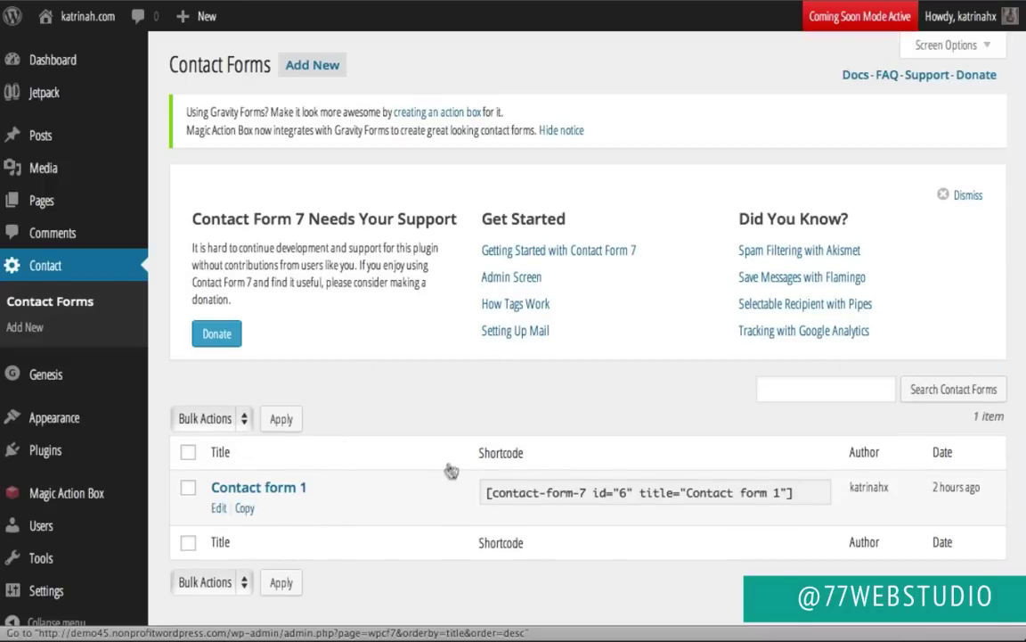
pyautogui.scroll(-1, 451, 471)
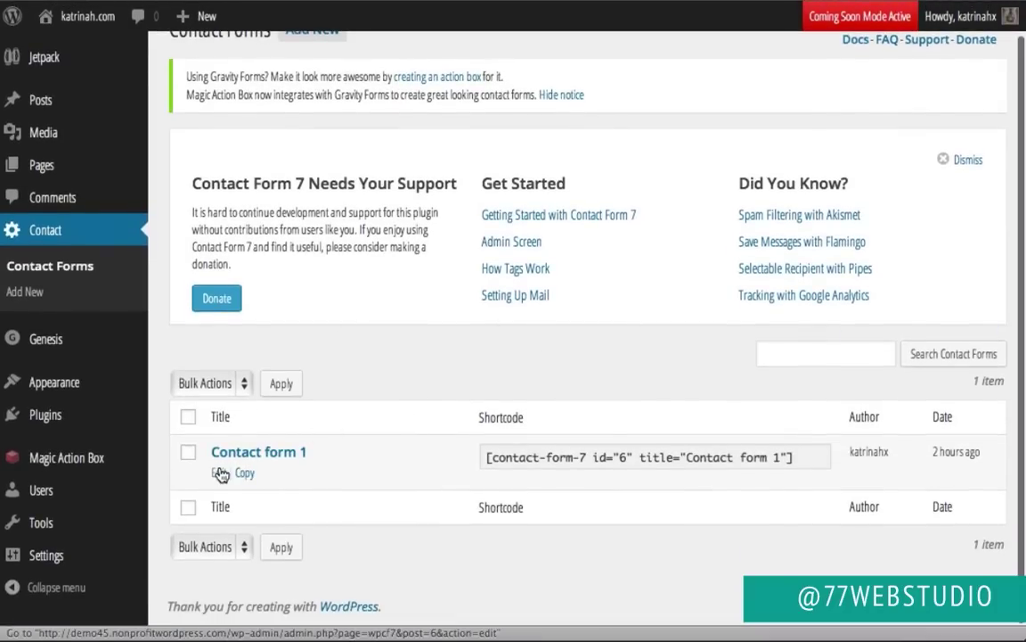
pyautogui.click(216, 474)
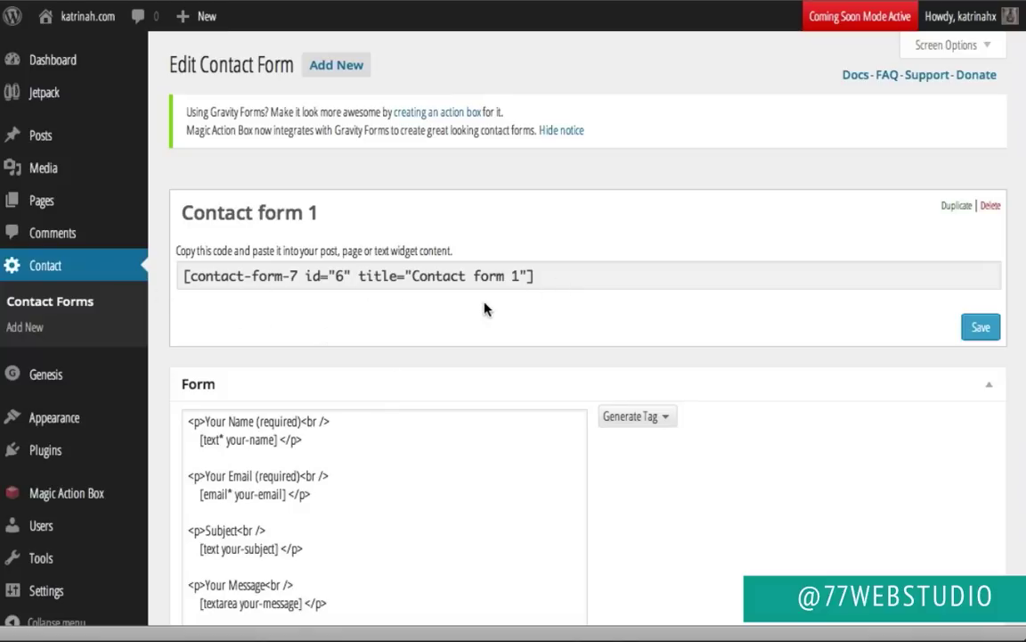
pyautogui.scroll(-3, 553, 337)
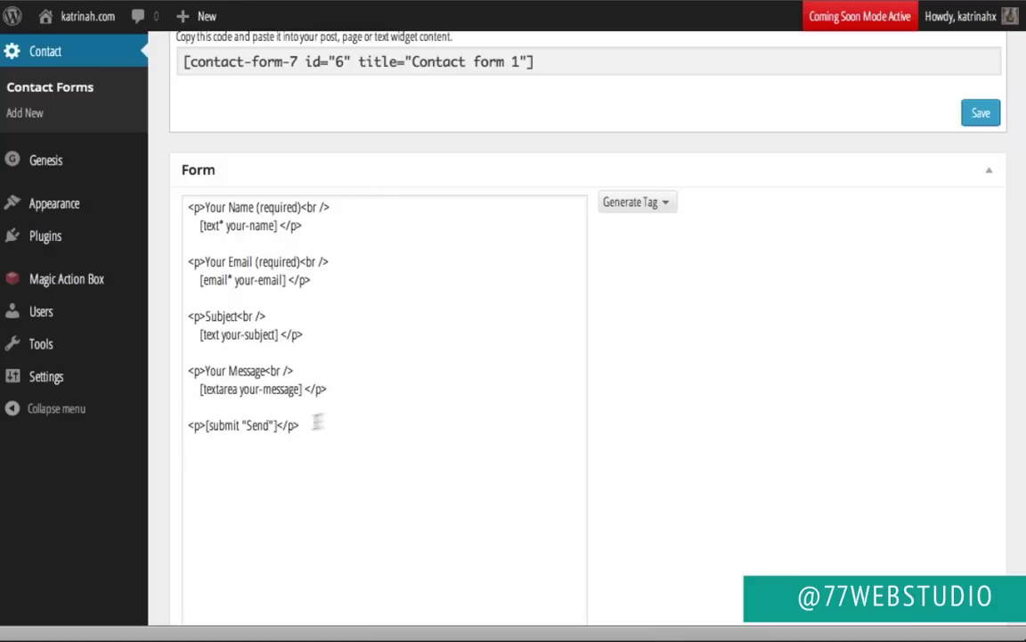
pyautogui.scroll(-5, 600, 333)
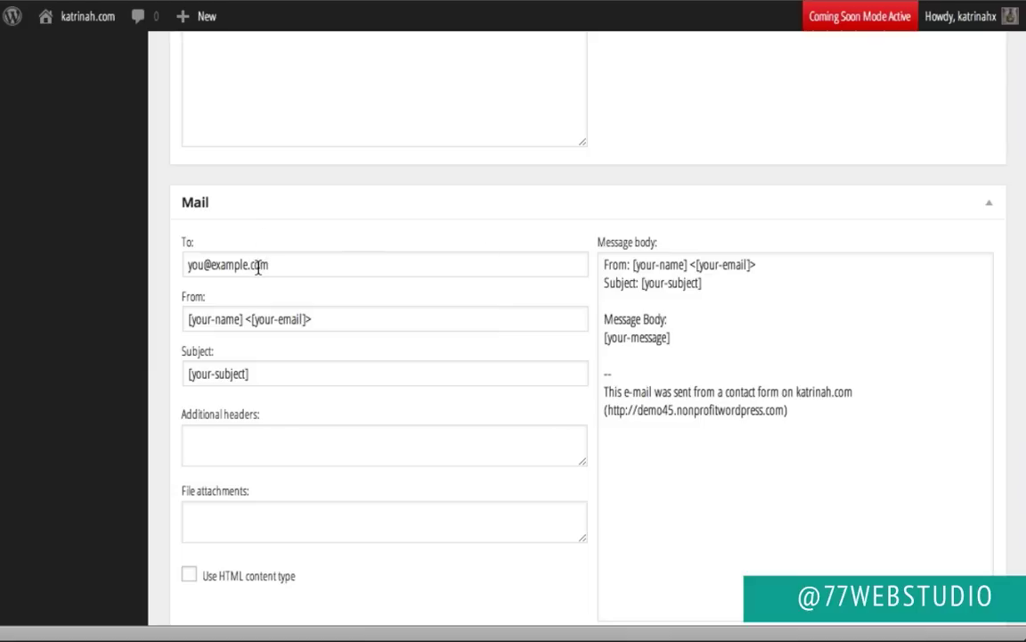
# Step: Replace the mail recipient with the studio's e-mail address, save, and select the shortcode
pyautogui.tripleClick(258, 268)
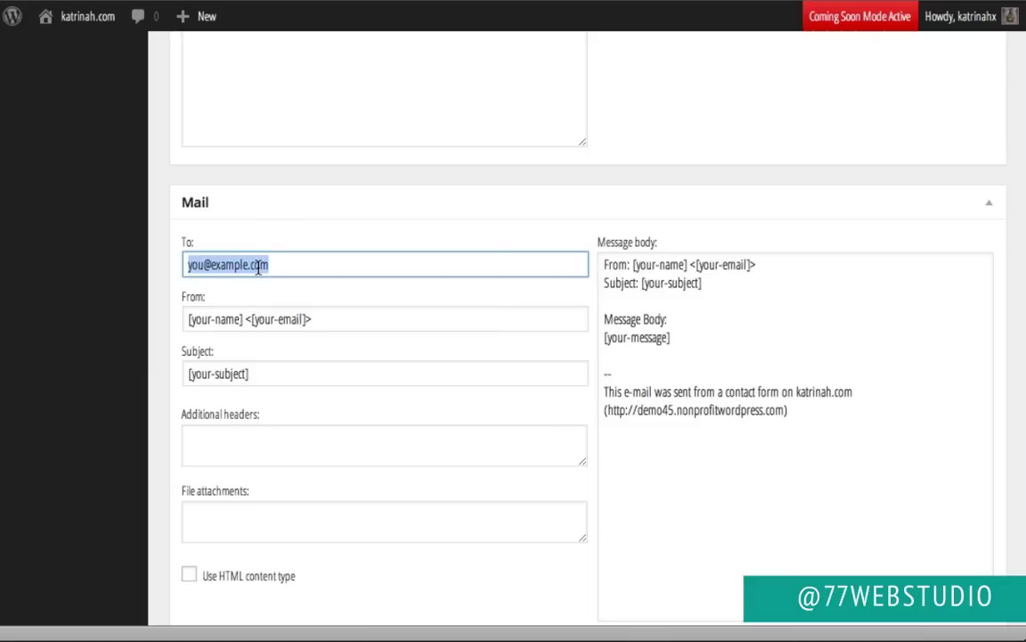
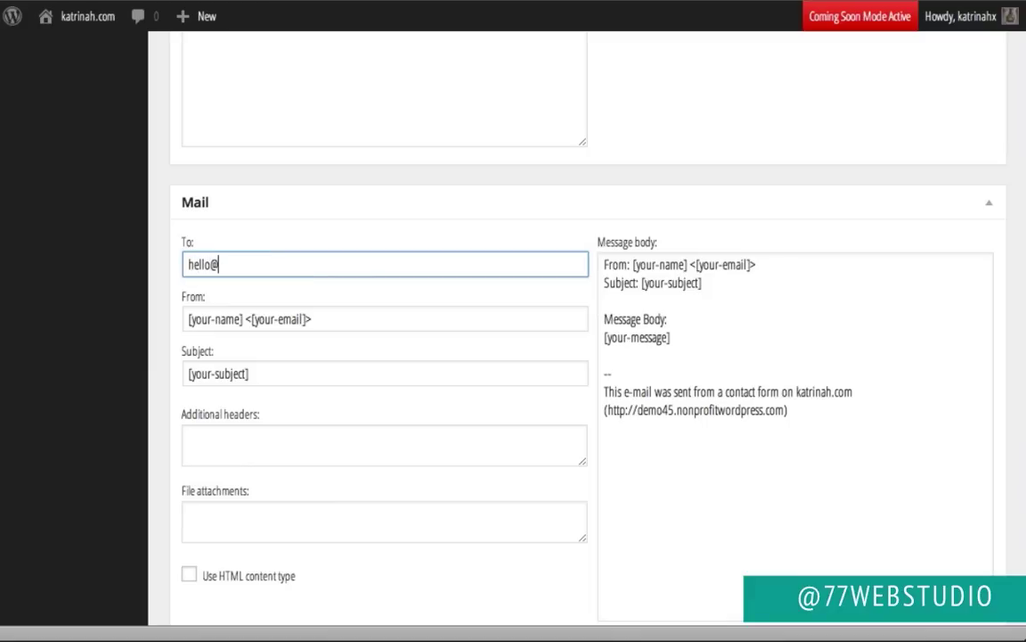
pyautogui.click(151, 275)
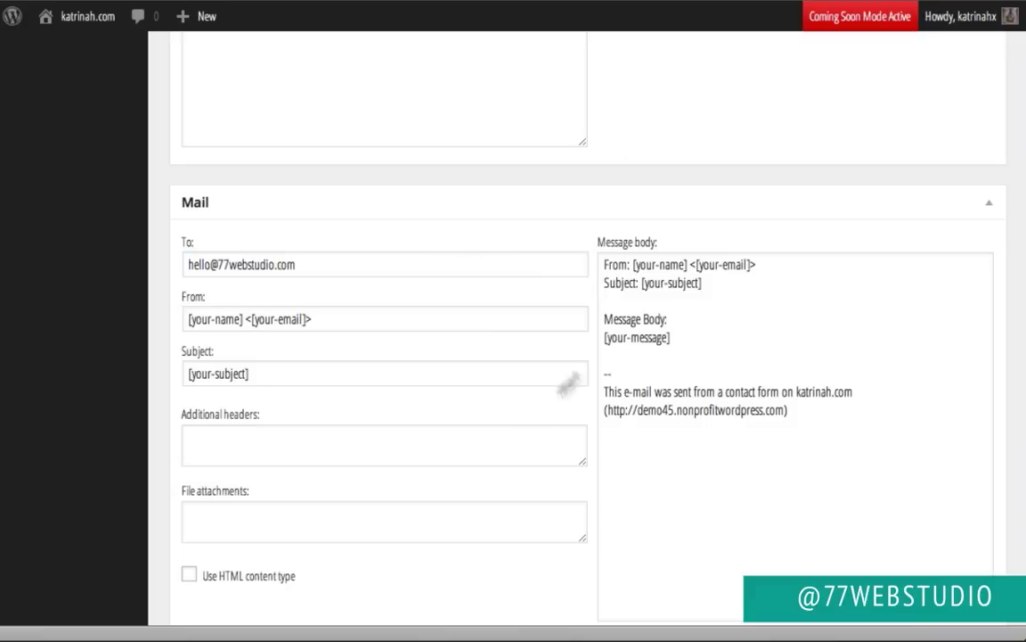
pyautogui.scroll(-8, 346, 284)
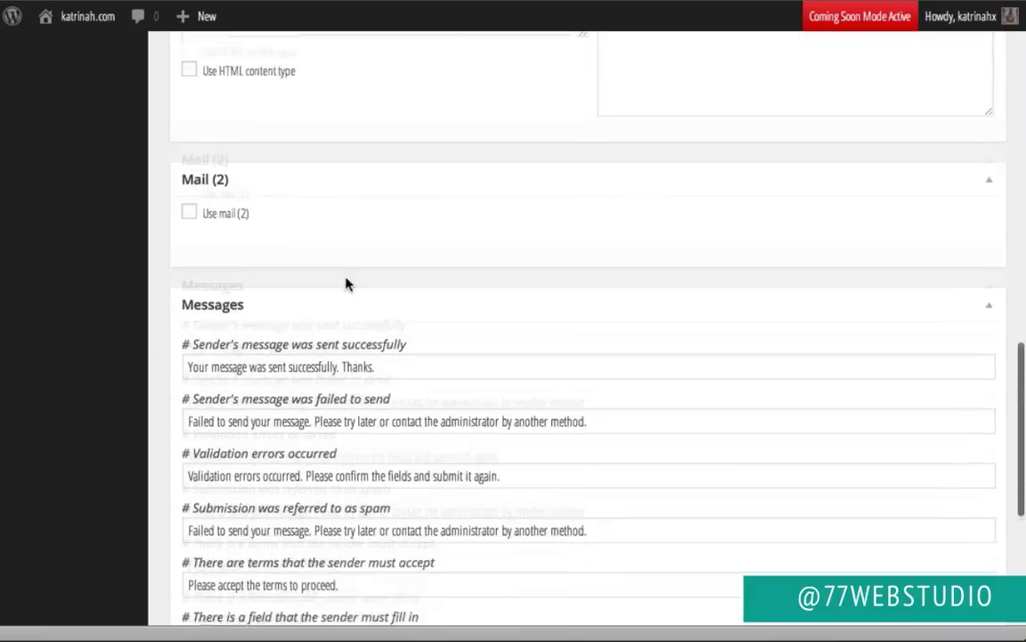
pyautogui.scroll(-6, 347, 280)
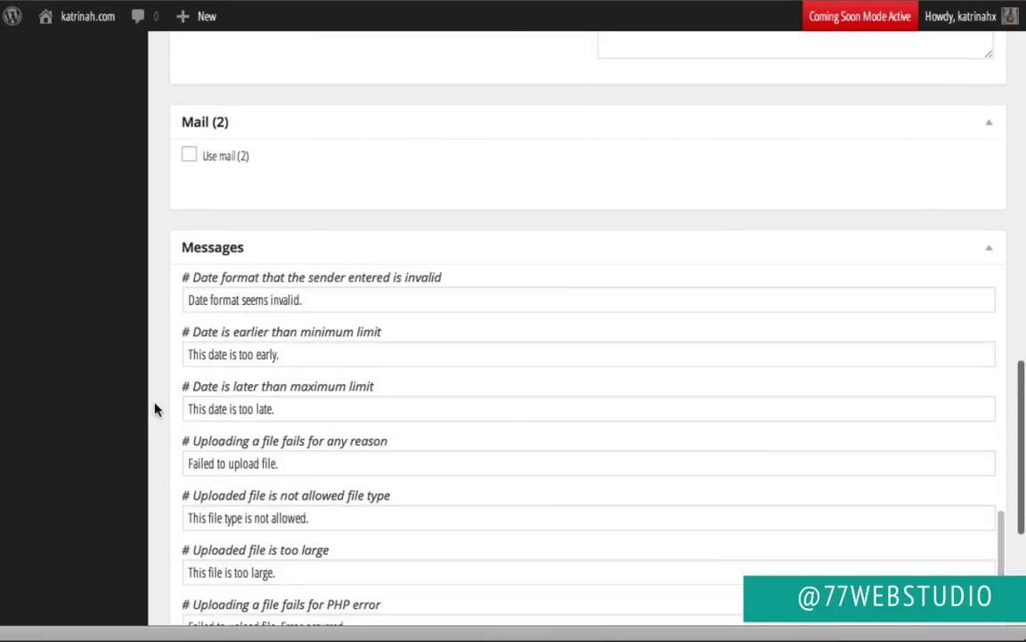
pyautogui.scroll(-4, 155, 409)
pyautogui.scroll(20, 155, 409)
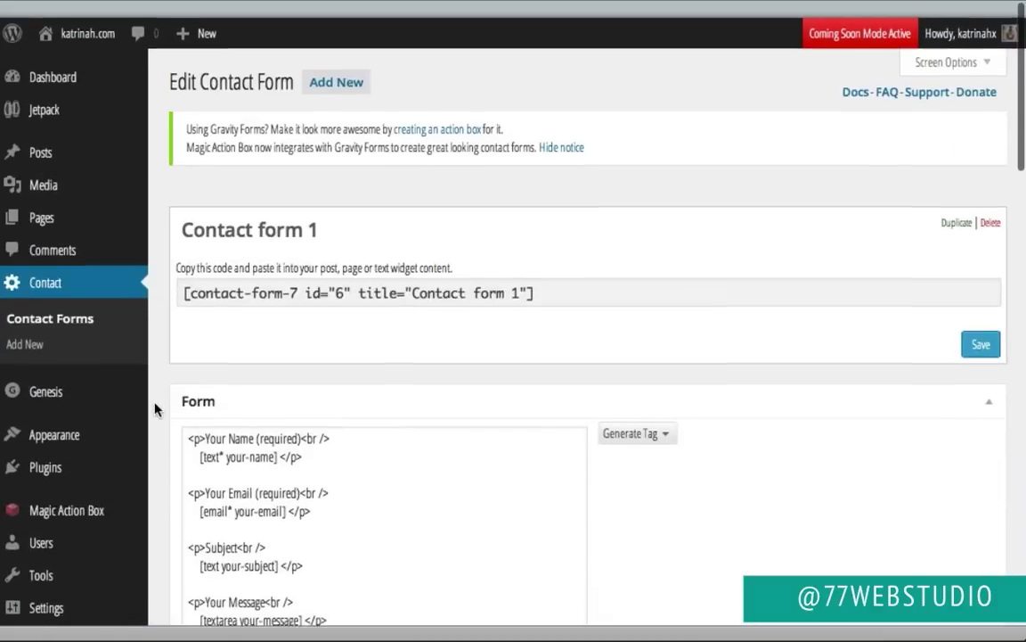
pyautogui.click(981, 329)
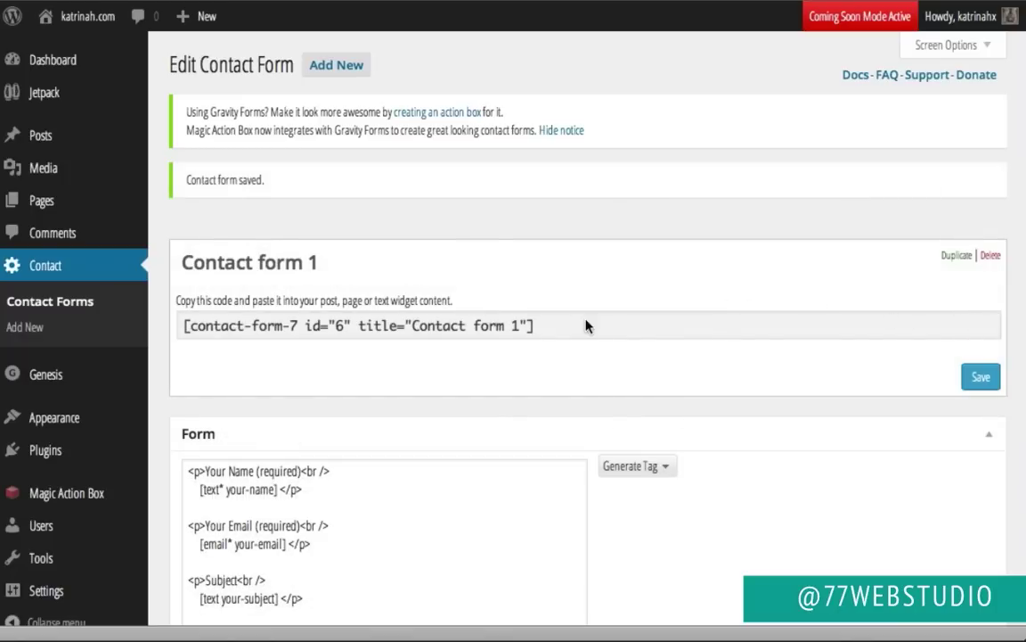
pyautogui.click(534, 328)
pyautogui.hotkey('ctrl', 'c')
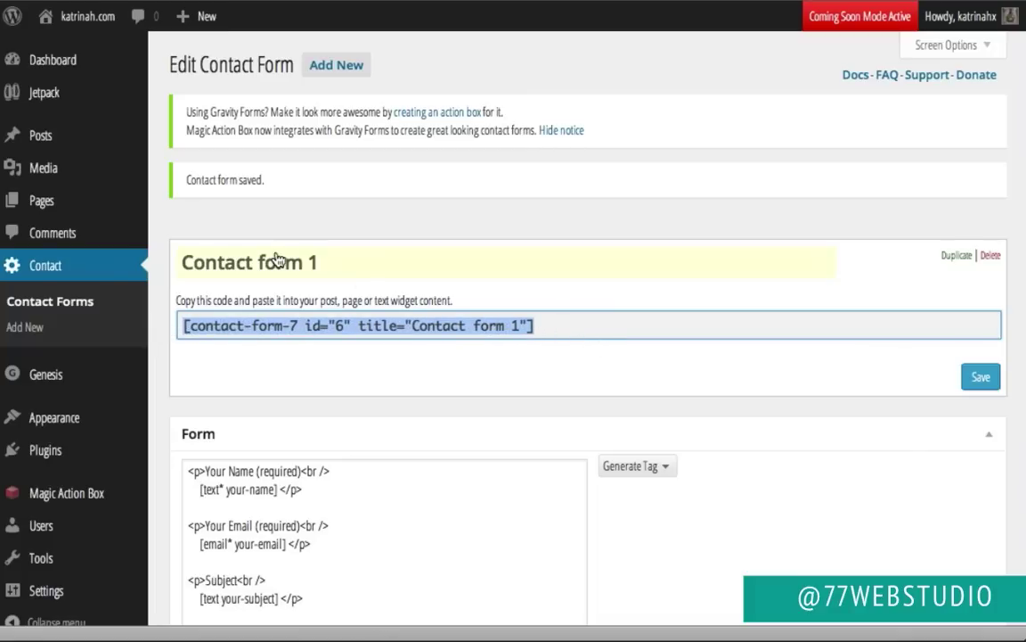
# Step: Paste the Contact form 1 shortcode into the Contact page body in the Text editor
pyautogui.moveTo(45, 204)
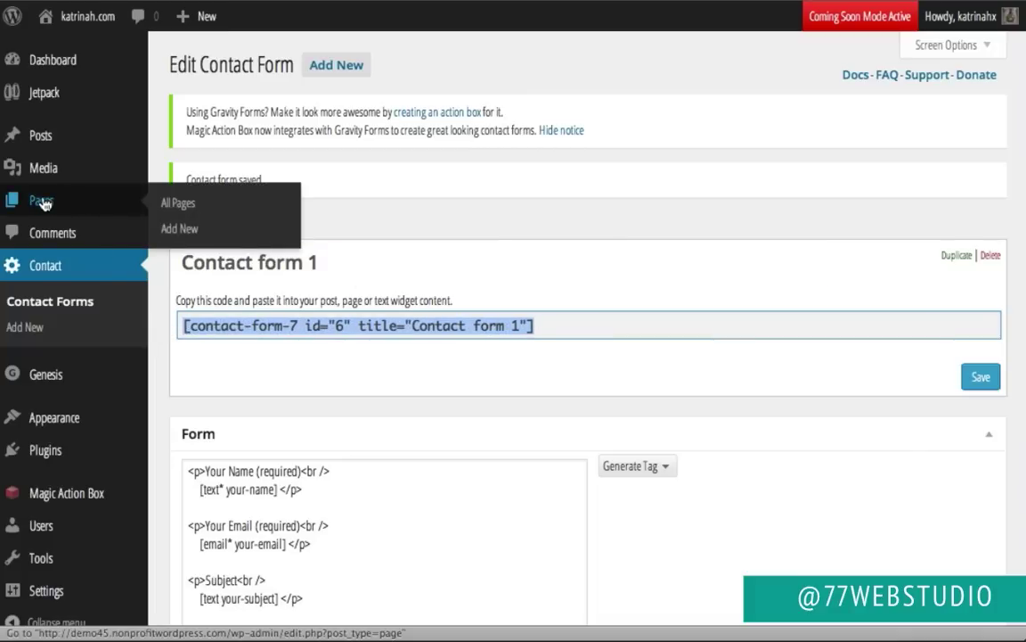
pyautogui.click(45, 203)
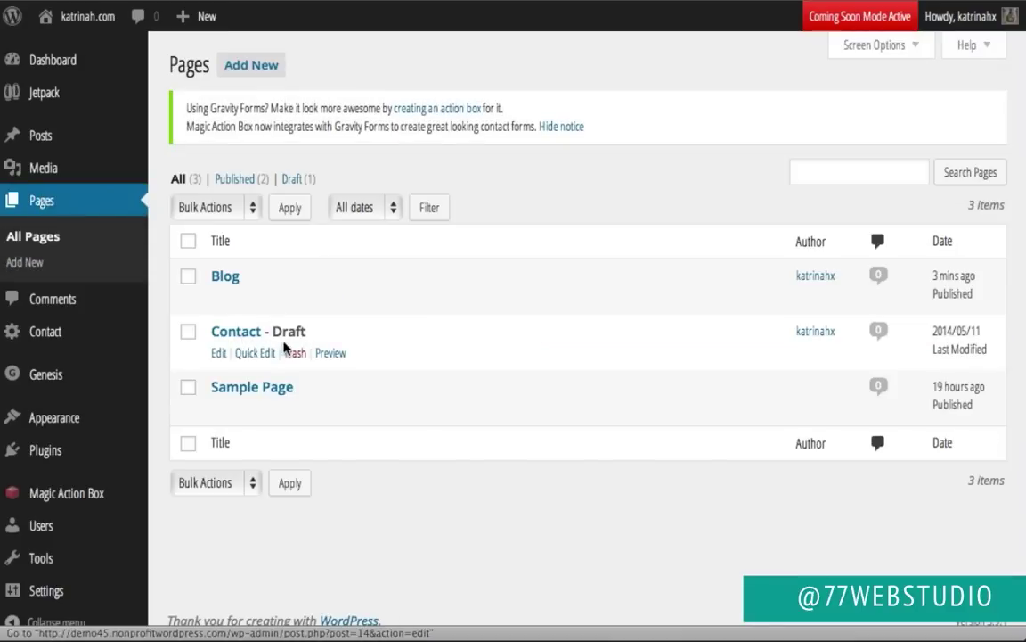
pyautogui.click(218, 353)
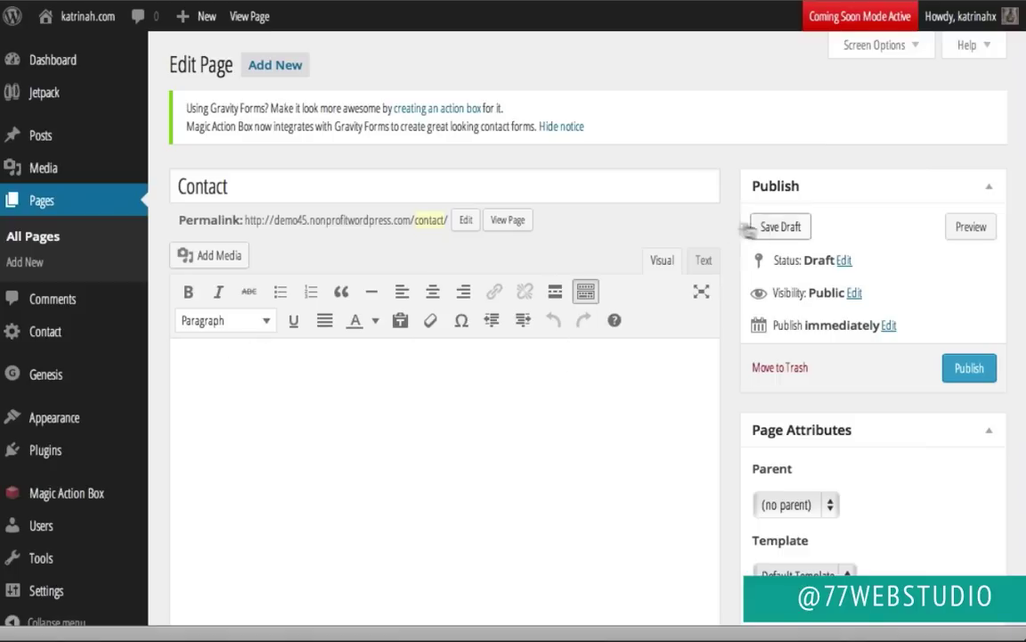
pyautogui.click(709, 260)
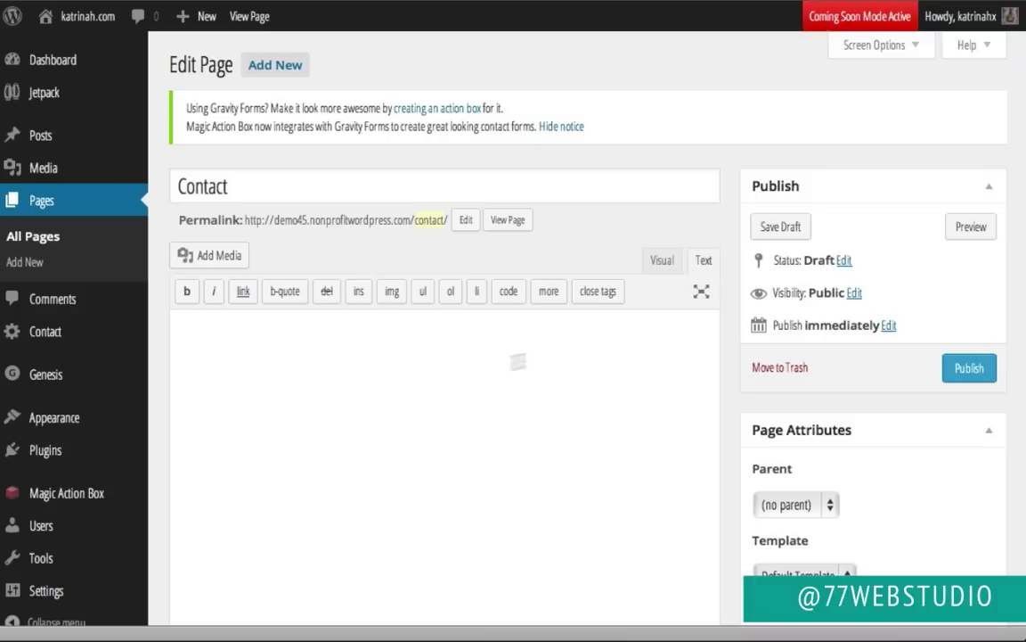
pyautogui.hotkey('ctrl', 'v')
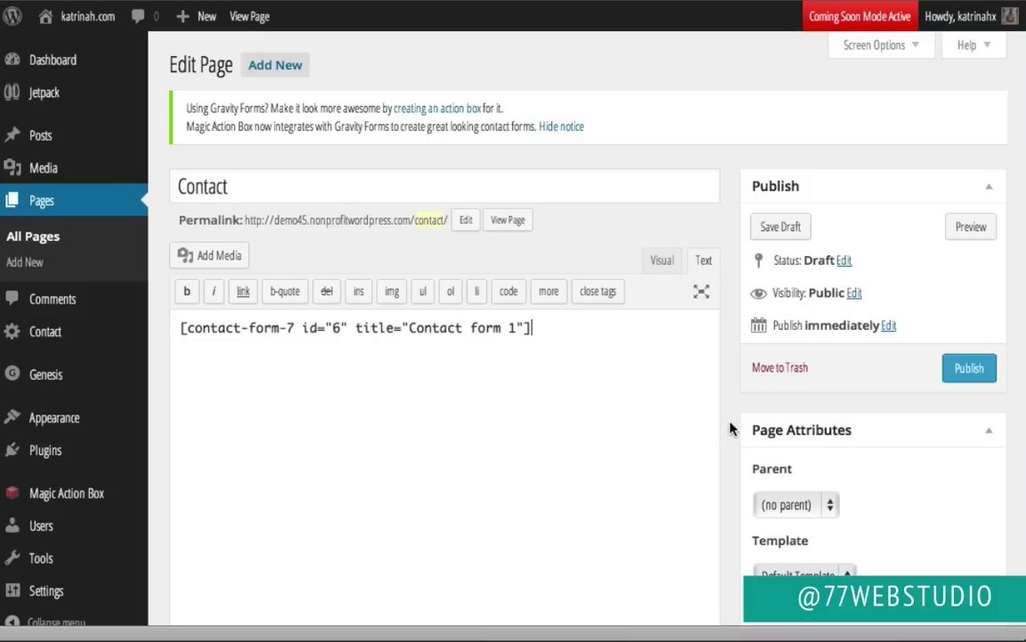
# Step: Give the Contact page the Content-Sidebar layout and publish it
pyautogui.scroll(-15, 729, 428)
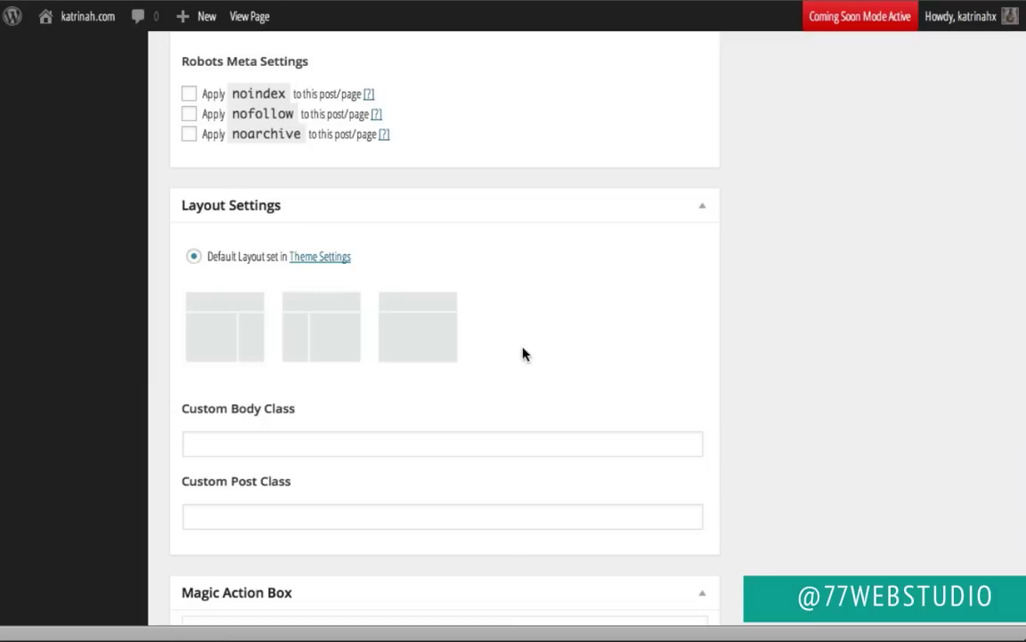
pyautogui.click(238, 307)
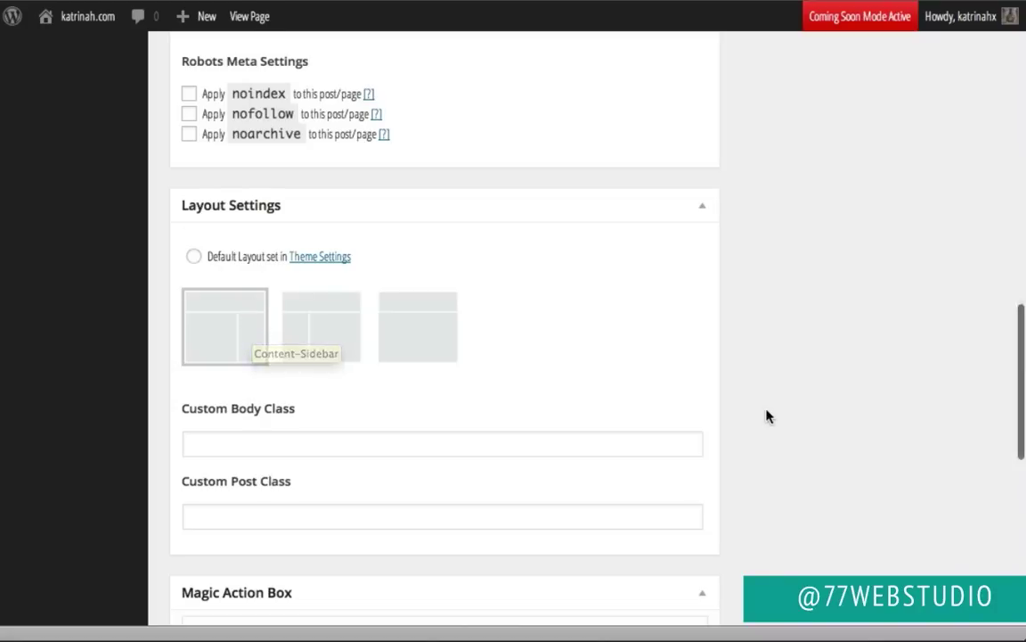
pyautogui.scroll(15, 767, 411)
pyautogui.scroll(1, 766, 410)
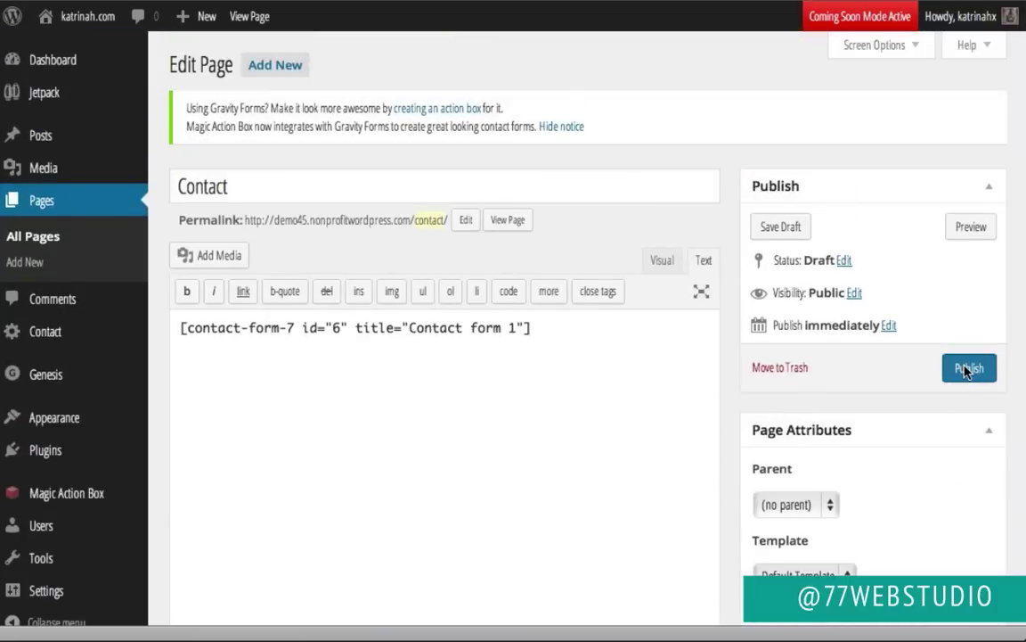
pyautogui.click(968, 368)
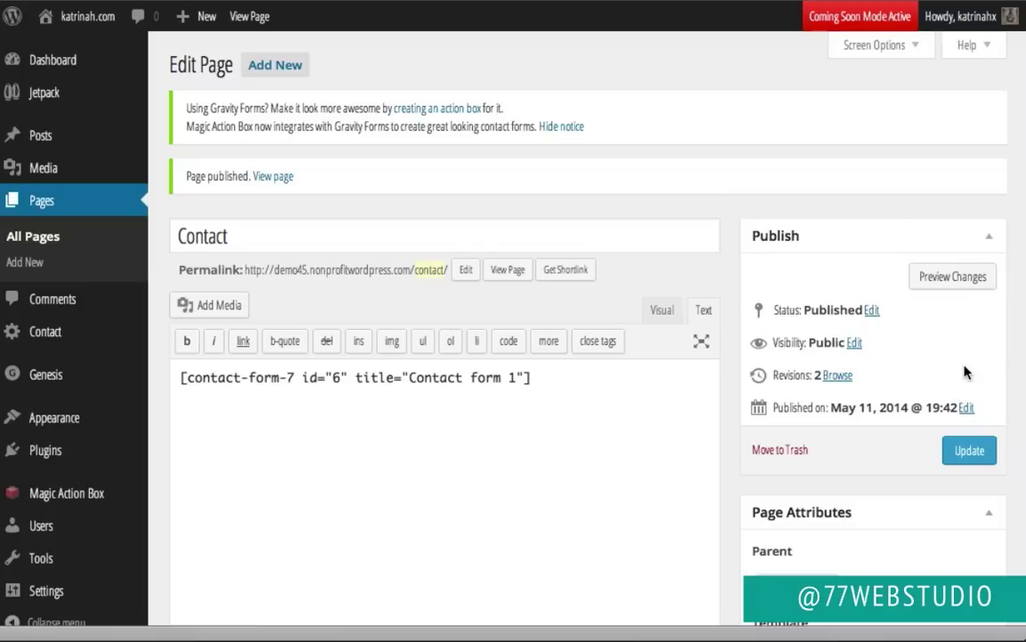
pyautogui.click(269, 177)
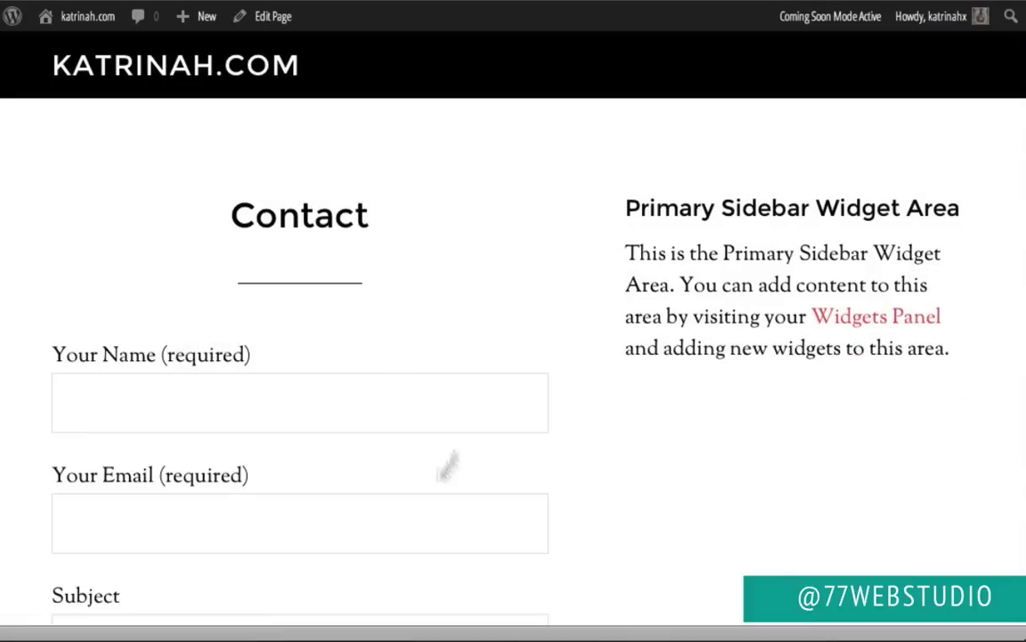
pyautogui.scroll(-5, 477, 396)
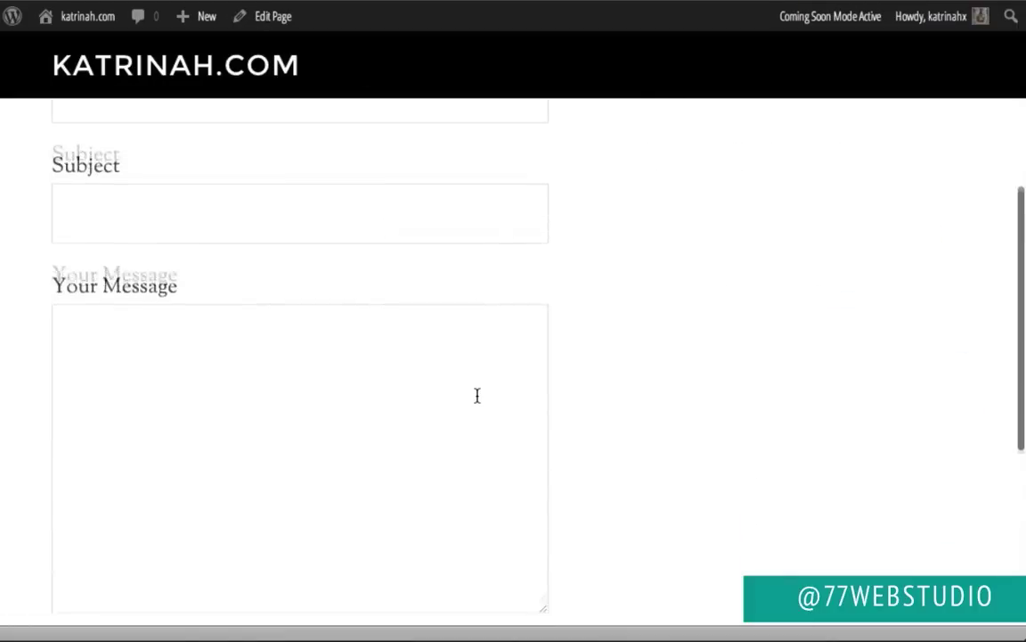
pyautogui.scroll(-3, 476, 396)
pyautogui.scroll(10, 477, 396)
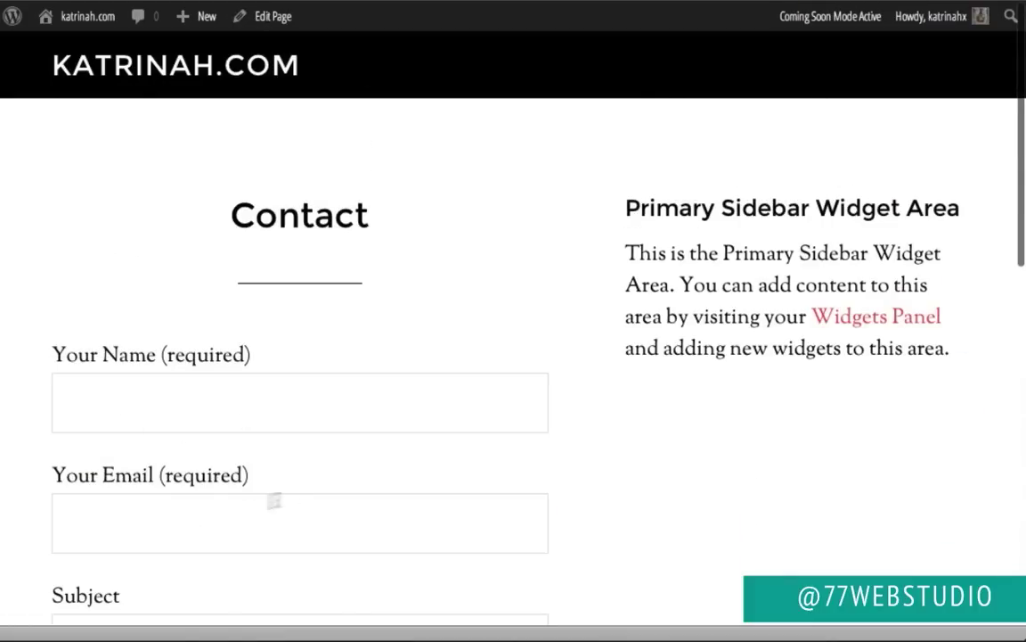
pyautogui.scroll(-3, 273, 495)
pyautogui.scroll(-3, 187, 506)
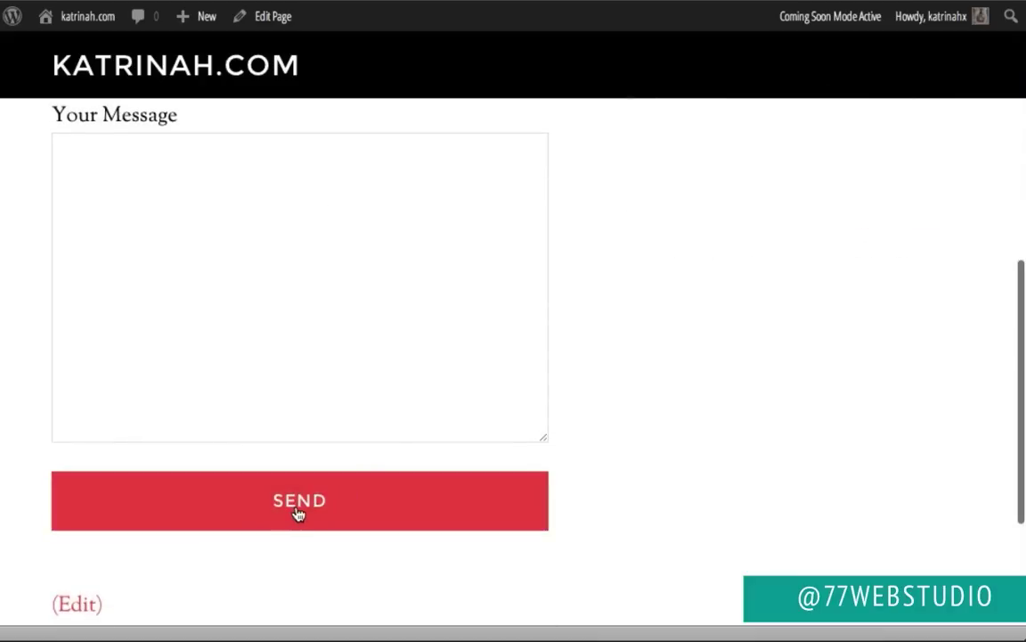
pyautogui.scroll(7, 417, 394)
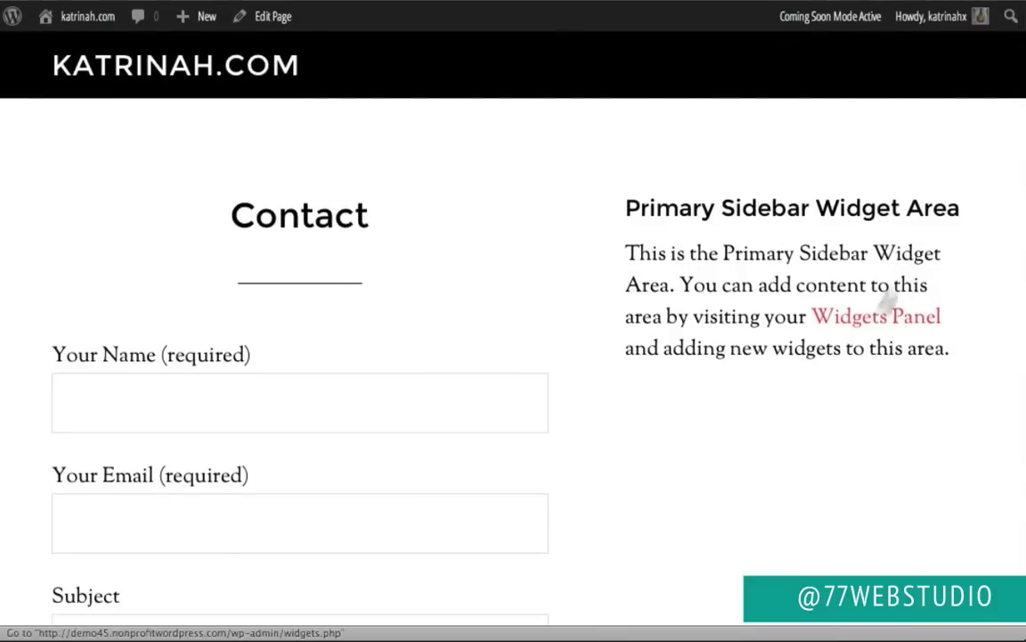
pyautogui.scroll(-5, 587, 485)
pyautogui.scroll(5, 586, 486)
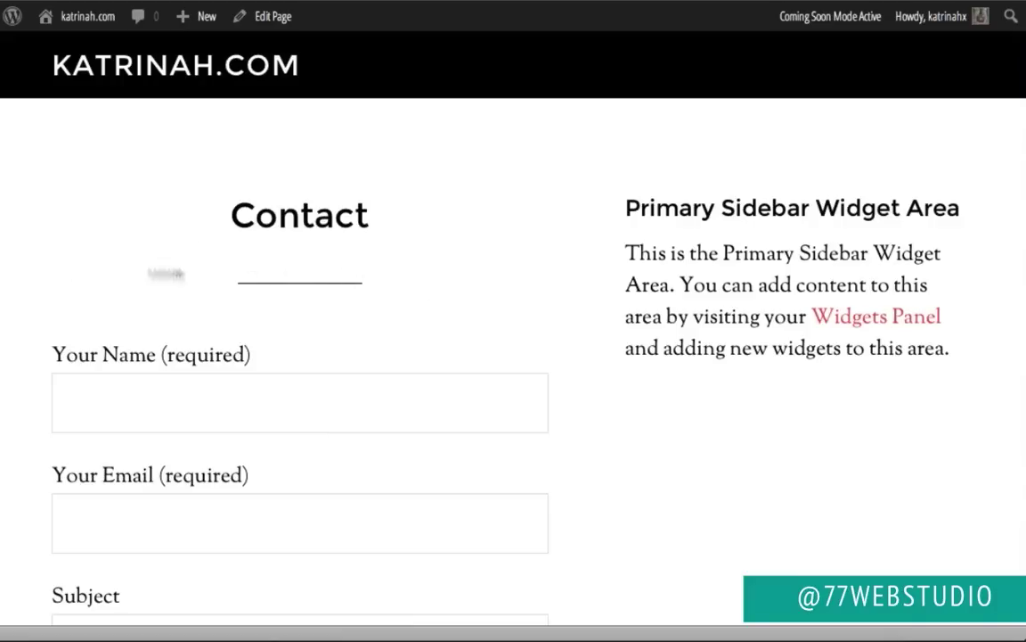
# Step: Add 'Please contact us via the form below. Thanks.' above the shortcode and update the page
pyautogui.click(273, 17)
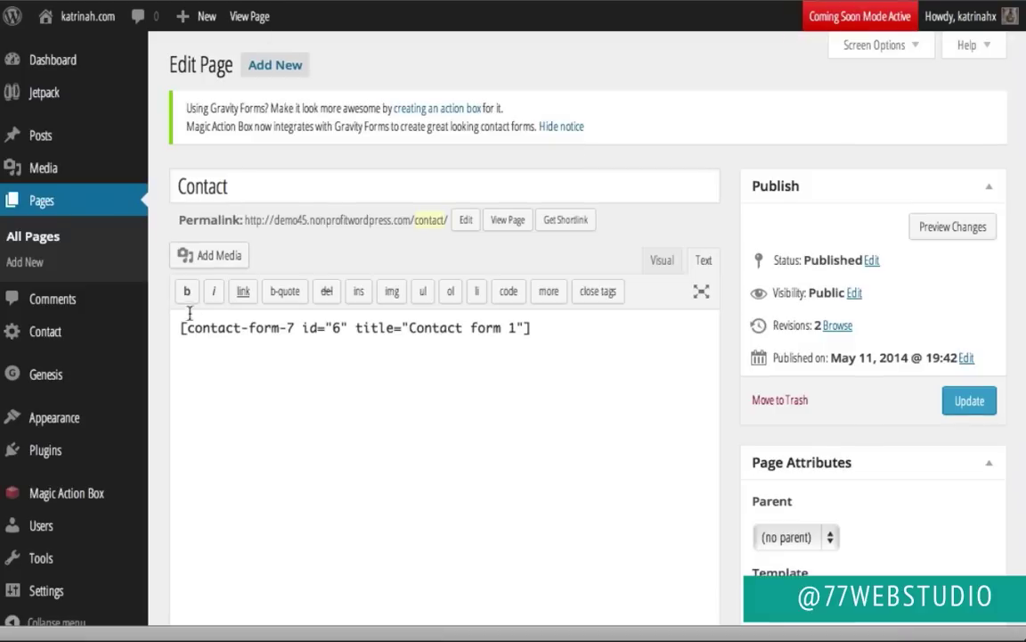
pyautogui.click(179, 328)
pyautogui.press('Return')
pyautogui.press('Return')
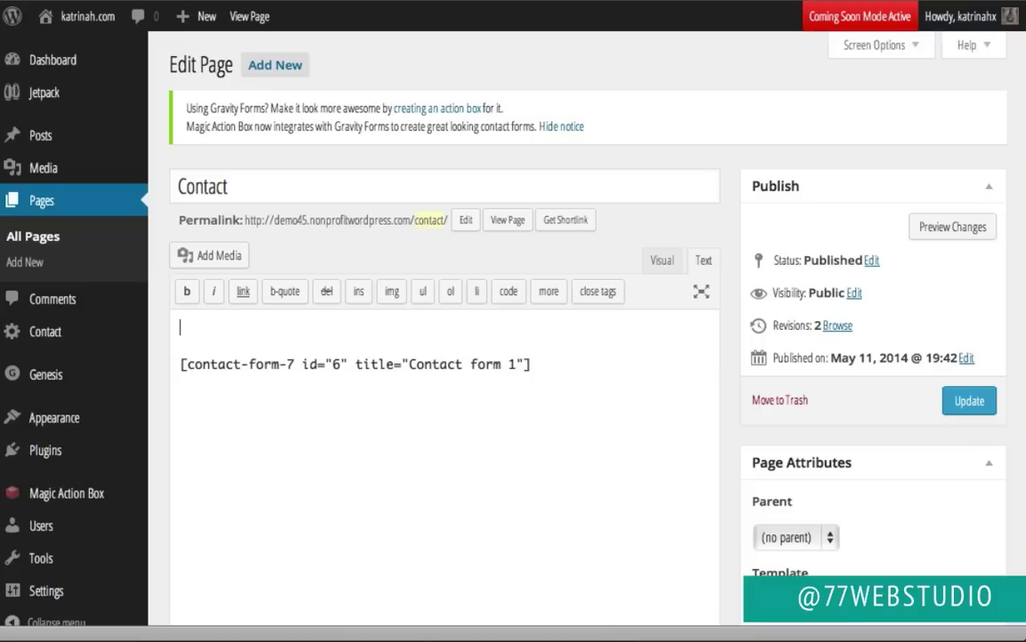
pyautogui.write('Please contact us via the form below. Thanks.')
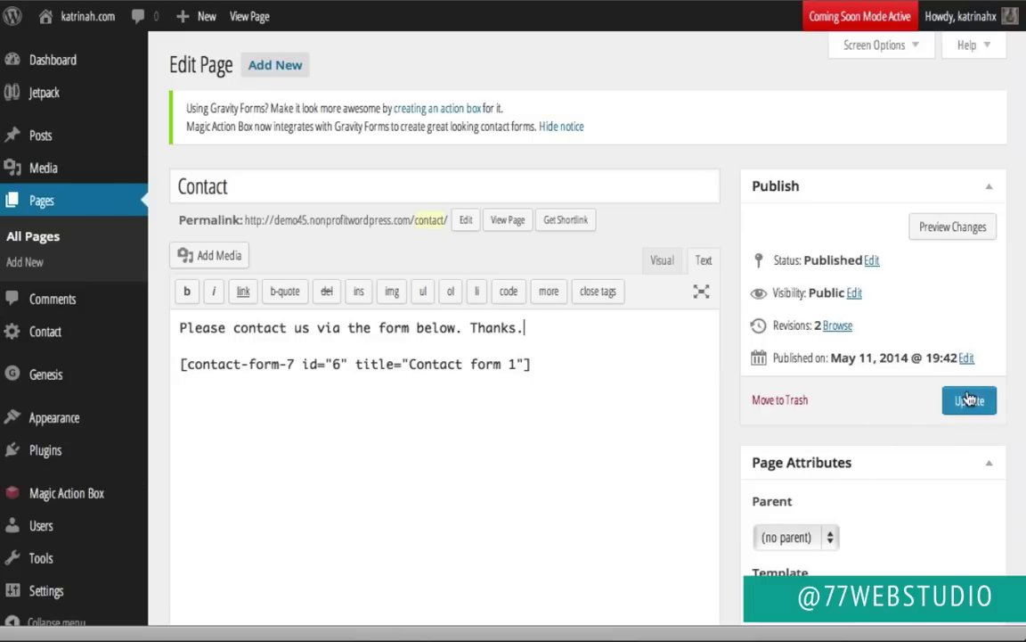
pyautogui.click(969, 400)
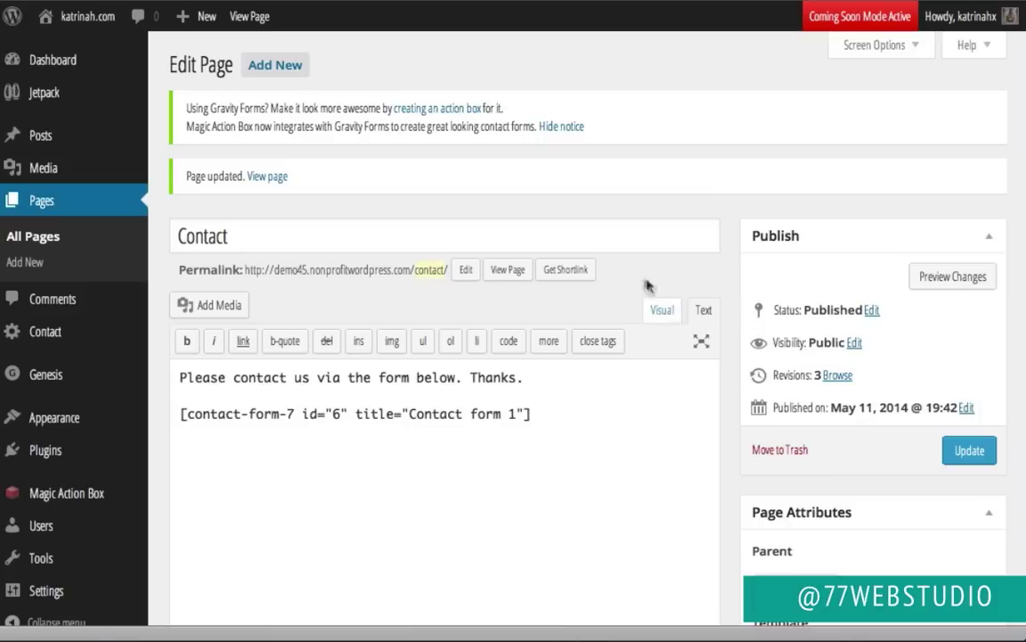
# Step: View the live Contact page to check the intro sentence above the form
pyautogui.click(510, 270)
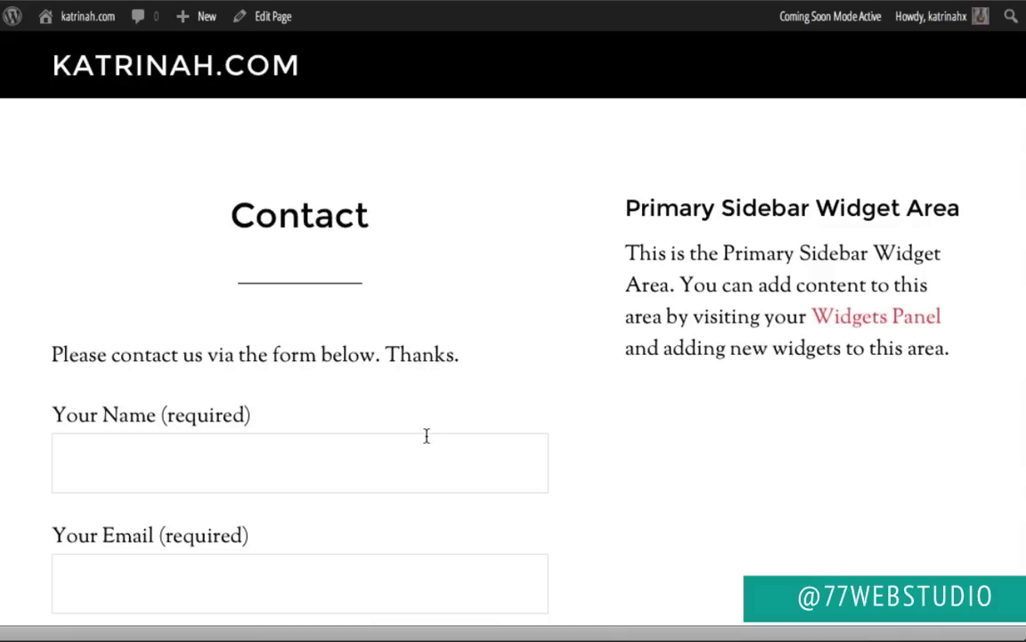
pyautogui.scroll(-5, 426, 435)
pyautogui.scroll(5, 426, 434)
pyautogui.moveTo(81, 18)
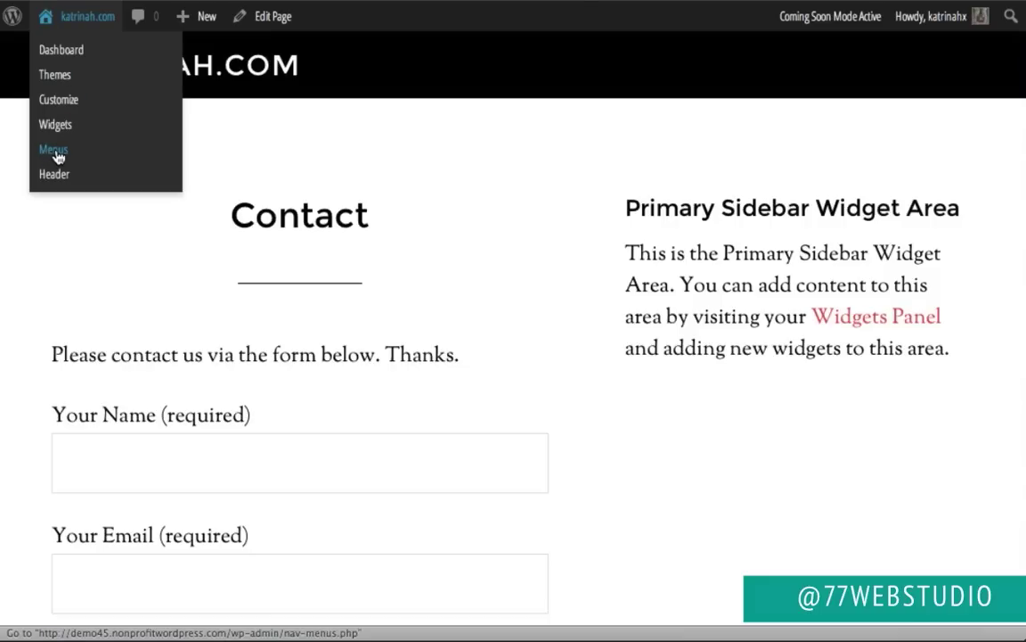
# Step: Create a navigation menu named 'Menu' in Appearance > Menus
pyautogui.click(64, 53)
pyautogui.moveTo(57, 420)
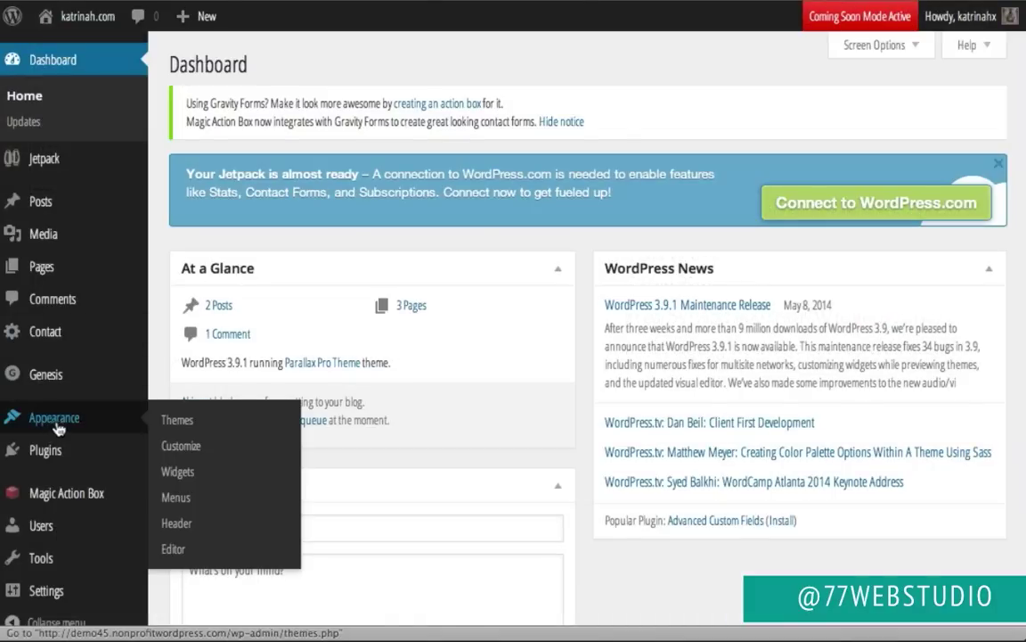
pyautogui.click(182, 501)
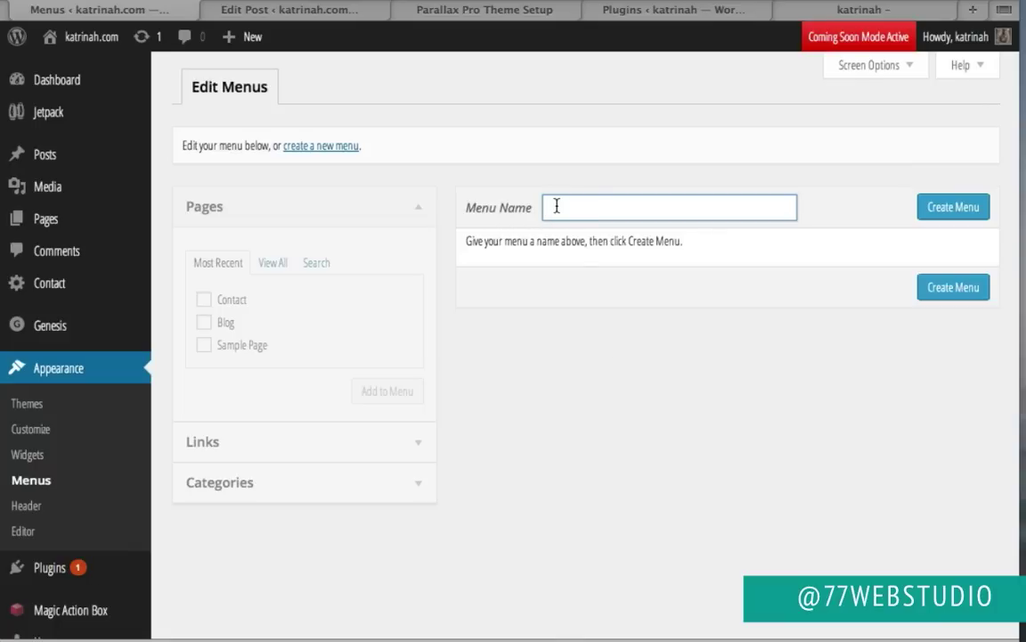
pyautogui.write('Menu')
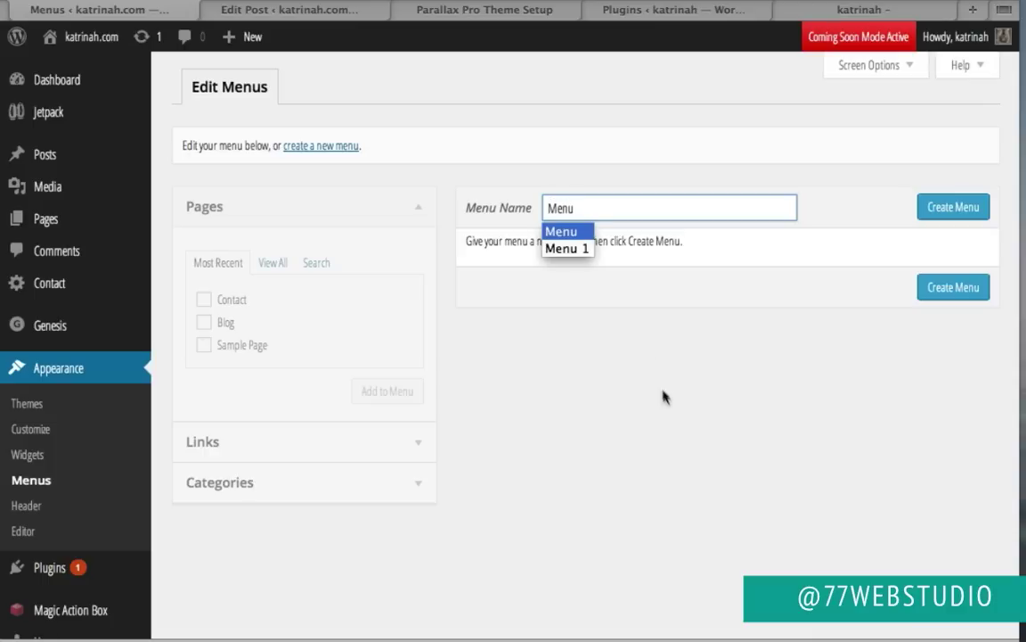
pyautogui.click(664, 401)
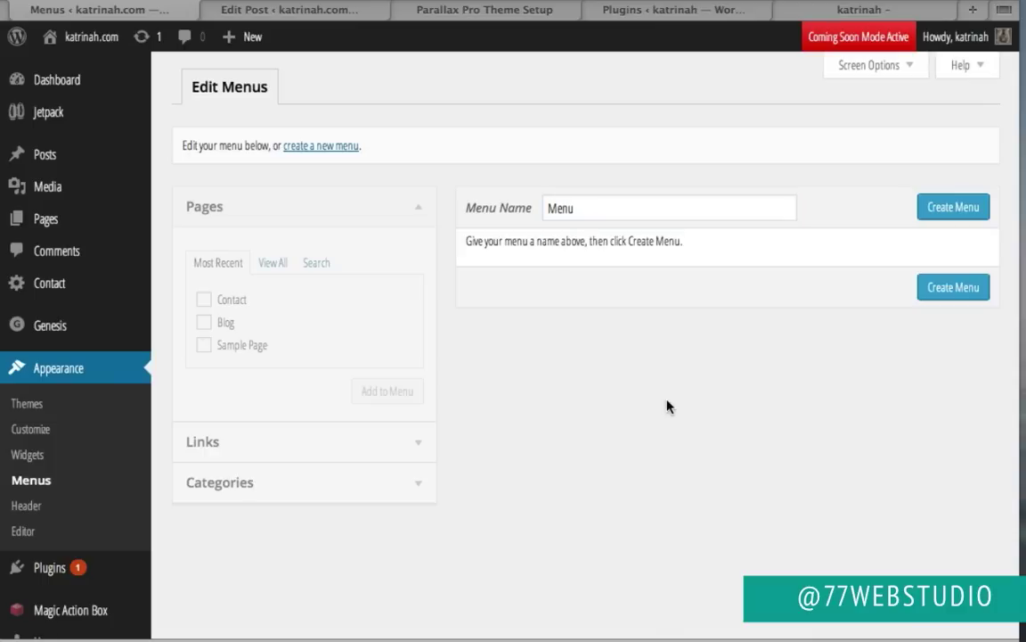
pyautogui.click(953, 288)
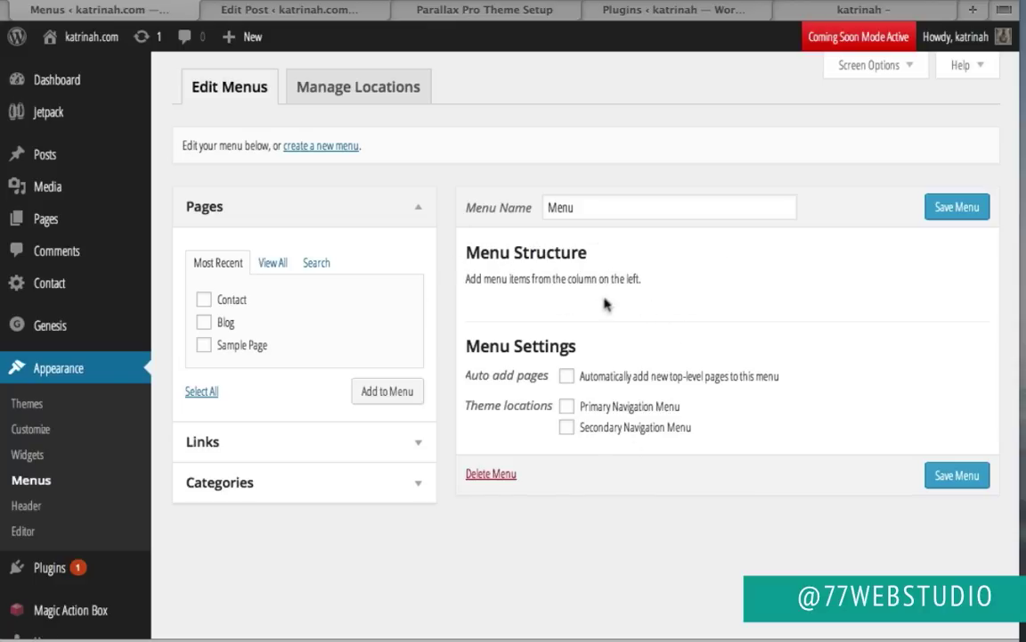
# Step: Add the Contact and Blog pages to the menu and drag Blog above Contact
pyautogui.click(205, 300)
pyautogui.click(204, 322)
pyautogui.click(387, 398)
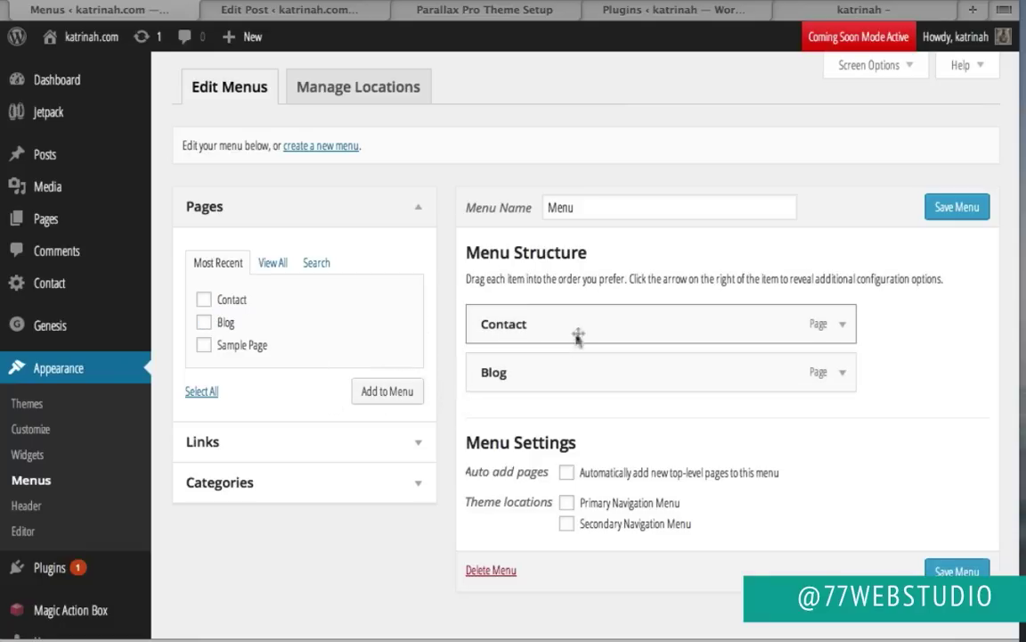
pyautogui.moveTo(529, 365); pyautogui.dragTo(526, 312)
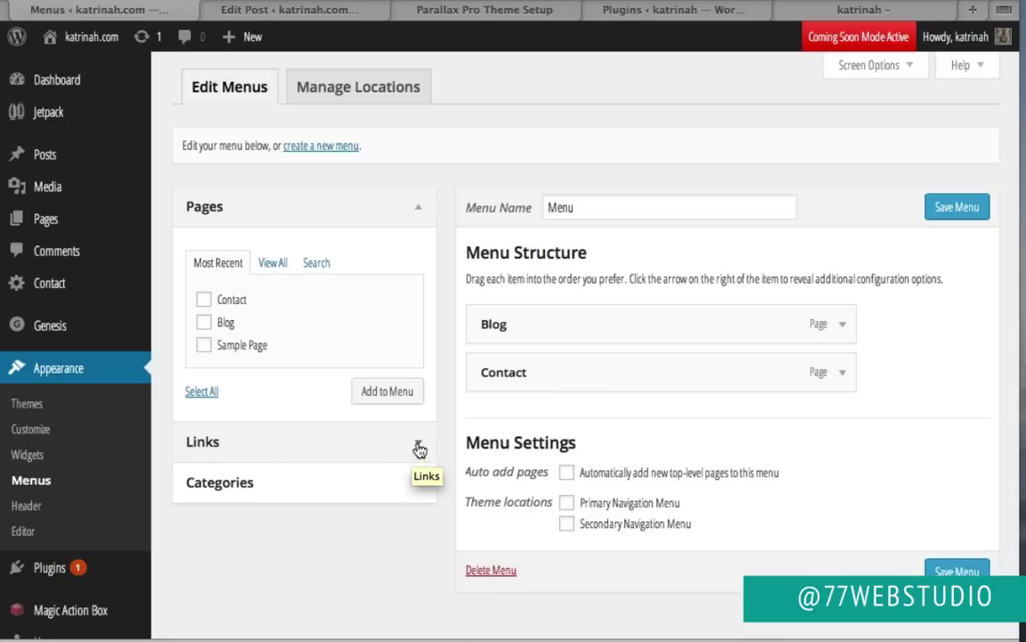
# Step: Add a custom Home link to katrinah.com, move it above Blog and Contact, and save the menu
pyautogui.click(419, 448)
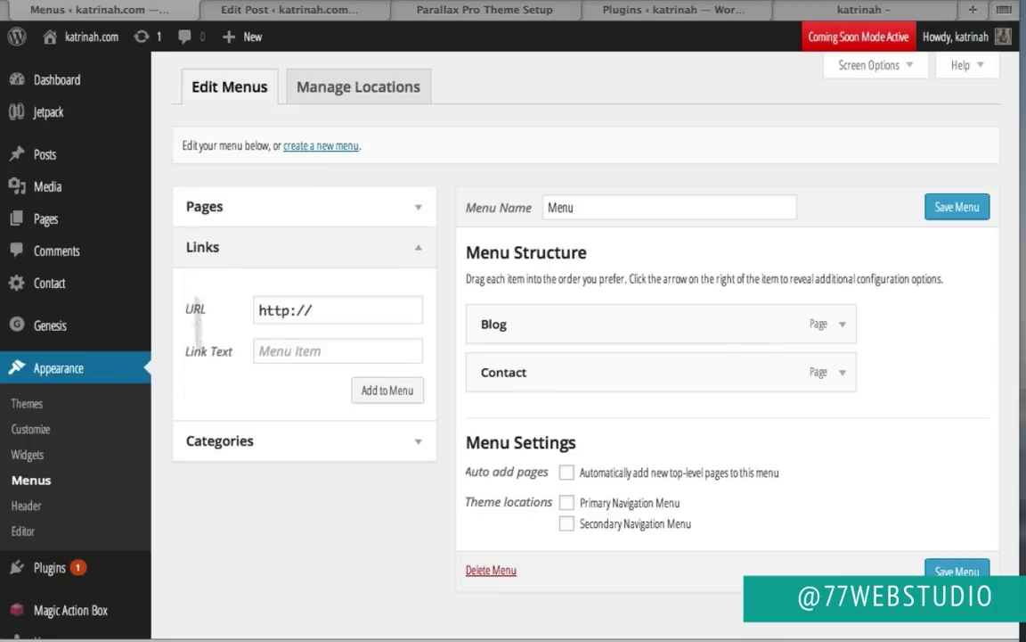
pyautogui.click(329, 313)
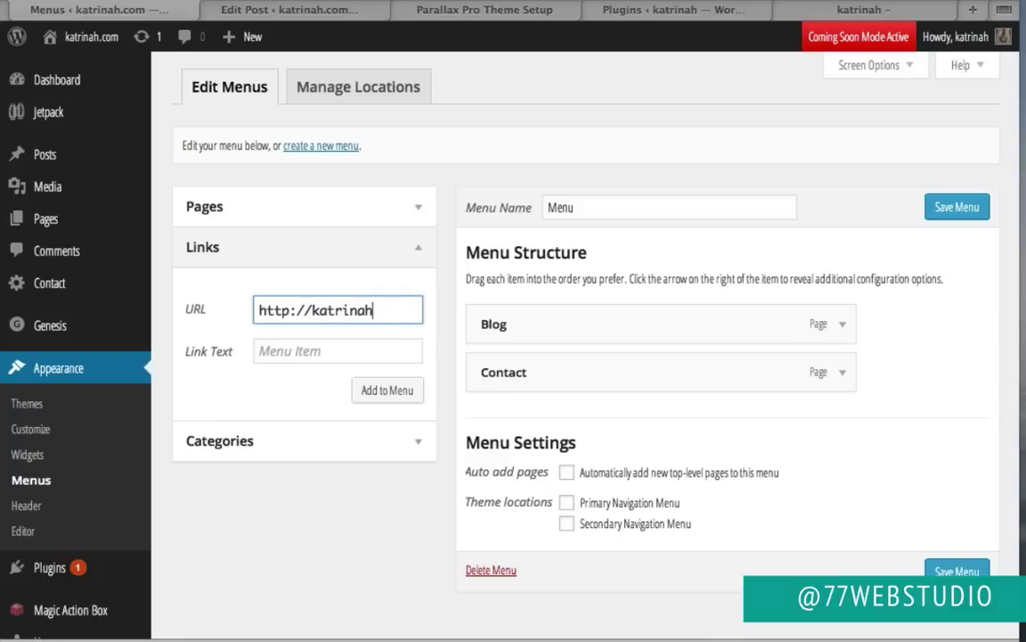
pyautogui.write('katrinah.com')
pyautogui.click(338, 352)
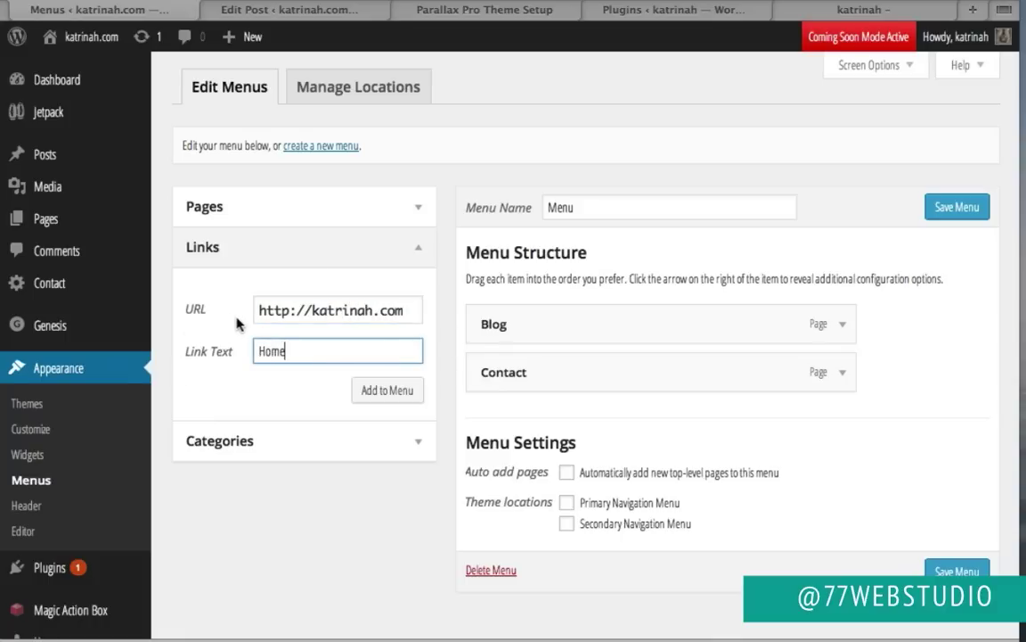
pyautogui.click(390, 392)
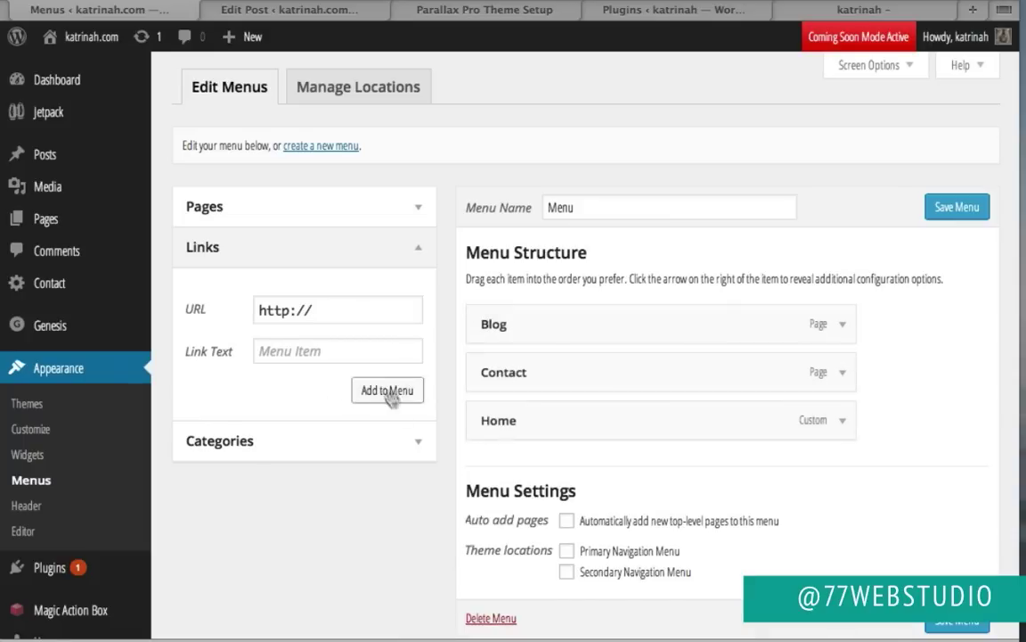
pyautogui.moveTo(500, 418); pyautogui.dragTo(497, 314)
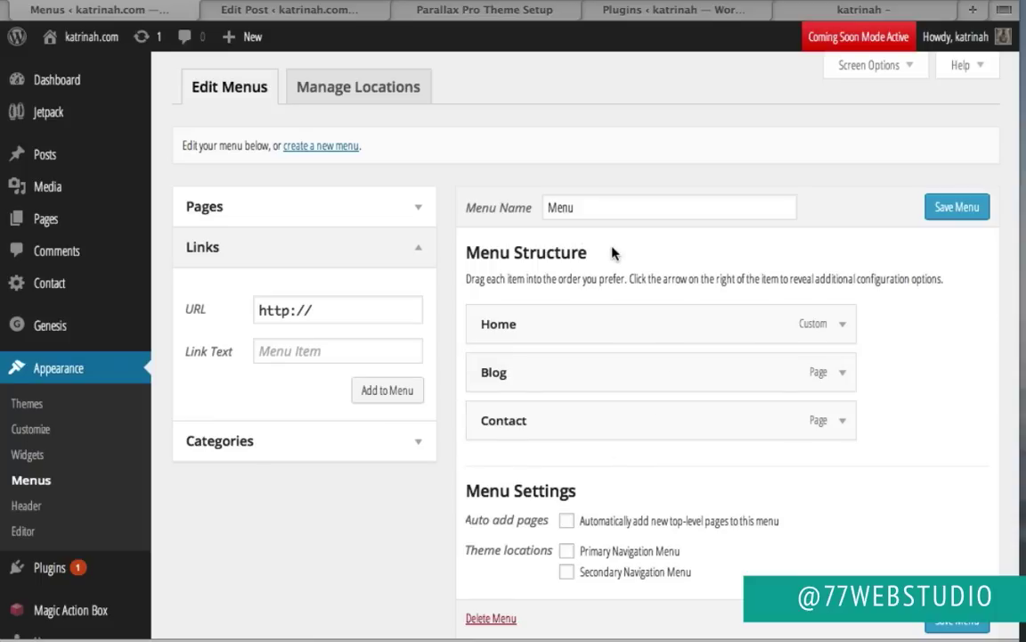
pyautogui.click(952, 207)
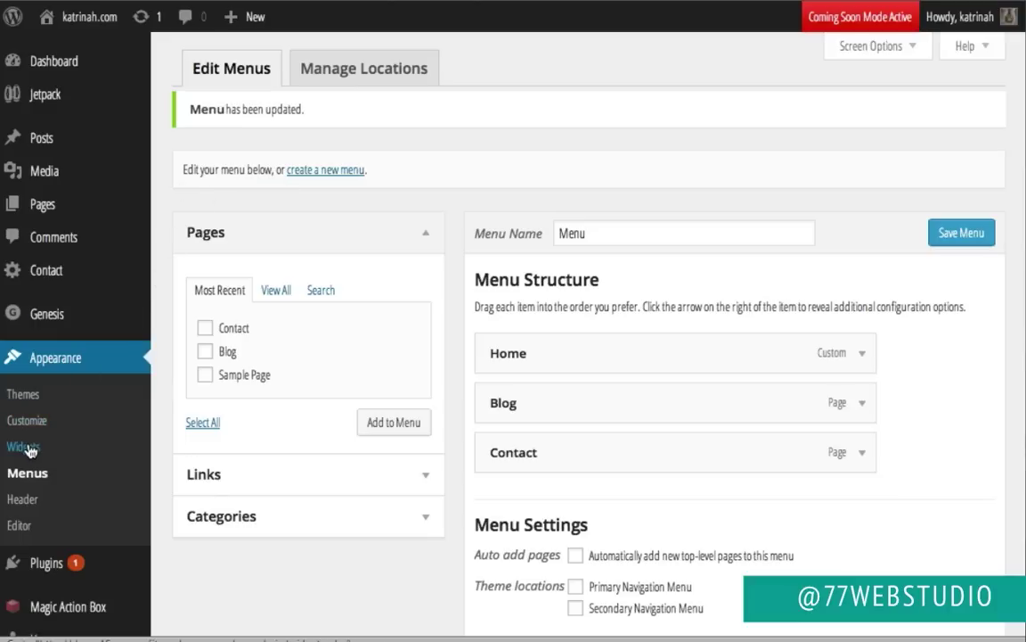
# Step: Place a Custom Menu widget in Header Right showing the menu named Menu, and save it
pyautogui.click(30, 448)
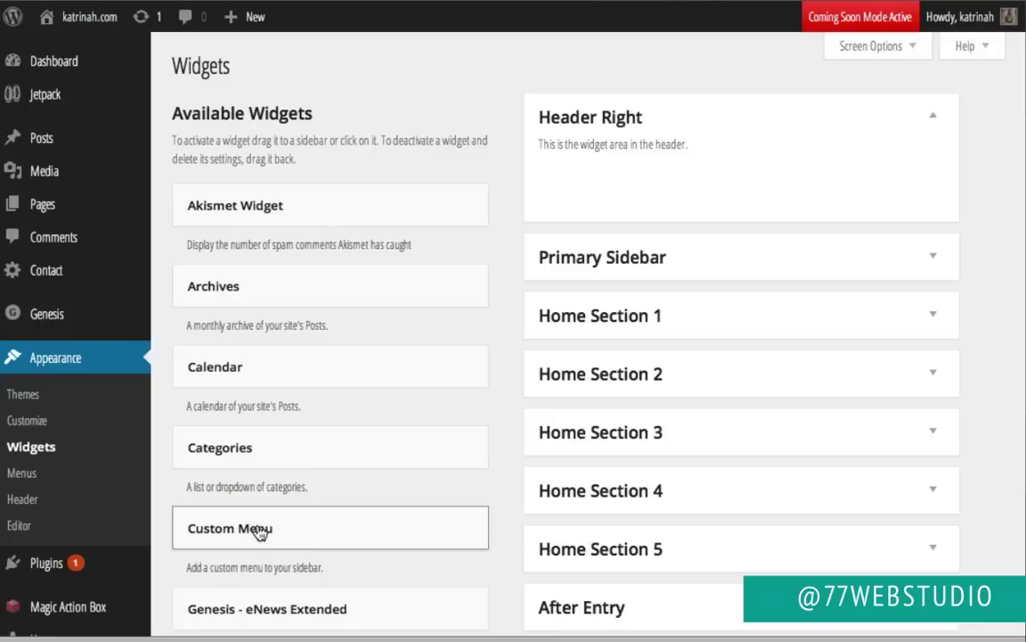
pyautogui.moveTo(260, 532); pyautogui.dragTo(621, 181)
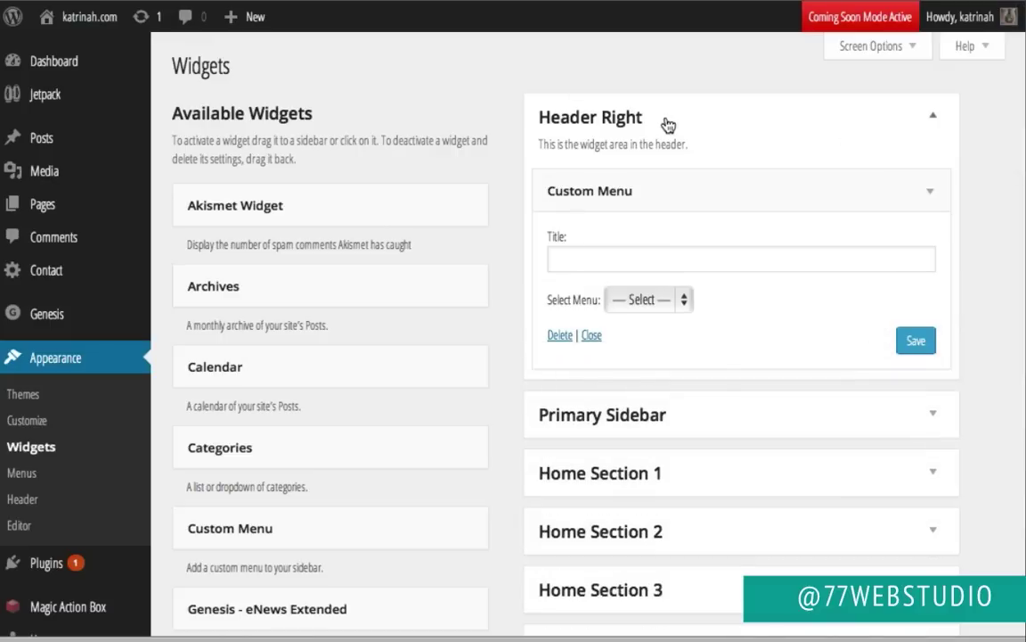
pyautogui.click(653, 301)
pyautogui.click(639, 330)
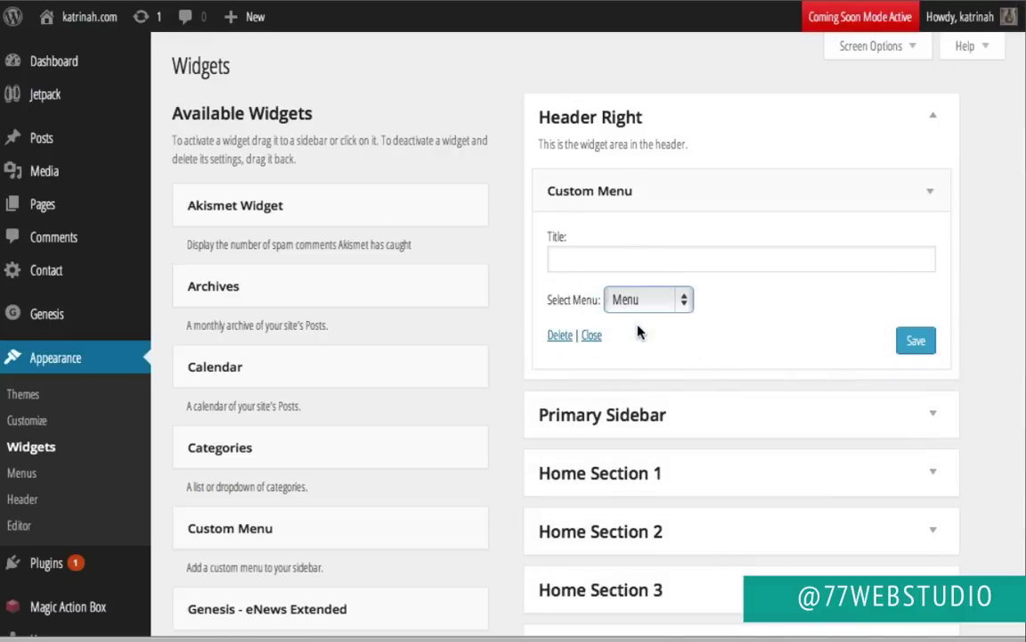
pyautogui.click(911, 342)
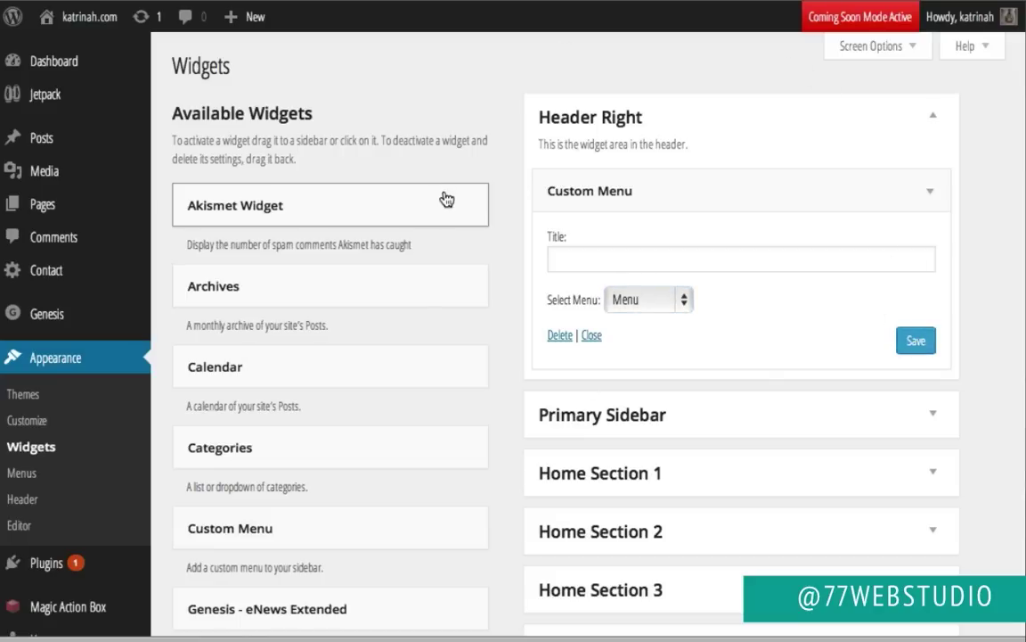
# Step: Visit the live site and scroll through the home page sections and pricing tables
pyautogui.moveTo(79, 19)
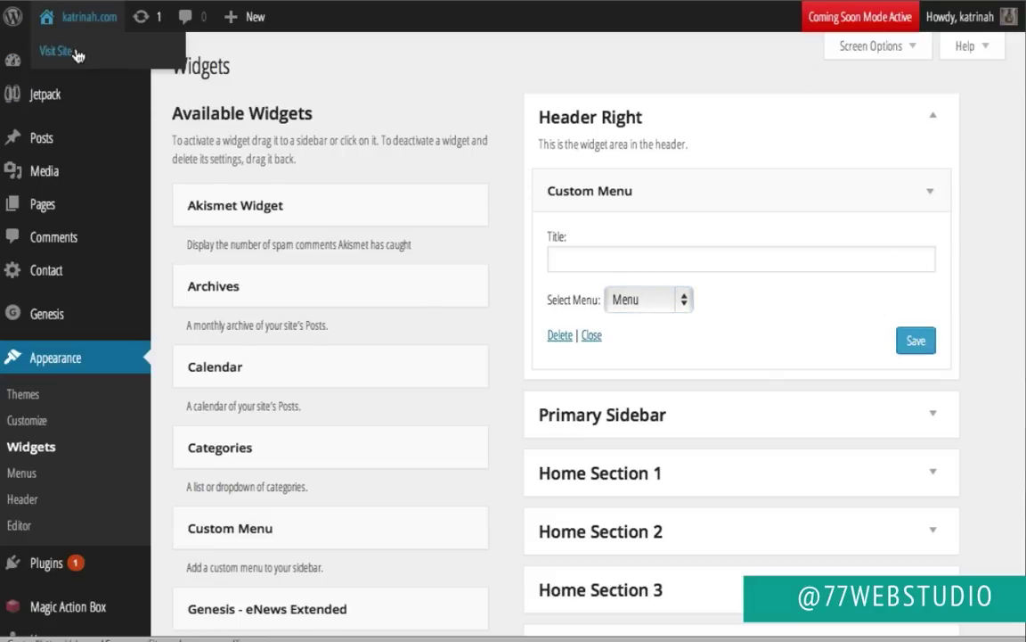
pyautogui.click(76, 54)
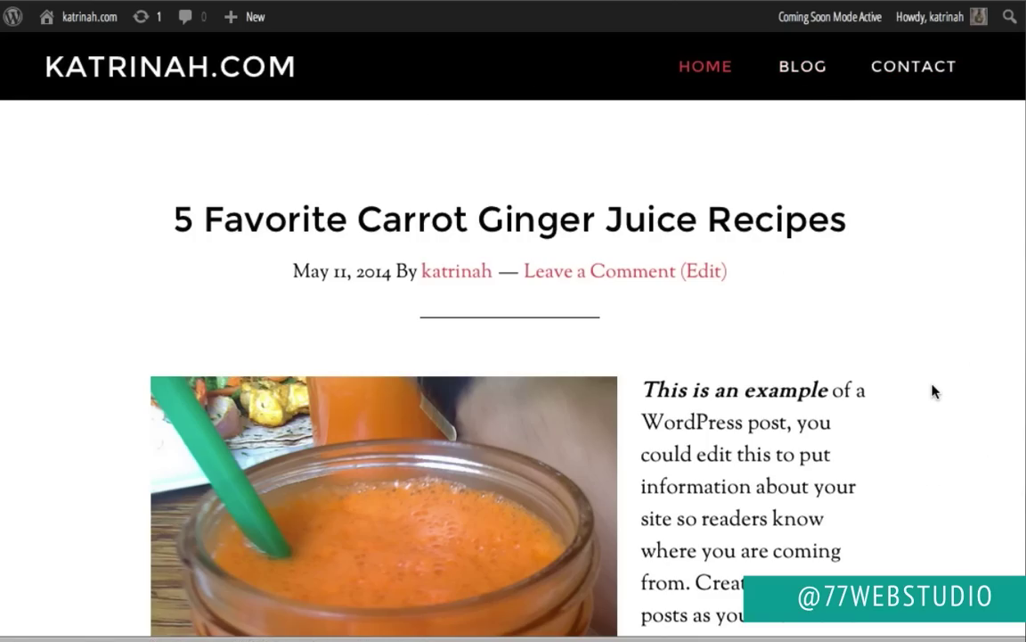
pyautogui.scroll(-10, 933, 391)
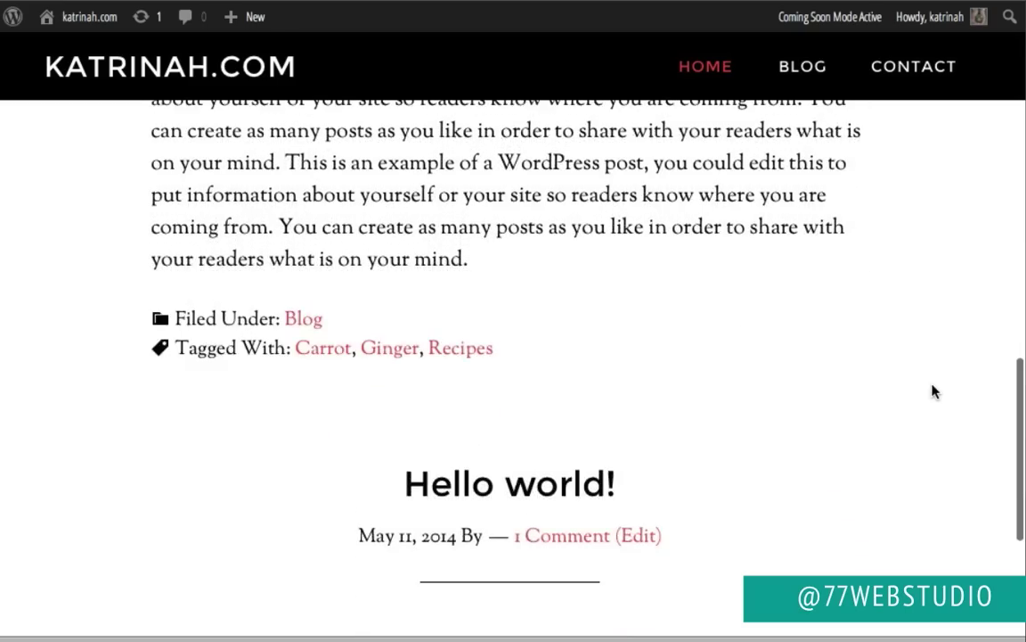
pyautogui.scroll(-5, 933, 390)
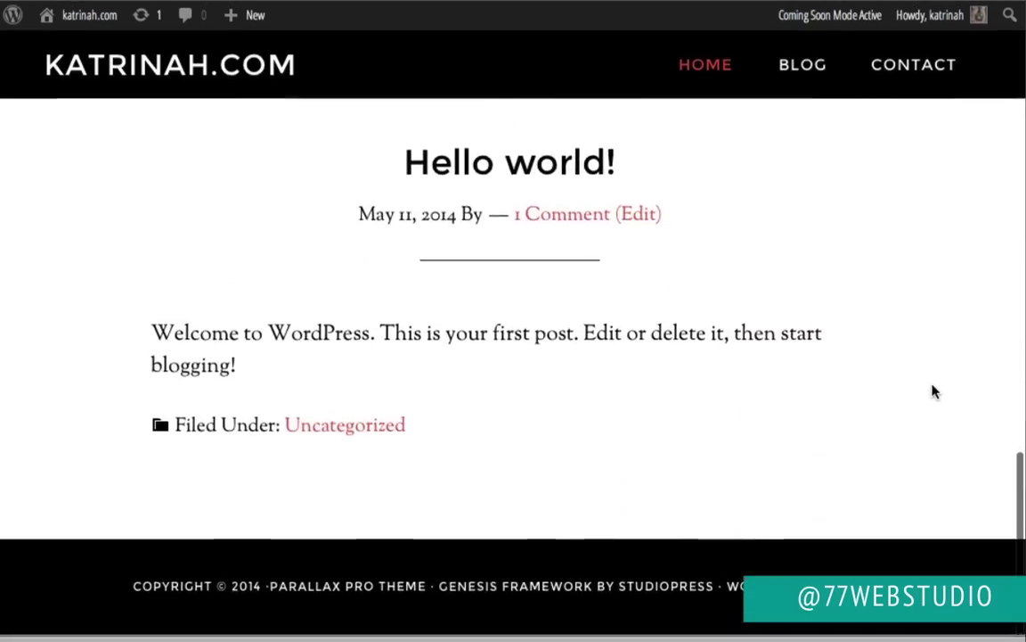
pyautogui.scroll(15, 933, 390)
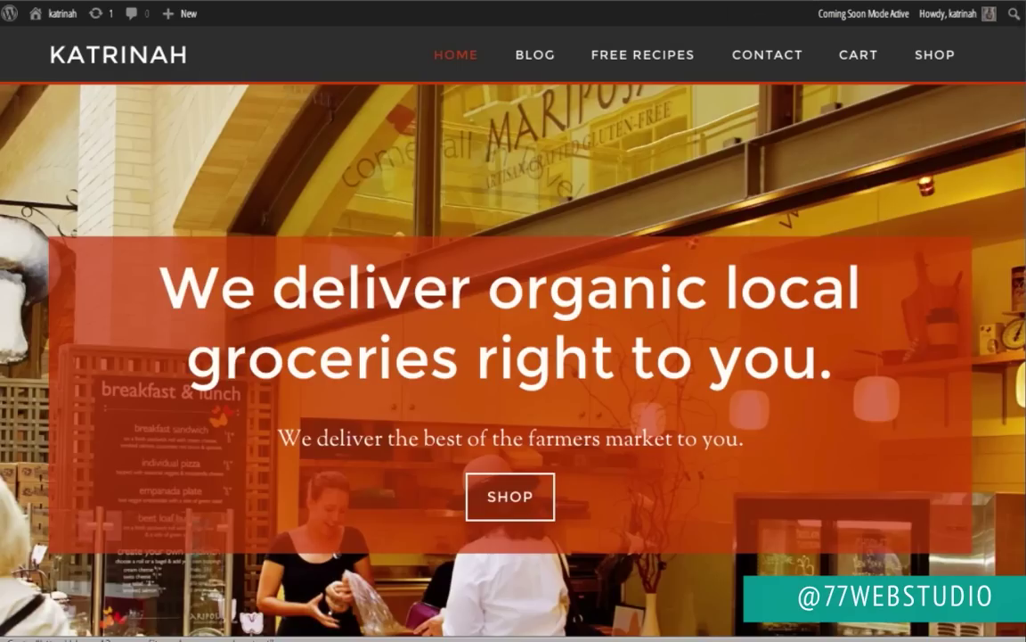
pyautogui.scroll(-5, 16, 277)
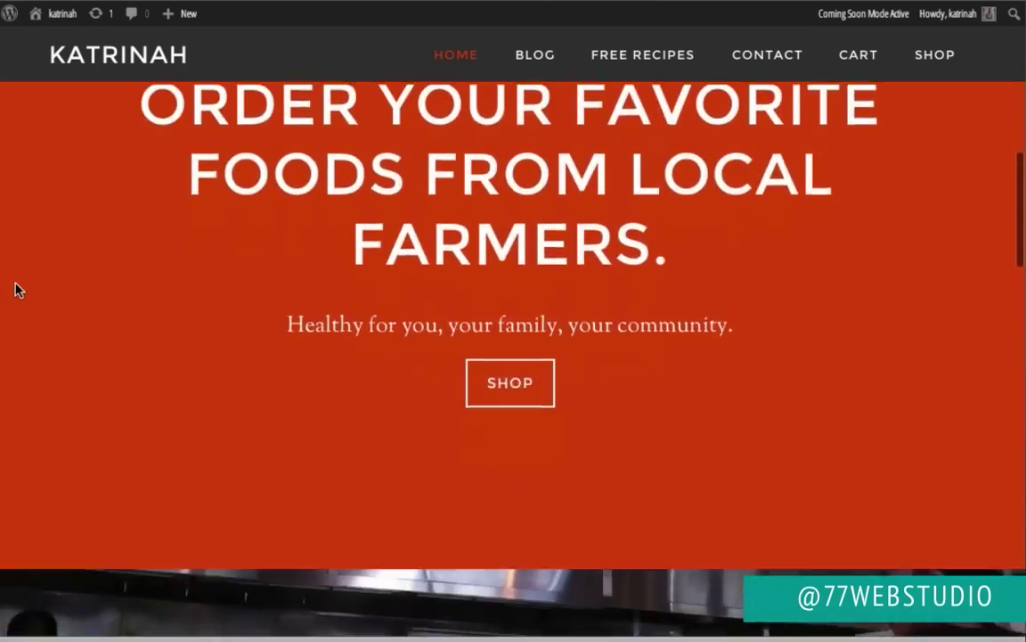
pyautogui.scroll(-15, 16, 290)
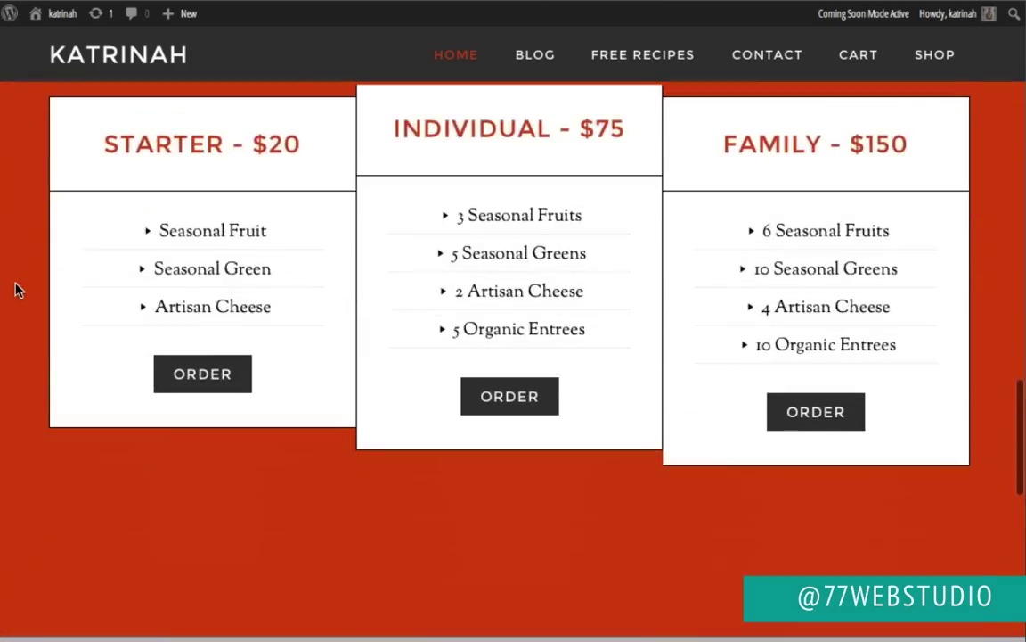
pyautogui.scroll(-10, 16, 290)
pyautogui.scroll(8, 16, 290)
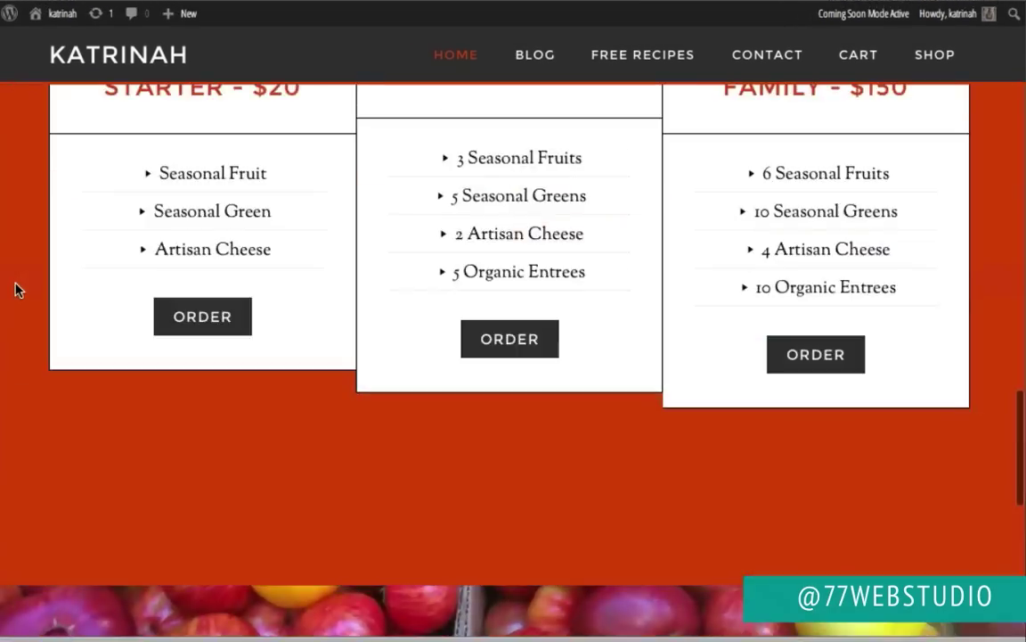
pyautogui.scroll(15, 16, 290)
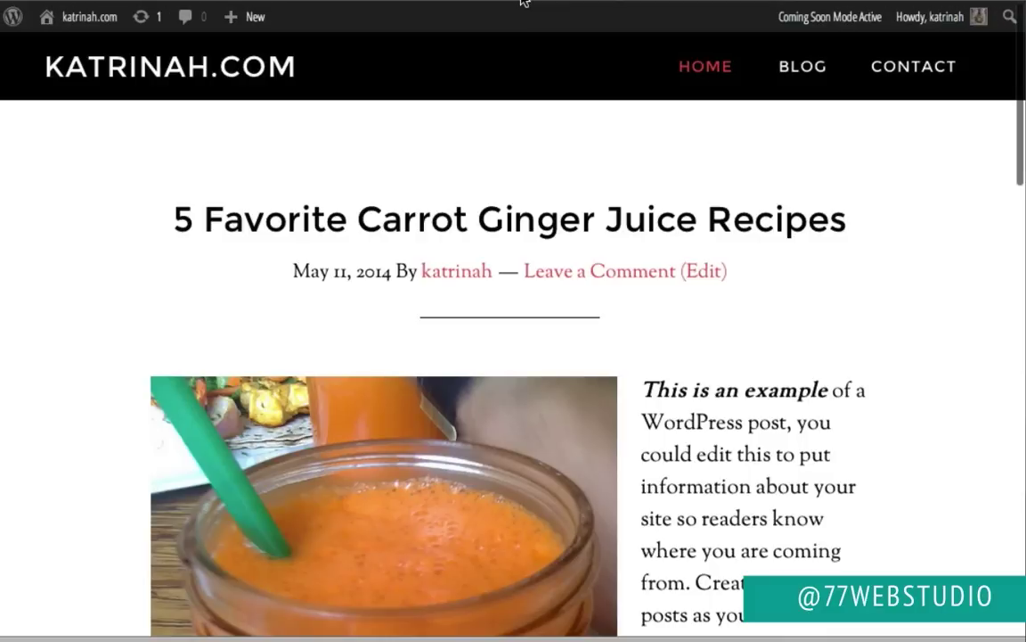
pyautogui.moveTo(82, 20)
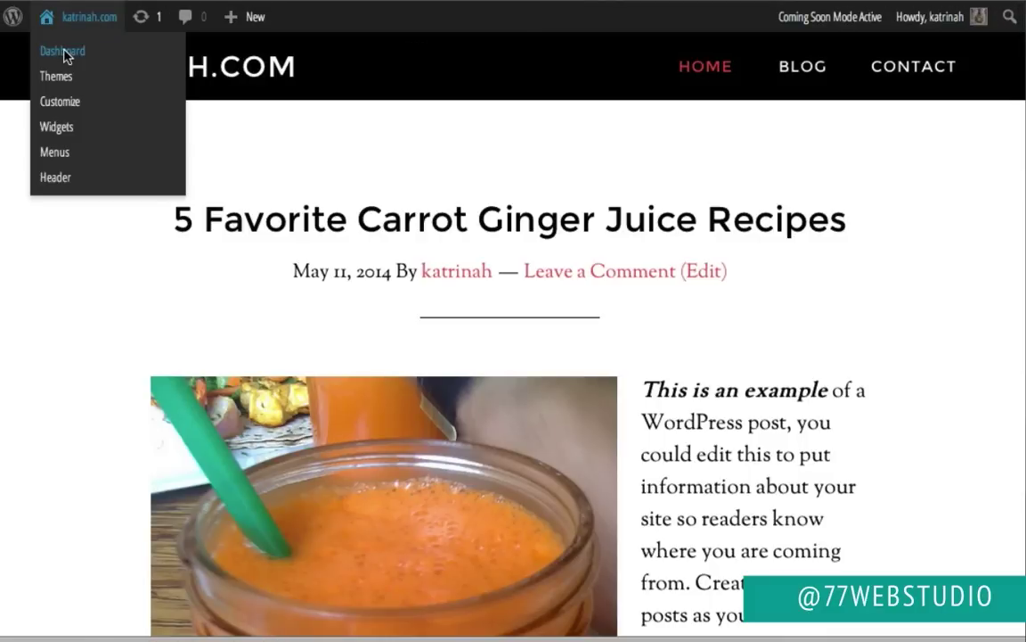
# Step: Open the Widgets admin page and drop a Text widget into Home Section 1
pyautogui.click(63, 51)
pyautogui.moveTo(52, 472)
pyautogui.moveTo(19, 434)
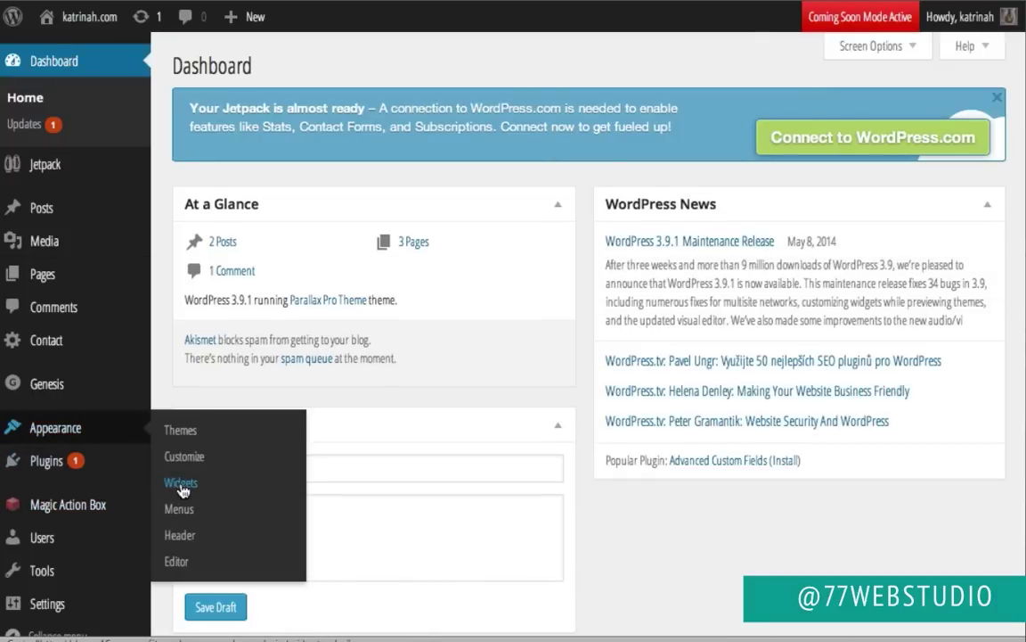
pyautogui.click(181, 483)
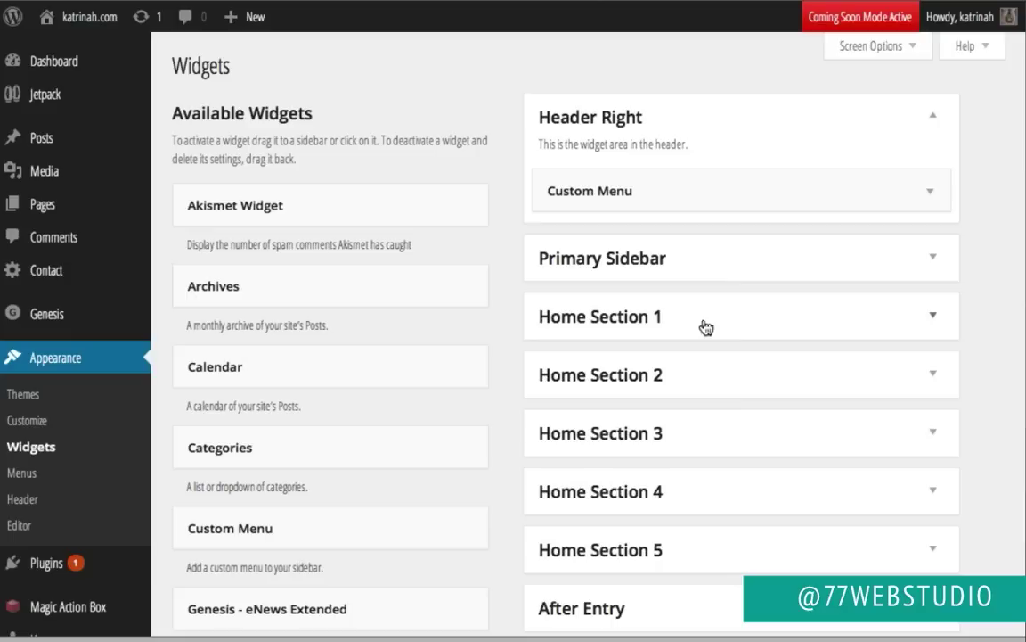
pyautogui.click(933, 317)
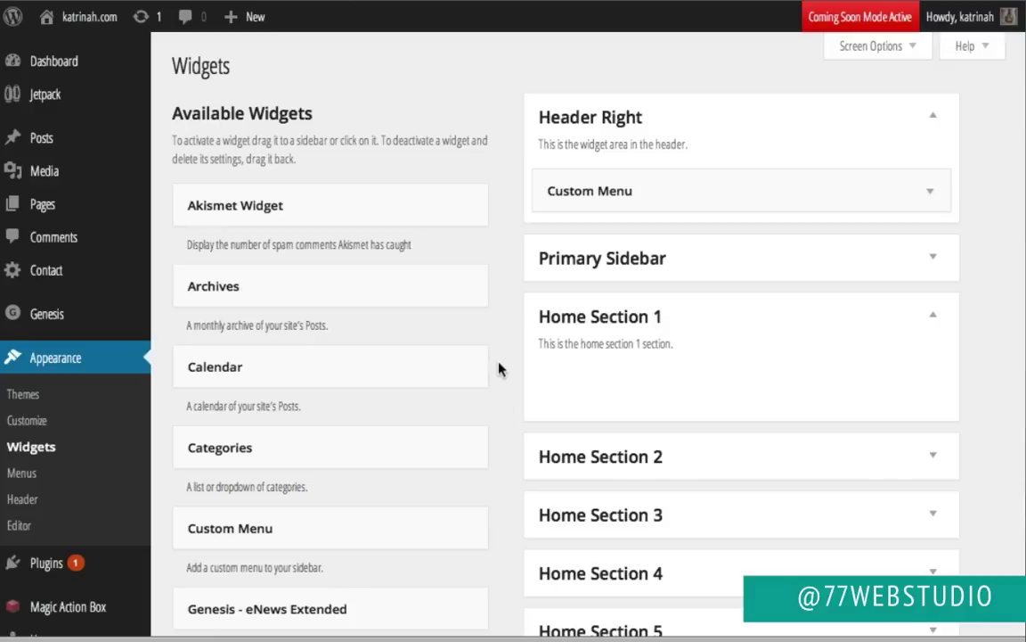
pyautogui.scroll(-7, 499, 369)
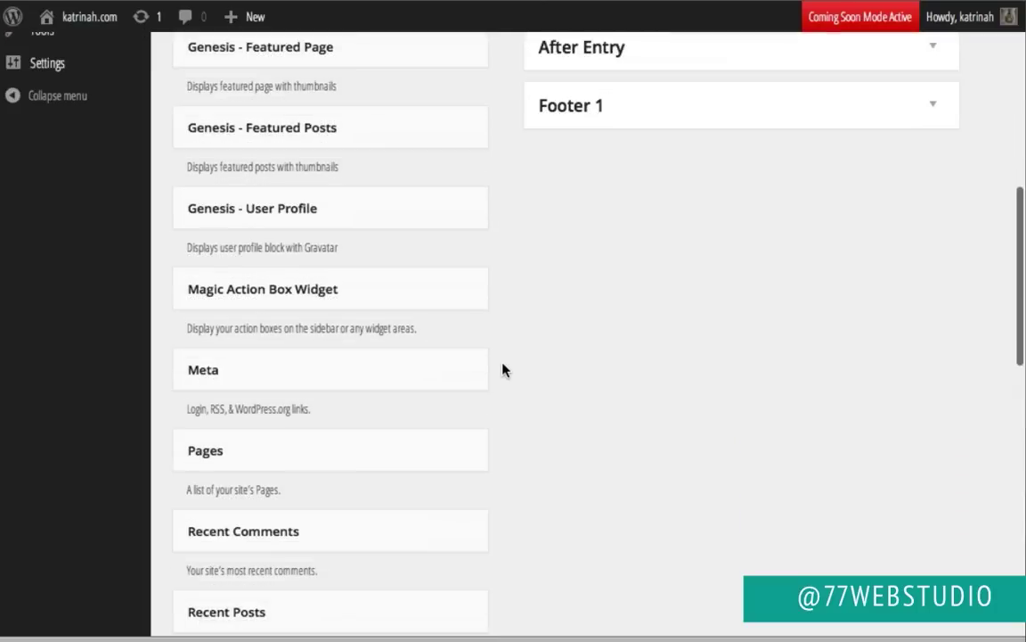
pyautogui.scroll(-5, 503, 369)
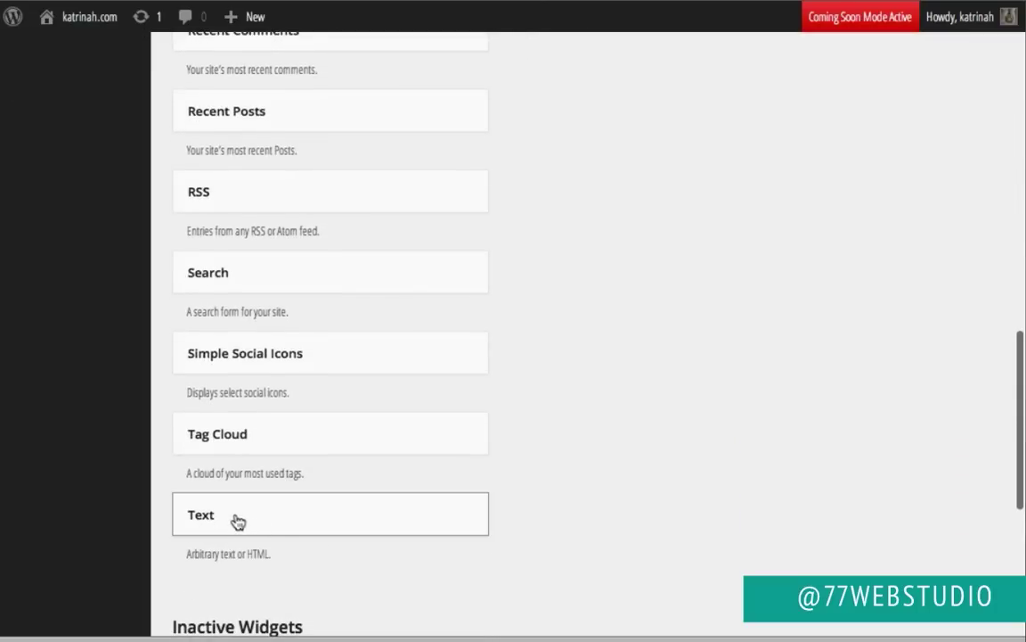
pyautogui.moveTo(237, 521); pyautogui.dragTo(601, 318)
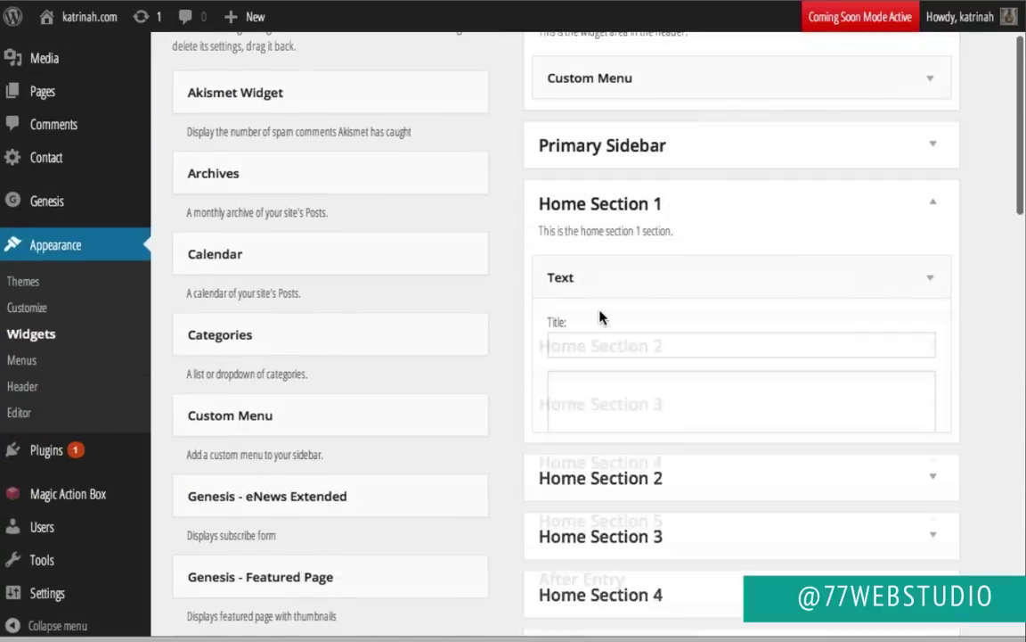
pyautogui.click(930, 278)
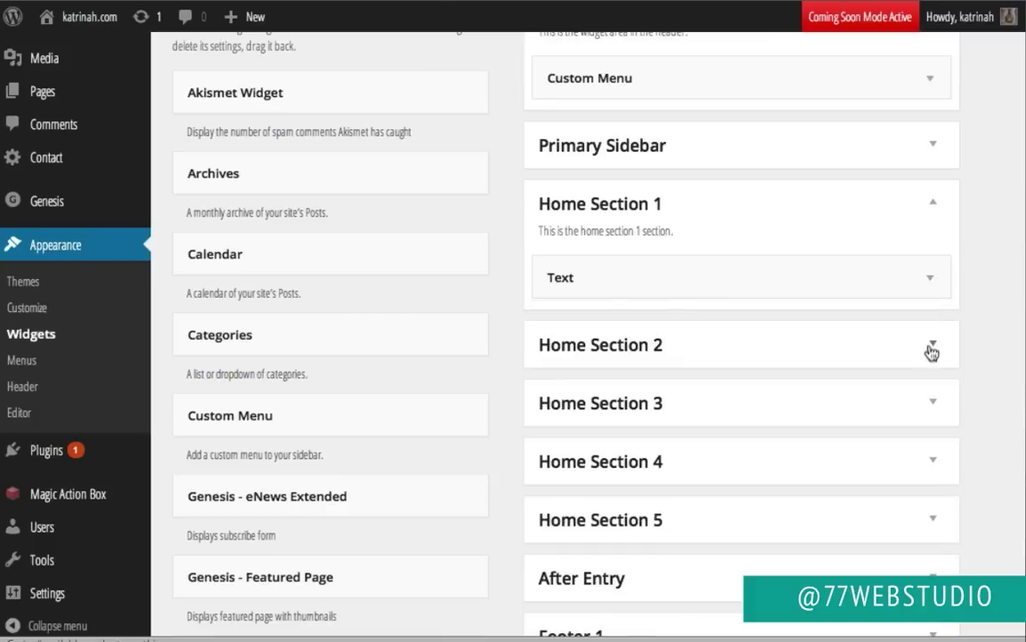
# Step: Add Text widgets to Home Section 2 and Home Section 3
pyautogui.click(932, 347)
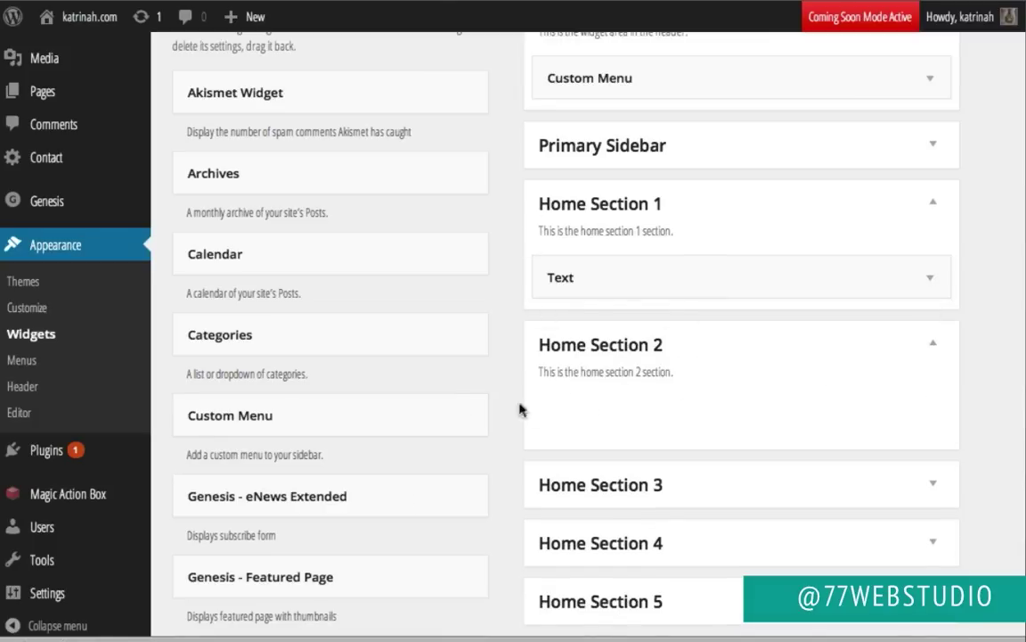
pyautogui.scroll(-15, 500, 414)
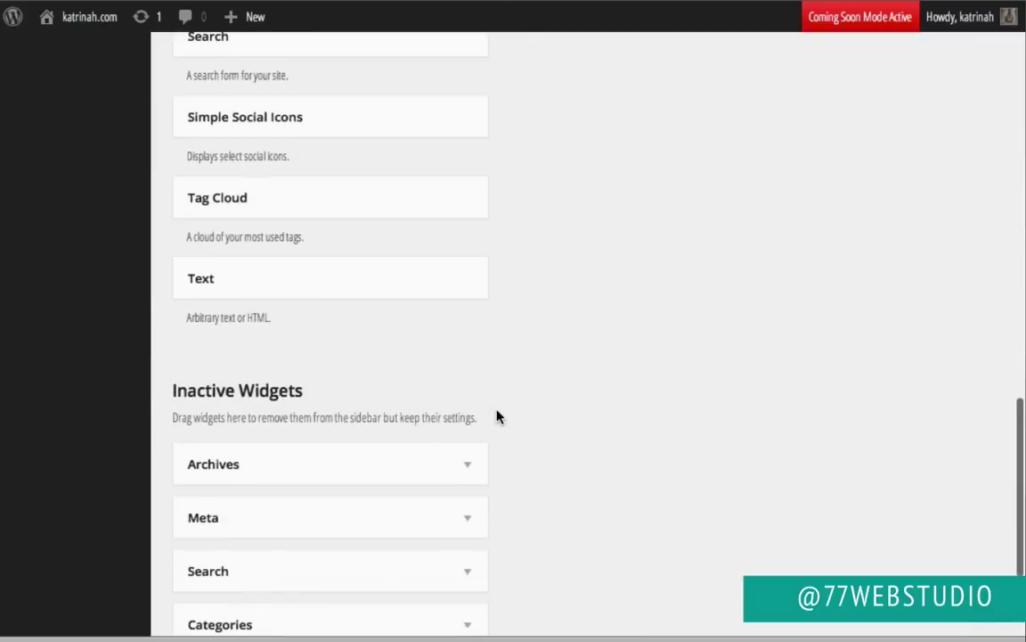
pyautogui.moveTo(241, 286); pyautogui.dragTo(596, 293)
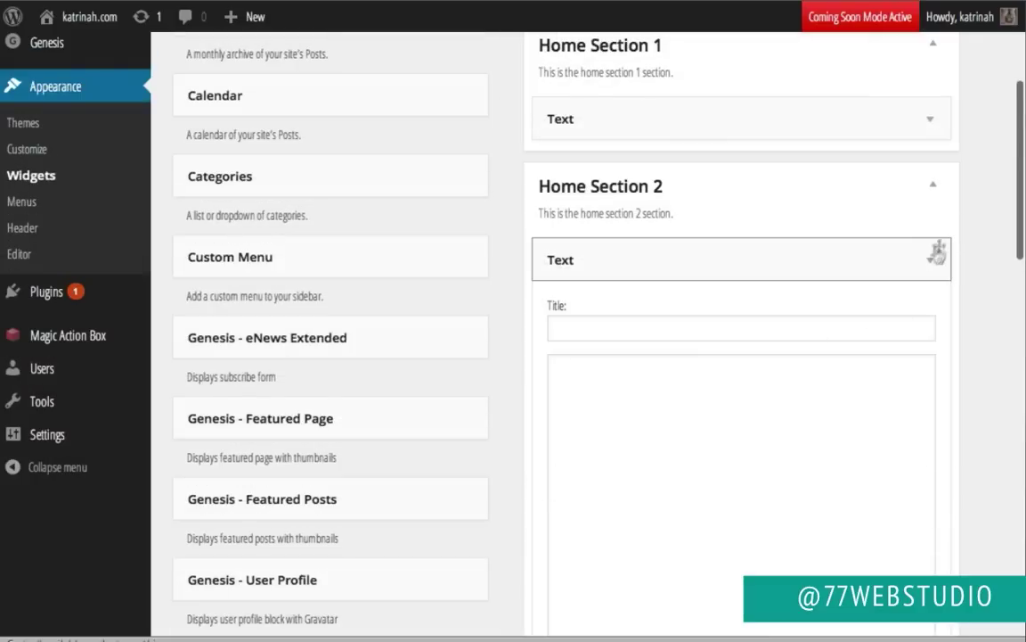
pyautogui.click(928, 266)
pyautogui.click(938, 330)
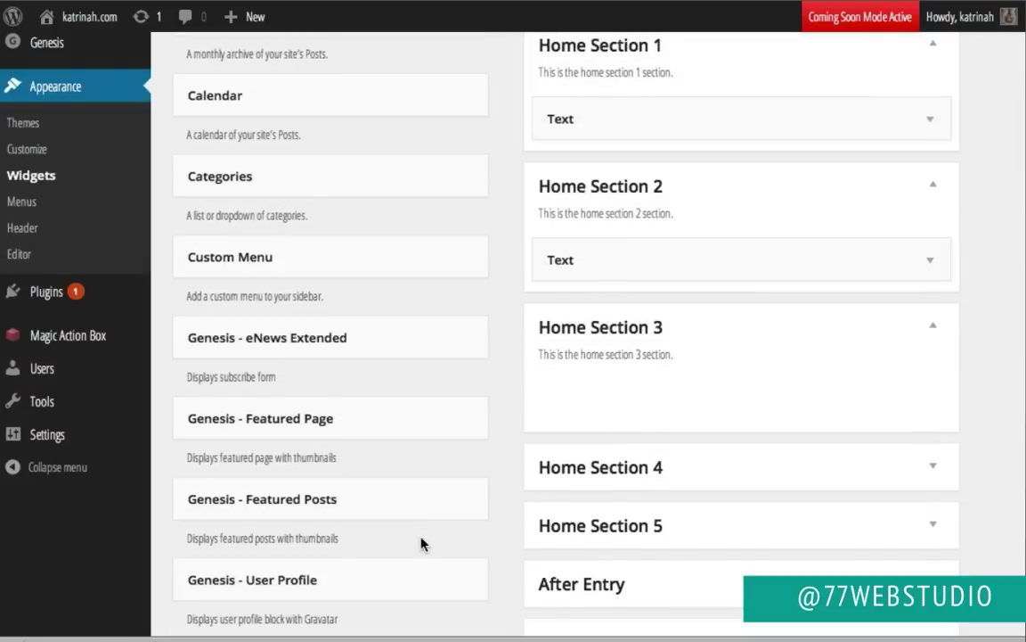
pyautogui.scroll(-3, 424, 543)
pyautogui.scroll(-10, 424, 543)
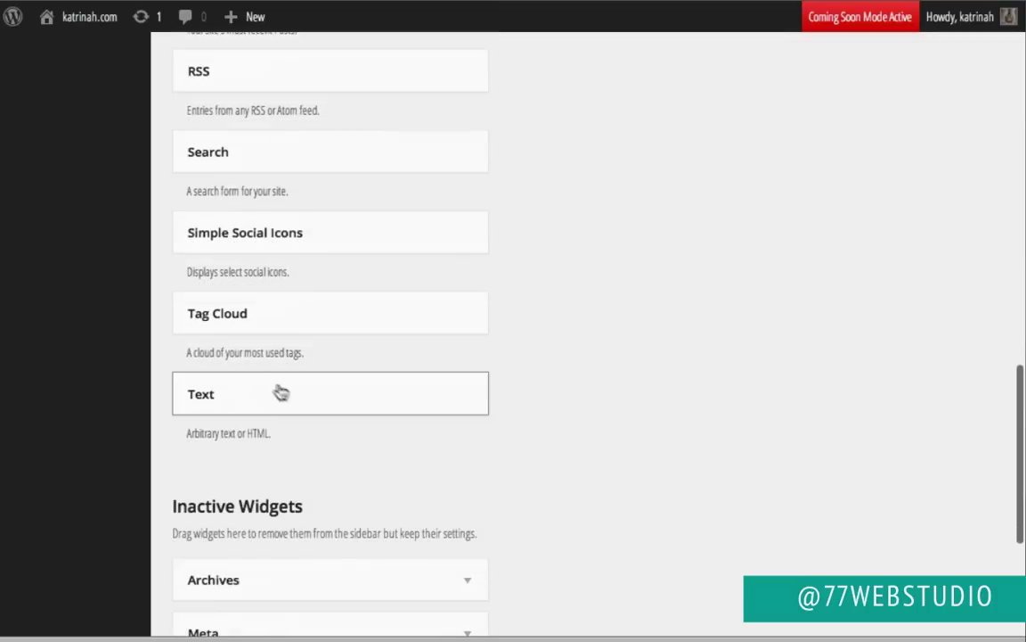
pyautogui.moveTo(259, 393); pyautogui.dragTo(755, 297)
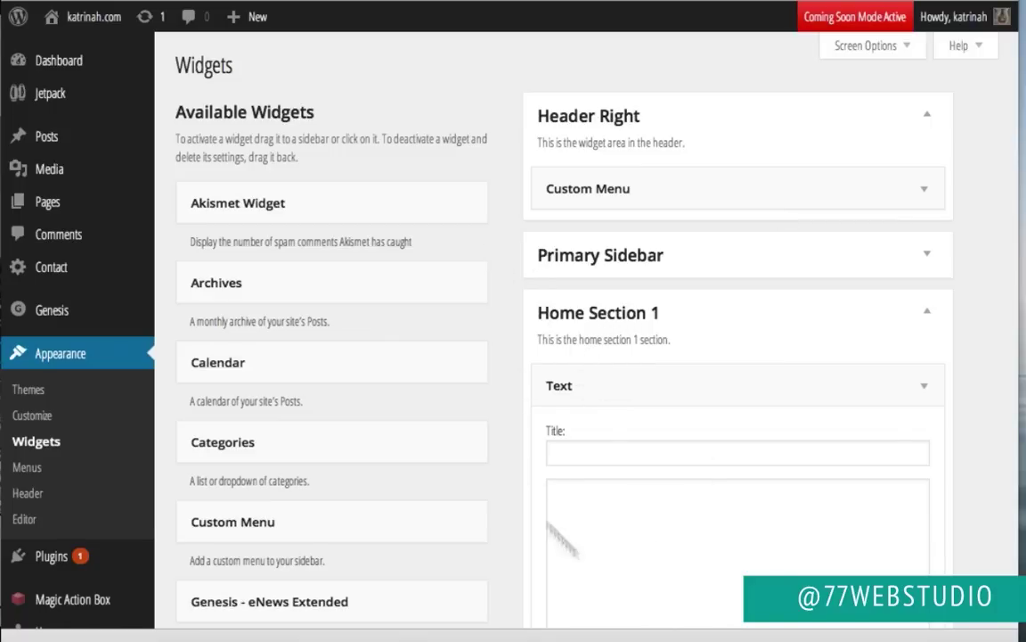
# Step: Paste 'We deliver organic local groceries right to you.' as Home Section 1's widget title
pyautogui.click(554, 450)
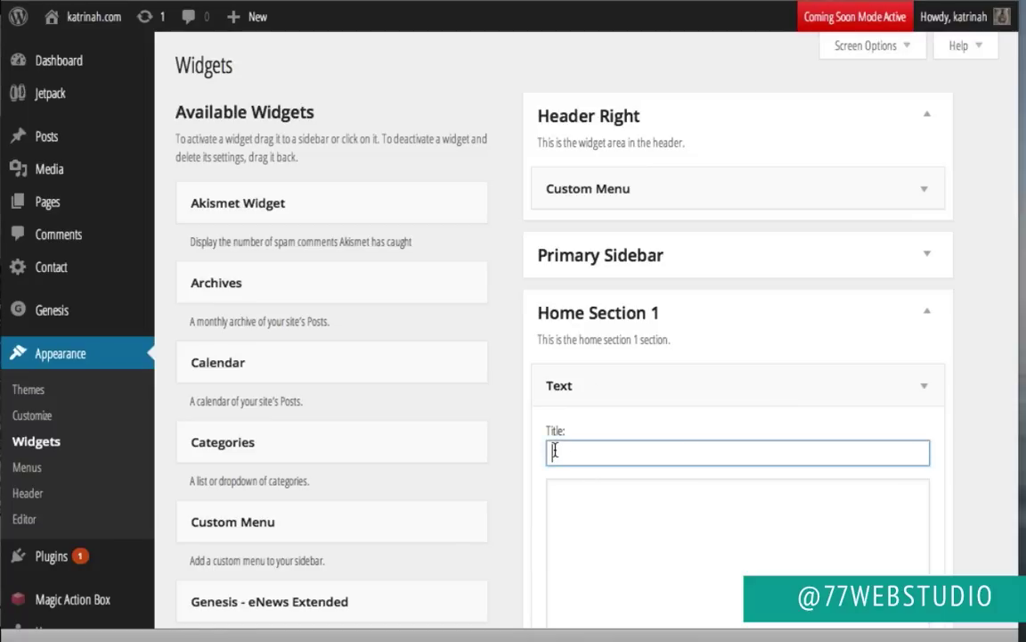
pyautogui.write('We deliver organic local groceries right to you.')
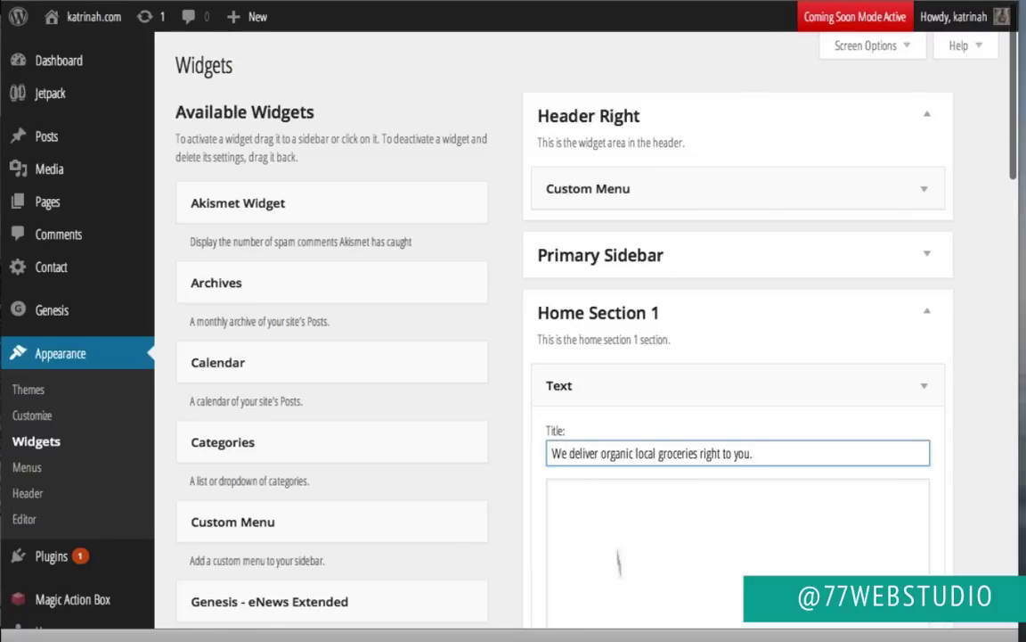
pyautogui.scroll(-3, 635, 514)
pyautogui.click(579, 350)
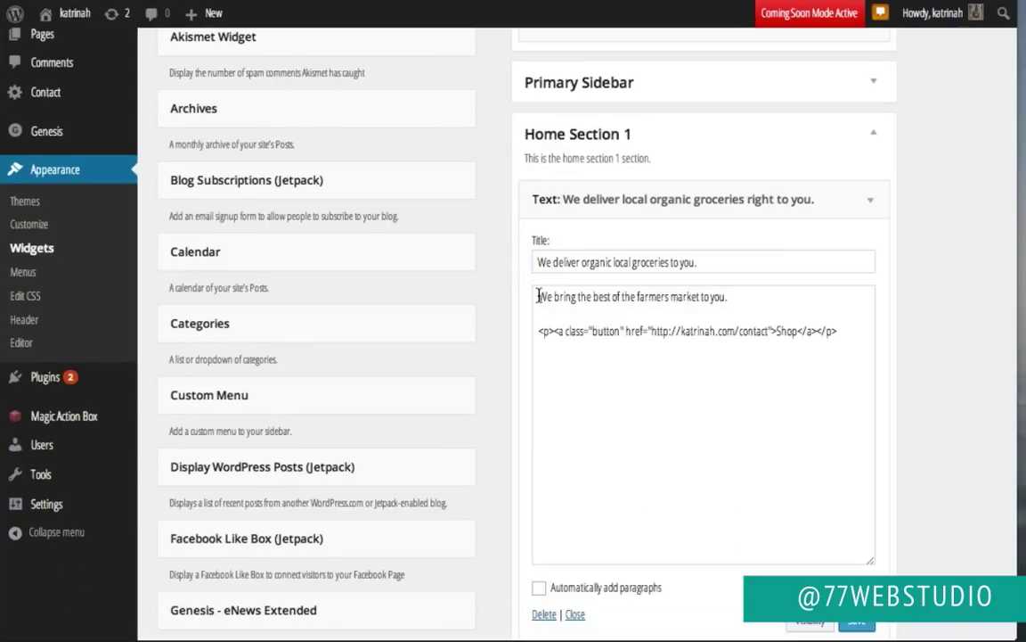
# Step: Highlight the intro sentence, button link tag and Shop label in the widget body
pyautogui.click(538, 297)
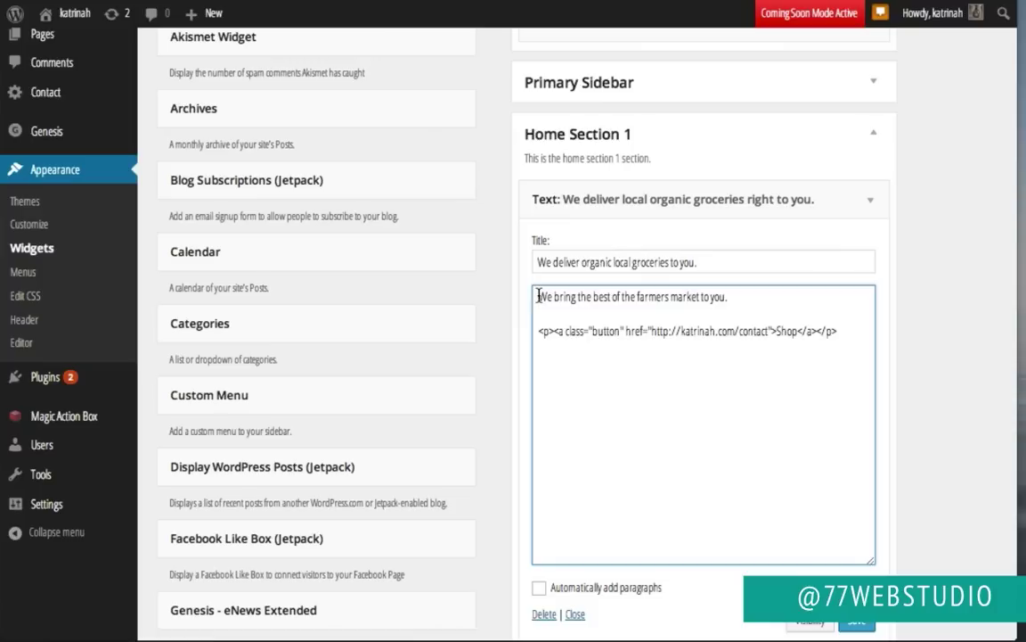
pyautogui.moveTo(538, 297); pyautogui.dragTo(743, 295)
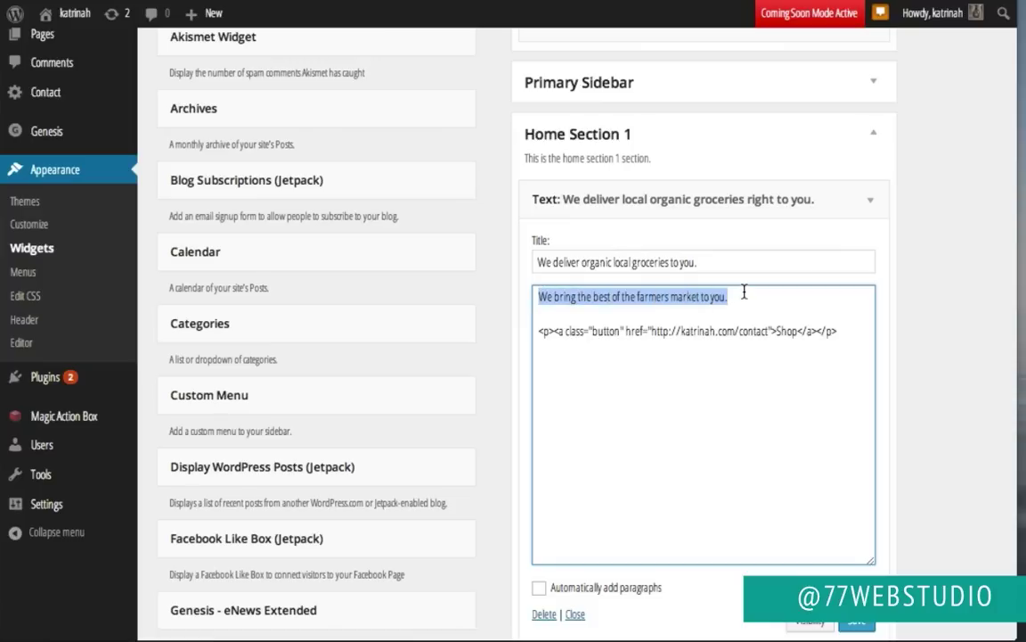
pyautogui.click(537, 331)
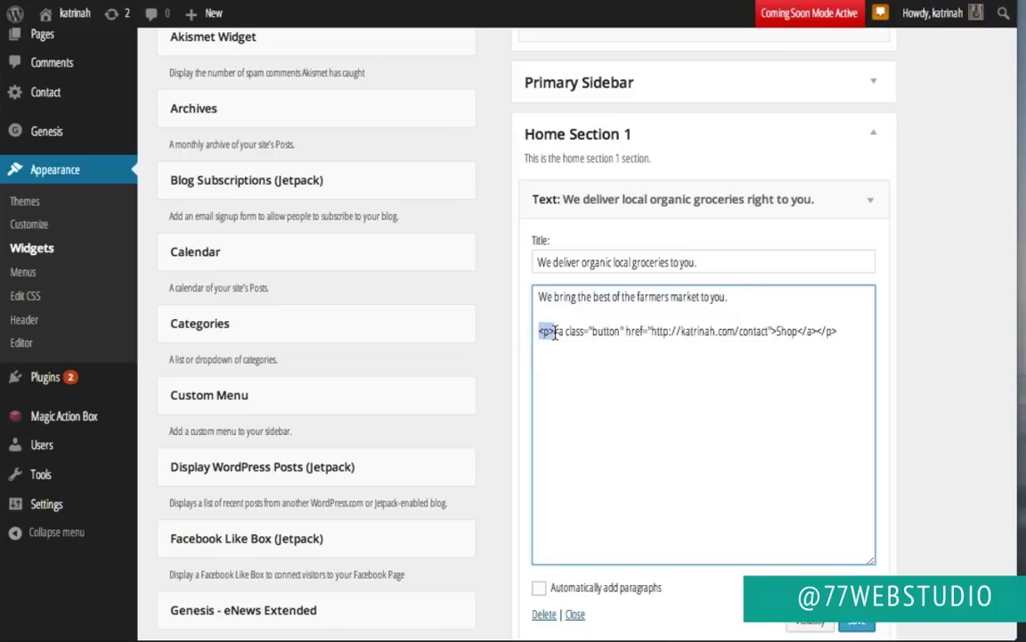
pyautogui.moveTo(817, 330); pyautogui.dragTo(842, 332)
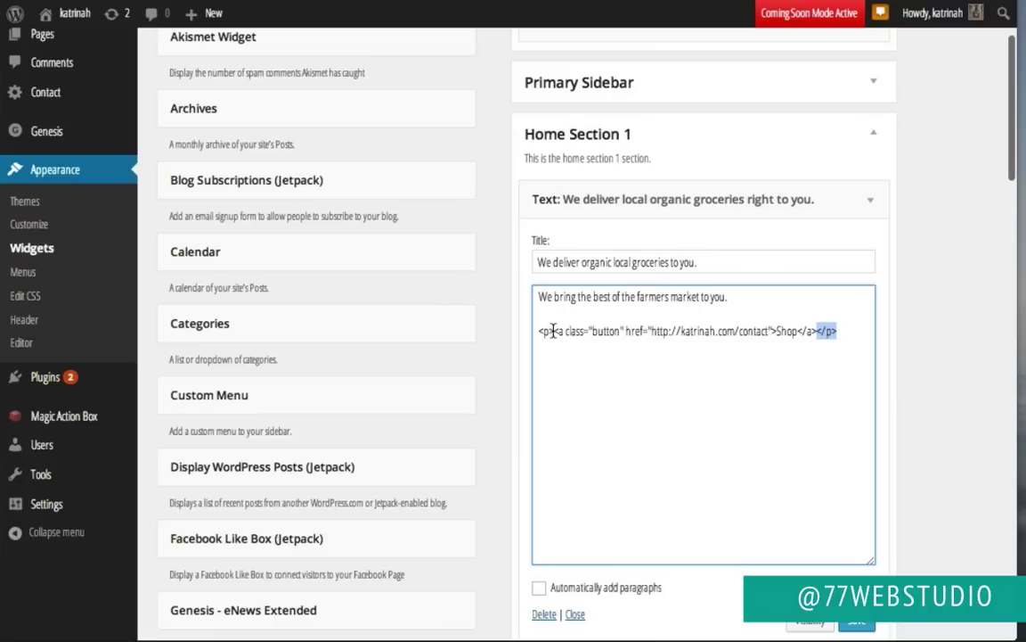
pyautogui.moveTo(554, 330); pyautogui.dragTo(777, 334)
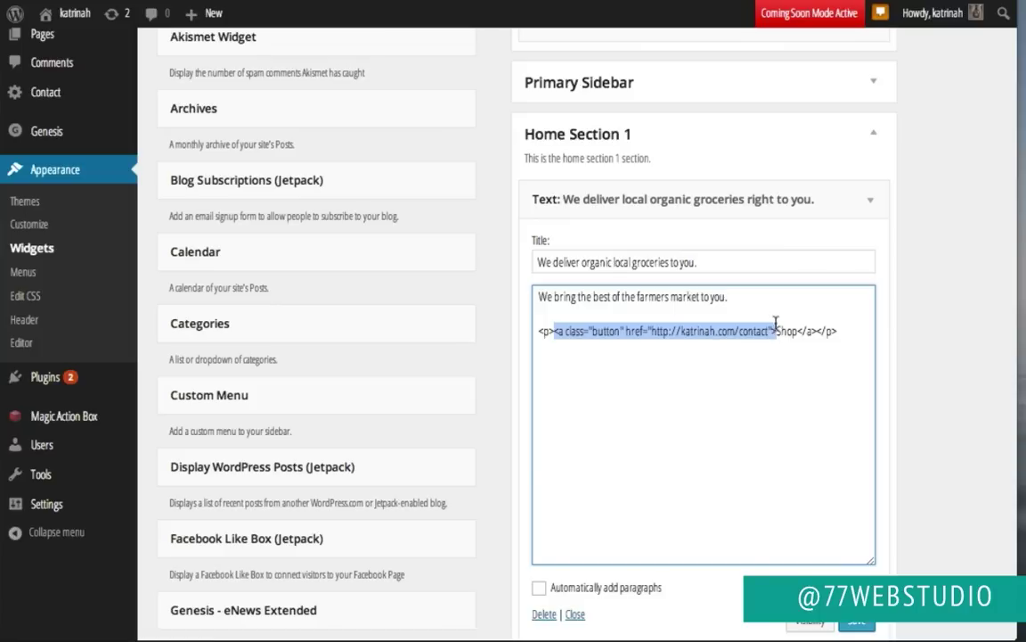
pyautogui.click(775, 329)
pyautogui.moveTo(775, 329); pyautogui.dragTo(794, 329)
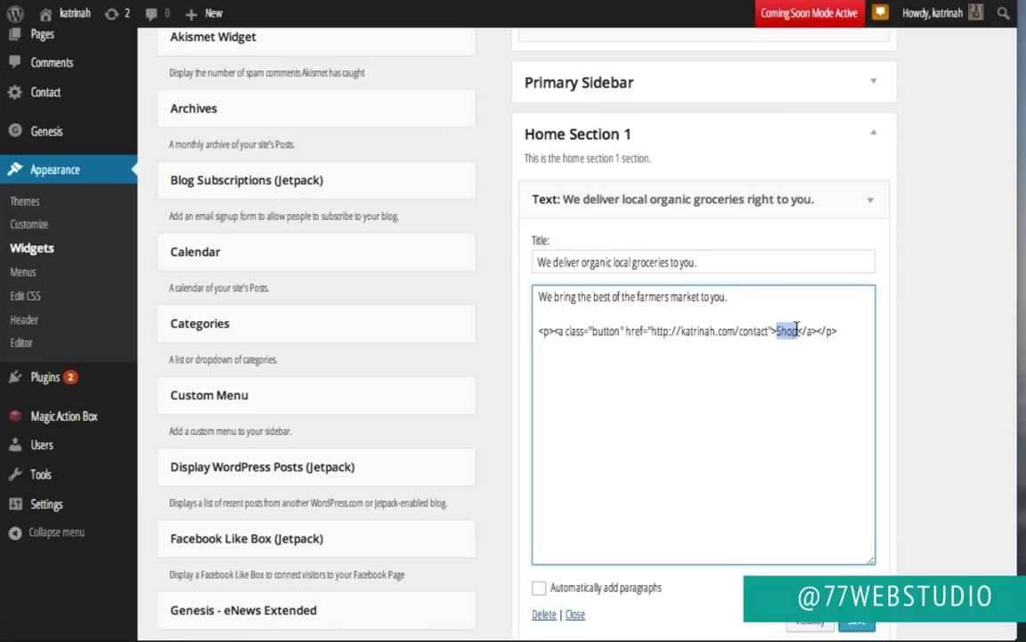
pyautogui.click(798, 329)
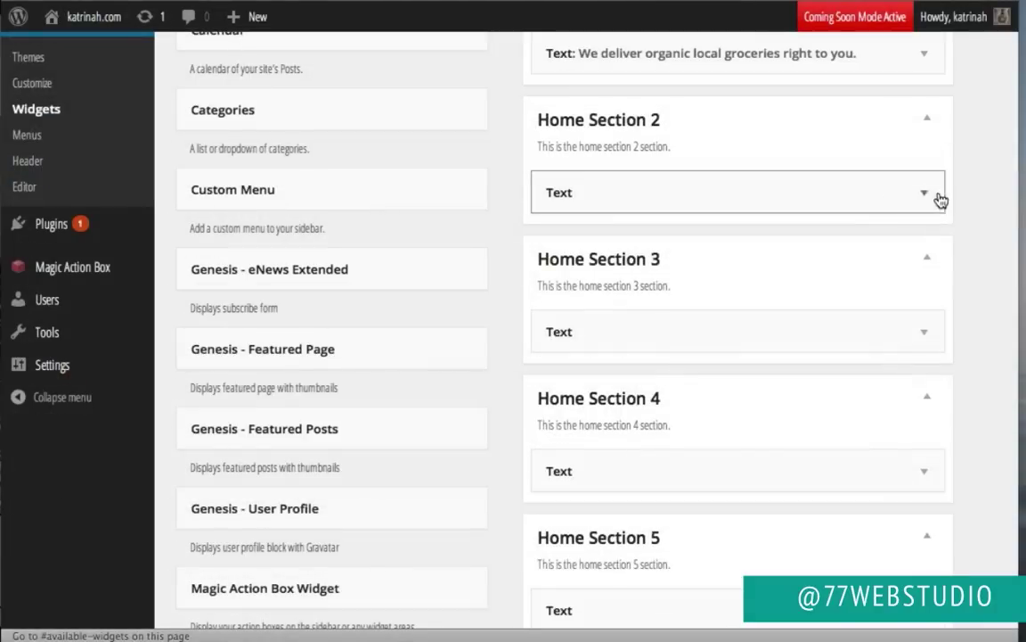
# Step: Paste the 'Order today' title into the Text widget and place the caret in its content box
pyautogui.click(921, 203)
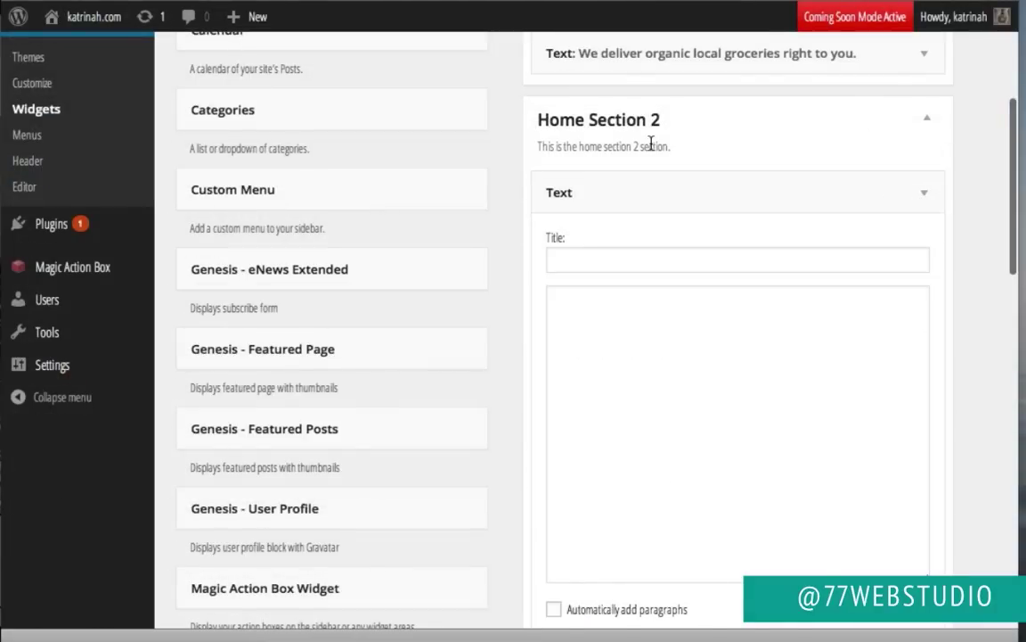
pyautogui.click(571, 270)
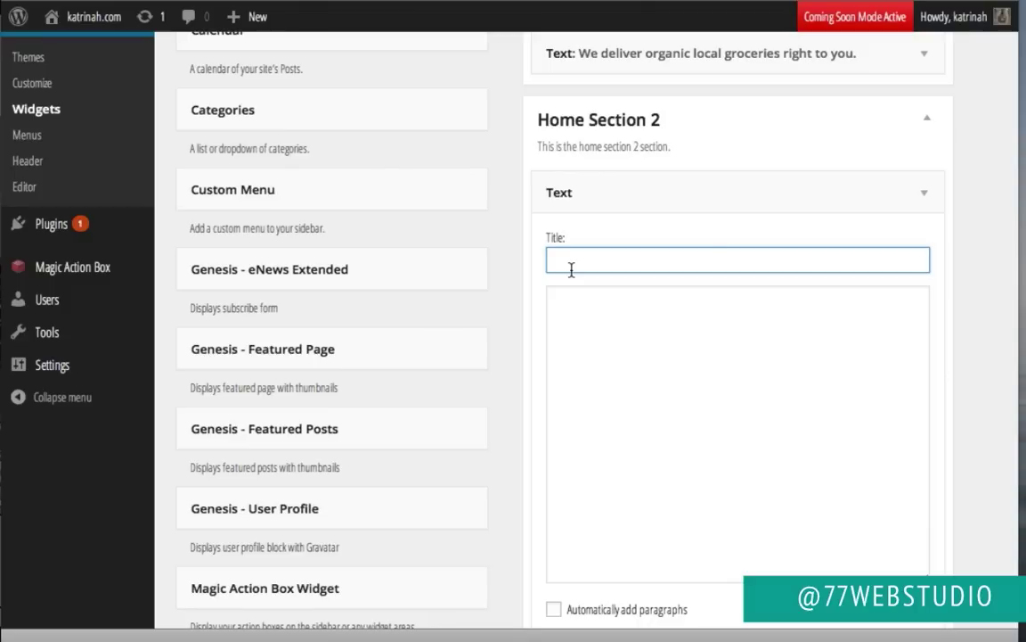
pyautogui.write('Order your favorite foods from local farmers.')
pyautogui.click(582, 308)
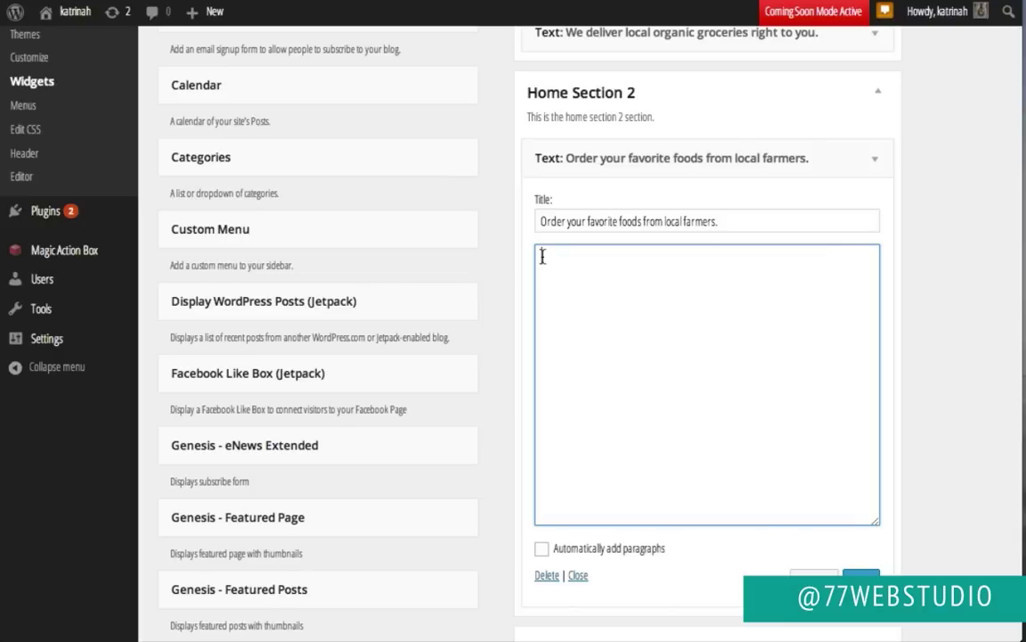
pyautogui.write('Healthy for you, your family, your community.  <p><a class="button" href="http://katrinah.com/contact">Shop</a></p>')
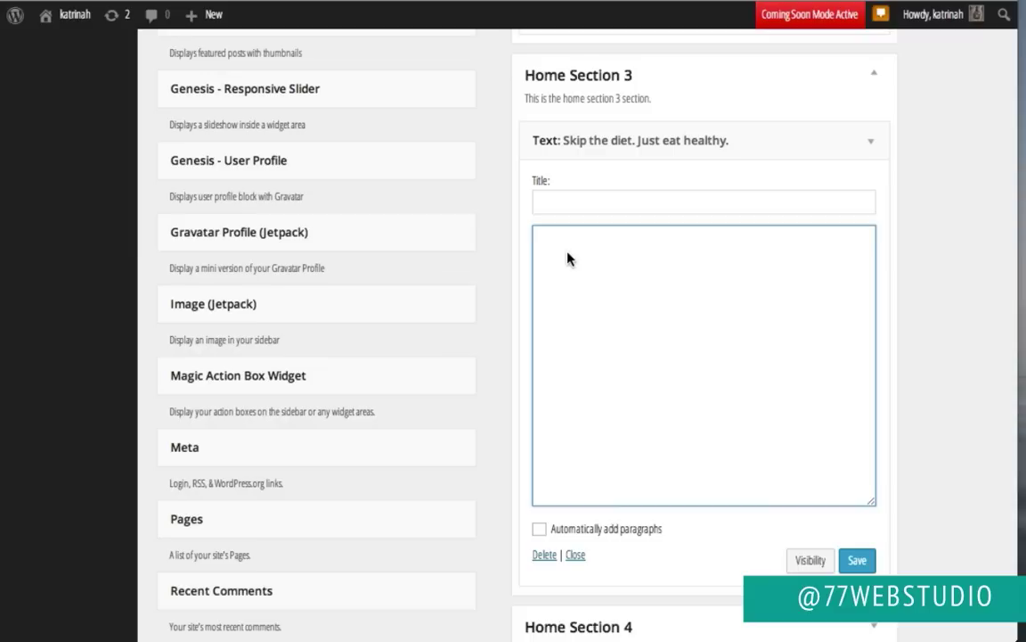
pyautogui.click(568, 257)
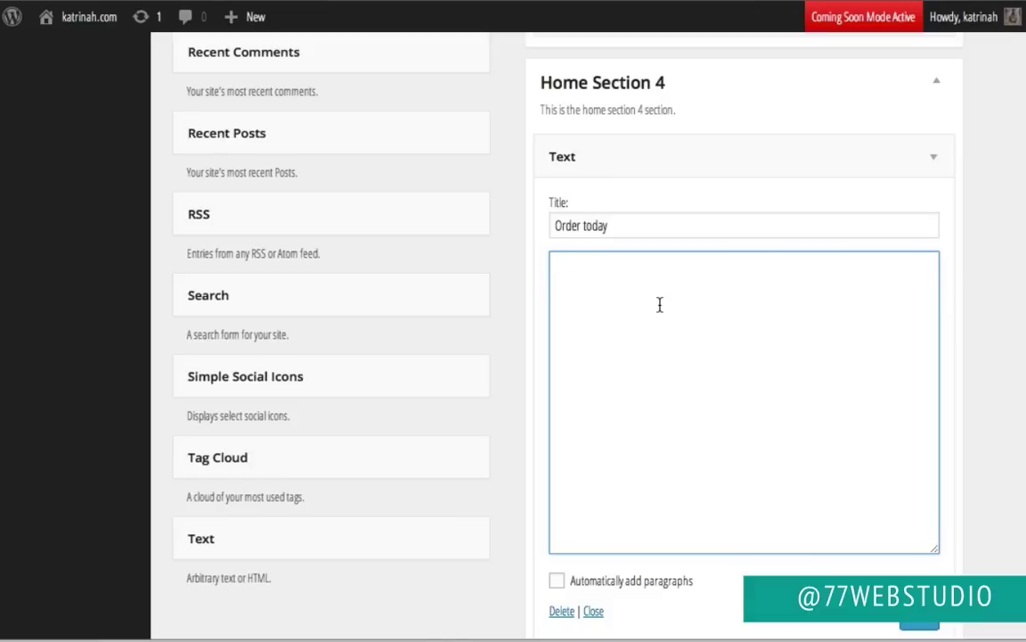
# Step: Paste pricing-table HTML with Starter $20, Individual $75 and Family $150 into Order today and save
pyautogui.hotkey('ctrl', 'v')
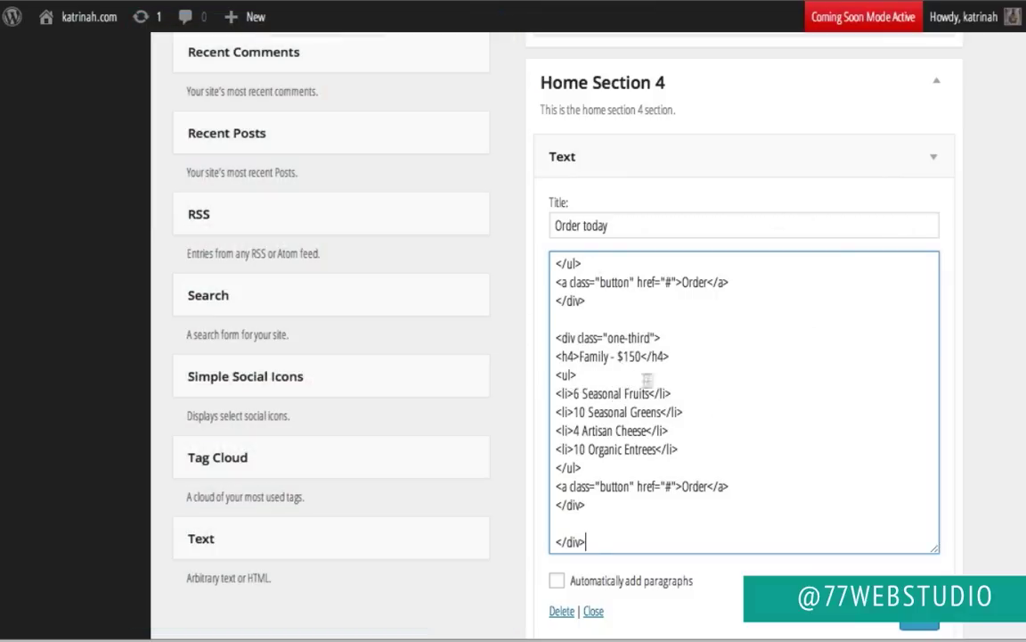
pyautogui.scroll(-3, 775, 540)
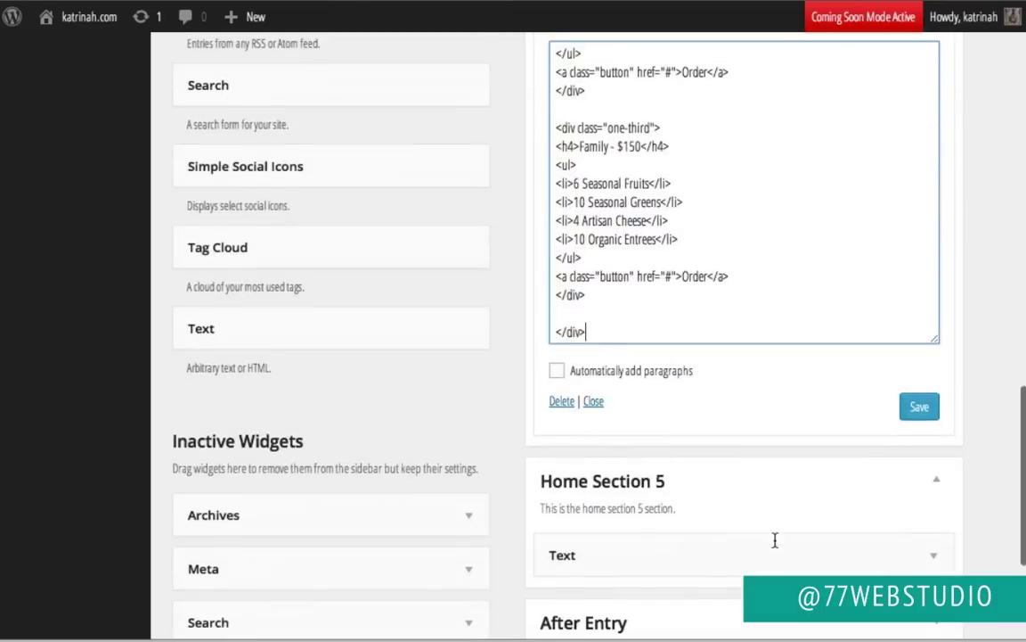
pyautogui.click(919, 408)
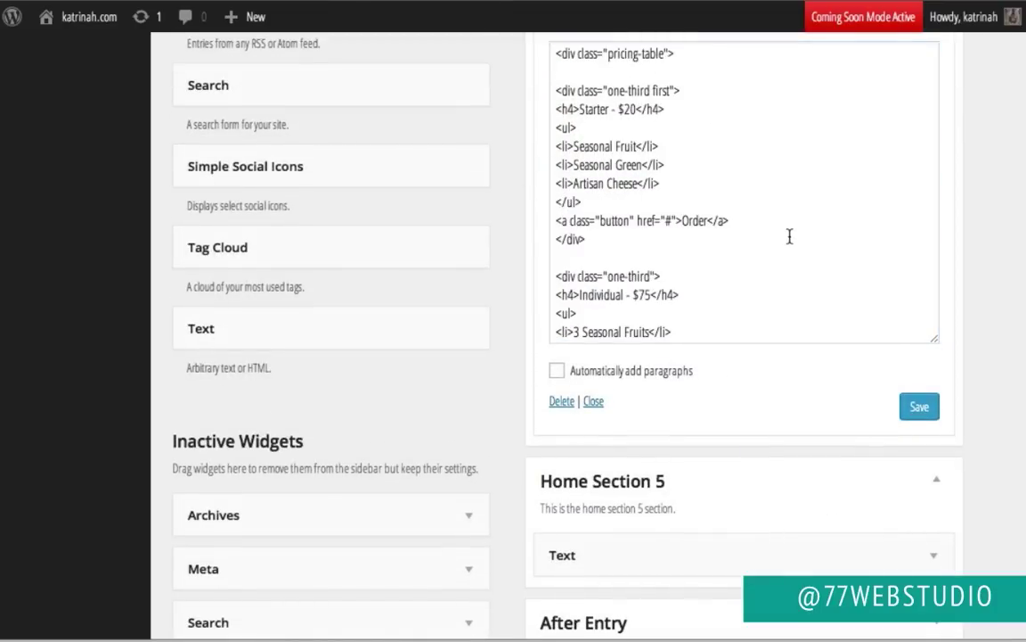
pyautogui.click(563, 554)
pyautogui.scroll(-5, 553, 356)
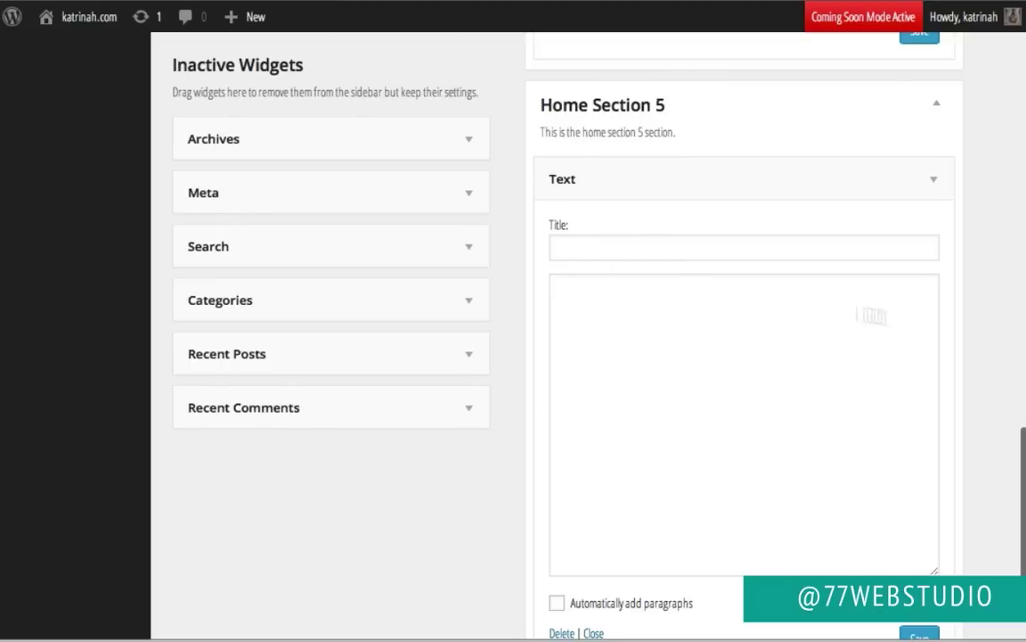
# Step: Save Home Section 5's empty, untitled Text widget, re-place it in the area and save again
pyautogui.scroll(-1, 736, 389)
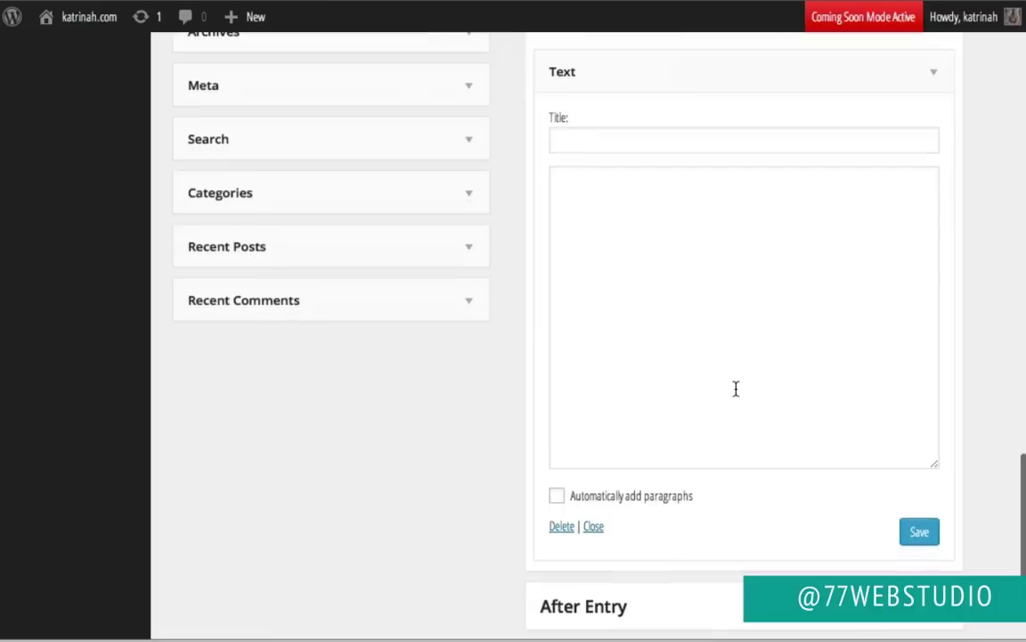
pyautogui.click(925, 533)
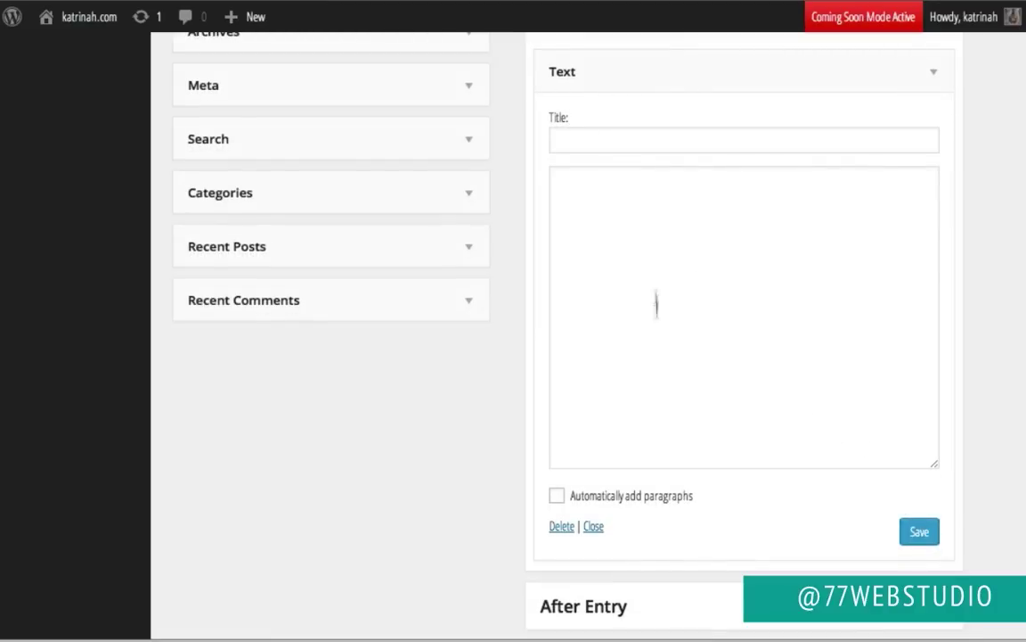
pyautogui.scroll(1, 667, 334)
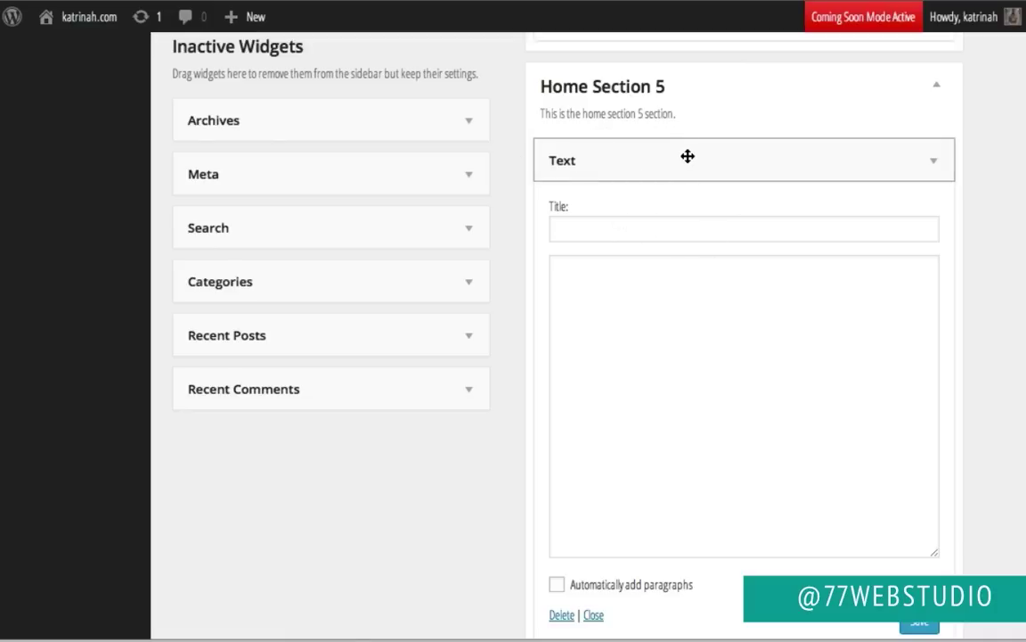
pyautogui.moveTo(688, 156); pyautogui.dragTo(685, 158)
pyautogui.scroll(3, 685, 161)
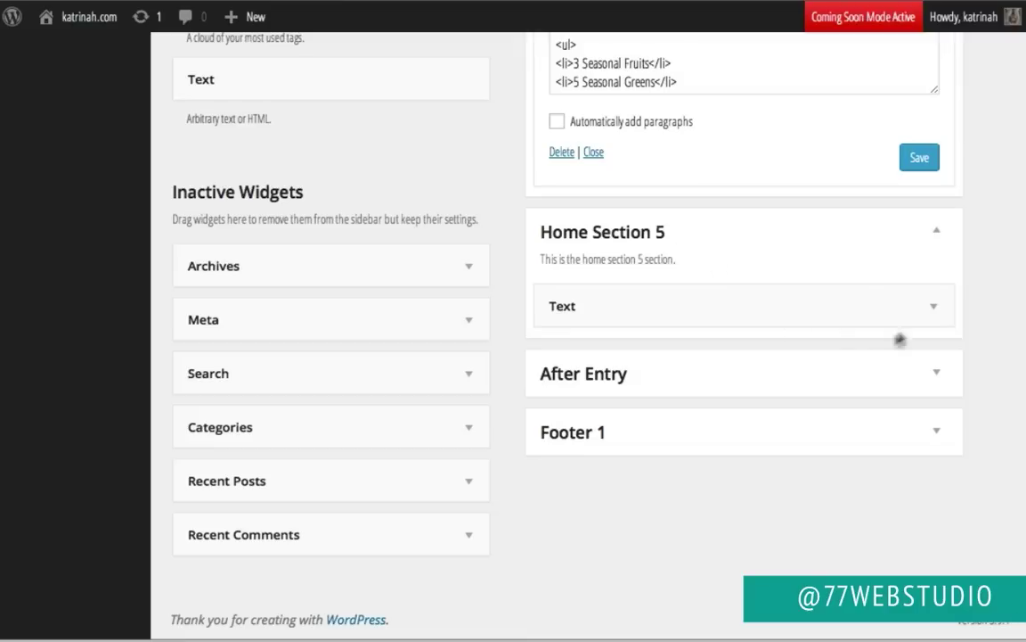
pyautogui.click(932, 309)
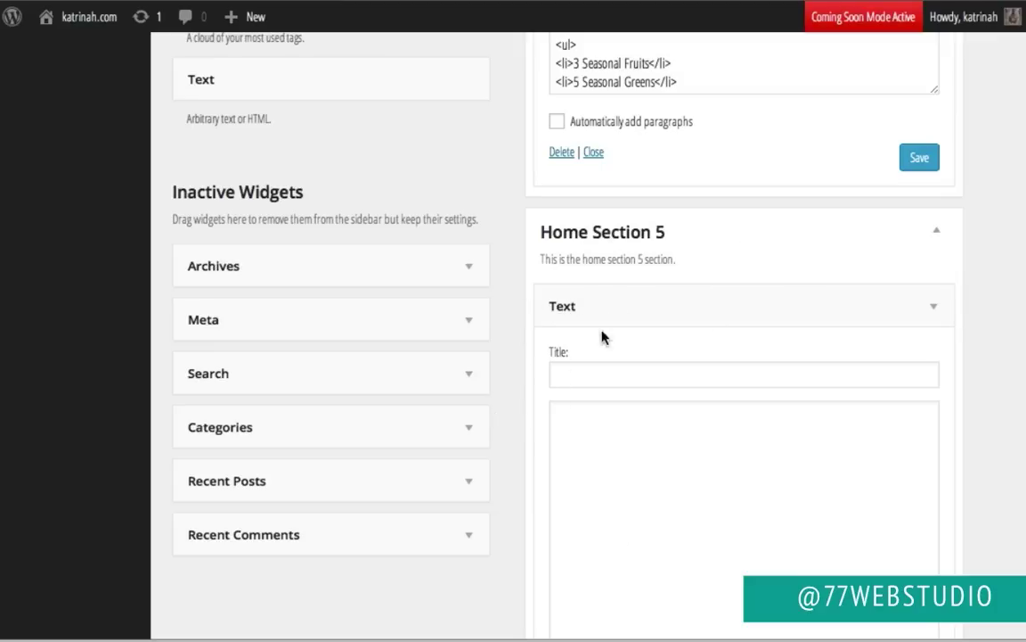
pyautogui.scroll(-1, 526, 382)
pyautogui.scroll(-3, 525, 382)
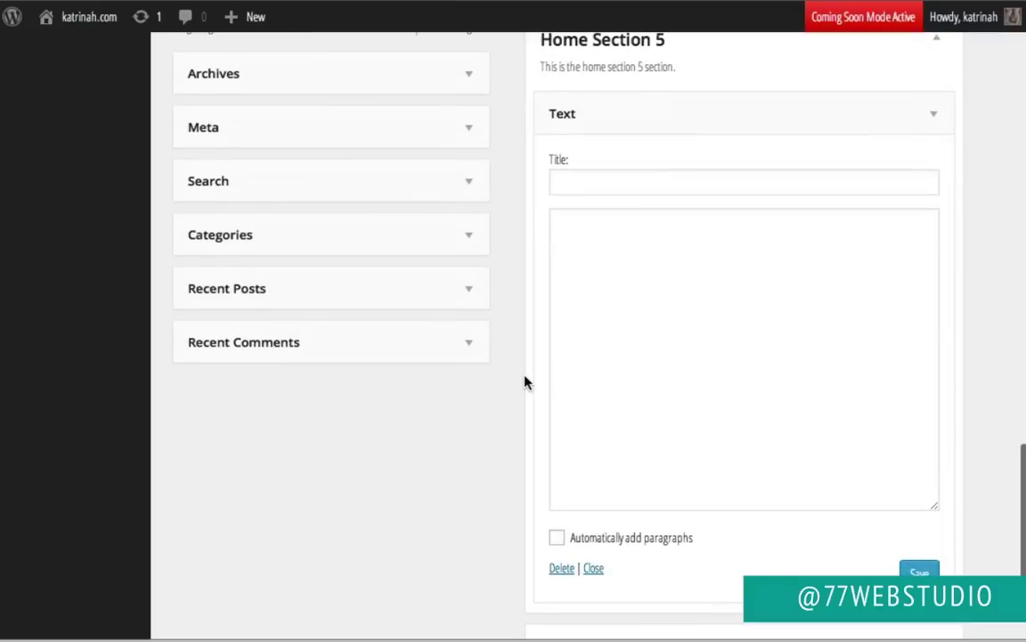
pyautogui.click(922, 572)
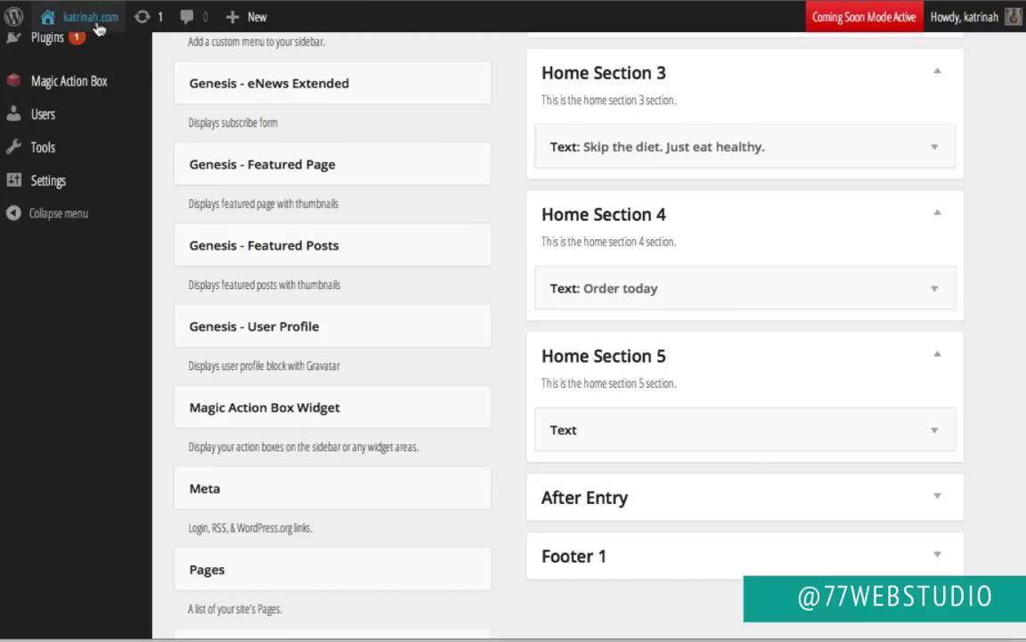
# Step: Review the live homepage's hero, pricing cards and footer, then return to the Dashboard
pyautogui.moveTo(86, 30)
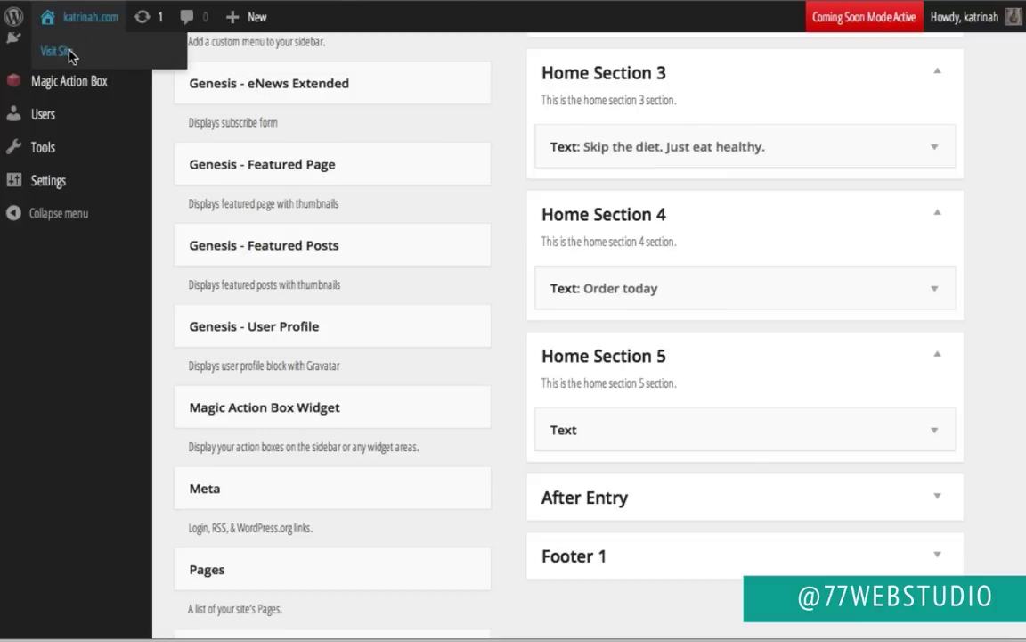
pyautogui.click(59, 52)
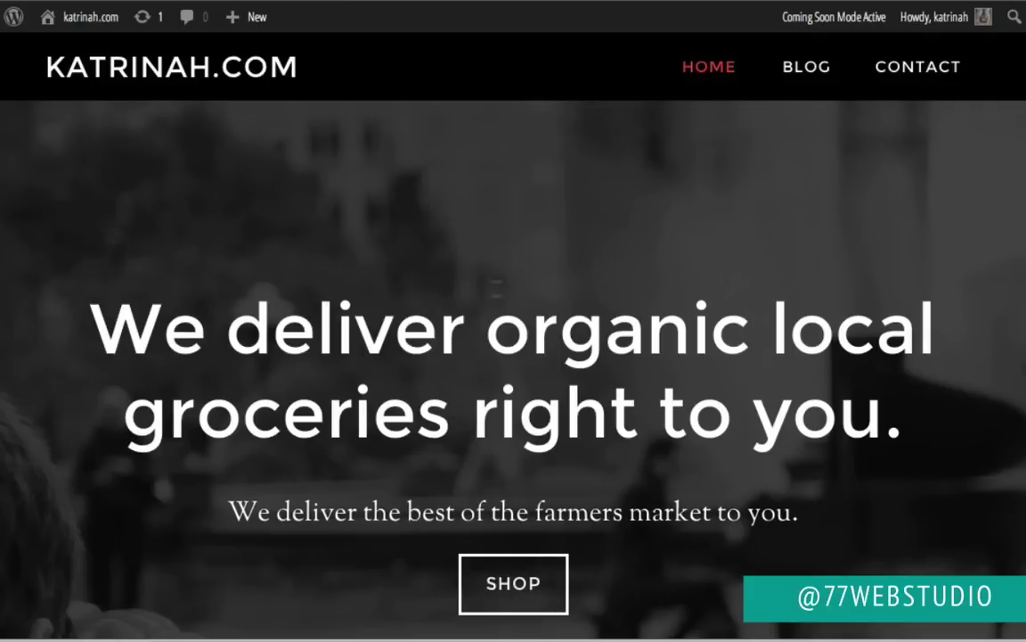
pyautogui.scroll(-15, 256, 339)
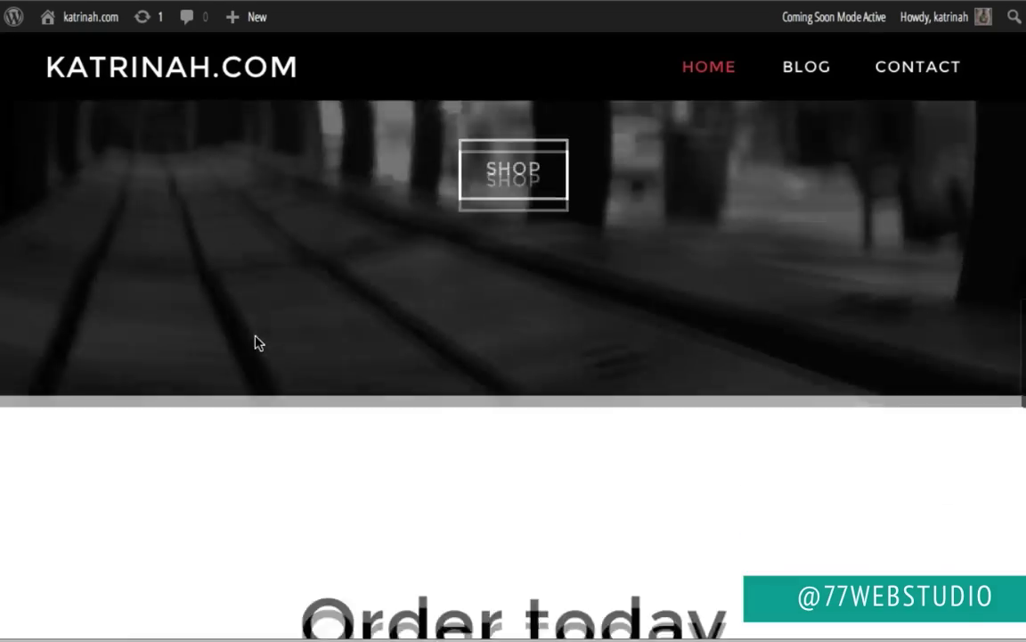
pyautogui.scroll(-5, 255, 341)
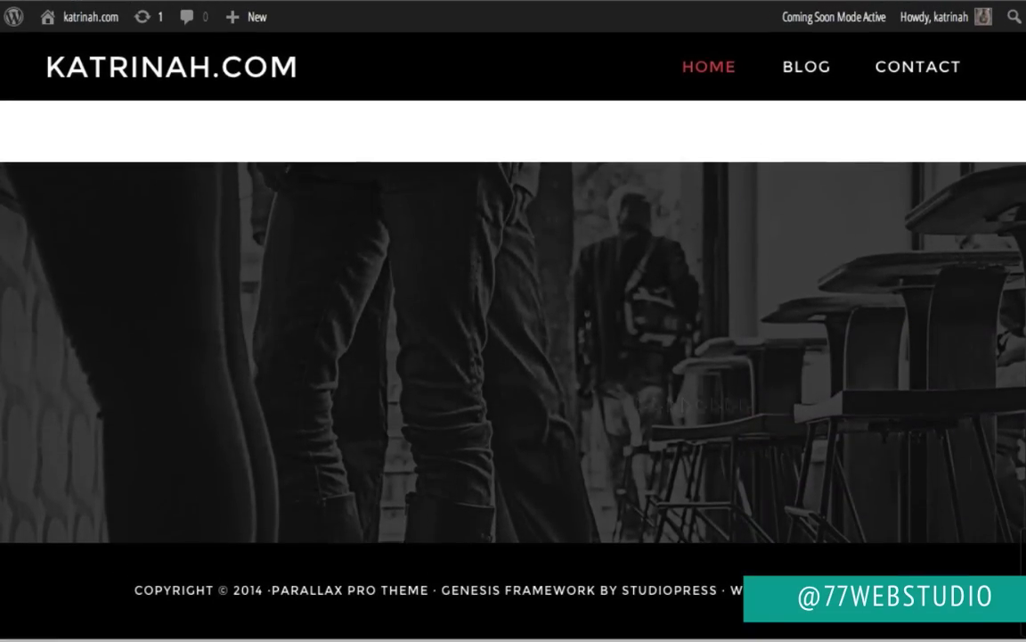
pyautogui.scroll(20, 256, 342)
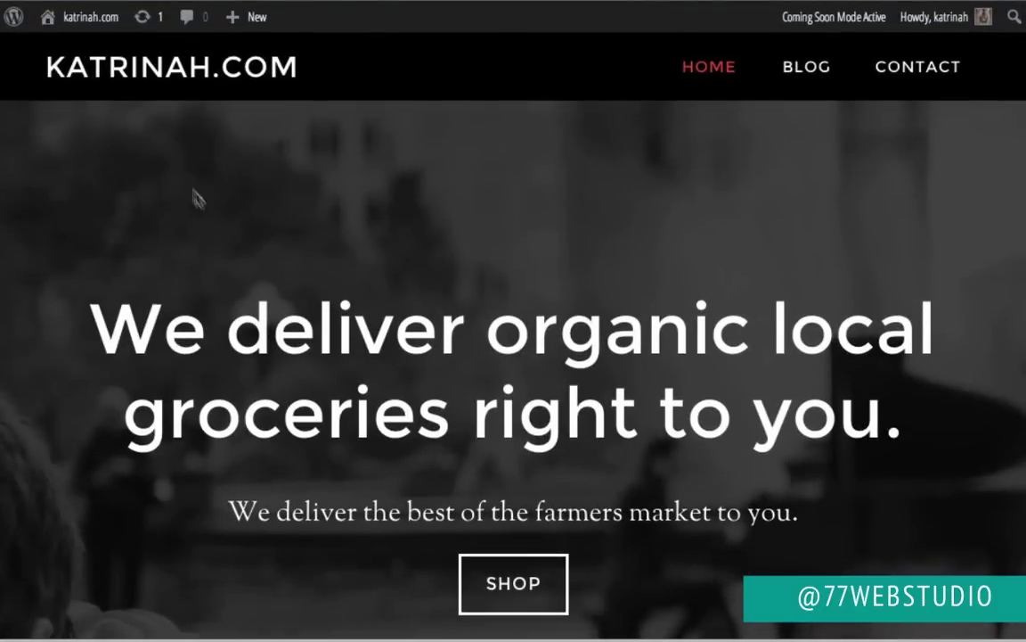
pyautogui.moveTo(71, 16)
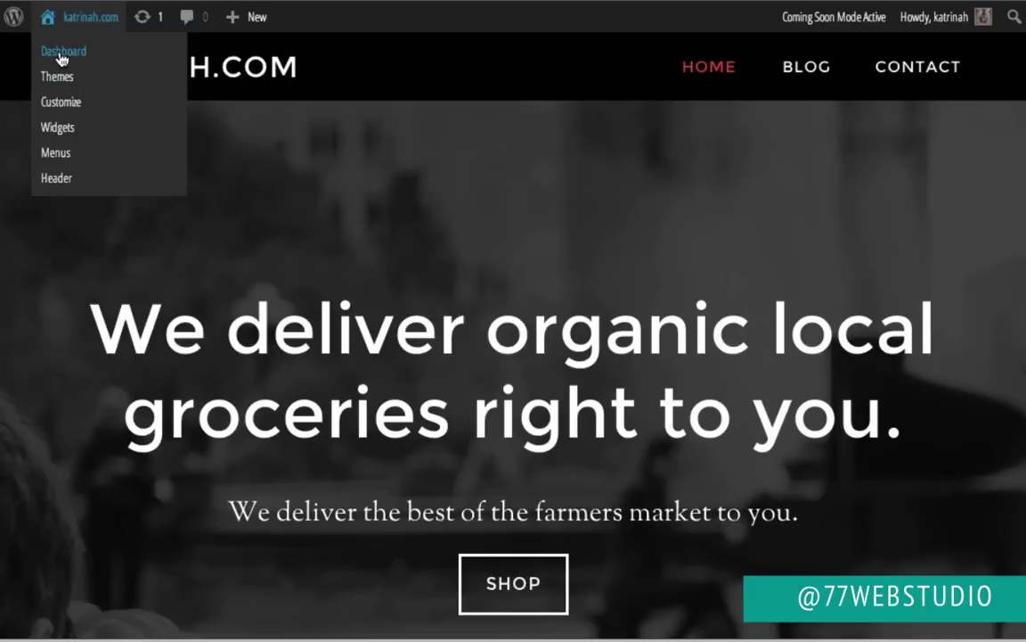
pyautogui.click(62, 54)
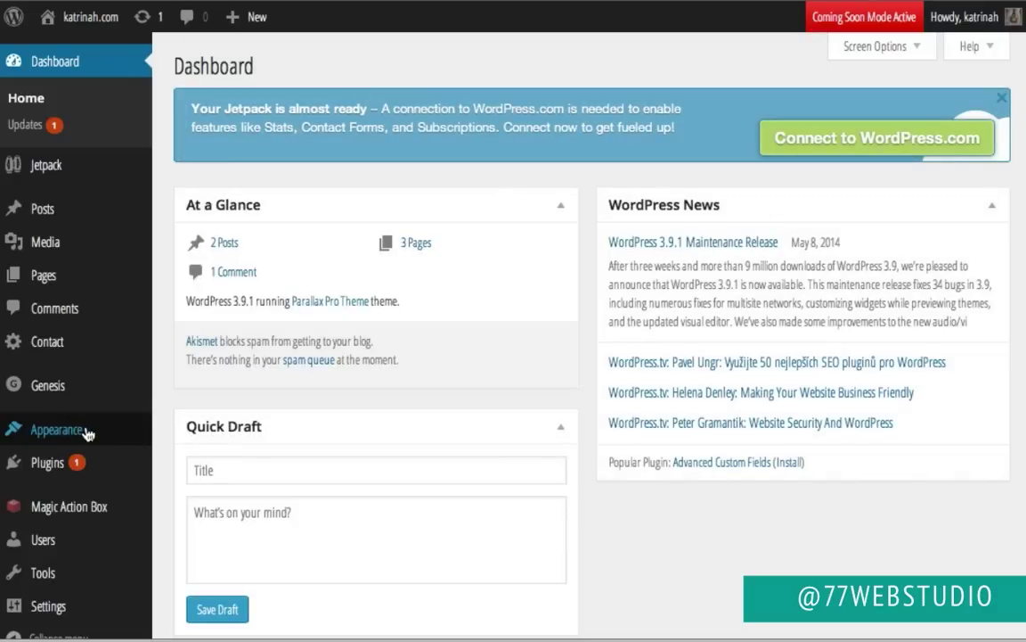
# Step: Launch the Customizer for the Parallax Pro Theme from the Themes page
pyautogui.click(88, 431)
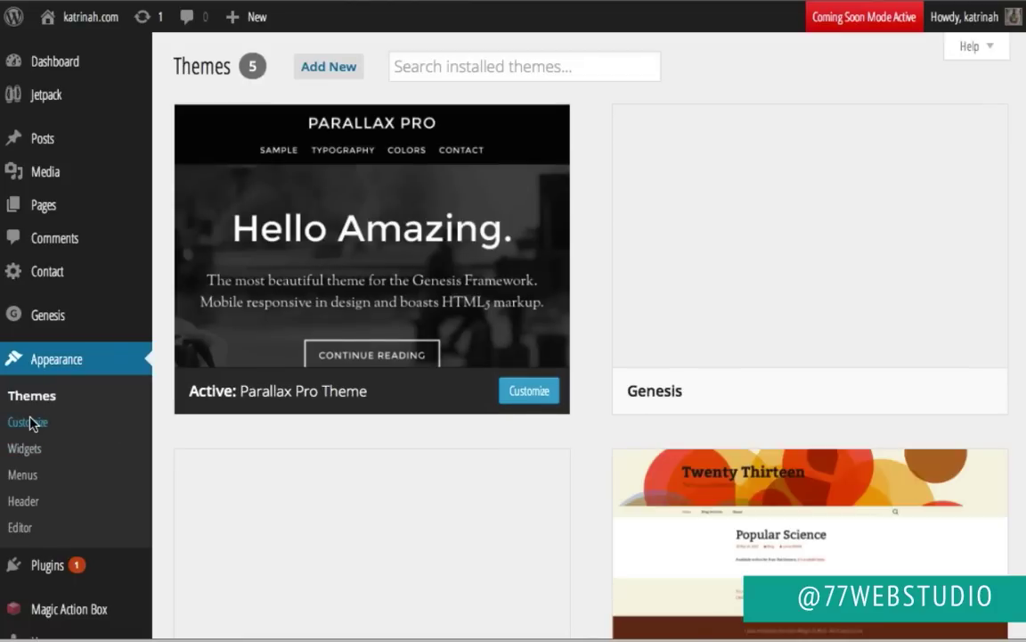
pyautogui.click(30, 423)
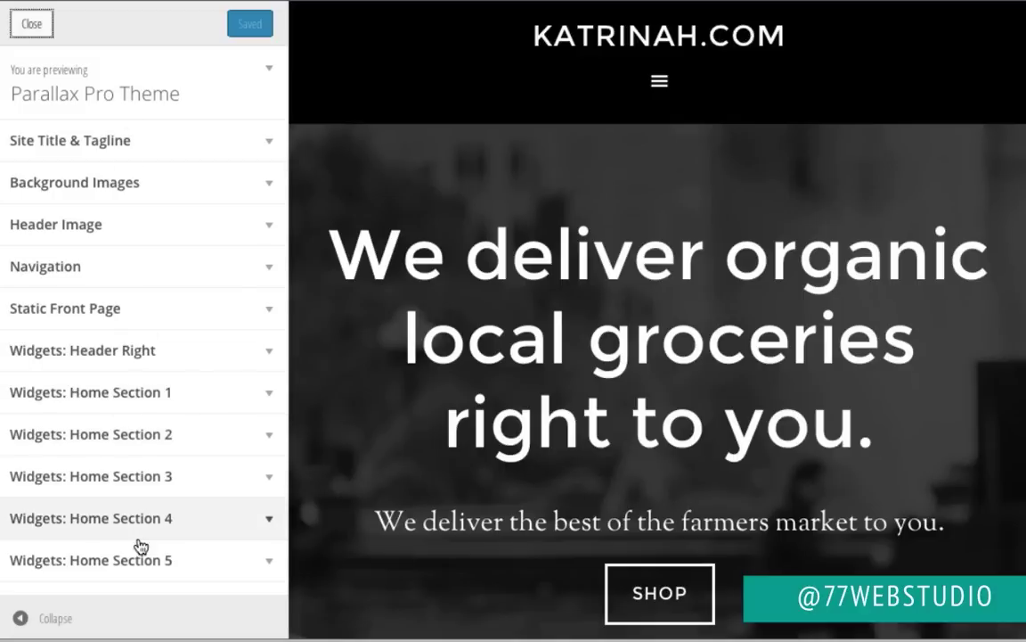
# Step: Clear the tagline, rename the site title to 'katrinah', and publish the change
pyautogui.click(267, 145)
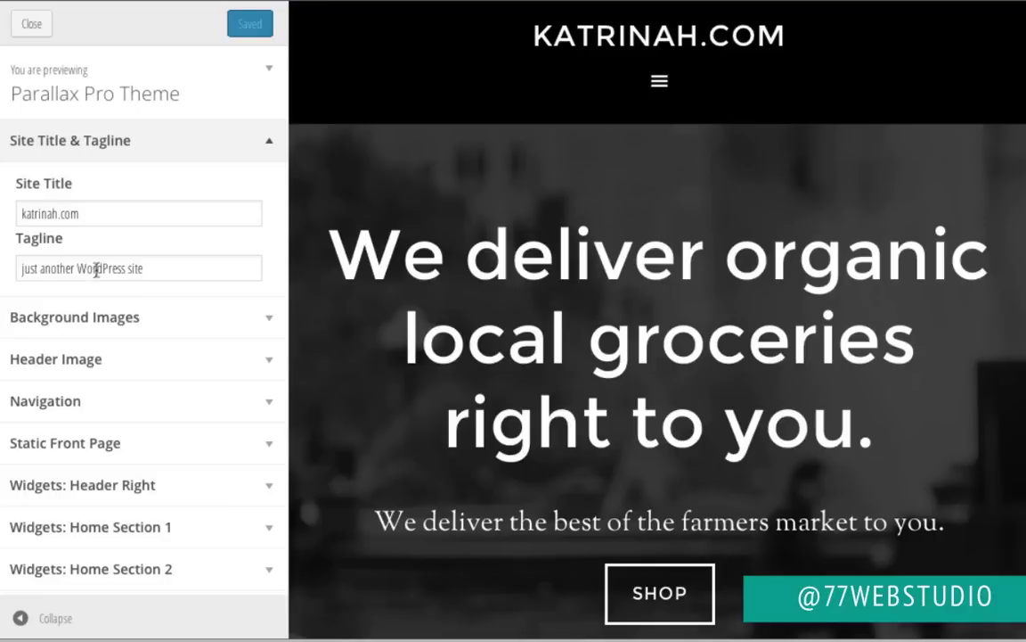
pyautogui.click(91, 269)
pyautogui.hotkey('ctrl', 'a')
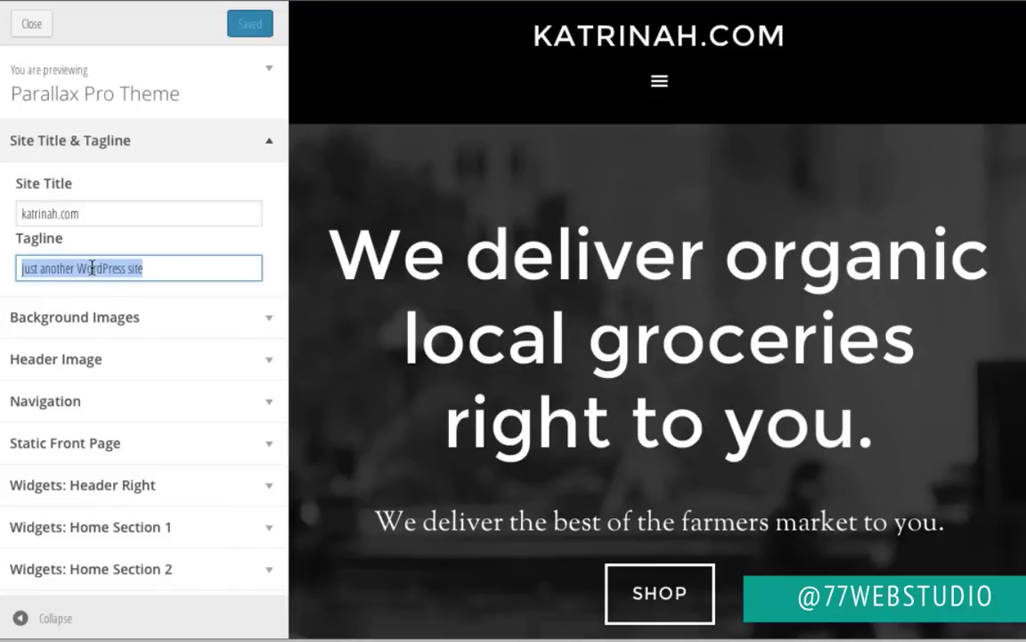
pyautogui.press('BackSpace')
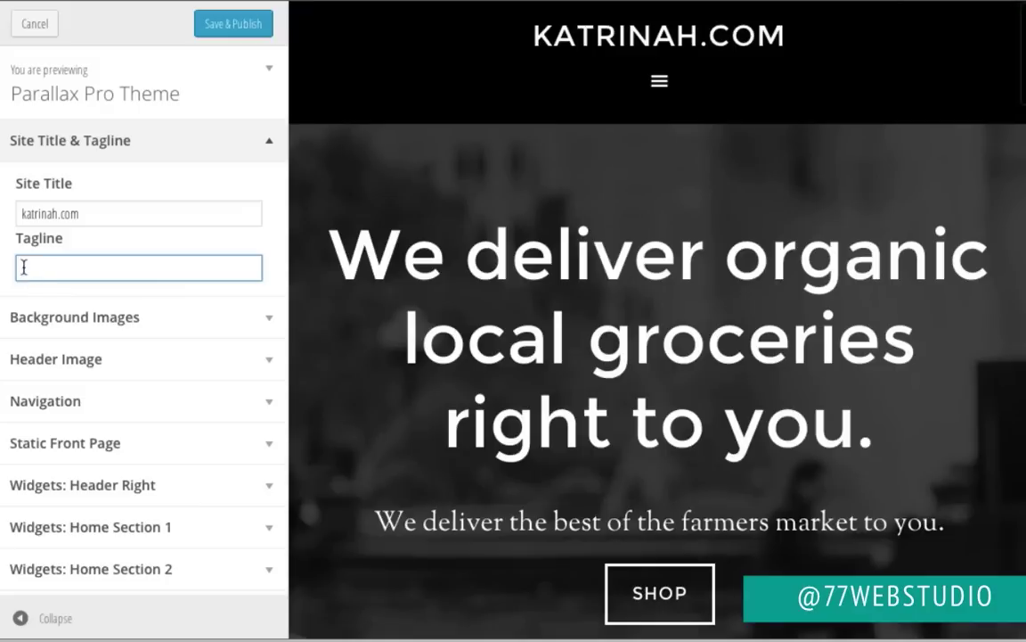
pyautogui.click(94, 213)
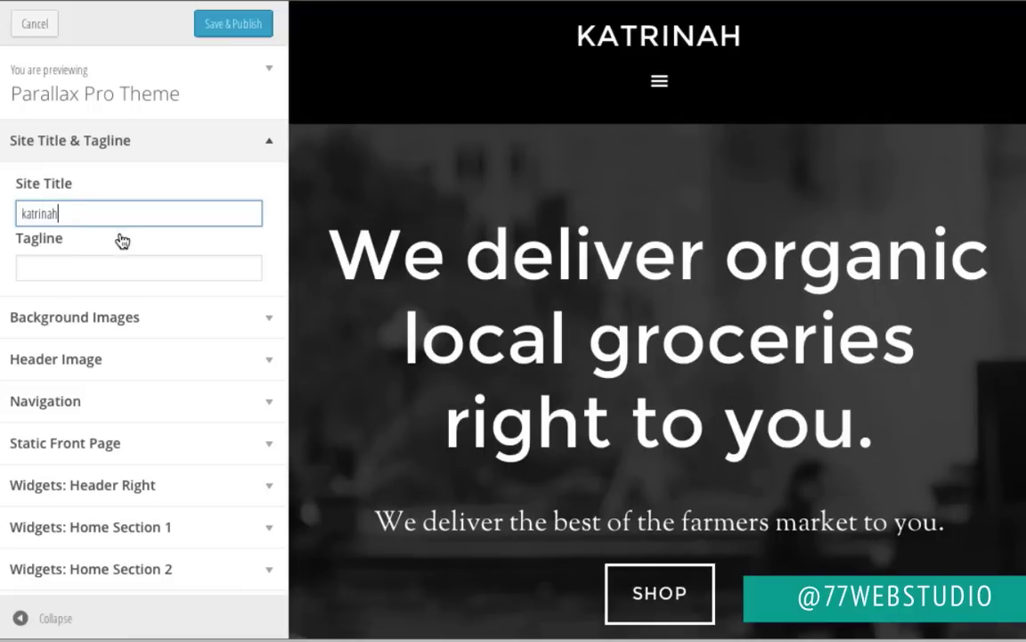
pyautogui.click(225, 27)
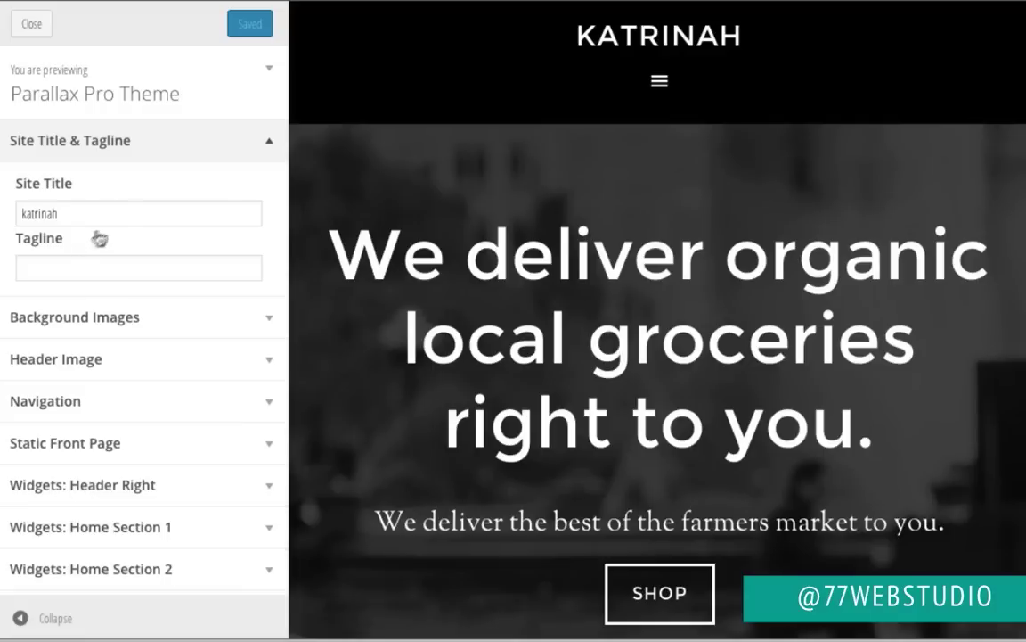
pyautogui.click(269, 141)
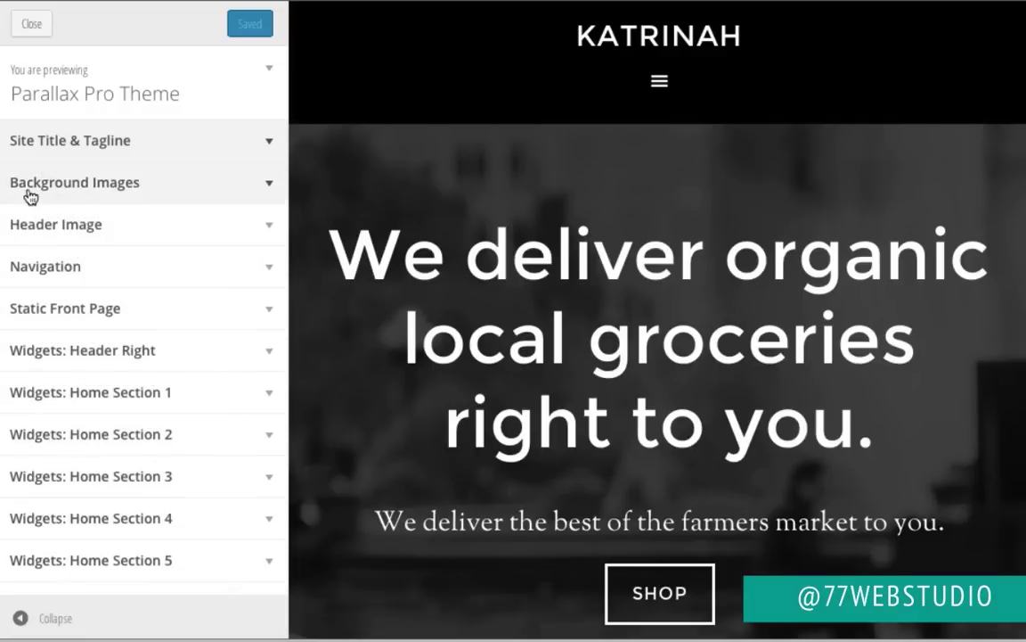
# Step: Set the Featured Section 1 background image to sf-01.jpg
pyautogui.click(270, 188)
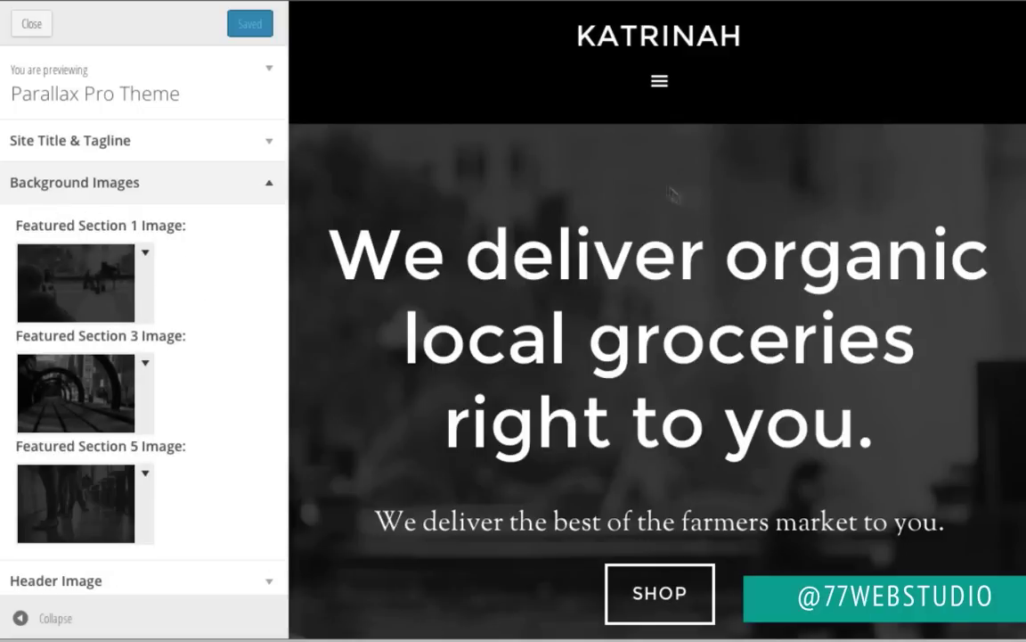
pyautogui.scroll(-15, 843, 361)
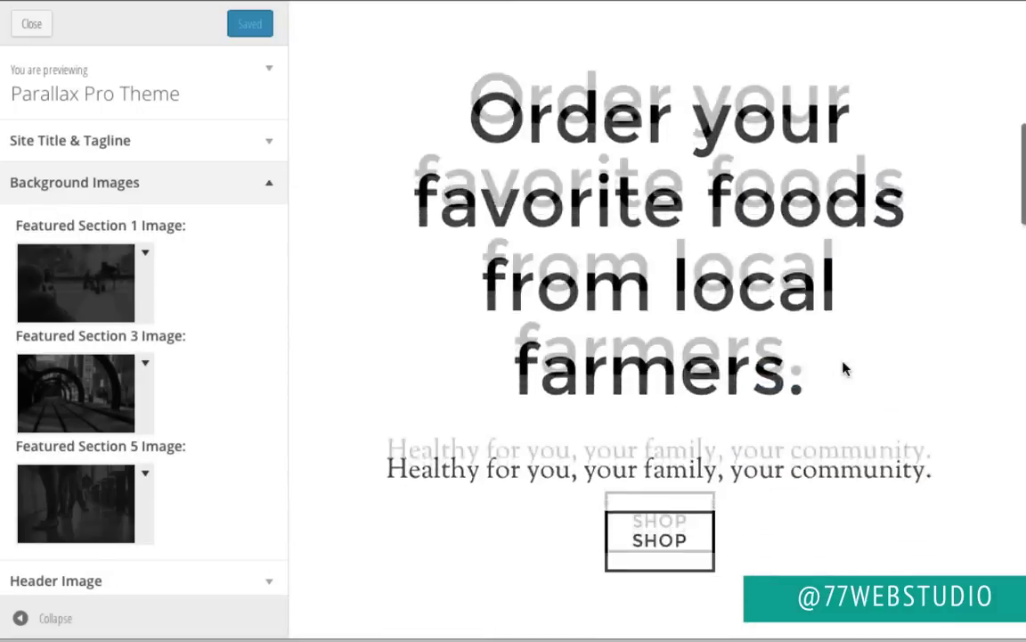
pyautogui.scroll(15, 843, 367)
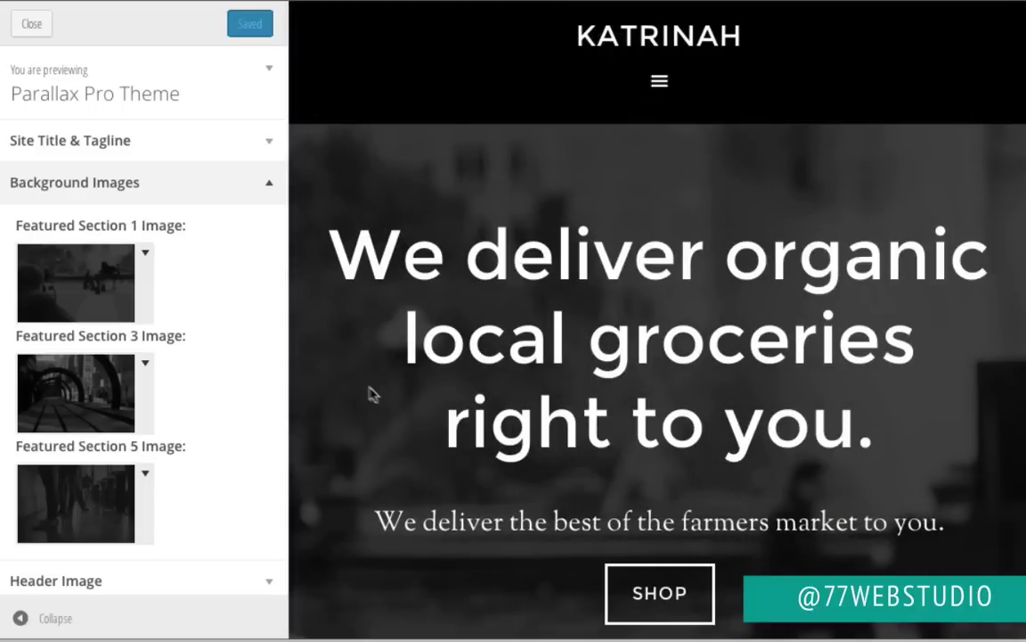
pyautogui.click(77, 281)
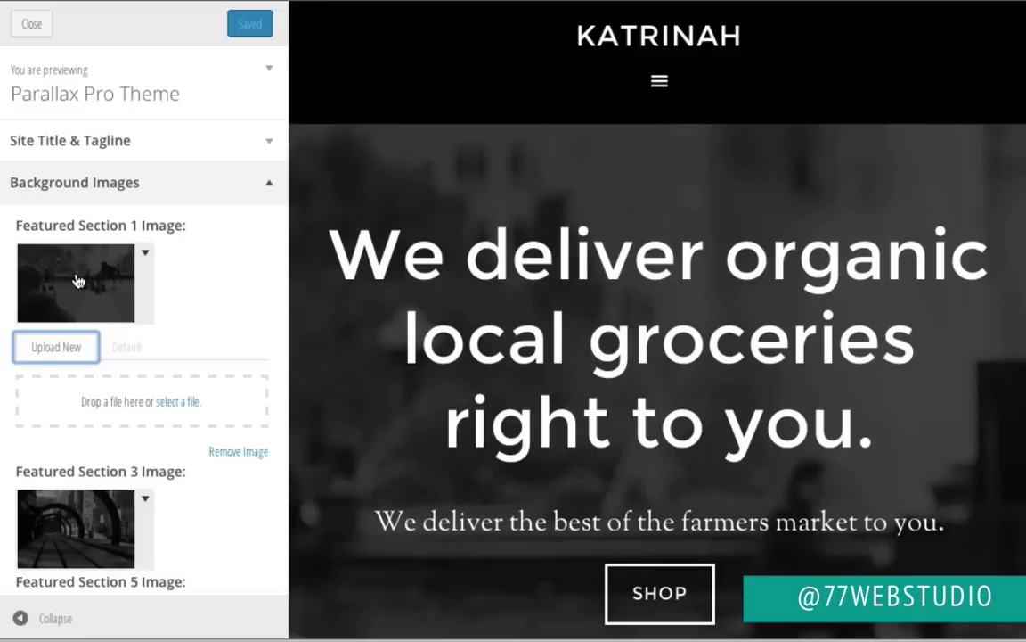
pyautogui.click(177, 403)
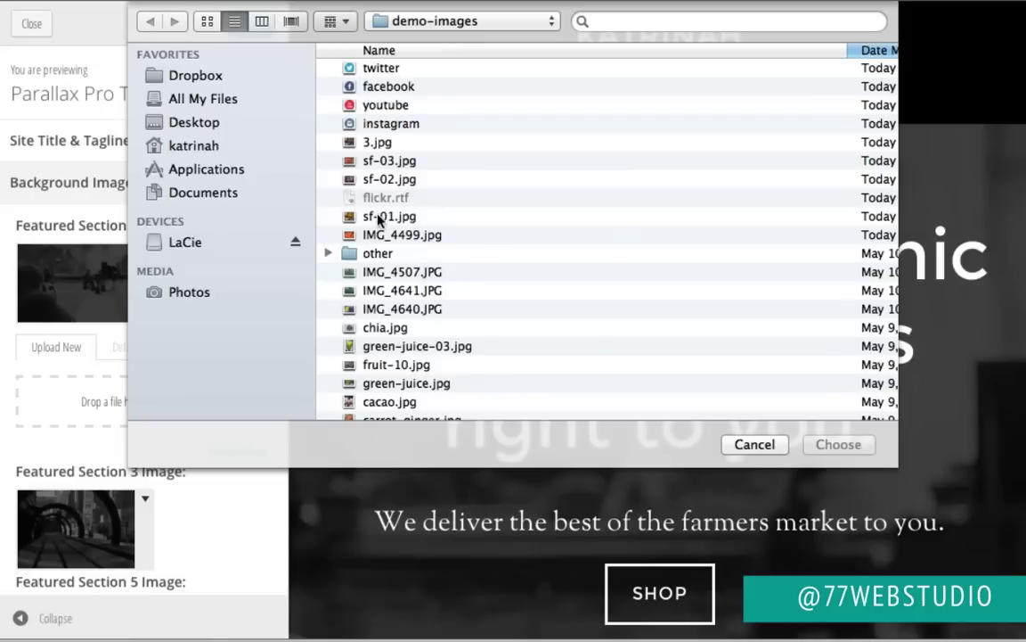
pyautogui.click(378, 219)
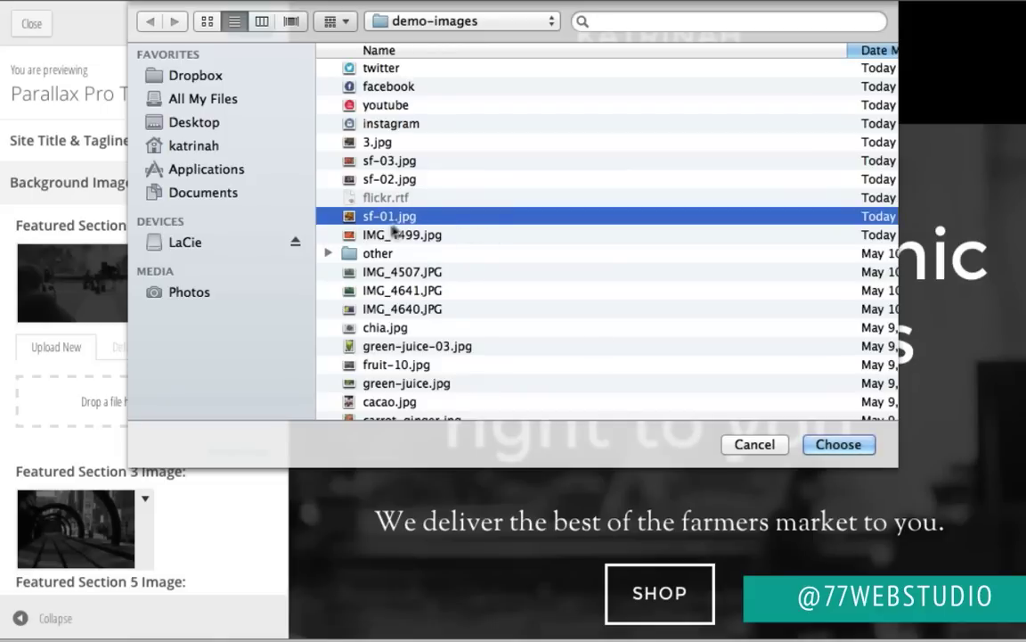
pyautogui.click(838, 444)
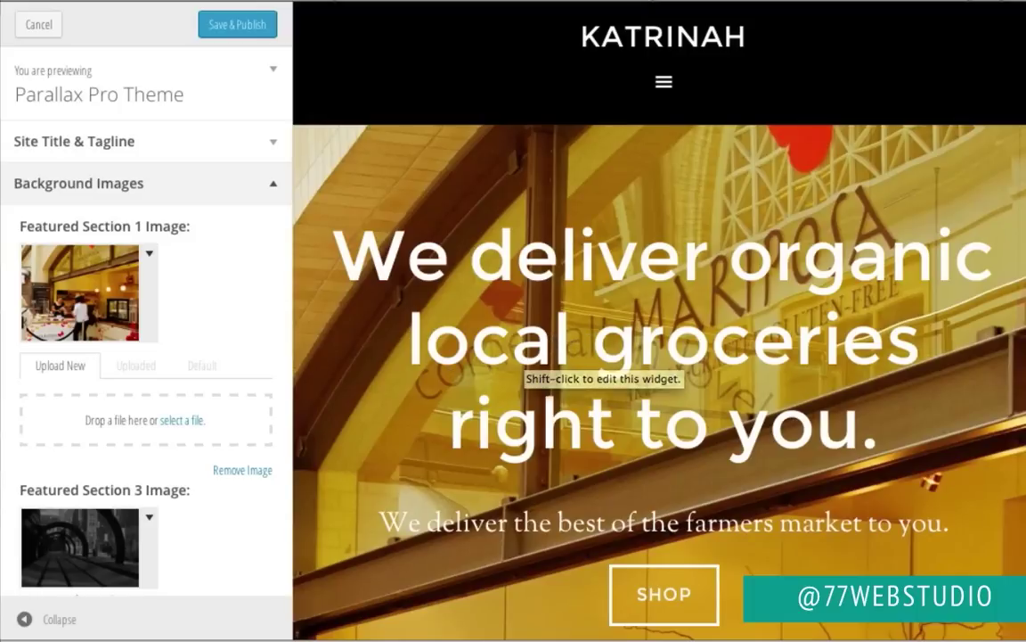
# Step: Bring up the Featured Section 3 image upload options in Background Images
pyautogui.scroll(-7, 491, 339)
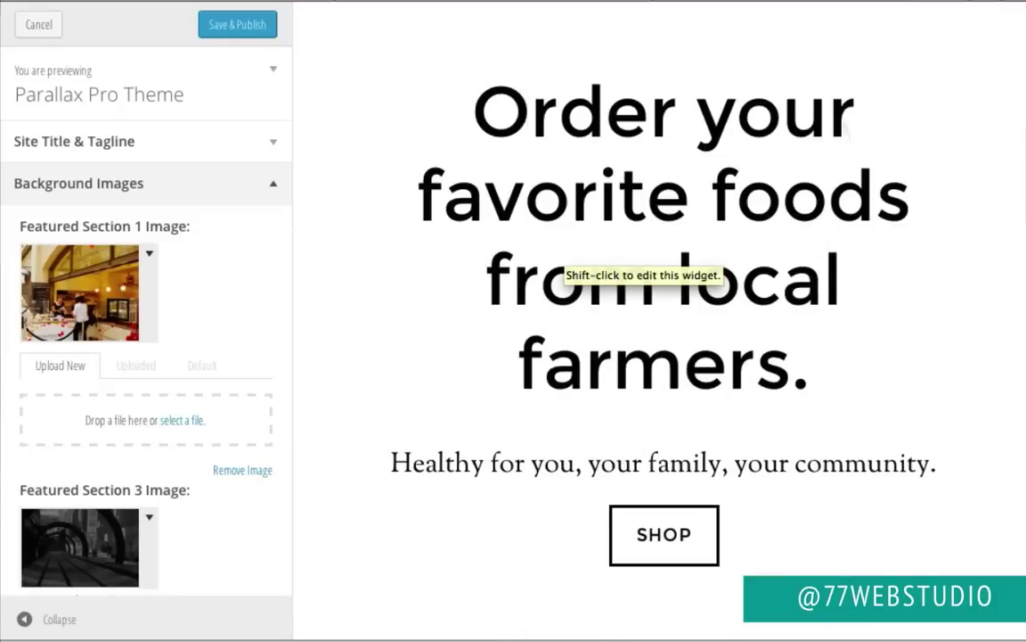
pyautogui.scroll(-5, 491, 350)
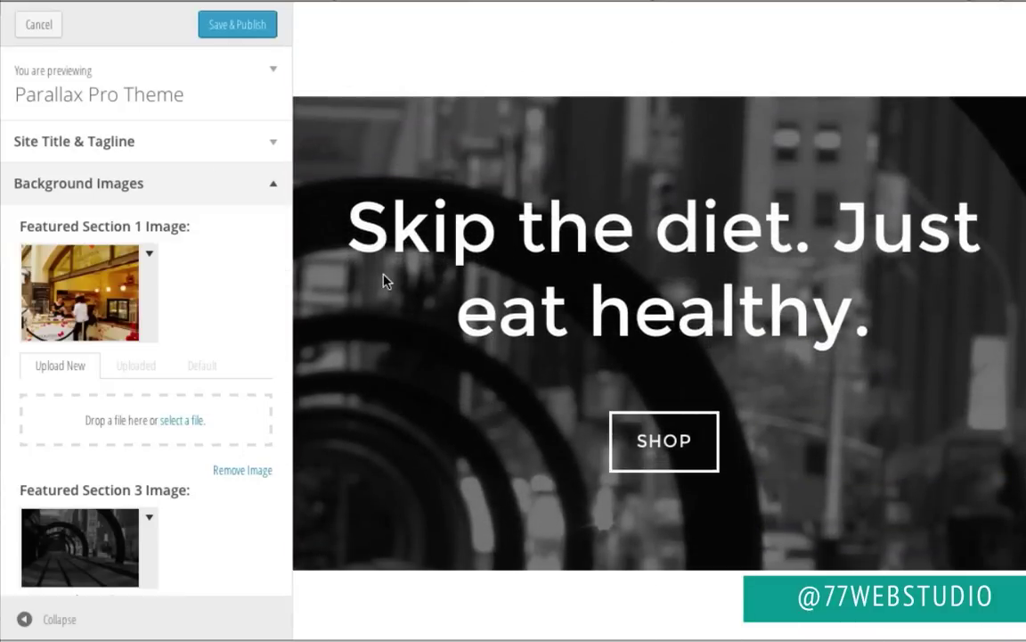
pyautogui.scroll(-3, 241, 339)
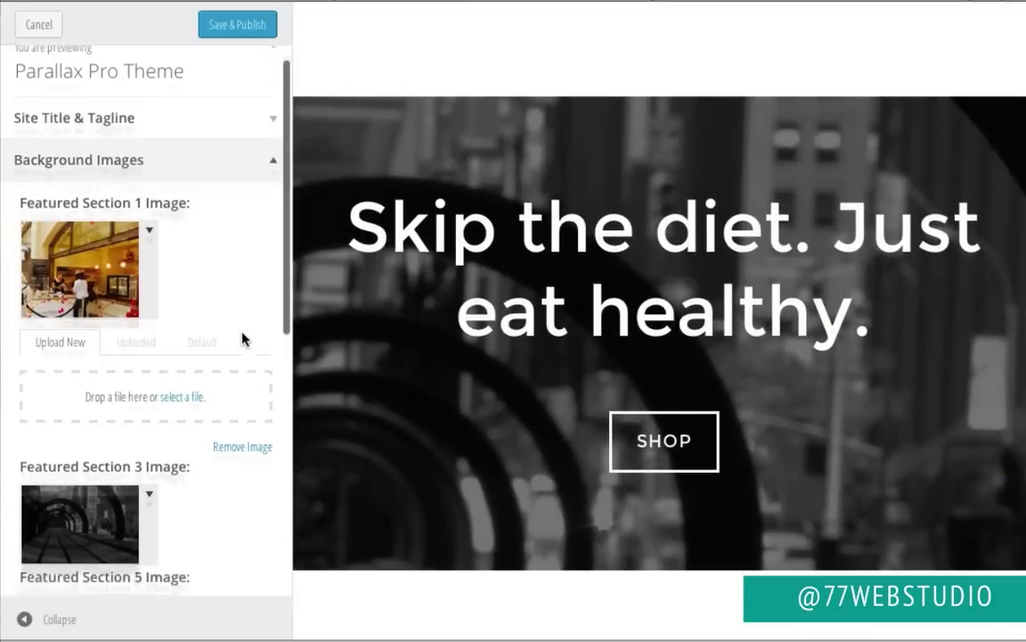
pyautogui.click(78, 358)
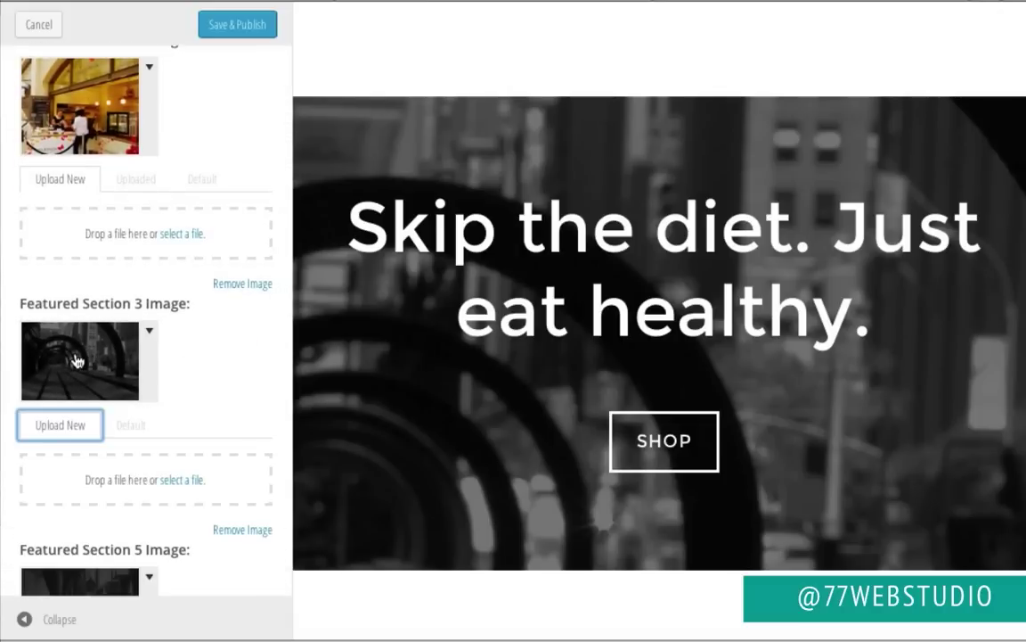
# Step: Set the Featured Section 3 background image to sf-02.jpg
pyautogui.click(189, 482)
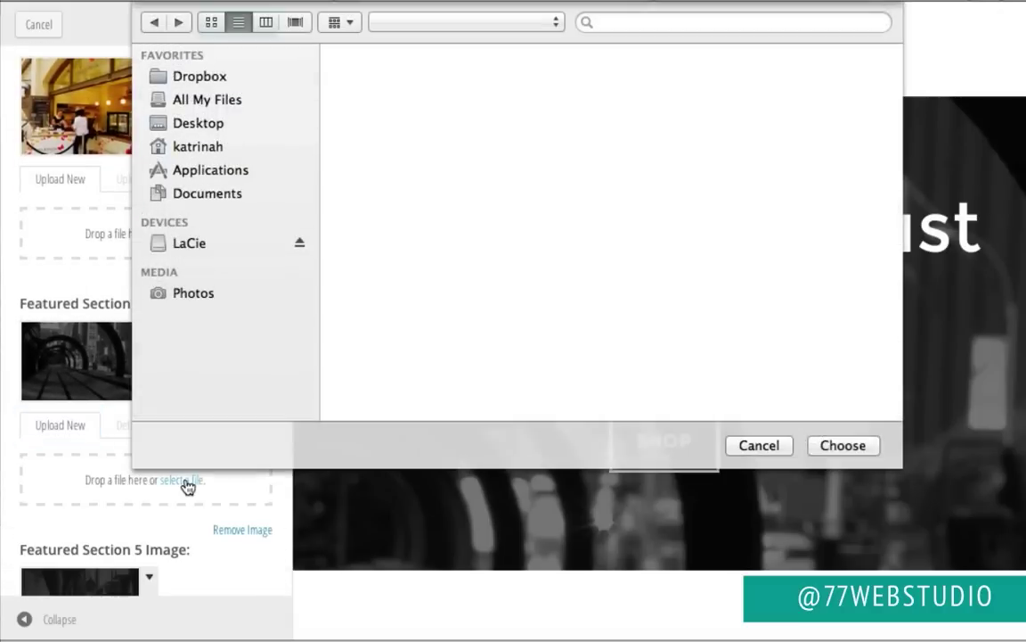
pyautogui.click(392, 179)
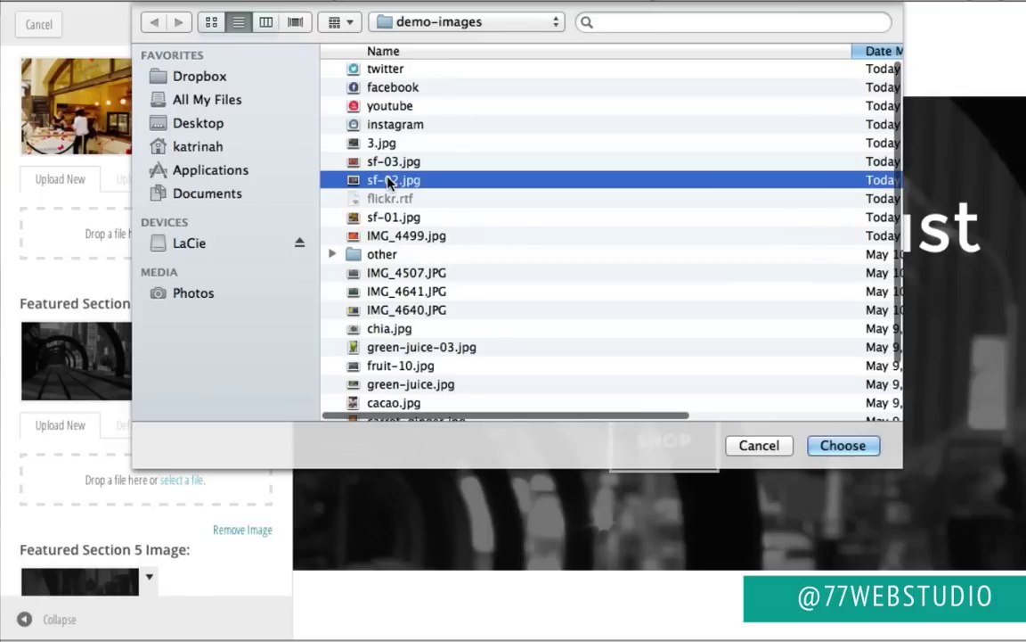
pyautogui.click(842, 445)
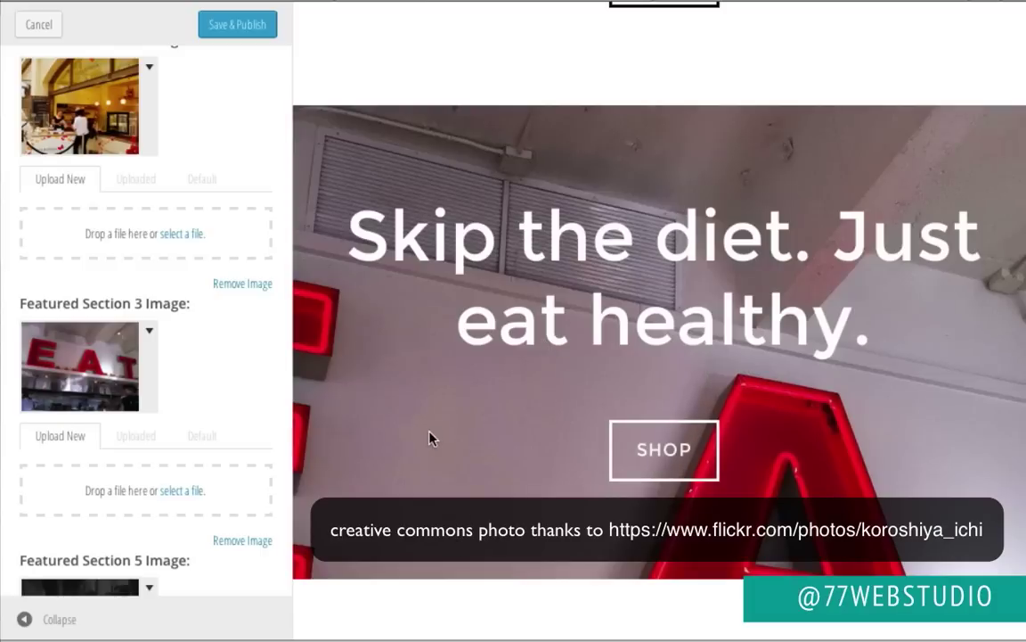
# Step: Set Featured Section 5's background to sf-03.jpg, publish, and leave the Customizer
pyautogui.scroll(-3, 429, 438)
pyautogui.scroll(-10, 429, 438)
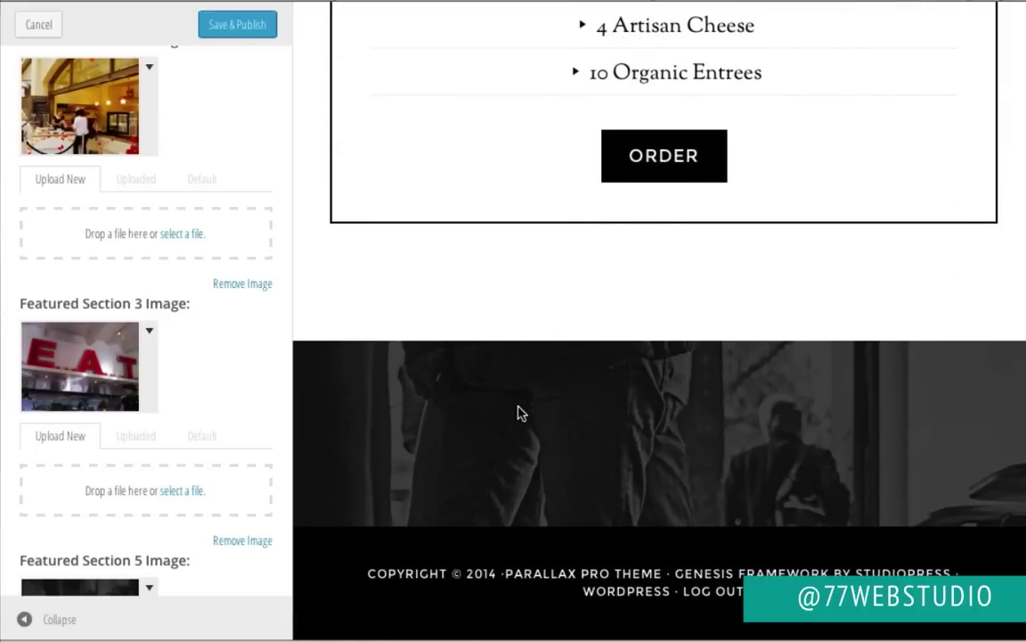
pyautogui.scroll(-5, 242, 412)
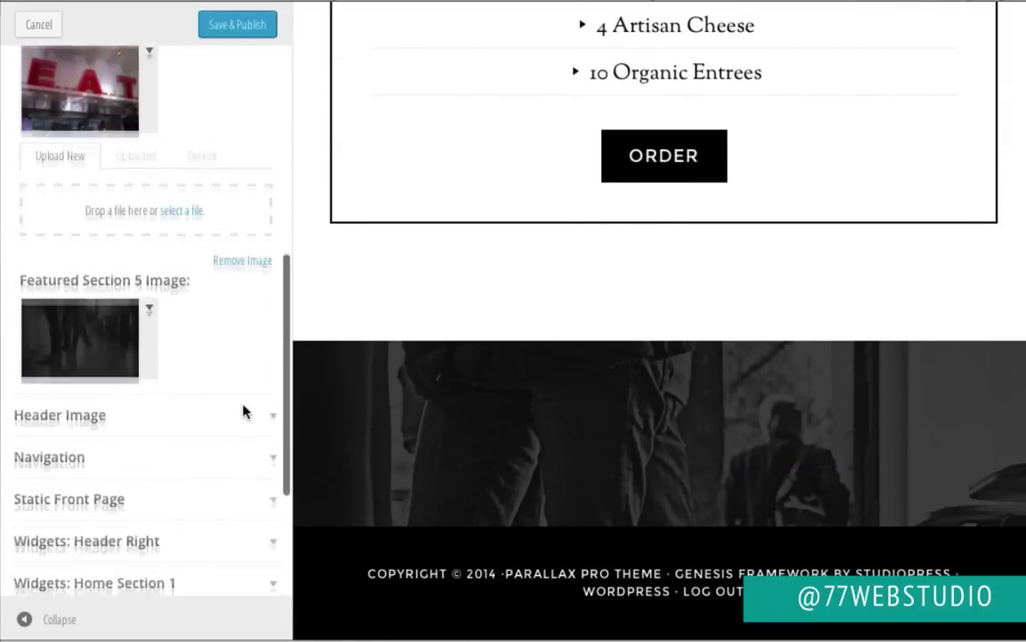
pyautogui.click(100, 330)
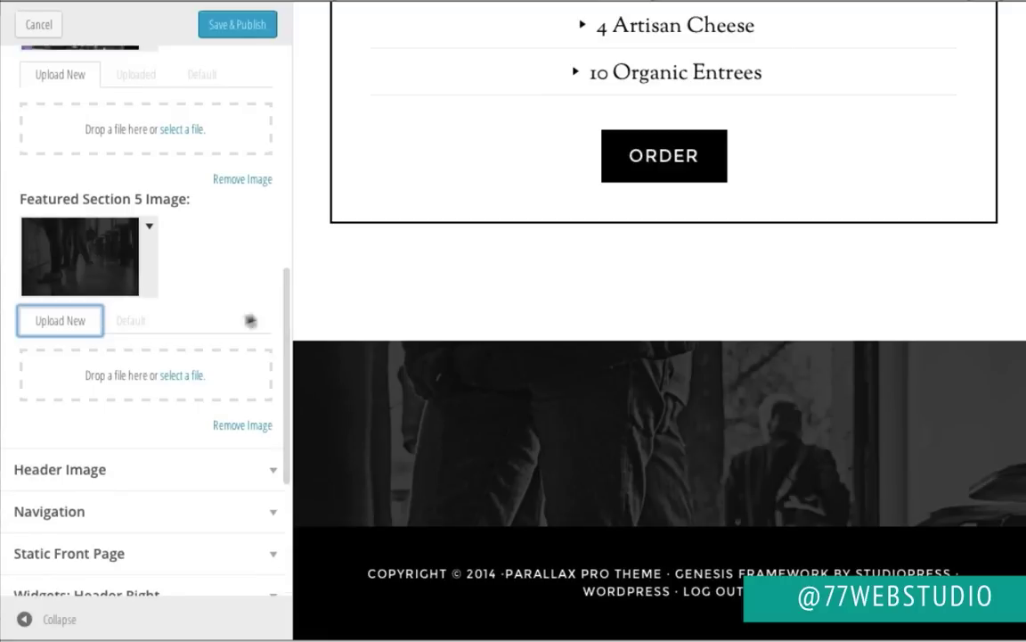
pyautogui.click(186, 376)
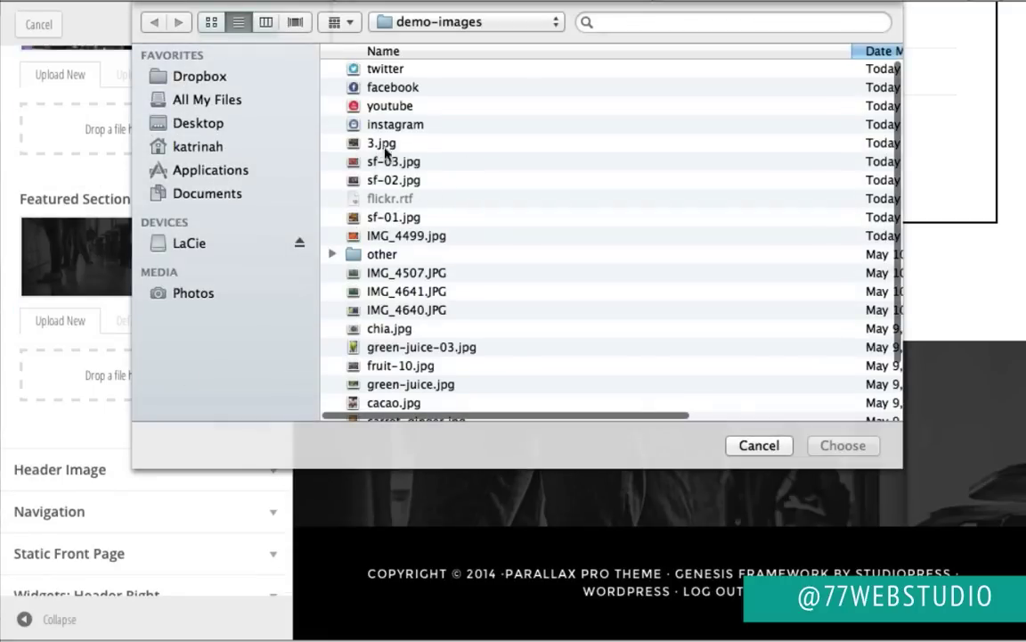
pyautogui.click(389, 162)
pyautogui.click(853, 446)
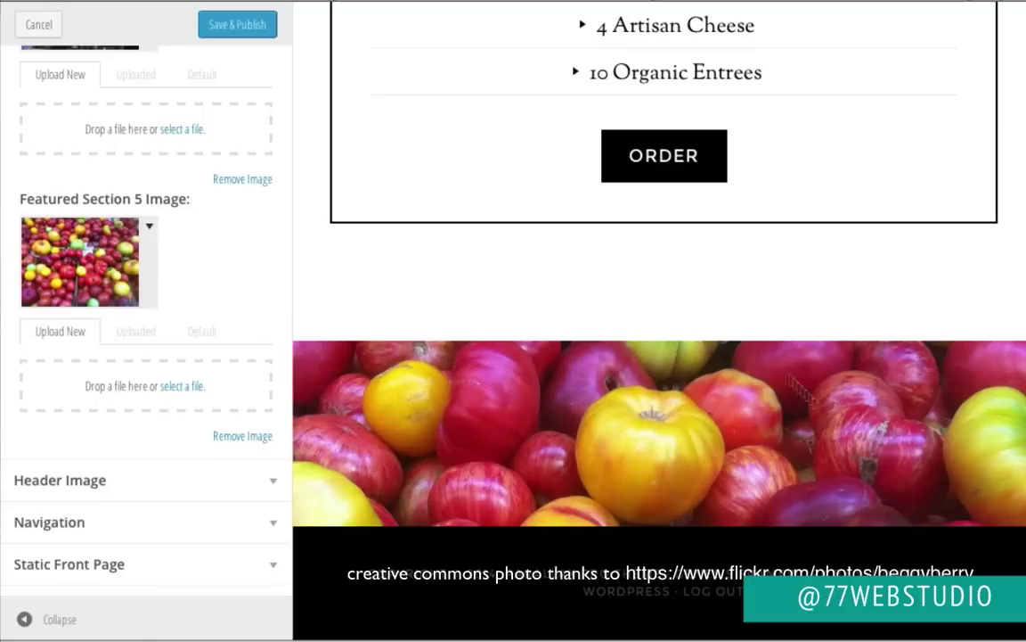
pyautogui.scroll(20, 530, 395)
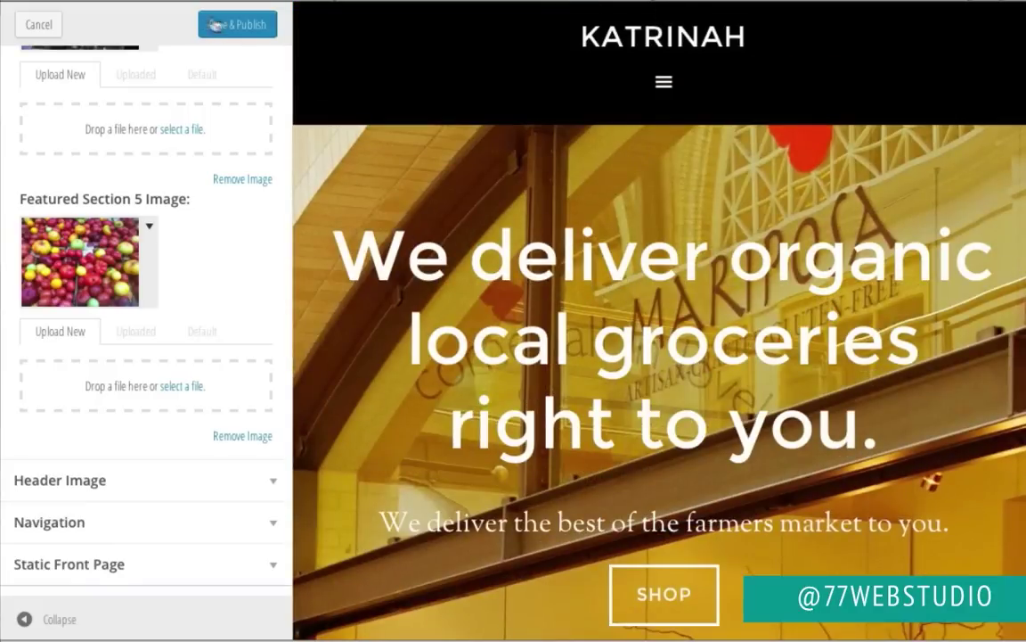
pyautogui.click(239, 27)
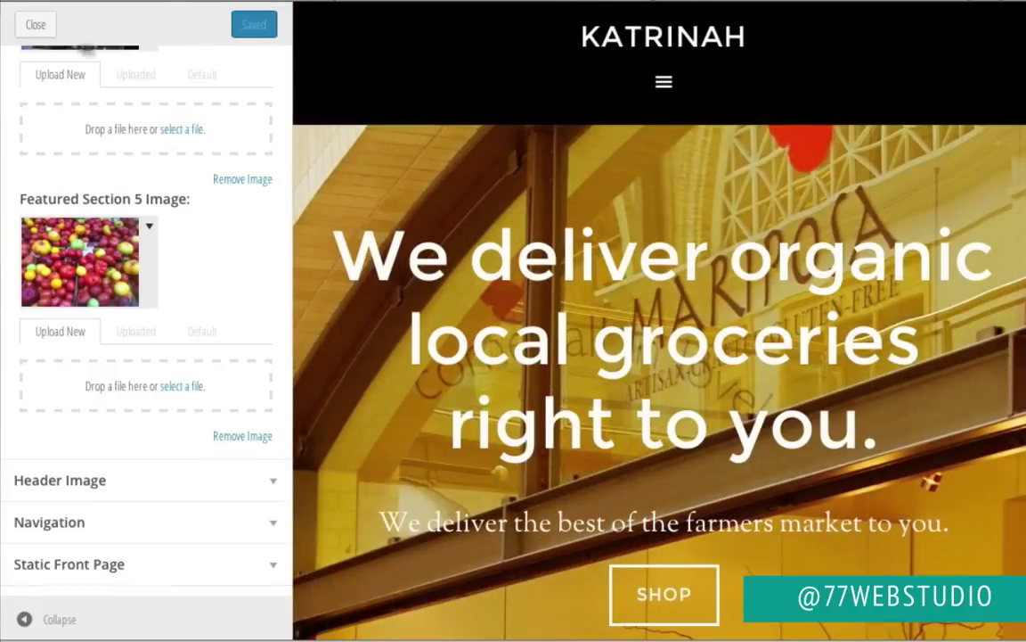
pyautogui.click(36, 29)
# Step: Visit the live KATRINAH home page and scroll down to the tomato photo section
pyautogui.moveTo(80, 24)
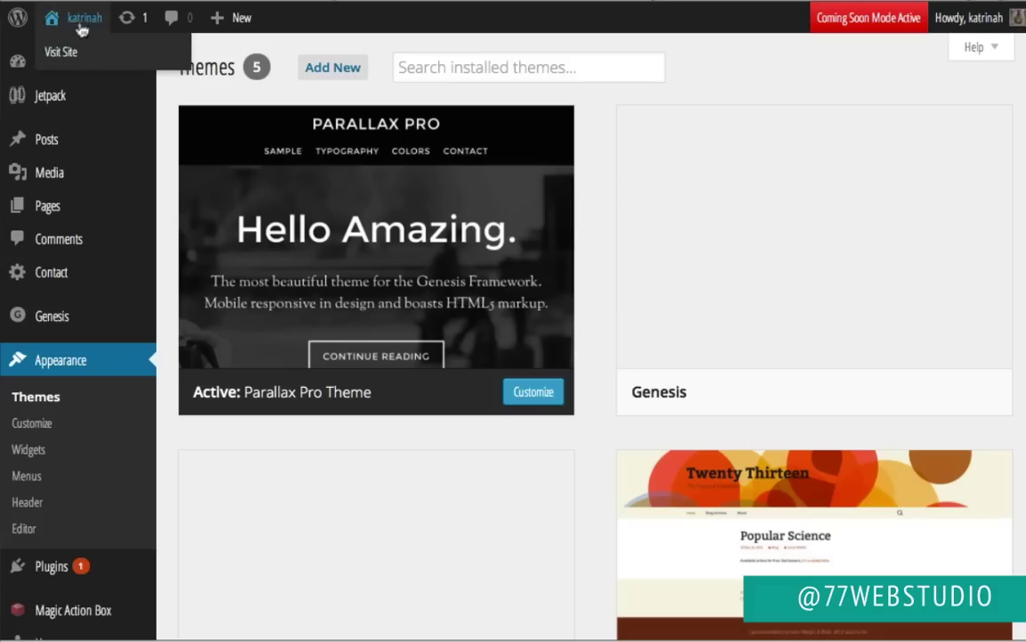
pyautogui.click(64, 54)
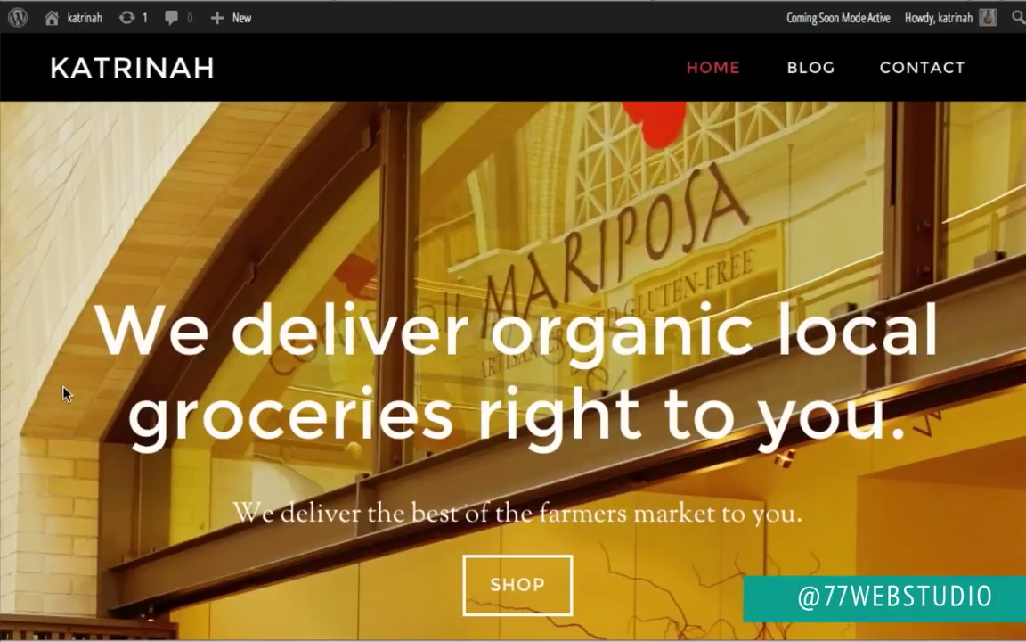
pyautogui.scroll(-10, 63, 390)
pyautogui.scroll(-1, 63, 393)
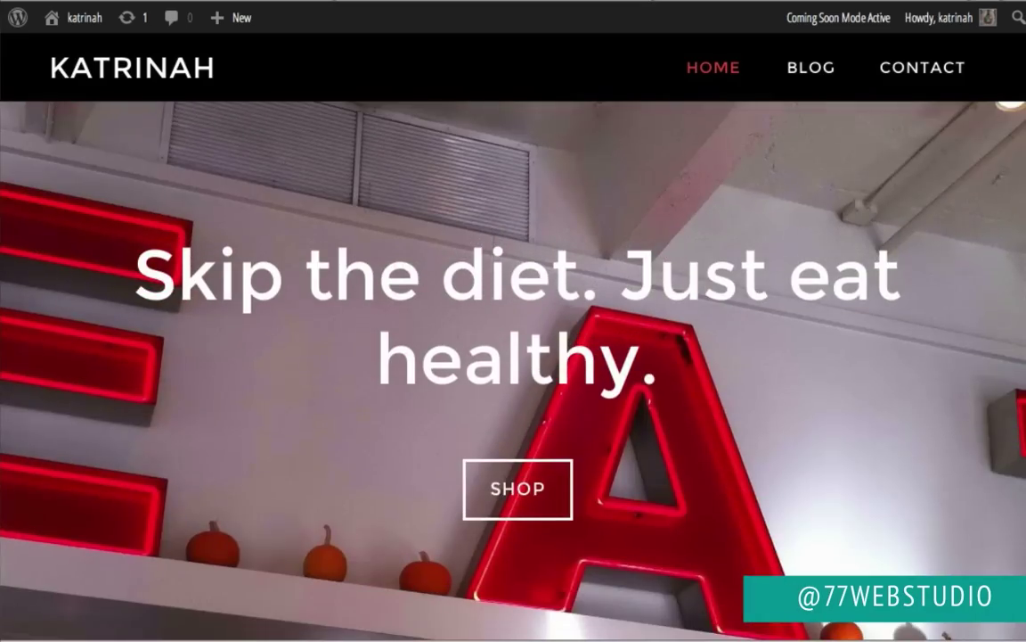
pyautogui.scroll(-10, 155, 426)
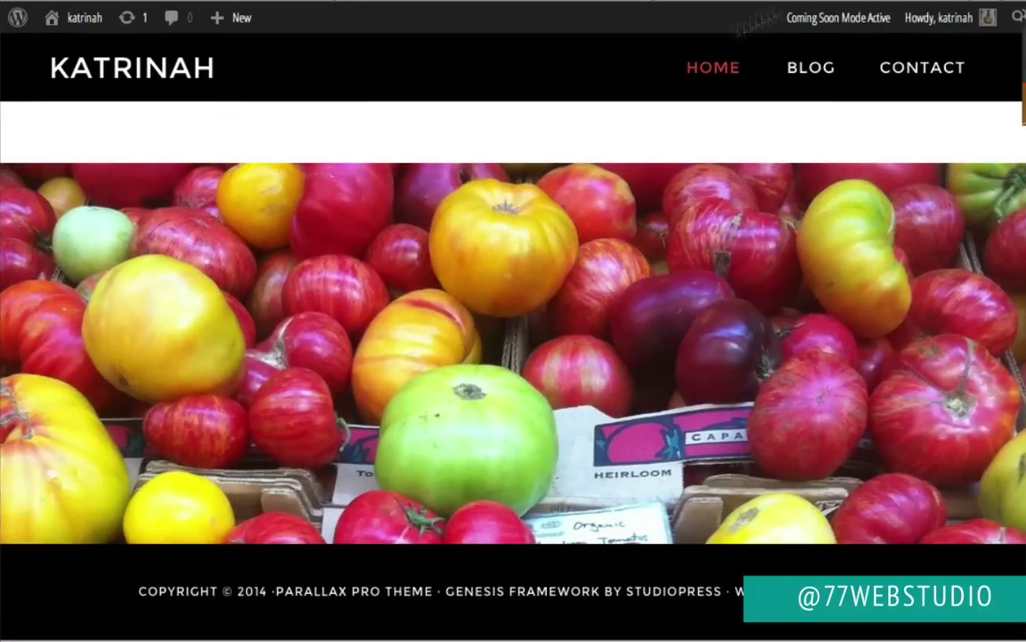
pyautogui.scroll(10, 55, 389)
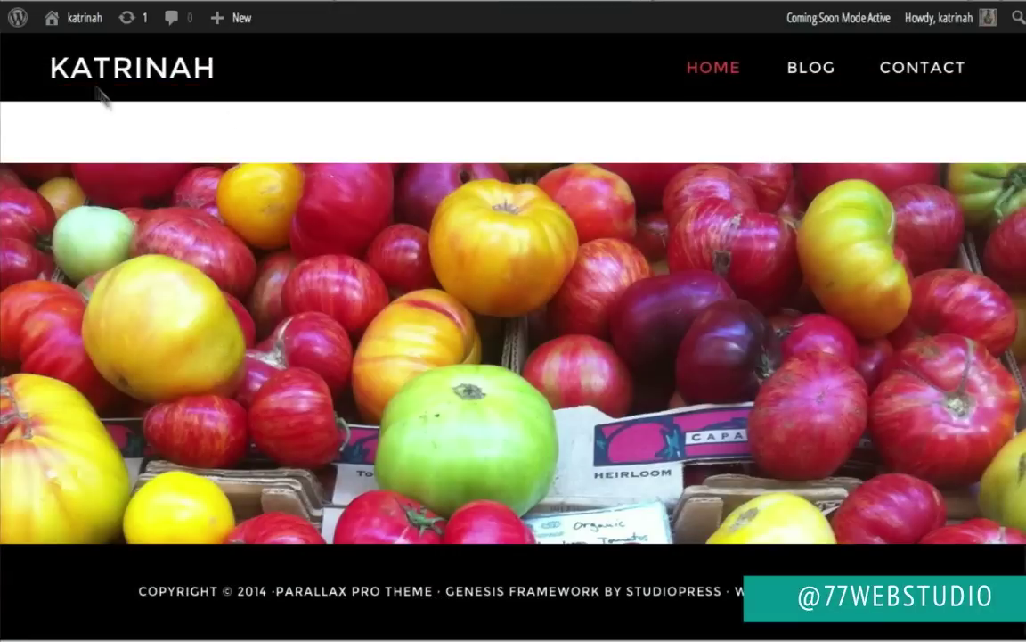
pyautogui.moveTo(75, 21)
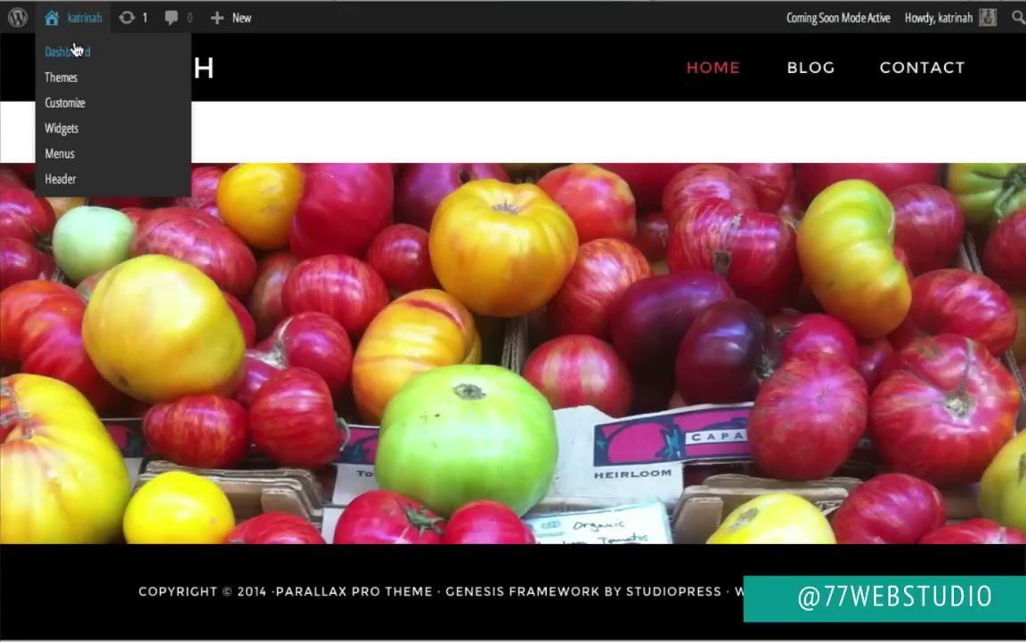
# Step: From the Dashboard, start a new post via Posts > Add New and focus the body editor
pyautogui.click(76, 51)
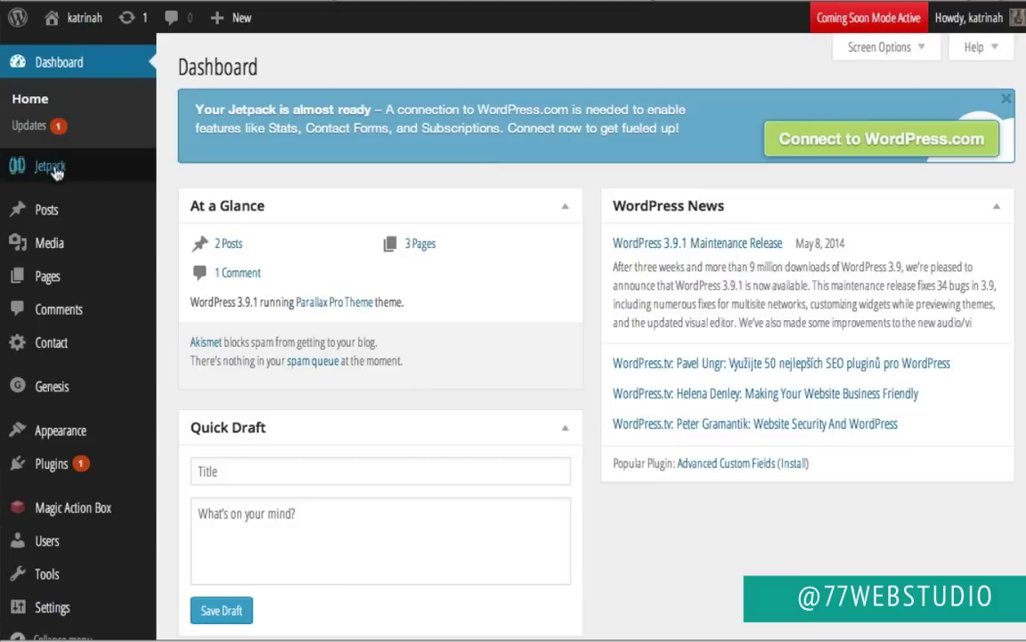
pyautogui.moveTo(53, 218)
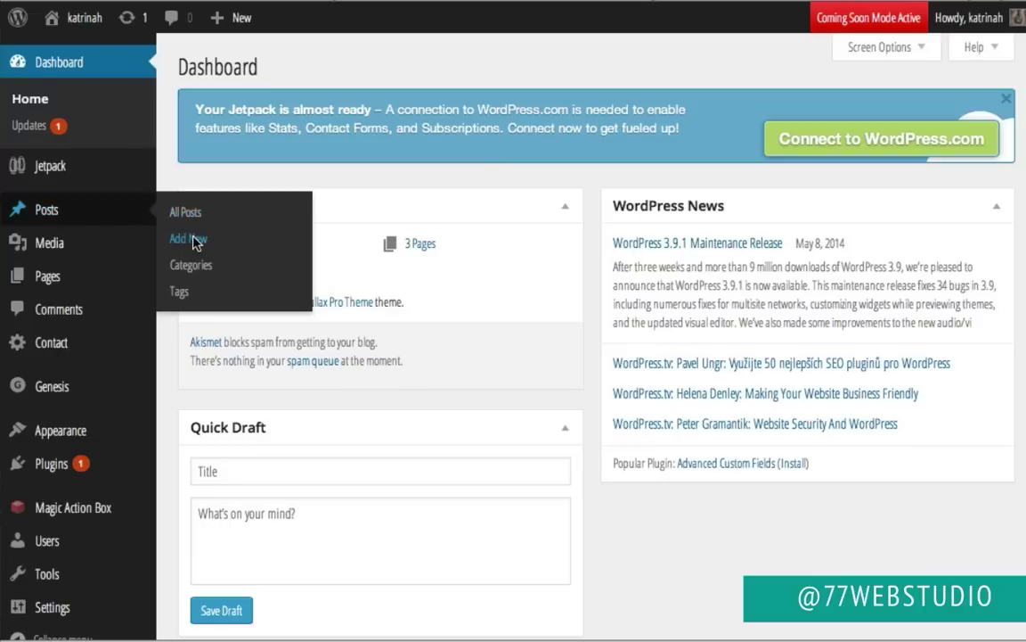
pyautogui.click(196, 241)
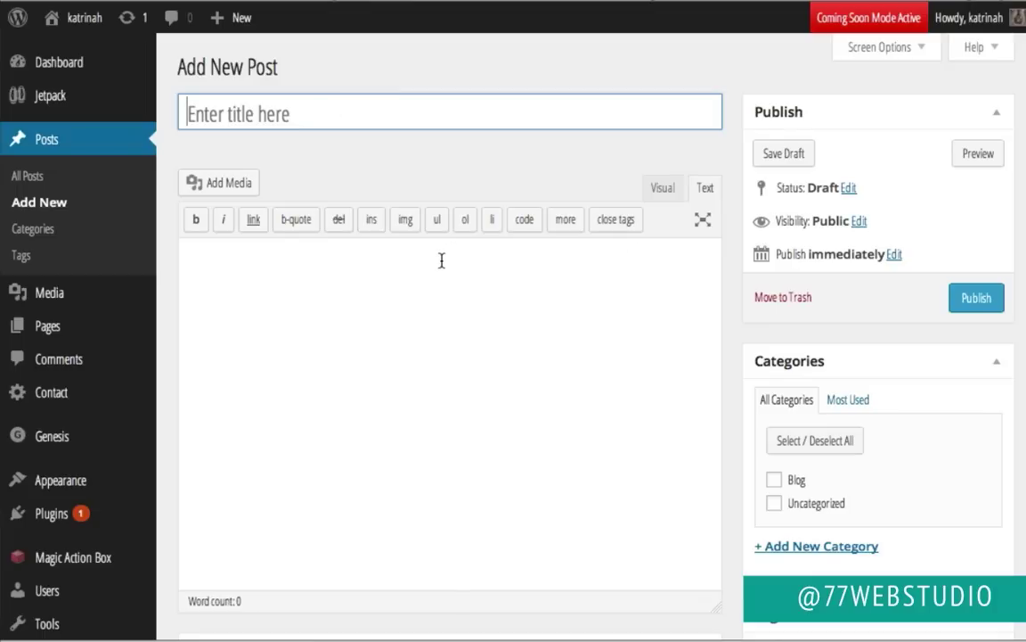
pyautogui.click(313, 287)
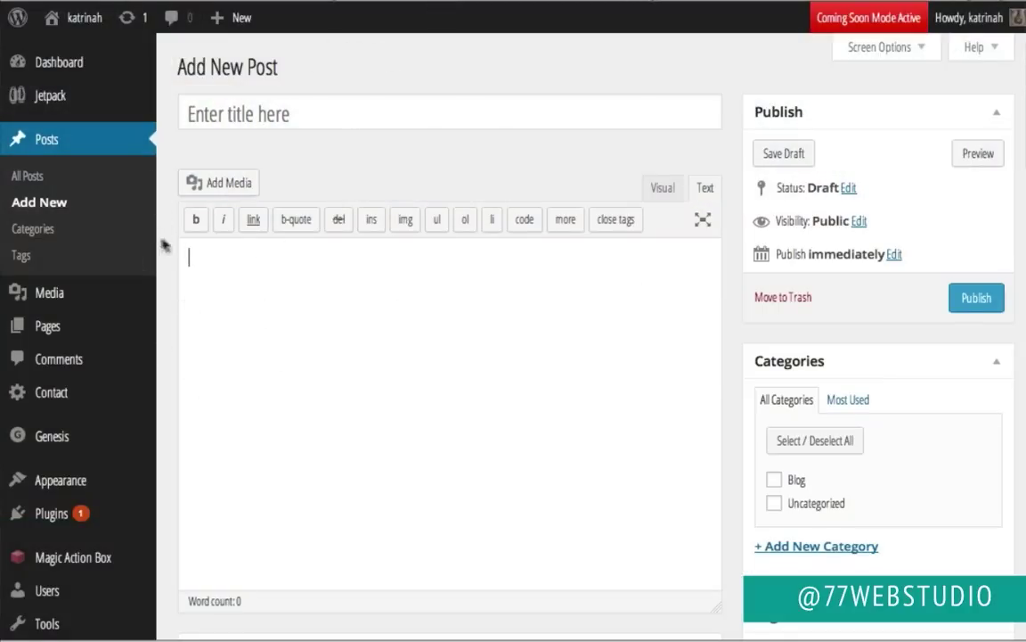
# Step: Upload the twitter, facebook, youtube and instagram images from demo-images to the post's media
pyautogui.click(219, 183)
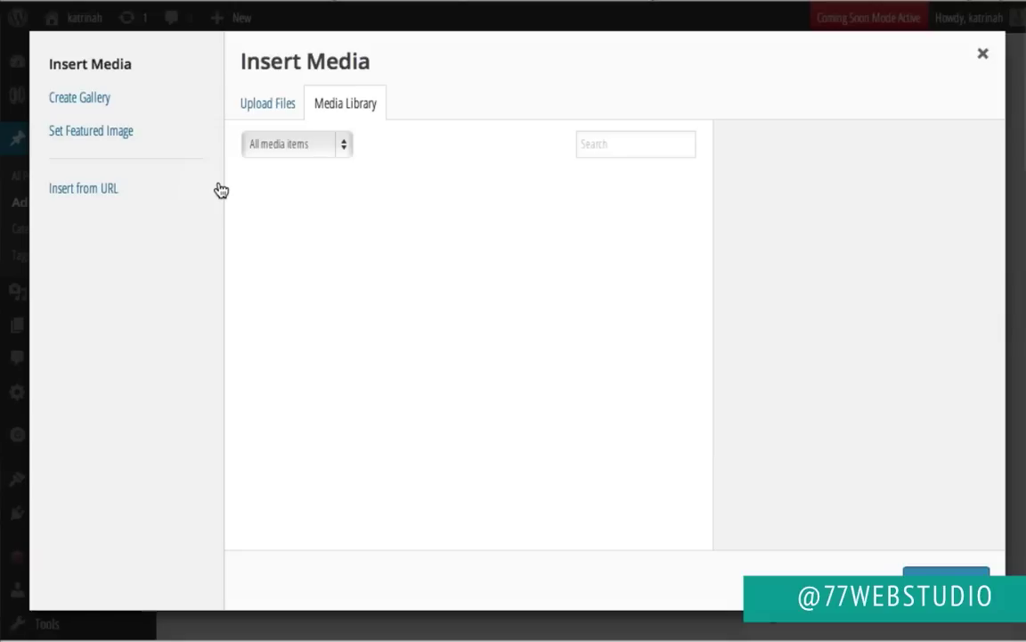
pyautogui.click(269, 105)
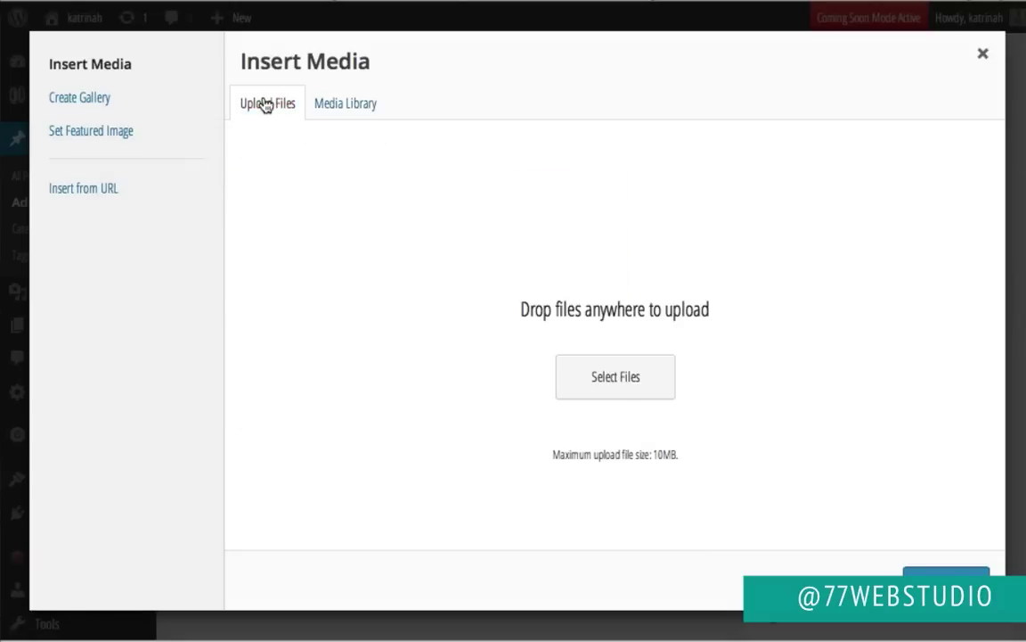
pyautogui.click(615, 377)
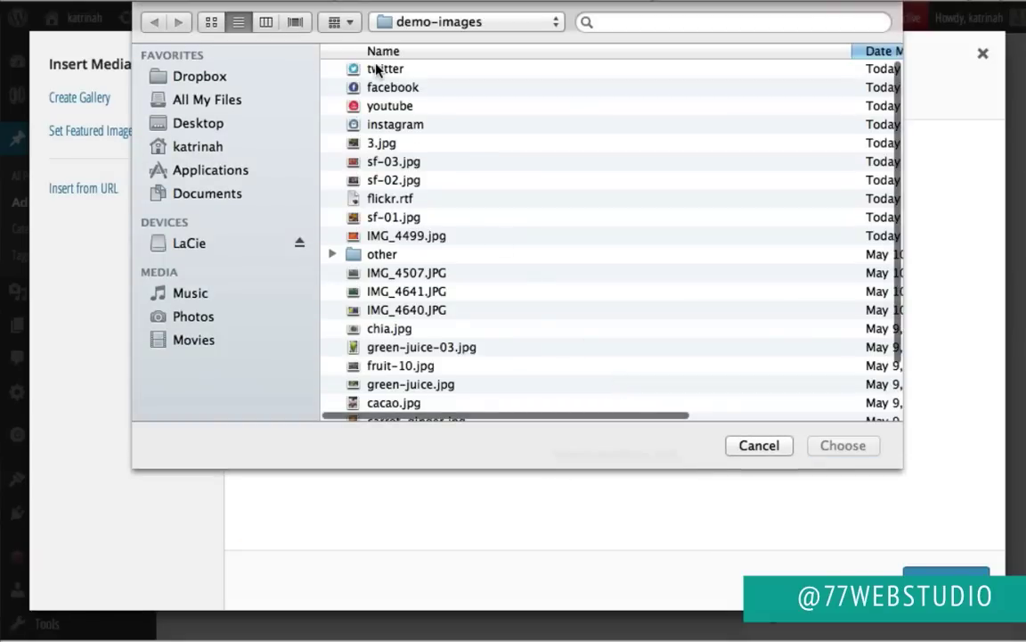
pyautogui.click(378, 70)
pyautogui.keyDown('shift'); pyautogui.click(389, 87); pyautogui.keyUp('shift')
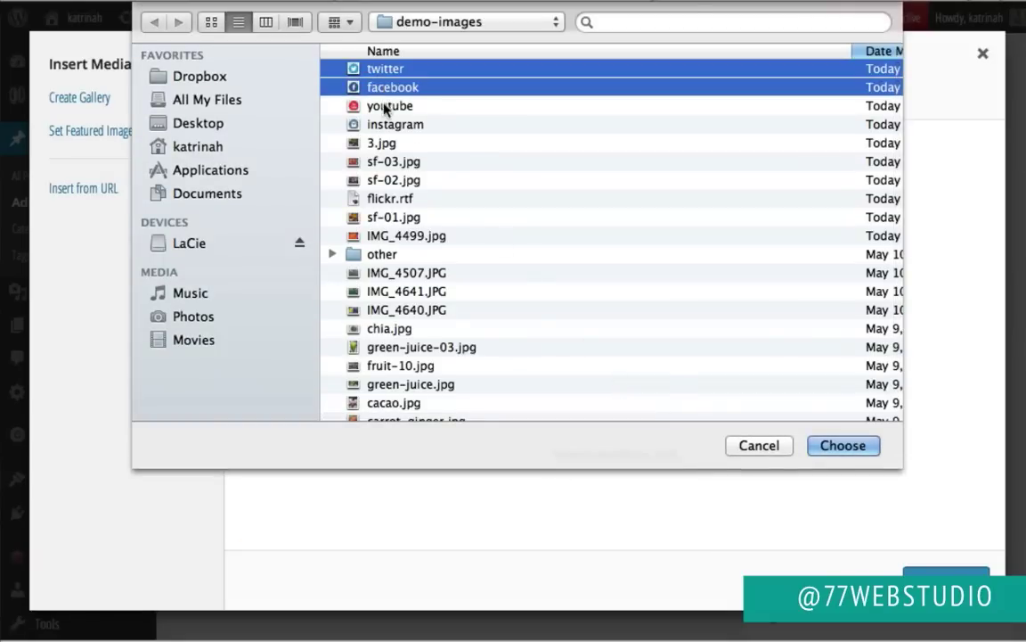
pyautogui.keyDown('shift'); pyautogui.click(386, 106); pyautogui.keyUp('shift')
pyautogui.keyDown('shift'); pyautogui.click(392, 125); pyautogui.keyUp('shift')
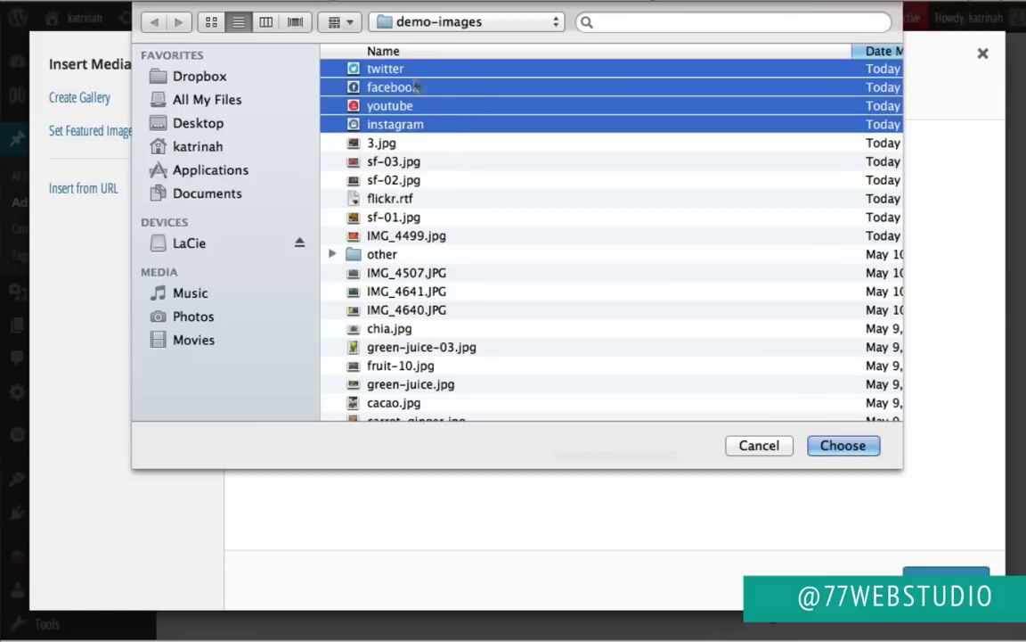
pyautogui.click(843, 445)
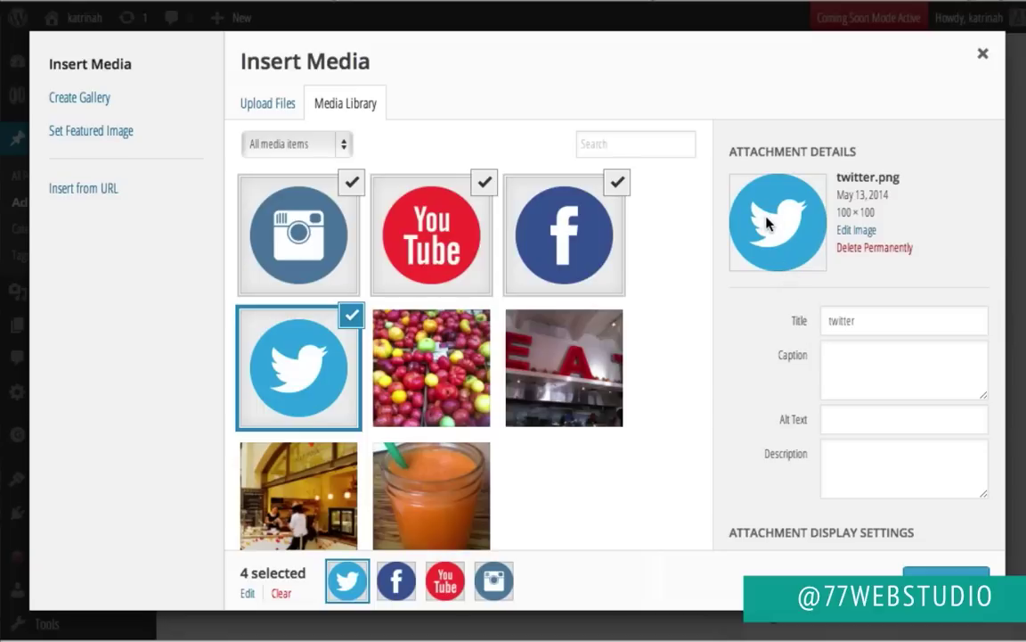
# Step: Set the twitter image's title and alt text to Twitter
pyautogui.doubleClick(835, 328)
pyautogui.write('Tw')
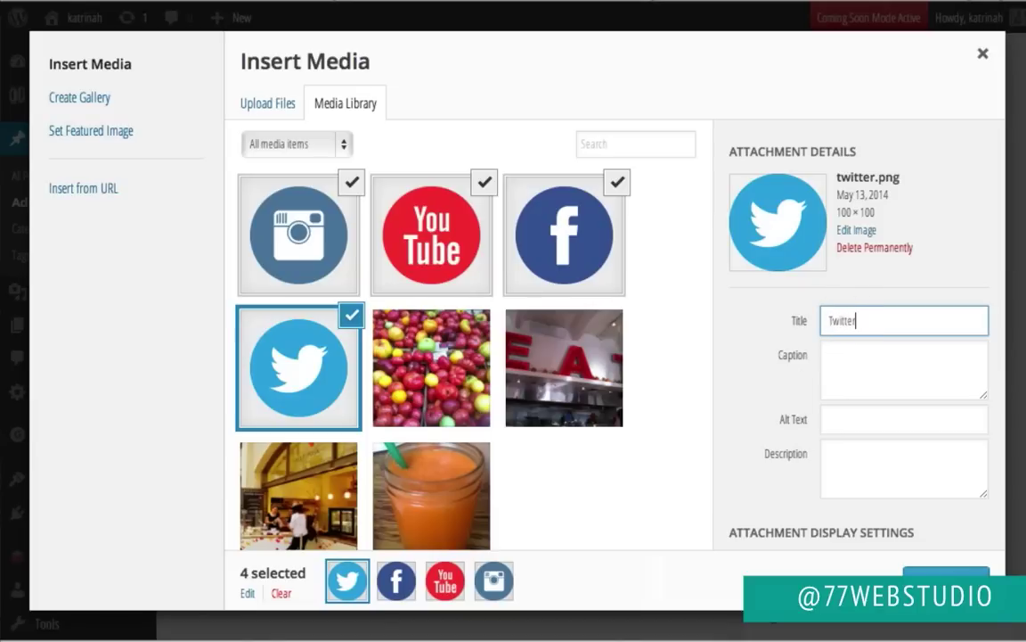
pyautogui.click(842, 415)
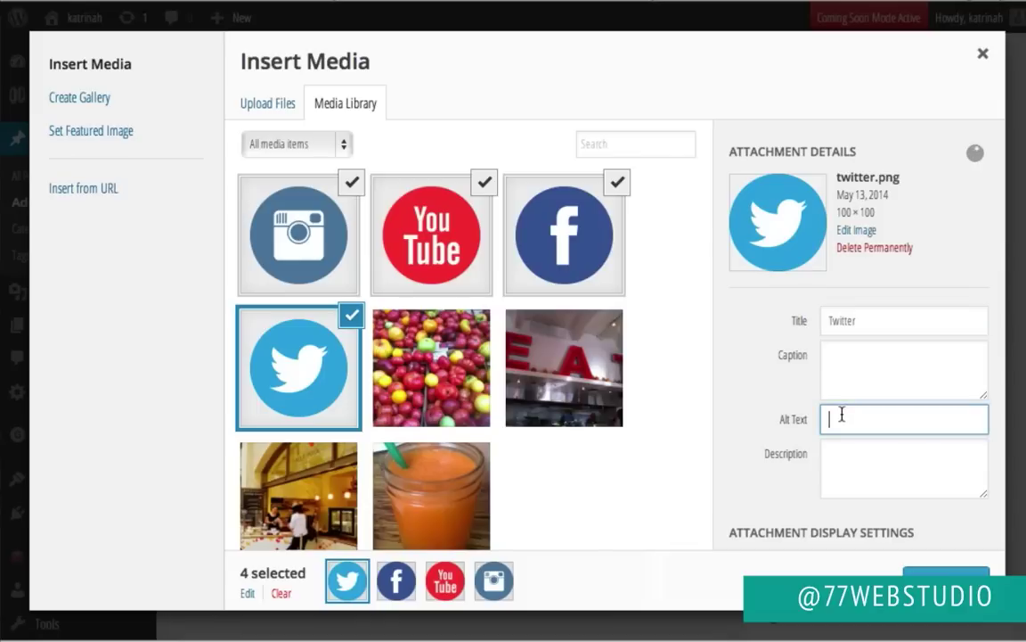
pyautogui.write('Twitter')
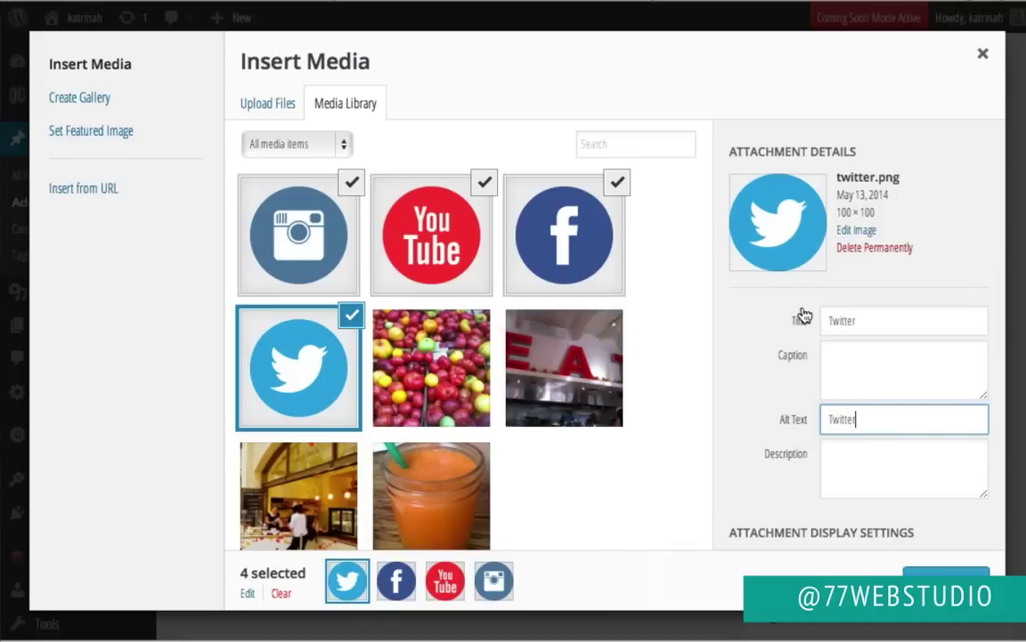
# Step: Link the twitter image to a custom URL pointing at the Twitter profile
pyautogui.scroll(-3, 802, 313)
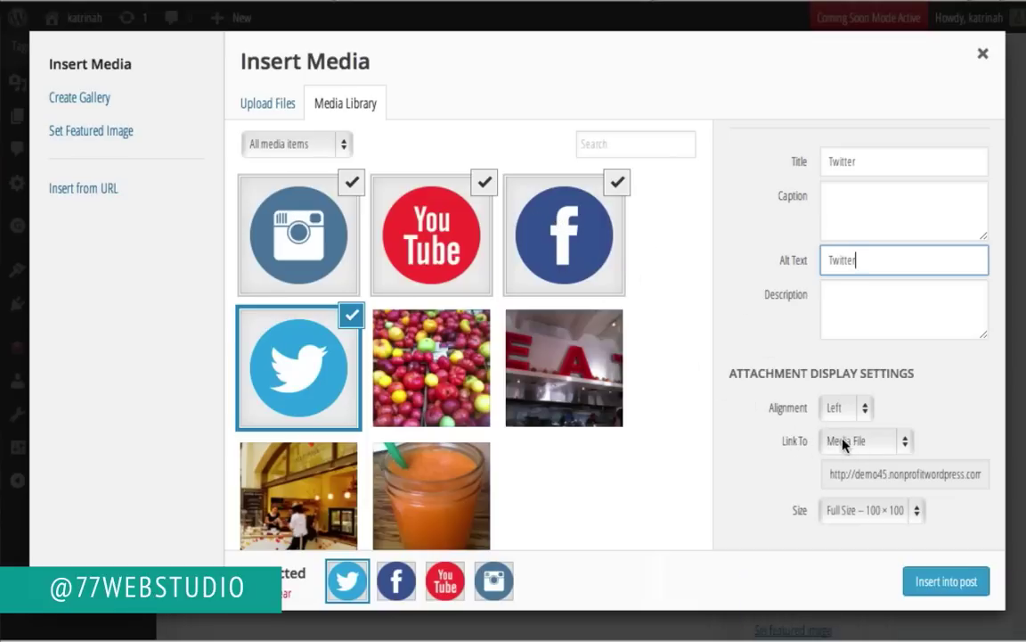
pyautogui.click(842, 442)
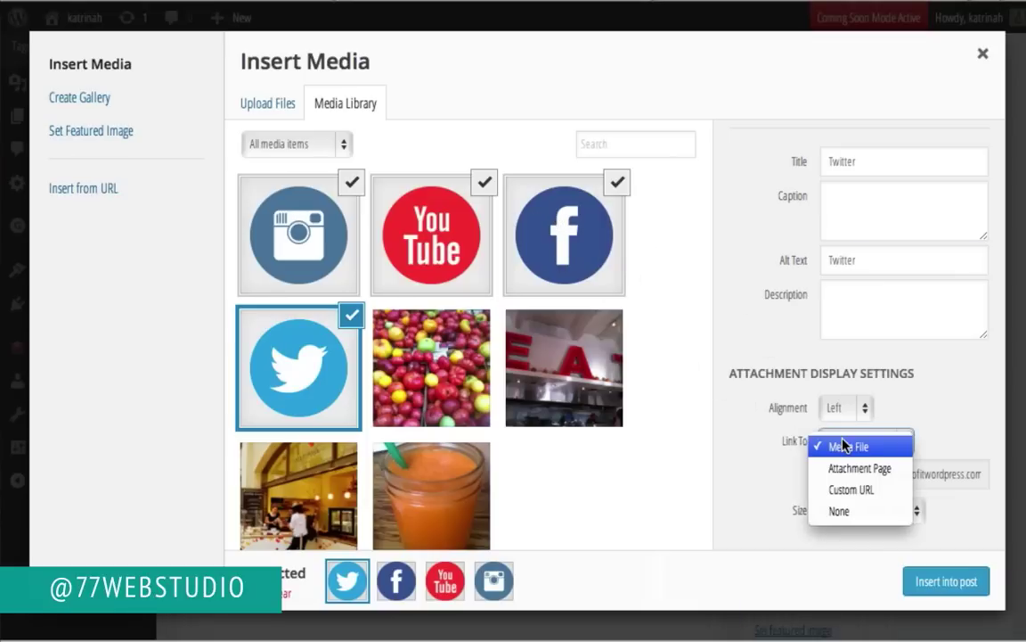
pyautogui.click(851, 490)
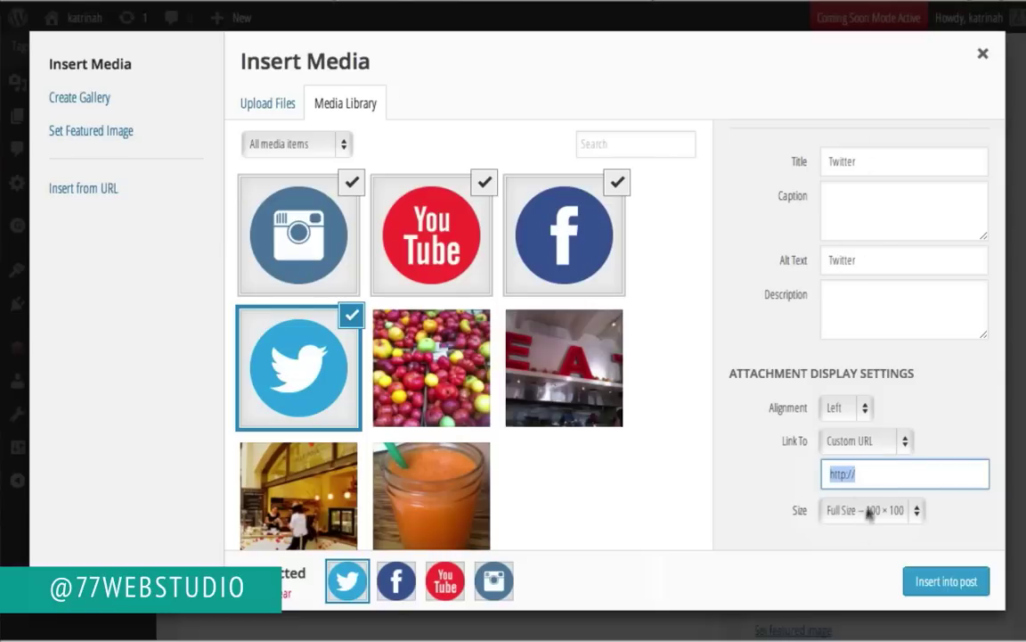
pyautogui.click(873, 471)
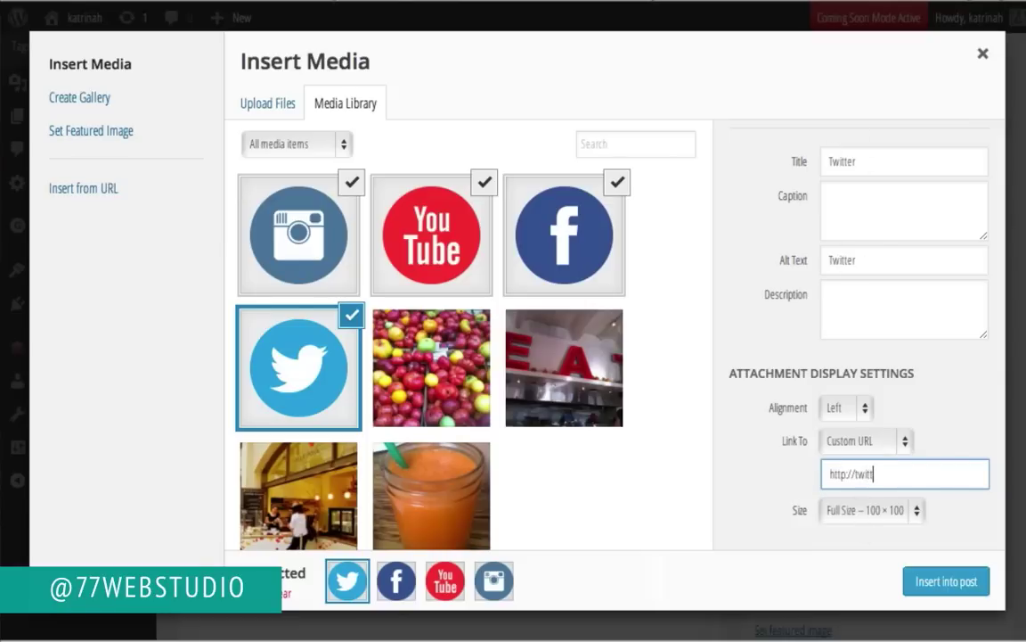
pyautogui.write('twitter.com/77webstudio')
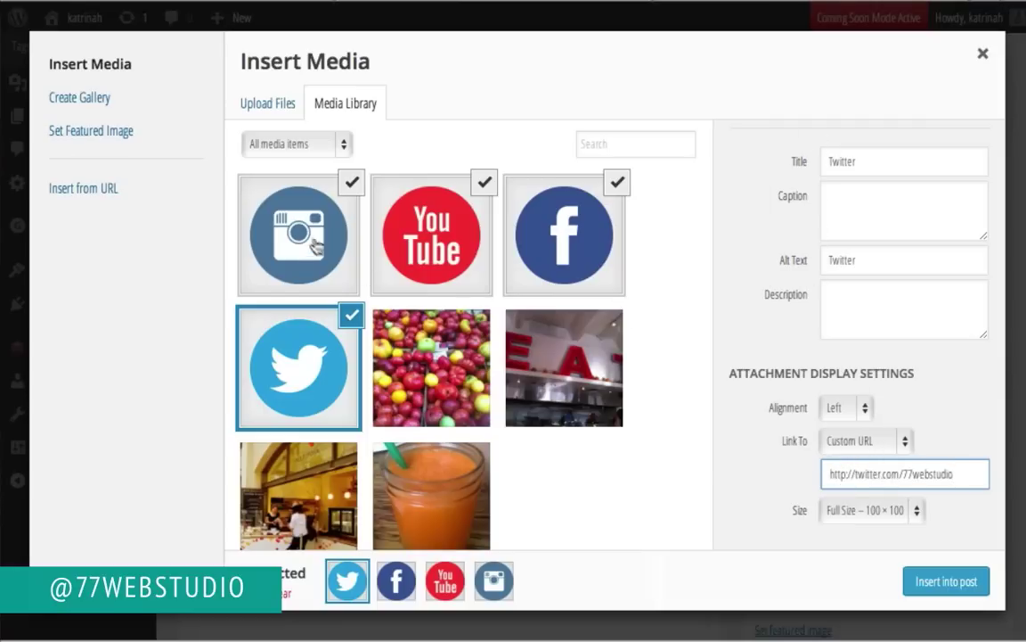
# Step: Add the Instagram, YouTube and Facebook images to the selection
pyautogui.click(278, 220)
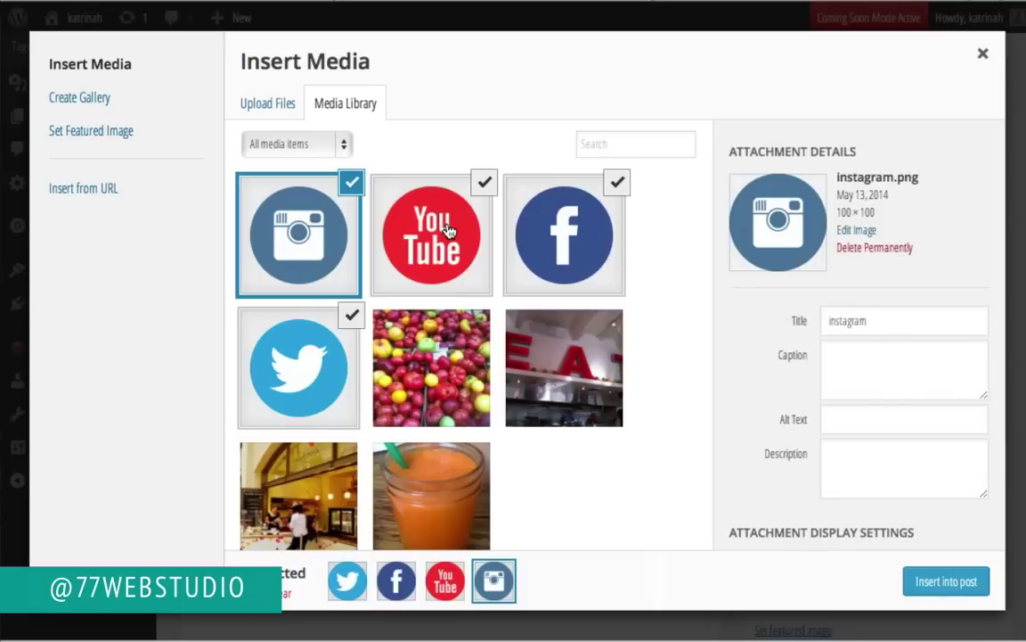
pyautogui.click(433, 234)
pyautogui.click(554, 232)
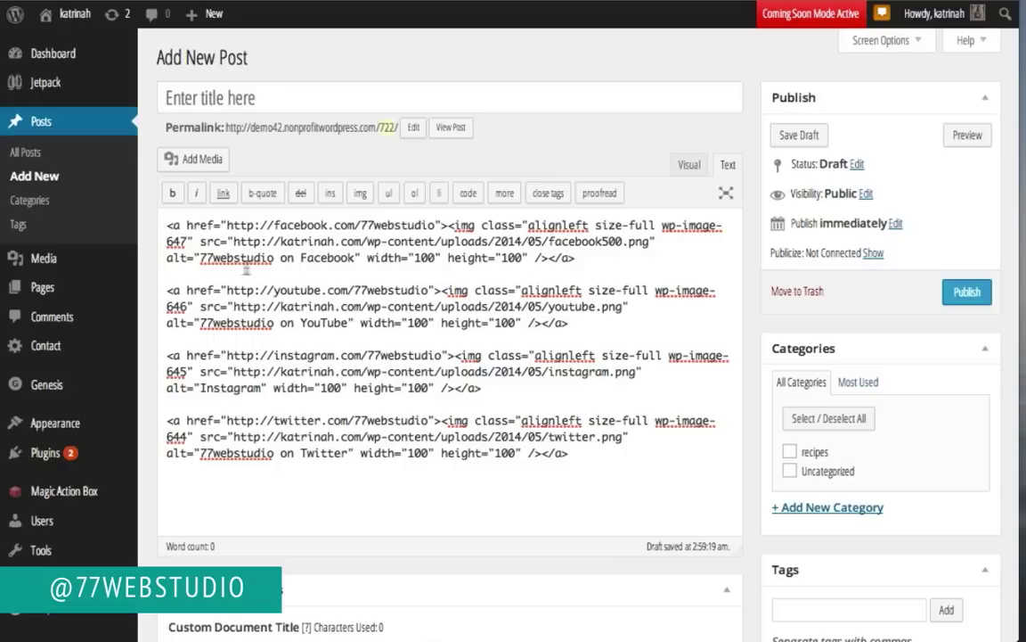
# Step: Select all of the post's HTML holding the four linked social icon images
pyautogui.click(165, 228)
pyautogui.tripleClick(573, 335)
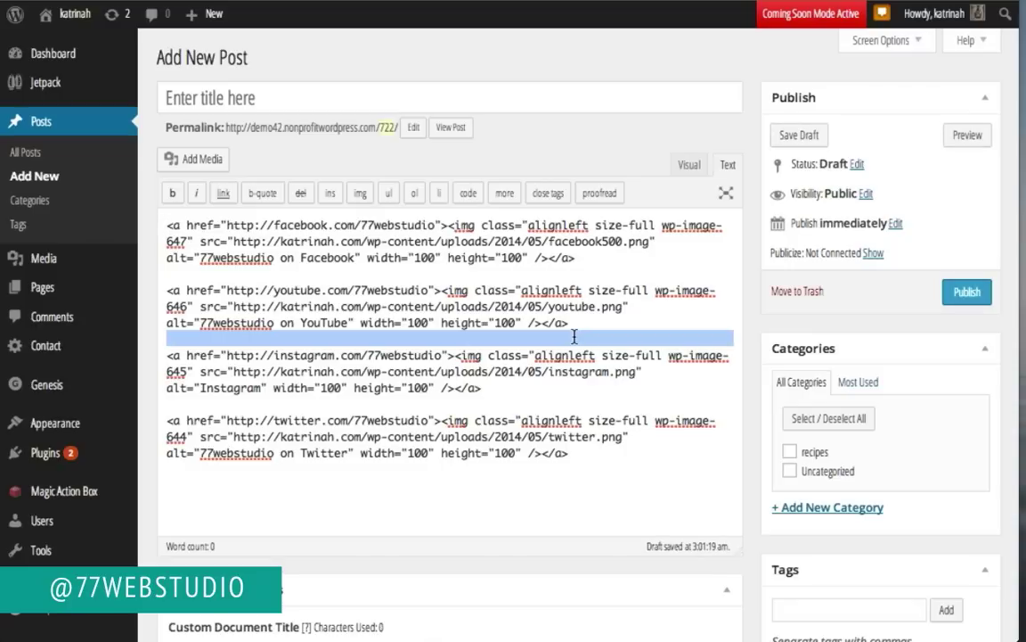
pyautogui.hotkey('ctrl', 'a')
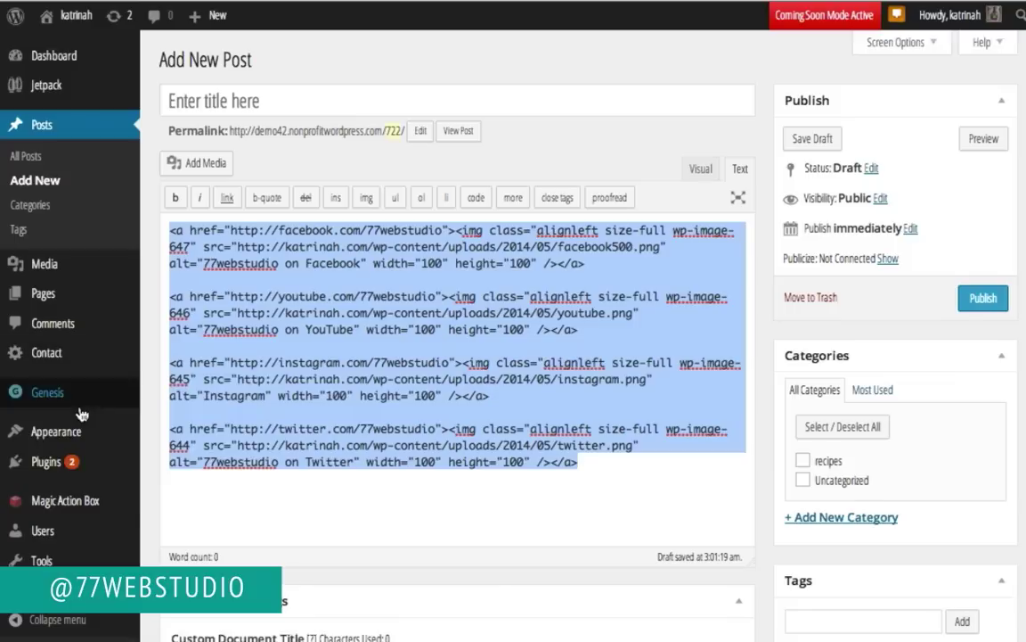
pyautogui.moveTo(62, 426)
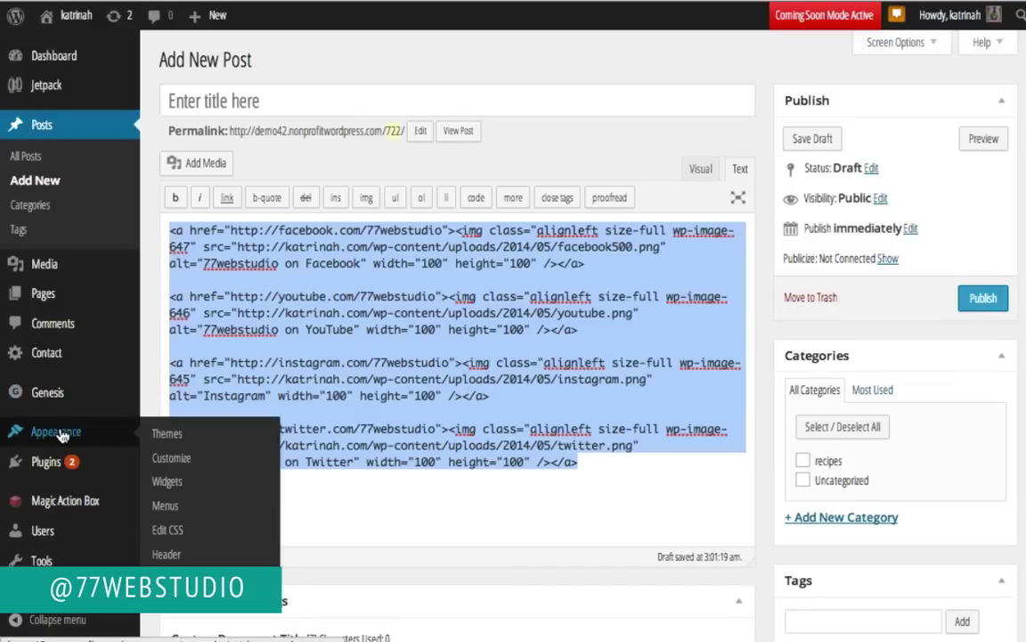
# Step: Add a Text widget to the Footer 1 widget area
pyautogui.click(167, 482)
pyautogui.scroll(-5, 771, 374)
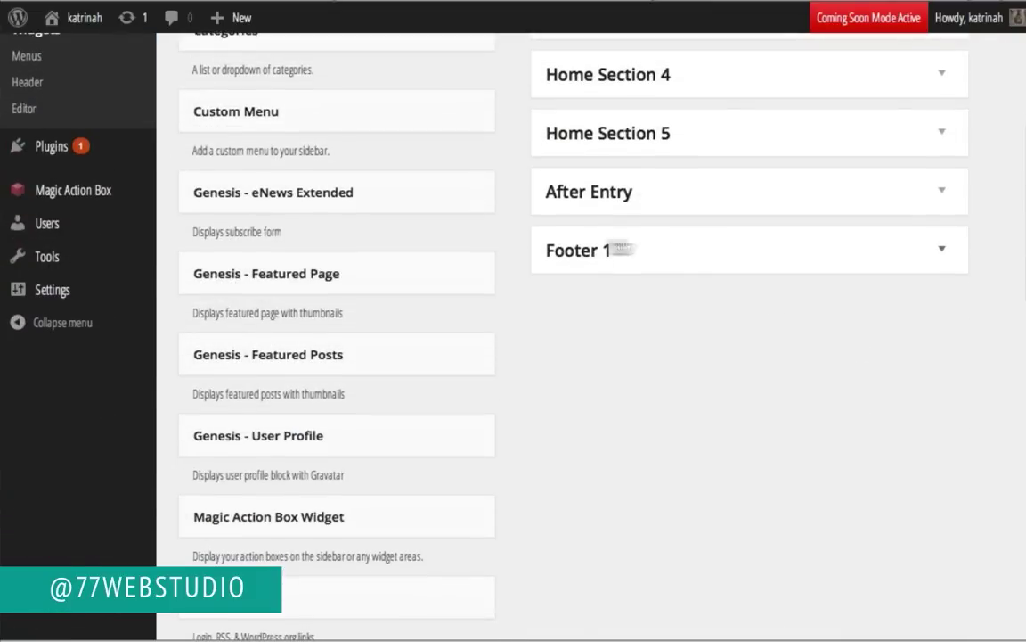
pyautogui.click(878, 246)
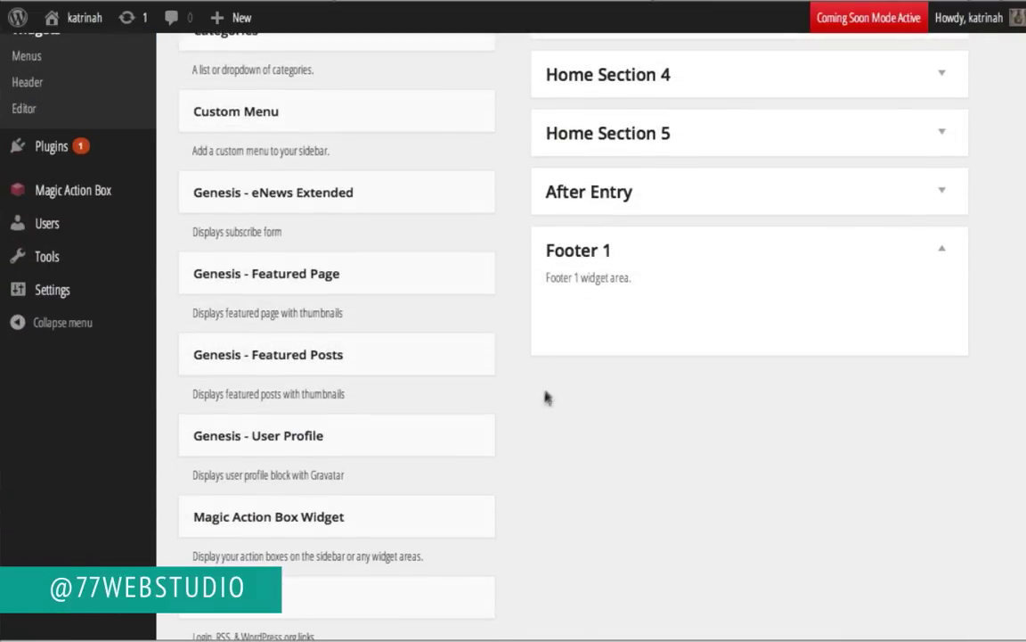
pyautogui.scroll(-10, 539, 410)
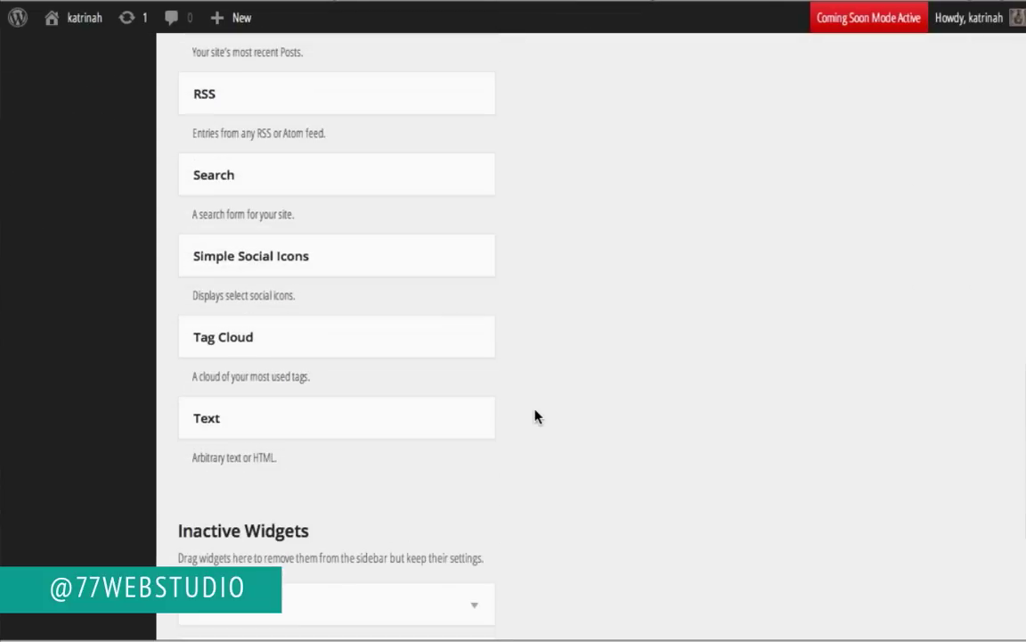
pyautogui.moveTo(289, 412); pyautogui.dragTo(634, 265)
pyautogui.click(581, 344)
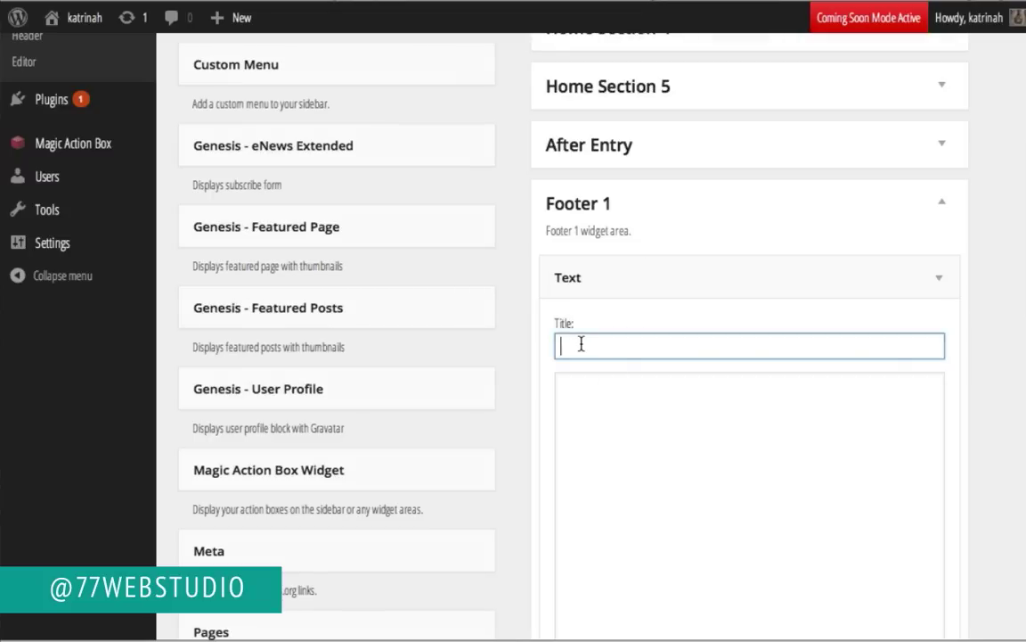
# Step: Title it 'Connect on the web', paste the social-icon HTML, save, and view the site
pyautogui.write('Connect on the')
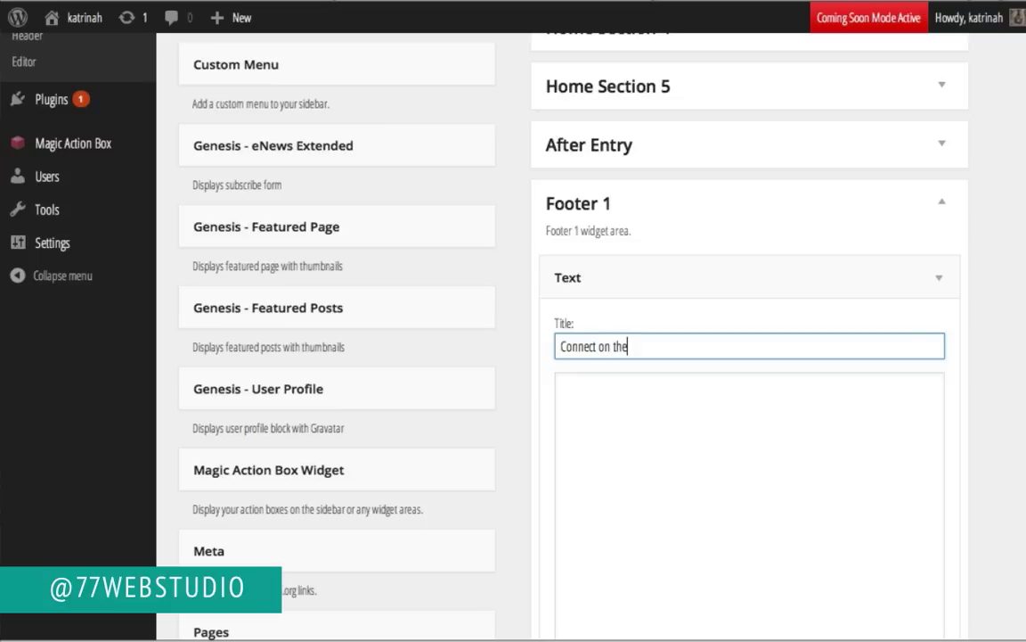
pyautogui.write(' web:')
pyautogui.click(591, 398)
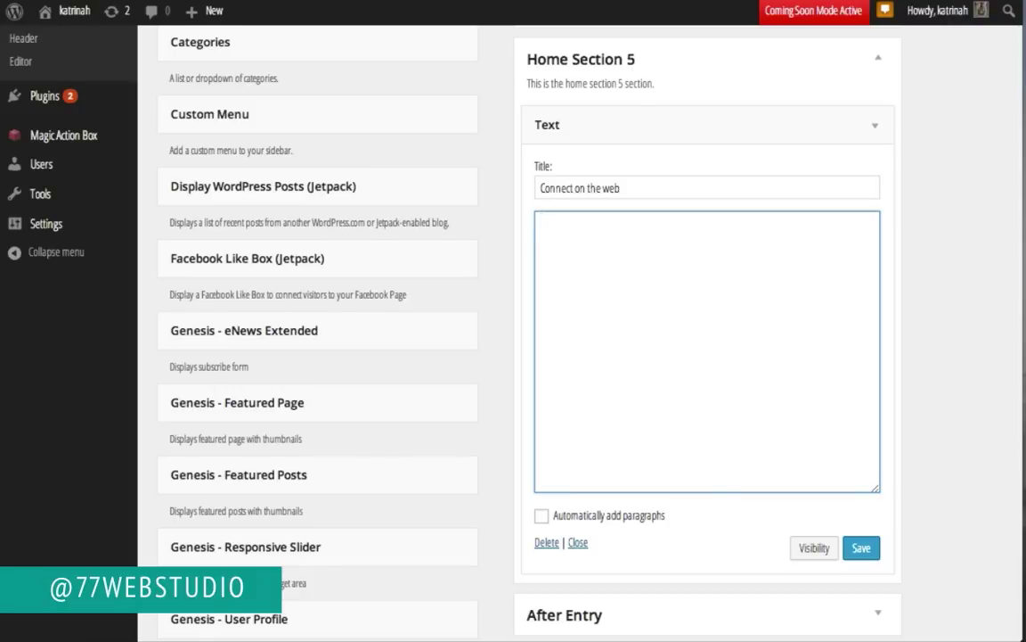
pyautogui.hotkey('ctrl', 'v')
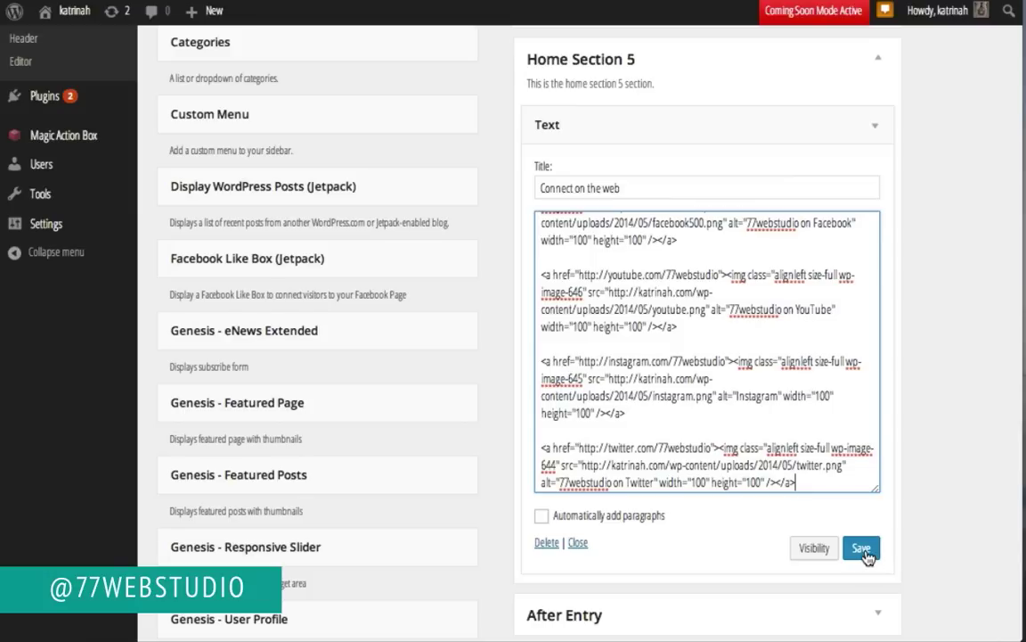
pyautogui.click(863, 550)
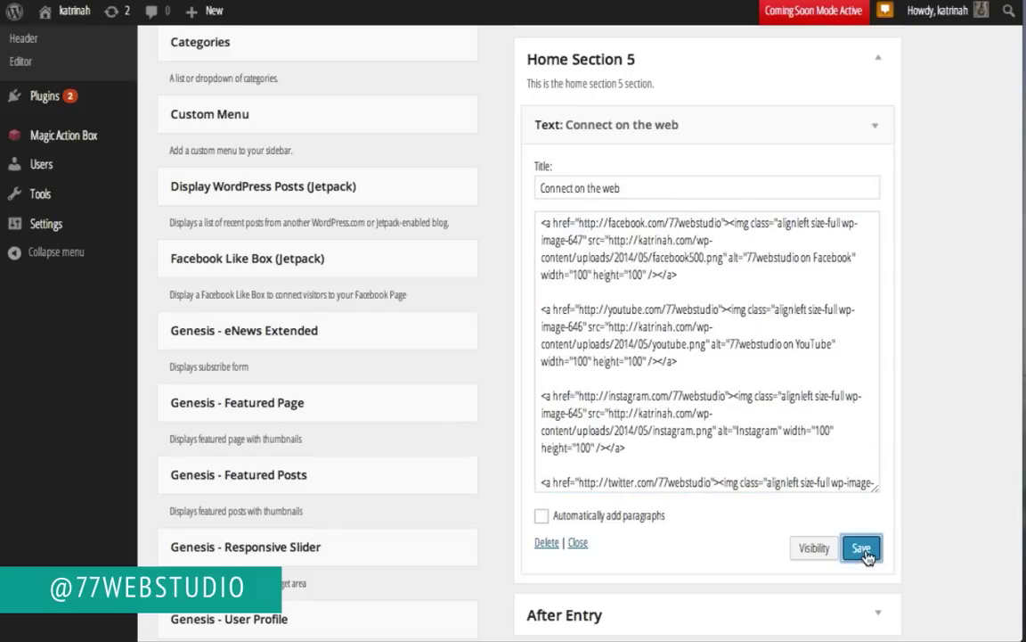
pyautogui.moveTo(76, 20)
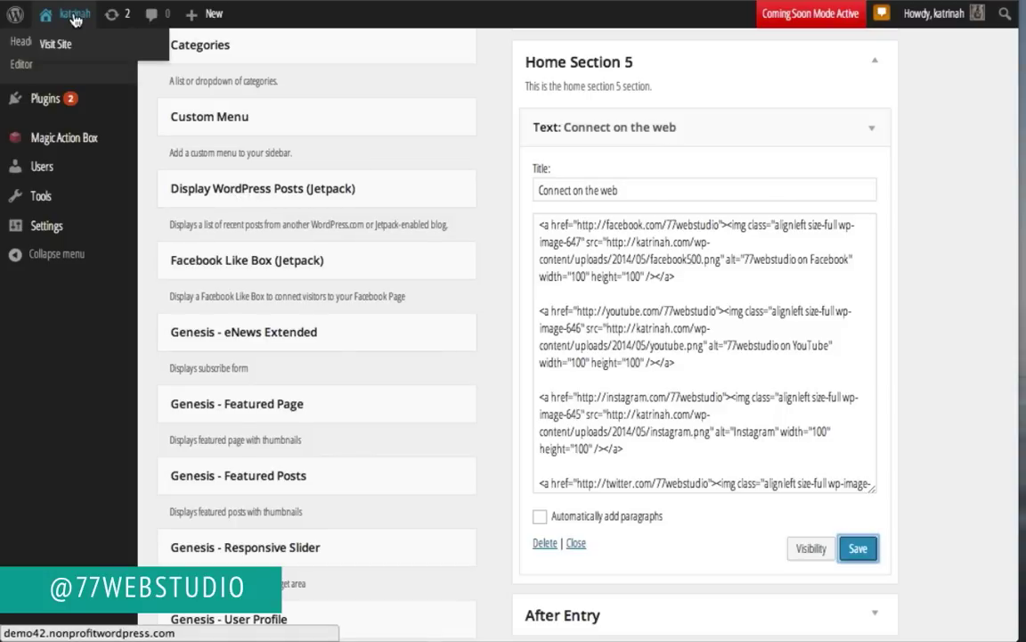
pyautogui.click(71, 45)
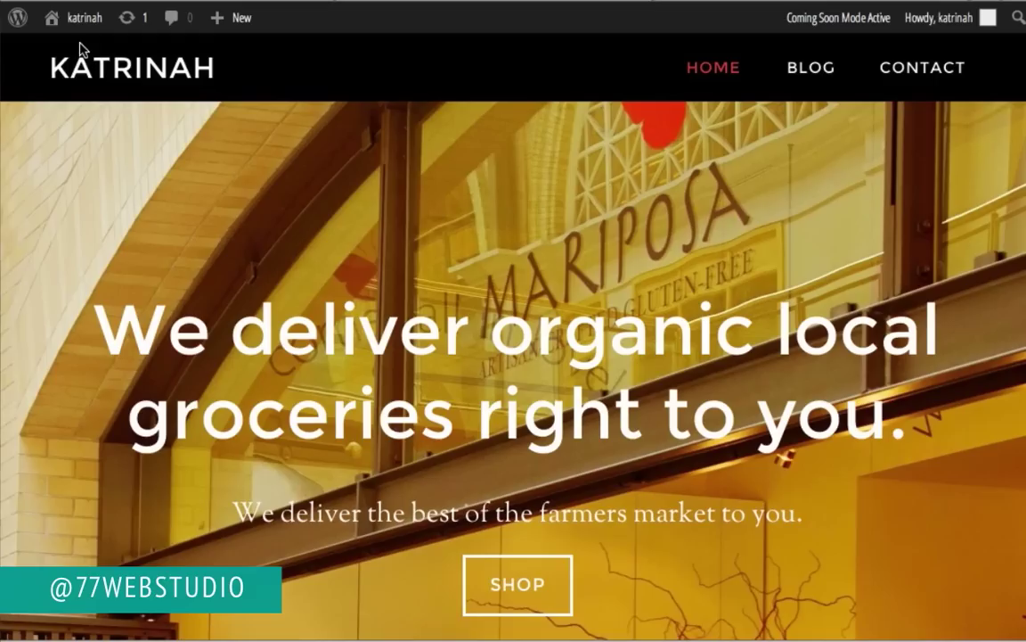
# Step: Check the four social icons under Connect on the web, then return to the Dashboard
pyautogui.scroll(-5, 138, 302)
pyautogui.scroll(-10, 139, 301)
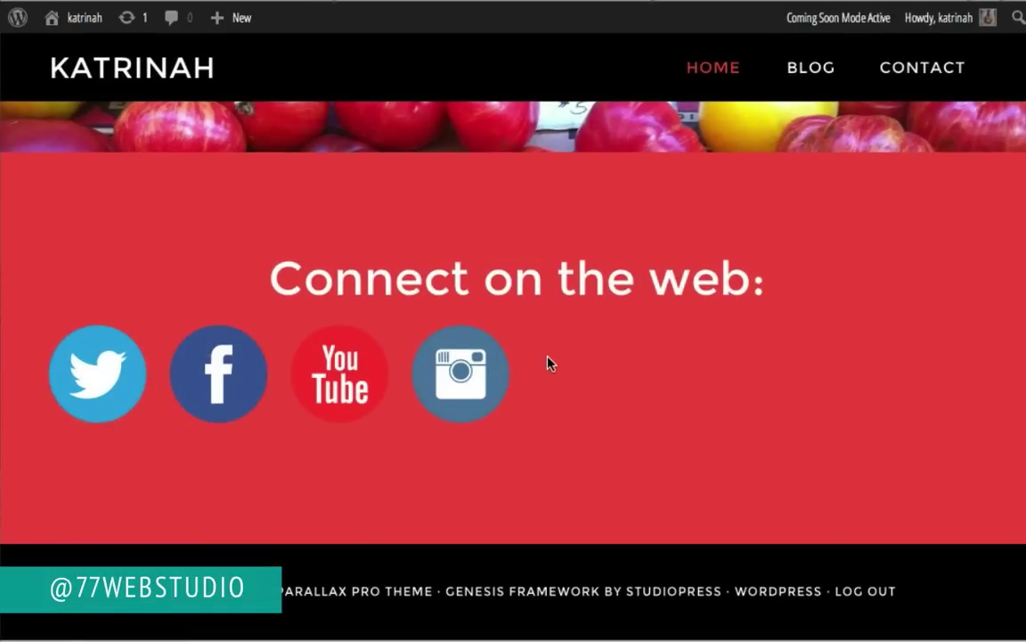
pyautogui.moveTo(75, 18)
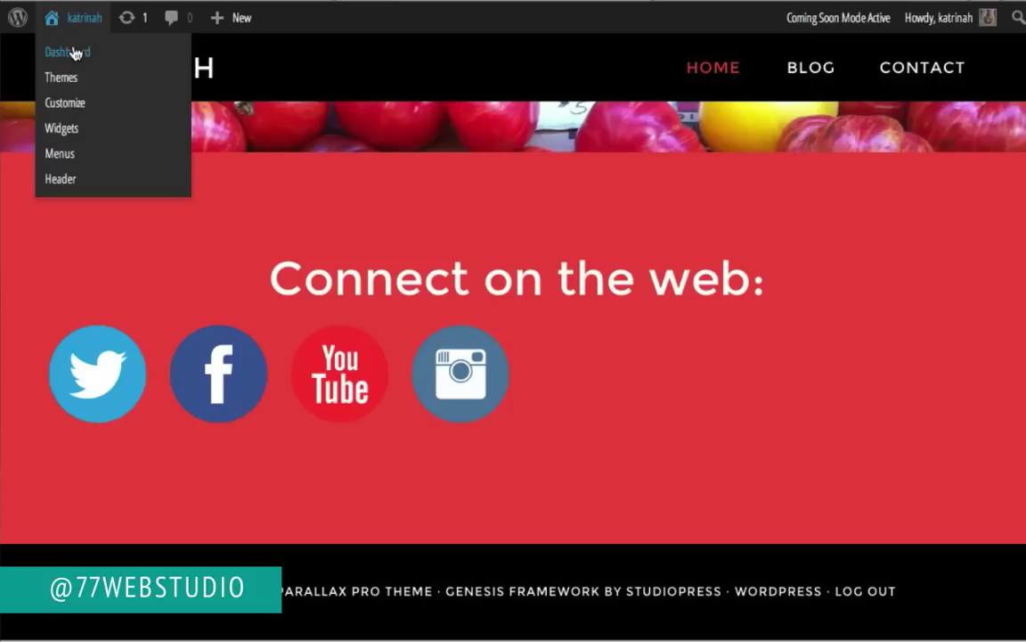
pyautogui.click(76, 54)
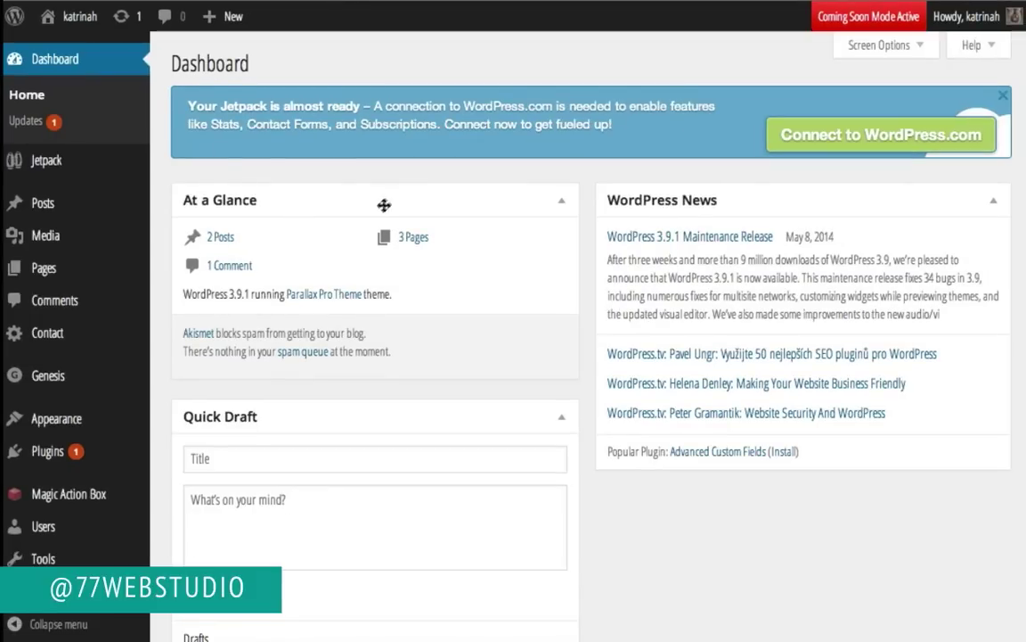
# Step: On the Widgets page, expand Footer 1 and its Connect on the web Text widget
pyautogui.moveTo(57, 425)
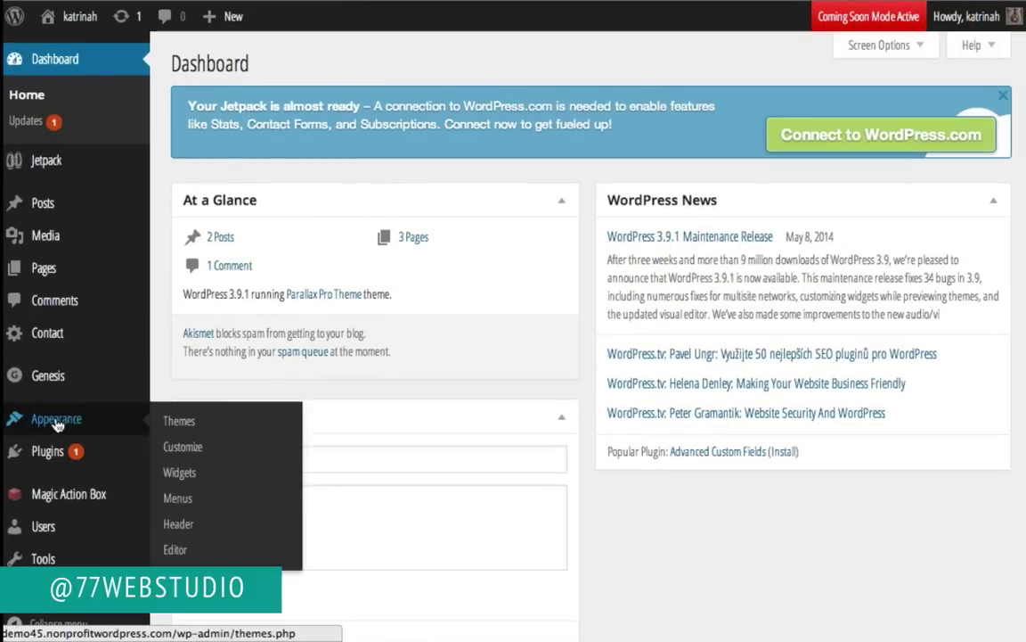
pyautogui.click(186, 479)
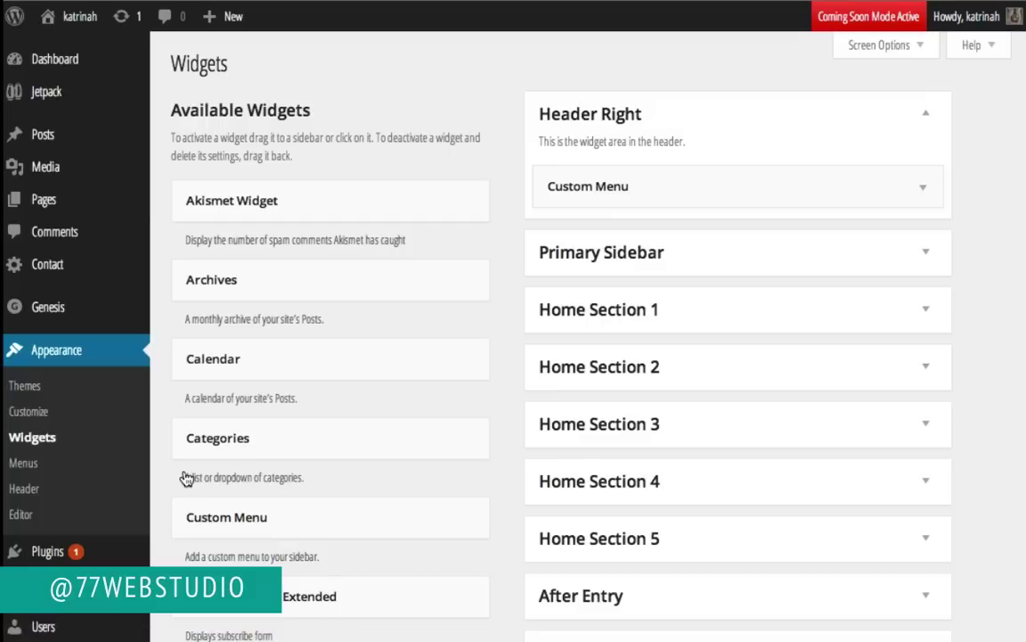
pyautogui.scroll(-5, 954, 467)
pyautogui.scroll(-3, 953, 468)
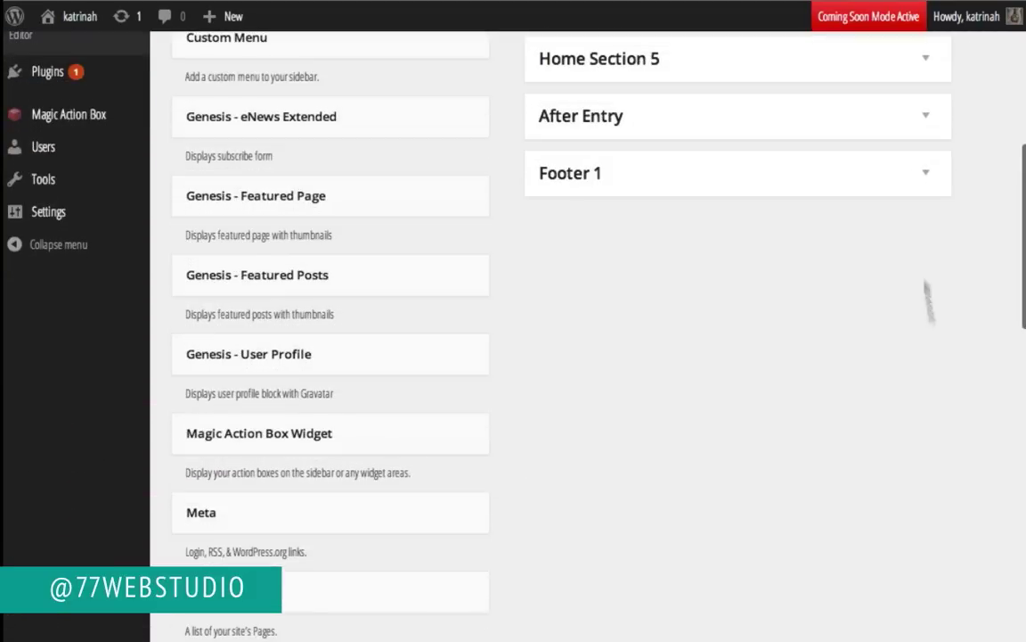
pyautogui.click(926, 174)
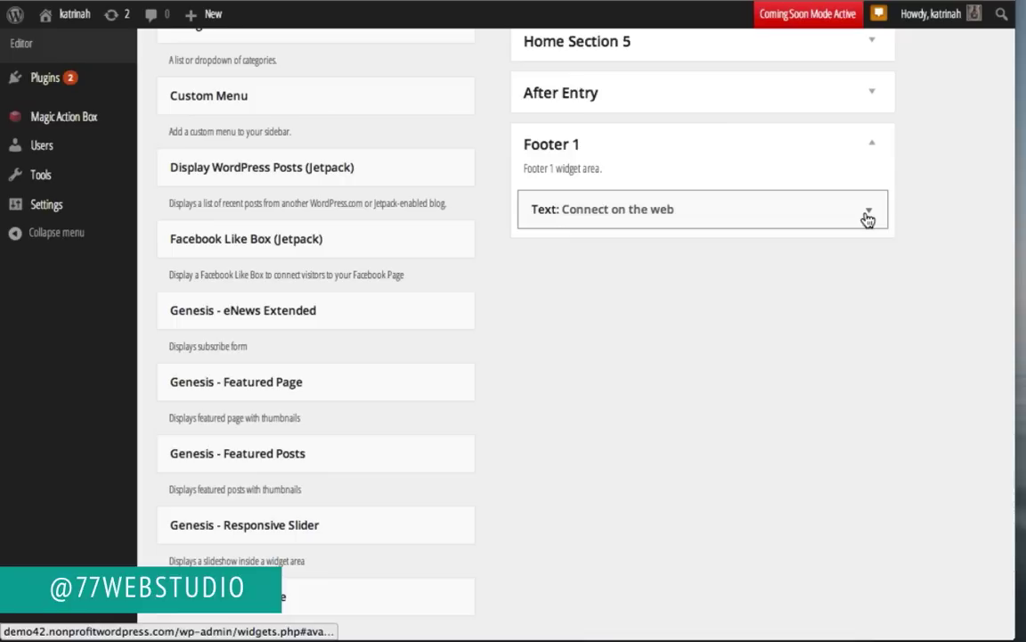
pyautogui.click(868, 214)
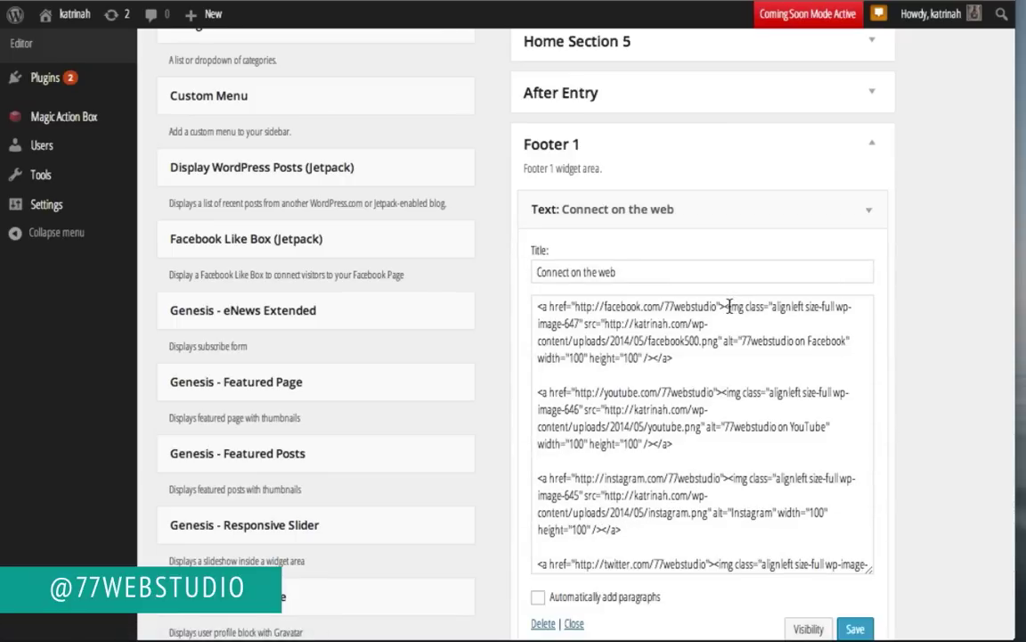
# Step: Delete the class attribute from the Facebook, YouTube, Instagram and Twitter img tags
pyautogui.moveTo(728, 307); pyautogui.dragTo(804, 307)
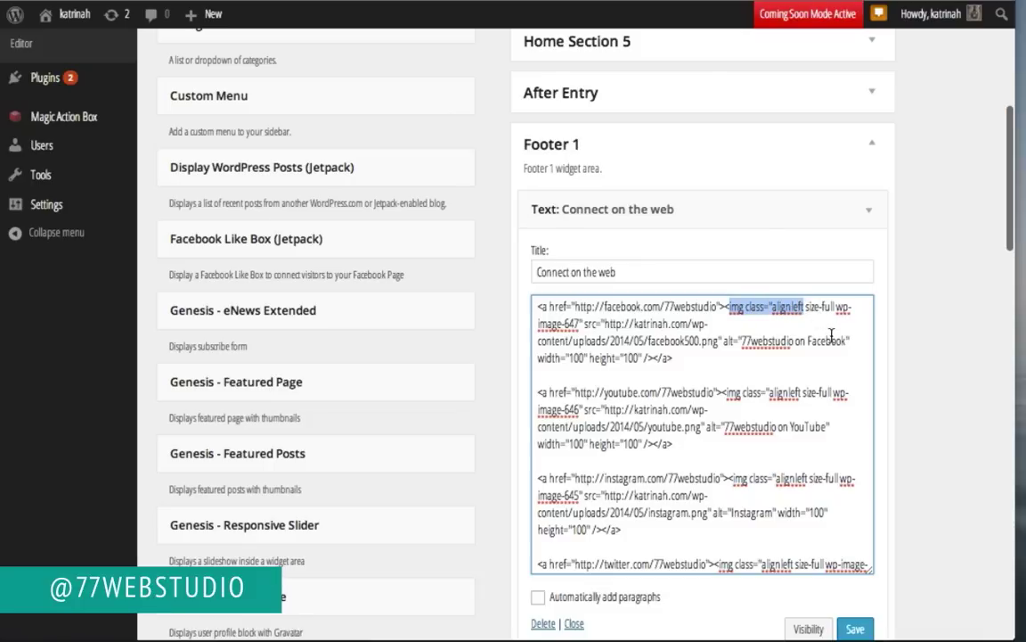
pyautogui.click(767, 319)
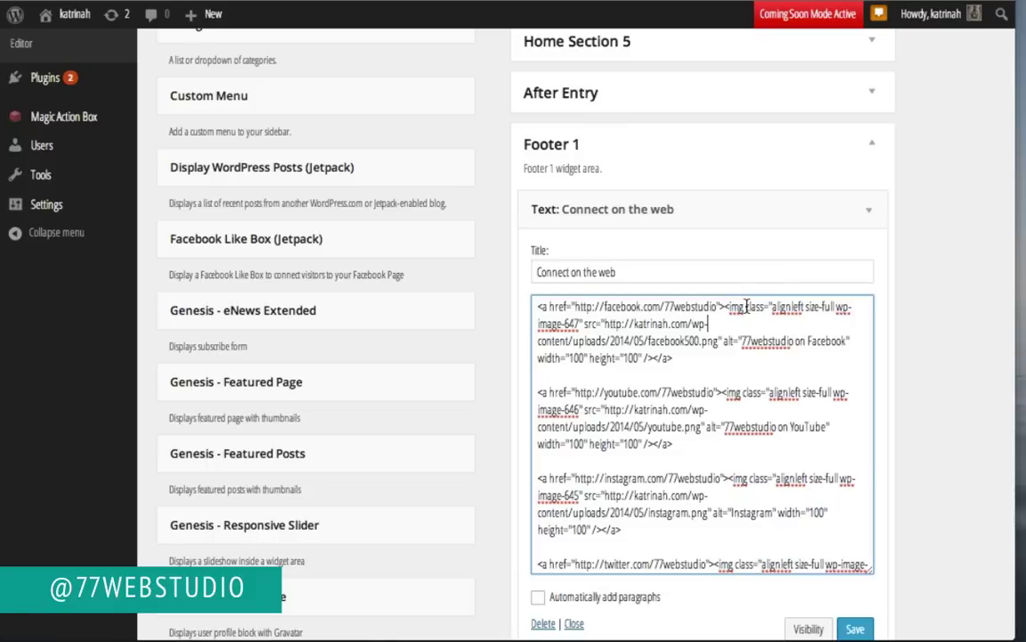
pyautogui.moveTo(745, 307); pyautogui.dragTo(584, 323)
pyautogui.press('BackSpace')
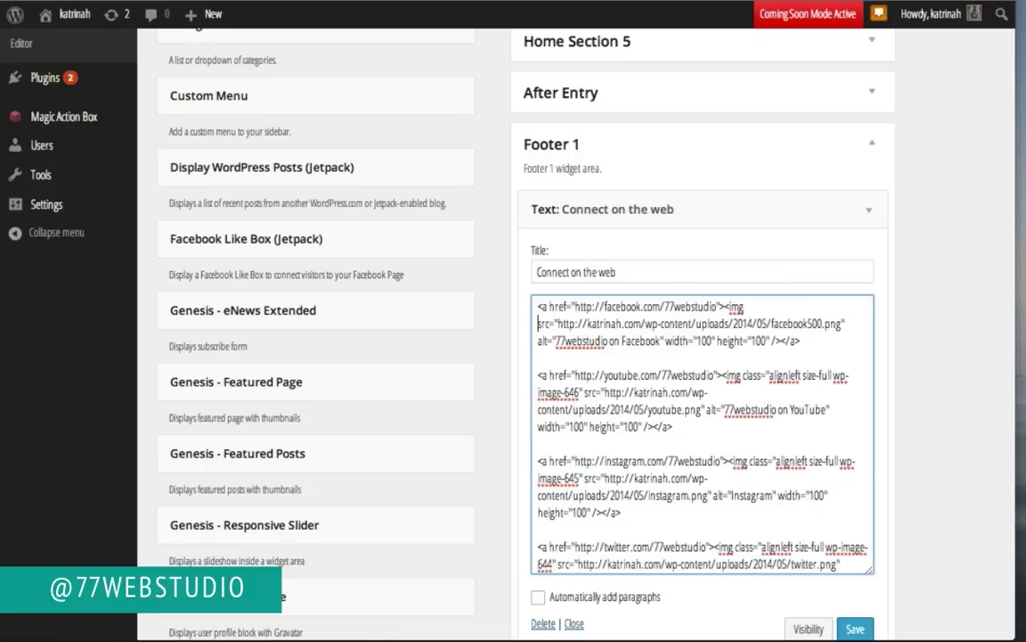
pyautogui.press('BackSpace')
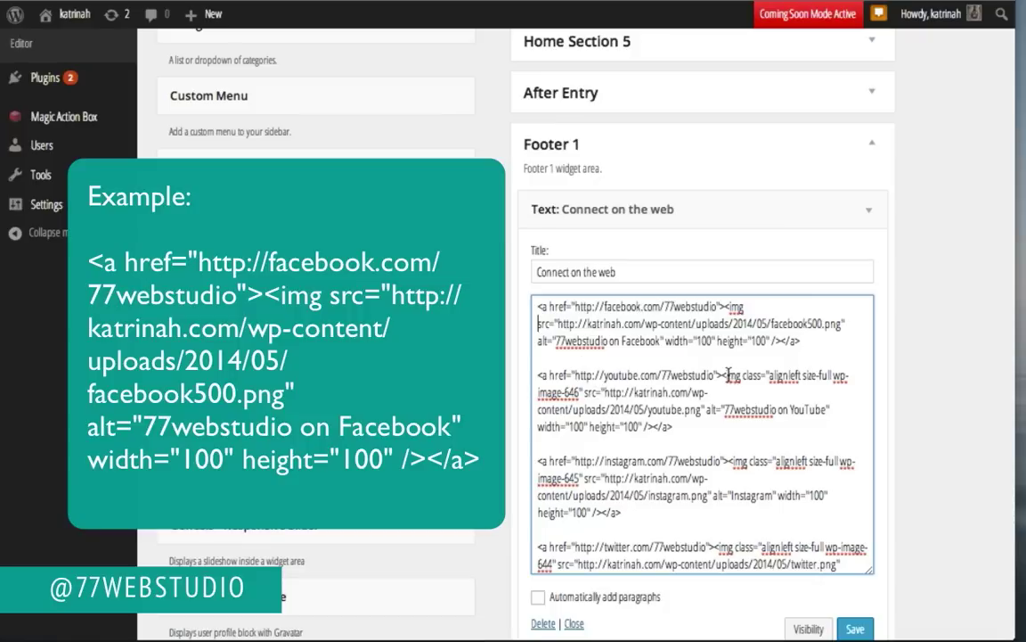
pyautogui.moveTo(743, 375); pyautogui.dragTo(584, 392)
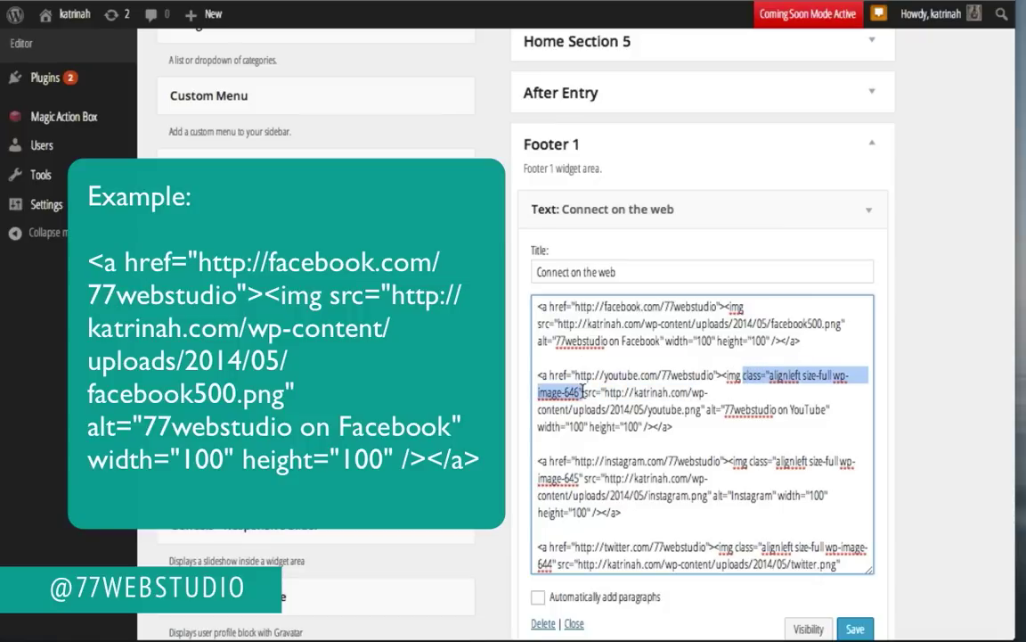
pyautogui.press('BackSpace')
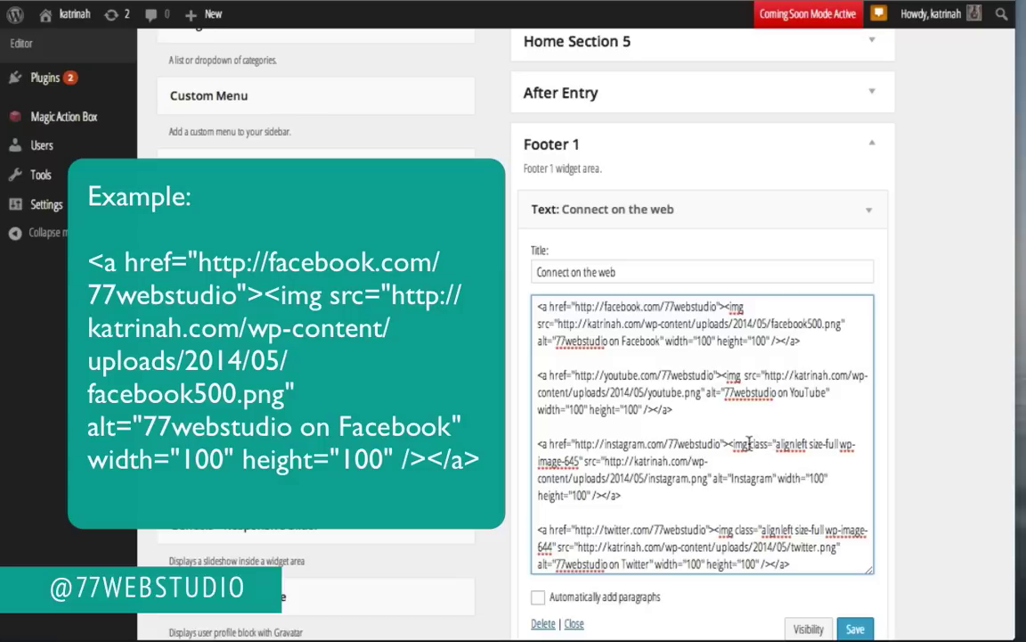
pyautogui.moveTo(750, 444); pyautogui.dragTo(582, 458)
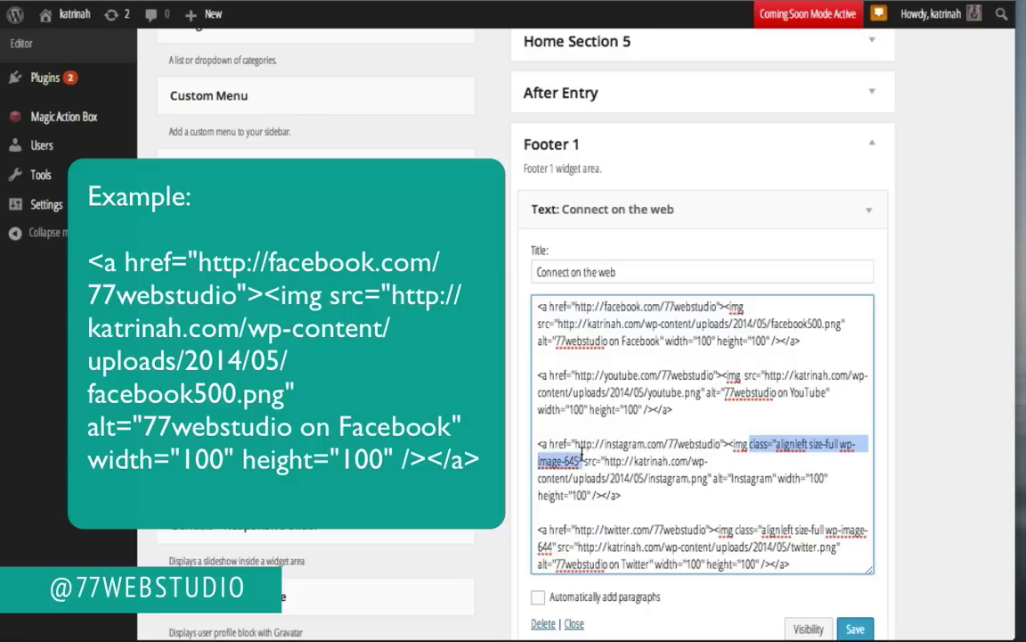
pyautogui.press('BackSpace')
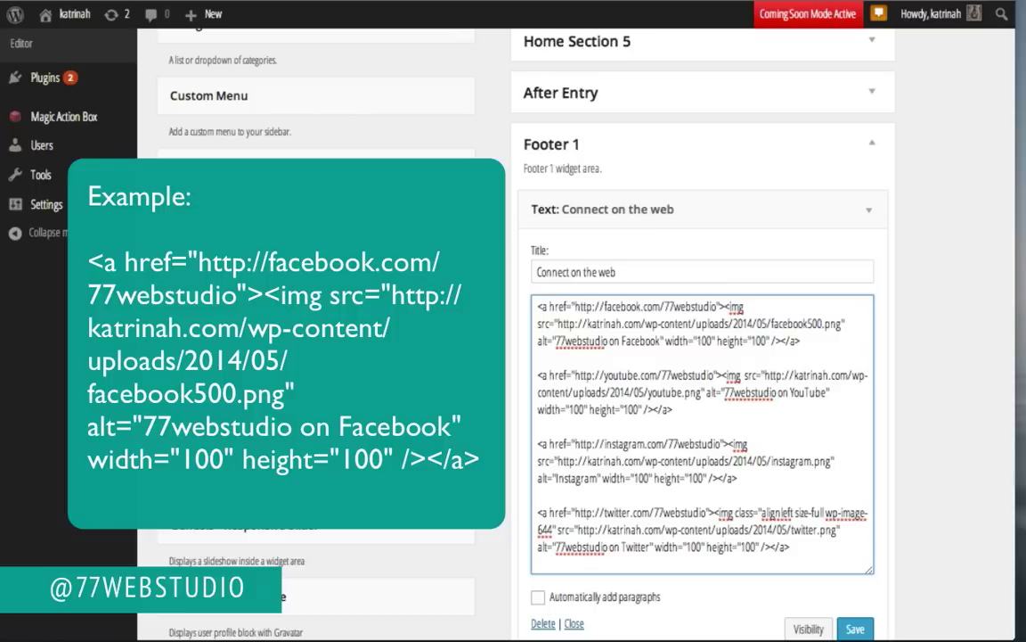
pyautogui.moveTo(735, 513); pyautogui.dragTo(555, 529)
pyautogui.press('BackSpace')
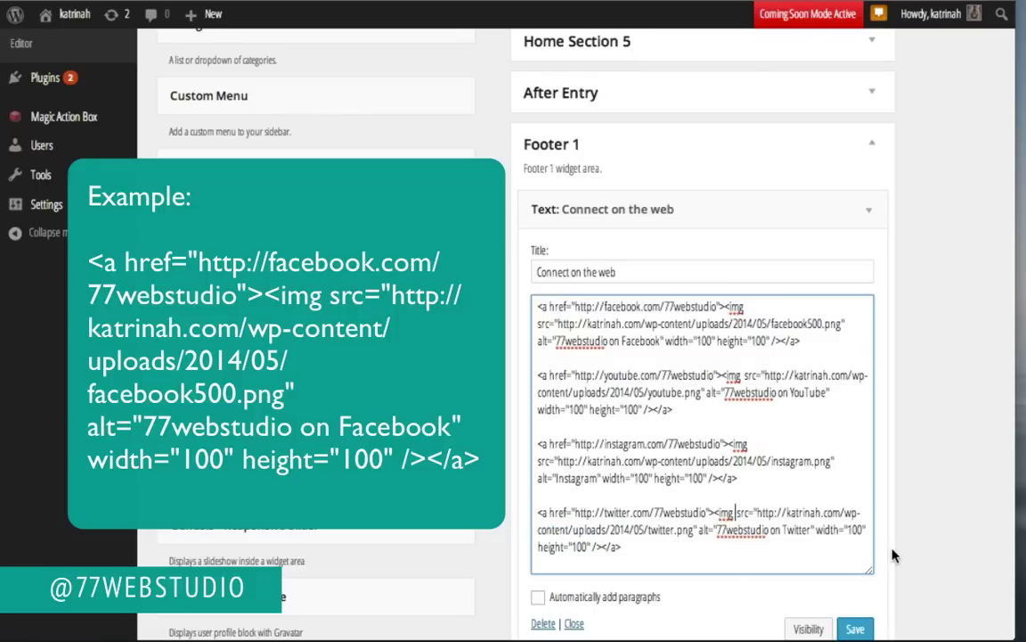
# Step: Save the Connect on the web widget and view the live front page
pyautogui.scroll(-1, 894, 552)
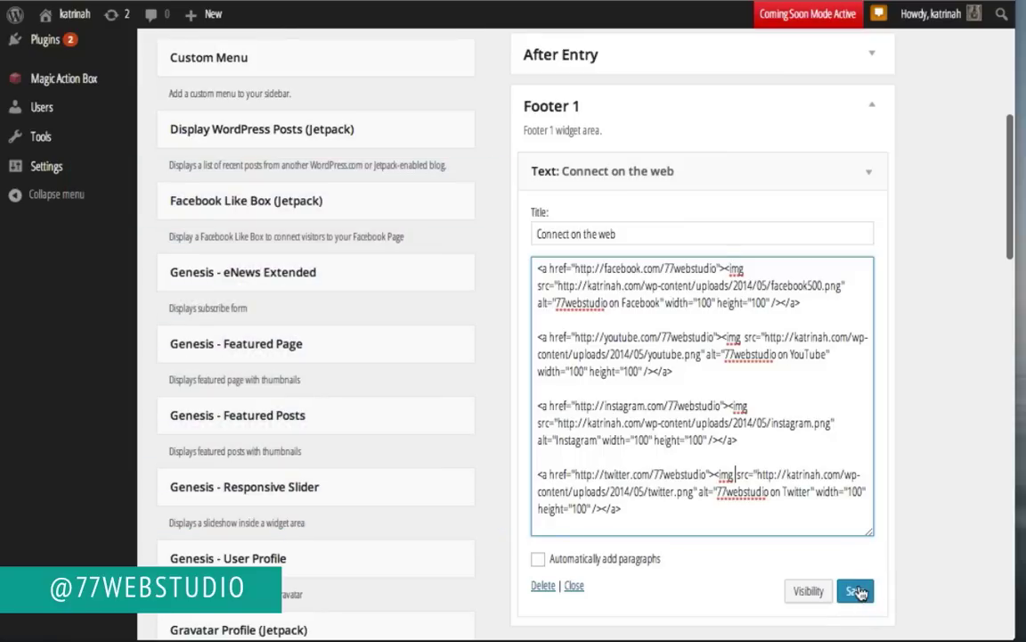
pyautogui.click(855, 592)
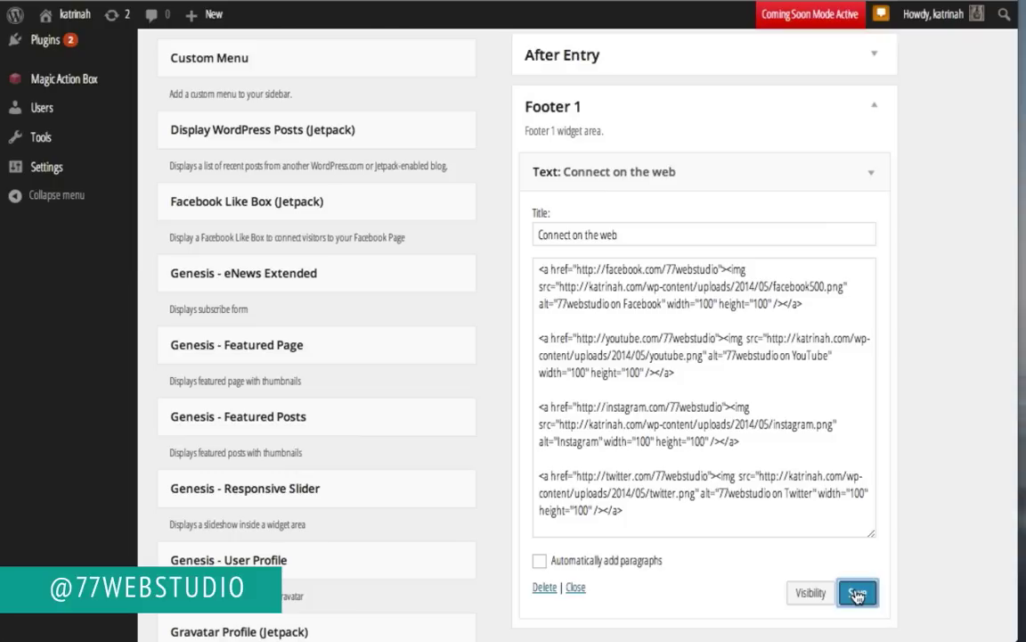
pyautogui.moveTo(75, 22)
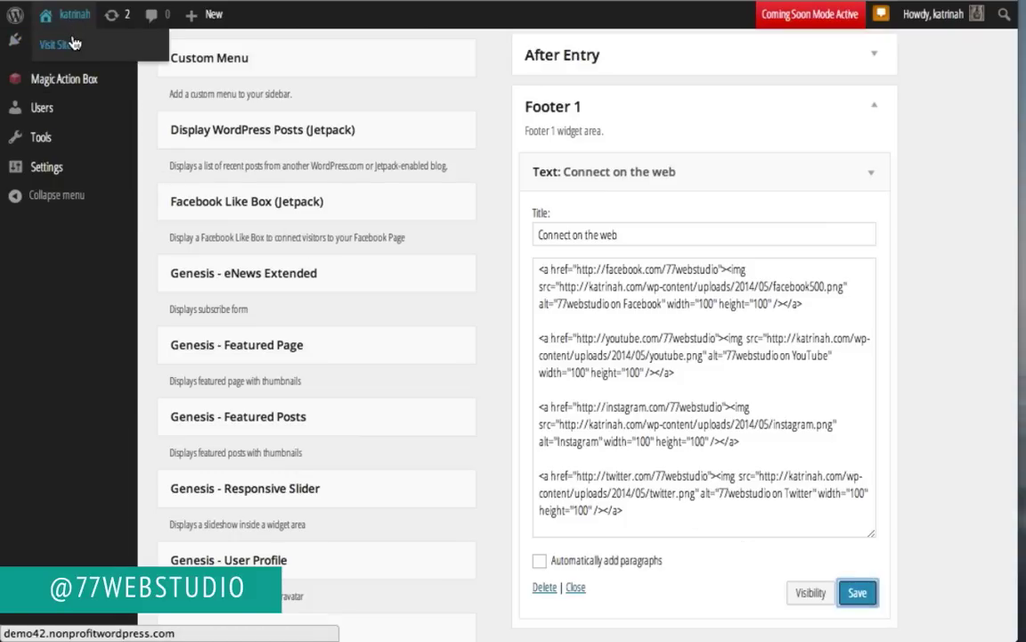
pyautogui.click(74, 44)
pyautogui.scroll(-10, 98, 328)
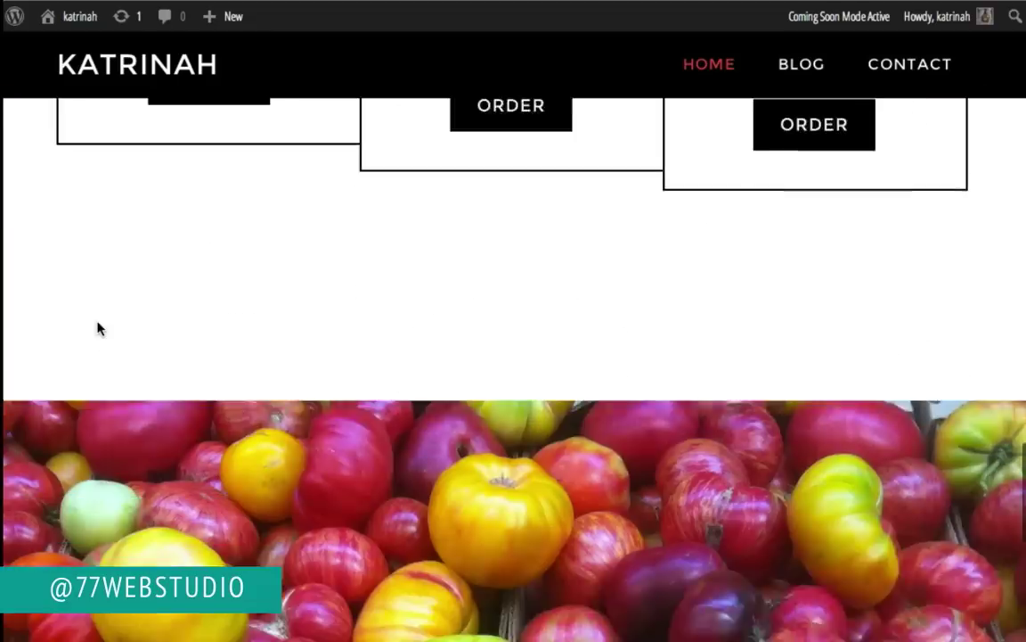
# Step: Scroll the homepage up and down, ending on the orange 'Order your favorite foods' hero
pyautogui.scroll(-5, 98, 328)
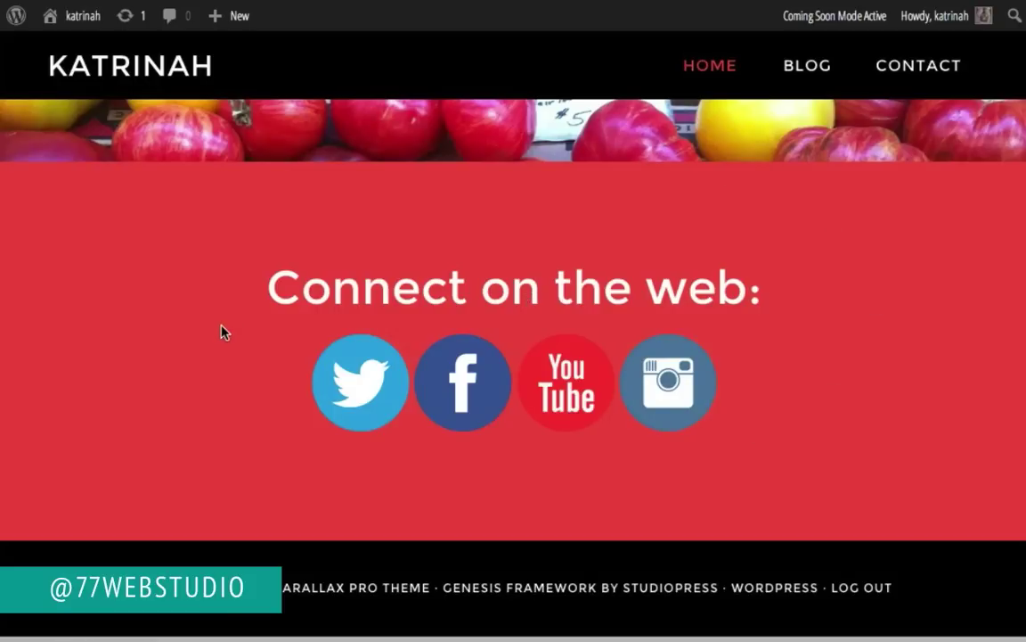
pyautogui.scroll(15, 223, 332)
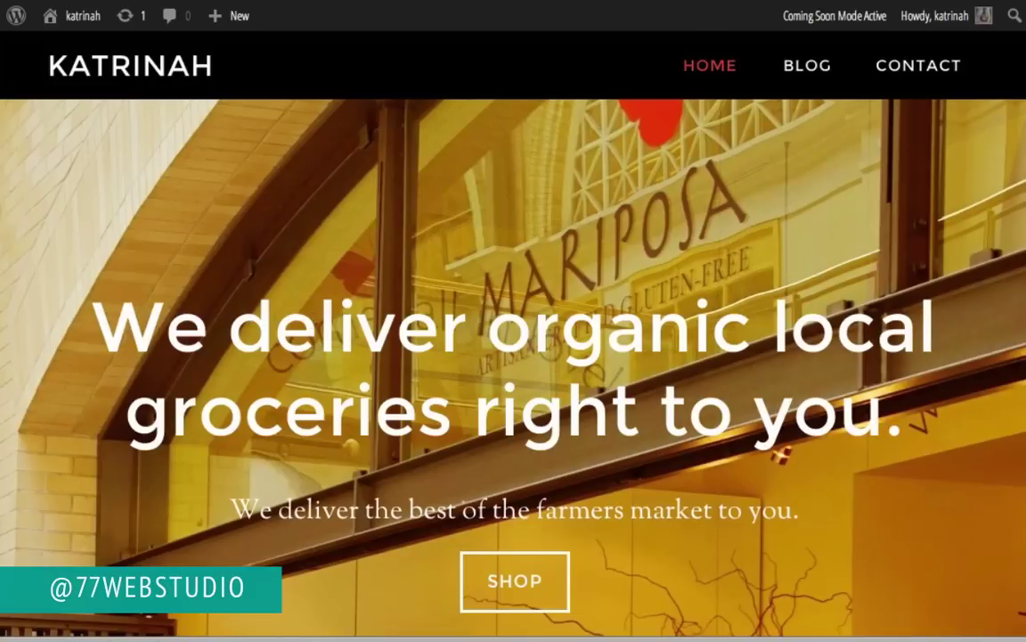
pyautogui.scroll(-15, 267, 472)
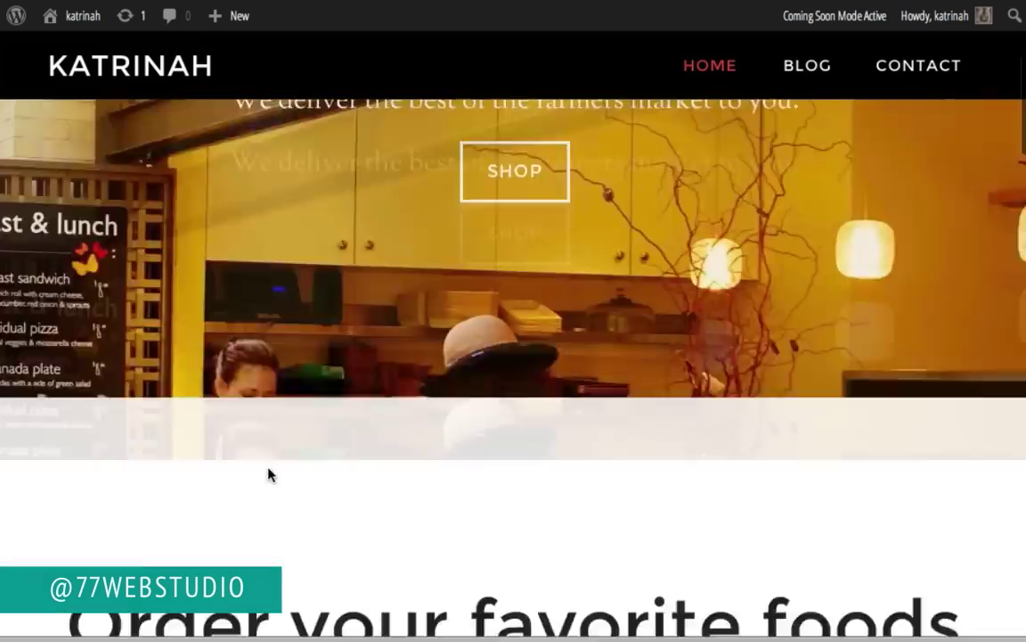
pyautogui.scroll(-5, 267, 474)
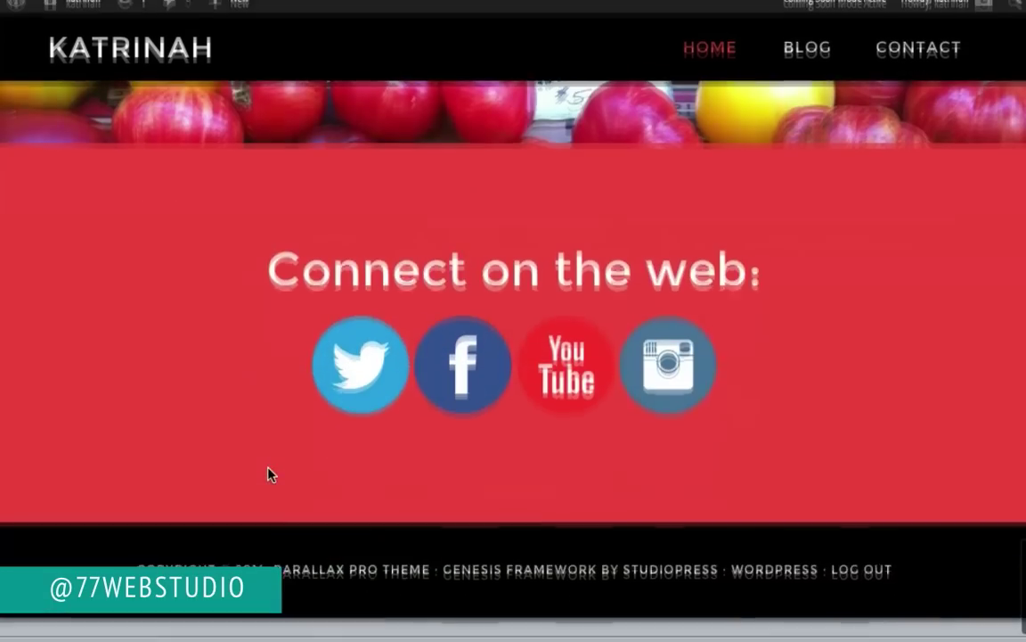
pyautogui.scroll(20, 267, 474)
pyautogui.scroll(6, 270, 475)
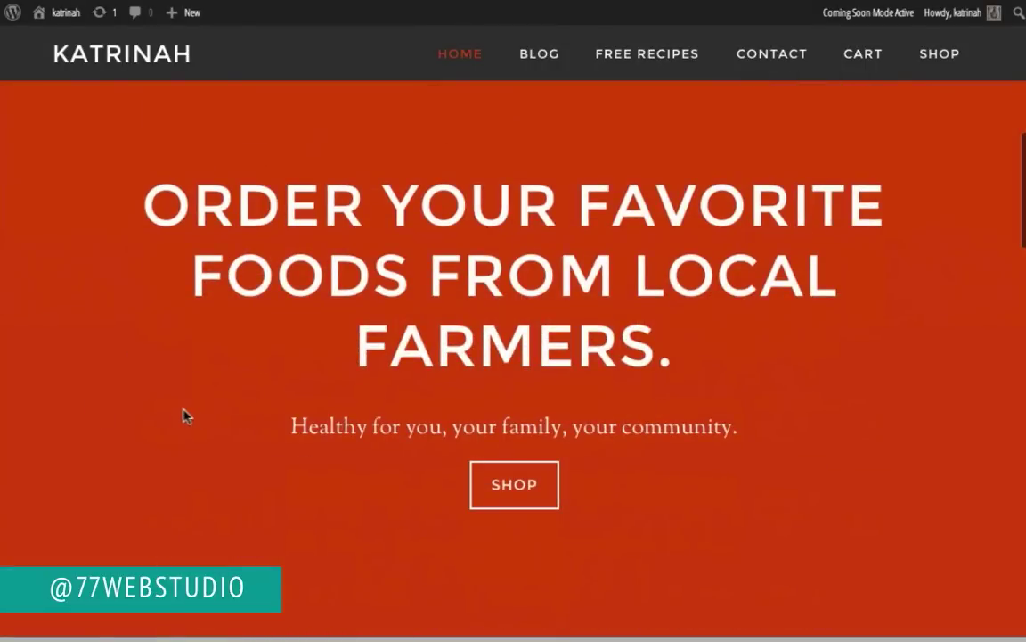
# Step: Scroll through the pricing cards and footer, then back up to the top hero banner
pyautogui.scroll(-2, 187, 416)
pyautogui.scroll(-10, 254, 314)
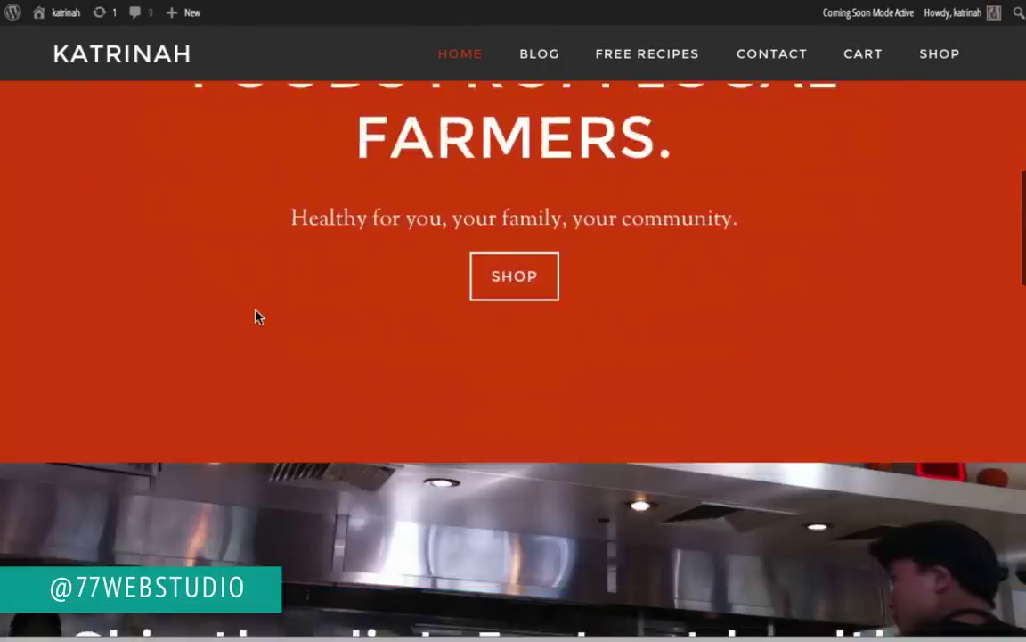
pyautogui.scroll(4, 255, 317)
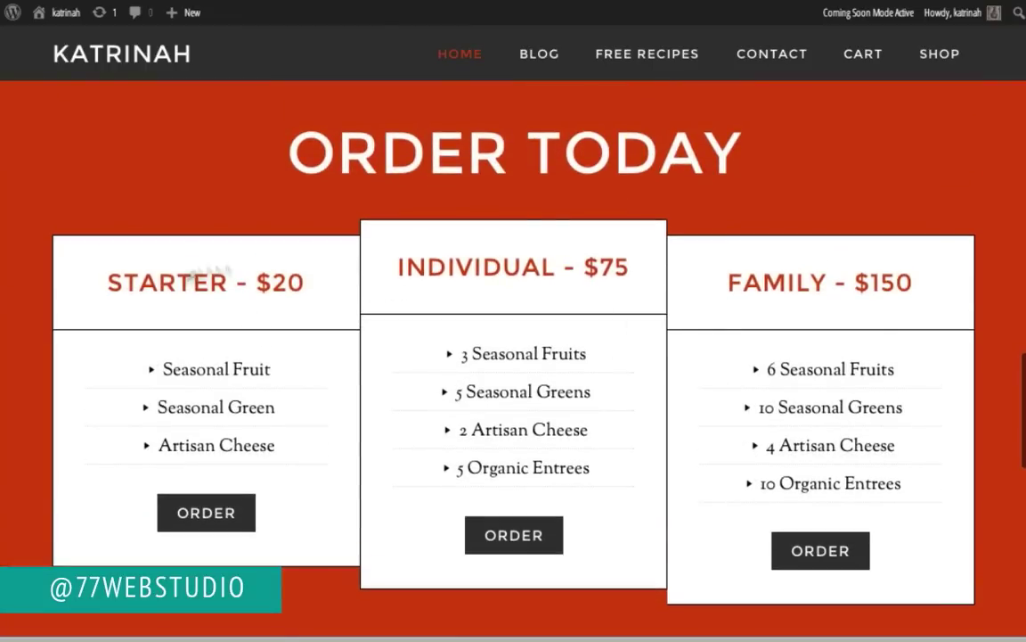
pyautogui.scroll(-2, 362, 397)
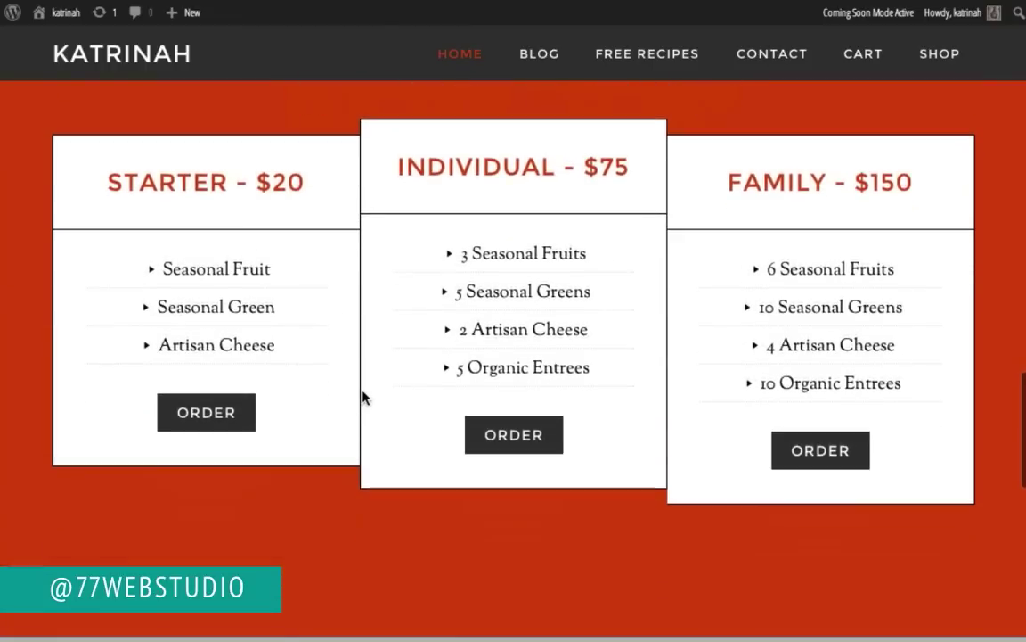
pyautogui.scroll(-6, 317, 470)
pyautogui.scroll(10, 314, 472)
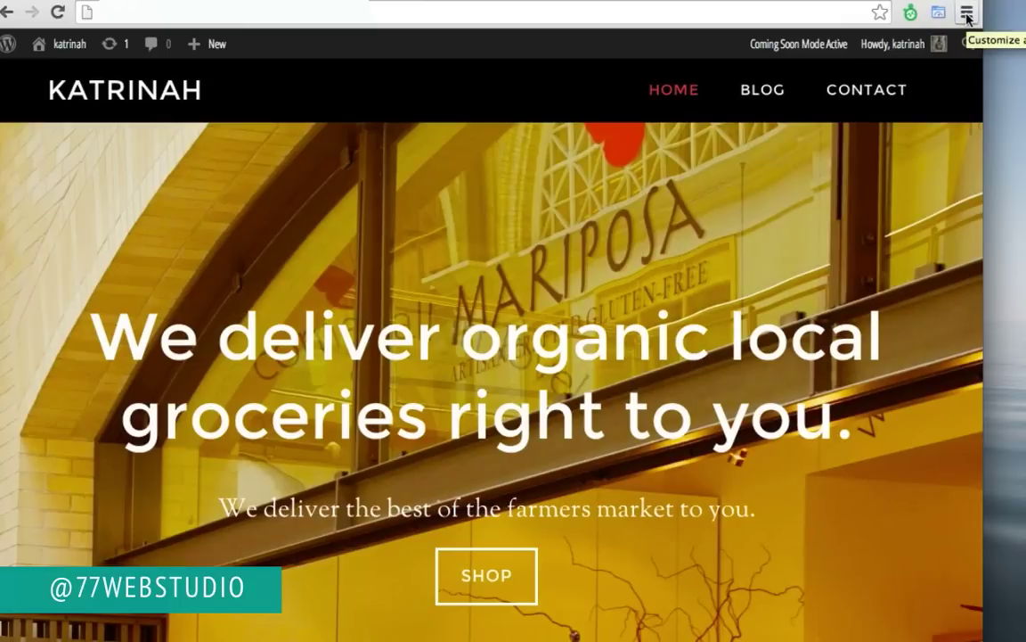
# Step: Open Chrome's Developer Tools and position the window over the page
pyautogui.click(967, 13)
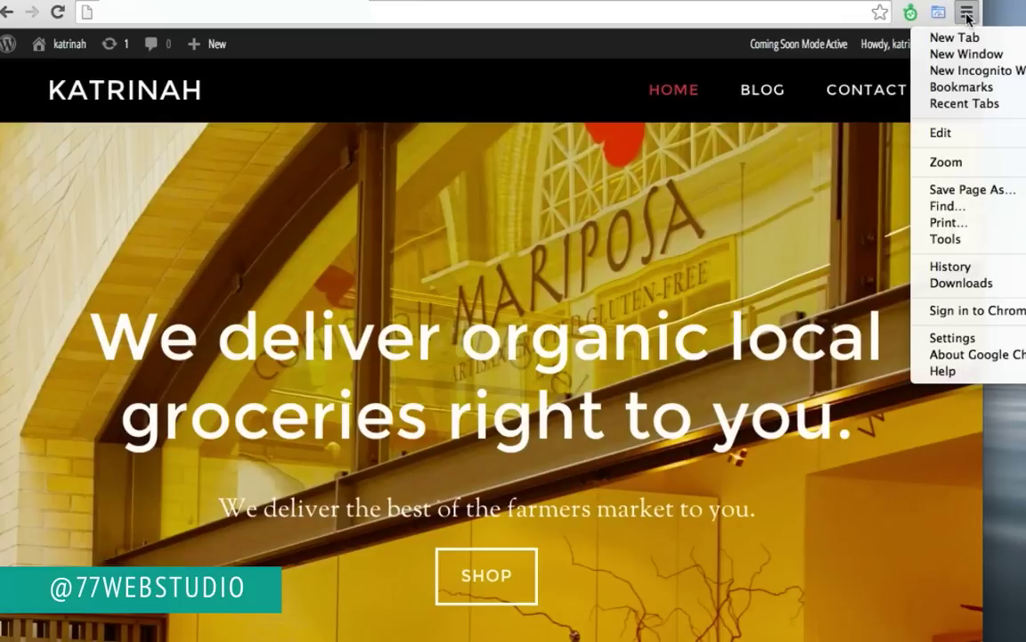
pyautogui.moveTo(943, 241)
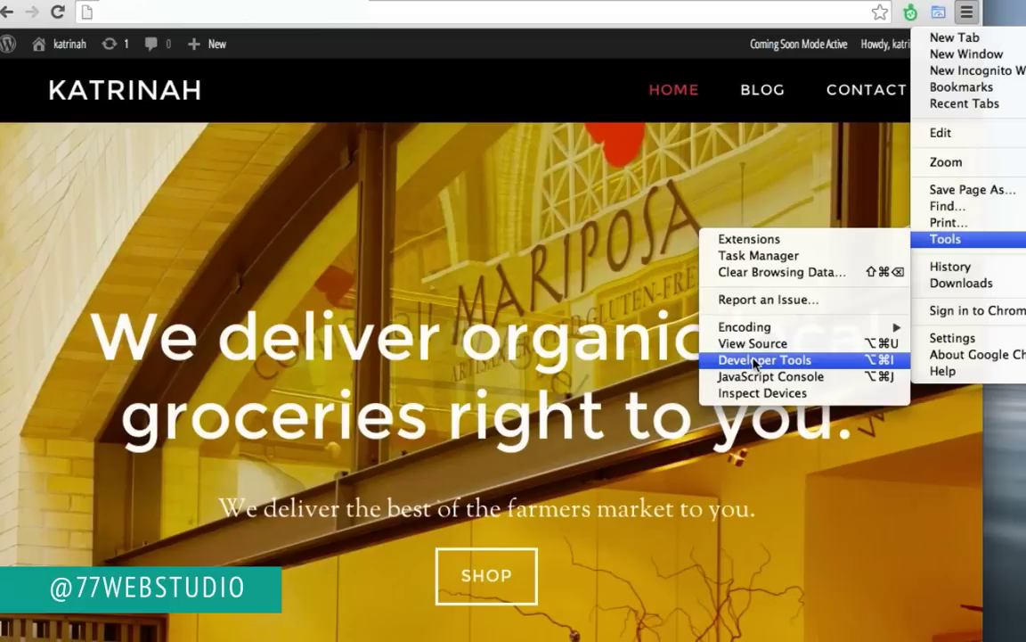
pyautogui.click(753, 360)
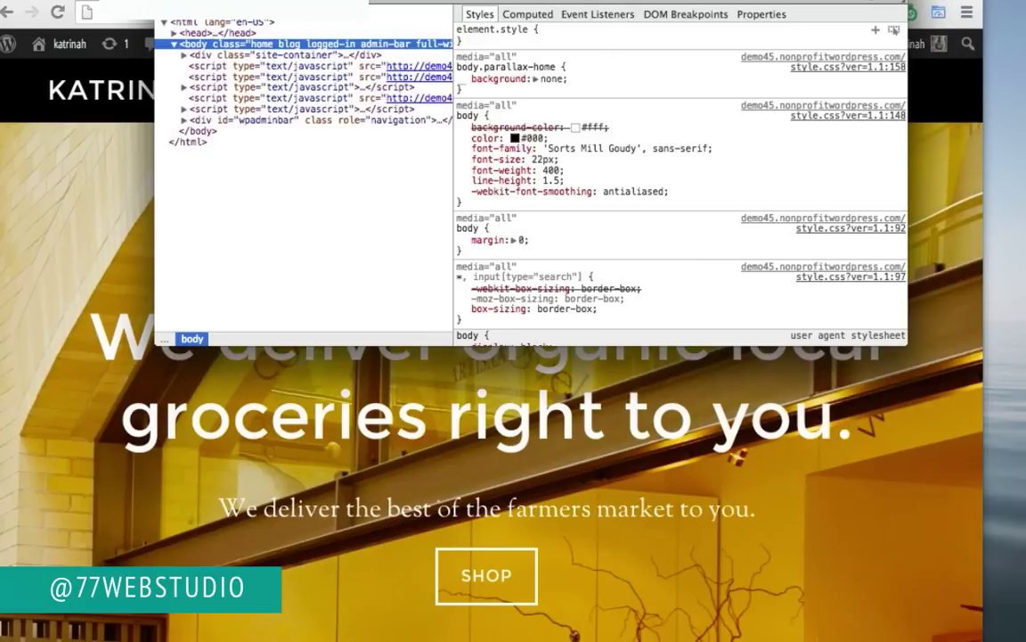
pyautogui.moveTo(582, 0); pyautogui.dragTo(513, 109)
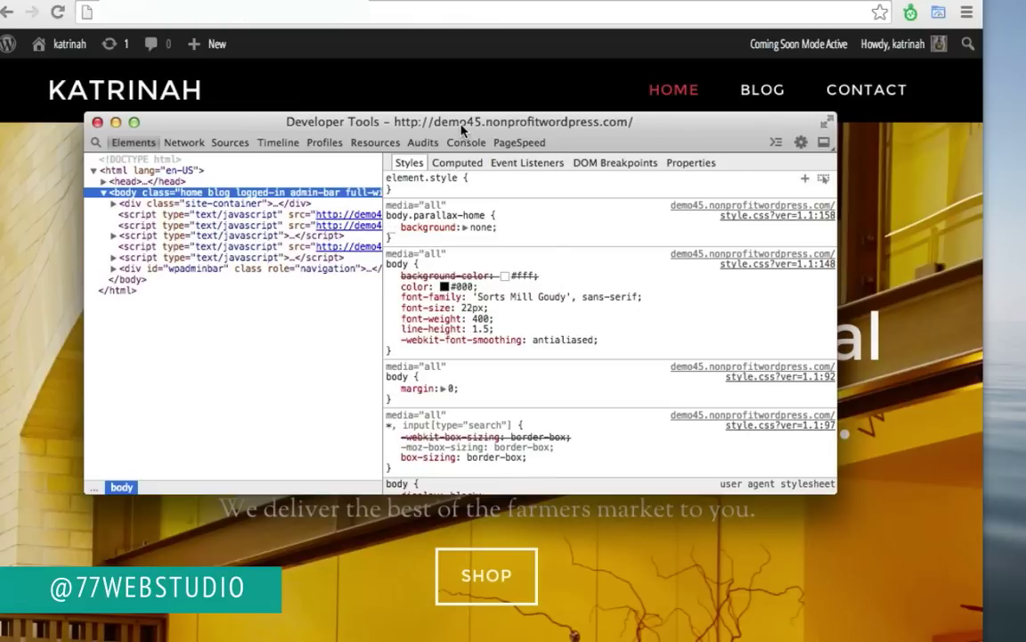
pyautogui.moveTo(419, 121); pyautogui.dragTo(440, 26)
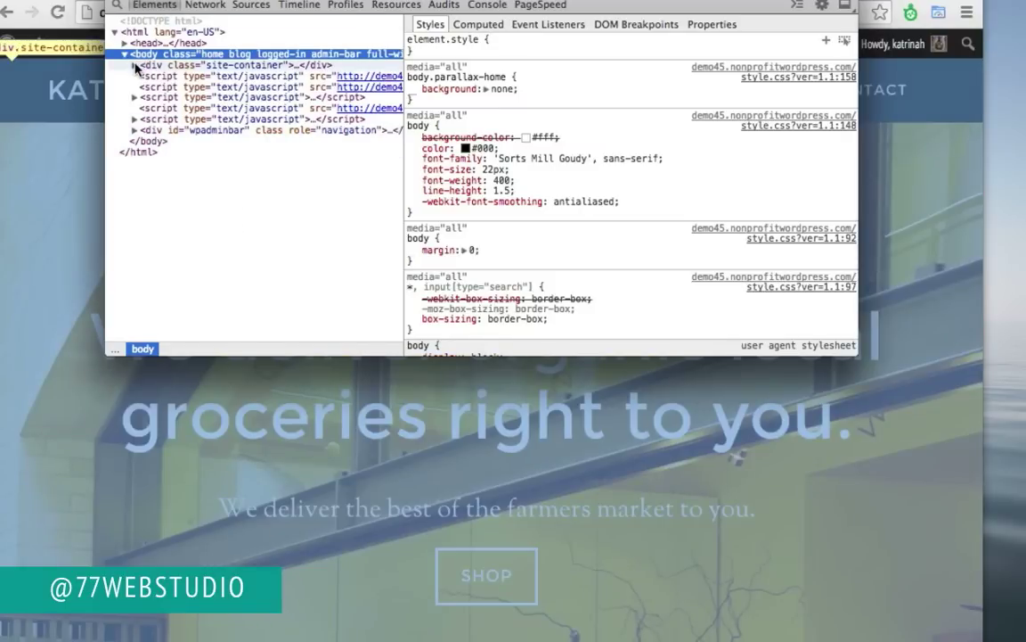
# Step: Expand the Elements tree down to section#text-2 in home-section-1, then close DevTools
pyautogui.click(134, 65)
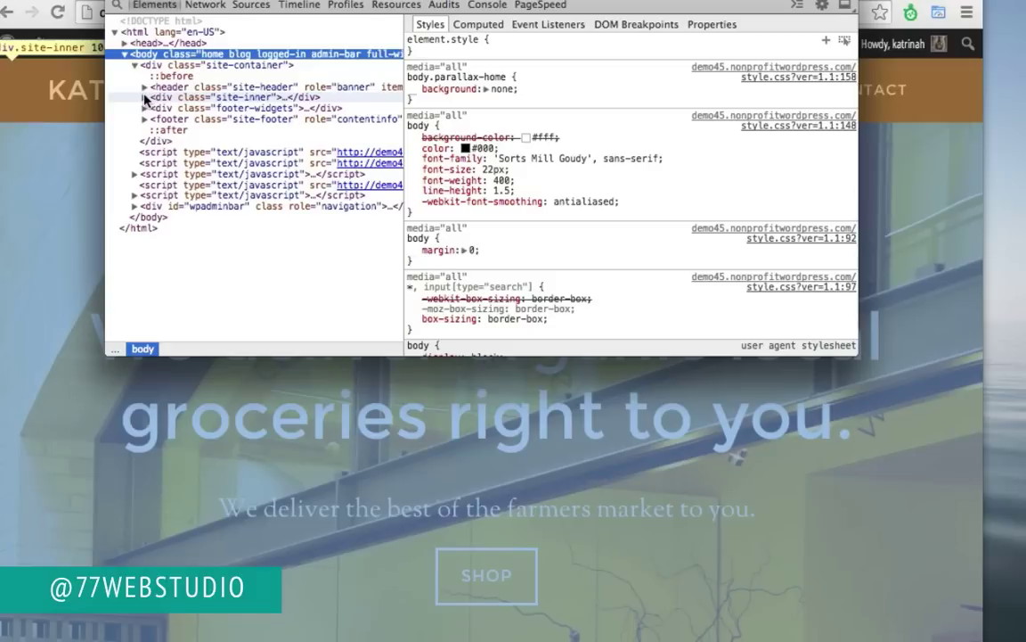
pyautogui.click(145, 97)
pyautogui.click(153, 118)
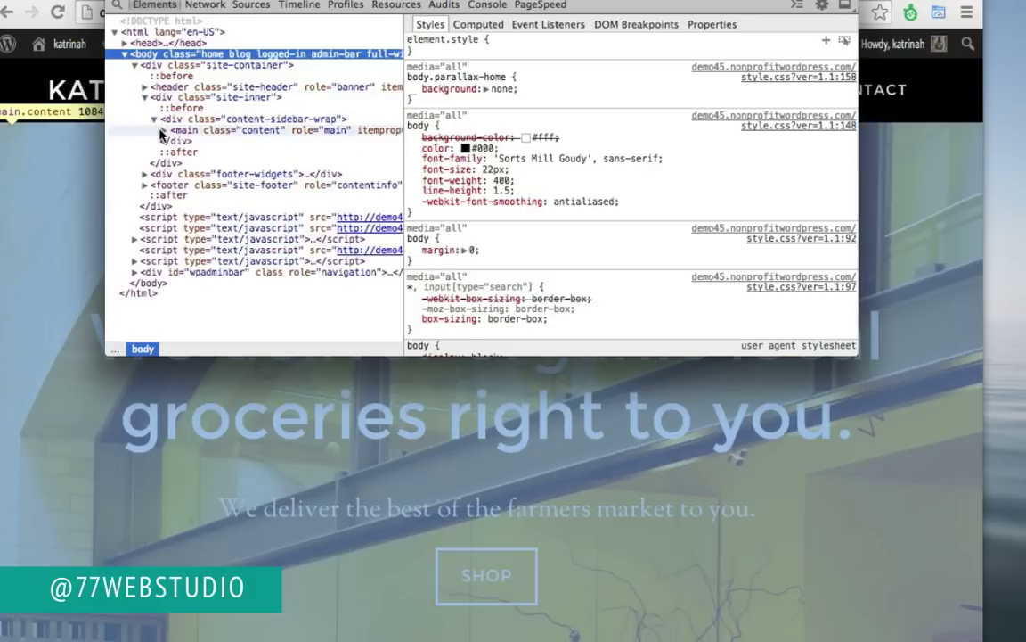
pyautogui.click(164, 131)
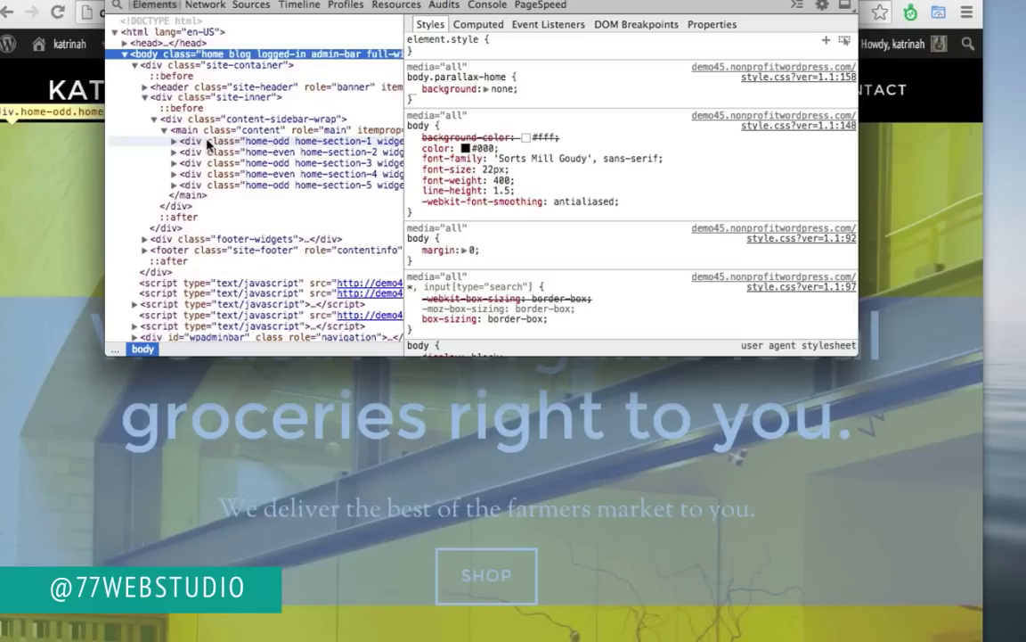
pyautogui.click(174, 141)
pyautogui.click(246, 175)
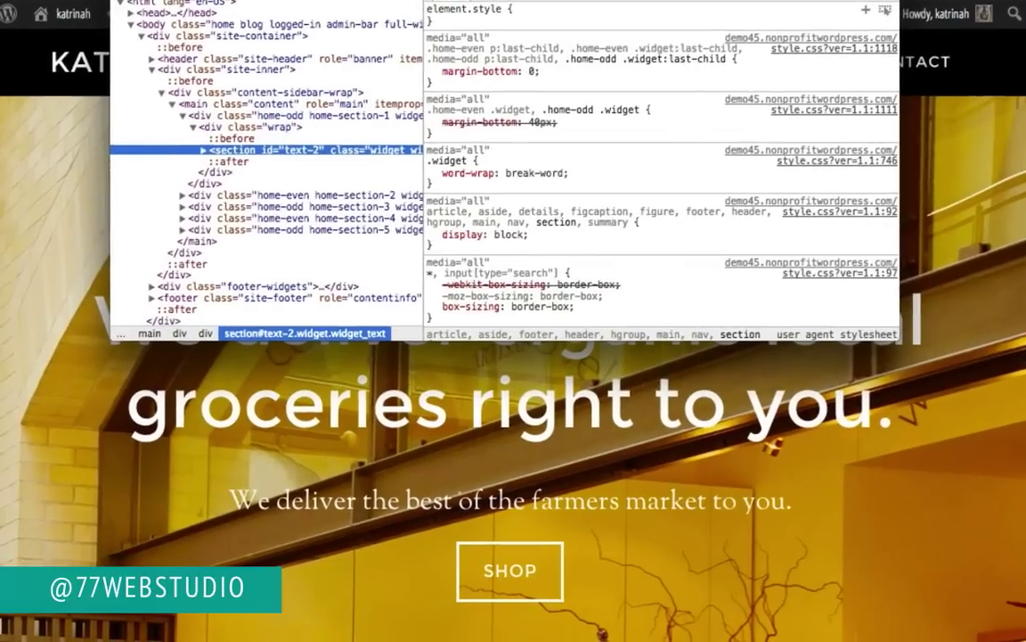
pyautogui.press('super+alt+i')
# Step: Open the Parallax Pro Theme's custom.css in the theme editor under Appearance > Editor
pyautogui.moveTo(62, 35)
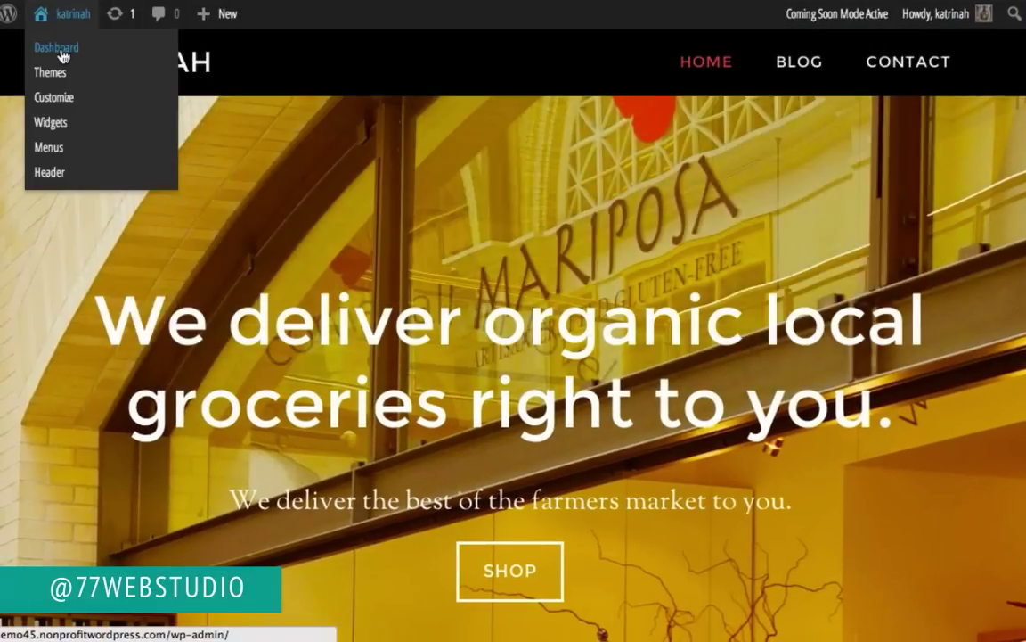
pyautogui.click(63, 55)
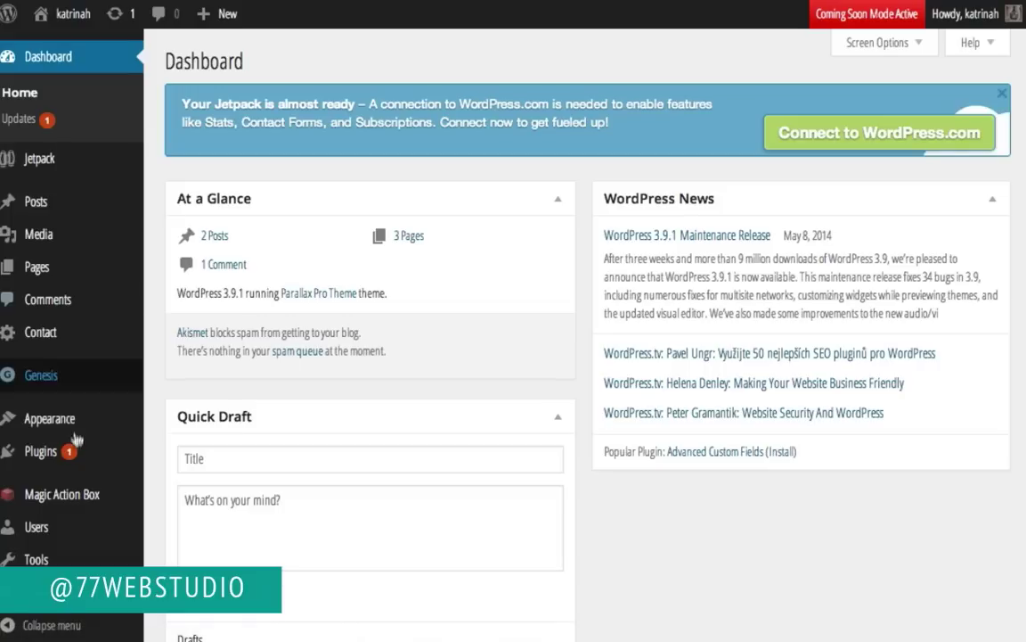
pyautogui.moveTo(64, 425)
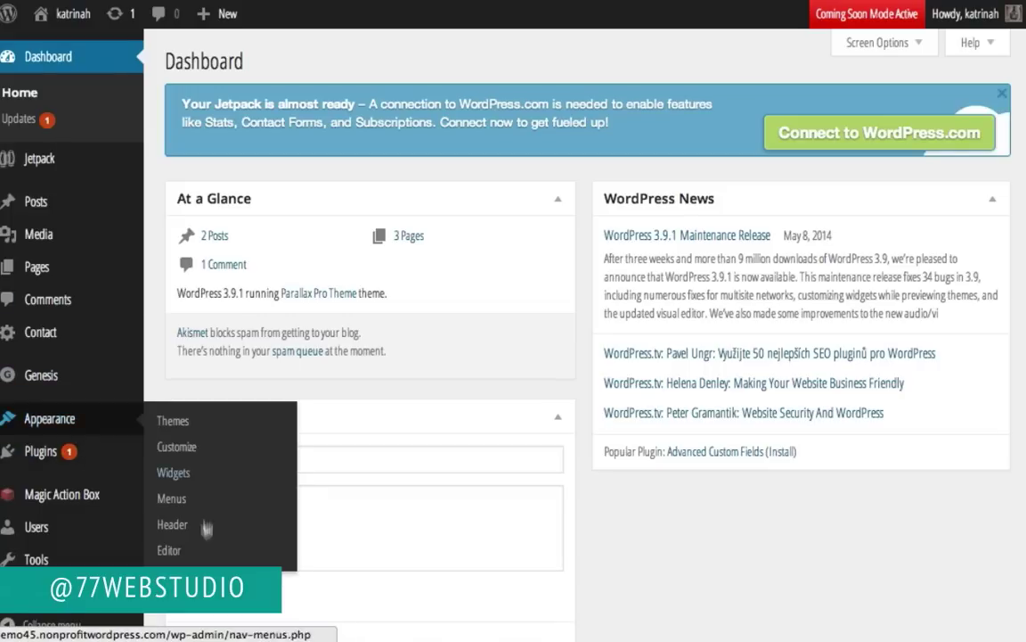
pyautogui.click(167, 550)
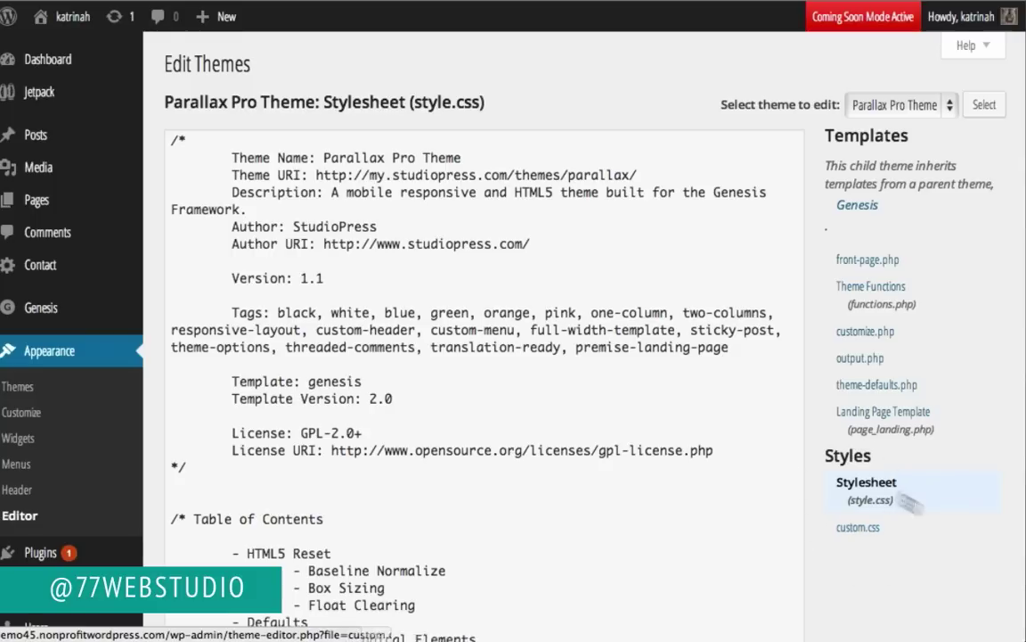
pyautogui.click(850, 532)
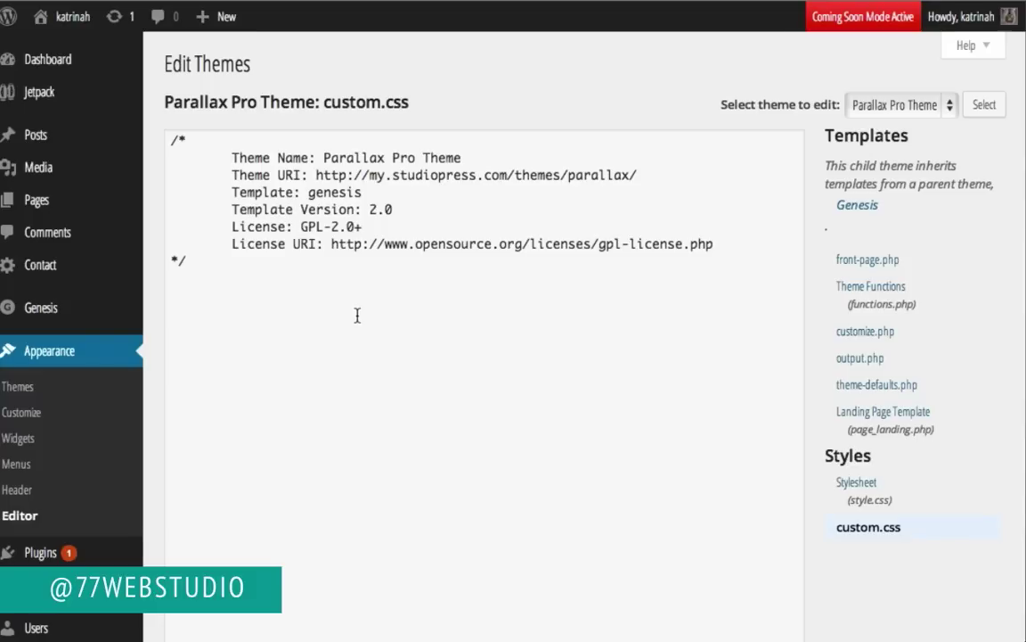
# Step: Add a #text-2 rule below the custom.css header with the pasted rgba(217, 65,27, 0.7) body
pyautogui.click(188, 301)
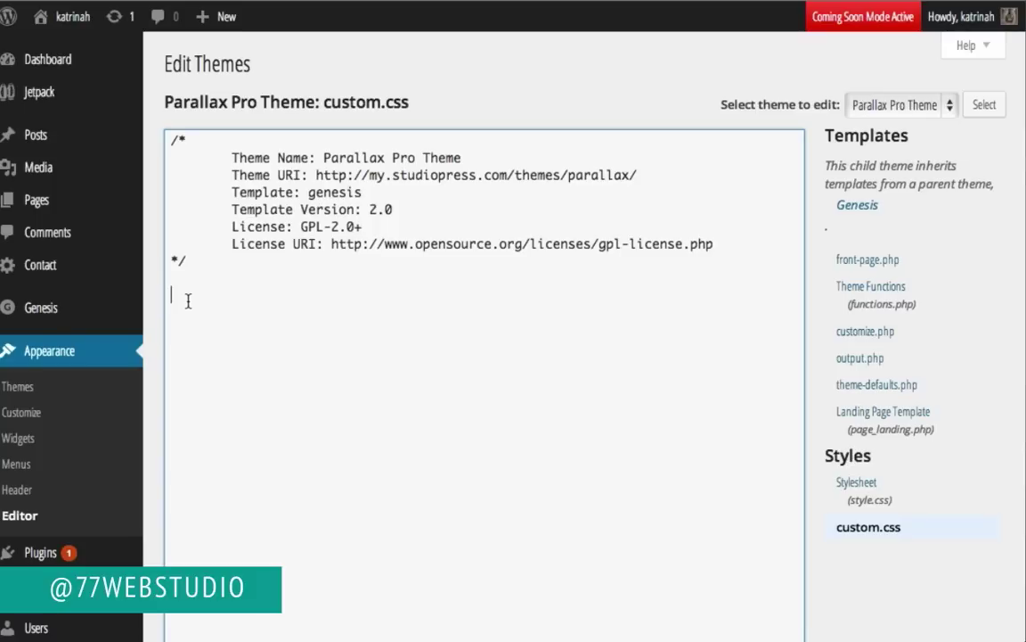
pyautogui.write('#text-2')
pyautogui.write('{ rgba(217, 65,27, 0.7);  }')
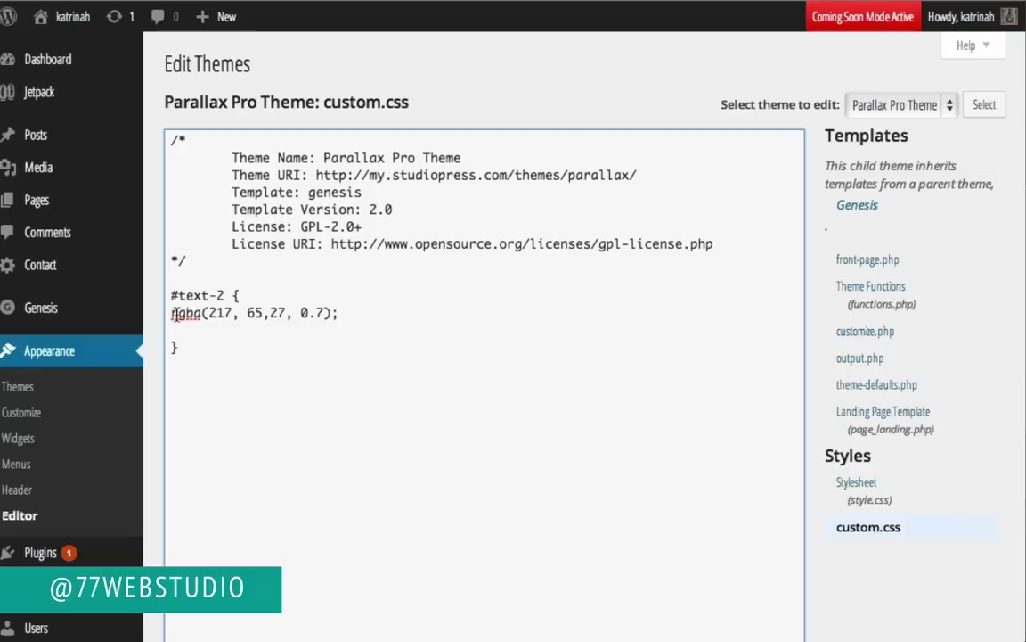
pyautogui.click(170, 313)
# Step: Make the #text-2 line read 'background: rgba(217, 65,27, 0.7);' with its semicolon
pyautogui.write('background')
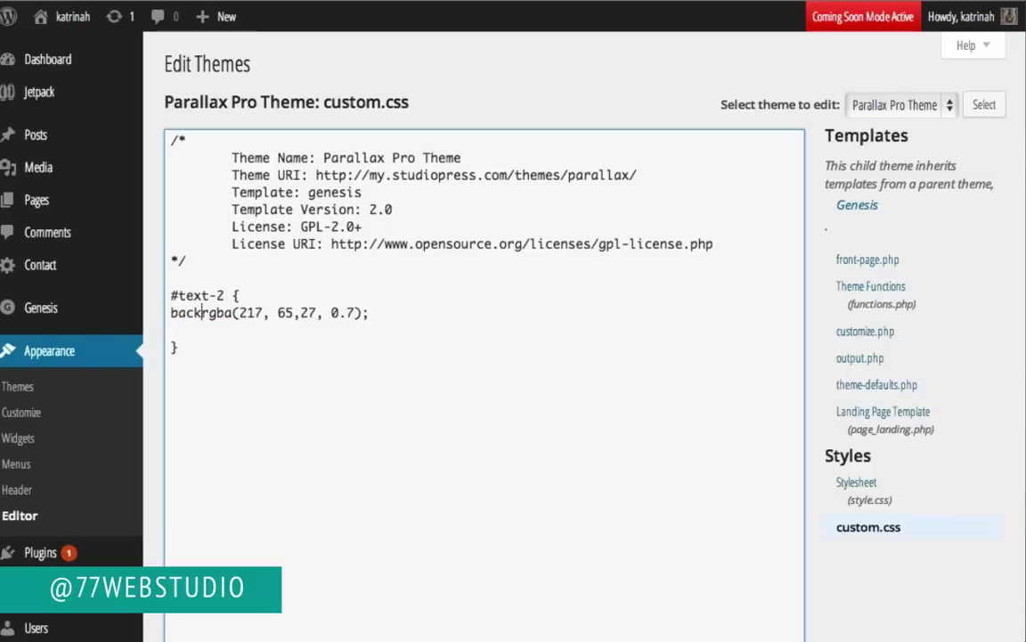
pyautogui.press('BackSpace')
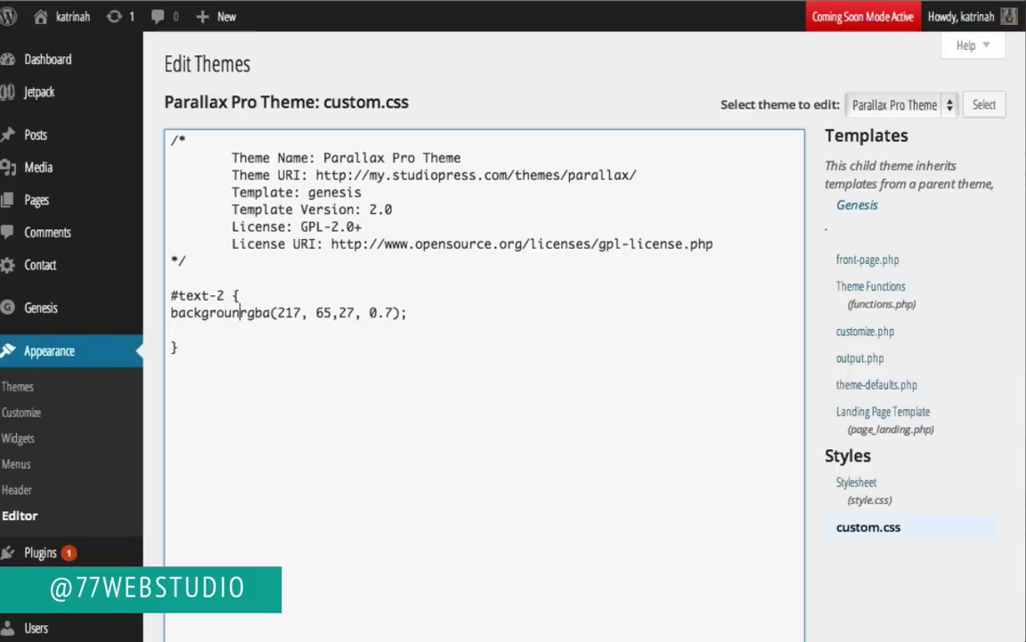
pyautogui.write('d:')
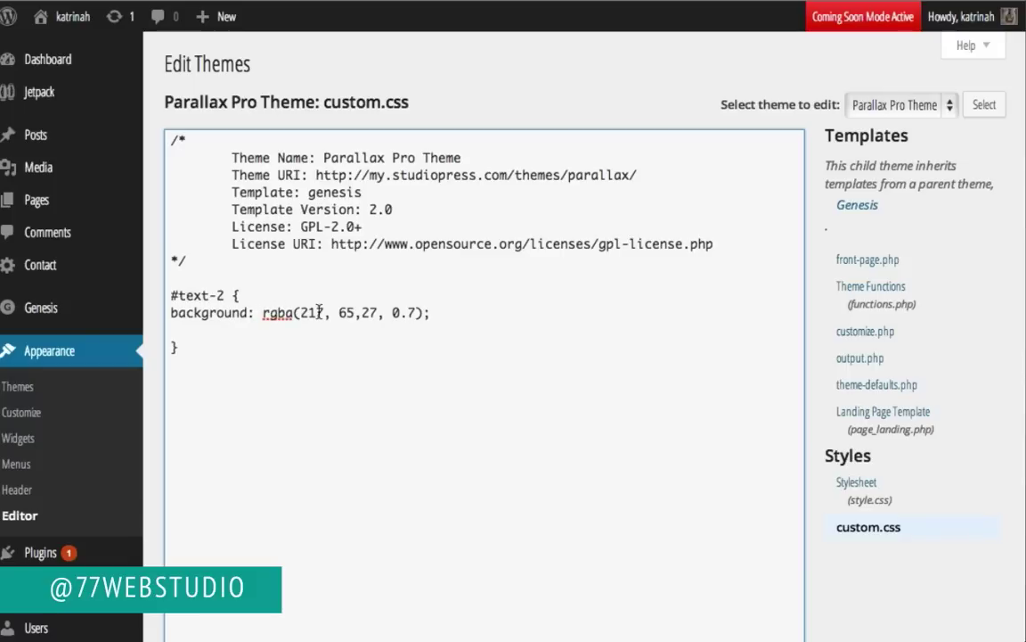
pyautogui.doubleClick(403, 312)
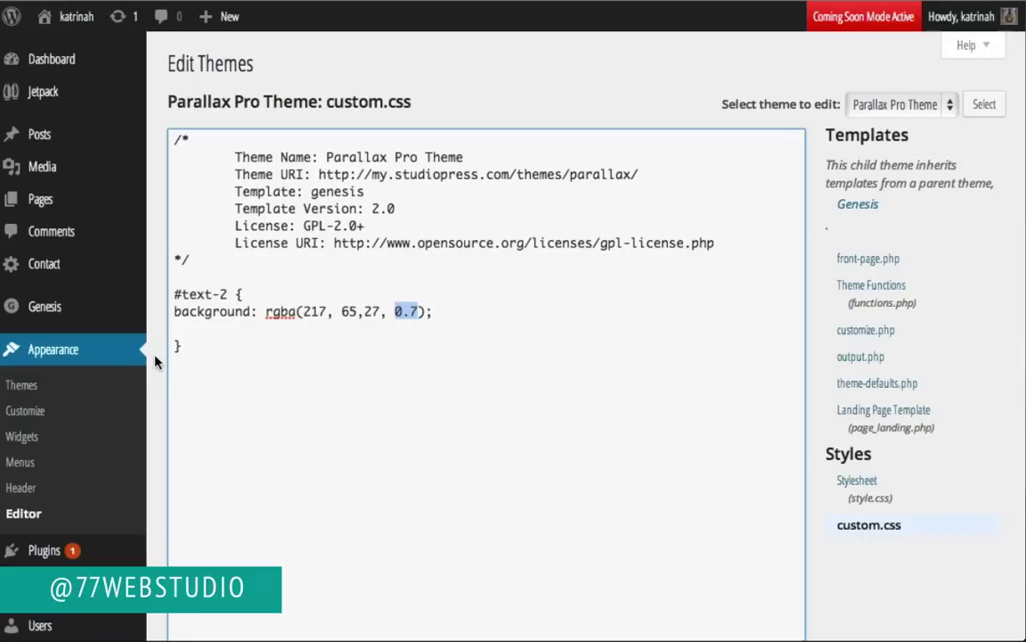
pyautogui.press('End')
pyautogui.write(';')
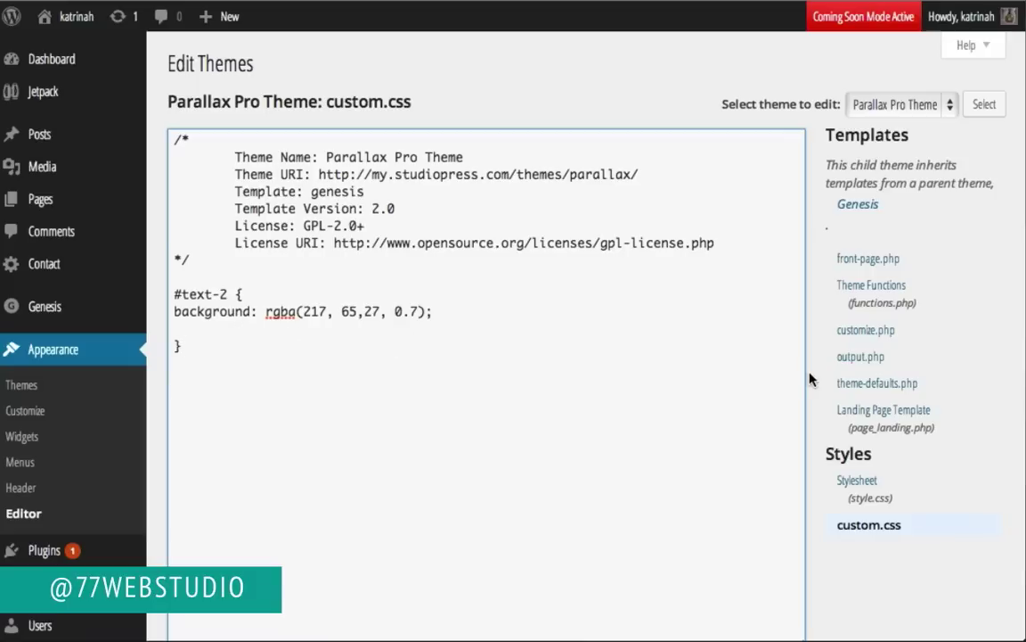
pyautogui.scroll(-3, 811, 375)
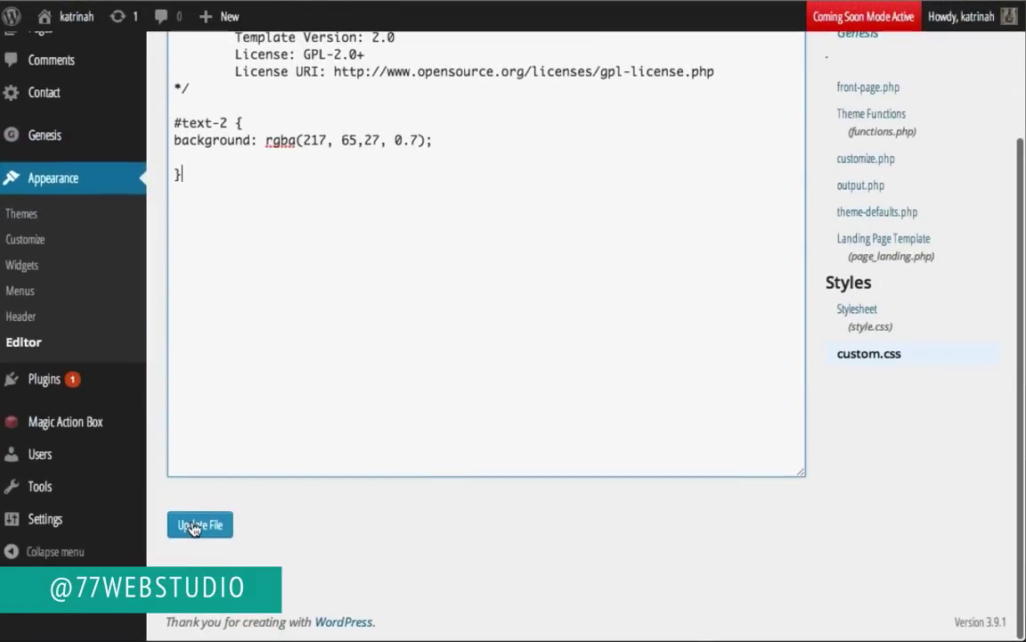
# Step: Save custom.css, add 'padding: 20px 20px 40px 20px;' to #text-2, and save again
pyautogui.click(195, 526)
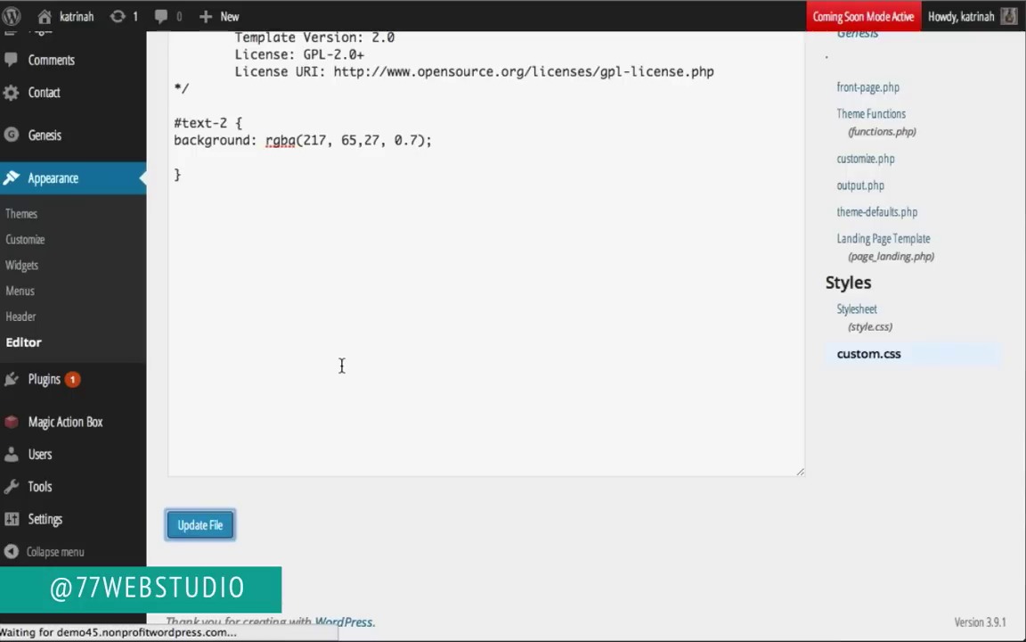
pyautogui.click(222, 381)
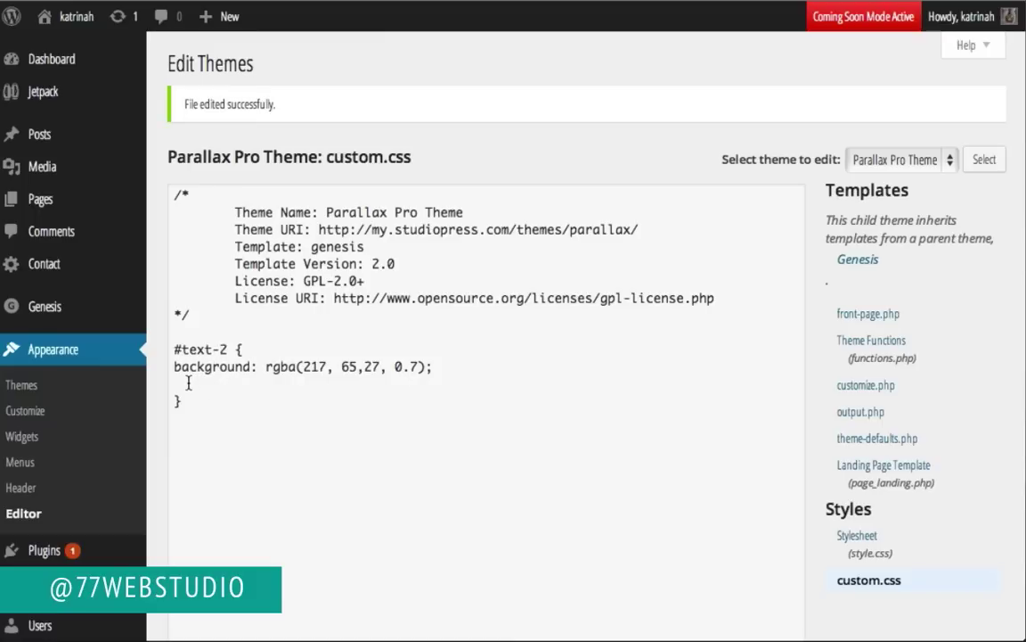
pyautogui.click(188, 385)
pyautogui.write('padding')
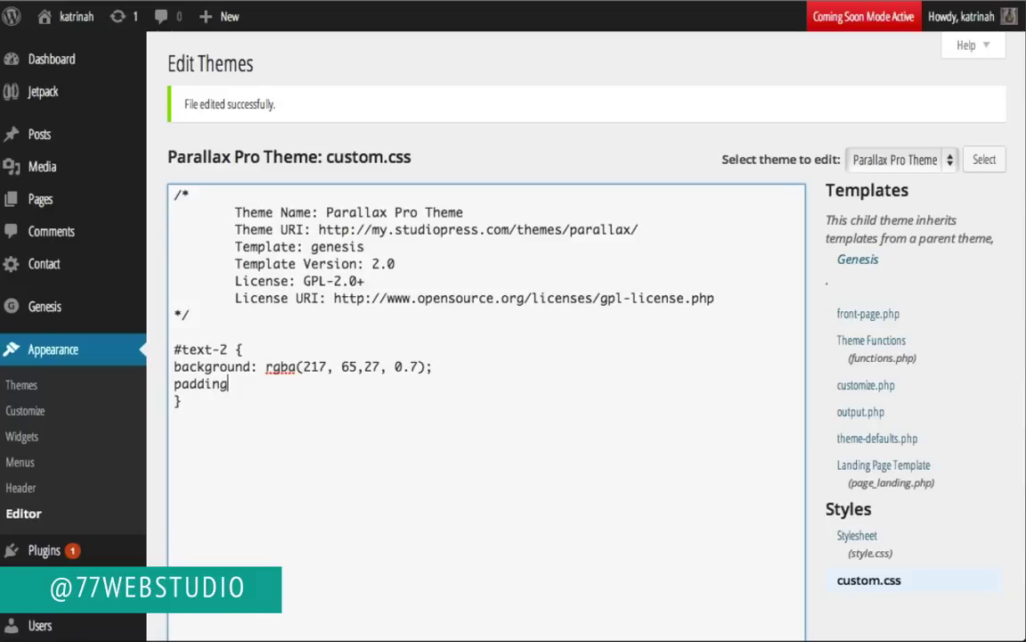
pyautogui.write(': 20px 20px')
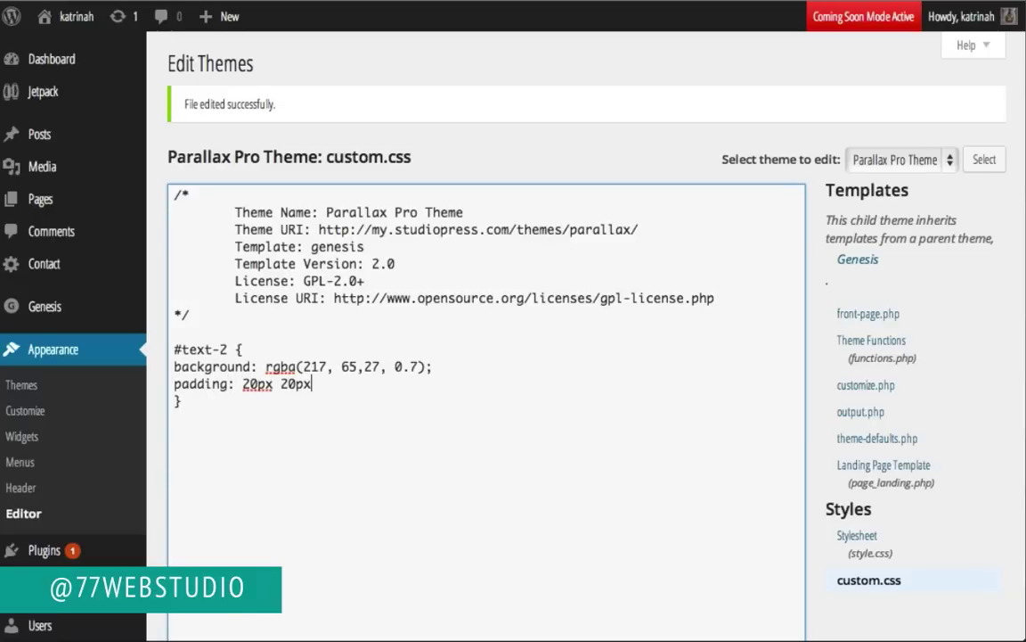
pyautogui.write(' 40')
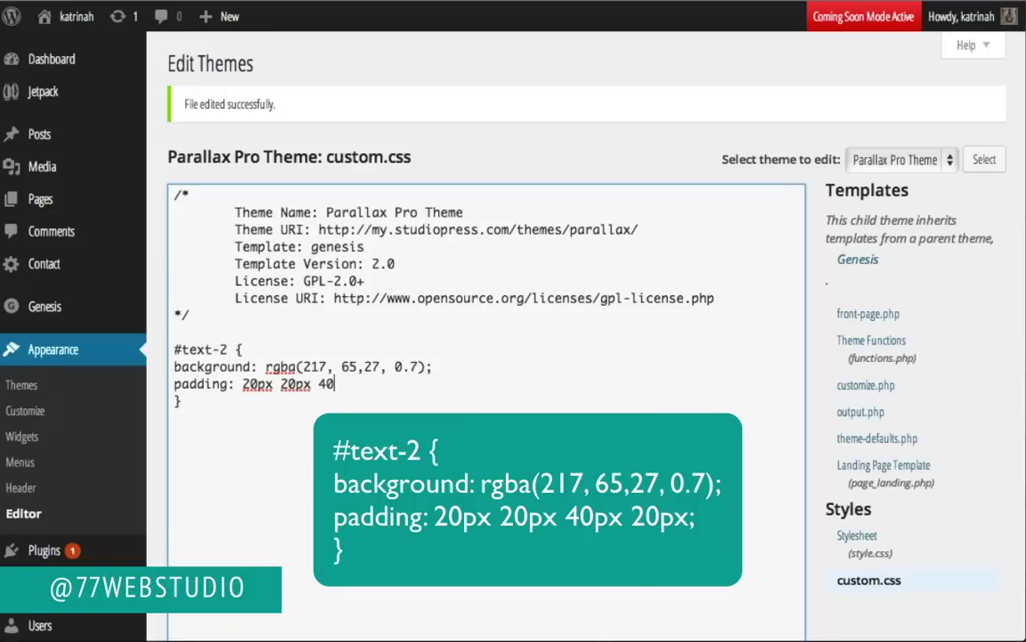
pyautogui.write('px 20px')
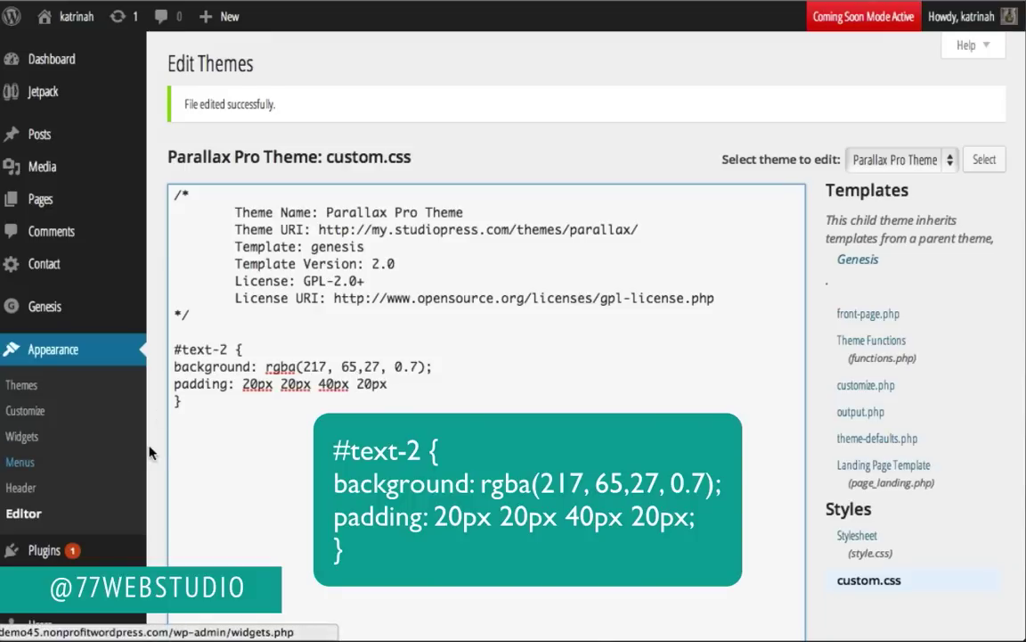
pyautogui.write(';')
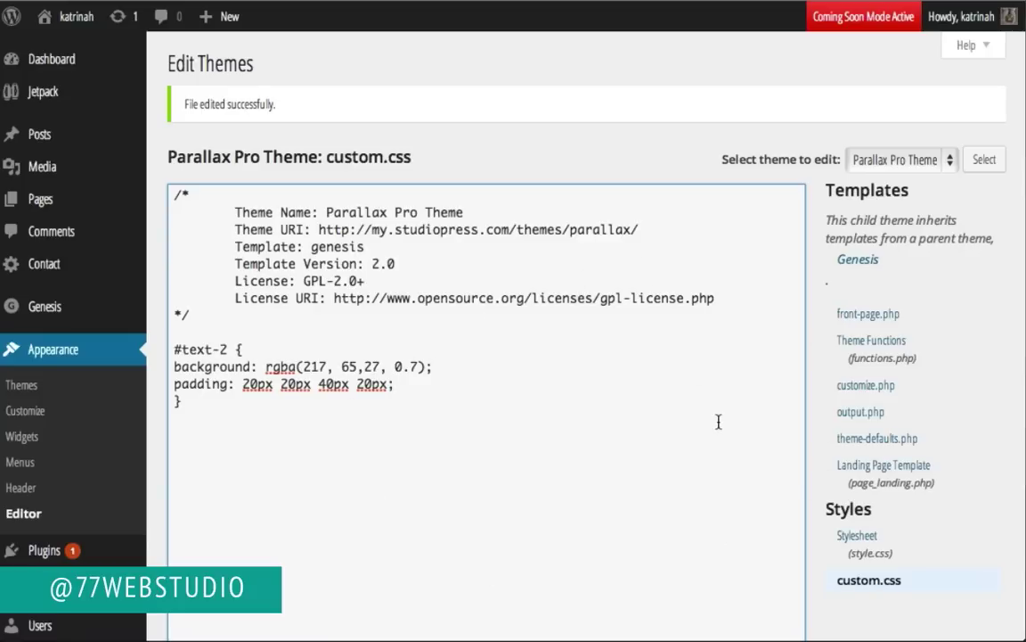
pyautogui.scroll(-3, 742, 325)
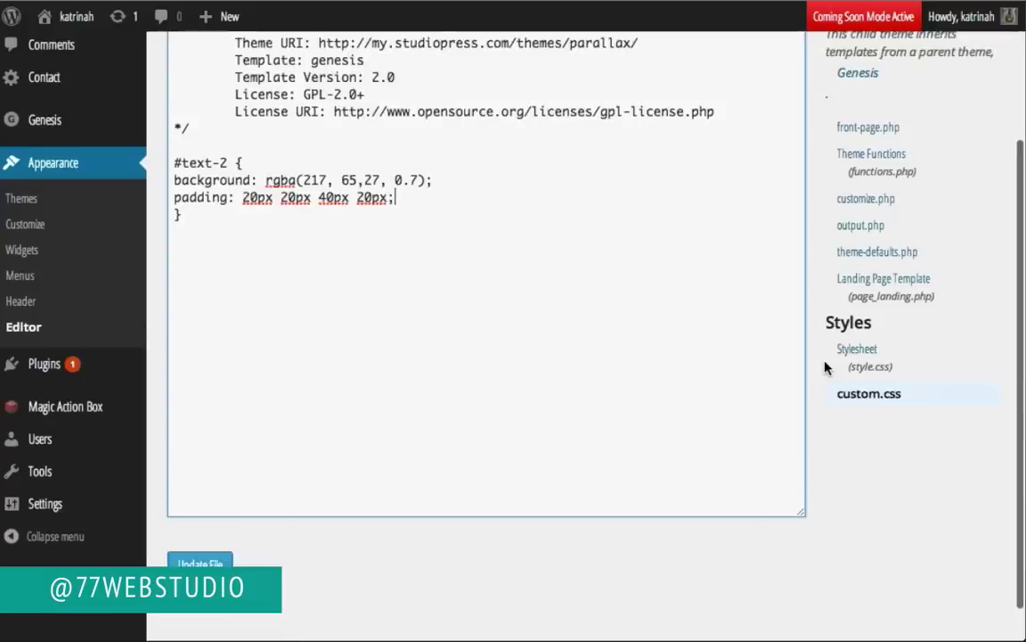
pyautogui.click(189, 531)
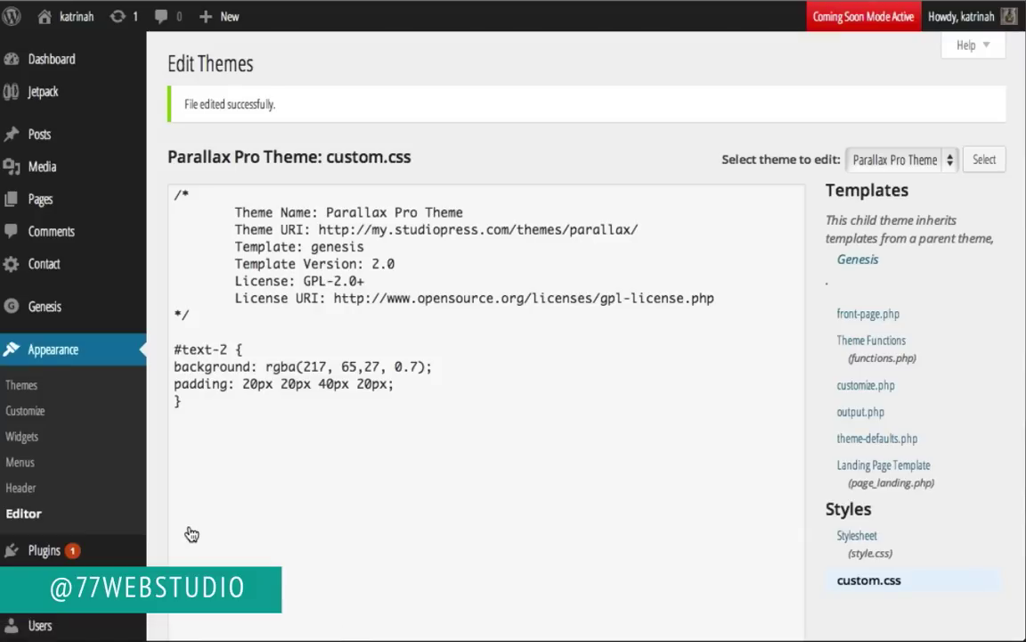
# Step: View the live homepage's orange hero panel, then open Inspect Element on it
pyautogui.moveTo(43, 16)
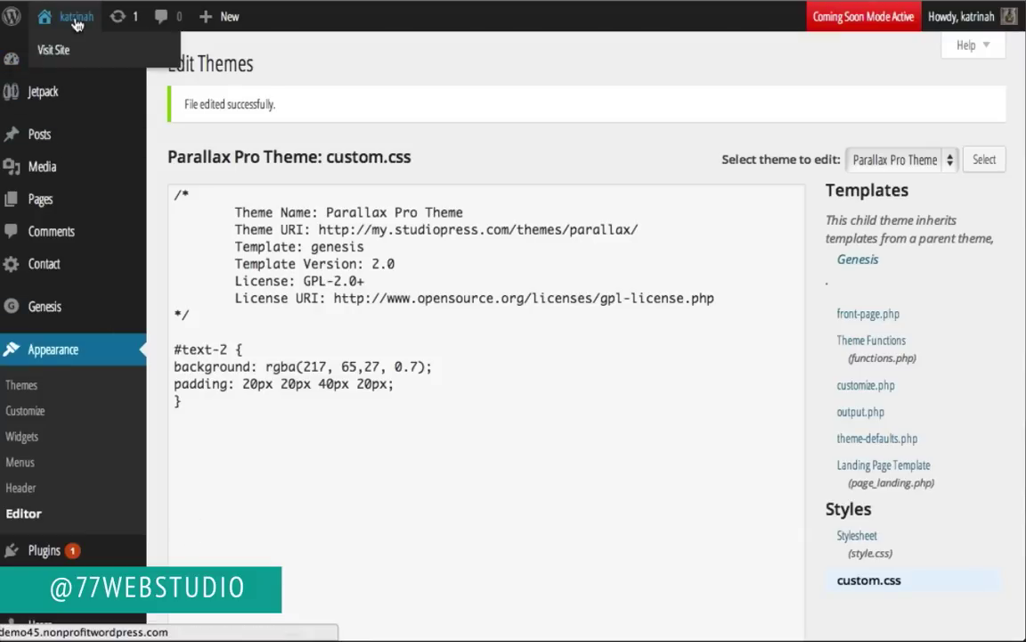
pyautogui.click(66, 55)
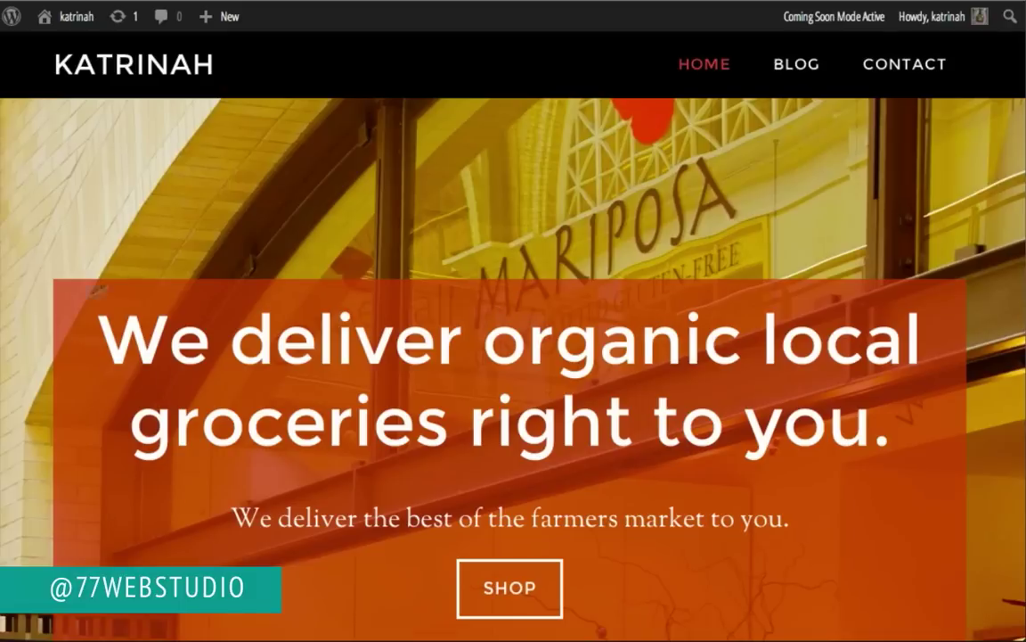
pyautogui.scroll(-5, 53, 366)
pyautogui.scroll(5, 51, 370)
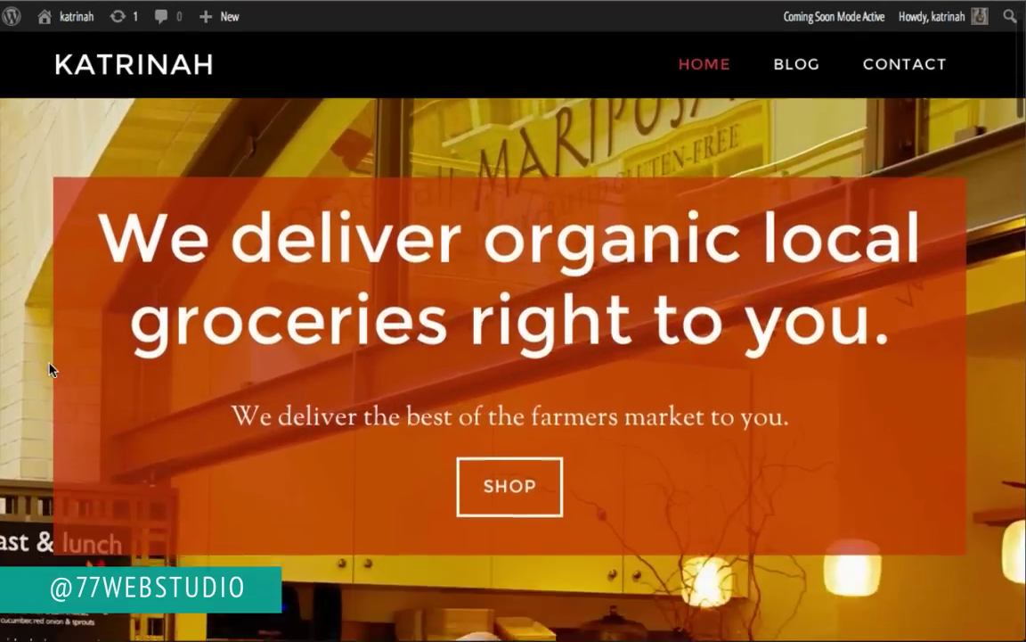
pyautogui.scroll(-5, 51, 366)
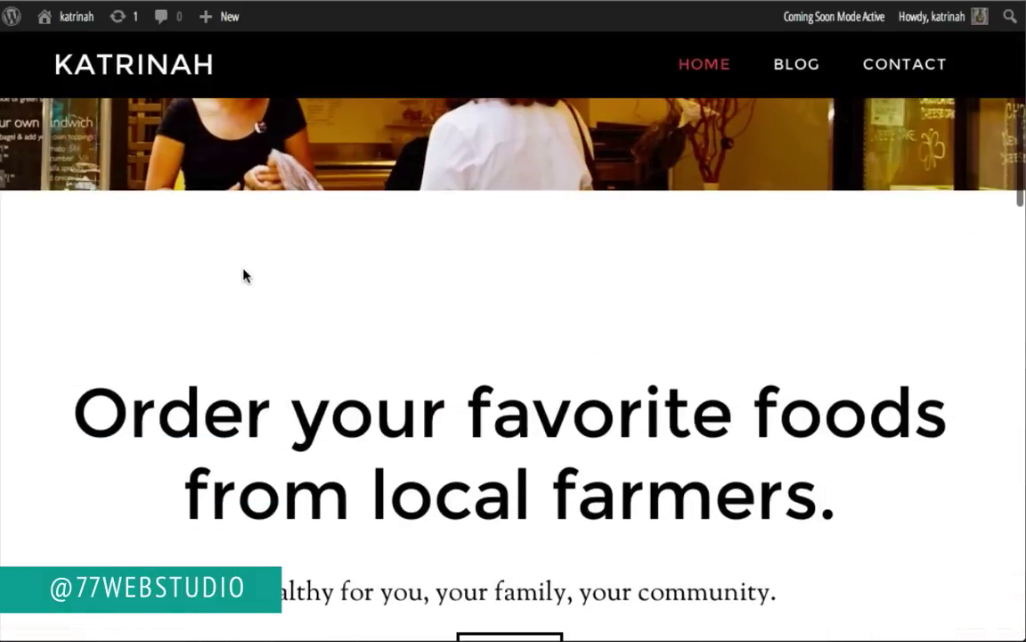
pyautogui.scroll(5, 245, 275)
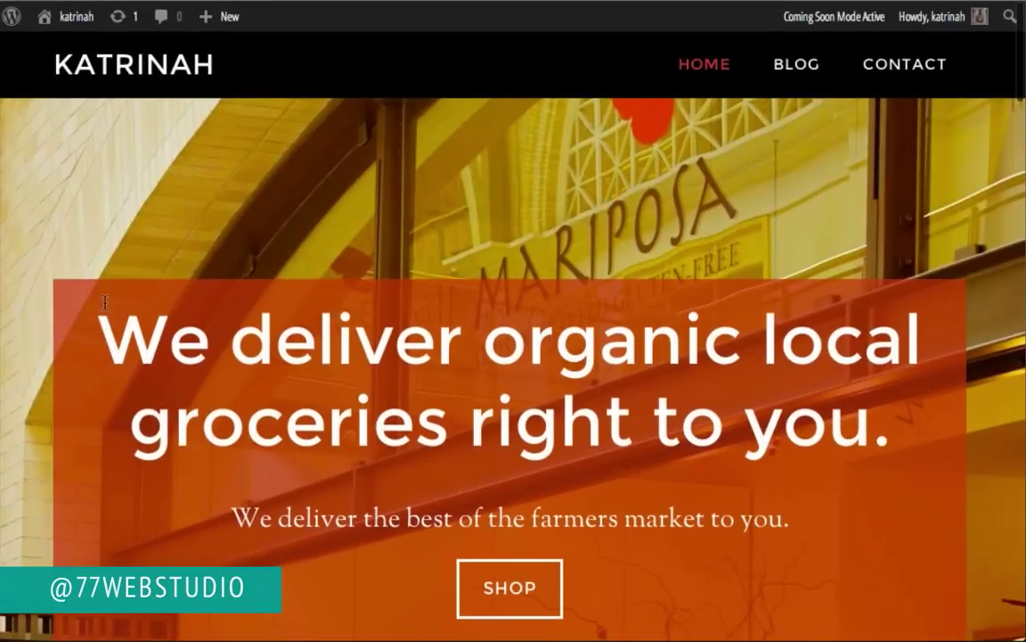
pyautogui.scroll(-5, 96, 294)
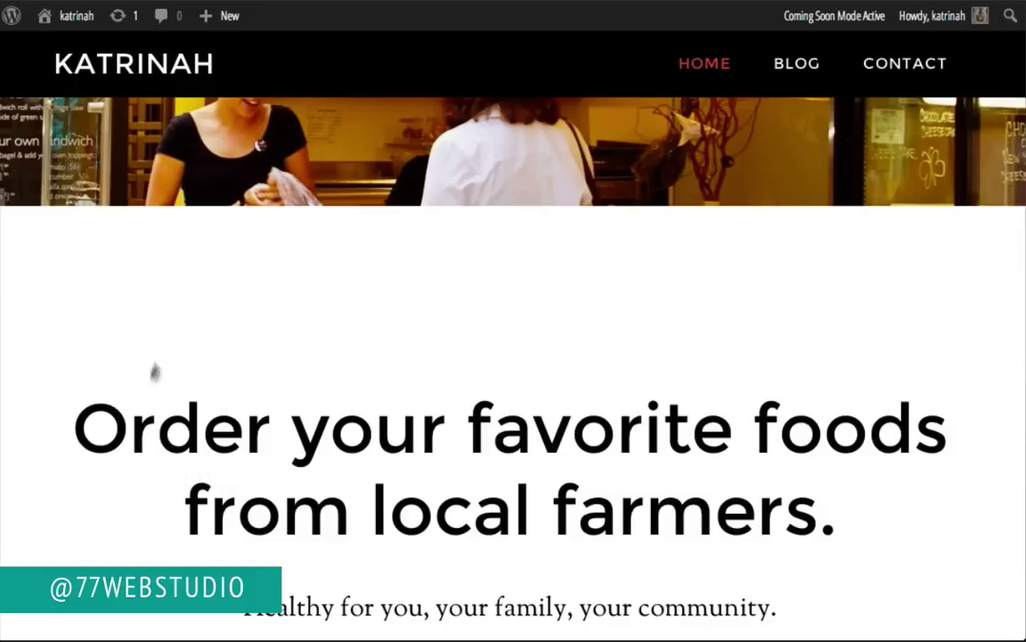
pyautogui.rightClick(187, 286)
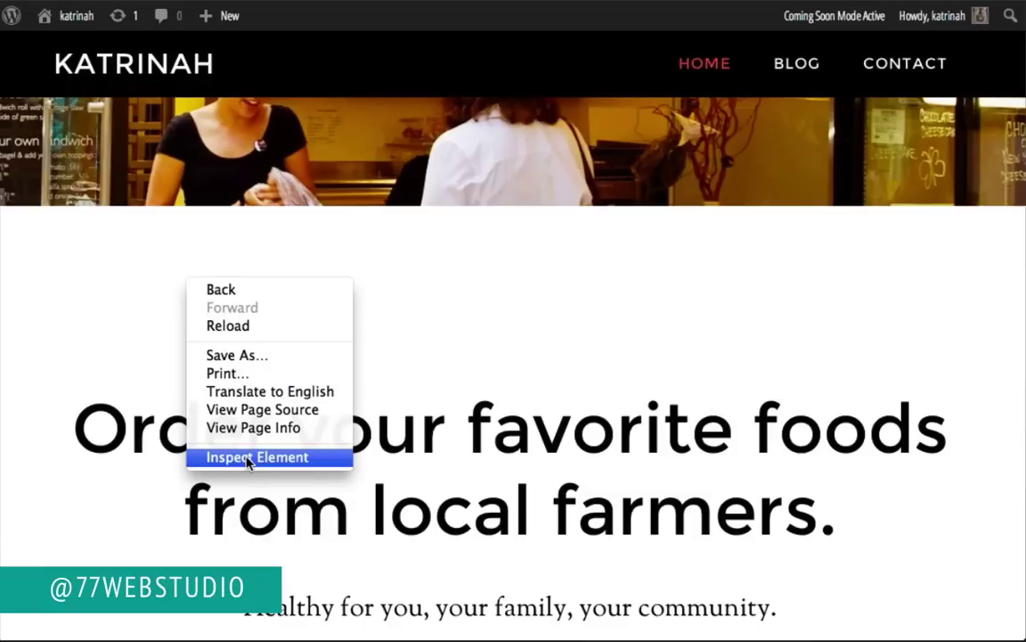
pyautogui.click(250, 457)
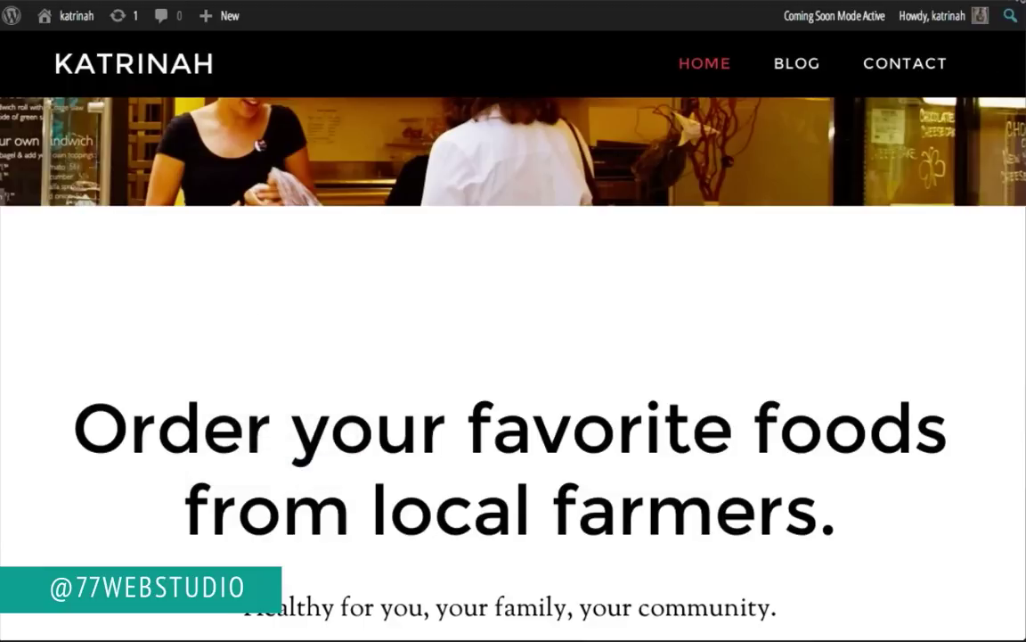
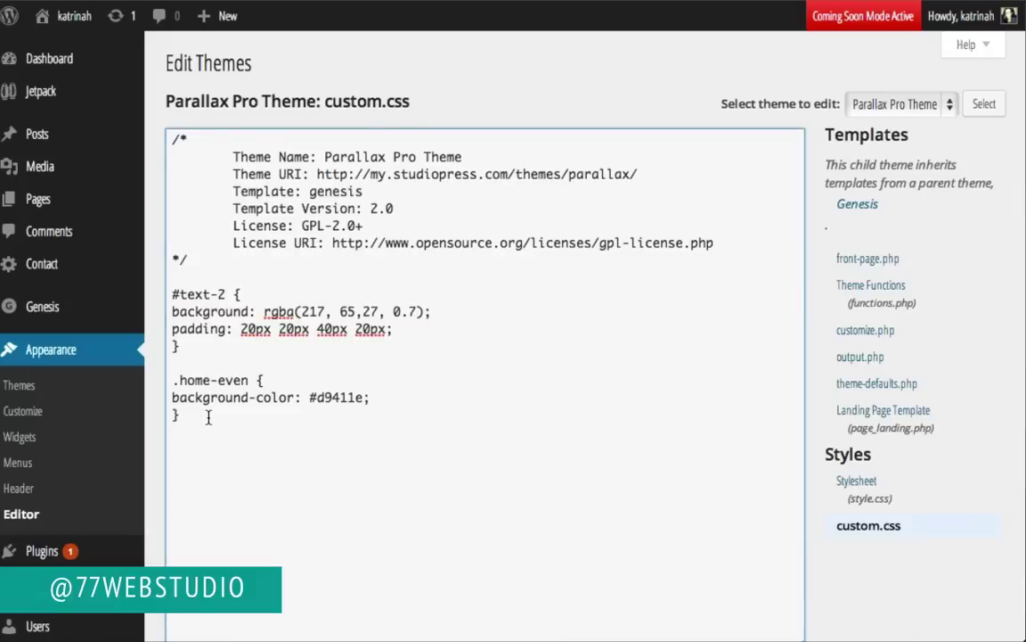
# Step: Add a .home-even h4 rule with color #ffffff, font-size 64px and text-transform uppercase
pyautogui.press('Return')
pyautogui.press('Return')
pyautogui.write('.home-even h4')
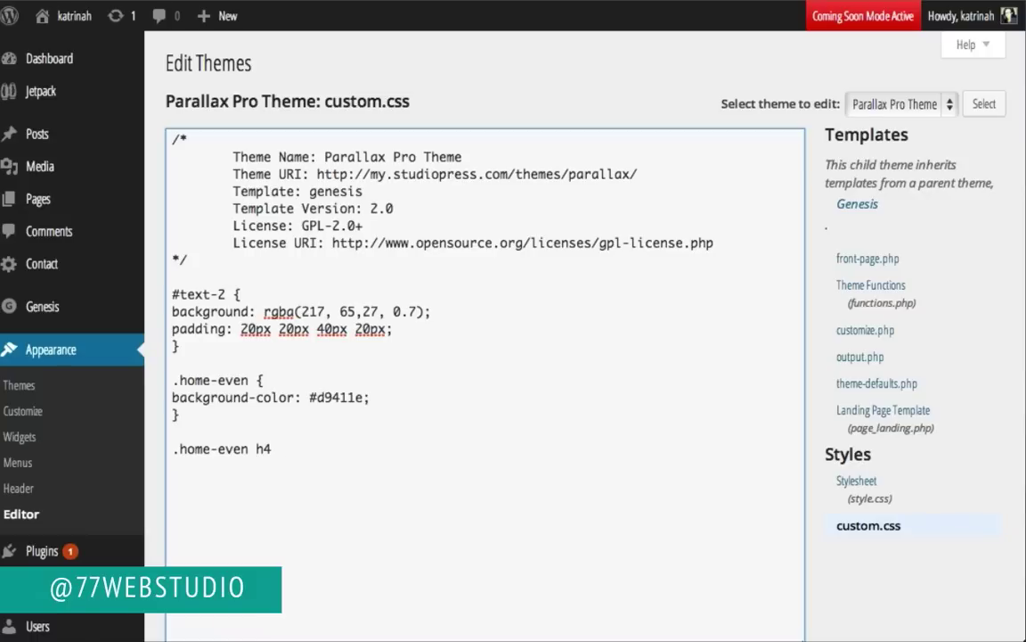
pyautogui.write('{')
pyautogui.press('Return')
pyautogui.write('color: #ffffff')
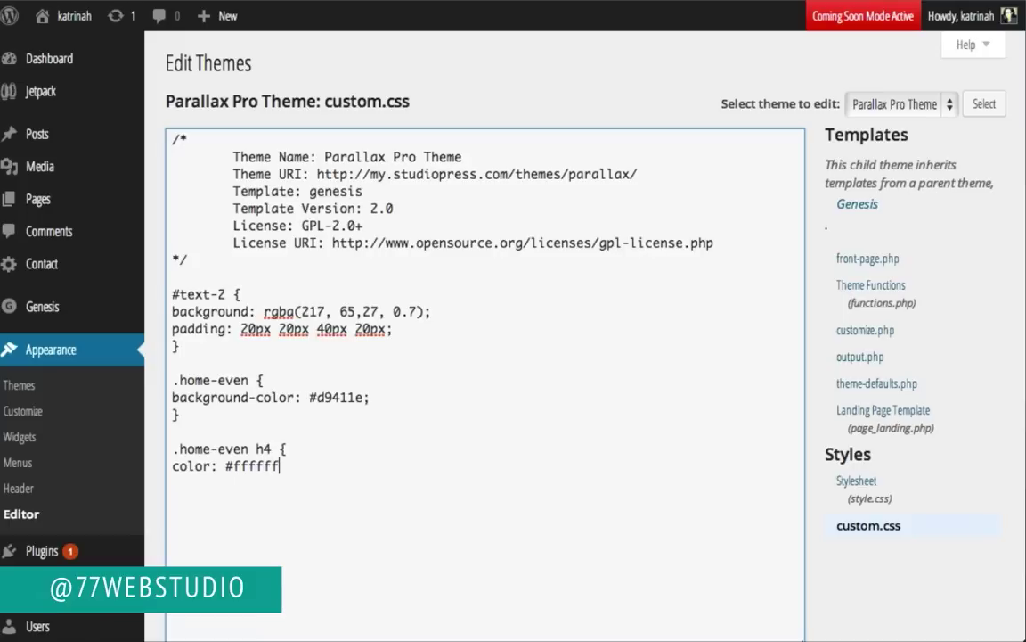
pyautogui.write('; ')
pyautogui.write('font-')
pyautogui.write('size')
pyautogui.write(': ')
pyautogui.write('6')
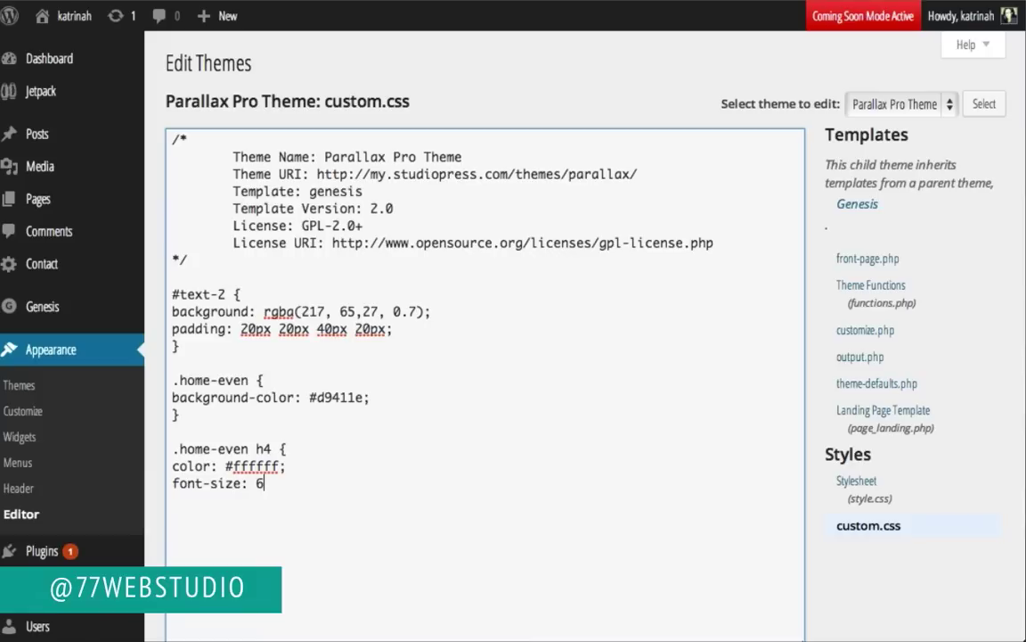
pyautogui.write('4px;')
pyautogui.press('Return')
pyautogui.write('text-tran')
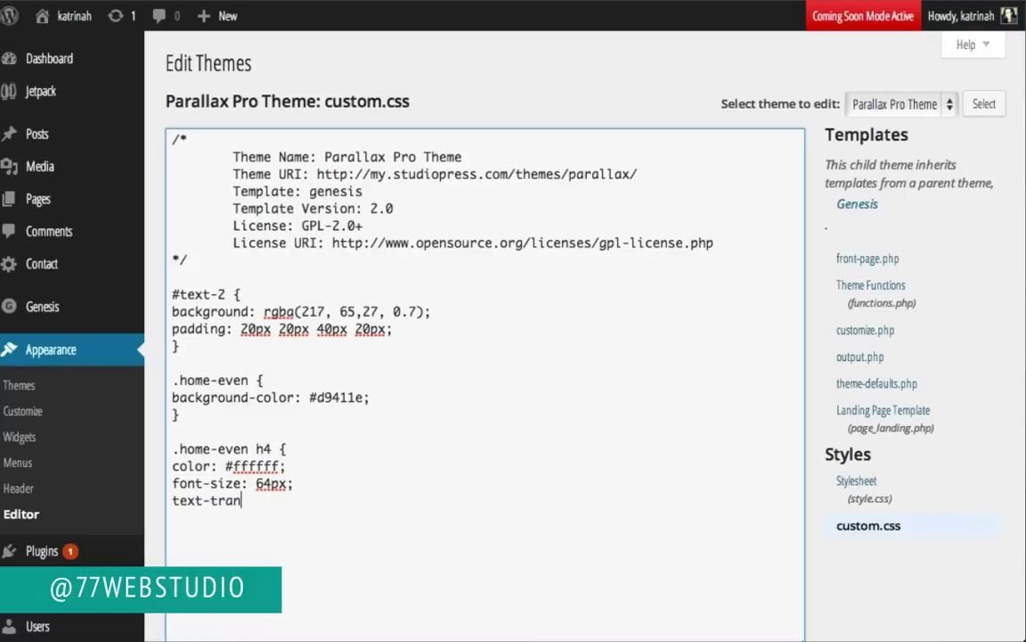
pyautogui.write('sform: uppercase;')
pyautogui.press('Return')
# Step: Close the .home-even h4 rule with letter-spacing: 1px and save custom.css
pyautogui.write('let')
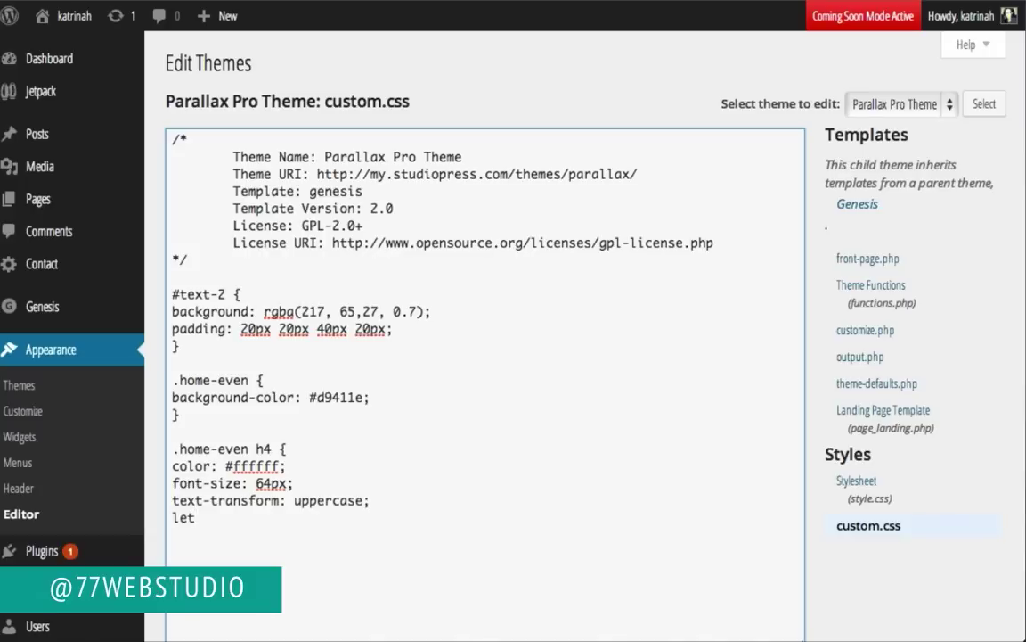
pyautogui.write('ter-spacing: 1p')
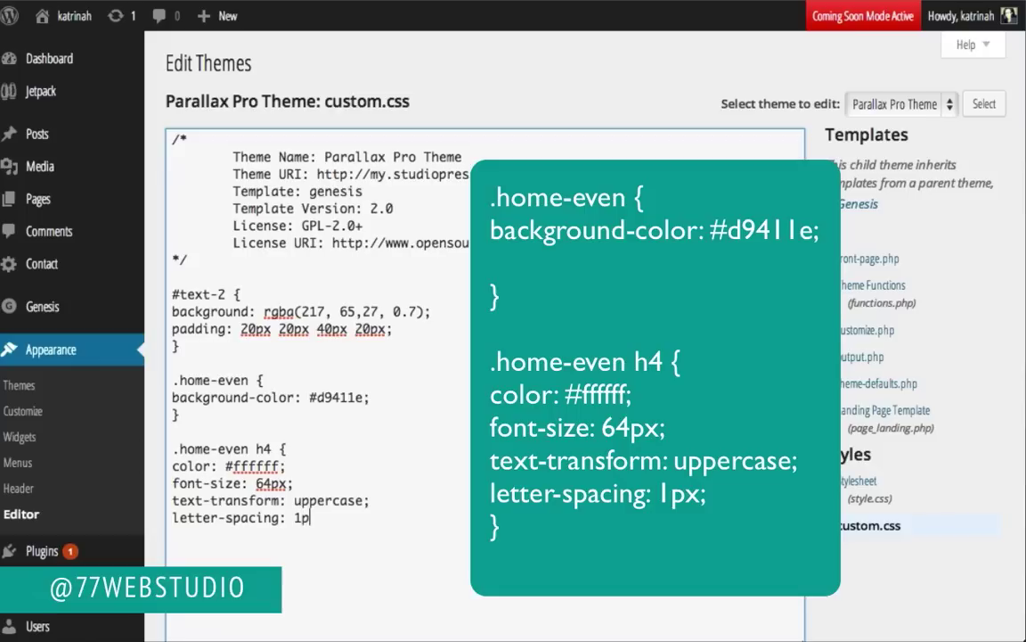
pyautogui.write('x; ')
pyautogui.write('}')
pyautogui.scroll(-3, 869, 554)
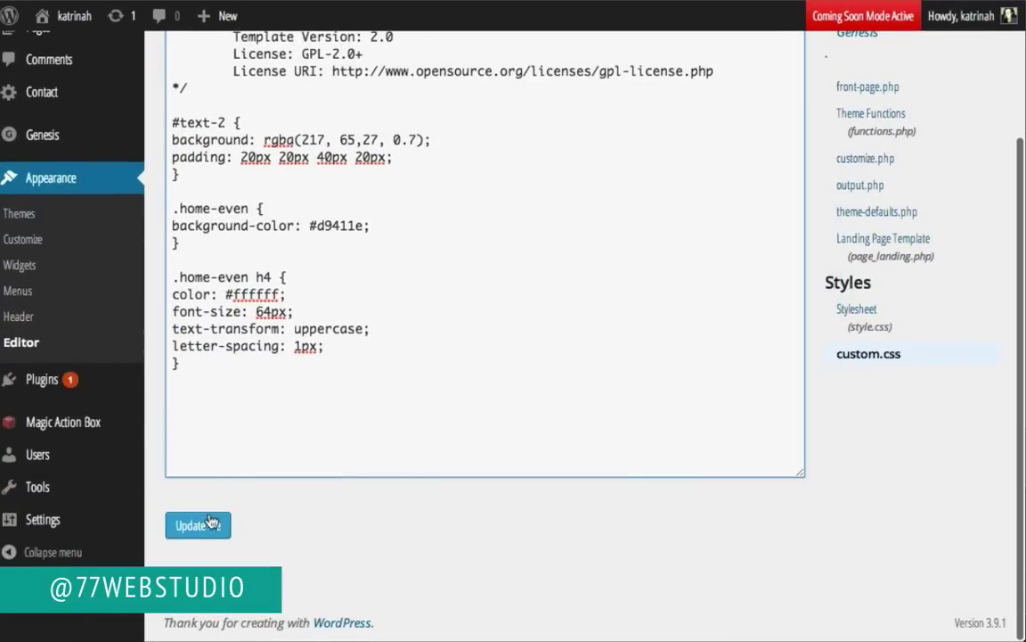
pyautogui.click(204, 525)
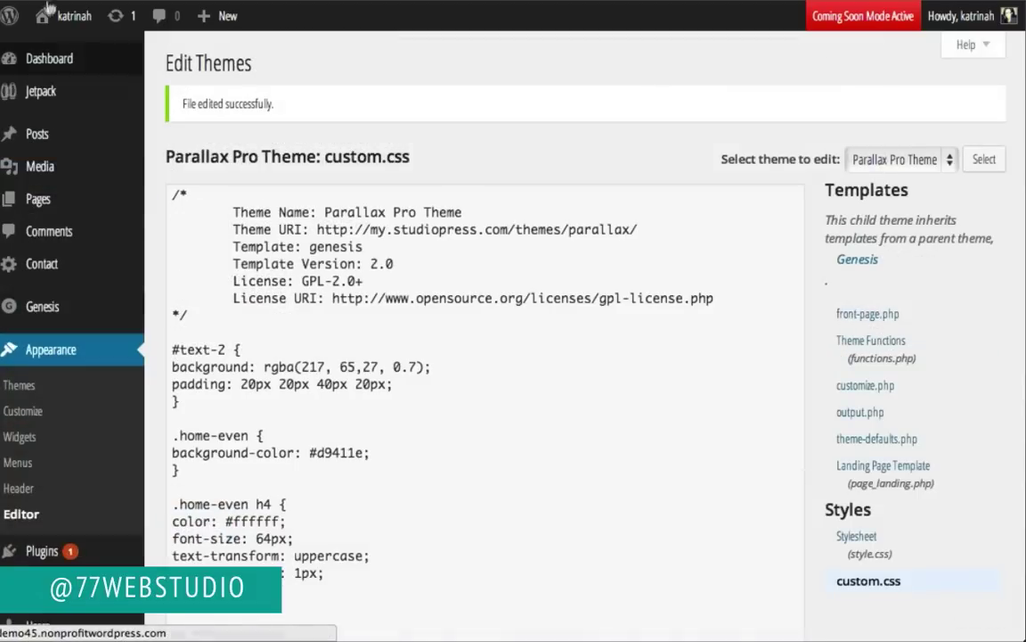
pyautogui.moveTo(72, 16)
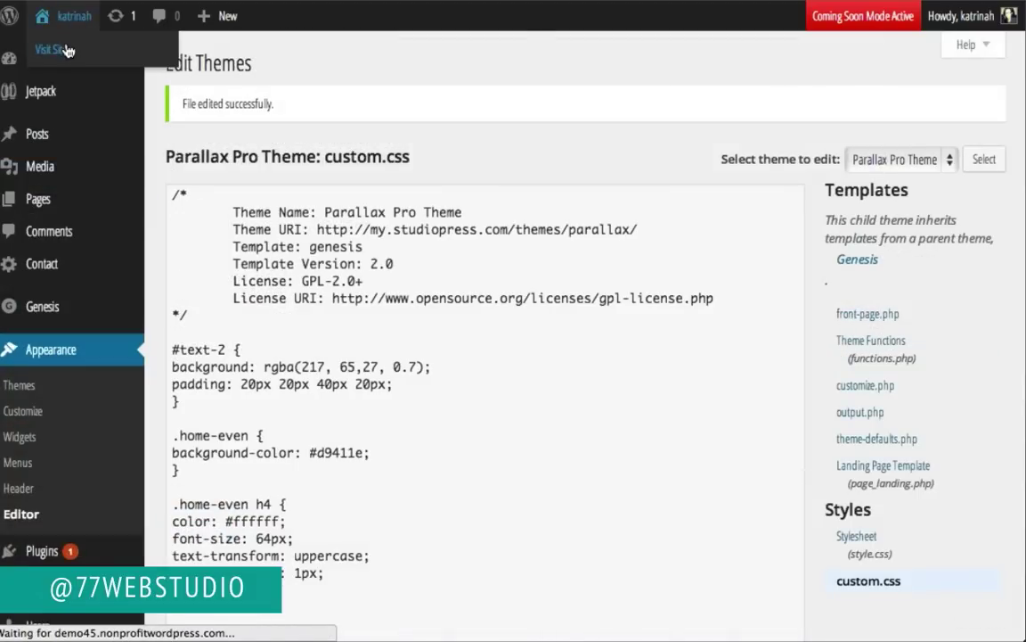
pyautogui.click(67, 50)
pyautogui.scroll(-5, 48, 341)
pyautogui.scroll(-4, 47, 341)
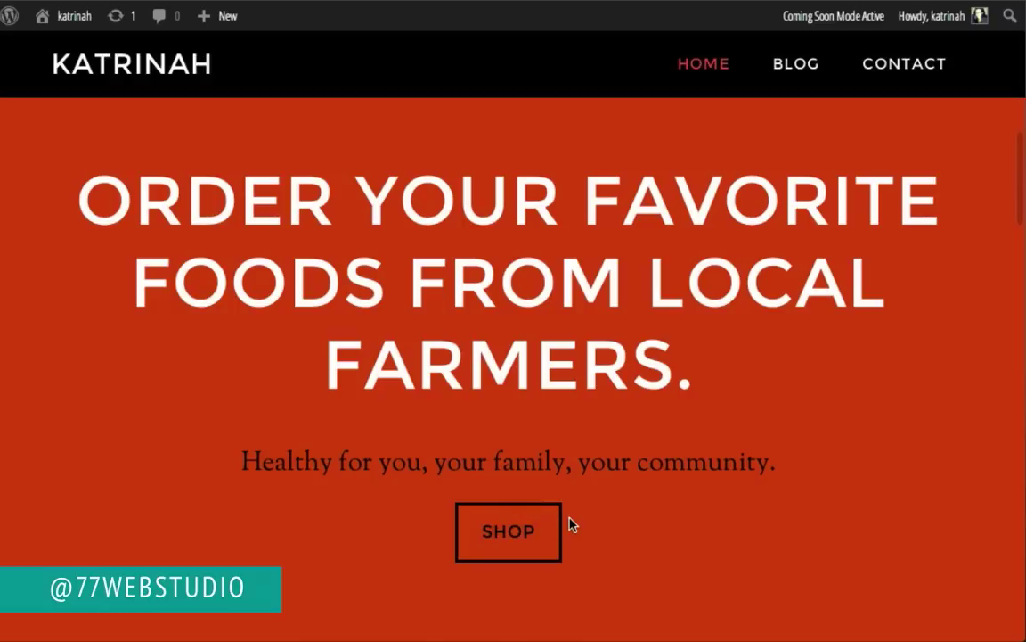
pyautogui.moveTo(70, 14)
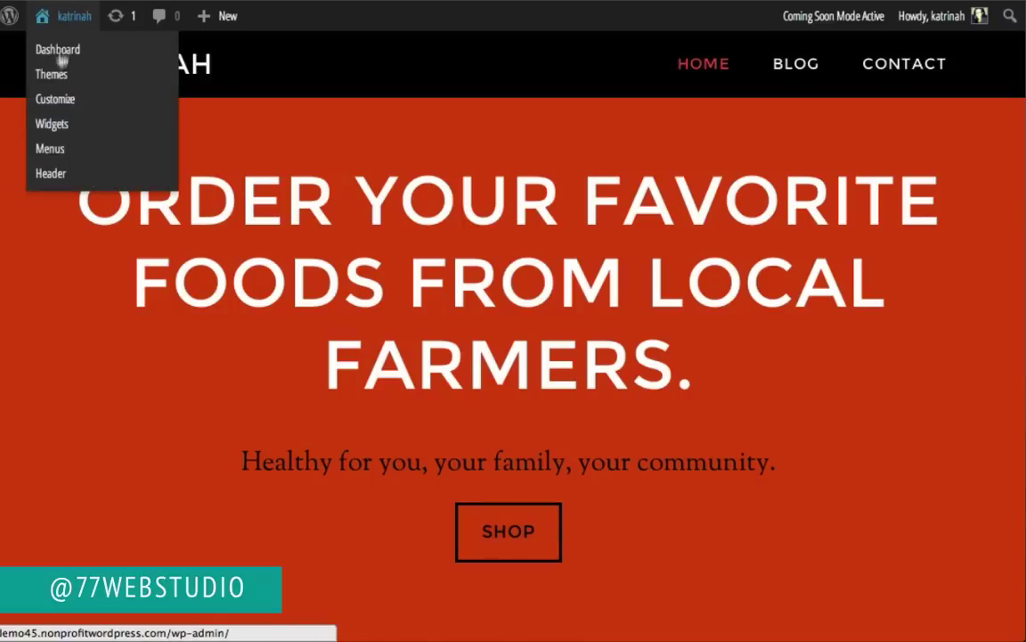
pyautogui.click(57, 51)
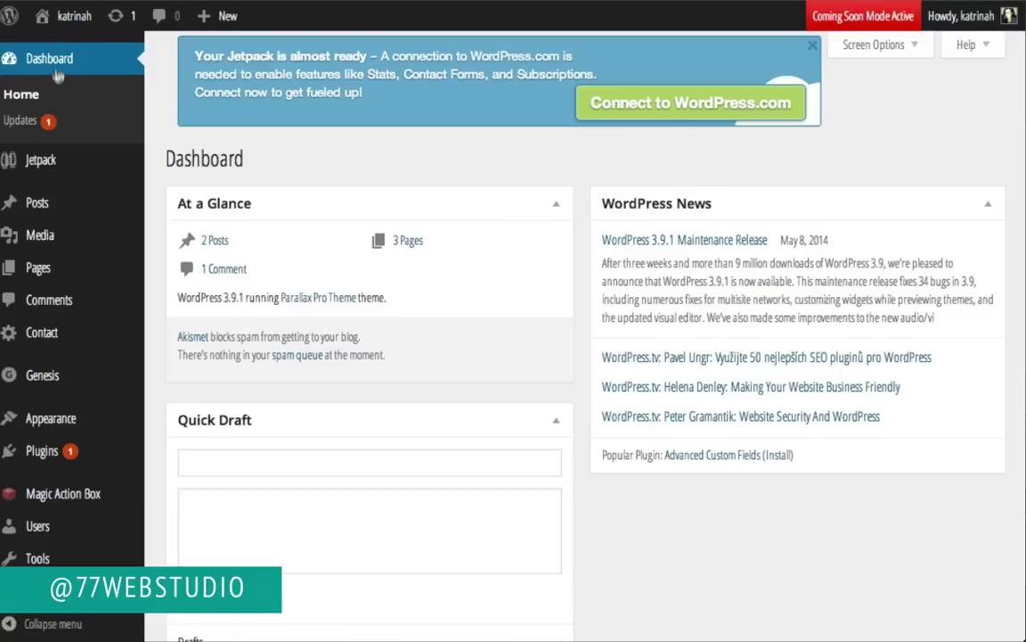
pyautogui.moveTo(45, 418)
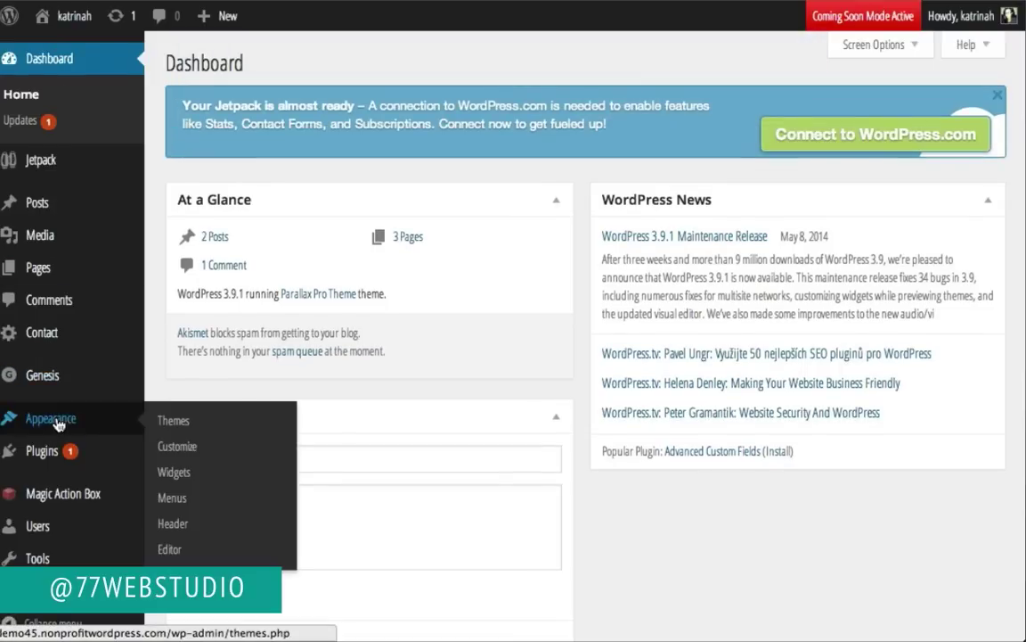
pyautogui.click(165, 550)
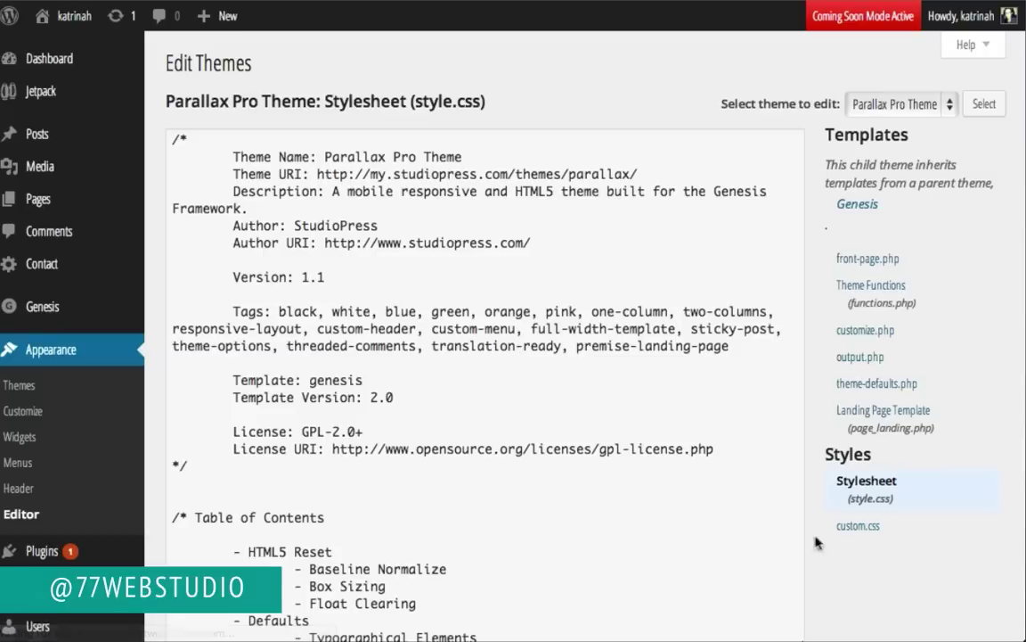
pyautogui.click(849, 528)
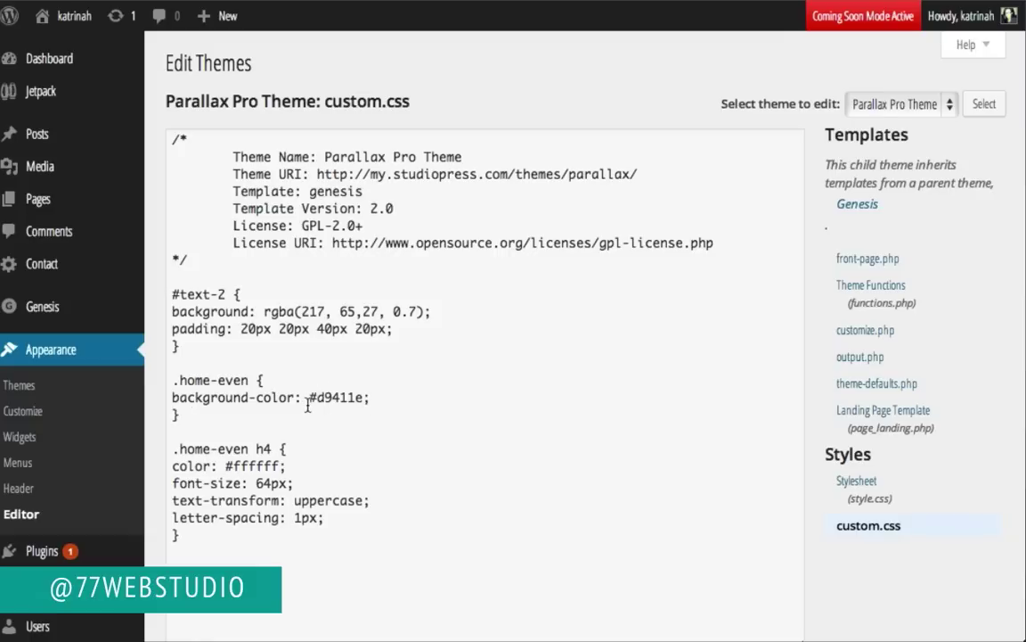
# Step: Add color: #ffffff; to the .home-even rule and save custom.css
pyautogui.click(370, 399)
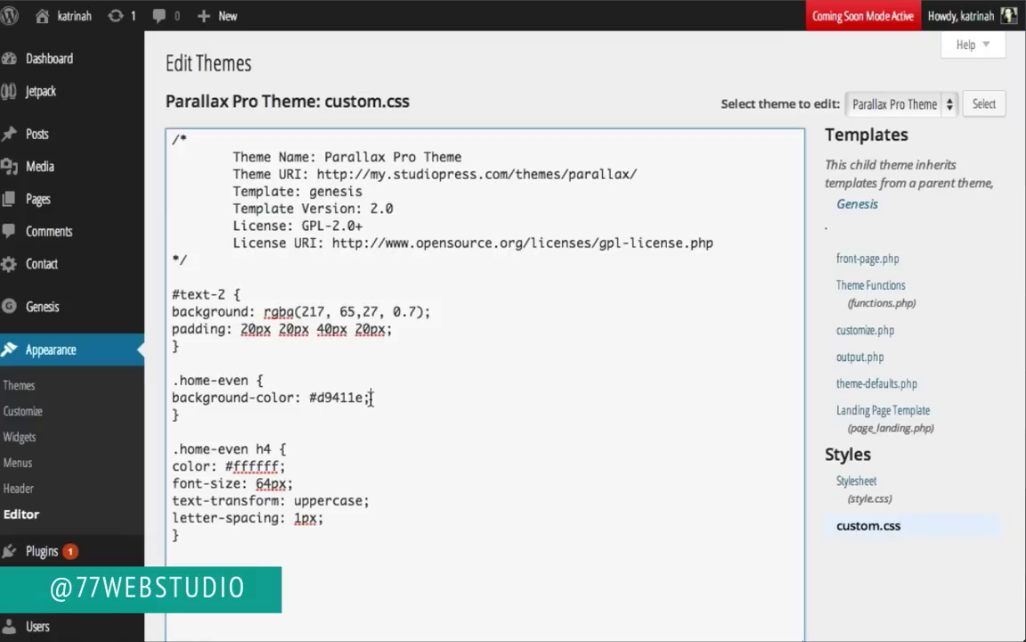
pyautogui.press('Return')
pyautogui.write('color')
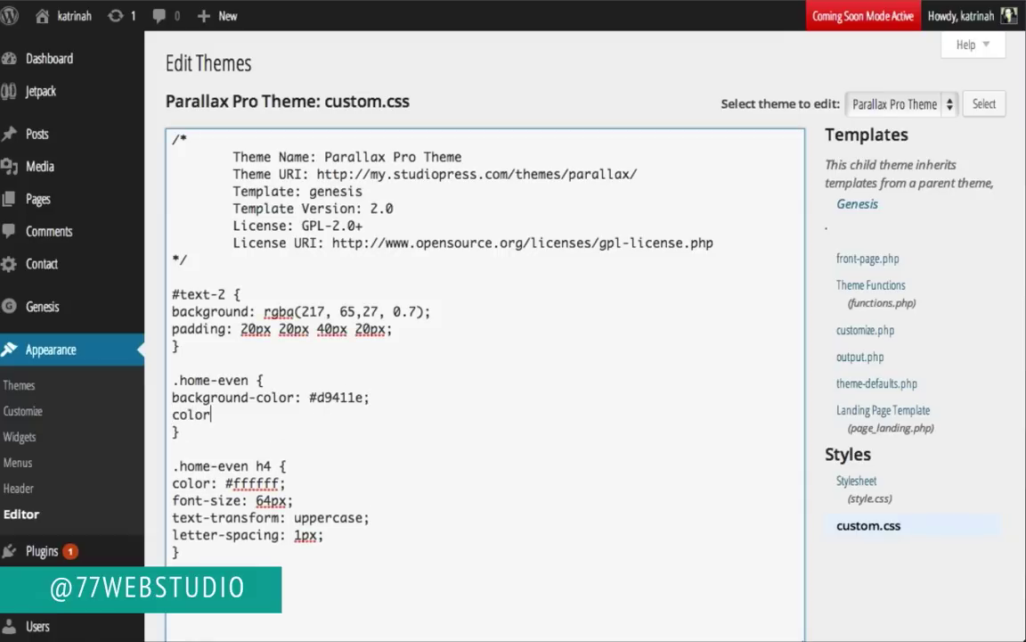
pyautogui.write(': #')
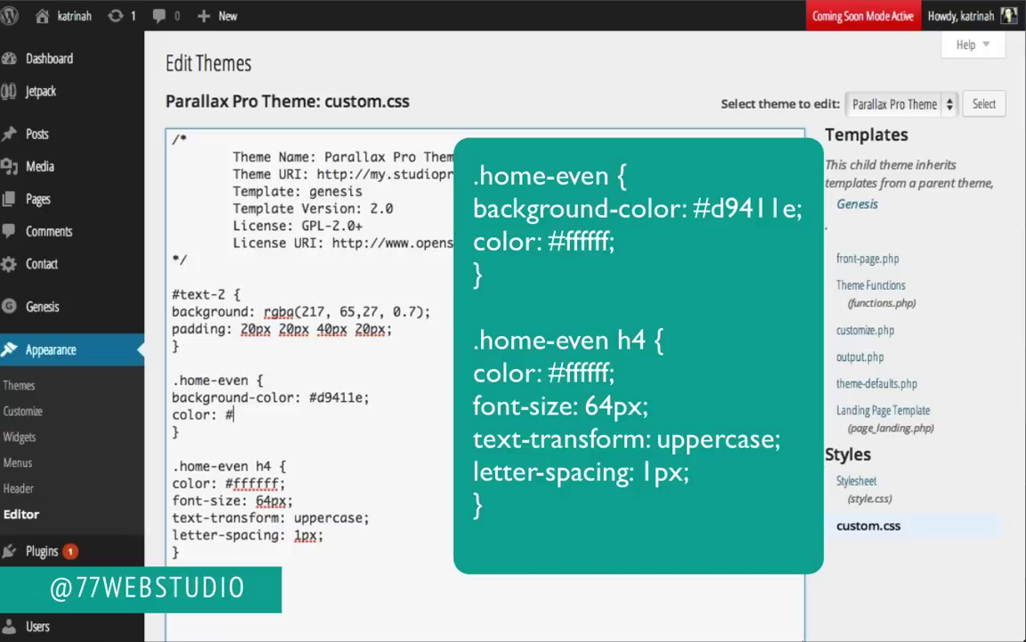
pyautogui.write('ffffff;')
pyautogui.scroll(-3, 486, 356)
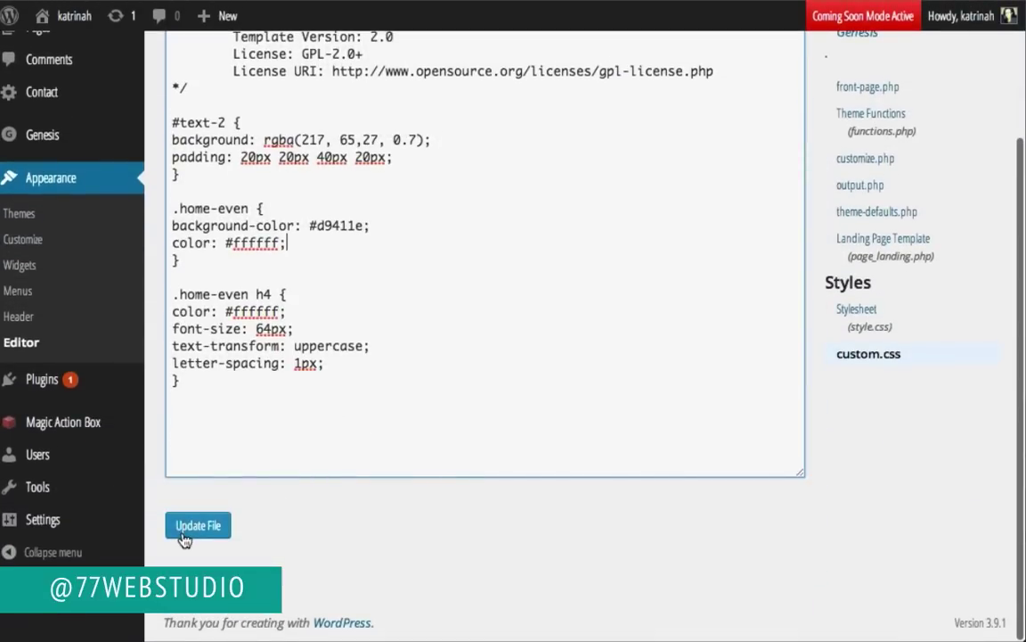
pyautogui.click(197, 529)
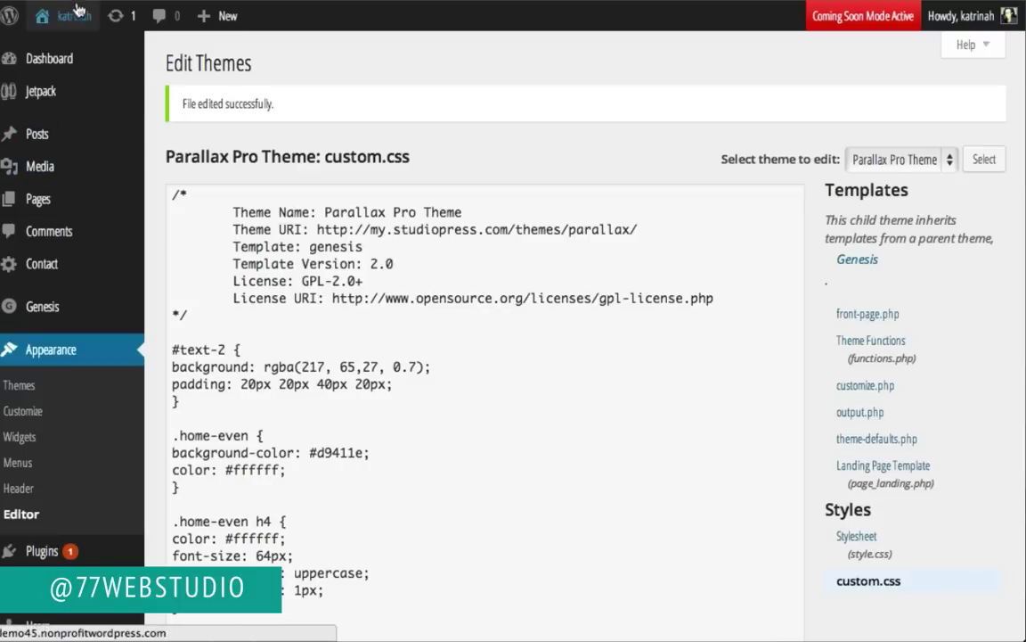
# Step: Visit the live homepage to see the white text on the orange section
pyautogui.moveTo(66, 18)
pyautogui.click(53, 50)
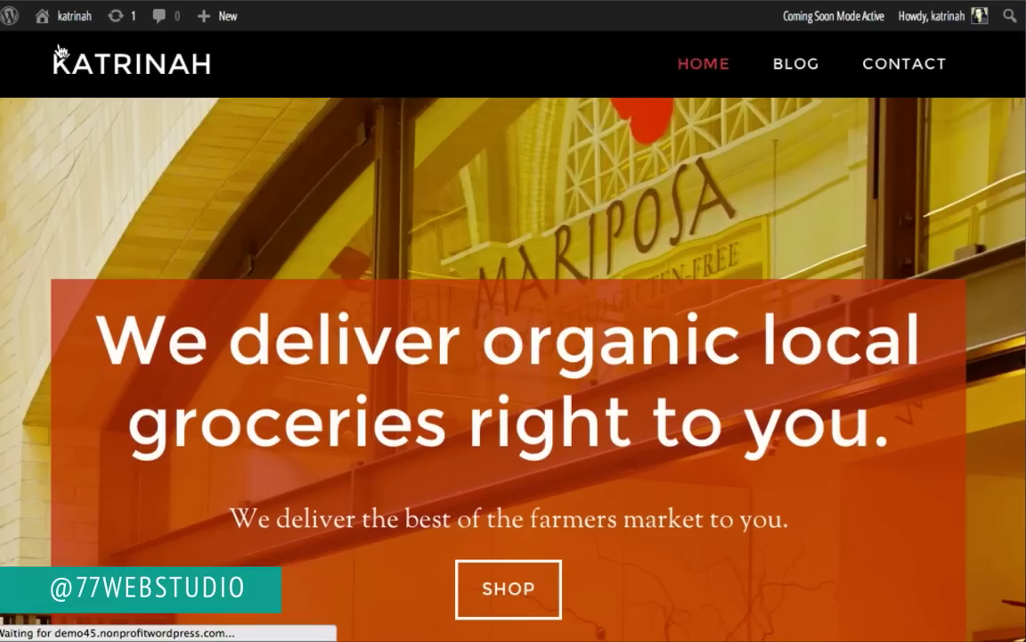
pyautogui.scroll(-5, 16, 424)
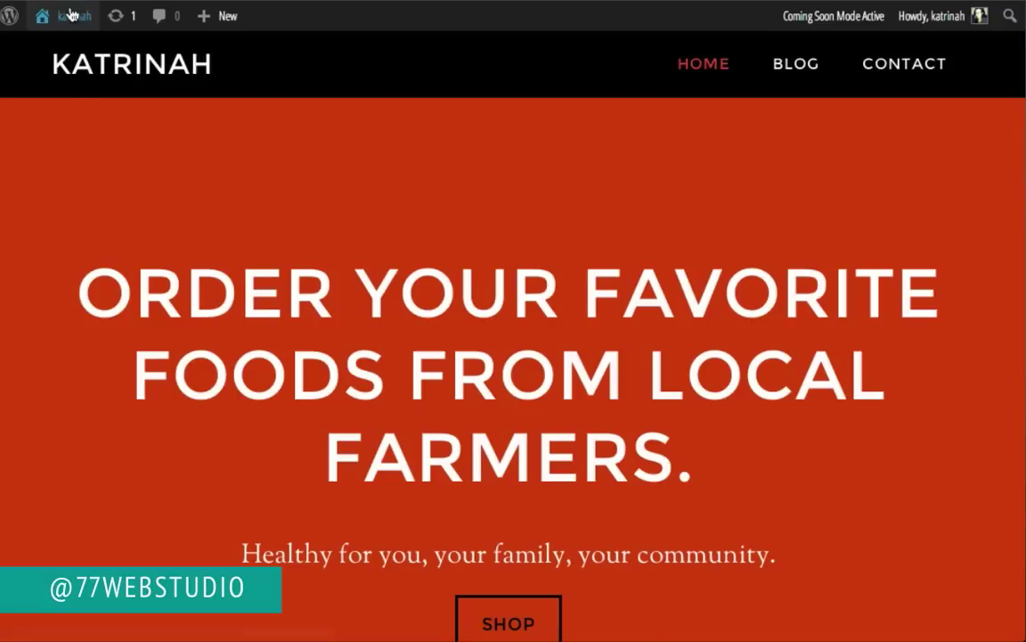
# Step: Change the Home Section 2 text widget title's "your favorite" to "organic" and save the widget
pyautogui.moveTo(69, 15)
pyautogui.click(52, 123)
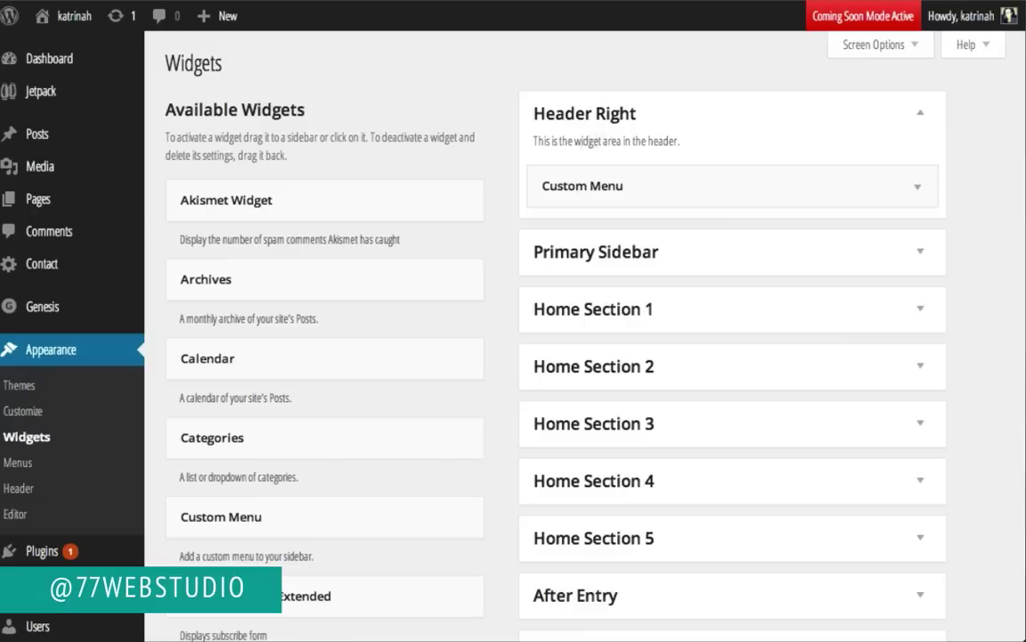
pyautogui.click(919, 371)
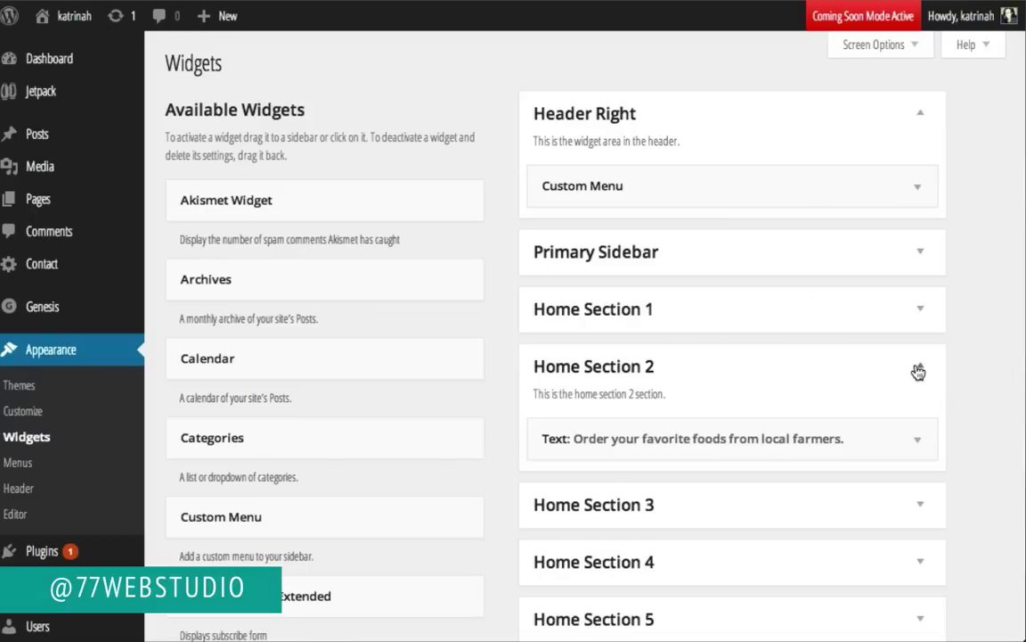
pyautogui.click(916, 441)
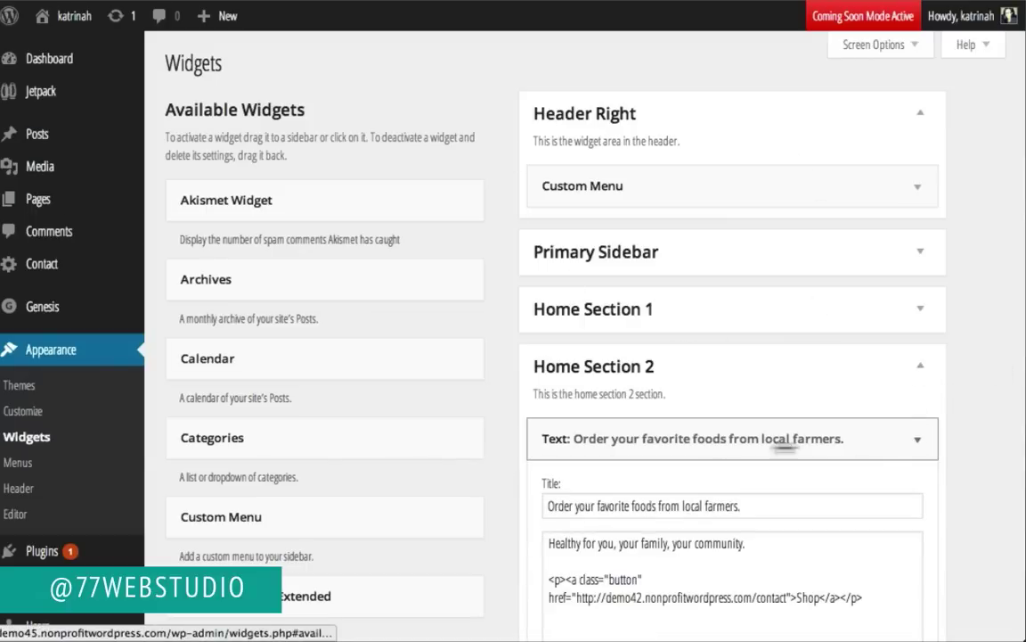
pyautogui.click(575, 505)
pyautogui.moveTo(575, 505); pyautogui.dragTo(631, 505)
pyautogui.write('organic')
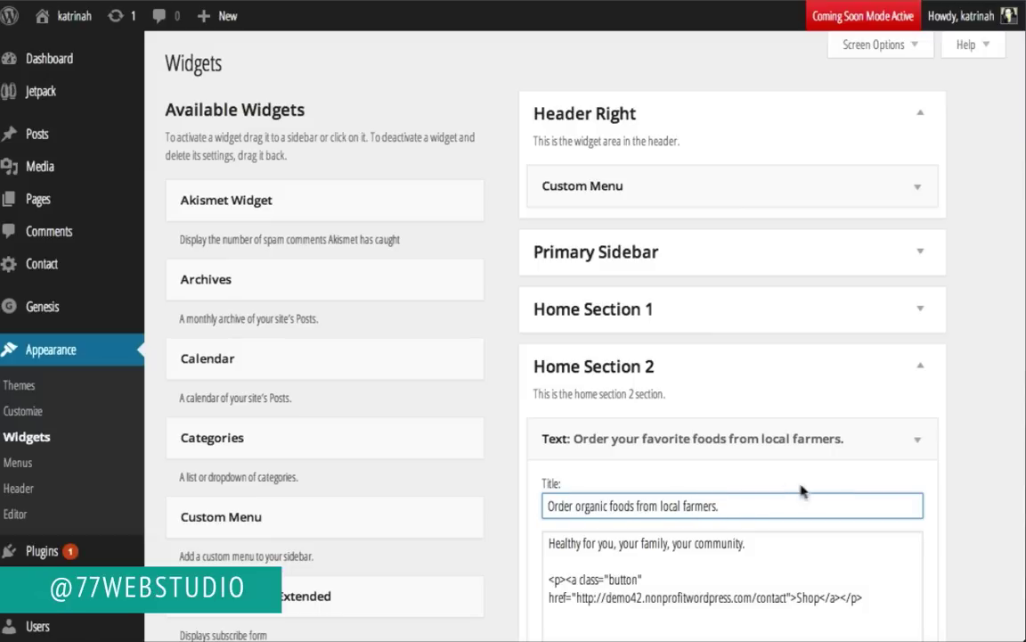
pyautogui.scroll(-1, 947, 482)
pyautogui.scroll(-5, 945, 482)
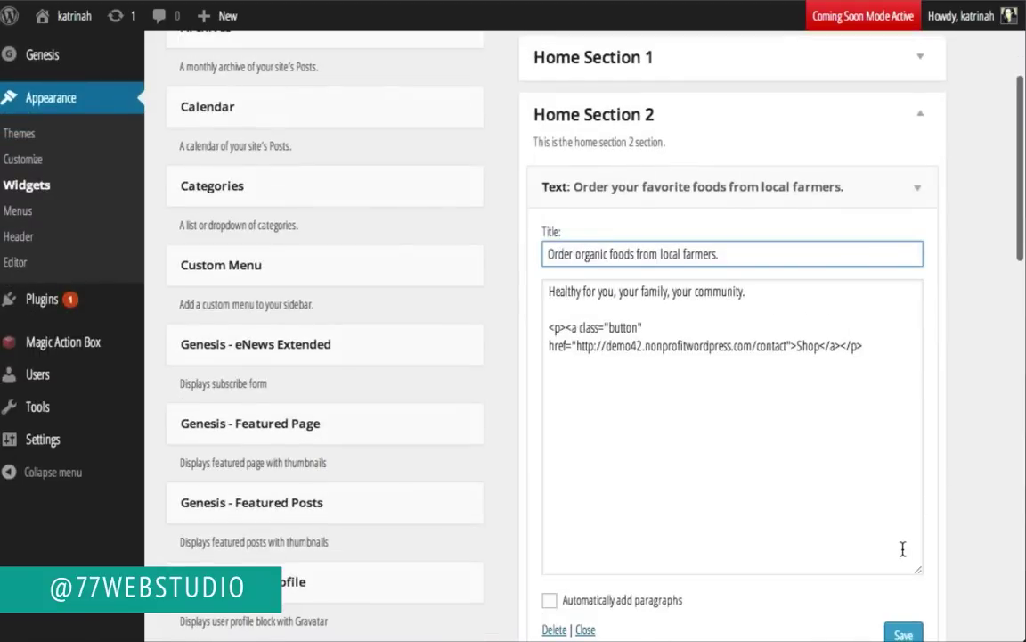
pyautogui.scroll(-1, 905, 549)
pyautogui.click(902, 597)
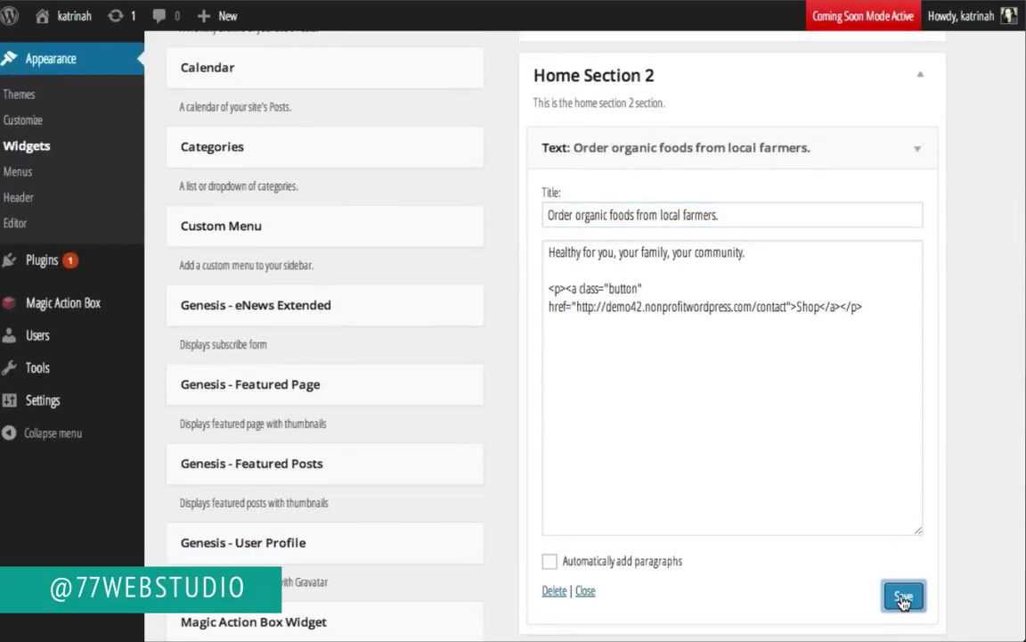
# Step: View the homepage to check the heading "Order organic foods from local farmers."
pyautogui.click(67, 52)
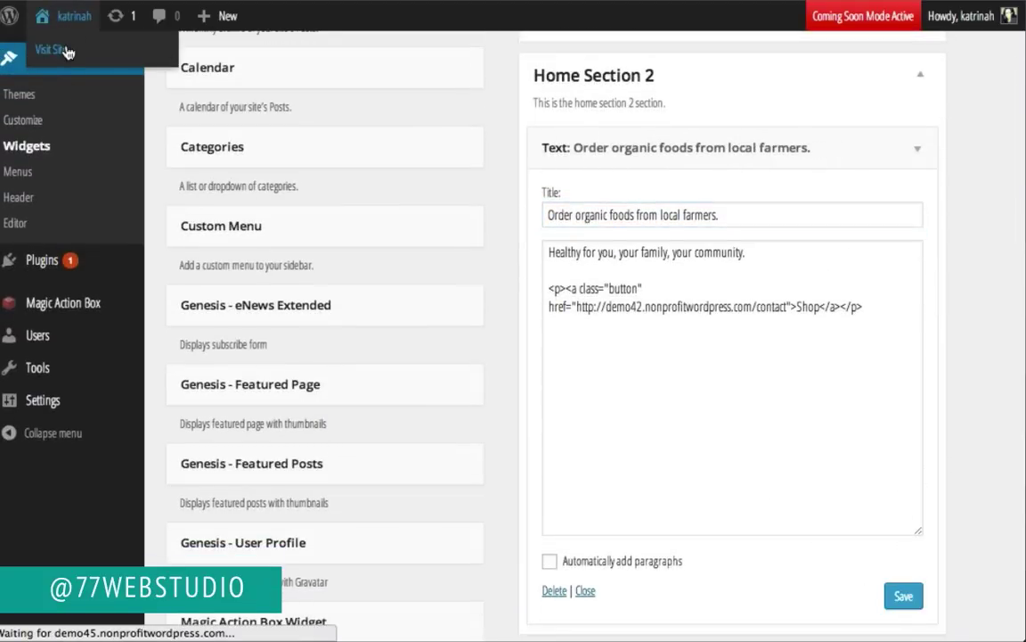
pyautogui.scroll(-7, 32, 299)
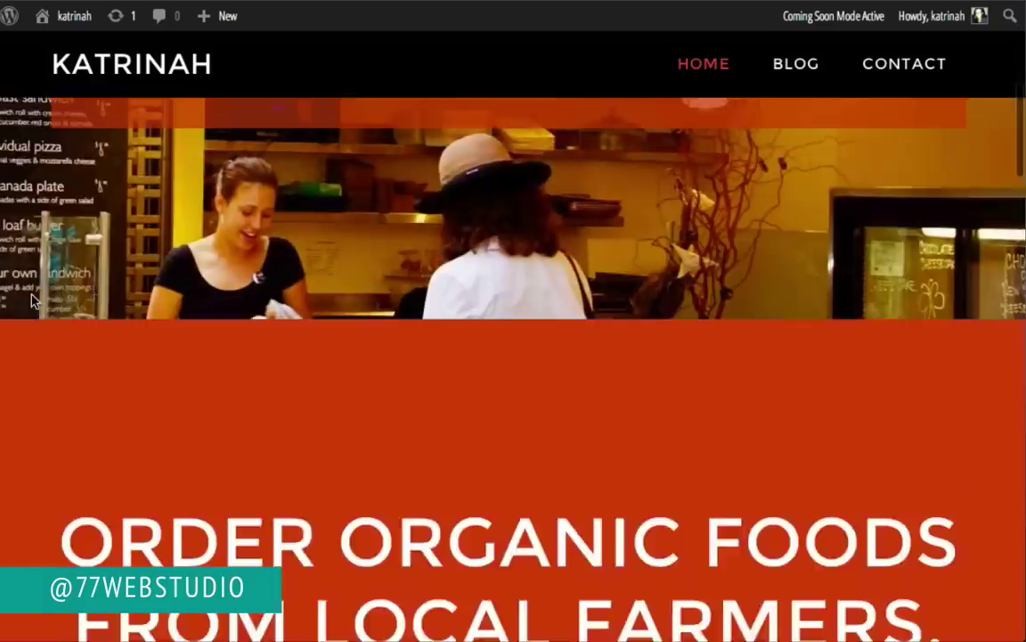
pyautogui.scroll(1, 32, 301)
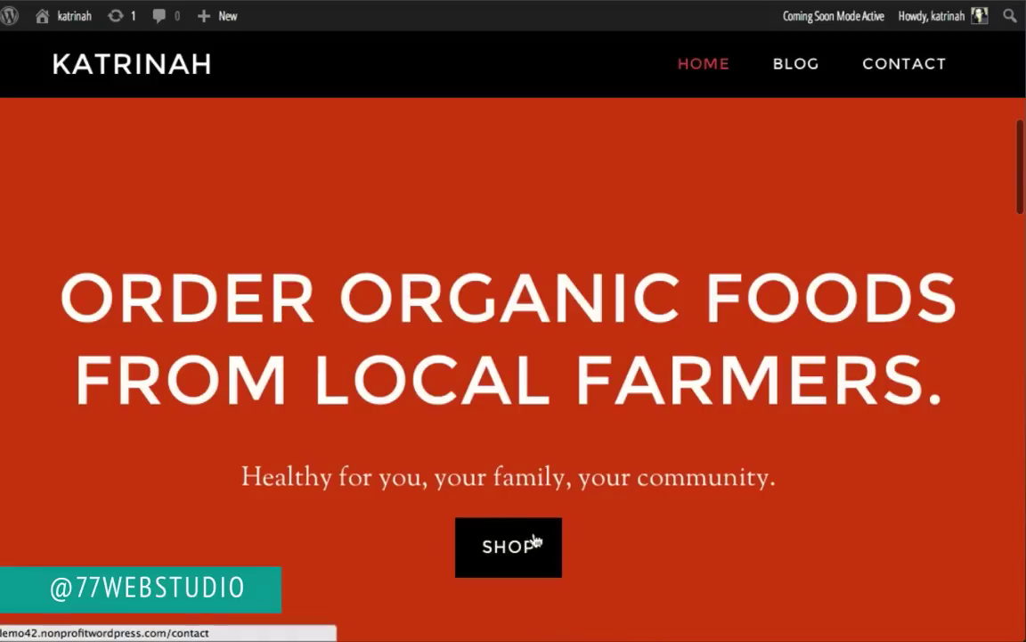
pyautogui.scroll(-3, 634, 531)
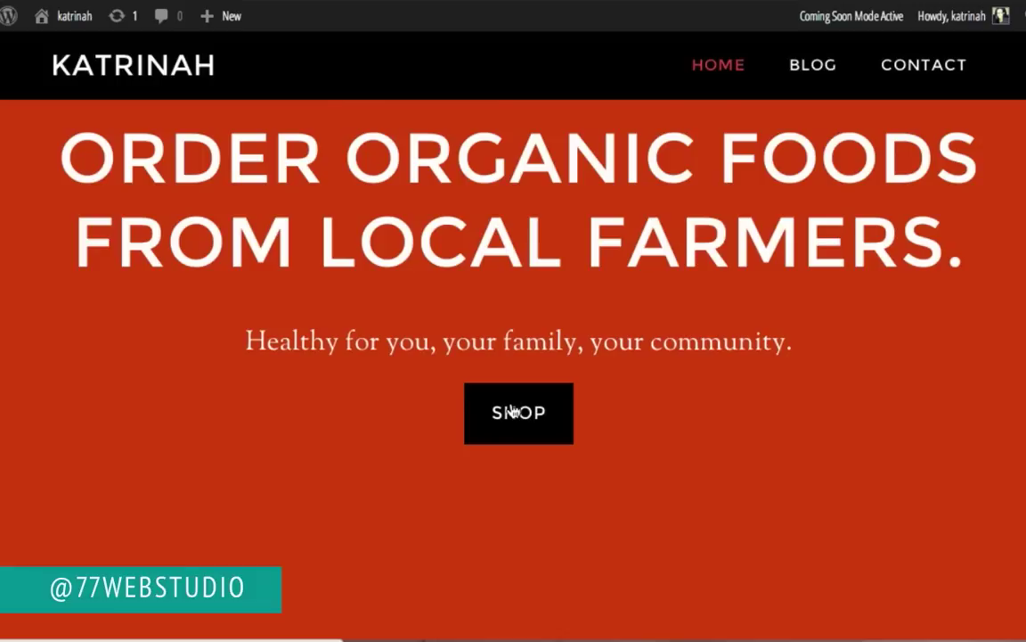
# Step: Inspect the SHOP button and select its .home-even a.button rule (3px solid #000 border, #000 text)
pyautogui.rightClick(512, 410)
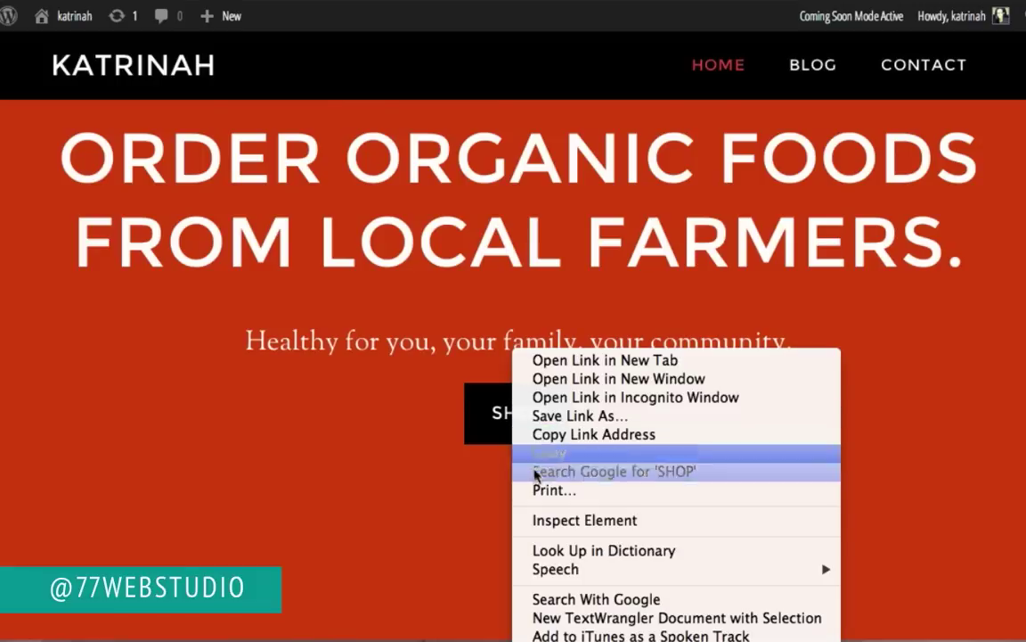
pyautogui.click(548, 526)
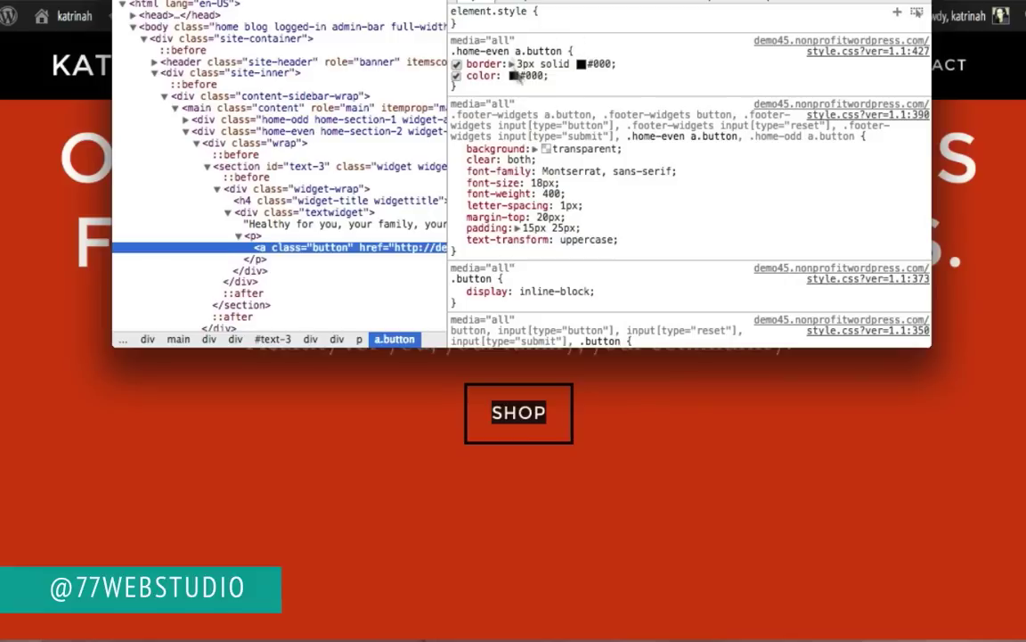
pyautogui.moveTo(458, 82); pyautogui.dragTo(452, 52)
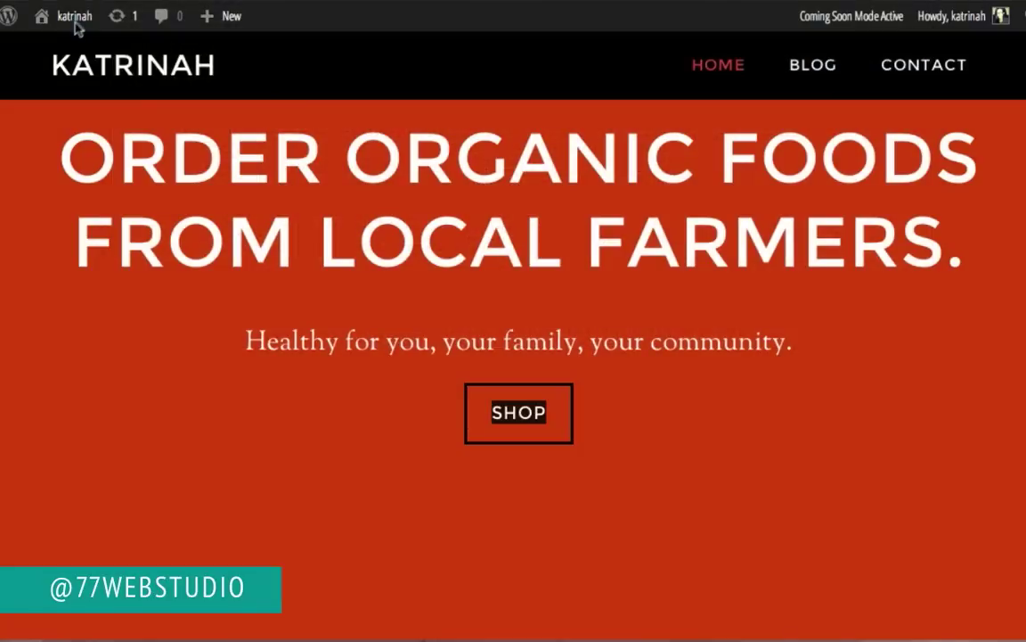
pyautogui.moveTo(68, 23)
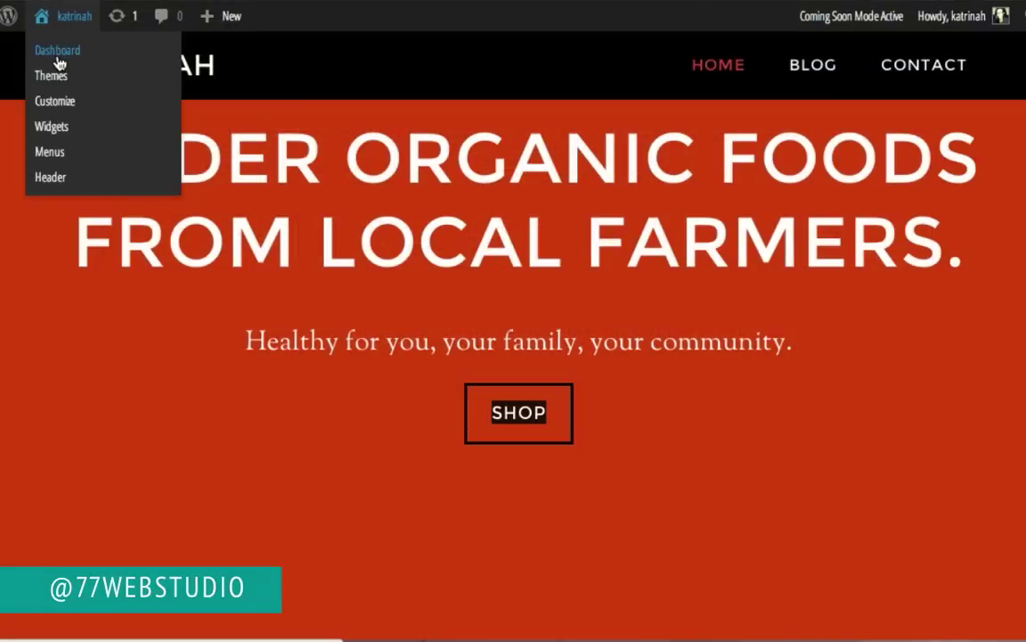
# Step: Add the .home-even a.button rule to custom.css with #000 changed to #ffffff, and save
pyautogui.click(58, 57)
pyautogui.moveTo(69, 426)
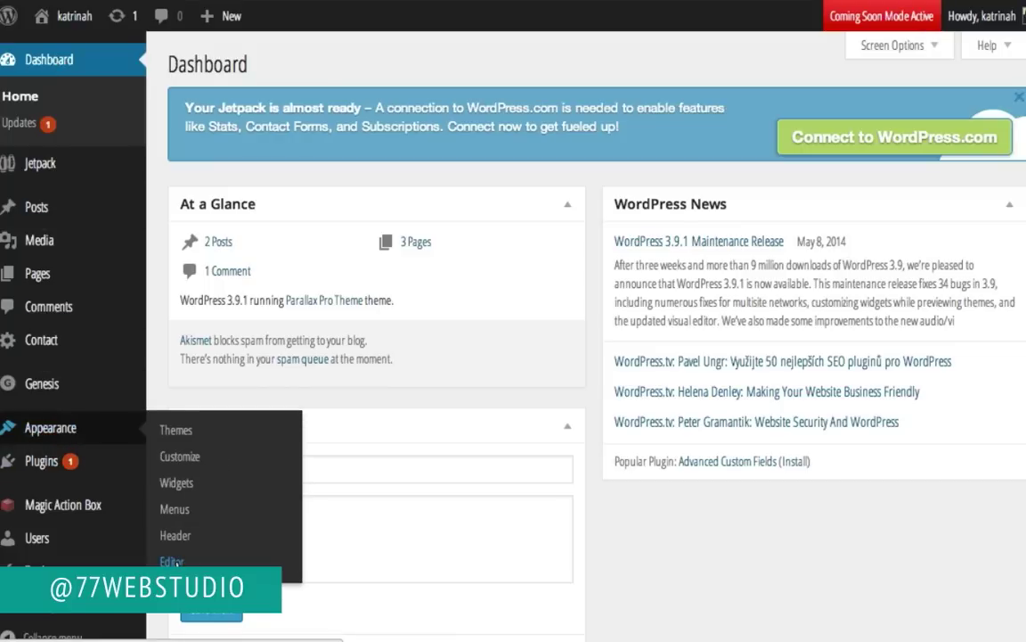
pyautogui.click(173, 561)
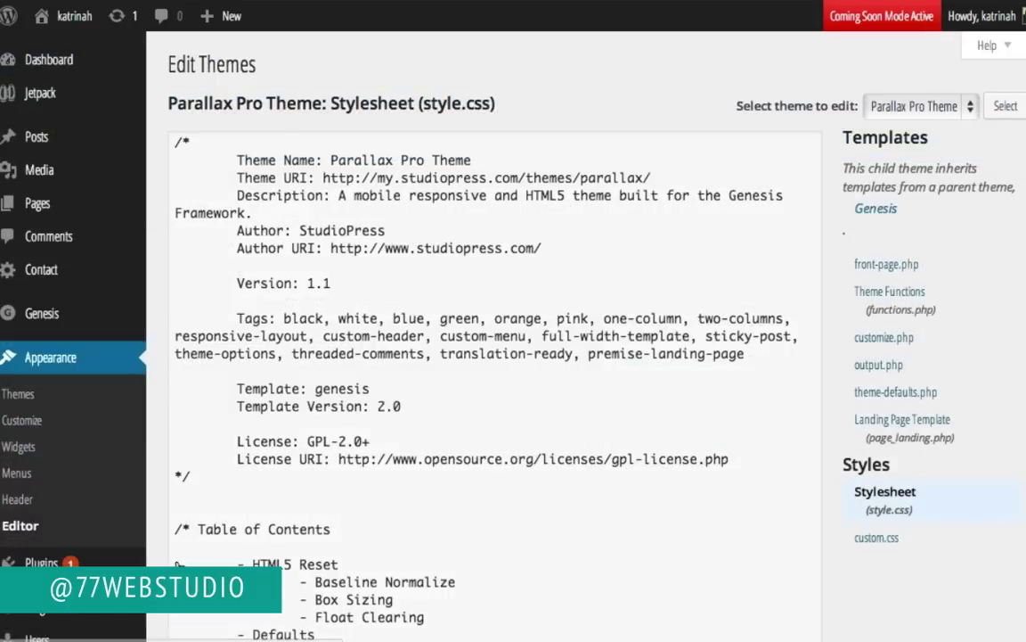
pyautogui.click(865, 540)
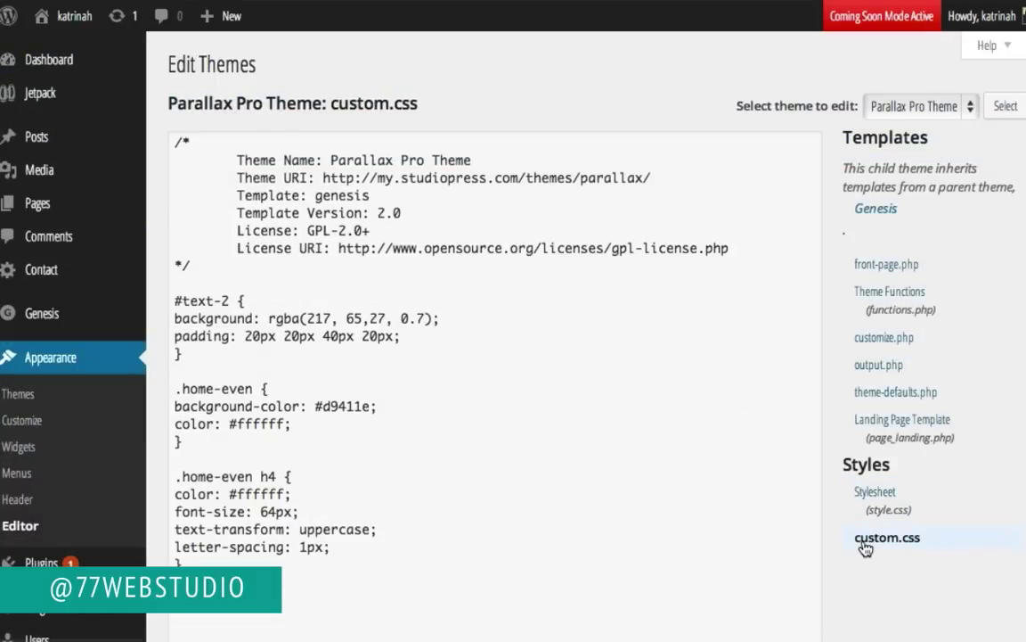
pyautogui.click(232, 565)
pyautogui.scroll(-3, 258, 499)
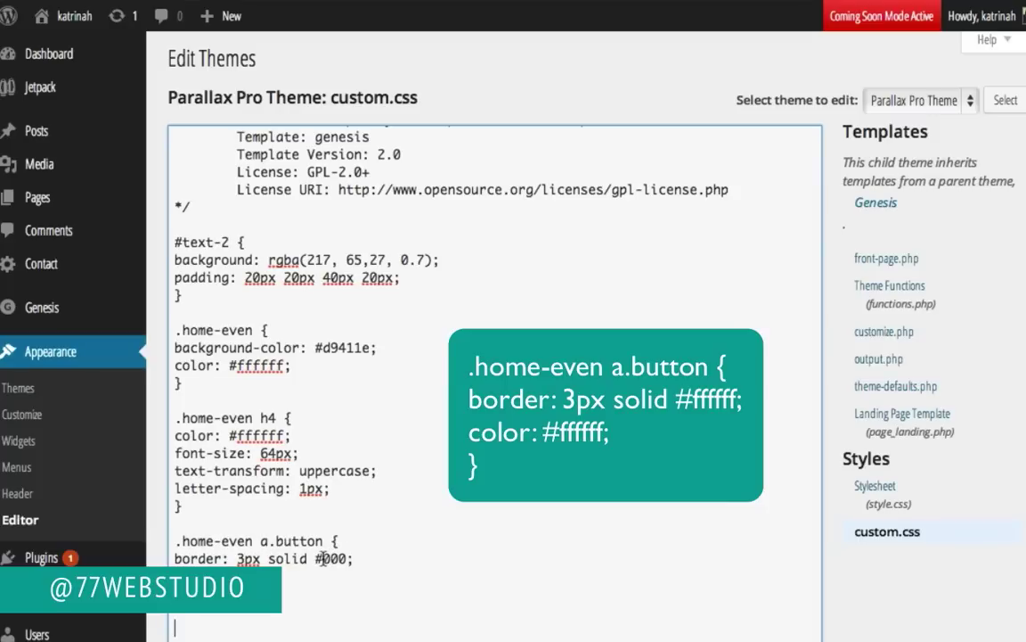
pyautogui.moveTo(321, 557); pyautogui.dragTo(348, 558)
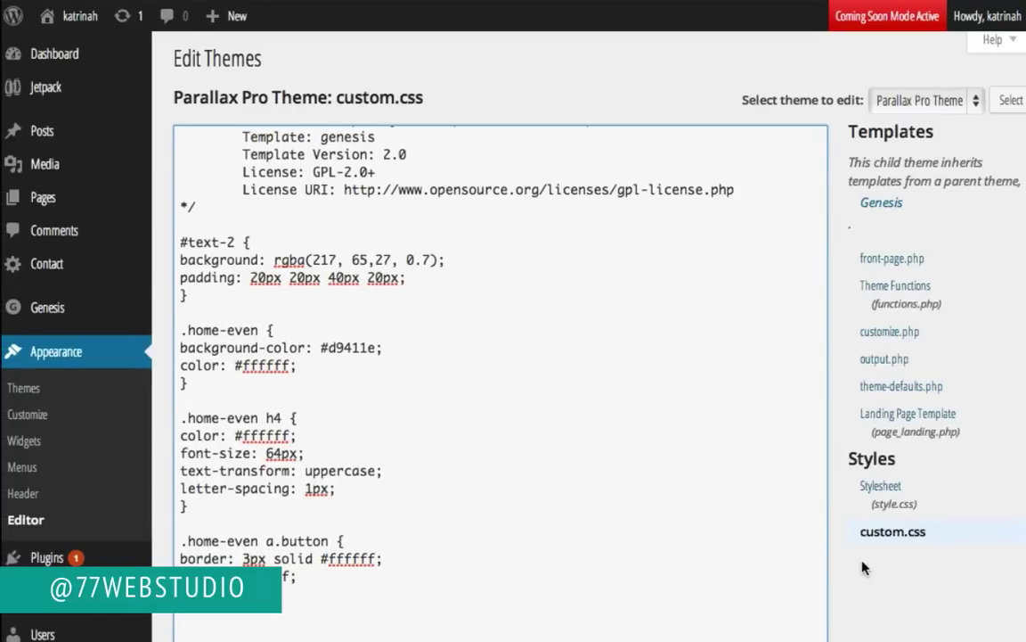
pyautogui.scroll(-3, 862, 567)
pyautogui.click(217, 537)
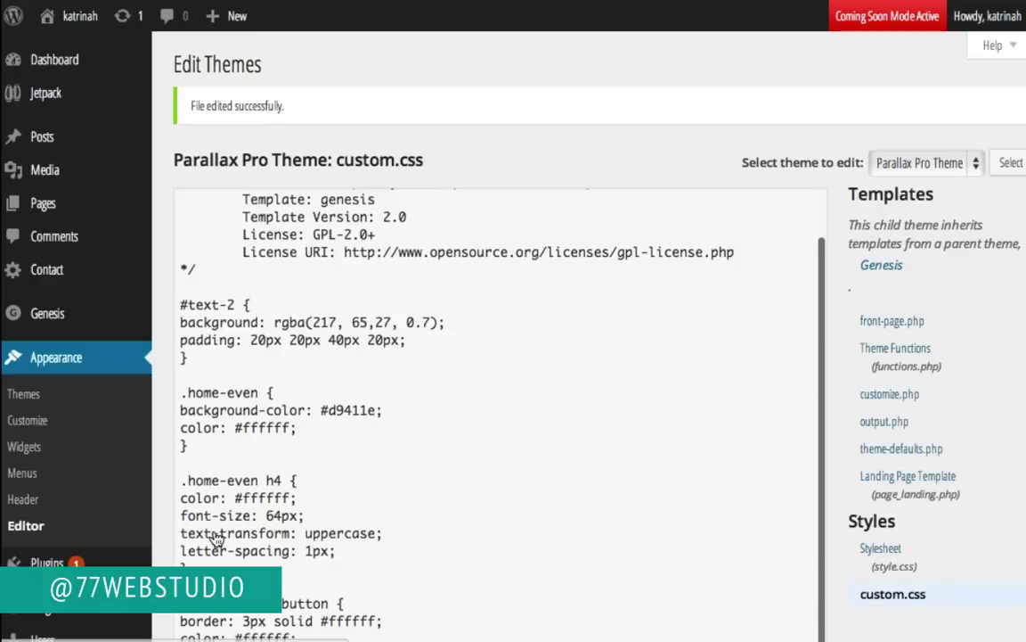
# Step: Visit the live site to check the white-bordered SHOP button
pyautogui.moveTo(80, 16)
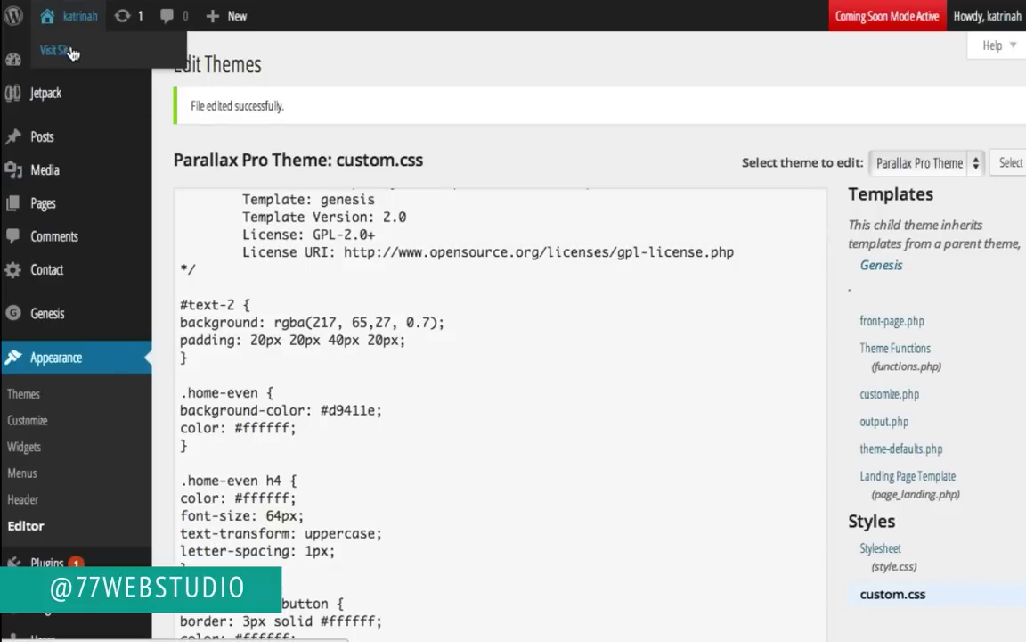
pyautogui.click(73, 54)
pyautogui.scroll(-8, 38, 374)
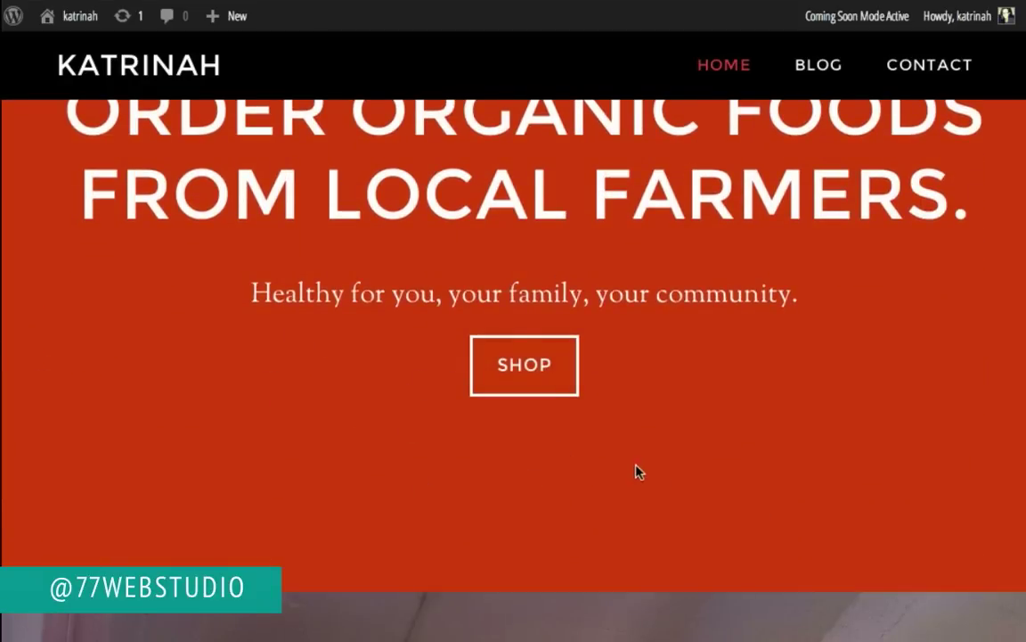
# Step: Scroll the homepage to the ORDER TODAY pricing cards and highlight the hidden STARTER - $20 heading
pyautogui.scroll(3, 2, 256)
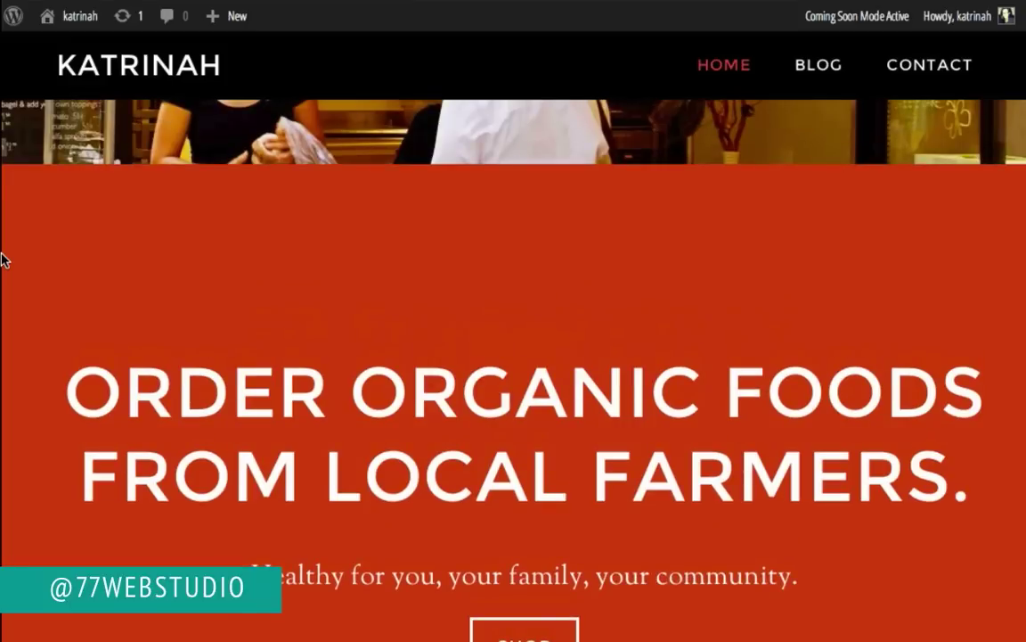
pyautogui.scroll(-8, 3, 257)
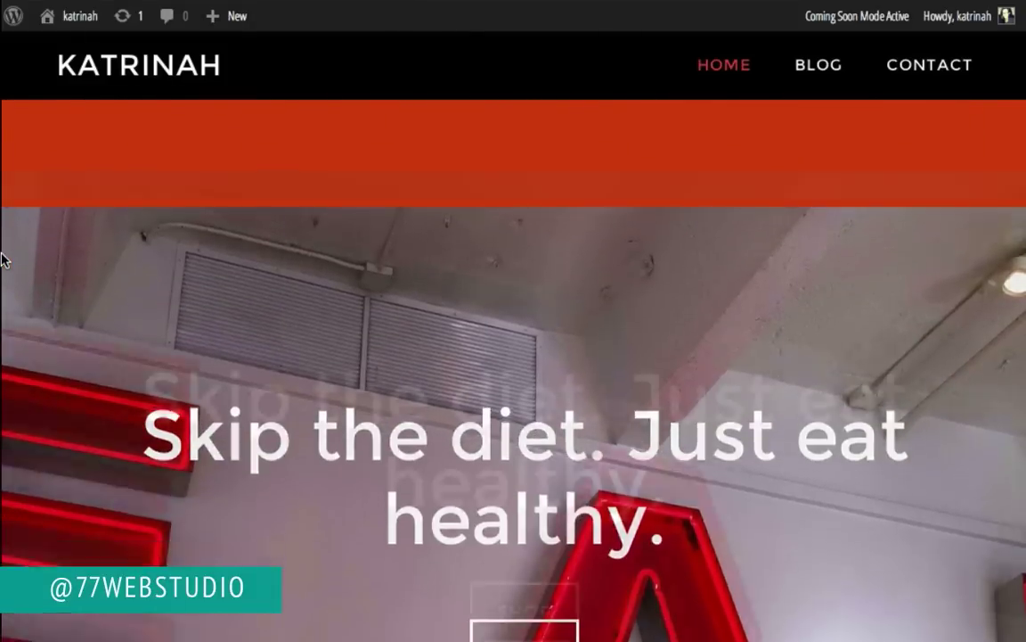
pyautogui.scroll(-10, 185, 471)
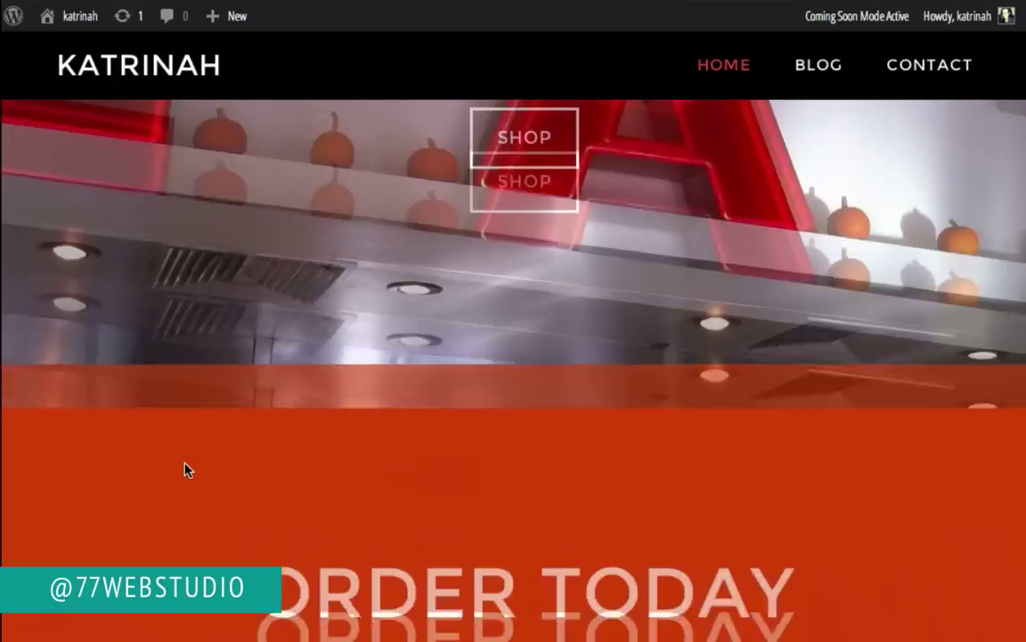
pyautogui.scroll(2, 184, 463)
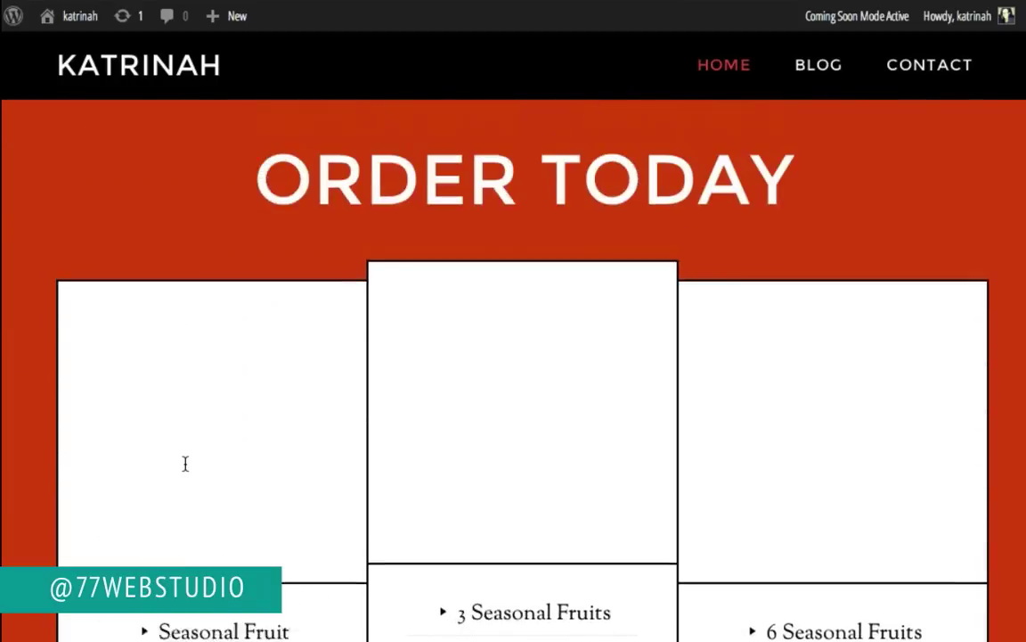
pyautogui.scroll(-3, 185, 463)
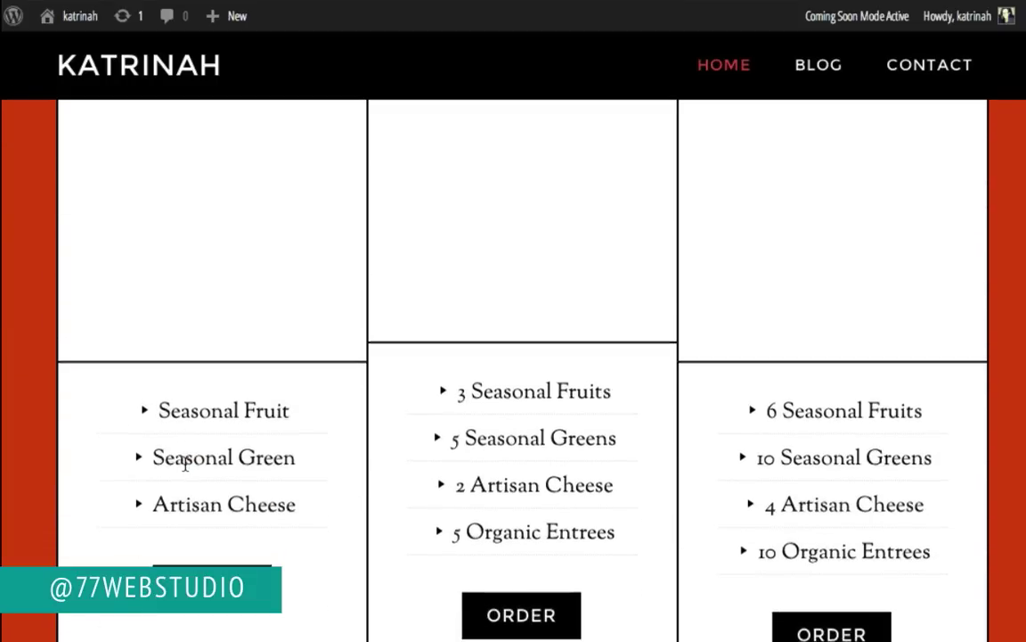
pyautogui.scroll(1, 184, 461)
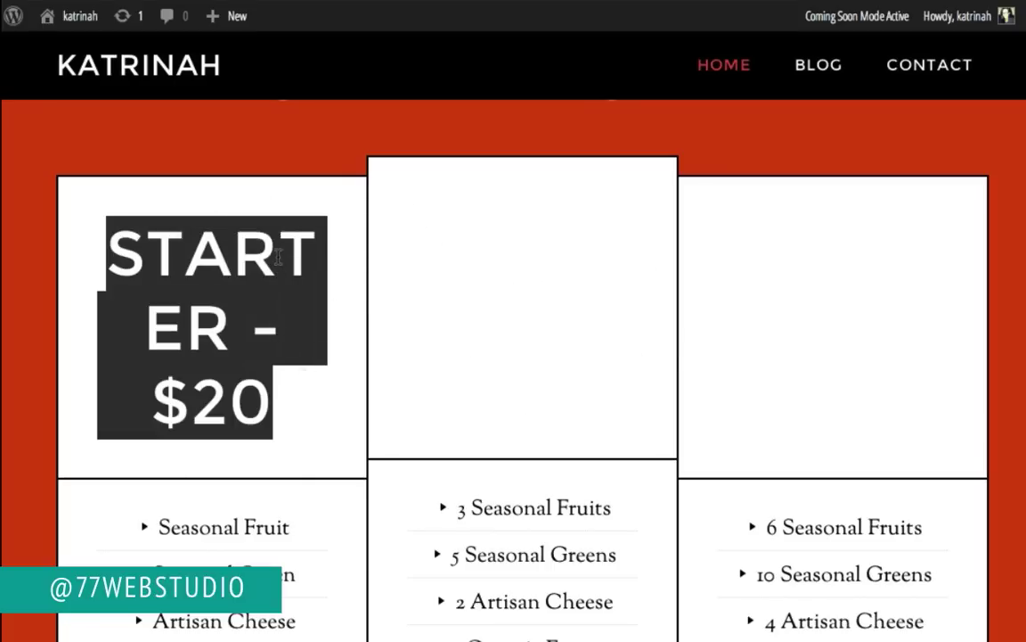
pyautogui.scroll(3, 458, 243)
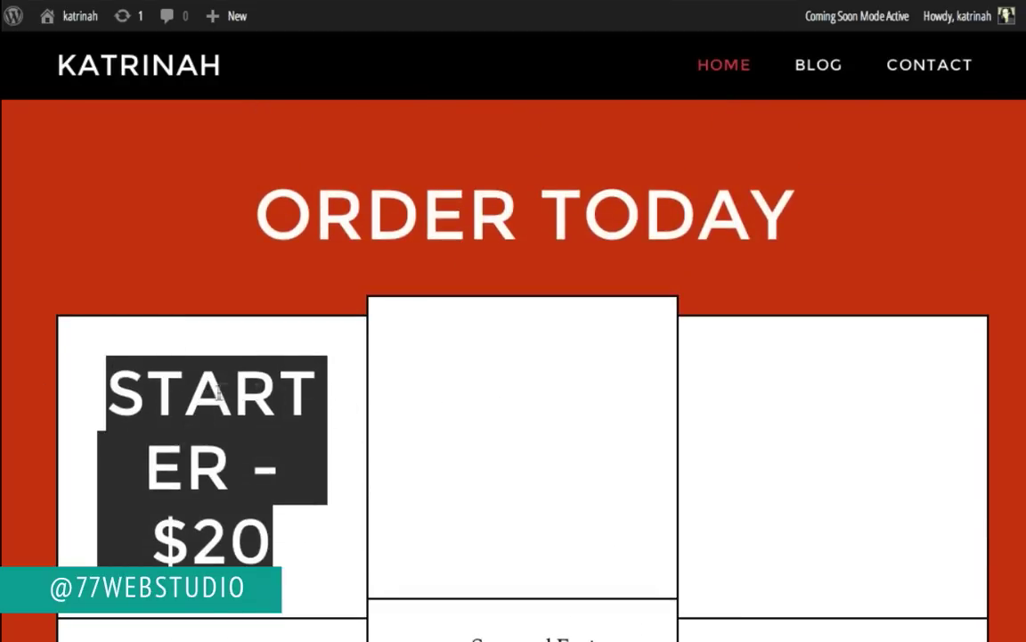
pyautogui.scroll(-6, 240, 401)
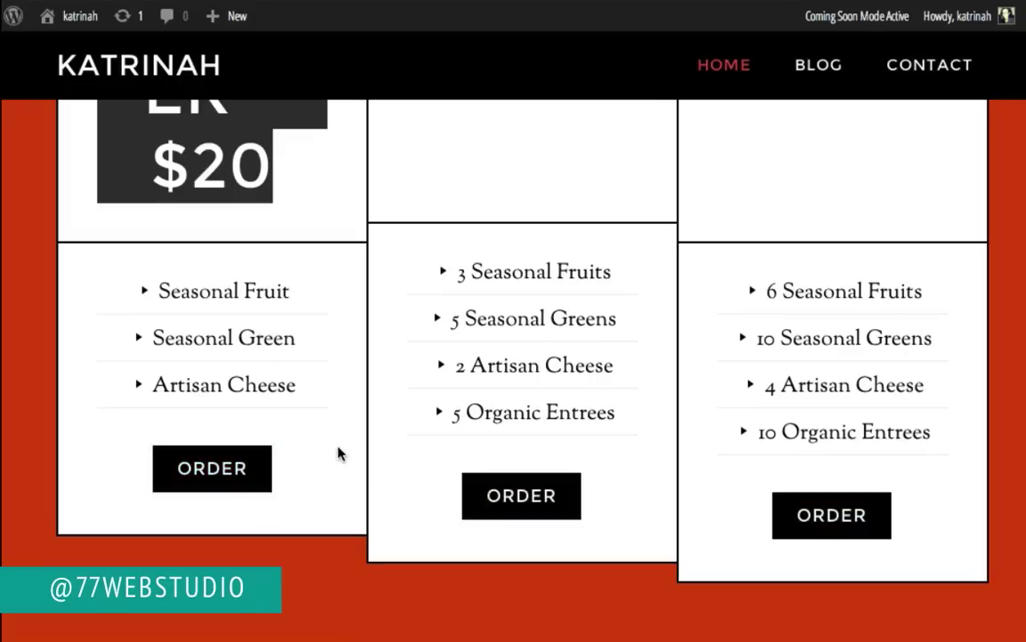
pyautogui.scroll(4, 338, 454)
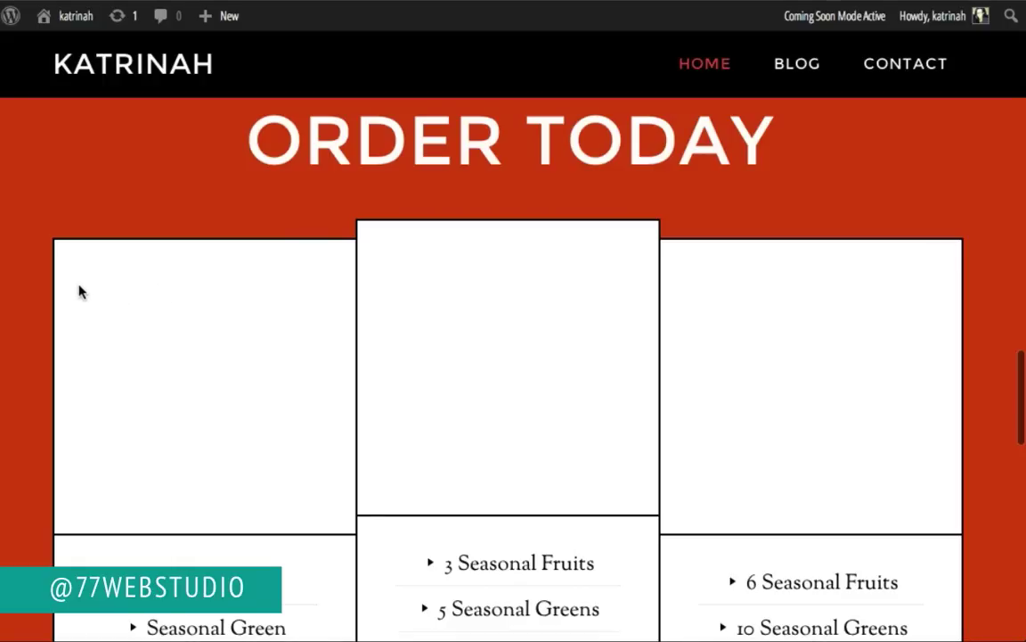
pyautogui.moveTo(102, 290); pyautogui.dragTo(270, 452)
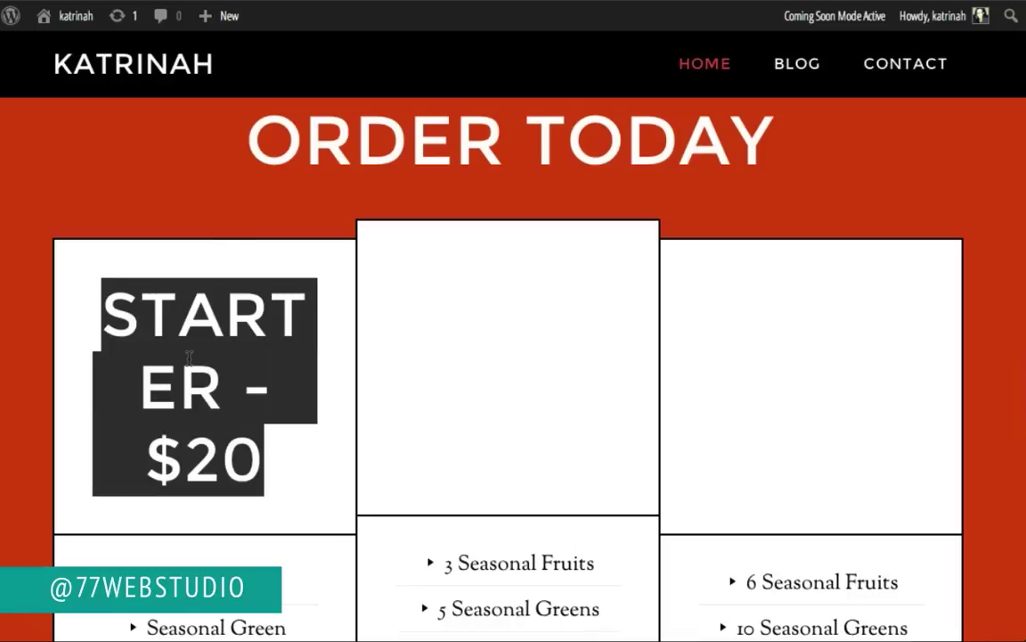
# Step: Inspect the STARTER - $20 heading and shrink the Web Inspector so the pricing cards show
pyautogui.rightClick(189, 361)
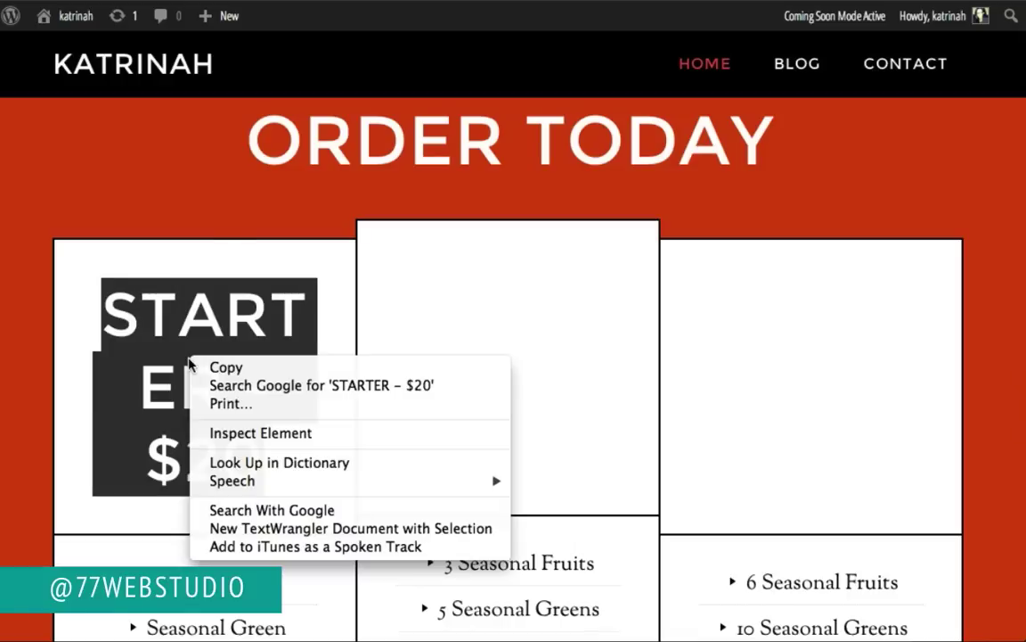
pyautogui.click(226, 432)
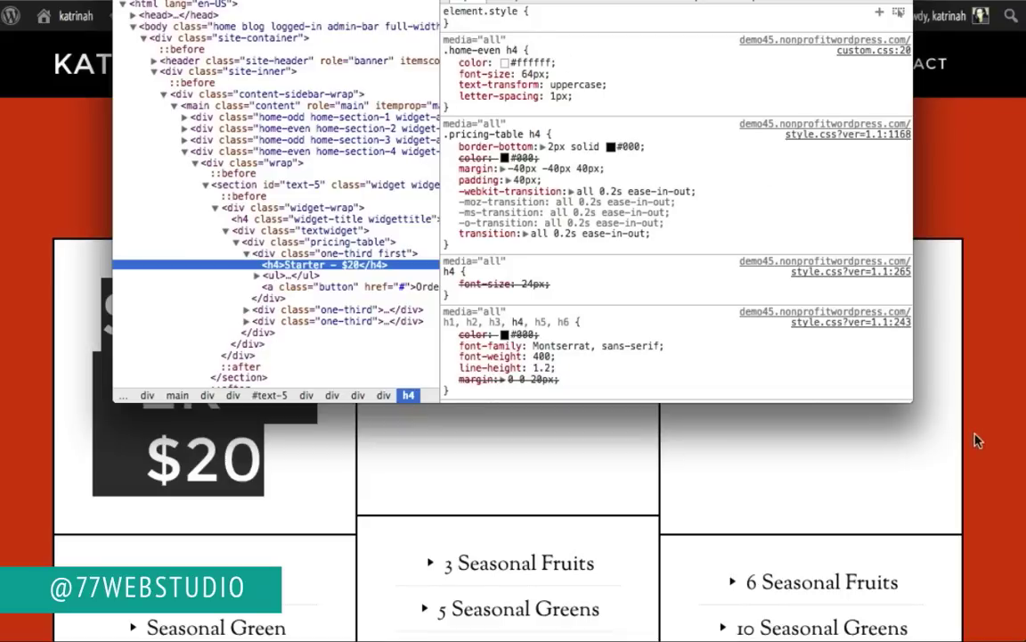
pyautogui.moveTo(916, 361); pyautogui.dragTo(907, 232)
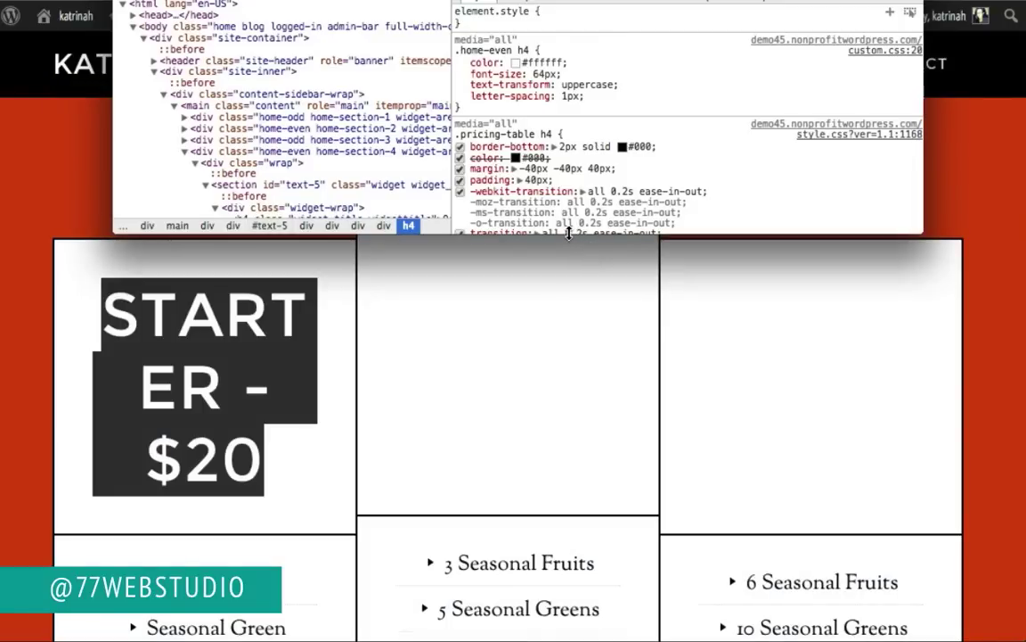
pyautogui.scroll(-2, 629, 134)
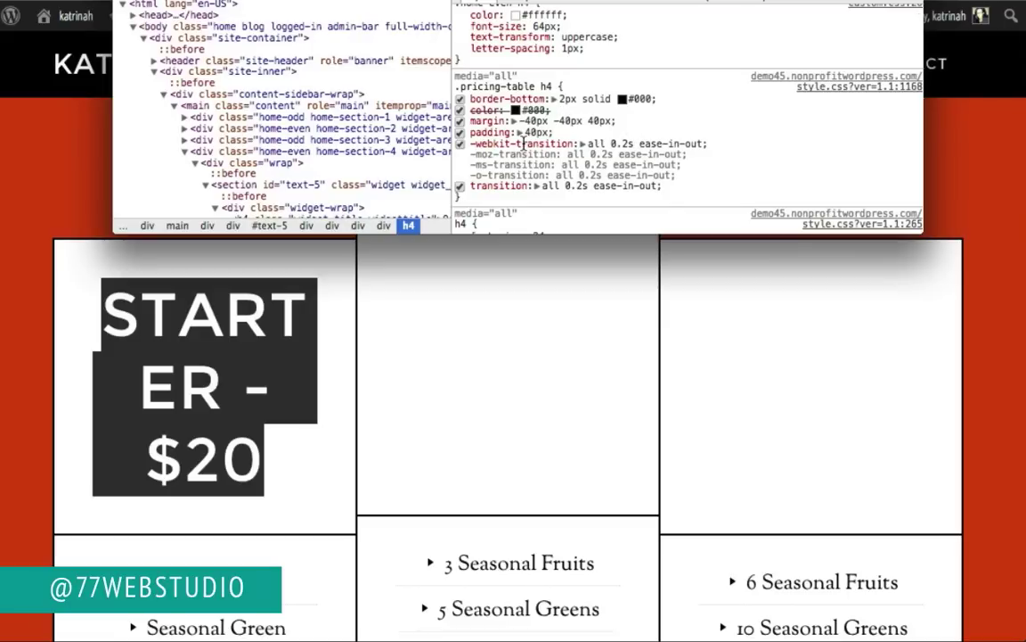
pyautogui.scroll(-5, 303, 152)
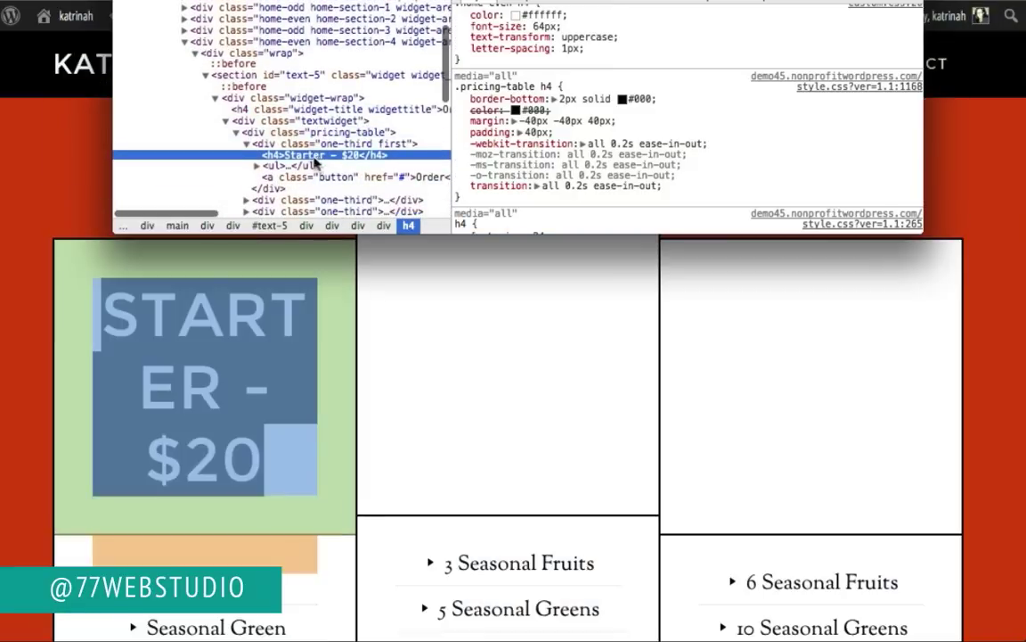
# Step: Select the first card's div.one-third and its .pricing-table .one-third rule (#fff background, 2px #000 border)
pyautogui.click(278, 145)
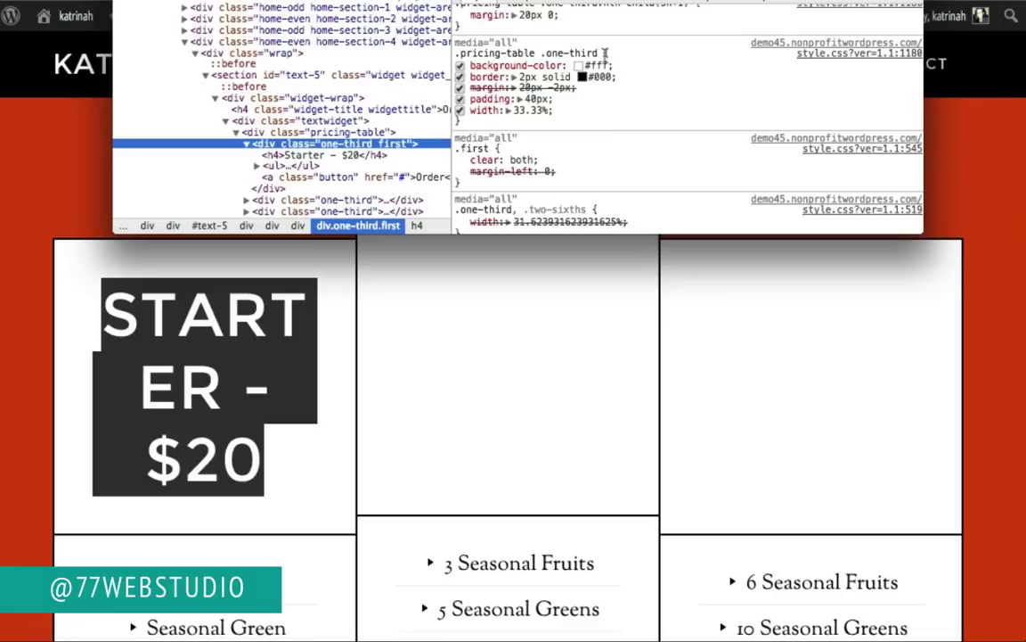
pyautogui.click(457, 53)
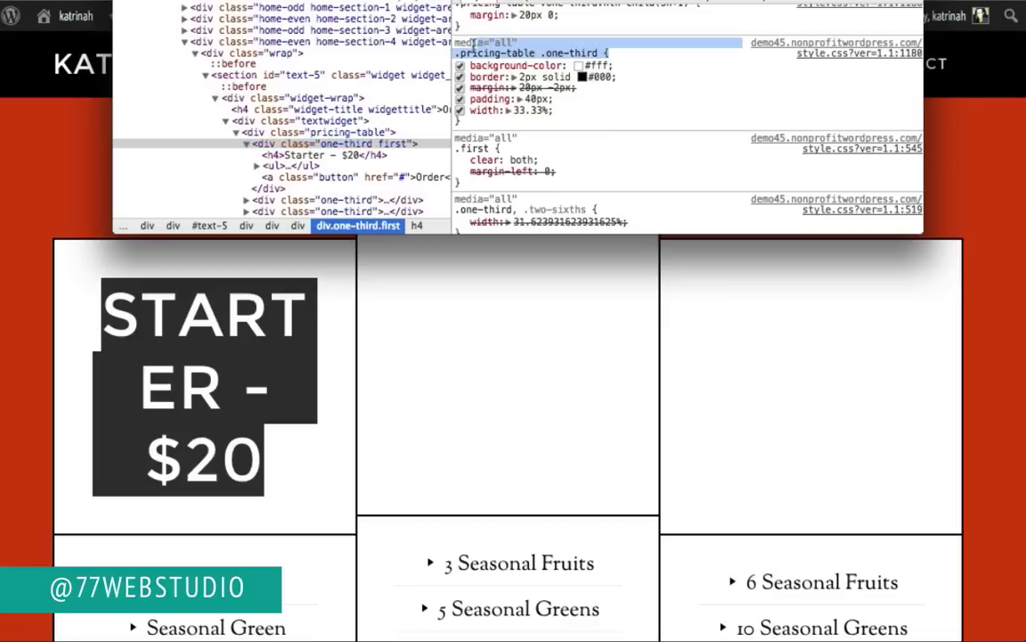
pyautogui.press('Return')
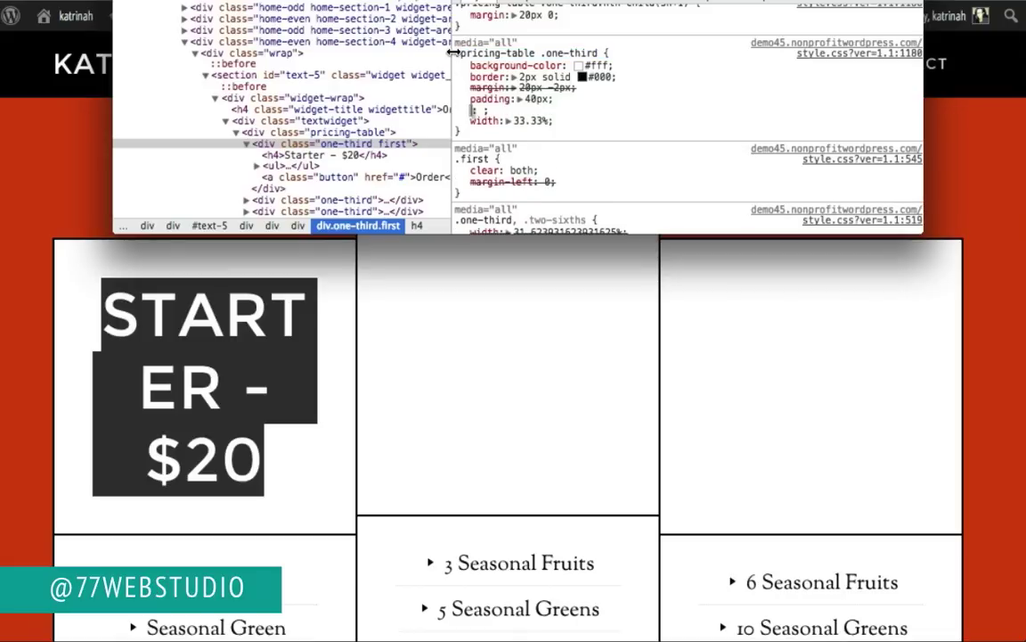
pyautogui.moveTo(456, 54); pyautogui.dragTo(621, 61)
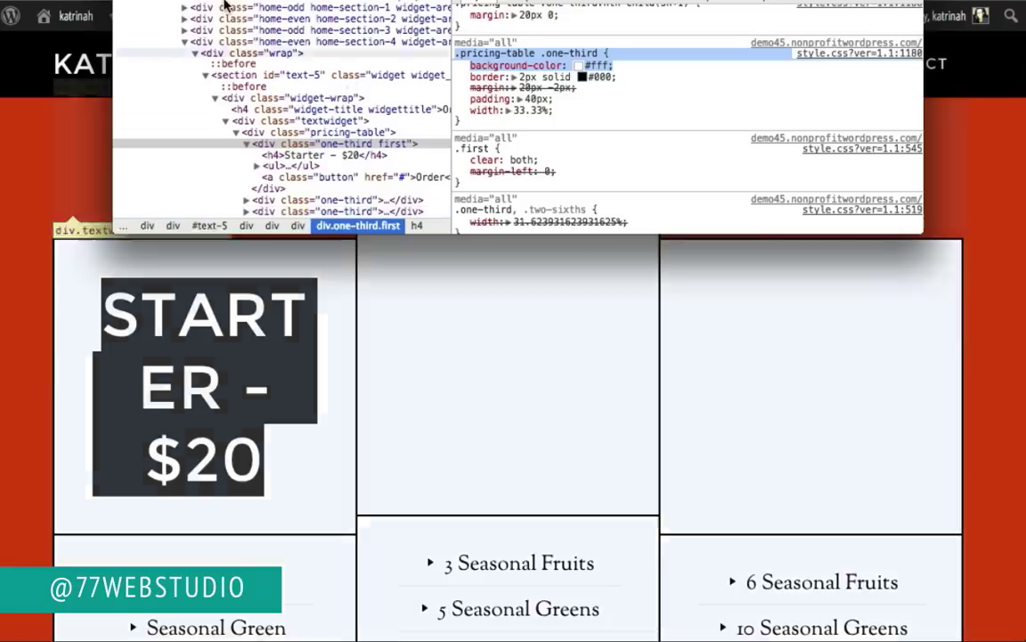
# Step: Go from the dashboard to Appearance > Editor and scroll to the end of custom.css
pyautogui.click(77, 57)
pyautogui.moveTo(76, 15)
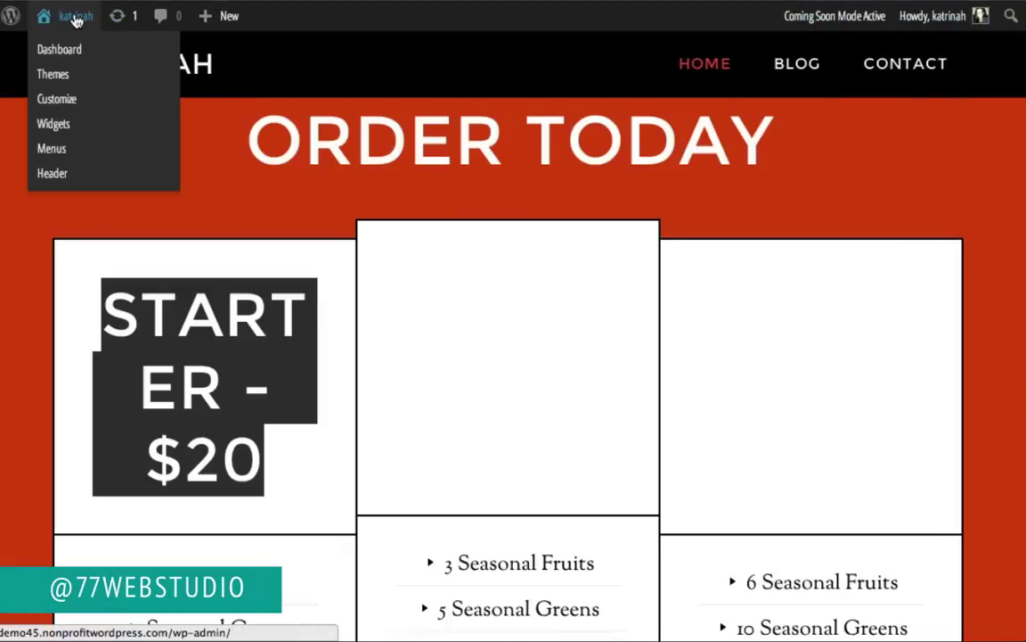
pyautogui.click(71, 50)
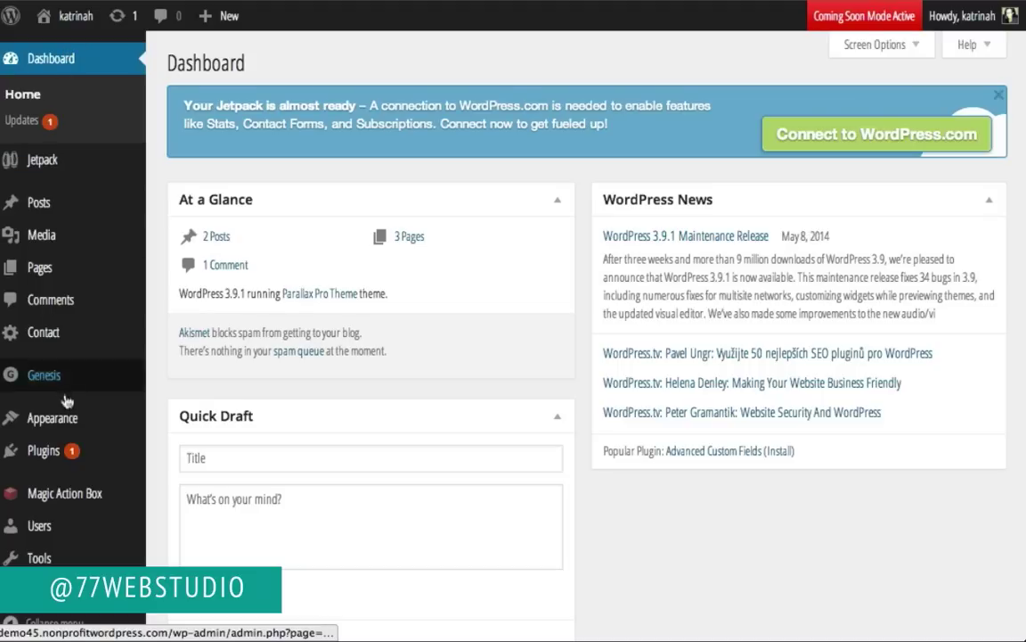
pyautogui.moveTo(65, 414)
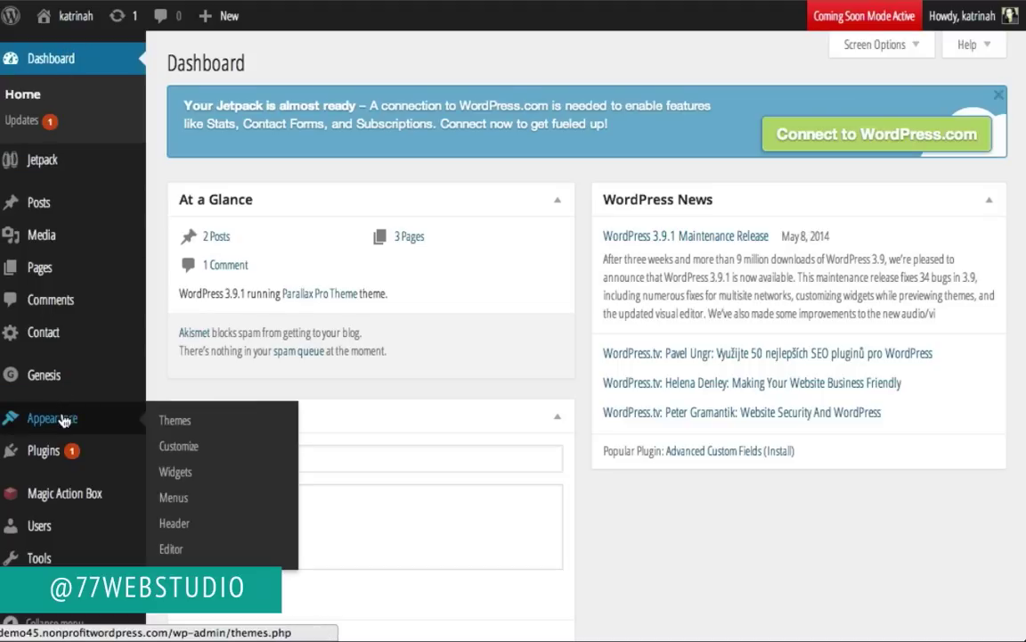
pyautogui.click(174, 550)
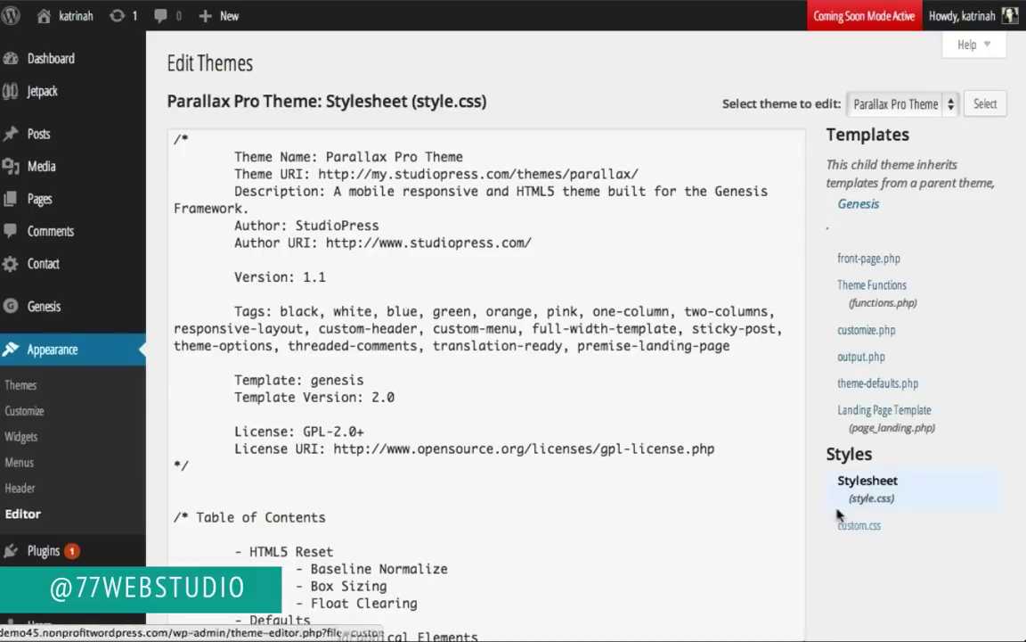
pyautogui.scroll(-2, 284, 383)
# Step: Append a .pricing-table .one-third rule with background-color: #fff; below the last rule
pyautogui.click(201, 417)
pyautogui.press('Return')
pyautogui.press('Return')
pyautogui.write('.pricing-table .one-third {')
pyautogui.press('Return')
pyautogui.write('background-color: #fff;')
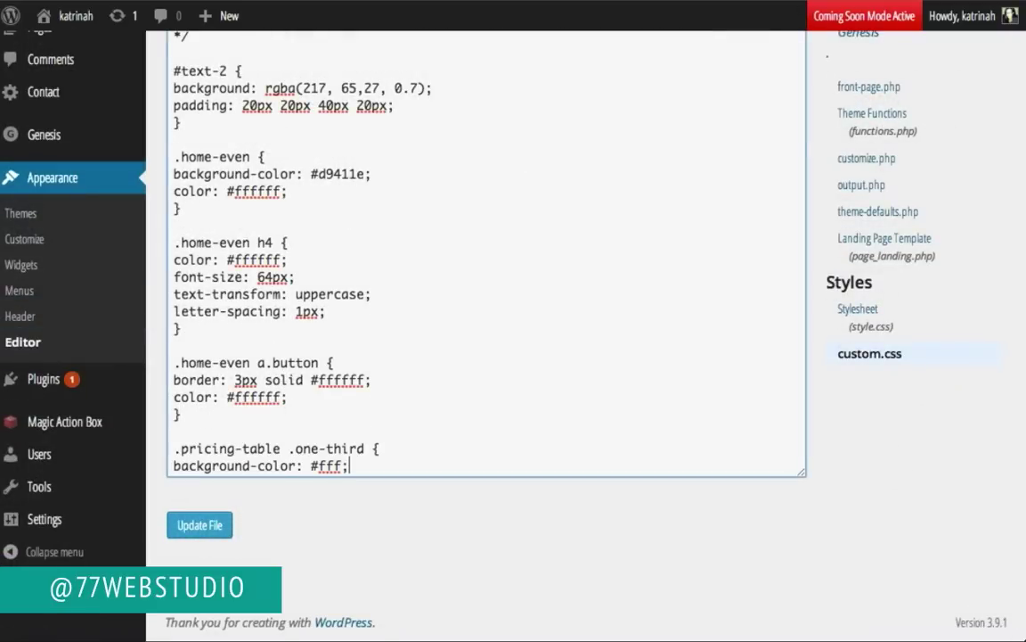
pyautogui.press('Return')
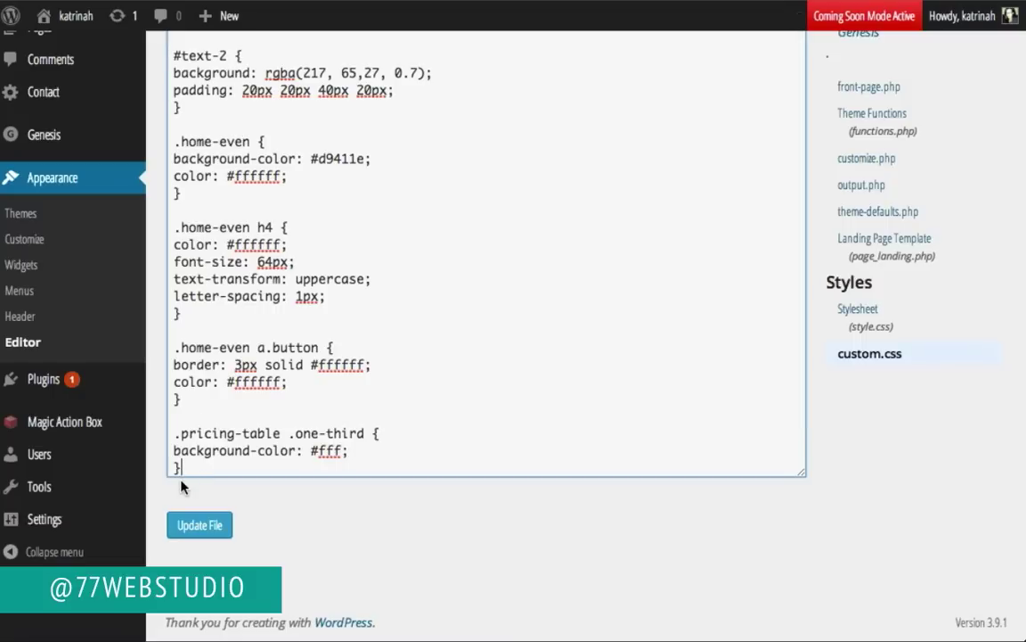
# Step: Turn it into a .pricing-table .one-third h4 rule with color: #ffffff
pyautogui.click(366, 433)
pyautogui.write('h4')
pyautogui.moveTo(176, 433); pyautogui.dragTo(406, 431)
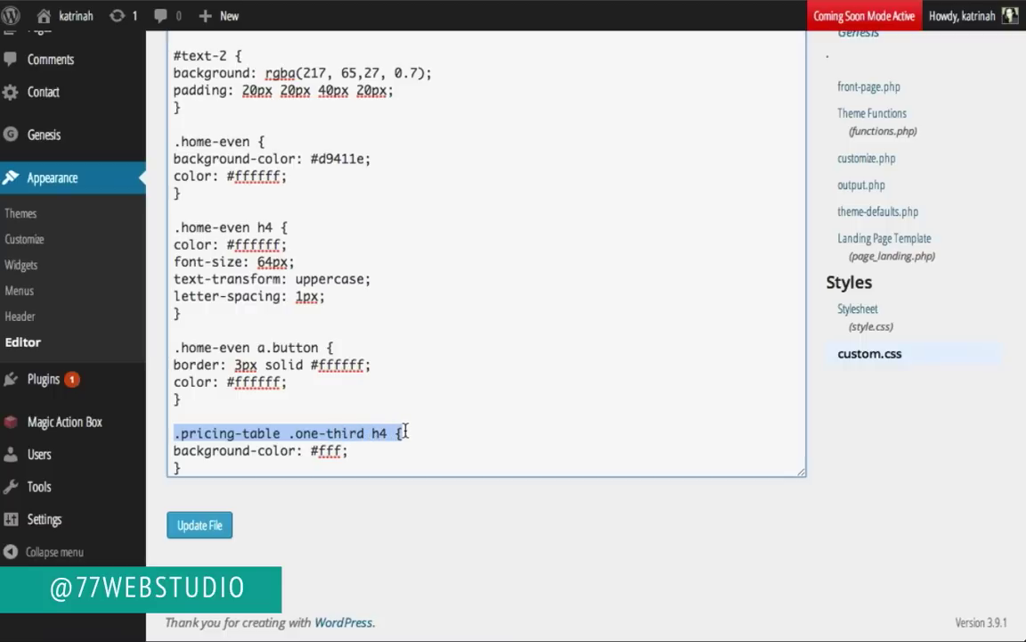
pyautogui.click(259, 450)
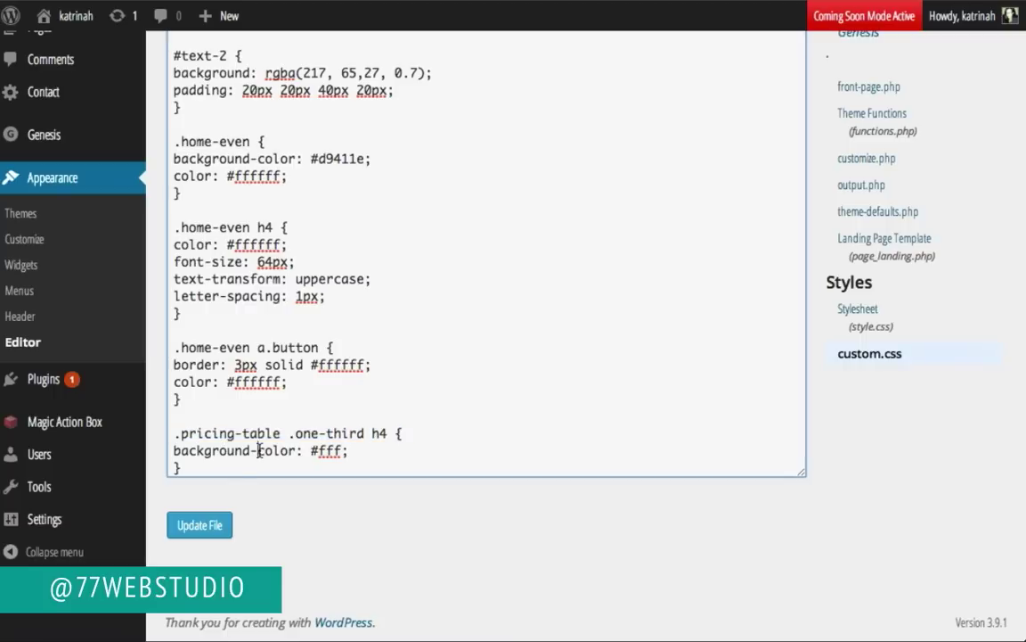
pyautogui.moveTo(259, 450); pyautogui.dragTo(172, 453)
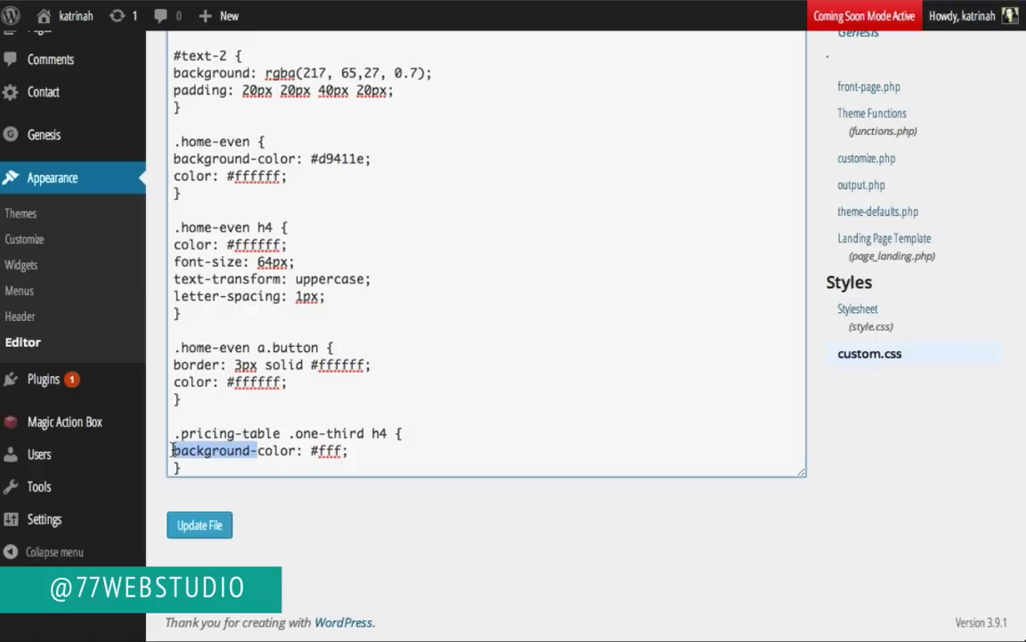
pyautogui.press('BackSpace')
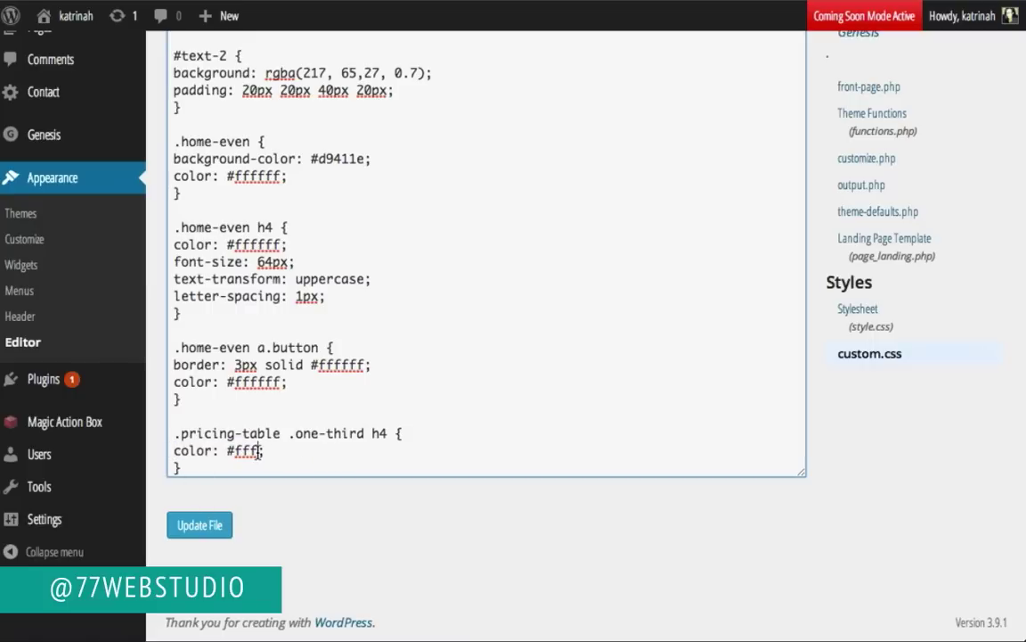
pyautogui.write('fff')
# Step: Save custom.css, then replace the pricing heading's #ffffff with orange #d9411e and save again
pyautogui.click(198, 526)
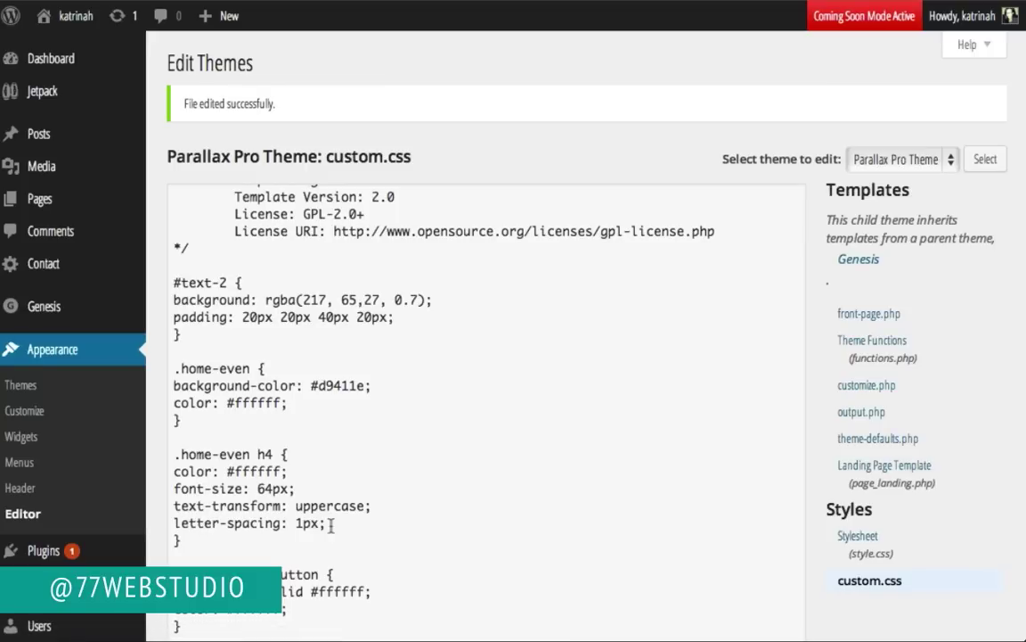
pyautogui.scroll(-5, 334, 533)
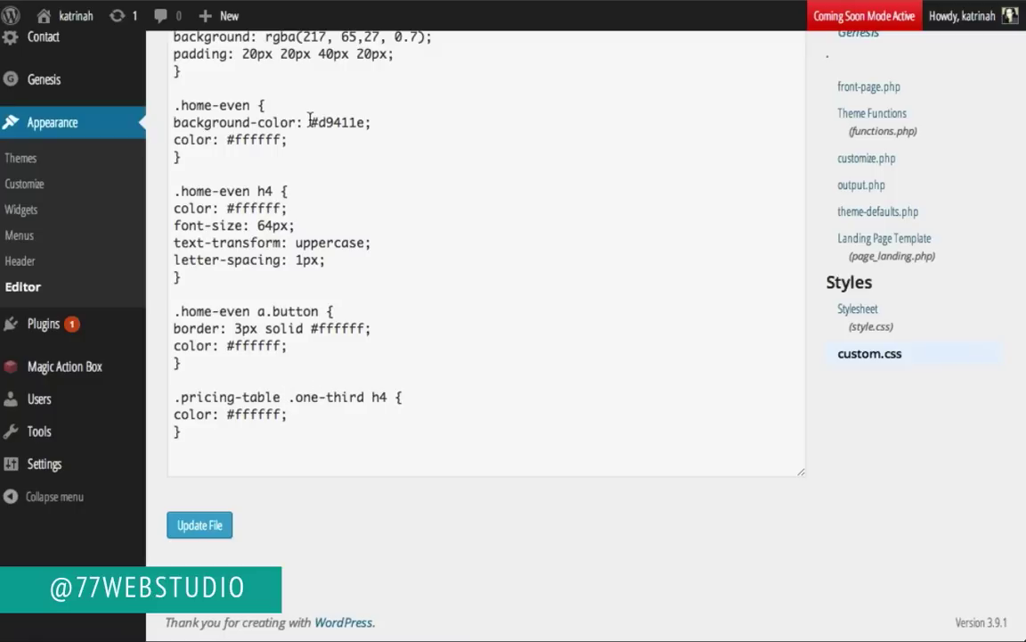
pyautogui.moveTo(310, 123); pyautogui.dragTo(365, 122)
pyautogui.hotkey('ctrl', 'c')
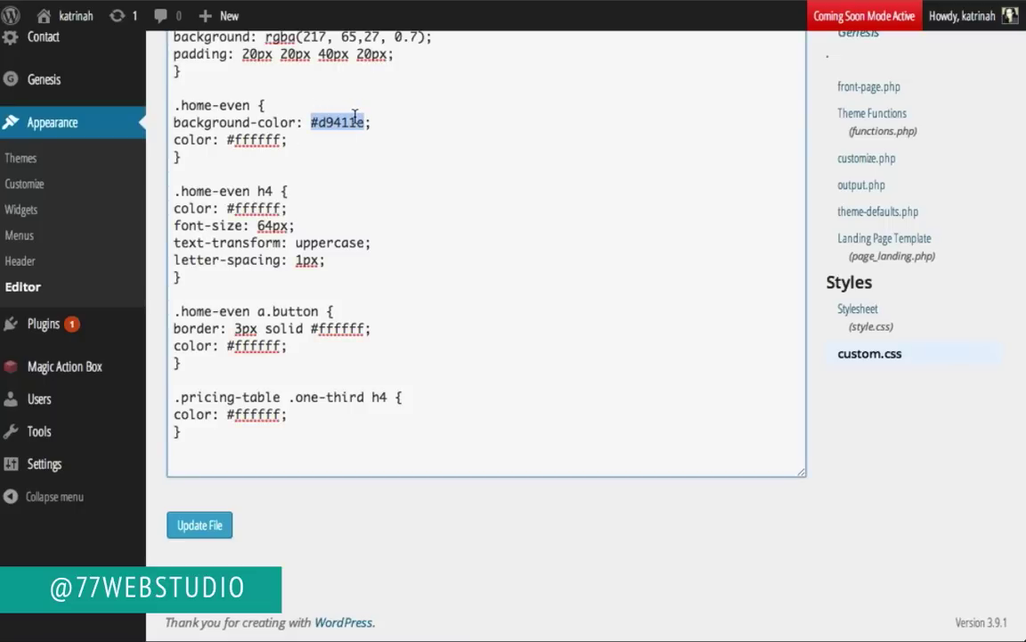
pyautogui.moveTo(226, 412); pyautogui.dragTo(283, 413)
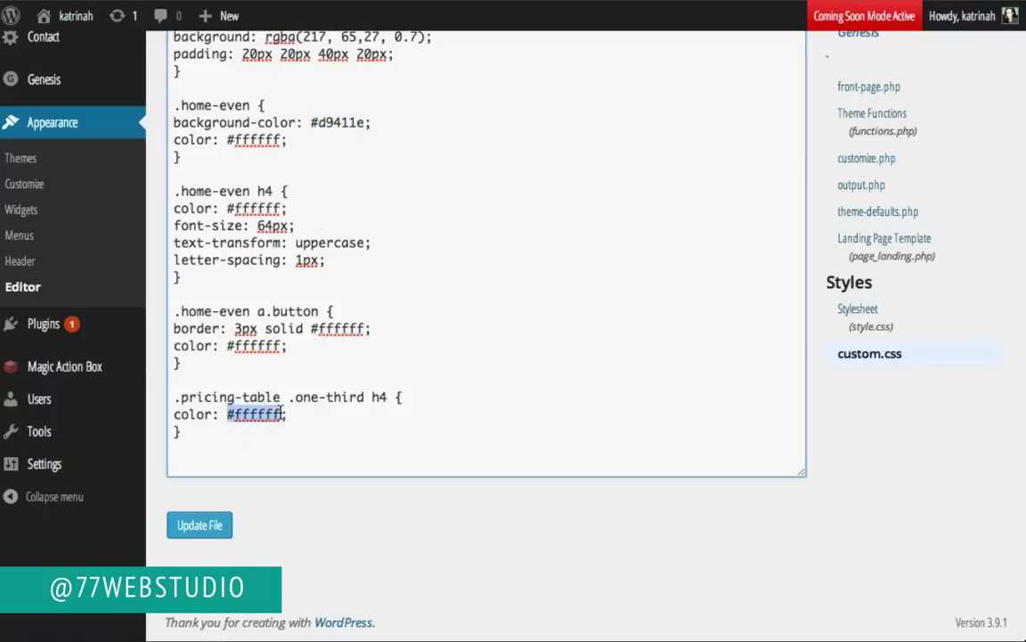
pyautogui.hotkey('ctrl', 'v')
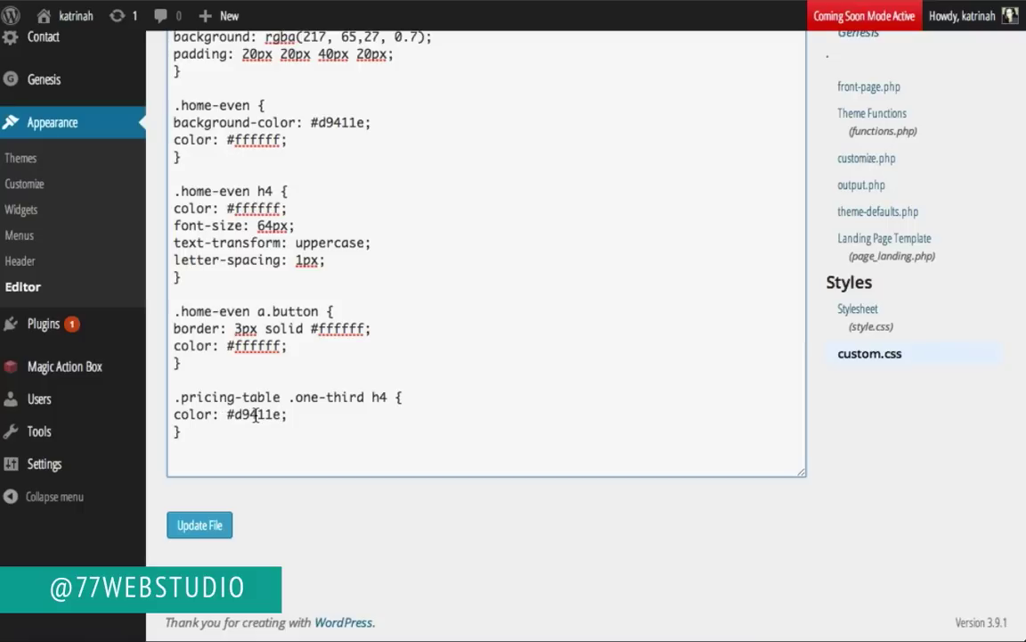
pyautogui.click(201, 526)
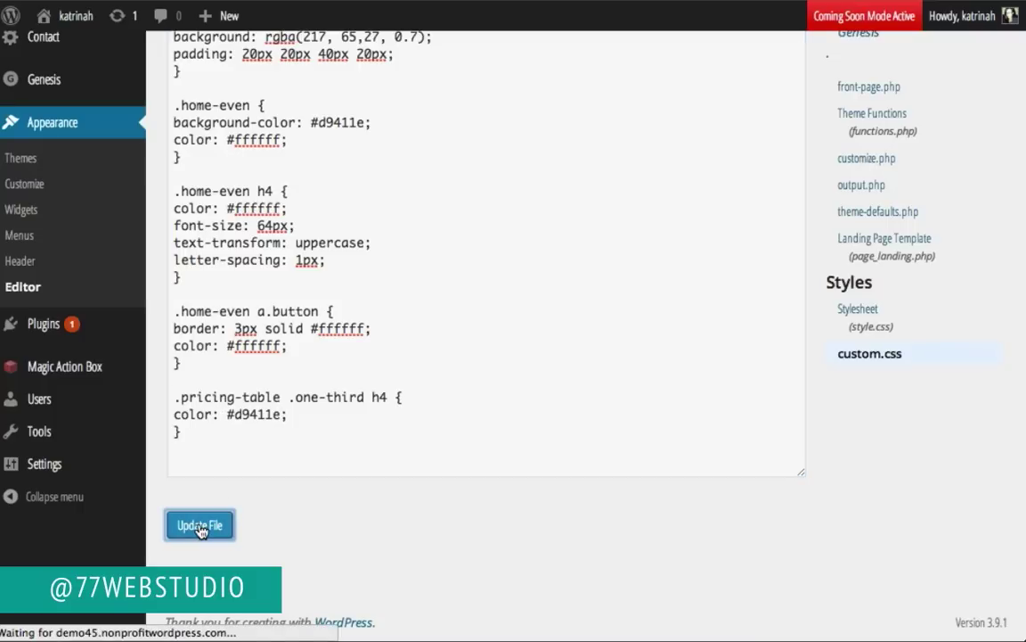
# Step: Visit the live home page and scroll to the Order Today pricing tables' orange headings
pyautogui.moveTo(39, 16)
pyautogui.click(60, 47)
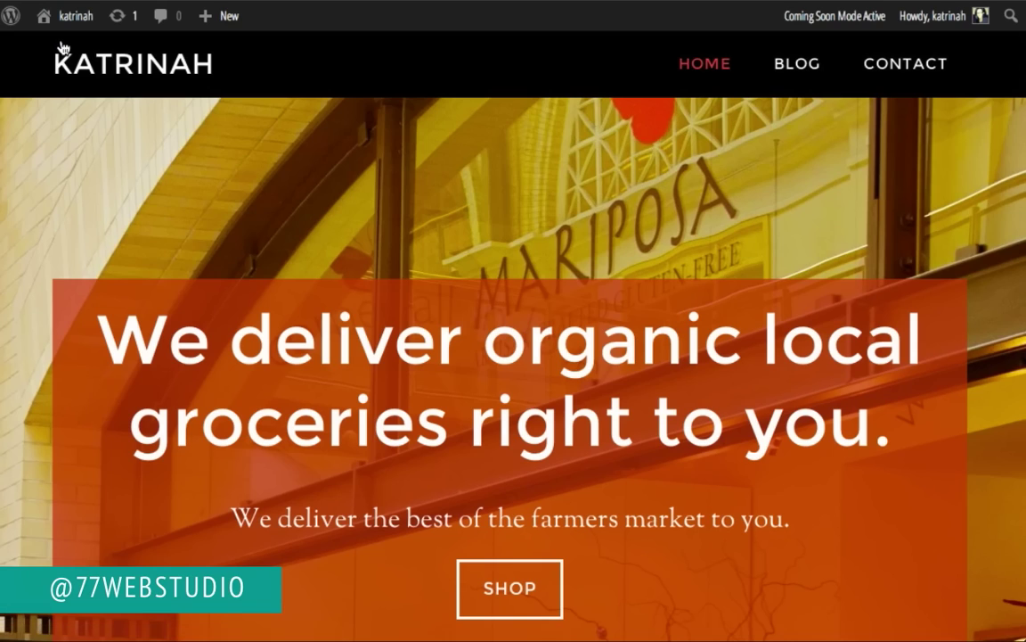
pyautogui.scroll(-5, 31, 321)
pyautogui.scroll(-10, 31, 321)
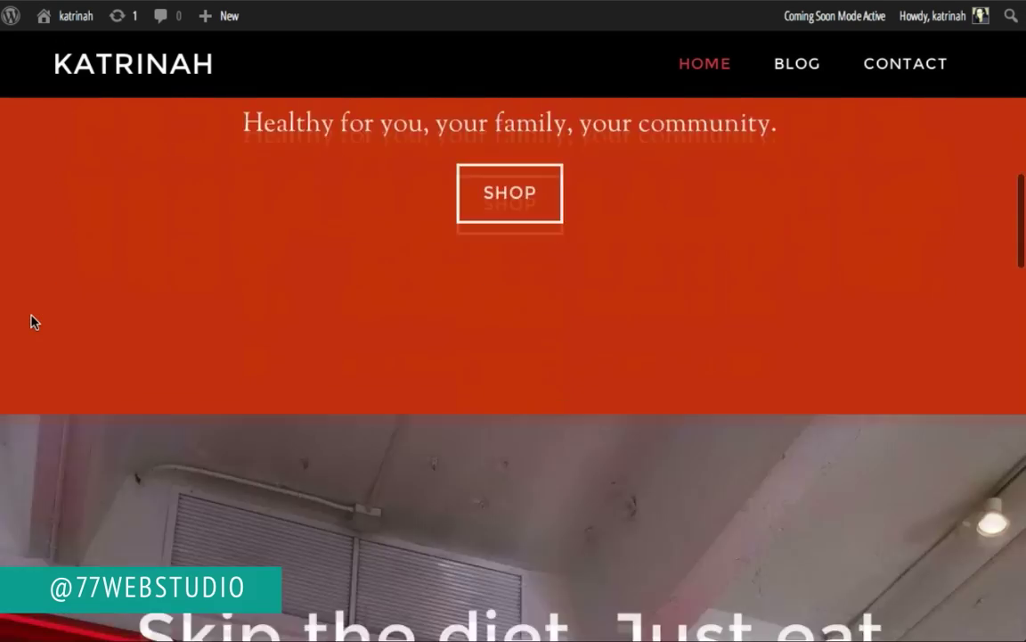
pyautogui.scroll(3, 32, 321)
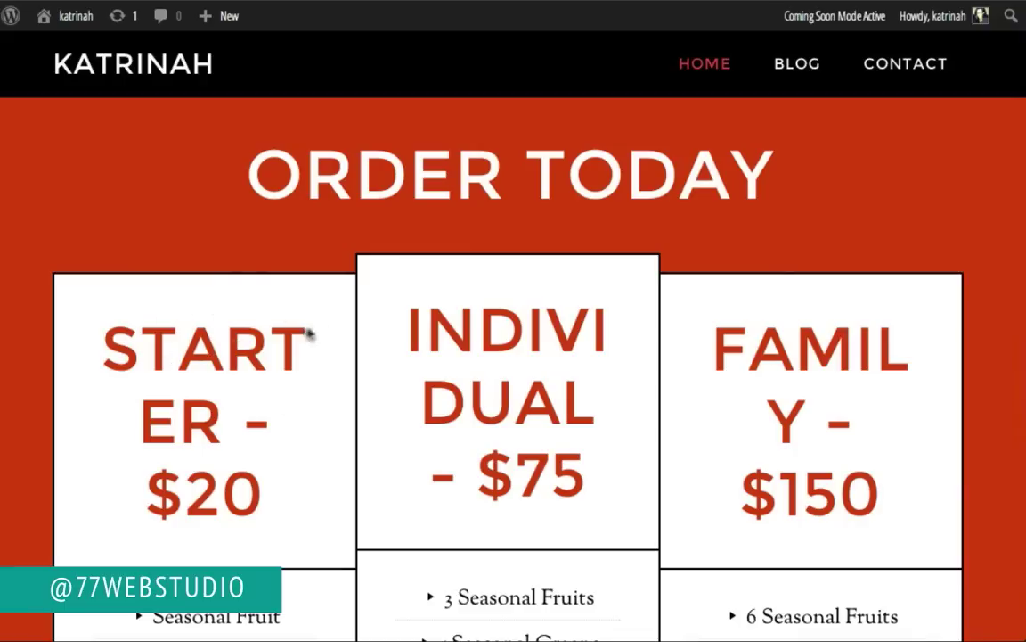
pyautogui.scroll(-4, 346, 350)
pyautogui.scroll(1, 346, 349)
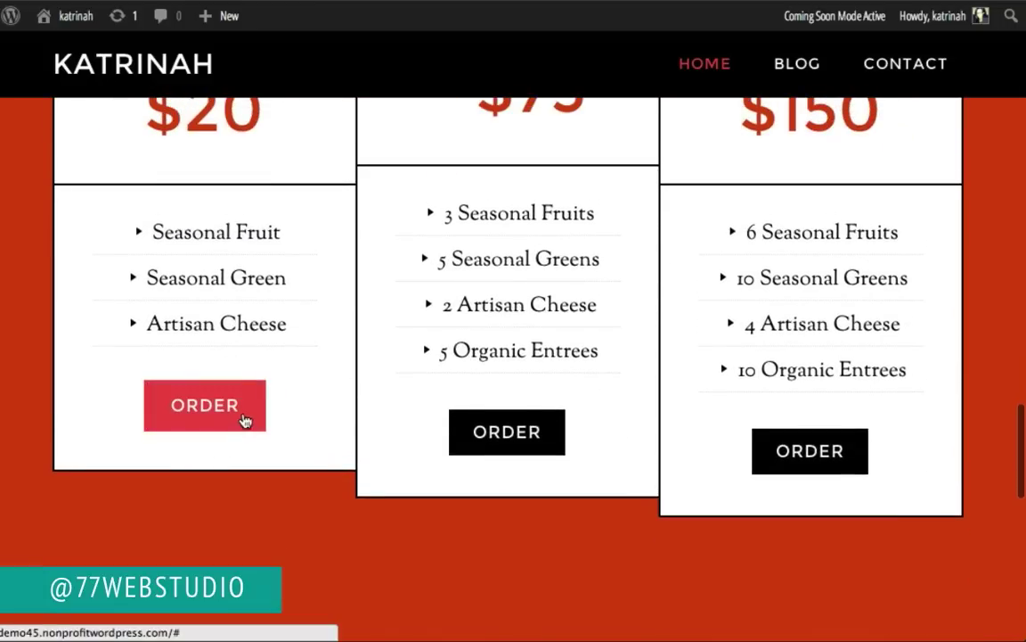
pyautogui.scroll(4, 337, 357)
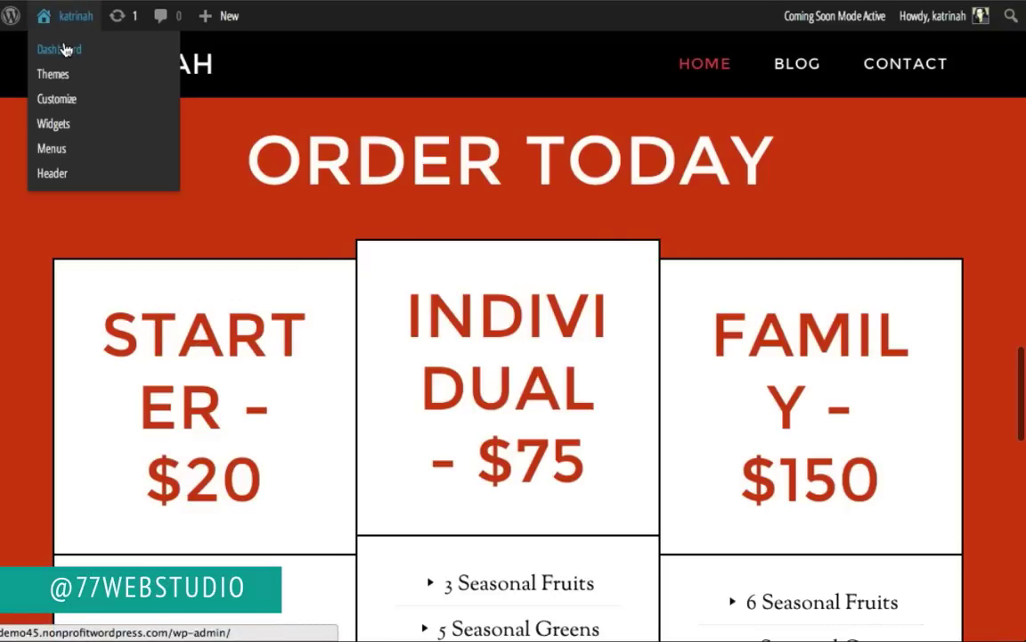
# Step: In custom.css, add font-size: 30px to the .pricing-table .one-third h4 rule and update the file
pyautogui.click(64, 50)
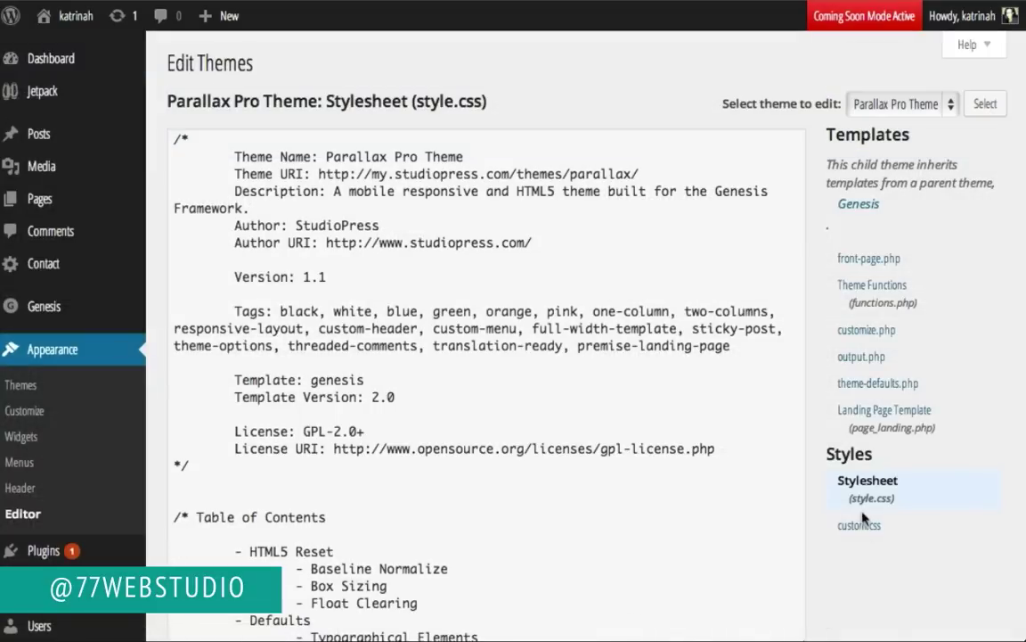
pyautogui.click(851, 525)
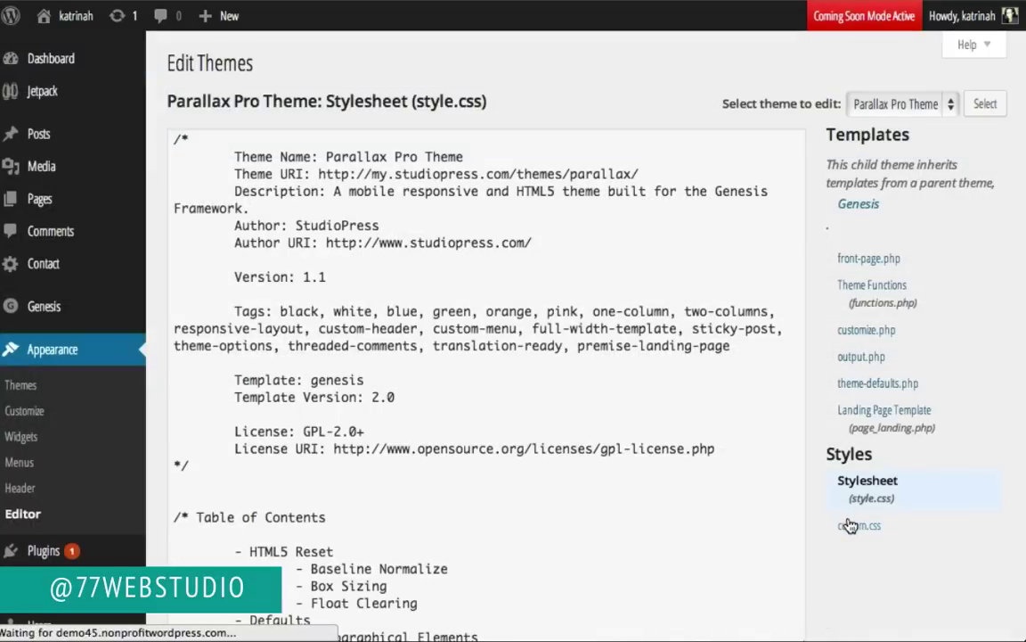
pyautogui.scroll(-5, 337, 477)
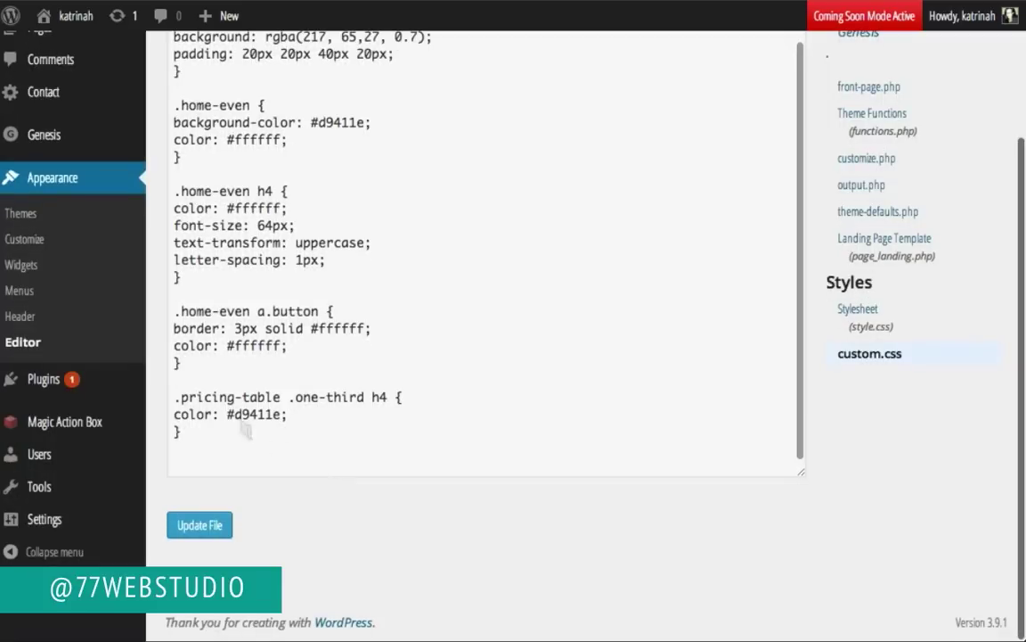
pyautogui.click(305, 417)
pyautogui.press('Return')
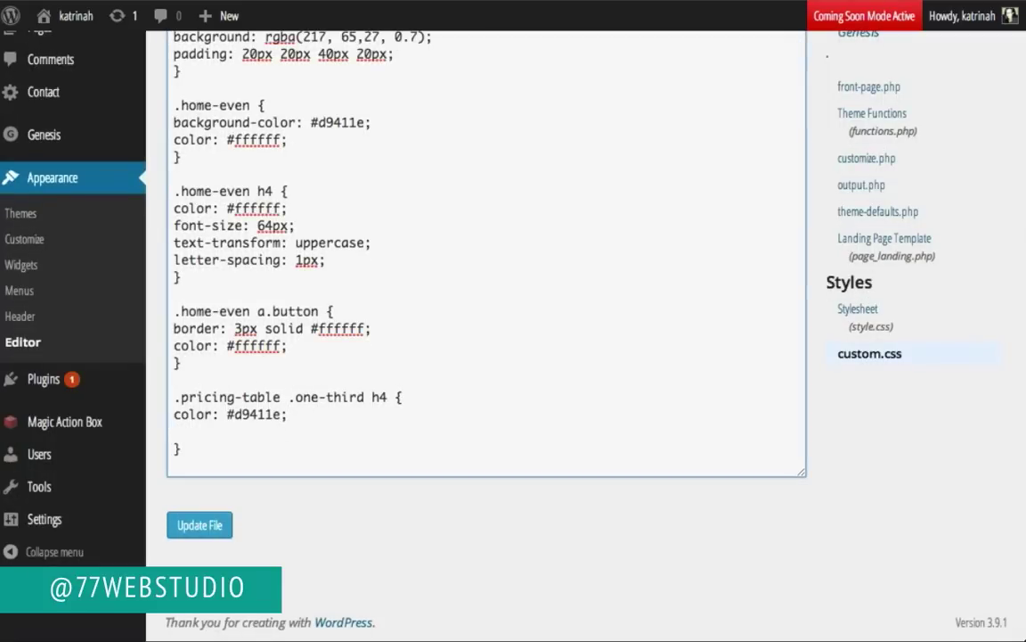
pyautogui.write('font-size: 30px;')
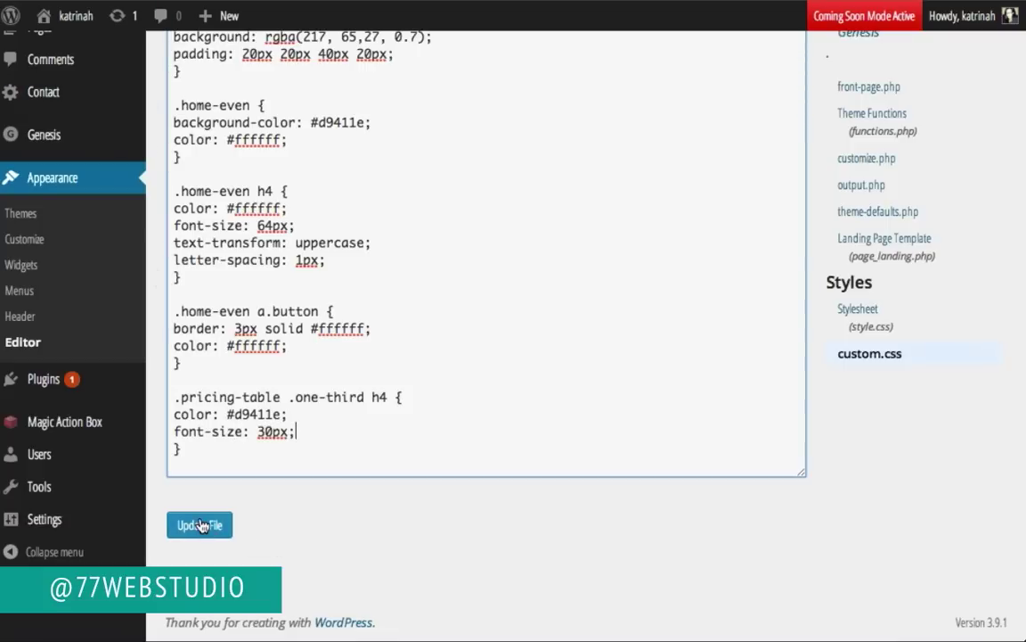
pyautogui.click(203, 525)
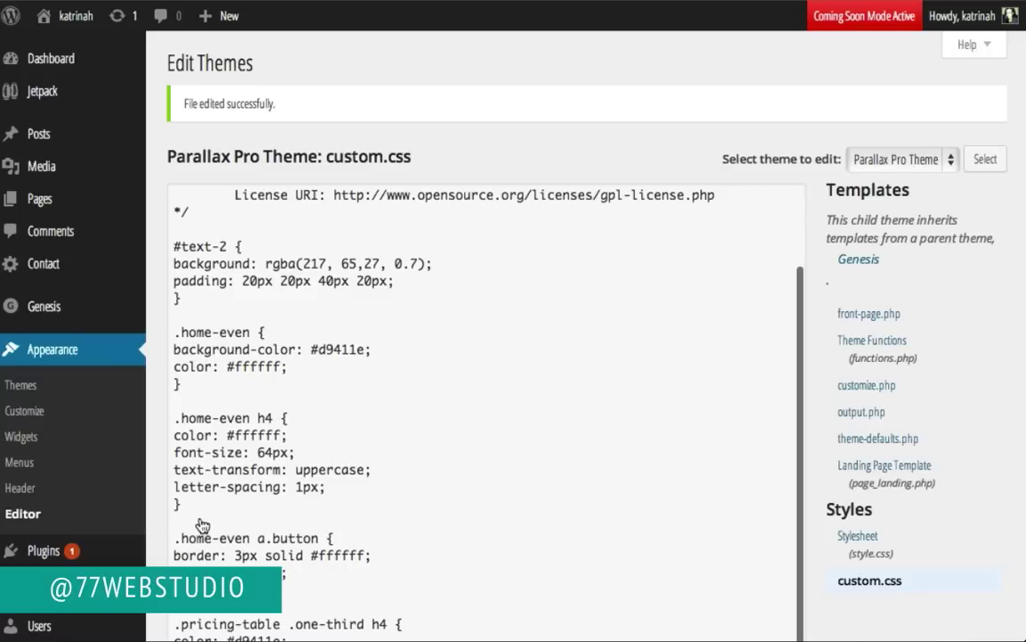
# Step: View the live home page's pricing tables, now showing 30px orange headings
pyautogui.moveTo(75, 22)
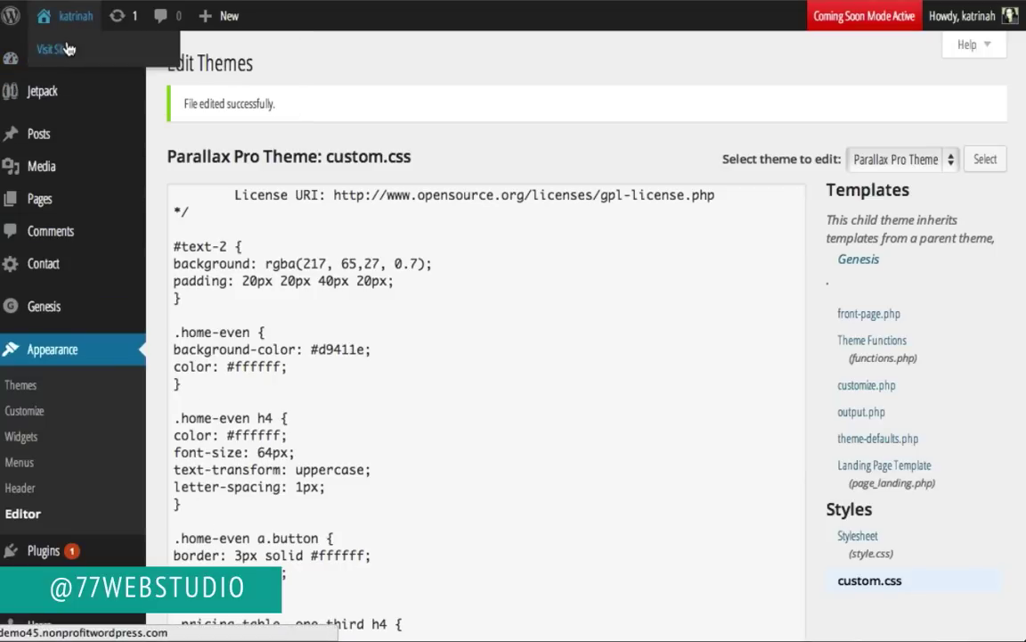
pyautogui.click(68, 50)
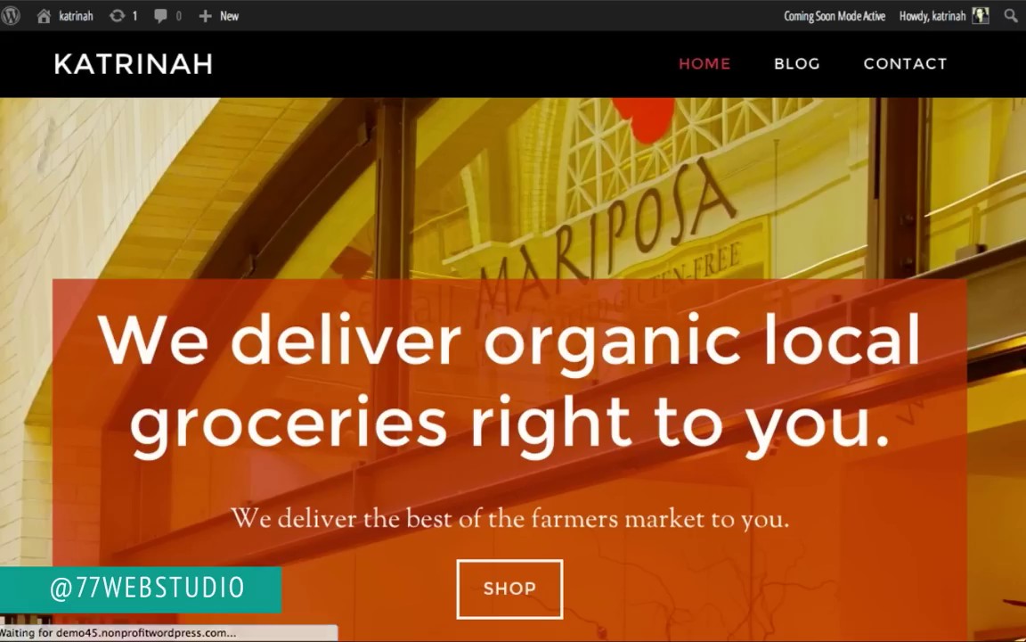
pyautogui.scroll(-5, 4, 346)
pyautogui.scroll(-10, 3, 346)
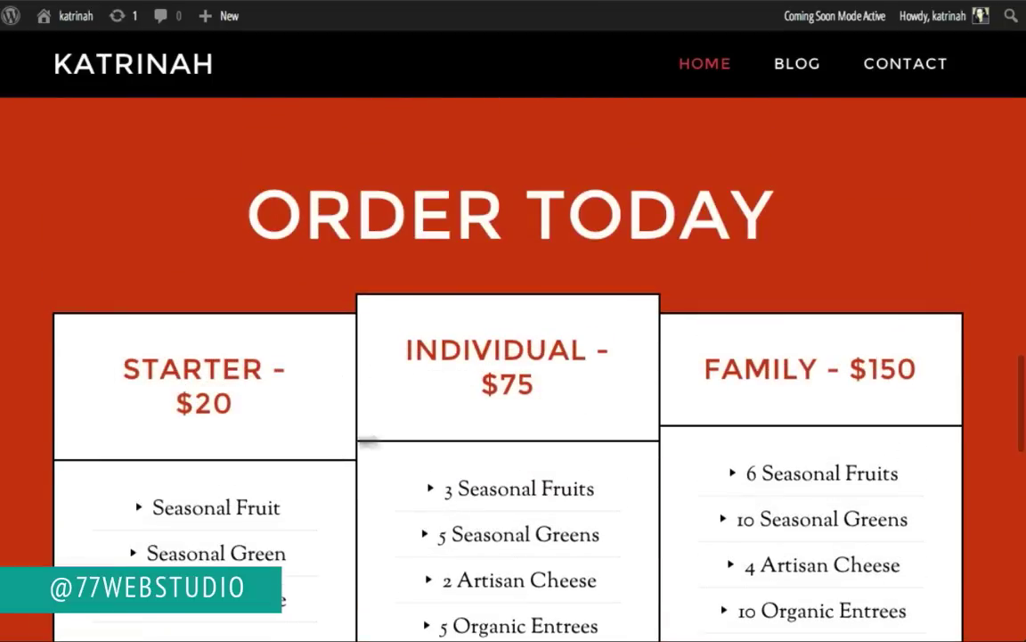
pyautogui.scroll(-3, 328, 443)
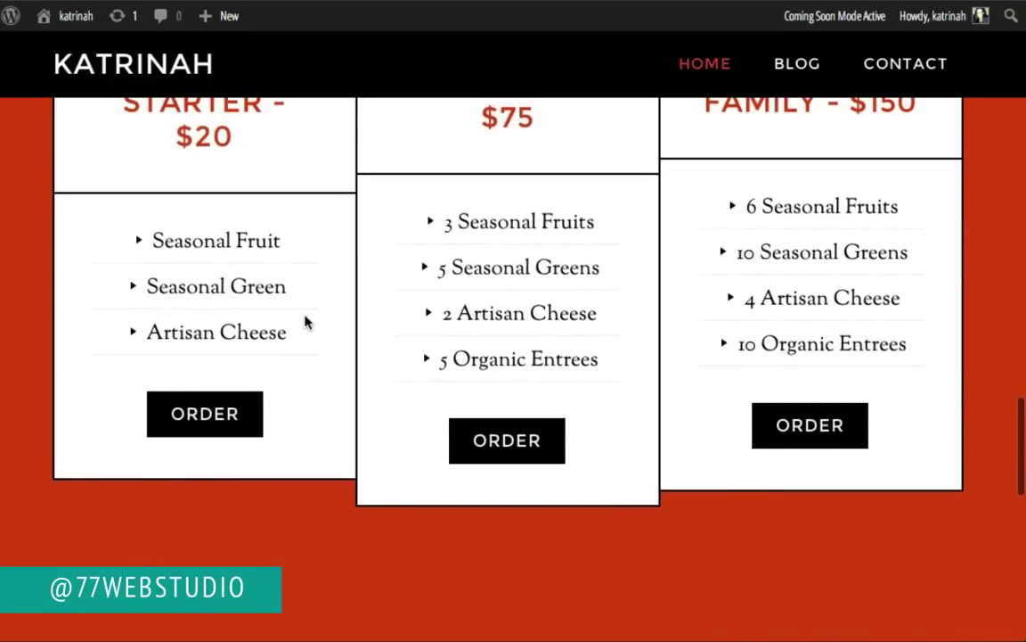
pyautogui.scroll(2, 305, 321)
pyautogui.scroll(-1, 305, 321)
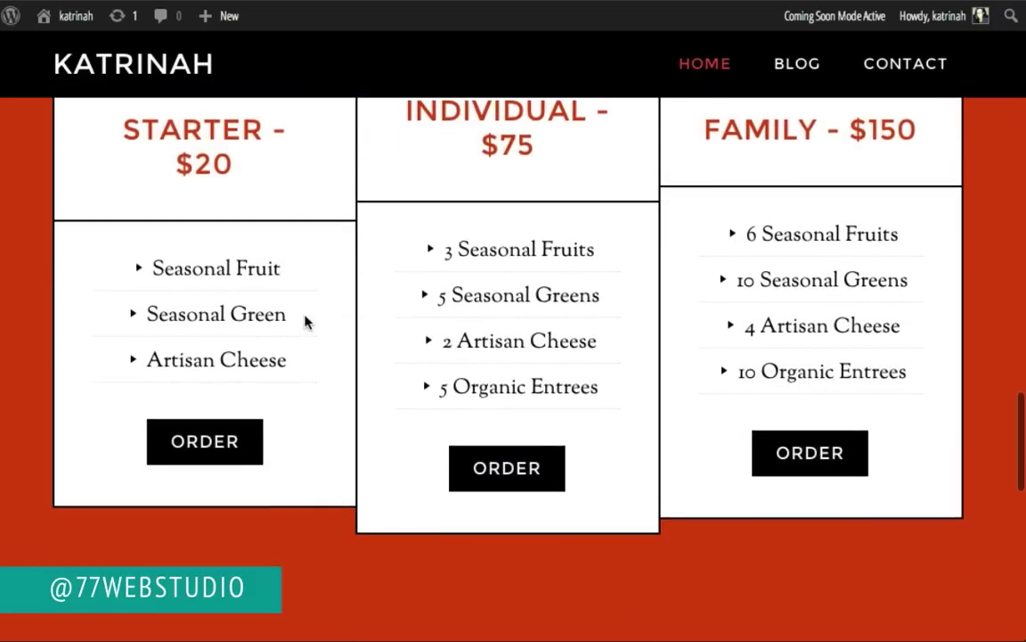
# Step: Inspect the Starter ORDER button, live-edit its background-color from #000 to #333, and copy the rule
pyautogui.rightClick(196, 442)
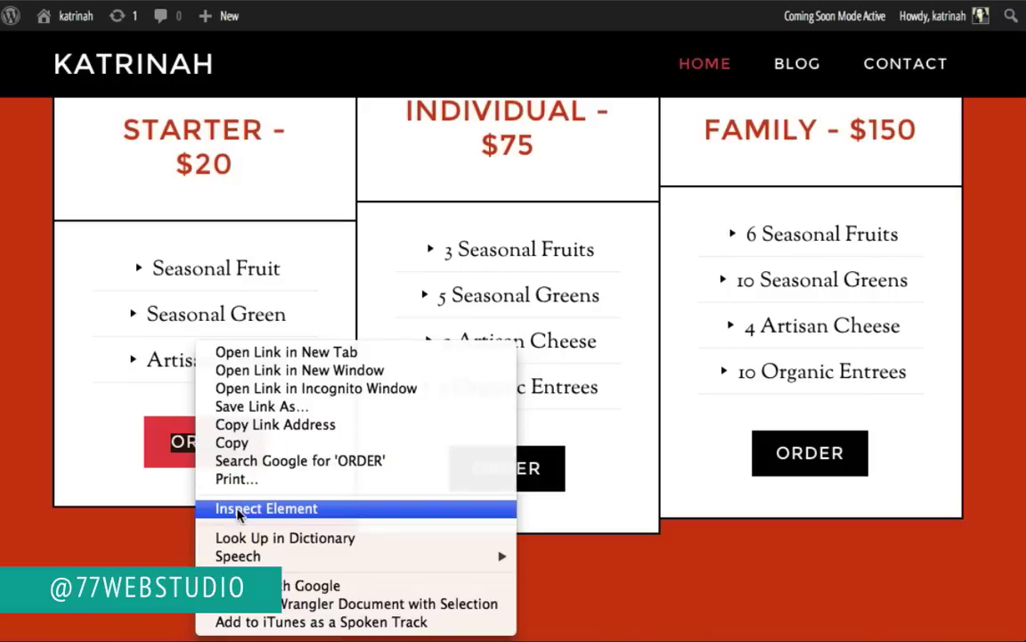
pyautogui.click(237, 509)
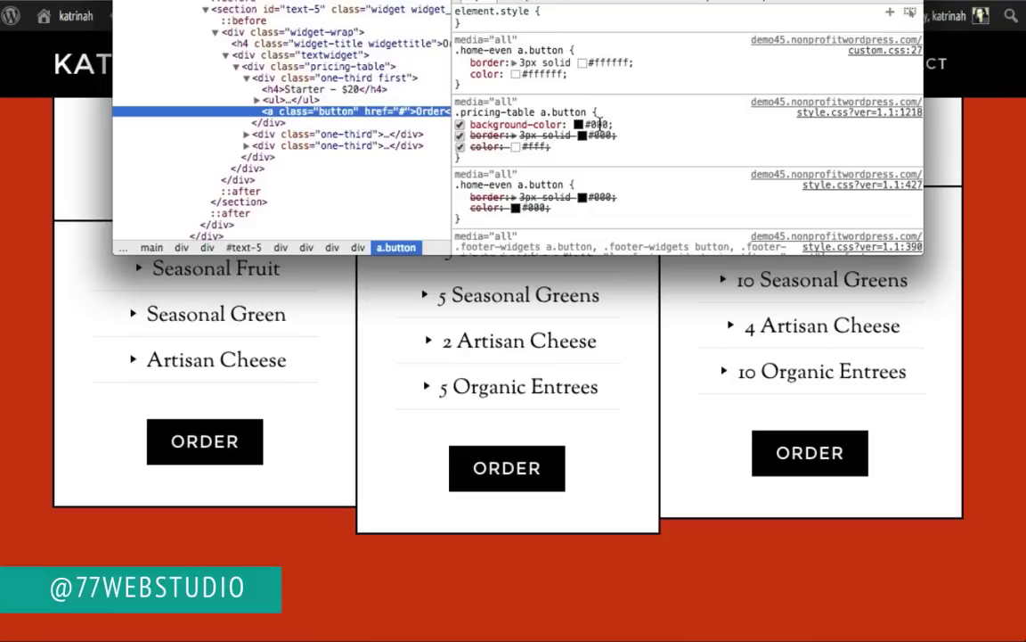
pyautogui.click(601, 122)
pyautogui.click(577, 124)
pyautogui.moveTo(578, 124); pyautogui.dragTo(613, 124)
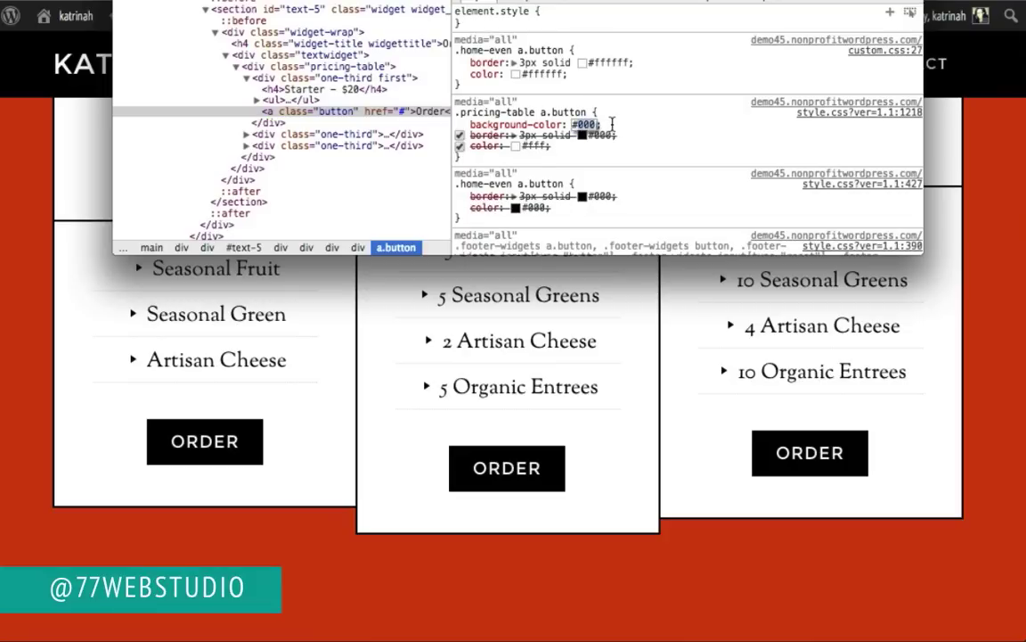
pyautogui.write('#333;')
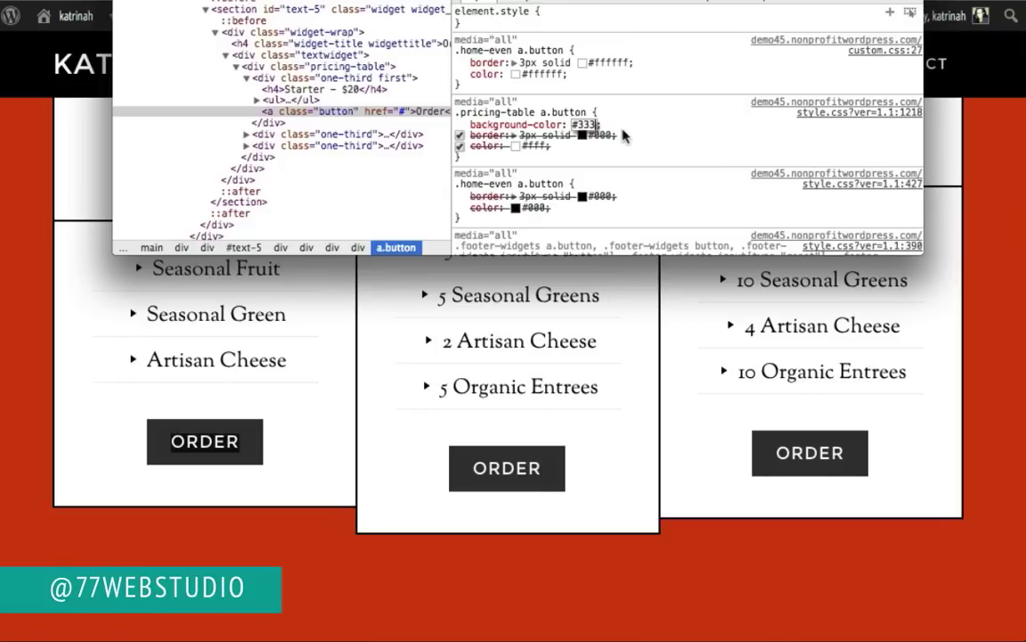
pyautogui.press('Return')
pyautogui.moveTo(617, 129); pyautogui.dragTo(456, 114)
pyautogui.hotkey('ctrl', 'c')
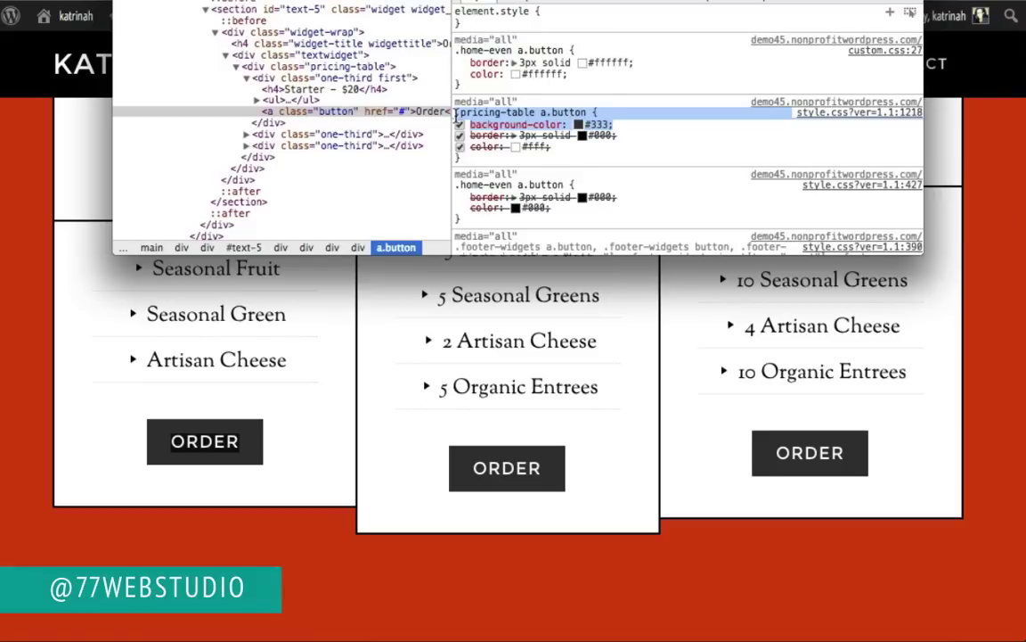
pyautogui.click(35, 449)
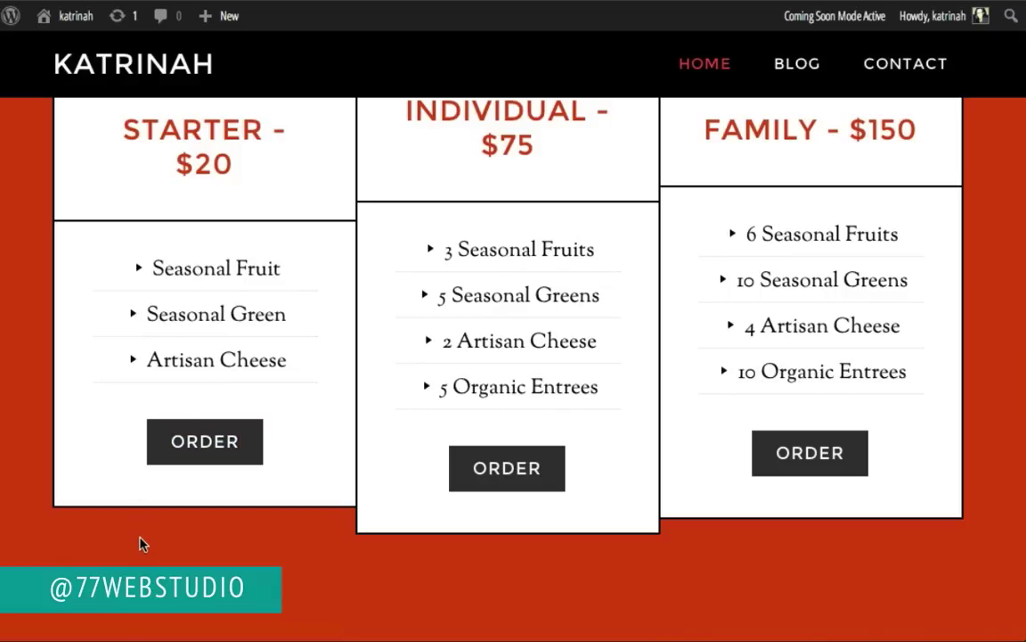
# Step: Inspect the Starter ORDER button and force its :hover state to see the #f04848 rule
pyautogui.rightClick(223, 443)
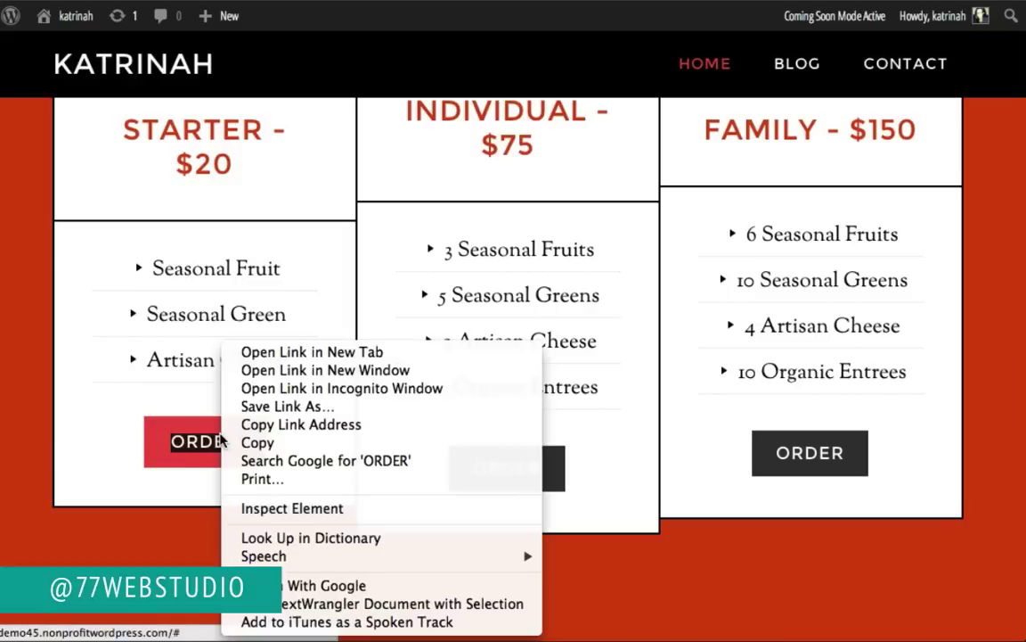
pyautogui.click(275, 508)
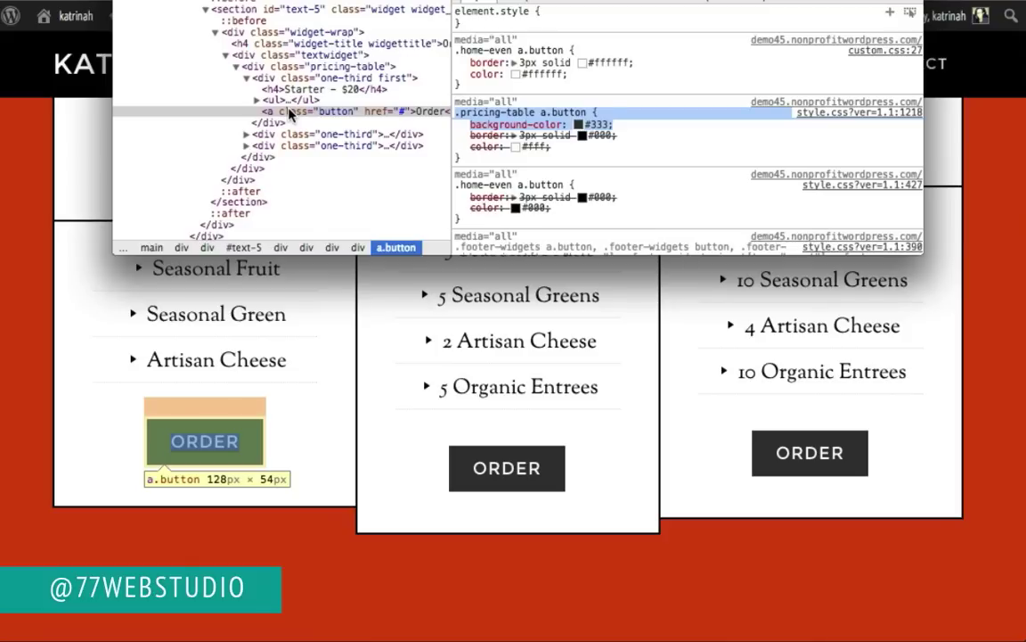
pyautogui.rightClick(288, 114)
pyautogui.moveTo(338, 169)
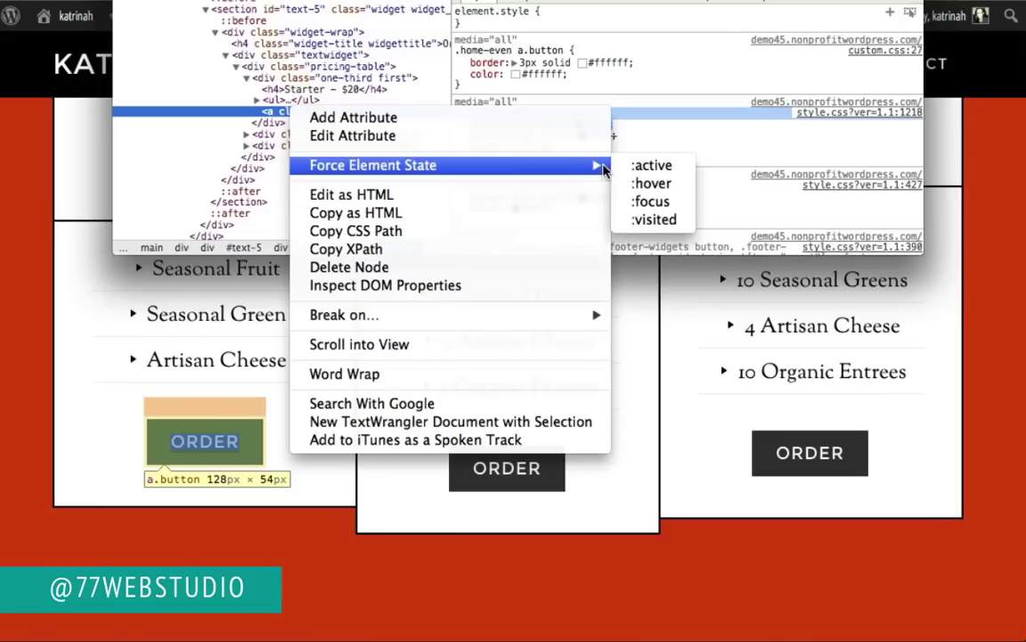
pyautogui.click(653, 184)
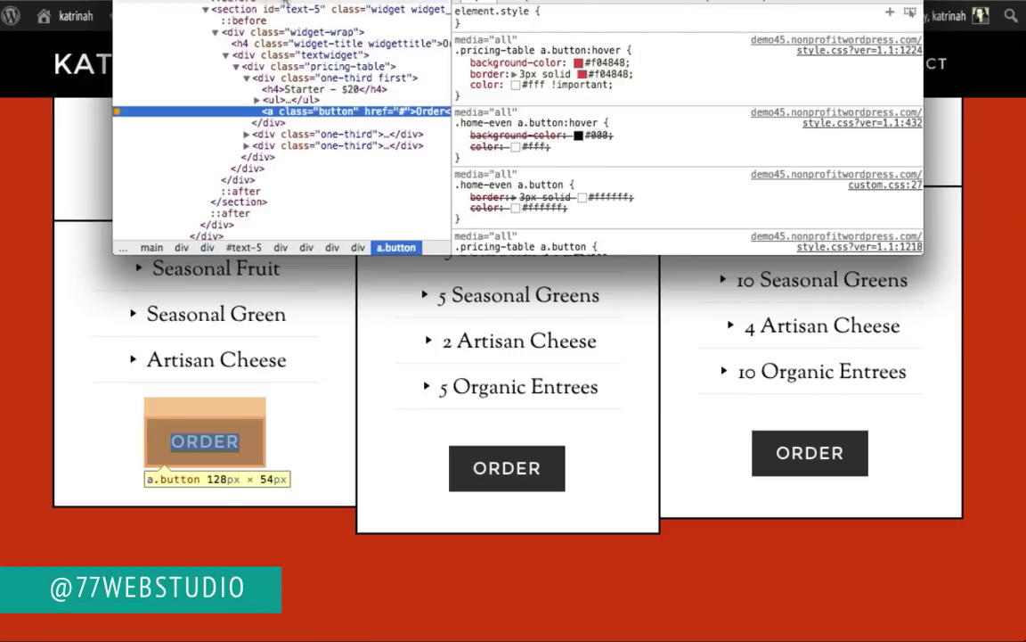
# Step: Open custom.css and paste the copied .pricing-table a.button rule with #333 background at the end
pyautogui.press('super+alt+i')
pyautogui.moveTo(73, 19)
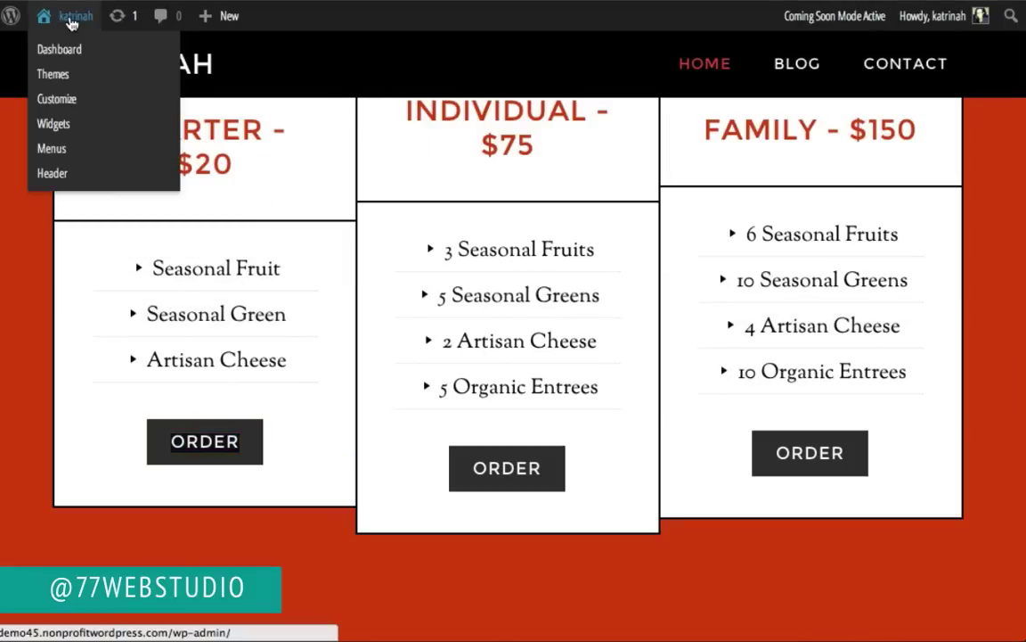
pyautogui.click(71, 51)
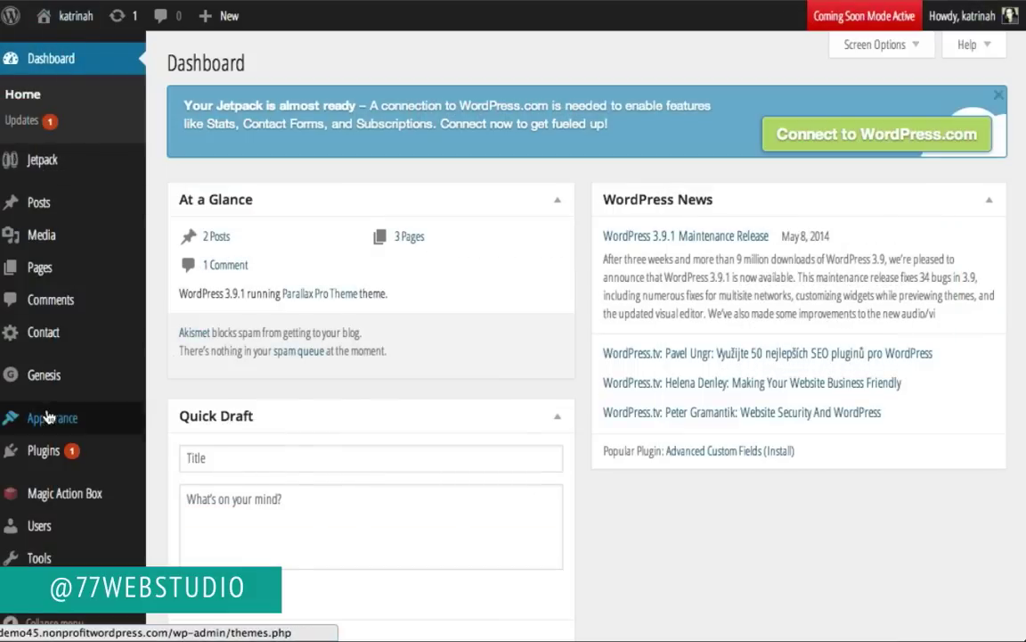
pyautogui.moveTo(69, 414)
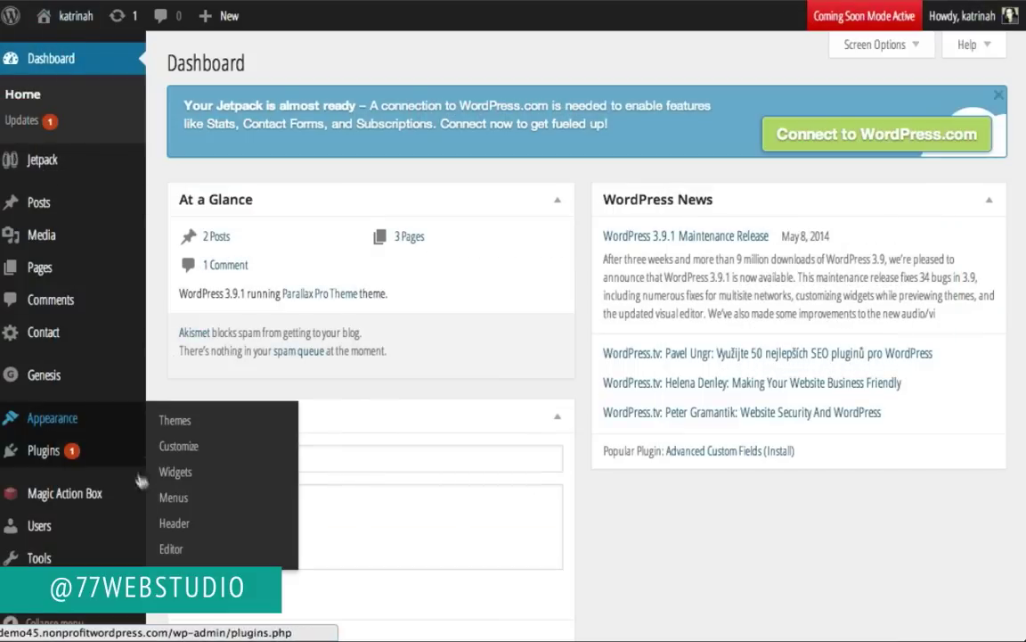
pyautogui.click(165, 549)
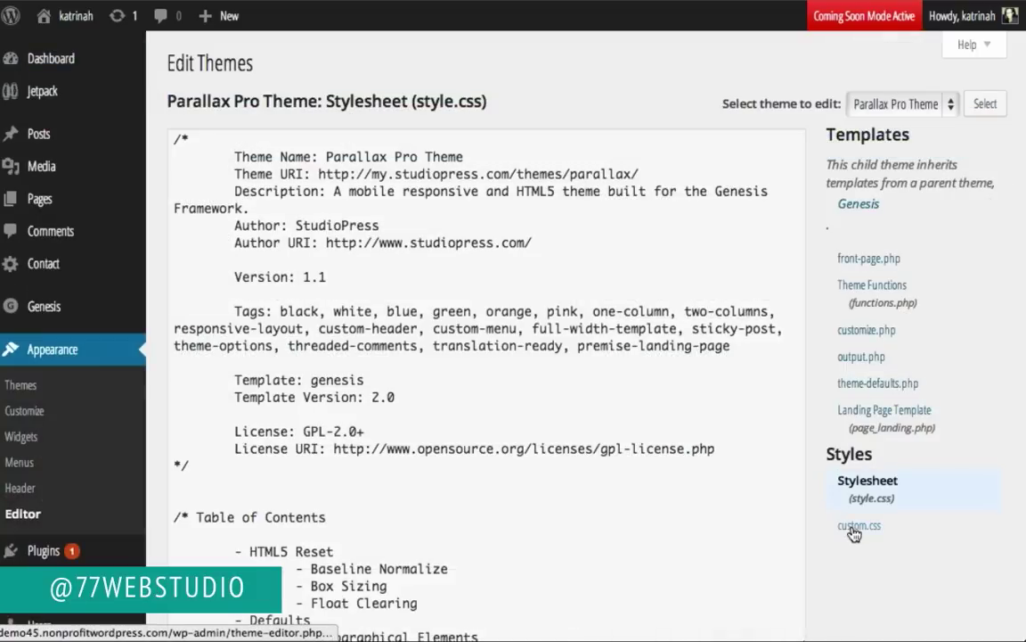
pyautogui.click(853, 529)
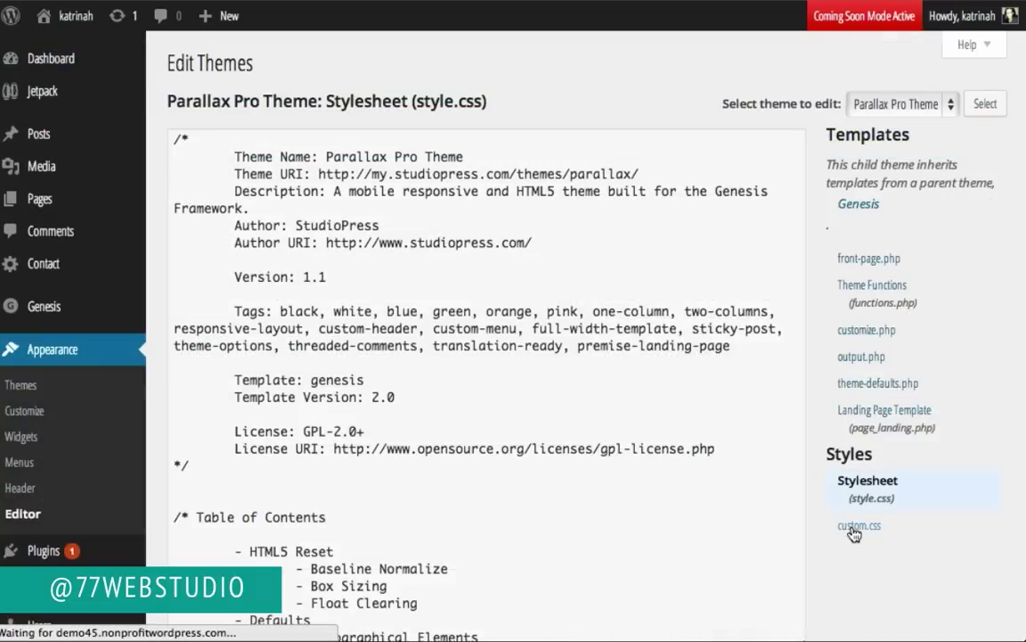
pyautogui.scroll(-3, 356, 430)
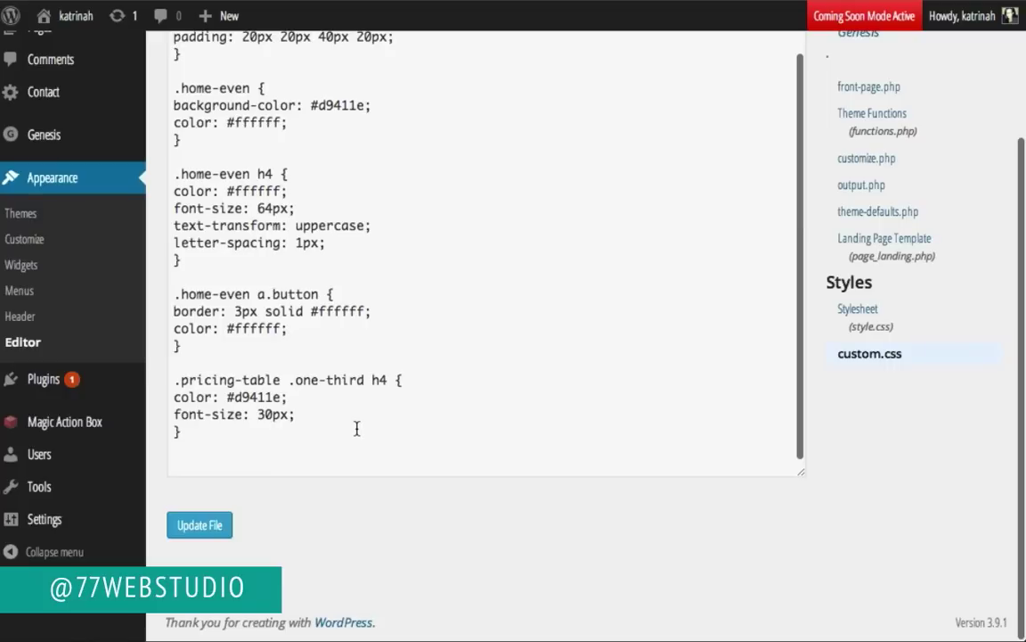
pyautogui.click(220, 433)
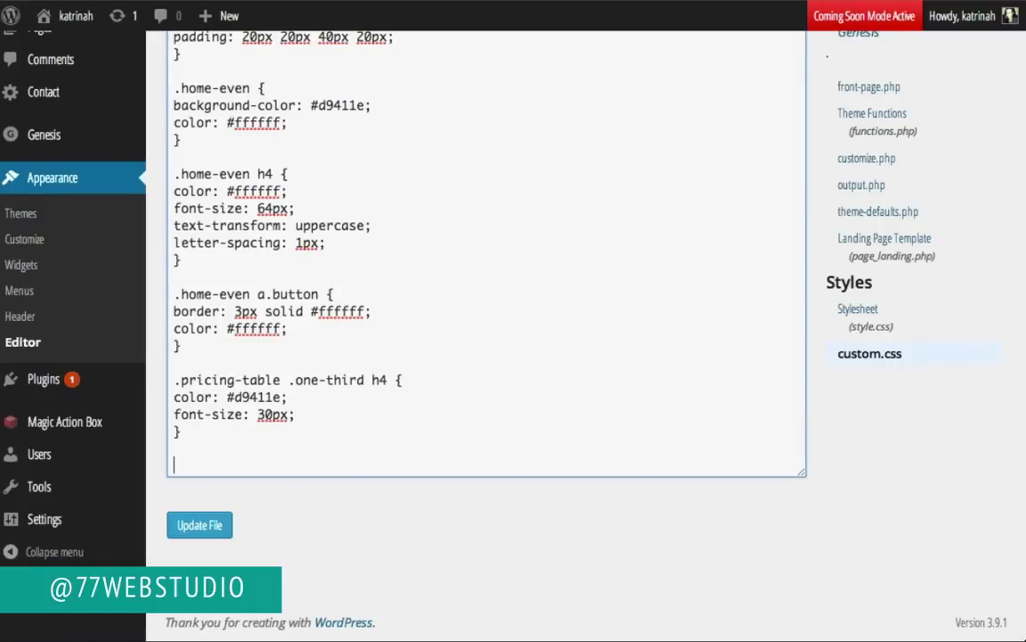
pyautogui.hotkey('ctrl', 'v')
pyautogui.press('Return')
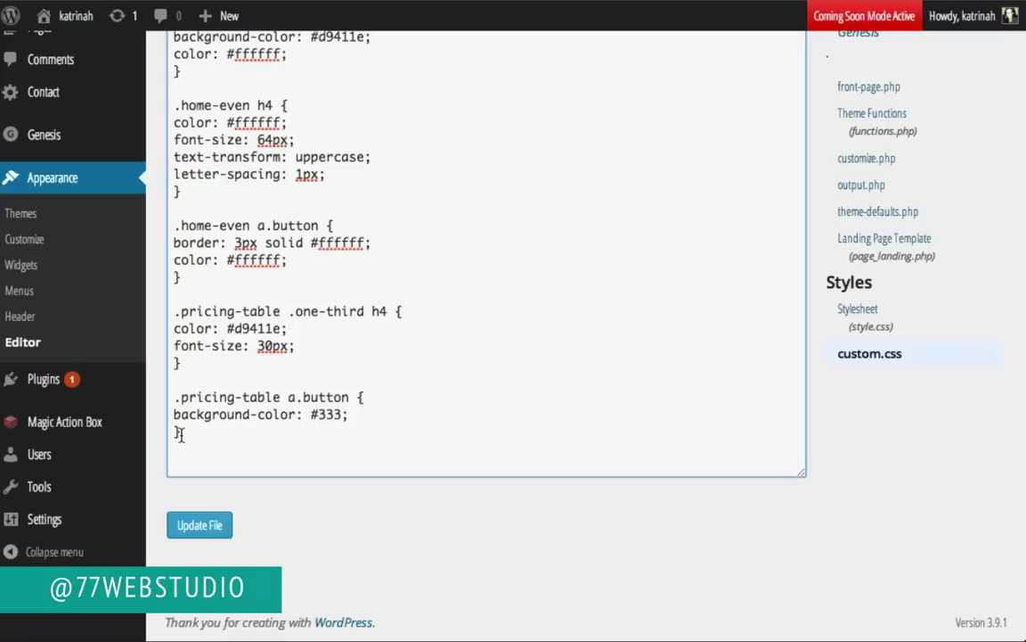
# Step: Duplicate the rule as a :hover version with #d9411e background and save custom.css
pyautogui.moveTo(179, 433); pyautogui.dragTo(172, 398)
pyautogui.hotkey('ctrl', 'c')
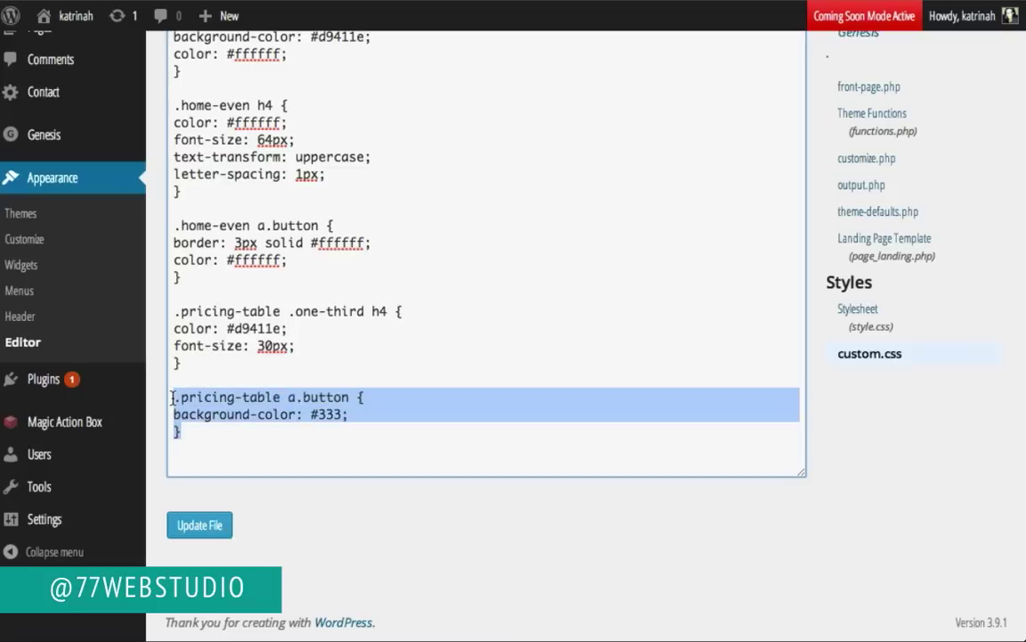
pyautogui.press('Down')
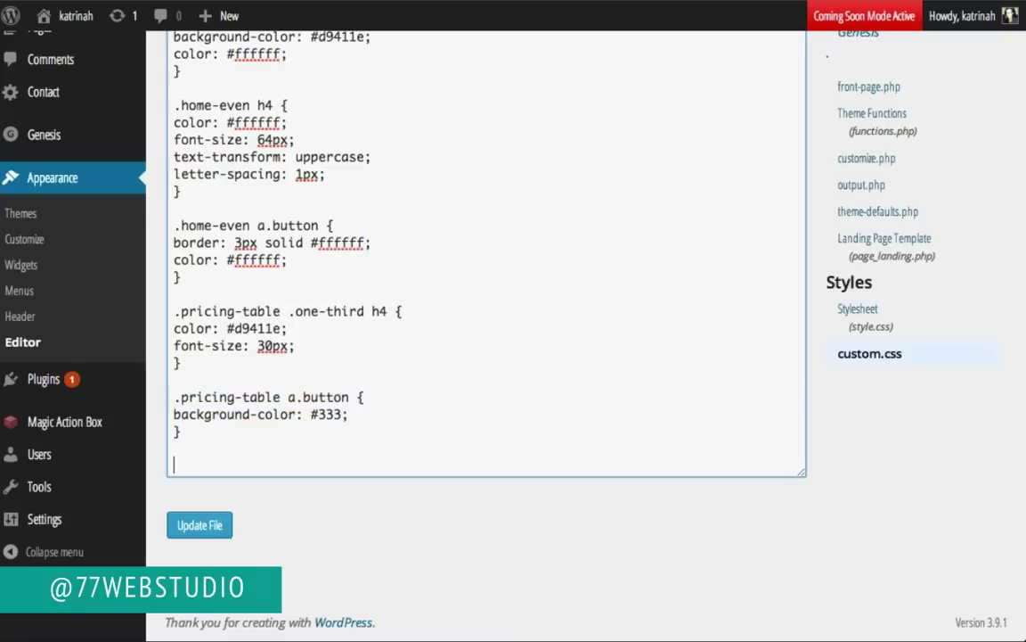
pyautogui.hotkey('ctrl', 'v')
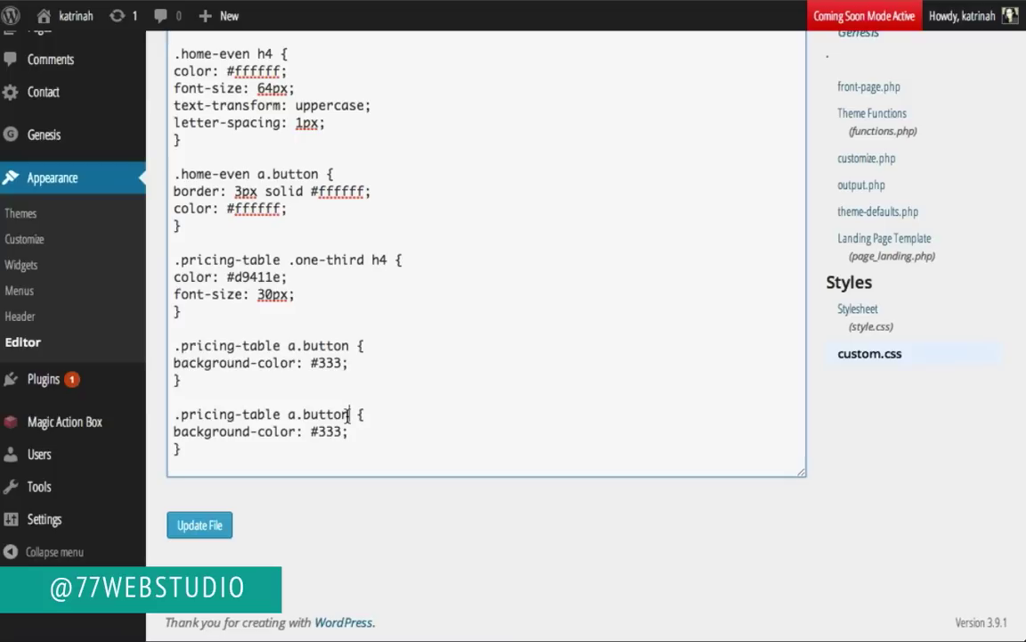
pyautogui.write(':hovbe')
pyautogui.press('BackSpace')
pyautogui.press('BackSpace')
pyautogui.write('er')
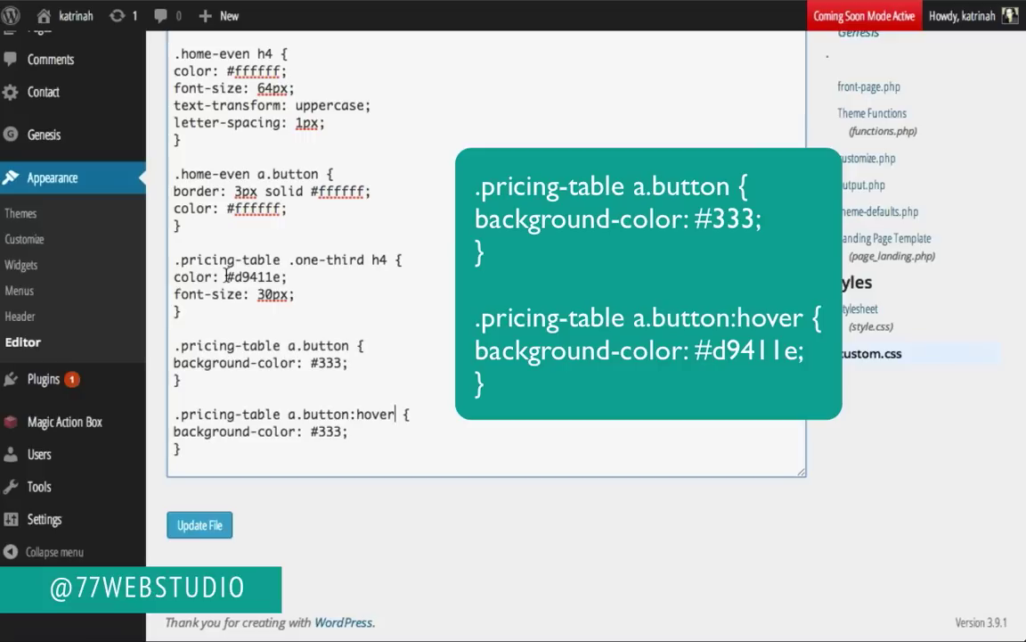
pyautogui.moveTo(226, 277); pyautogui.dragTo(297, 277)
pyautogui.hotkey('ctrl', 'c')
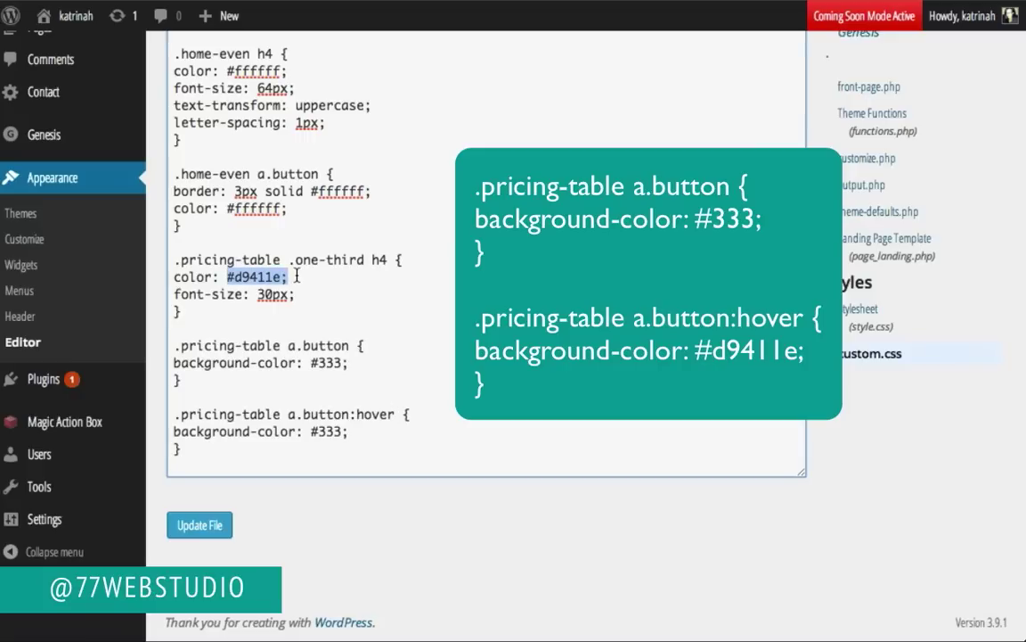
pyautogui.moveTo(311, 431); pyautogui.dragTo(384, 432)
pyautogui.hotkey('ctrl', 'v')
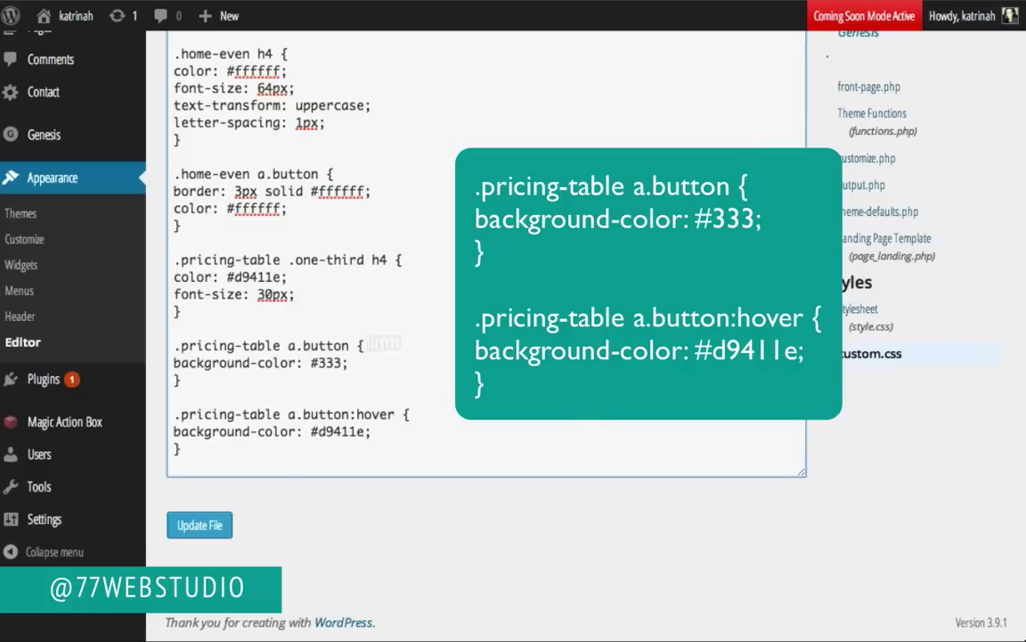
pyautogui.click(197, 527)
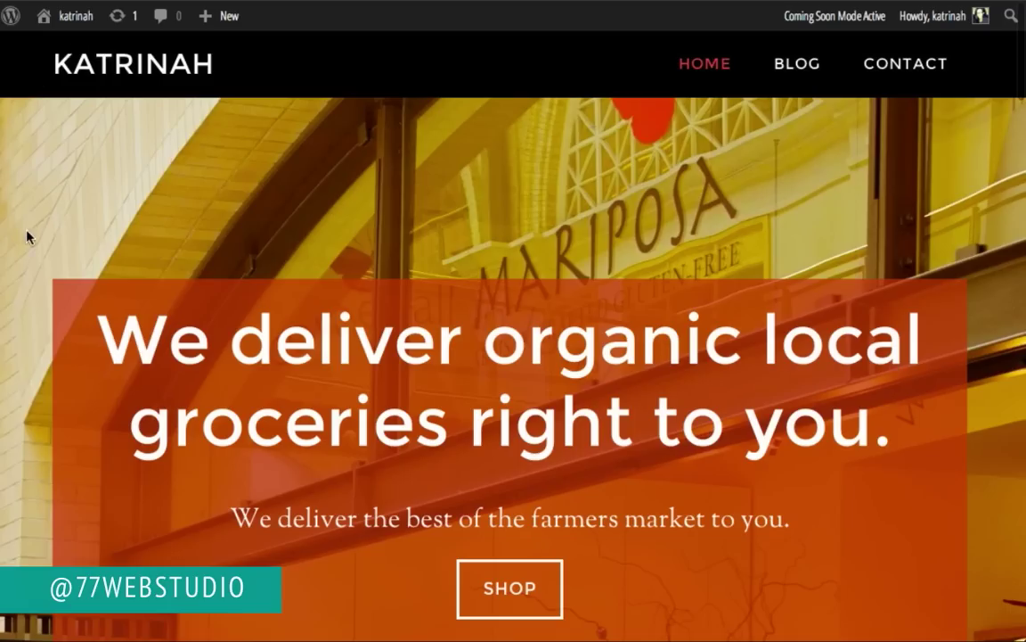
pyautogui.scroll(-12, 26, 237)
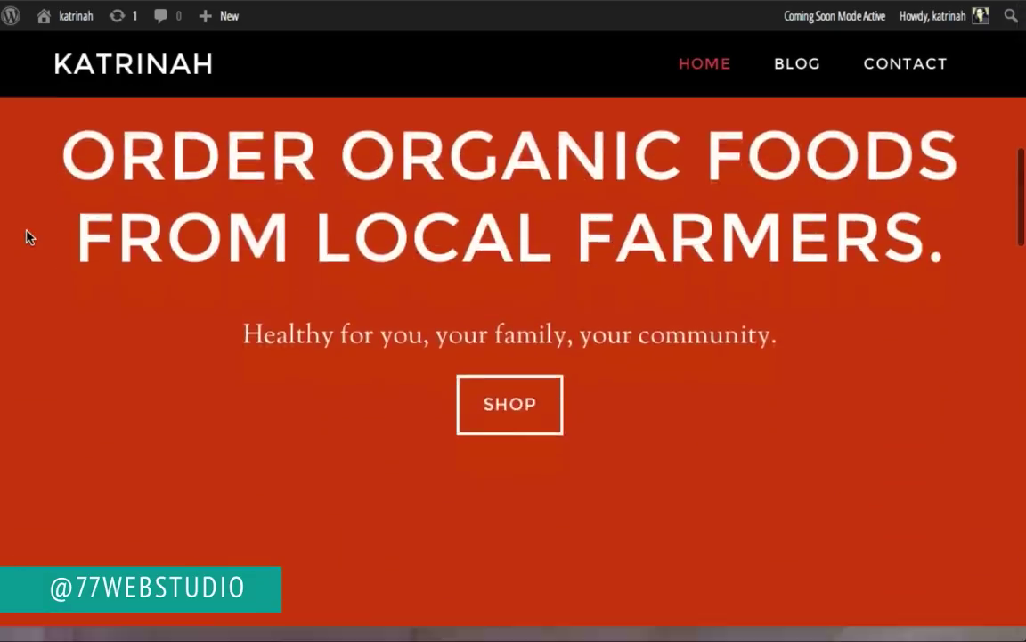
pyautogui.scroll(-10, 26, 236)
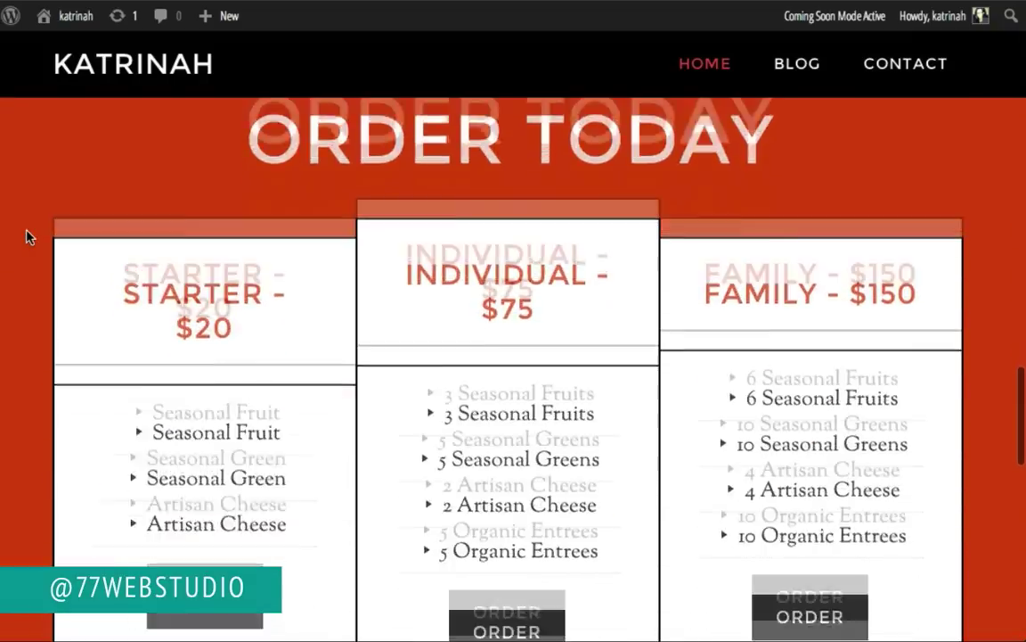
pyautogui.scroll(1, 27, 236)
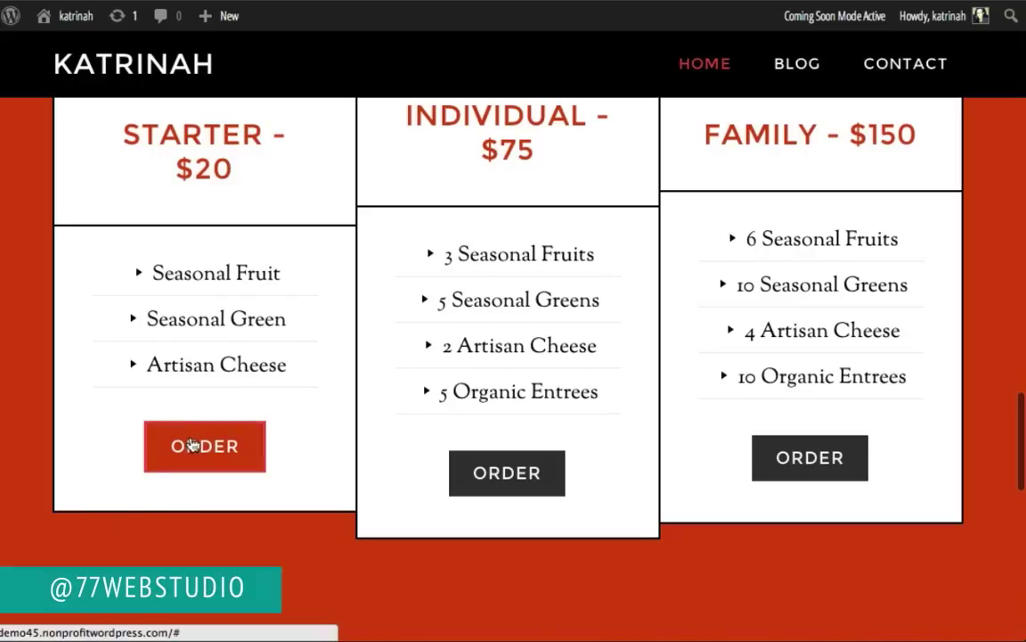
pyautogui.scroll(3, 92, 388)
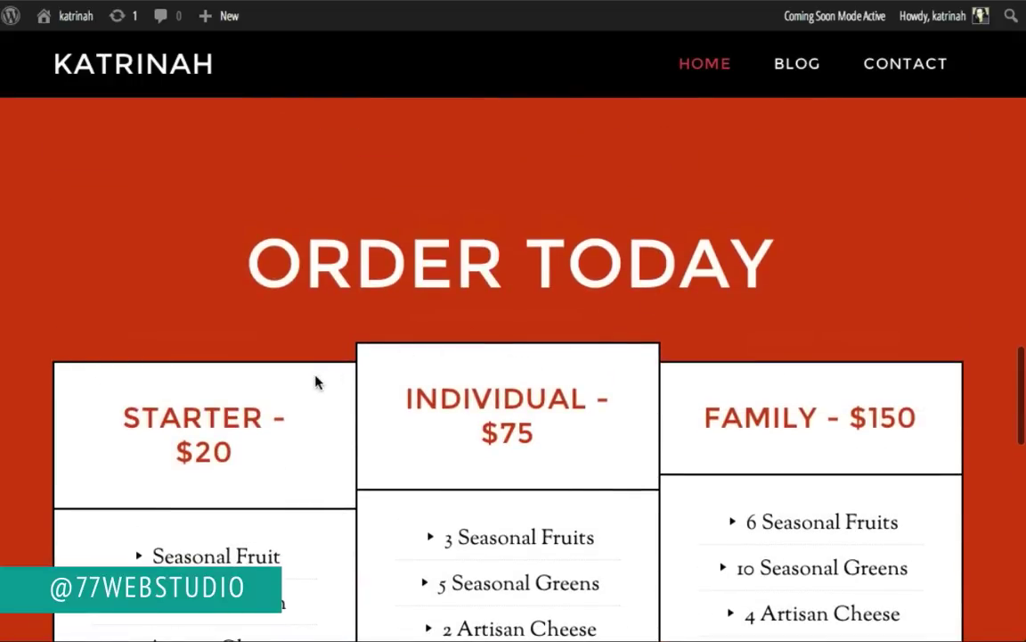
pyautogui.scroll(-4, 317, 380)
pyautogui.scroll(-9, 316, 382)
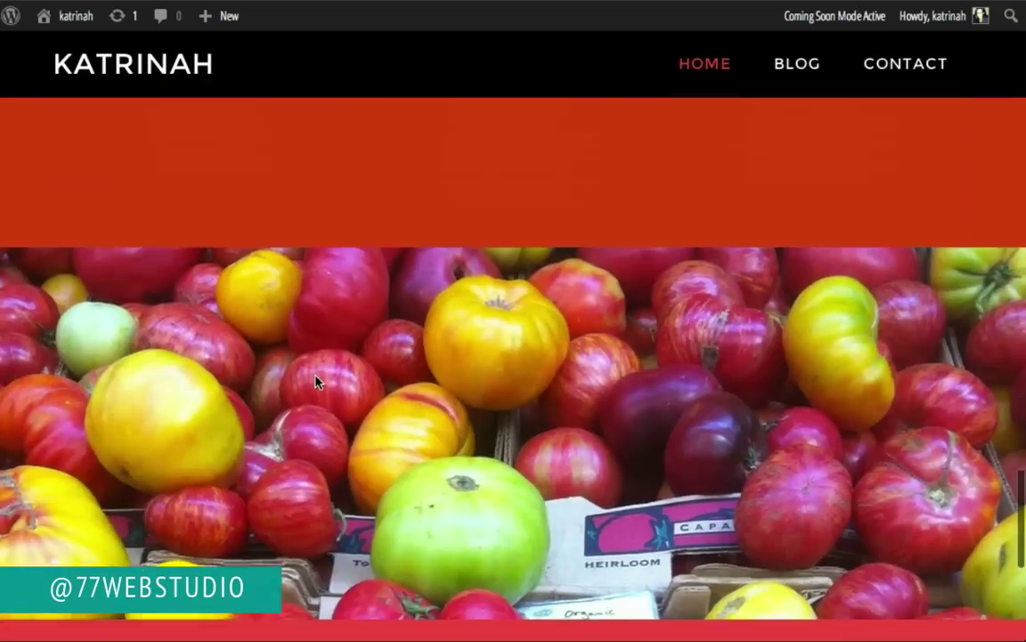
pyautogui.scroll(3, 317, 381)
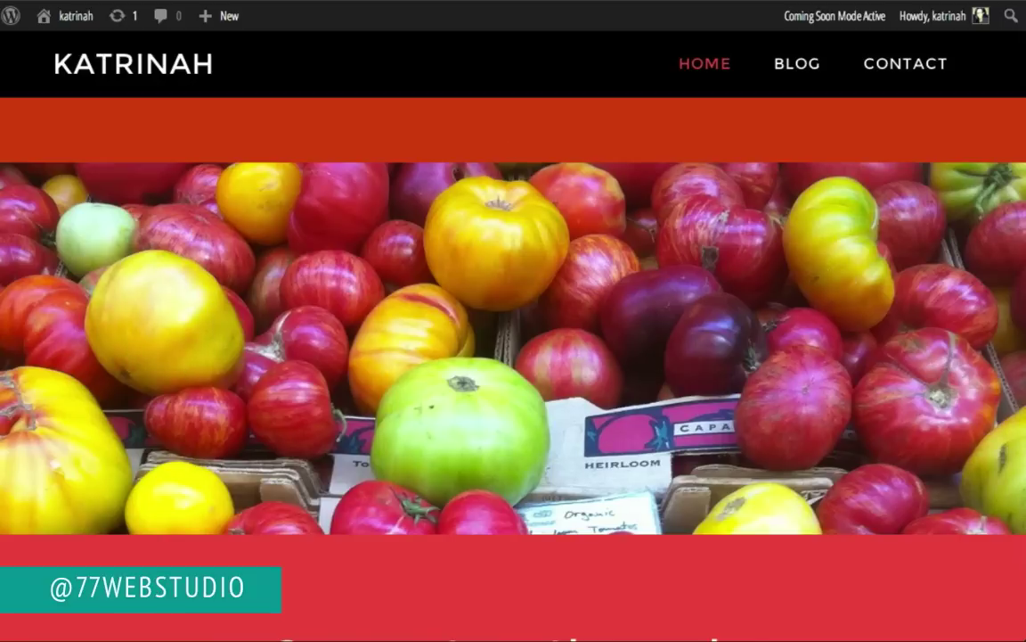
pyautogui.scroll(-5, 156, 324)
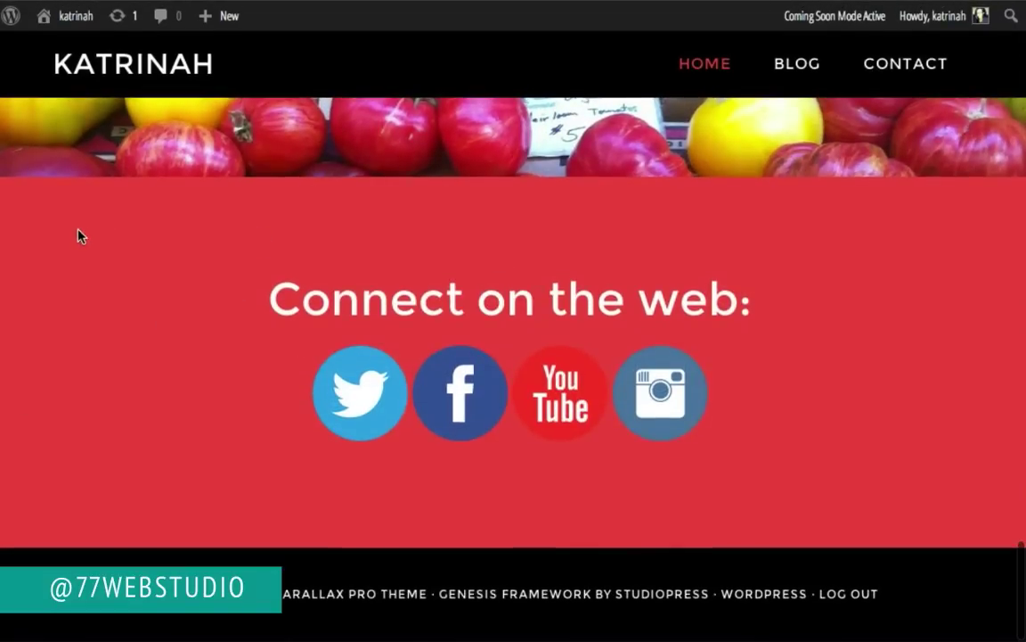
pyautogui.scroll(10, 181, 254)
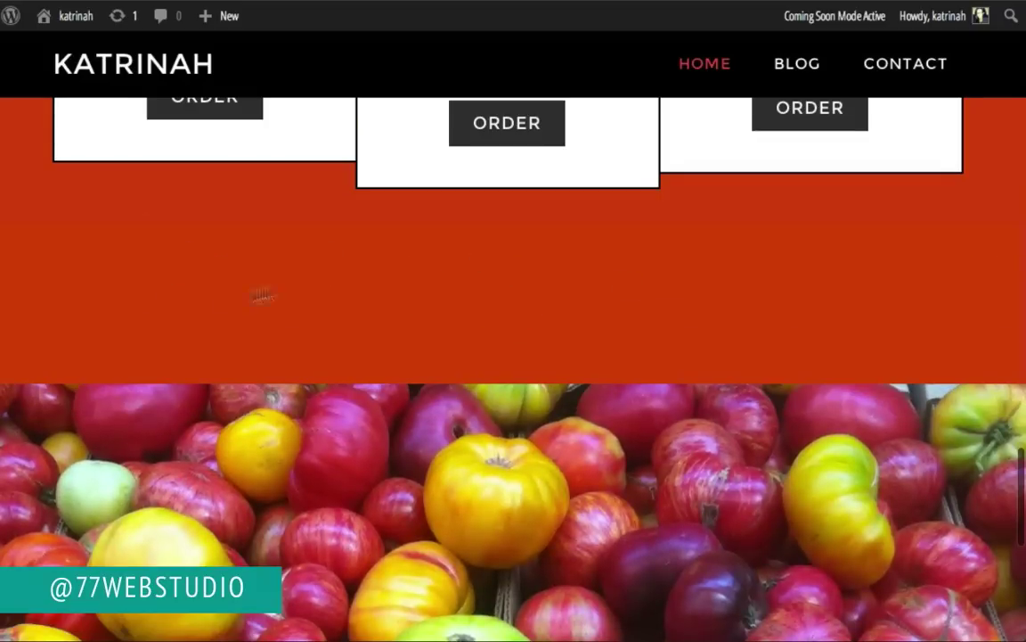
pyautogui.scroll(-8, 172, 300)
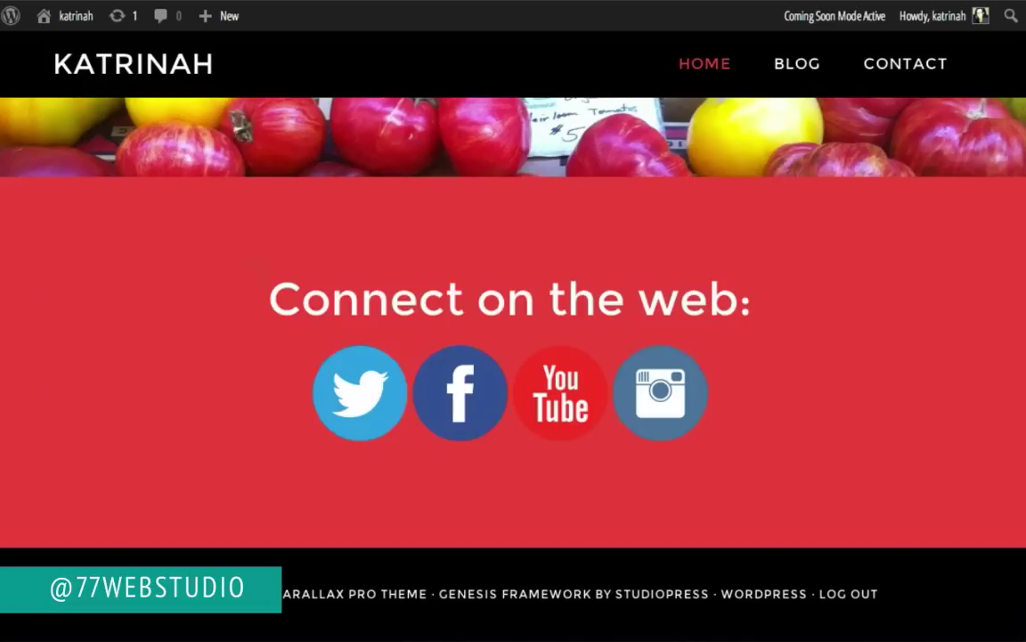
# Step: Inspect the footer and locate the .footer-widgets rule with its #f04848 background
pyautogui.rightClick(153, 235)
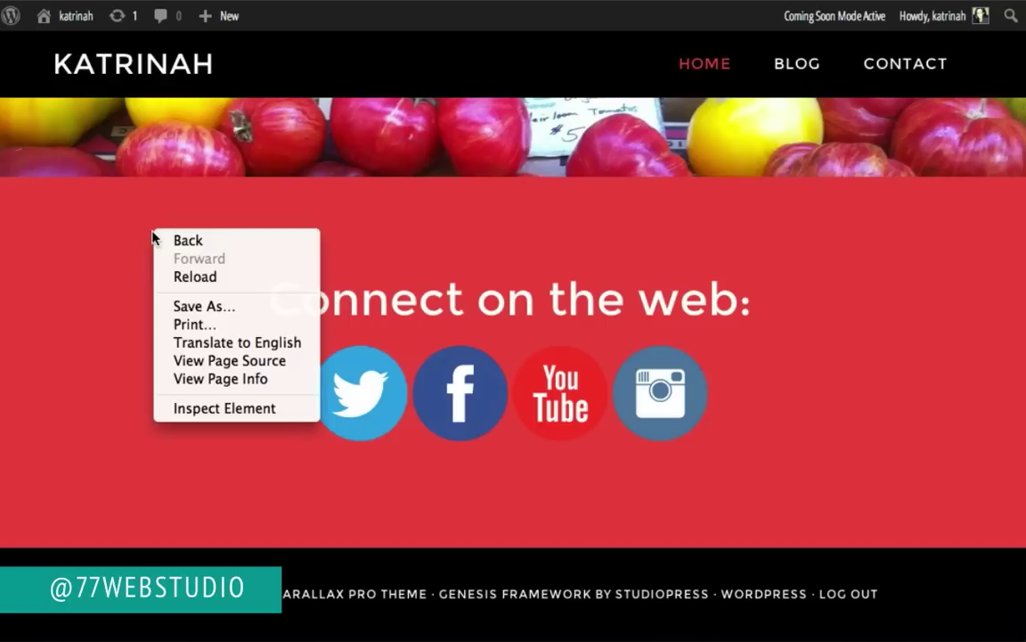
pyautogui.click(194, 407)
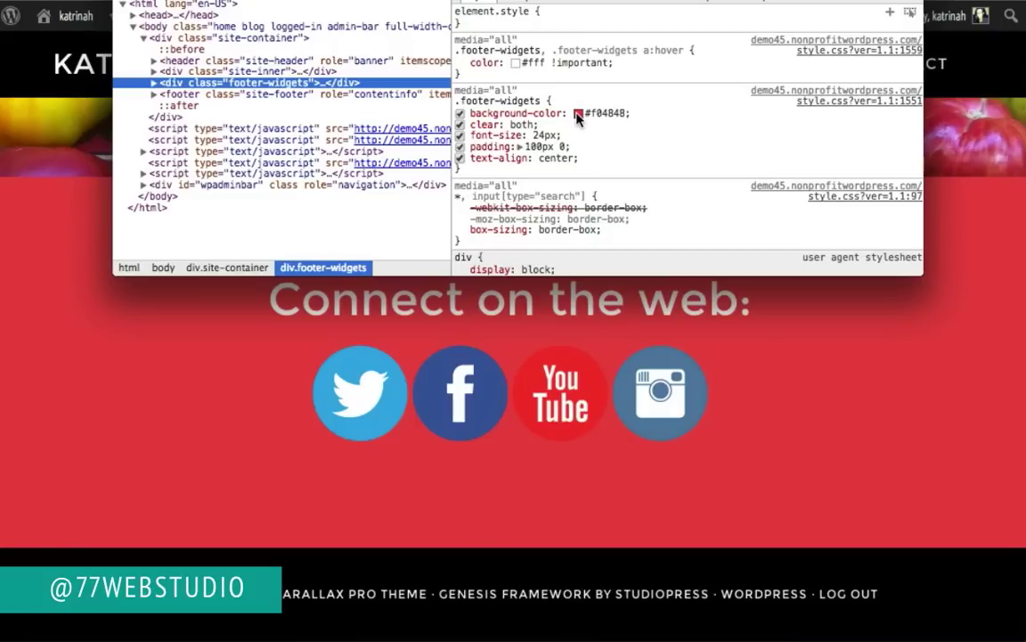
pyautogui.moveTo(632, 113); pyautogui.dragTo(531, 113)
pyautogui.click(457, 101)
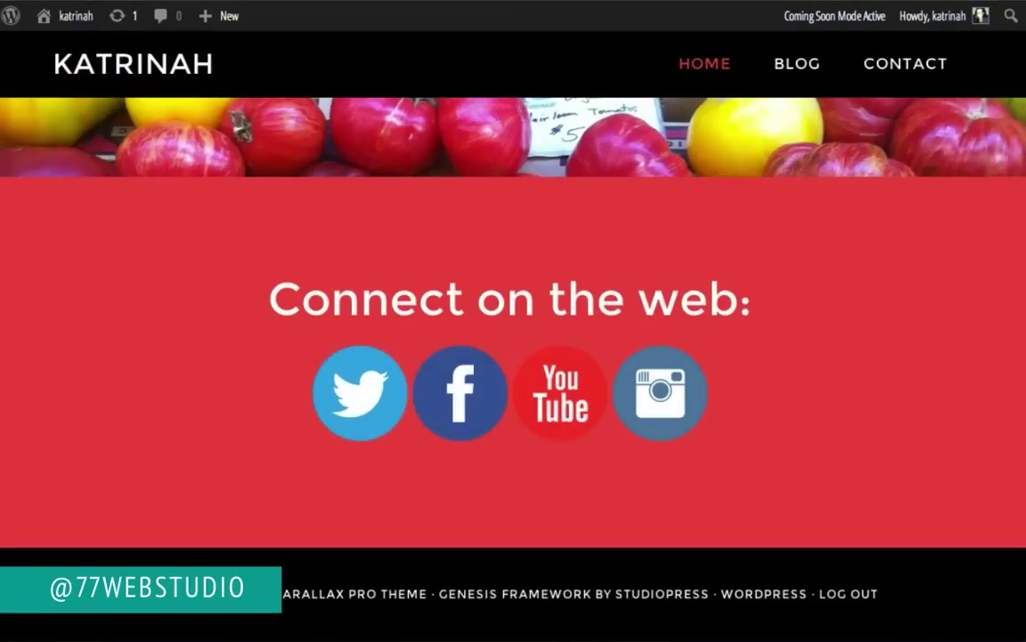
# Step: Go to the Dashboard and open Appearance > Editor for the Parallax Pro theme
pyautogui.moveTo(71, 22)
pyautogui.click(71, 52)
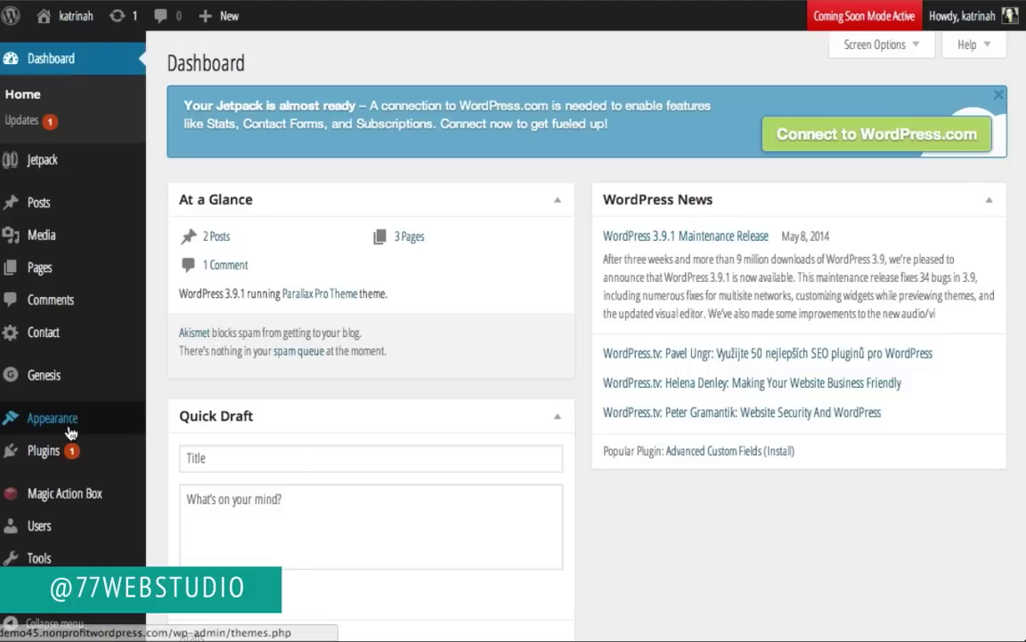
pyautogui.moveTo(45, 417)
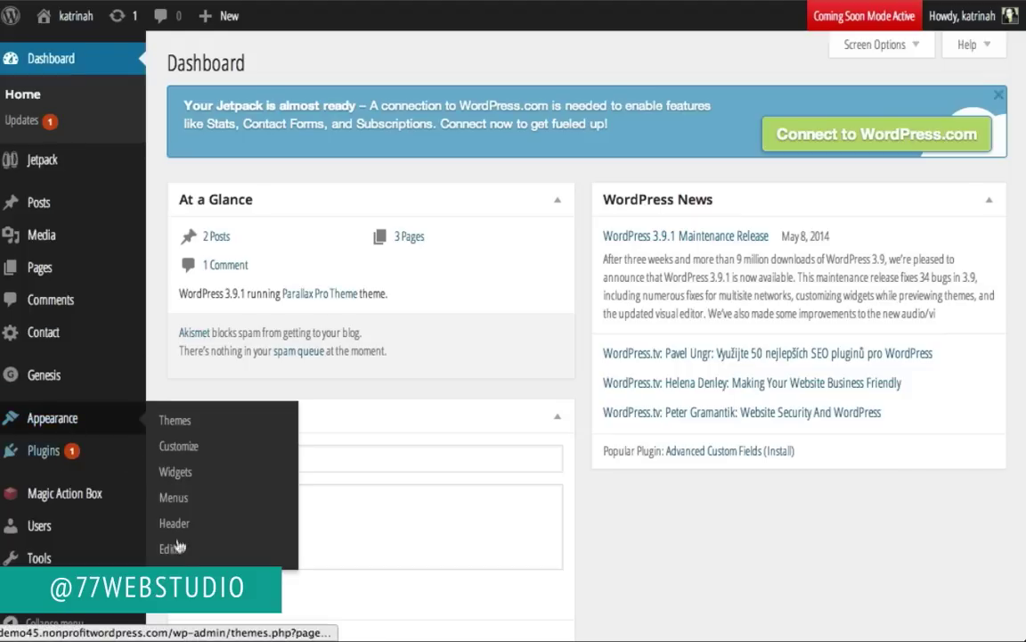
pyautogui.click(173, 553)
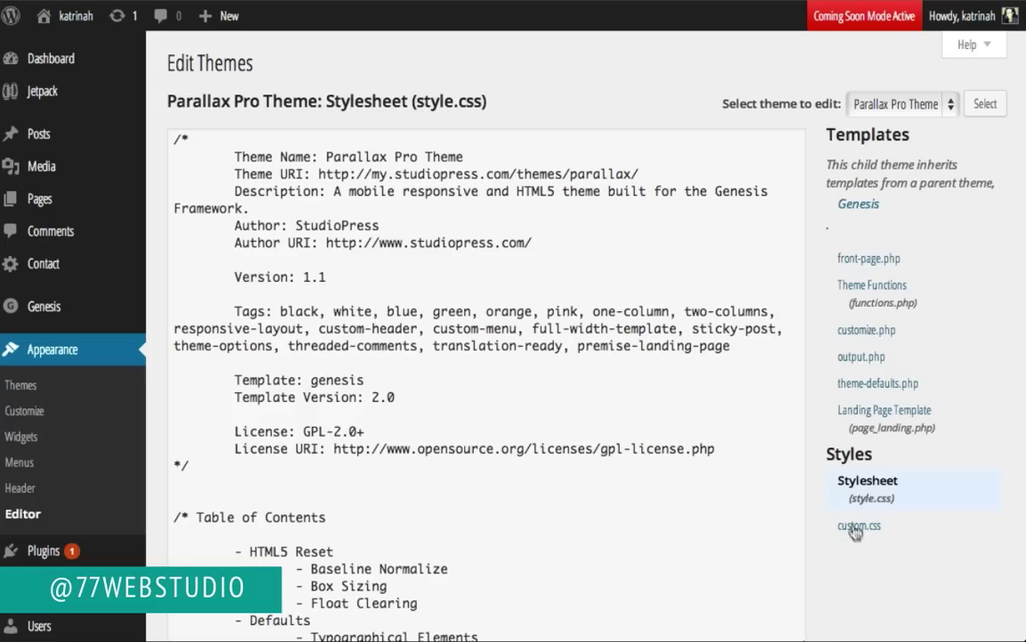
# Step: Append a .footer-widgets rule with background-color #d9411e to custom.css and update the file
pyautogui.click(851, 526)
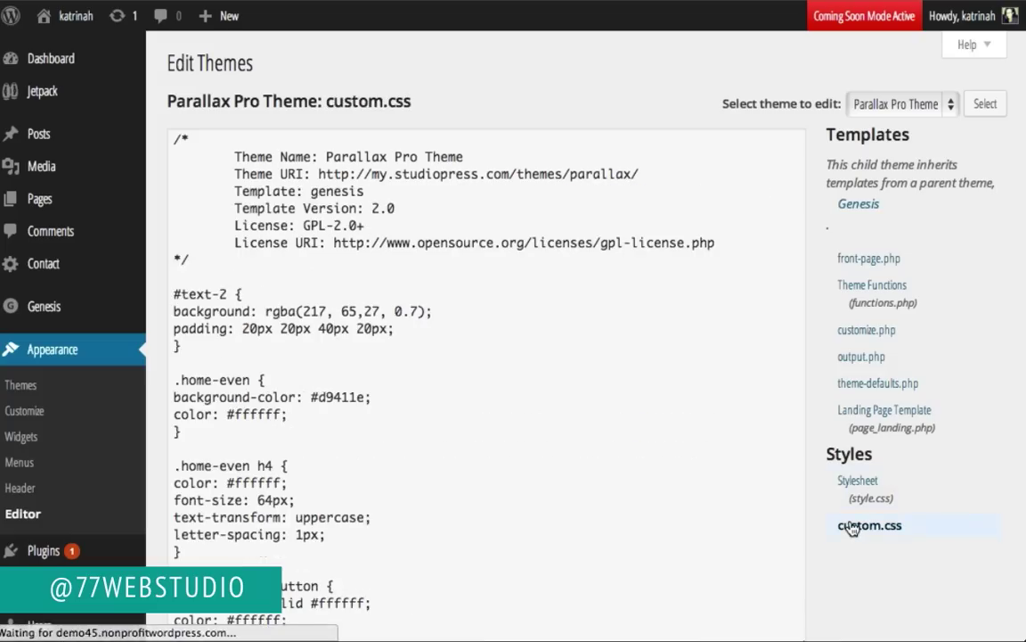
pyautogui.scroll(-5, 250, 501)
pyautogui.click(211, 451)
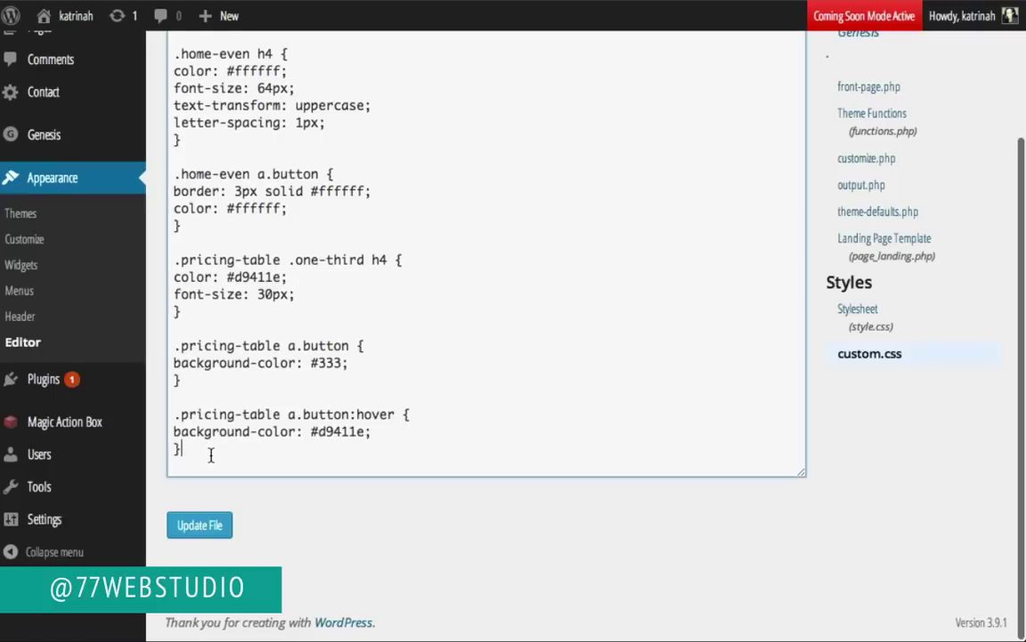
pyautogui.press('Return')
pyautogui.press('Return')
pyautogui.write('.footer-widgets {')
pyautogui.press('Return')
pyautogui.write('background-color: #f04848;')
pyautogui.press('Return')
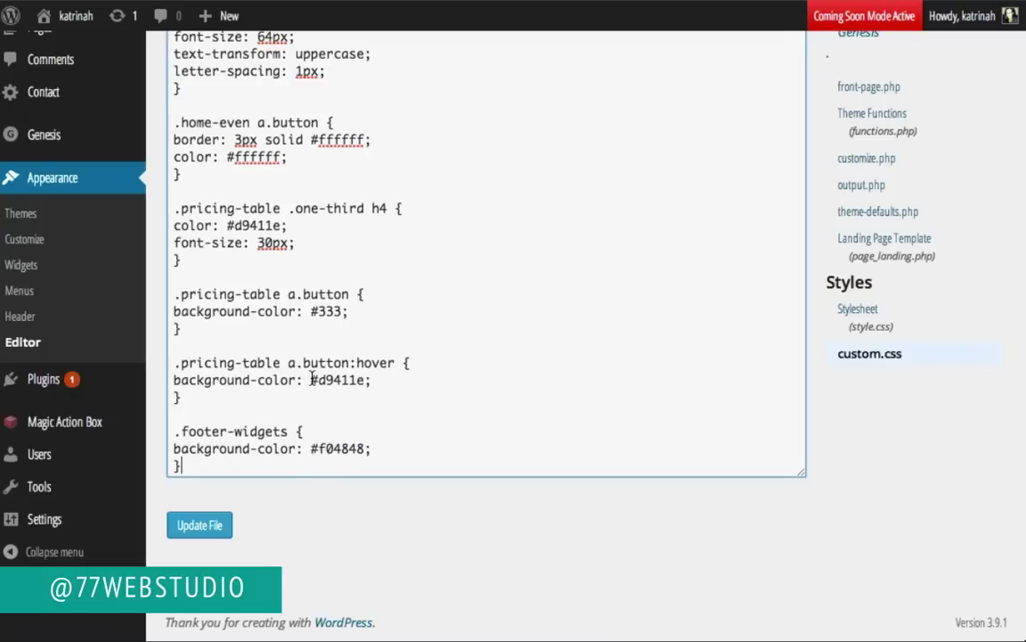
pyautogui.moveTo(312, 379); pyautogui.dragTo(384, 377)
pyautogui.hotkey('ctrl', 'c')
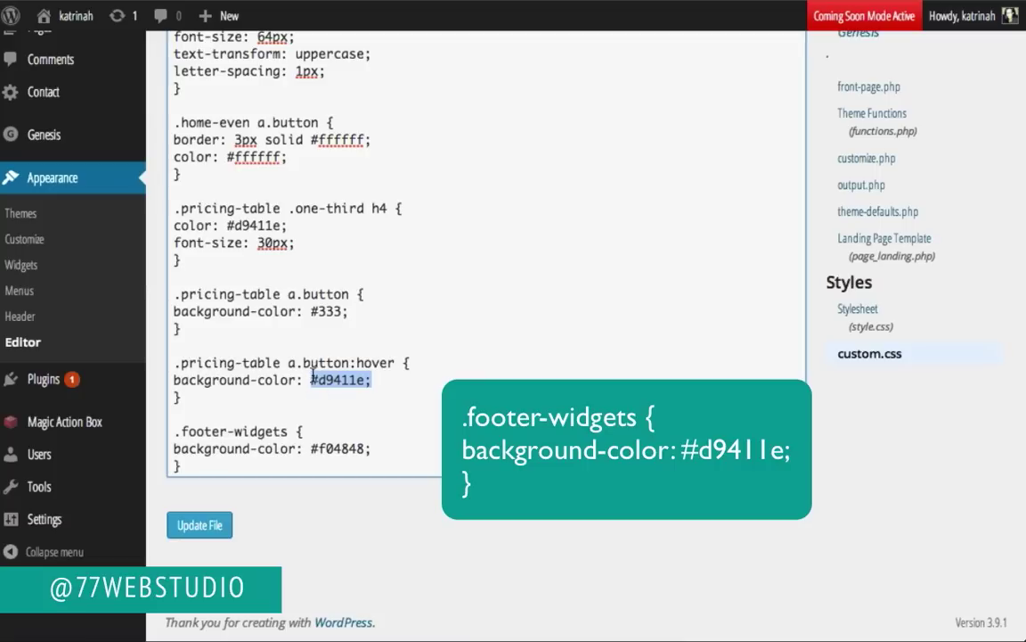
pyautogui.moveTo(310, 454); pyautogui.dragTo(385, 453)
pyautogui.hotkey('ctrl', 'v')
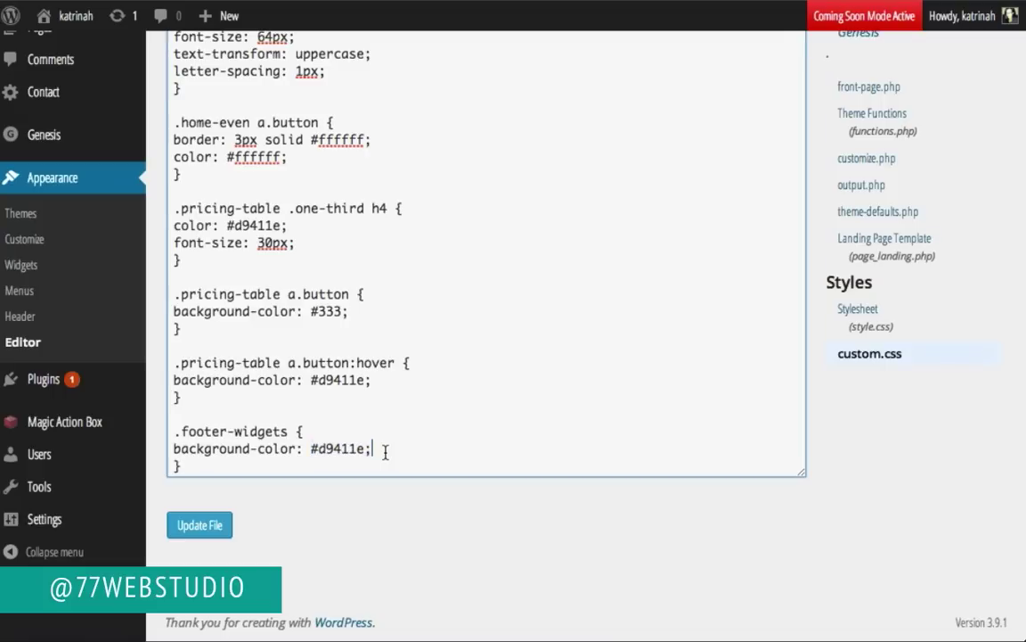
pyautogui.click(198, 526)
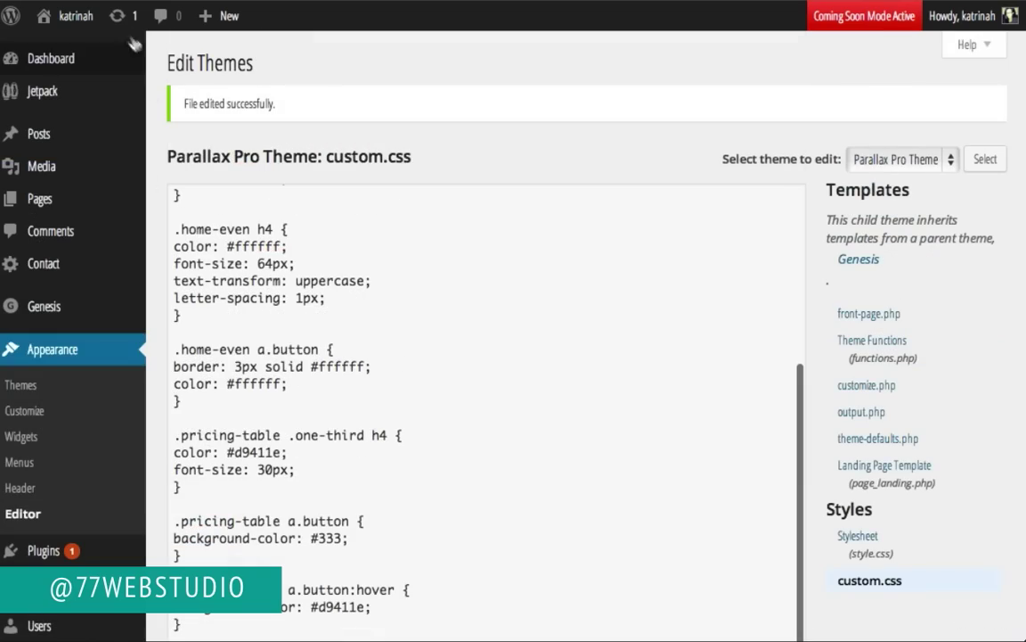
# Step: Visit the live site and scroll to the 'Connect on the web' footer, now #d9411e orange
pyautogui.click(75, 56)
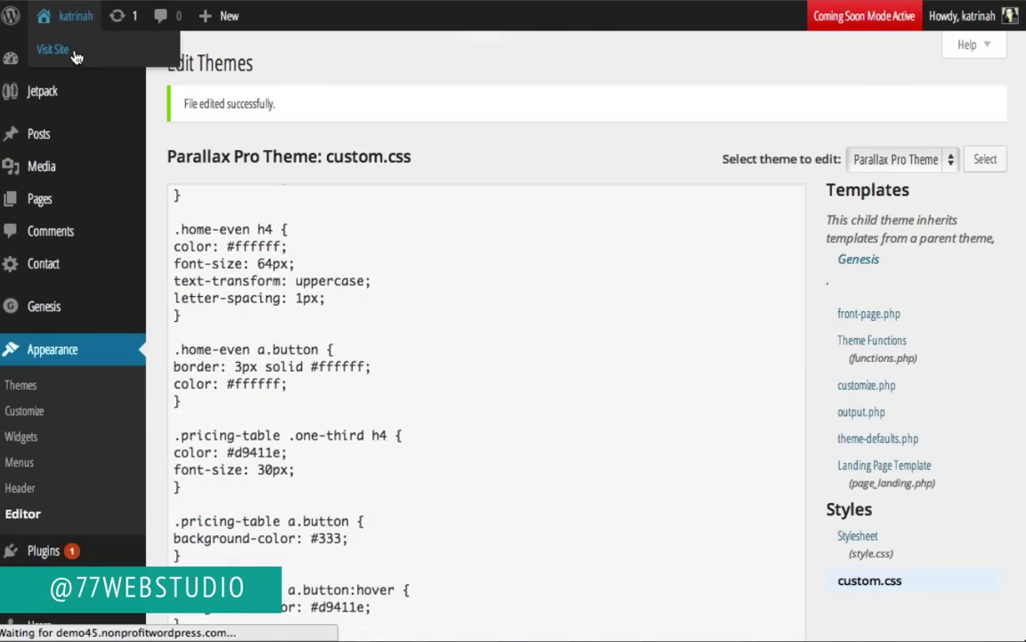
pyautogui.scroll(-20, 33, 201)
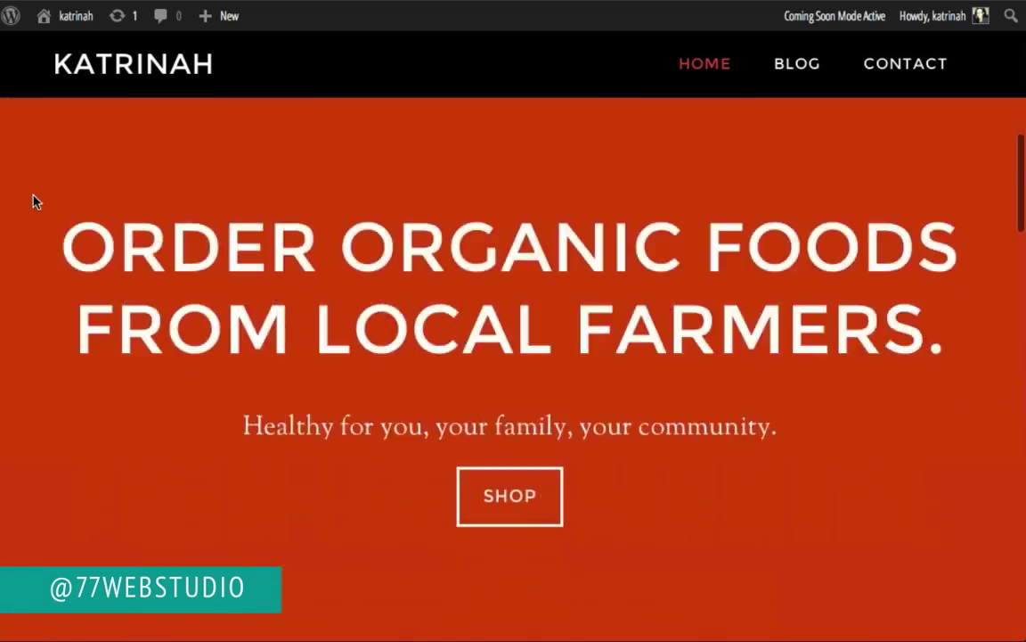
pyautogui.scroll(-2, 34, 201)
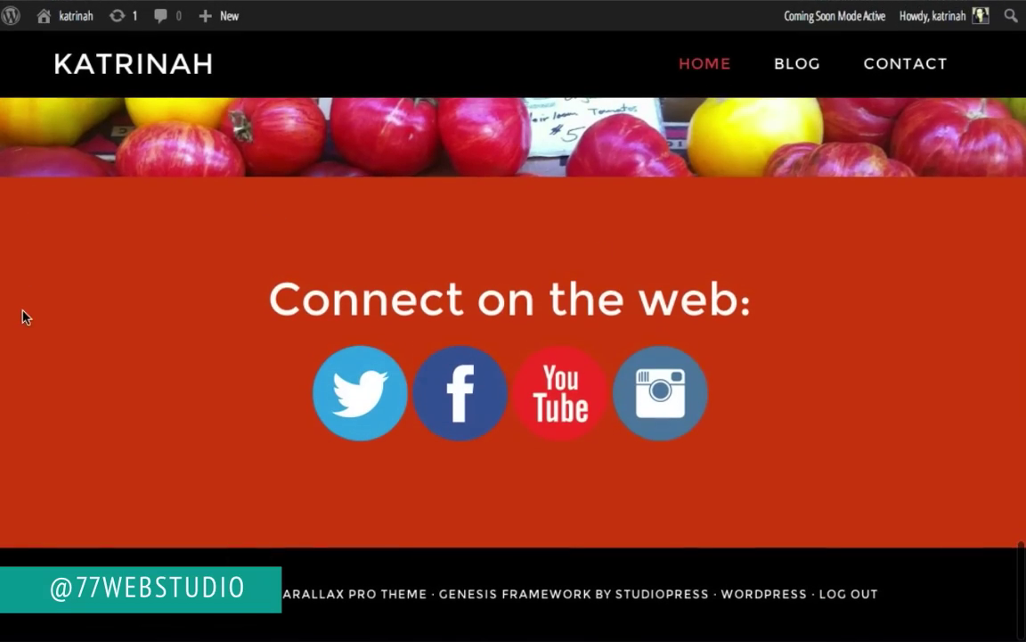
pyautogui.scroll(10, 25, 316)
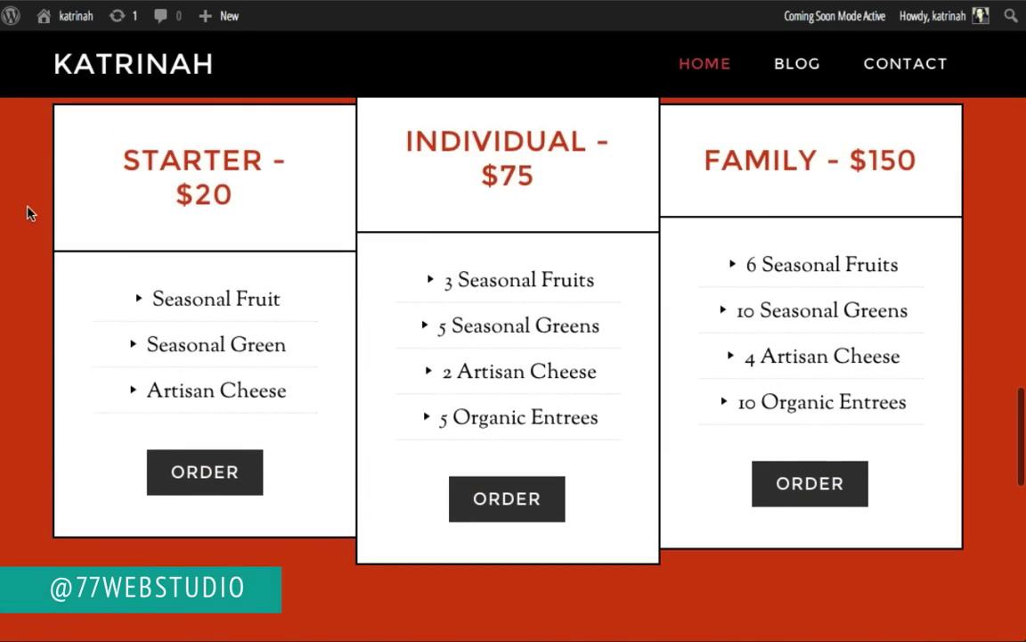
pyautogui.scroll(10, 27, 212)
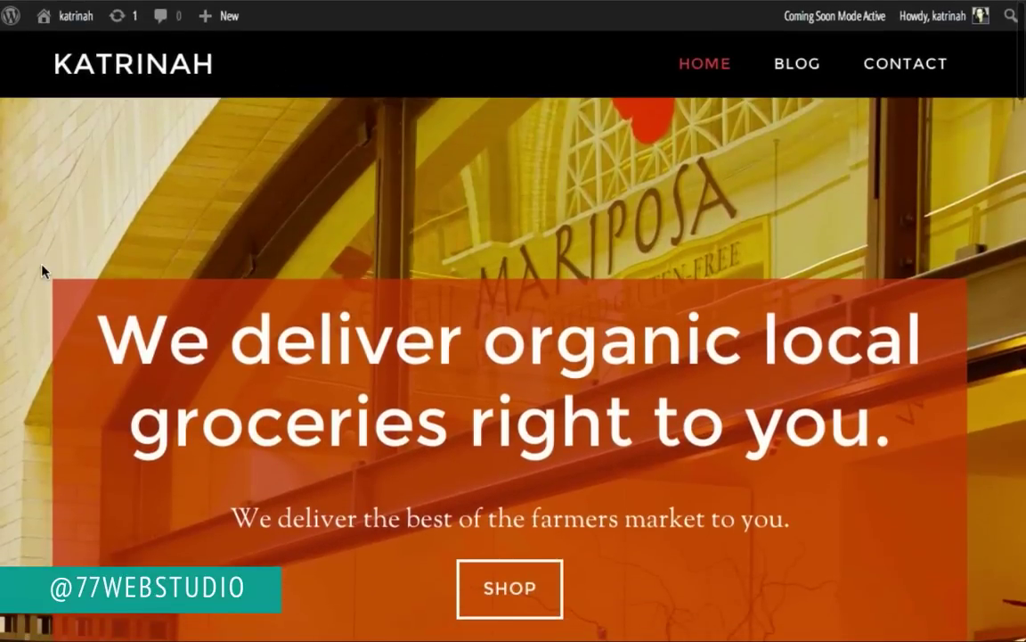
pyautogui.scroll(-15, 42, 270)
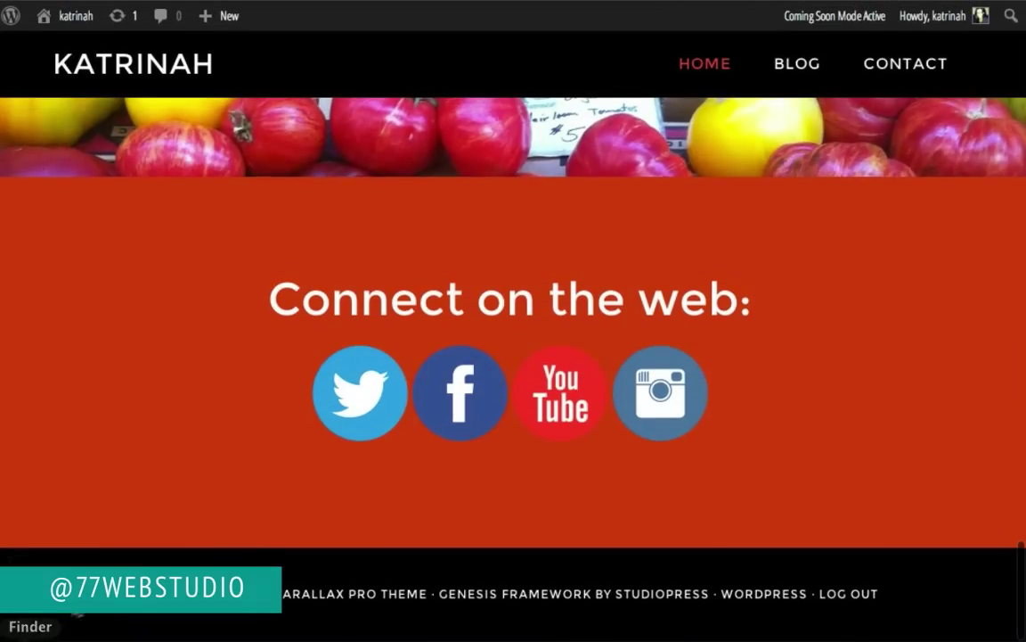
pyautogui.scroll(15, 46, 337)
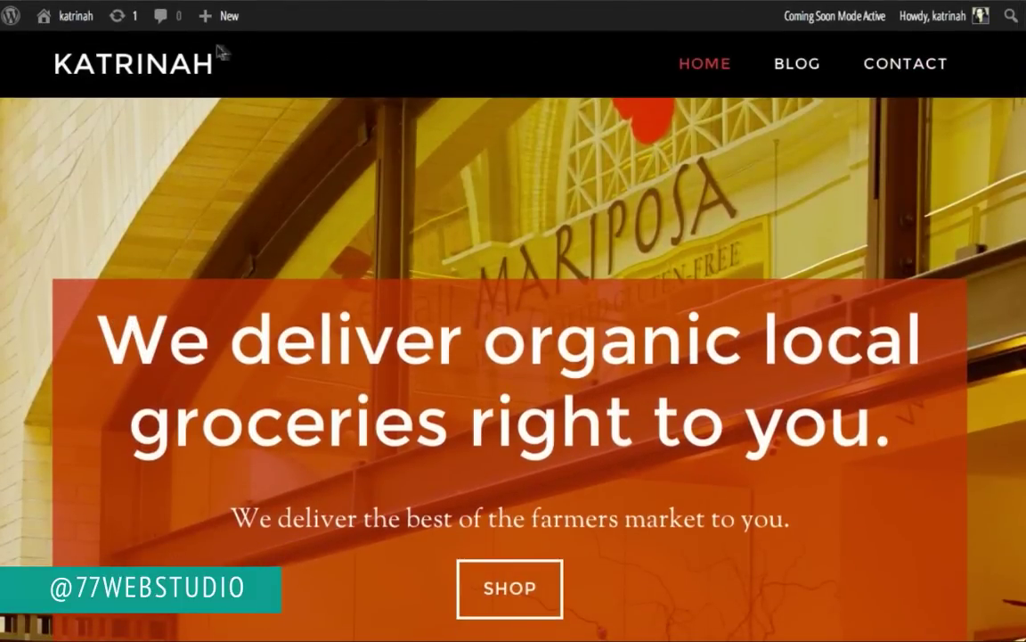
# Step: Inspect the header and copy the header.site-header rule with its #000 background
pyautogui.rightClick(282, 57)
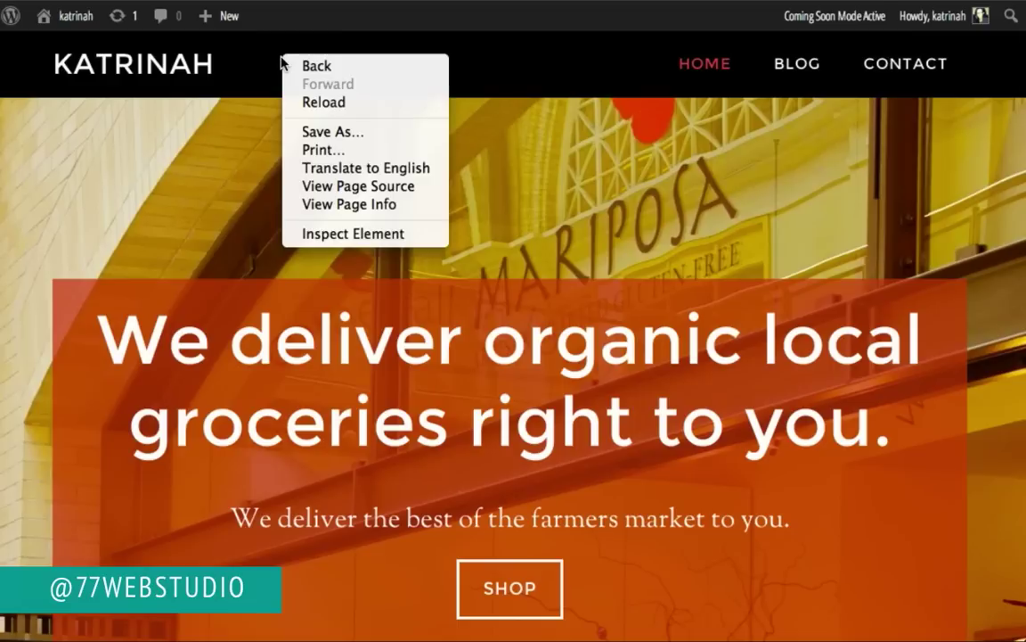
pyautogui.click(343, 234)
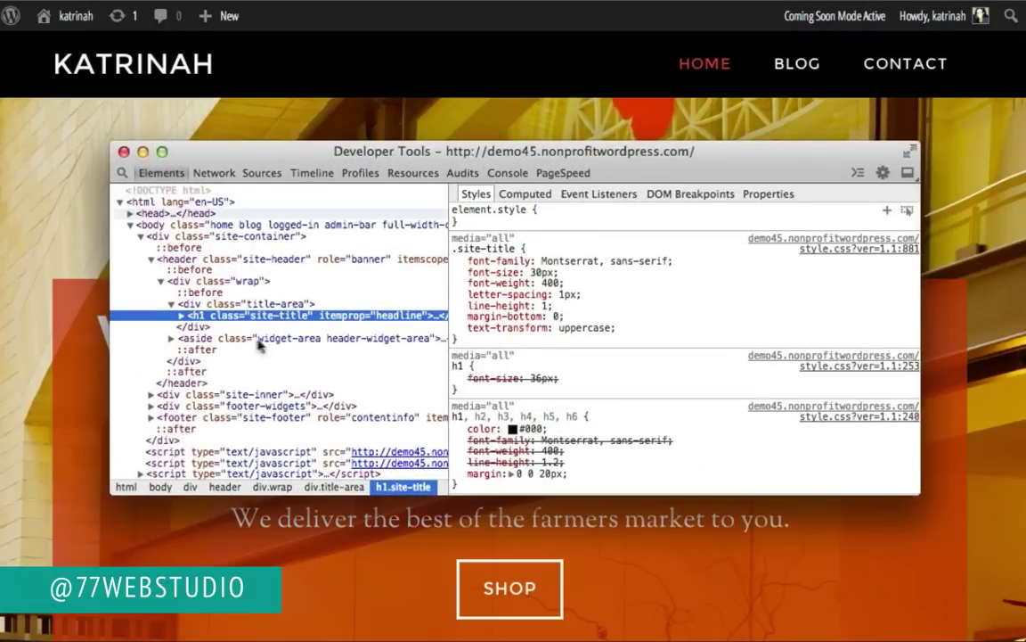
pyautogui.click(187, 303)
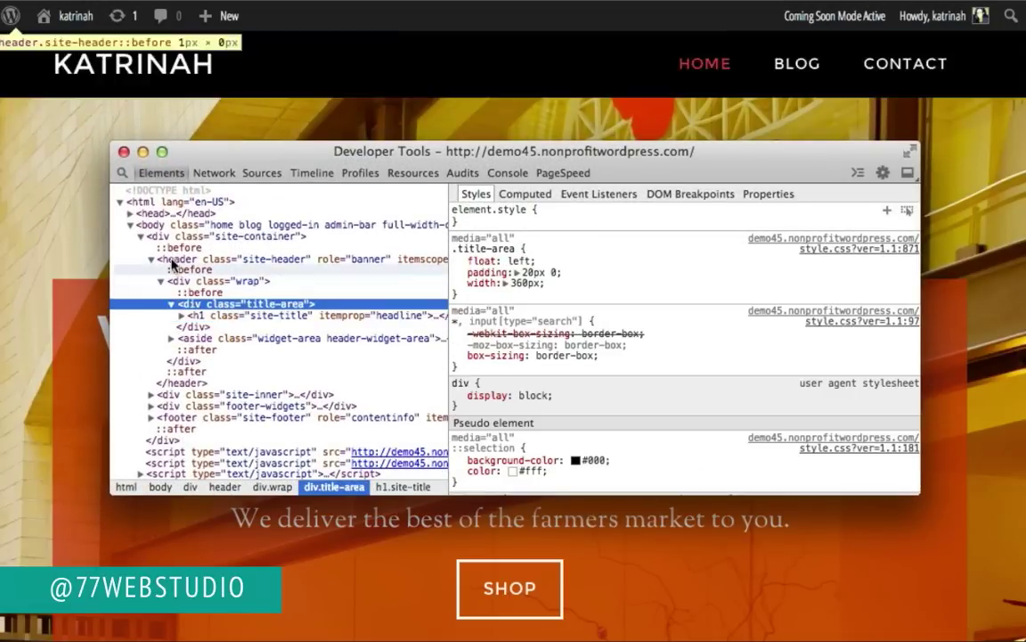
pyautogui.click(174, 260)
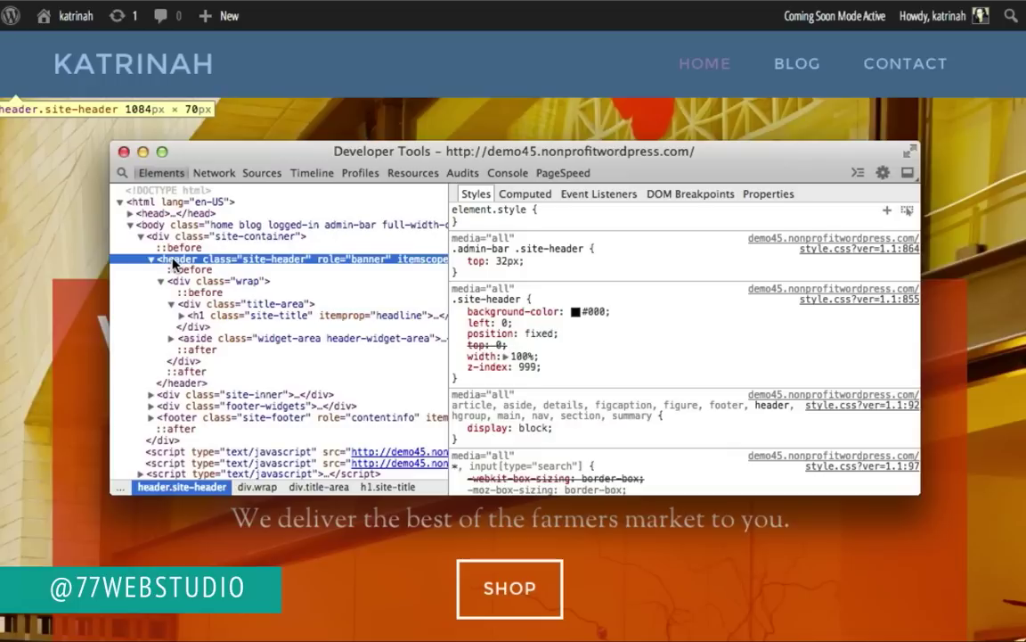
pyautogui.moveTo(455, 303)
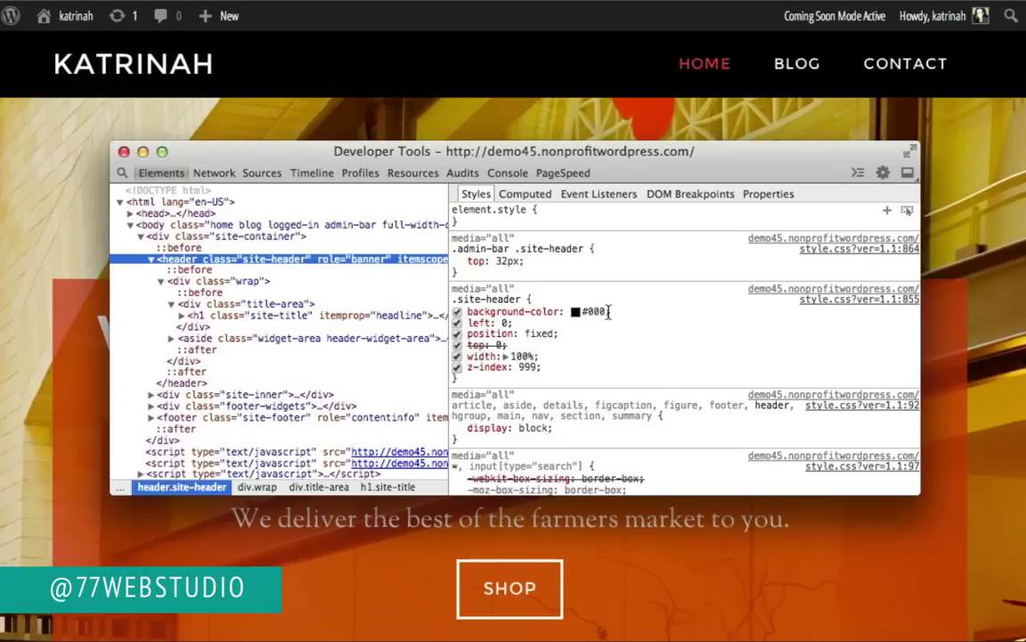
pyautogui.moveTo(611, 311); pyautogui.dragTo(456, 301)
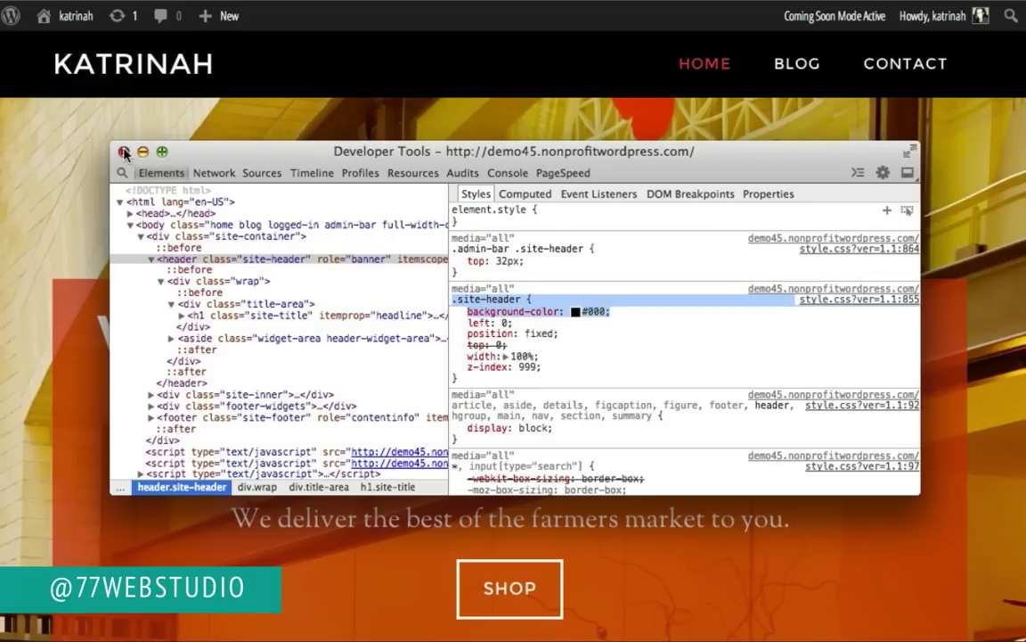
# Step: Close the developer tools and return to the WordPress Dashboard
pyautogui.click(124, 153)
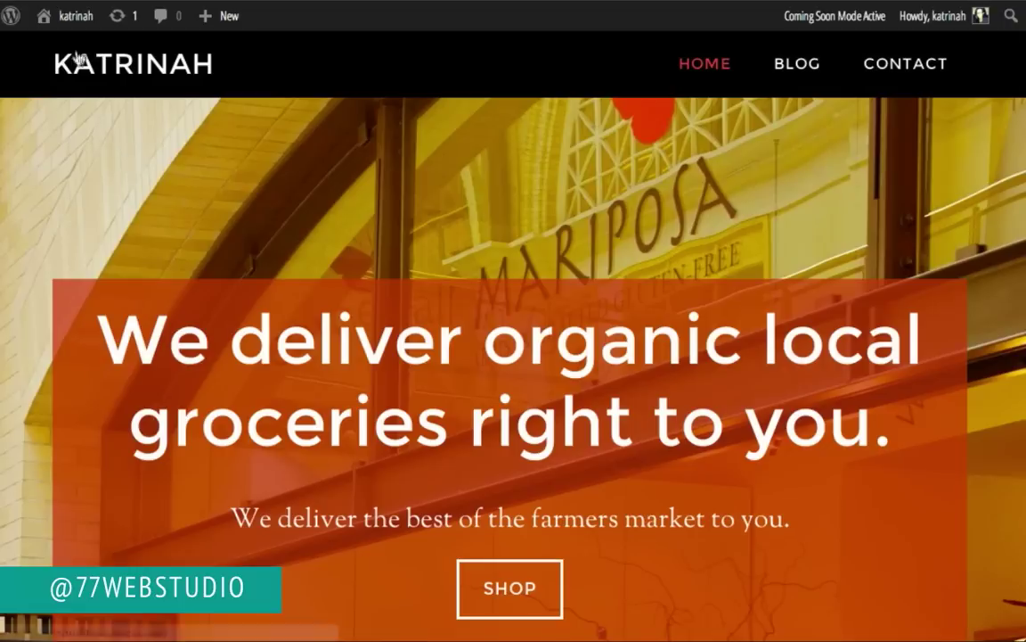
pyautogui.moveTo(34, 19)
pyautogui.click(60, 51)
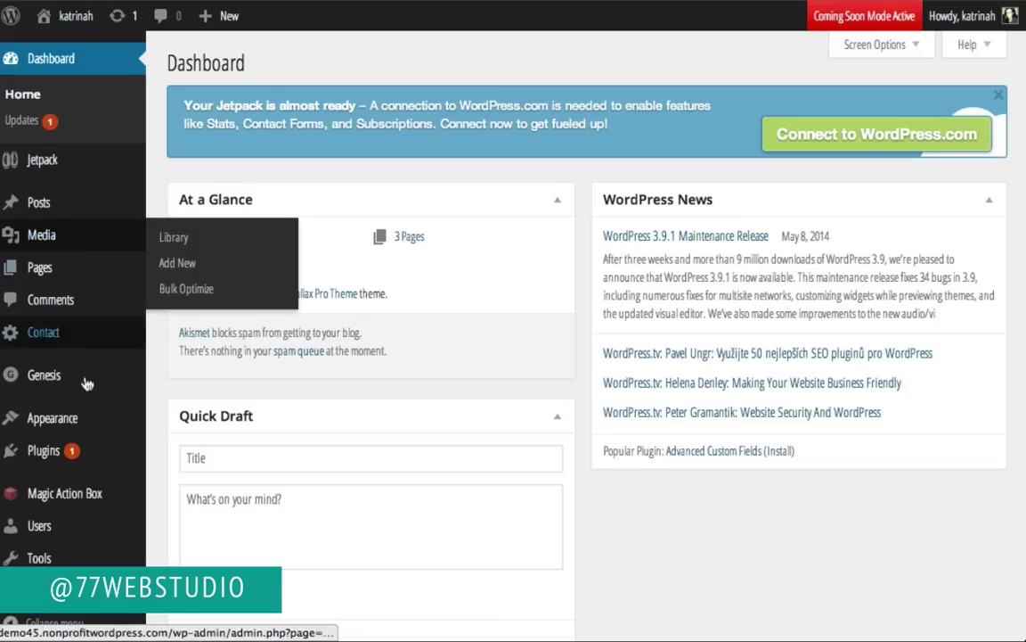
# Step: Append a .site-header rule with background-color #333 to the end of custom.css
pyautogui.moveTo(75, 429)
pyautogui.click(168, 549)
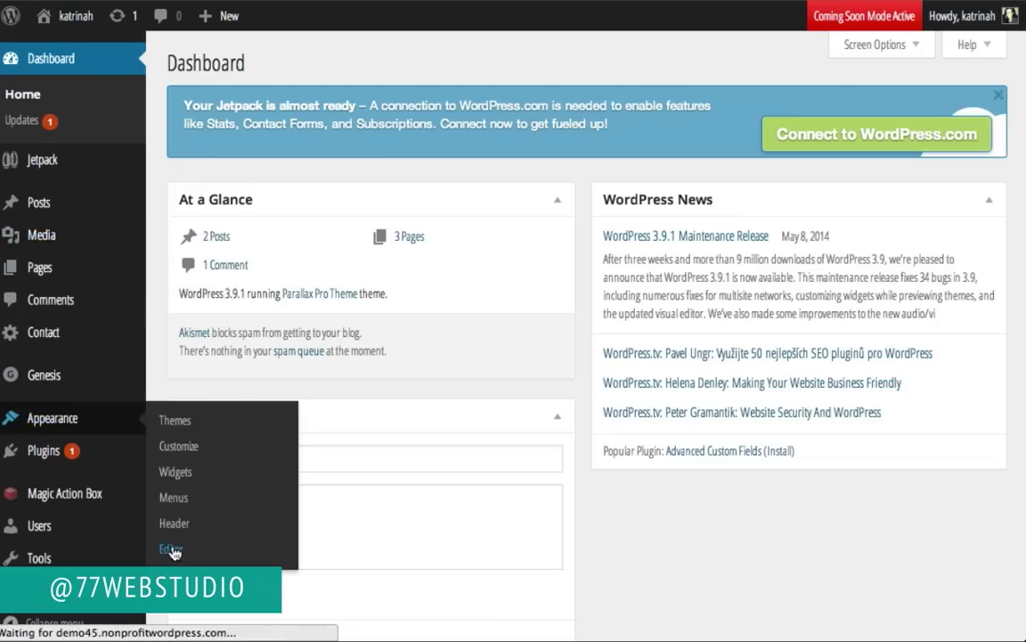
pyautogui.click(843, 528)
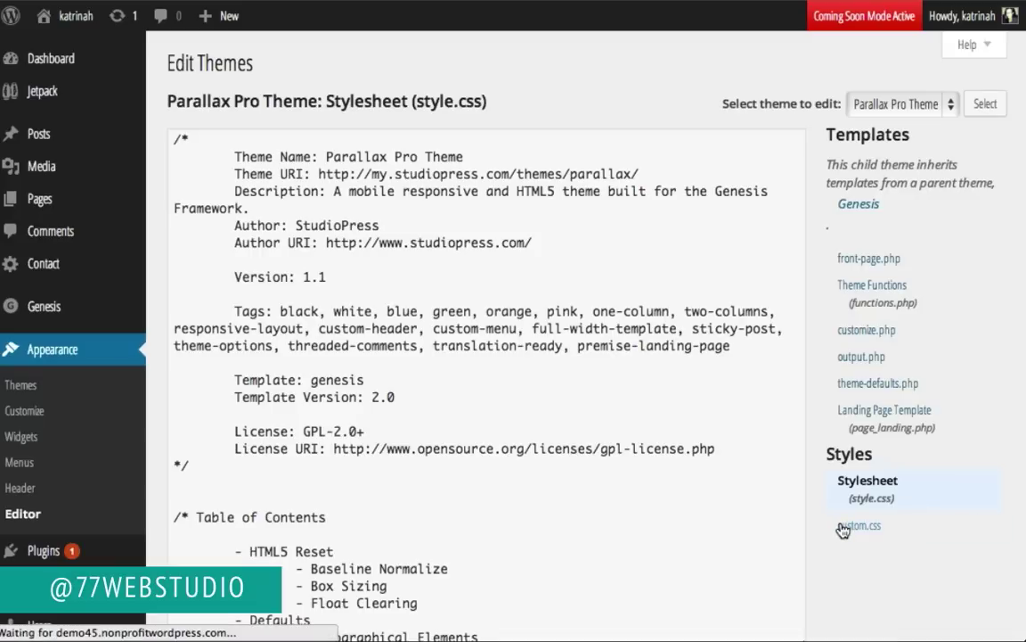
pyautogui.scroll(-10, 312, 424)
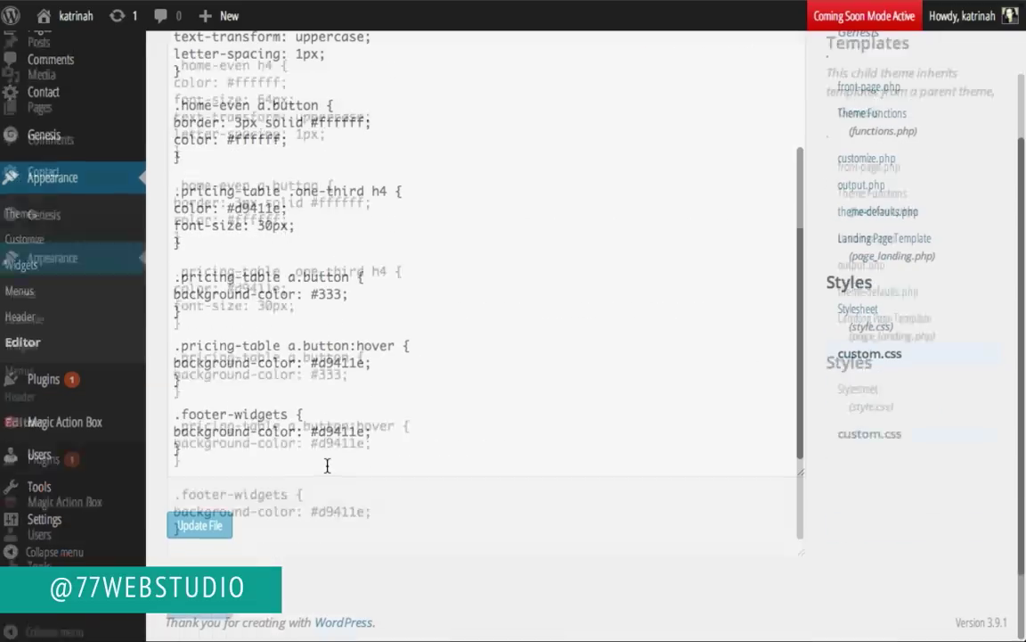
pyautogui.click(241, 449)
pyautogui.press('Return')
pyautogui.press('Return')
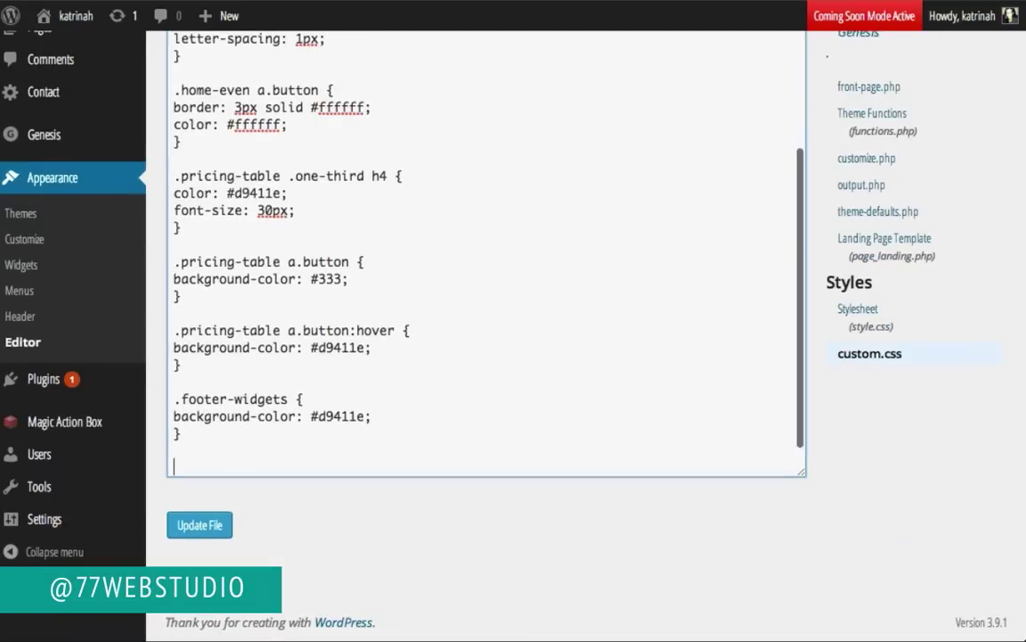
pyautogui.write('.site-header {')
pyautogui.press('Return')
pyautogui.write('background-color: #000;')
pyautogui.press('Return')
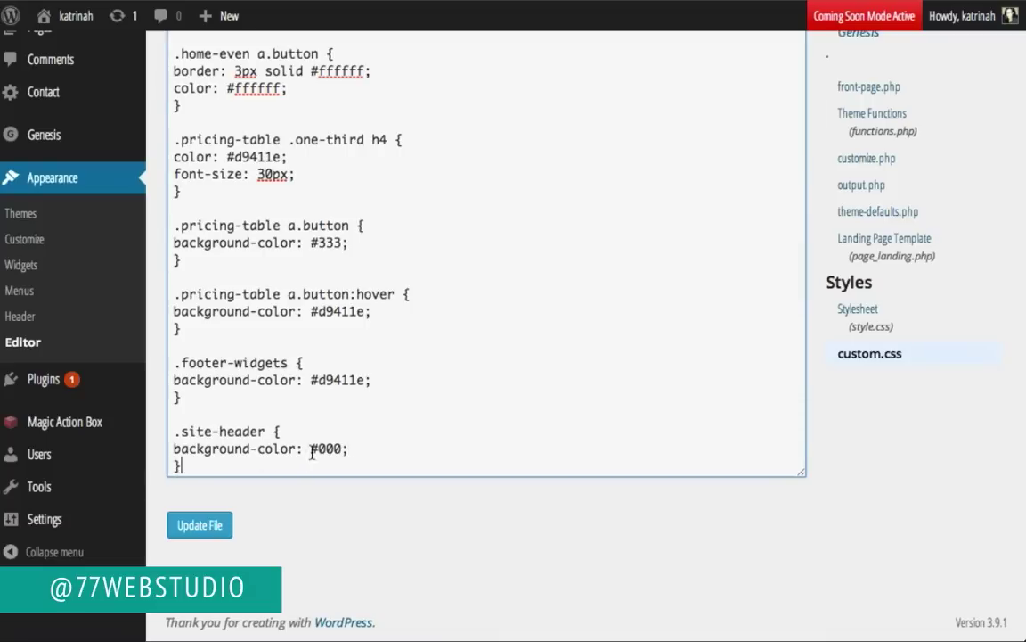
pyautogui.moveTo(319, 448); pyautogui.dragTo(344, 448)
pyautogui.write('333')
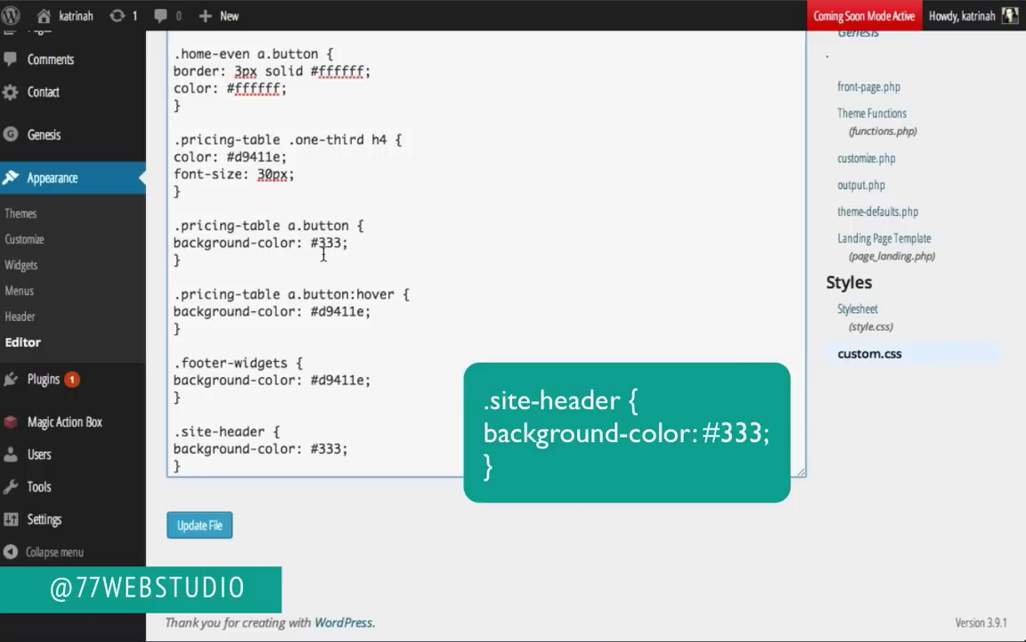
# Step: Save custom.css and load the live site to check the header
pyautogui.click(201, 527)
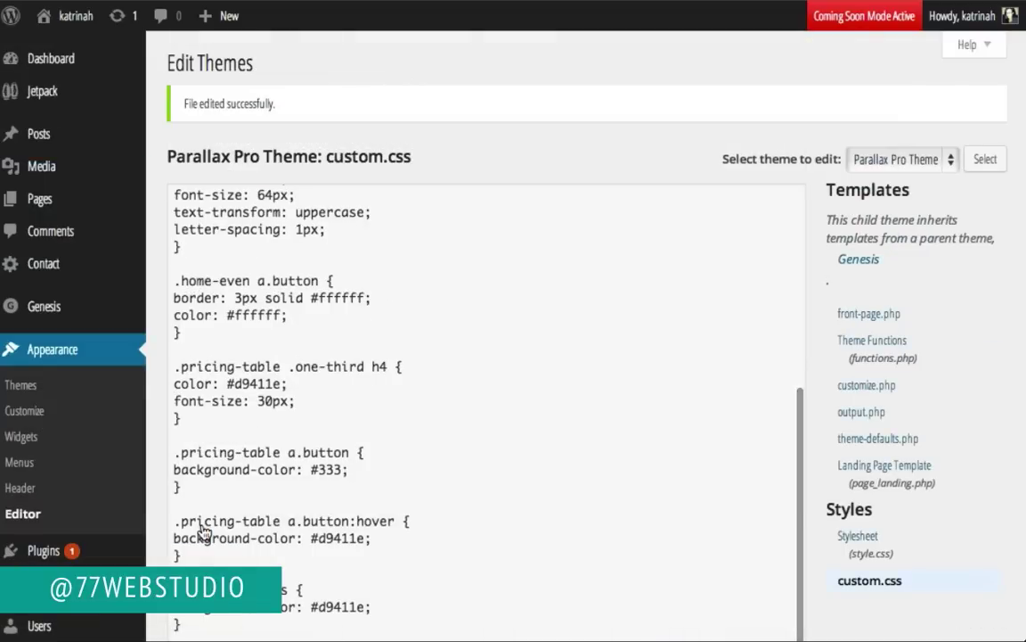
pyautogui.moveTo(76, 23)
pyautogui.click(63, 54)
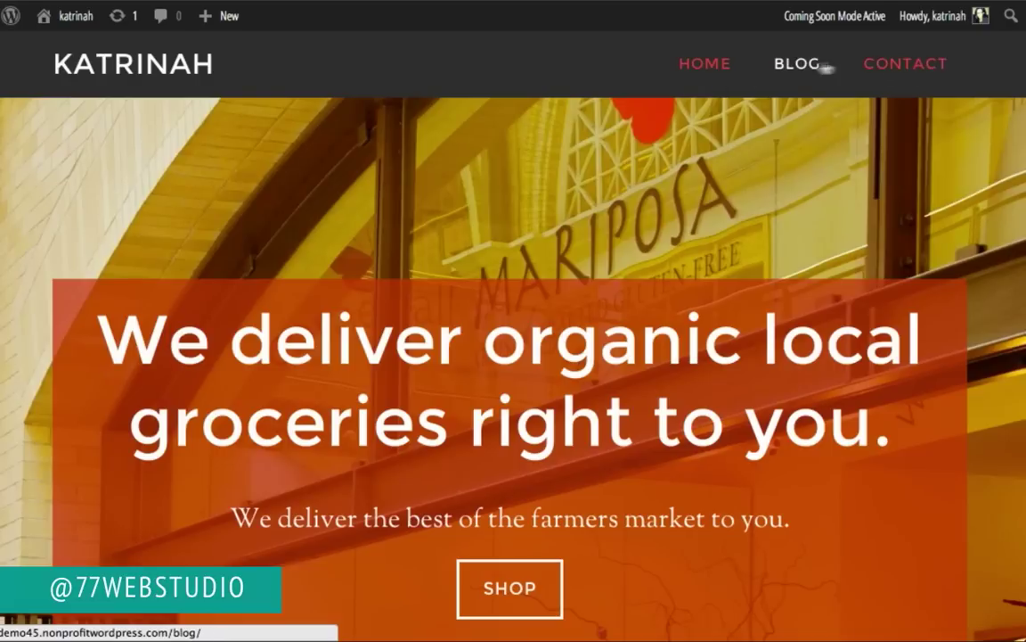
# Step: Inspect the HOME menu link's styles in Chrome DevTools
pyautogui.rightClick(686, 67)
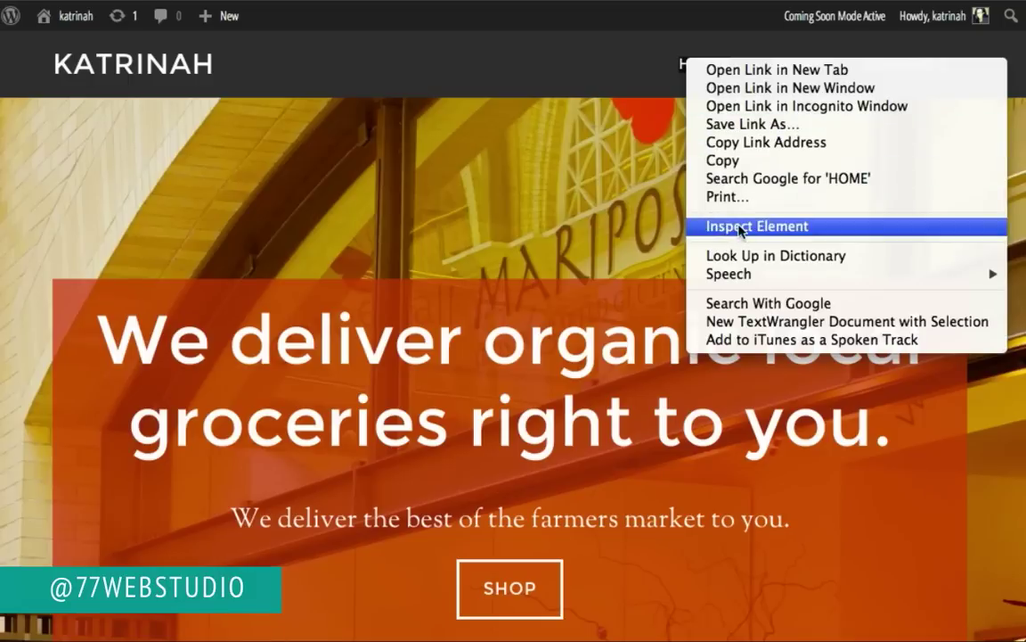
pyautogui.click(738, 225)
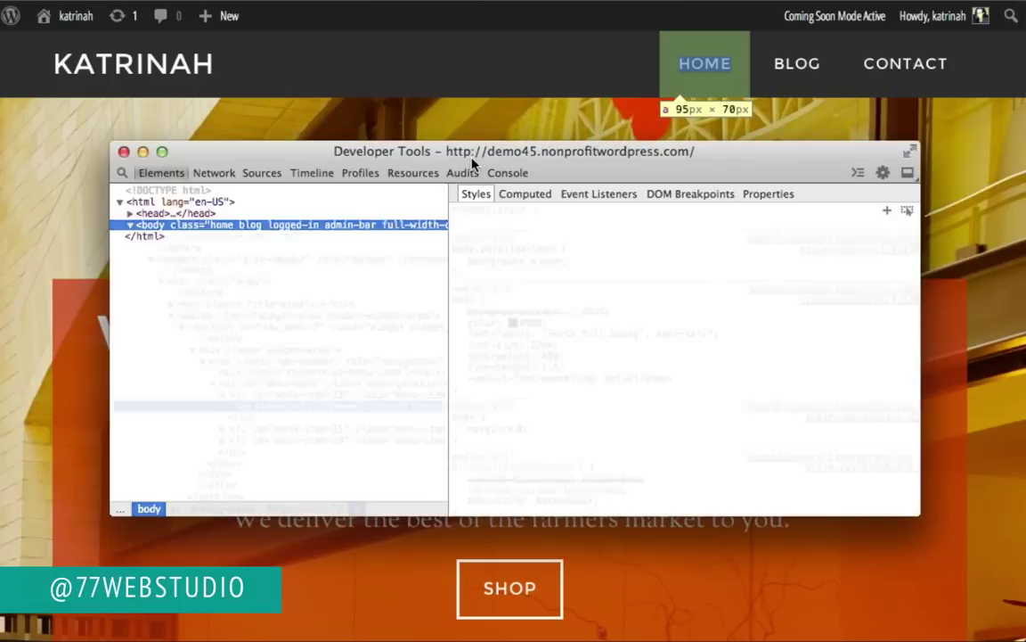
pyautogui.moveTo(474, 165); pyautogui.dragTo(479, 257)
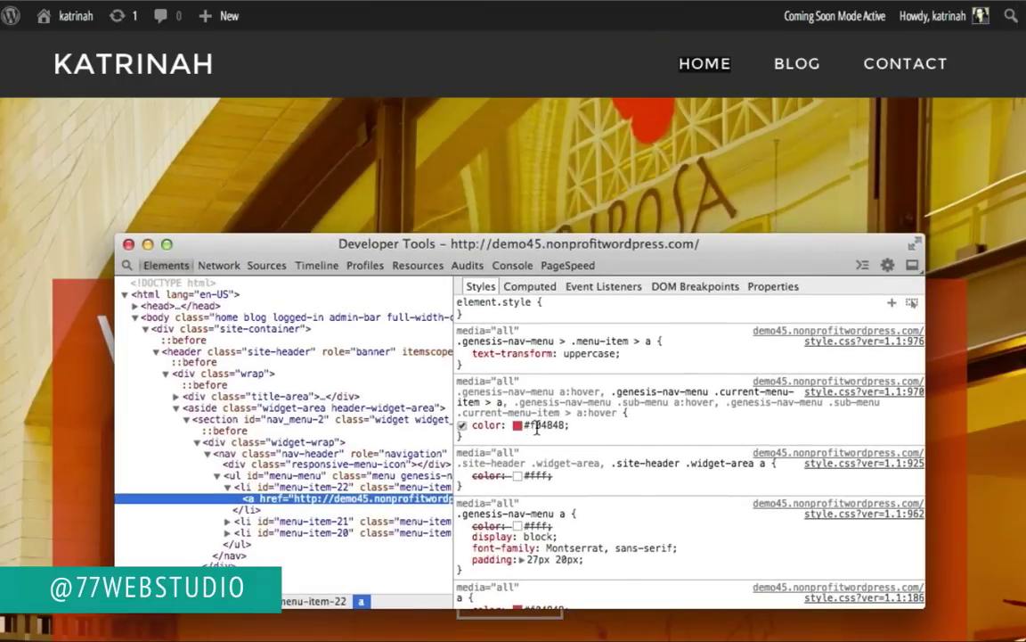
# Step: Copy the .genesis-nav-menu a:hover #f04848 rule, close DevTools and return to the dashboard
pyautogui.click(465, 435)
pyautogui.moveTo(465, 435); pyautogui.dragTo(458, 393)
pyautogui.hotkey('ctrl', 'c')
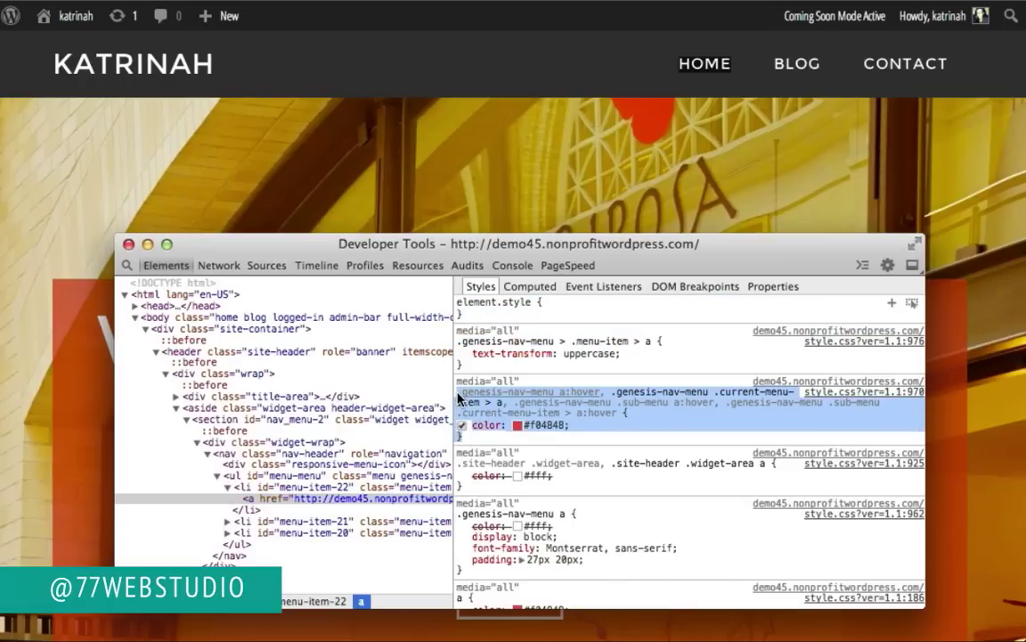
pyautogui.scroll(-2, 571, 468)
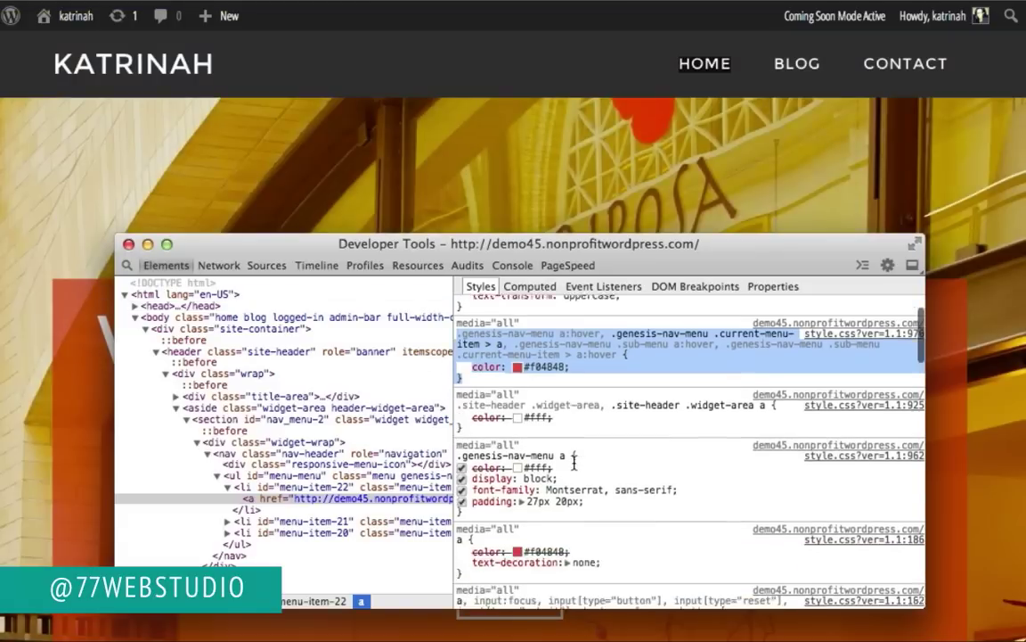
pyautogui.scroll(2, 570, 468)
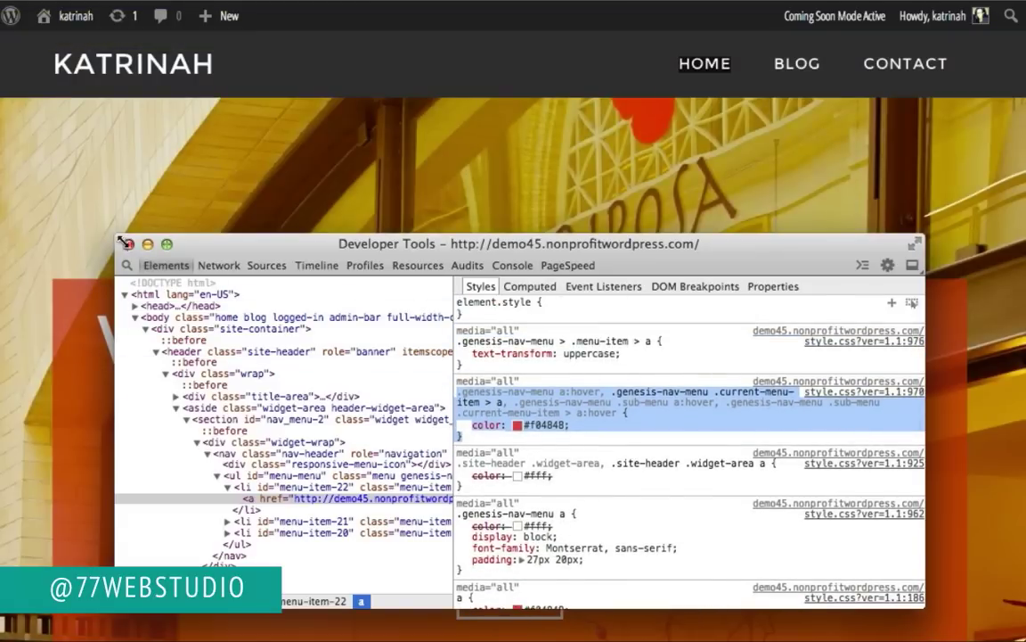
pyautogui.click(110, 220)
pyautogui.click(68, 52)
pyautogui.moveTo(49, 417)
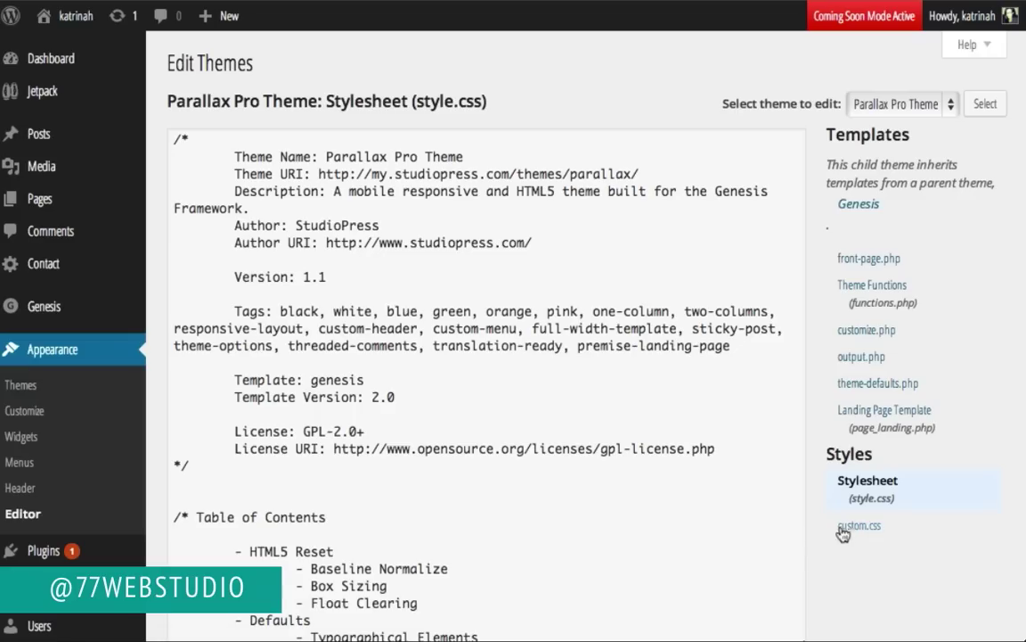
# Step: Paste the copied nav menu hover rule below .site-header at the end of custom.css
pyautogui.click(845, 527)
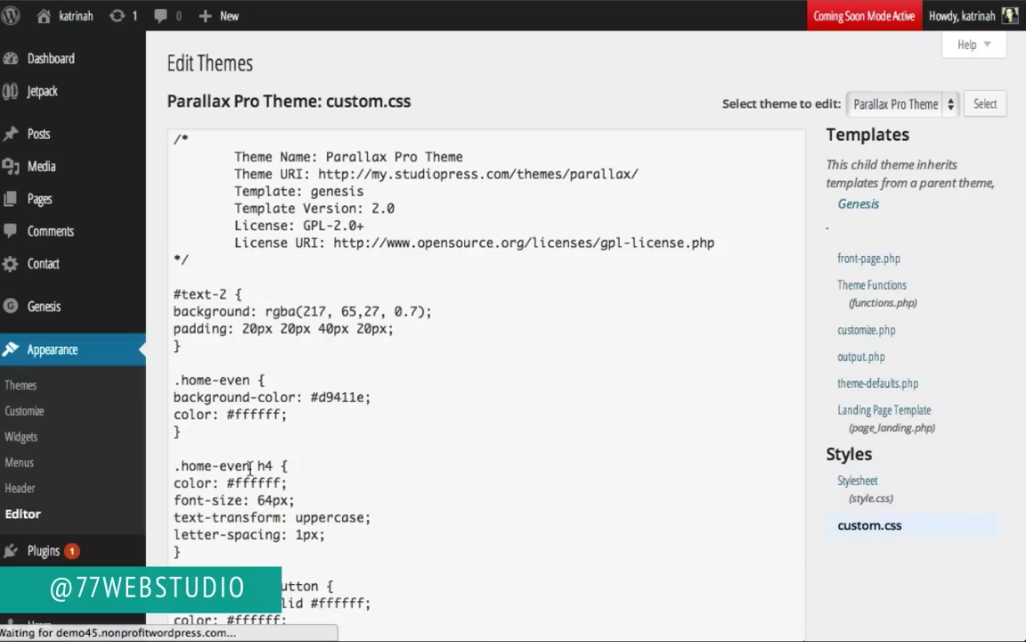
pyautogui.scroll(-10, 254, 468)
pyautogui.click(222, 459)
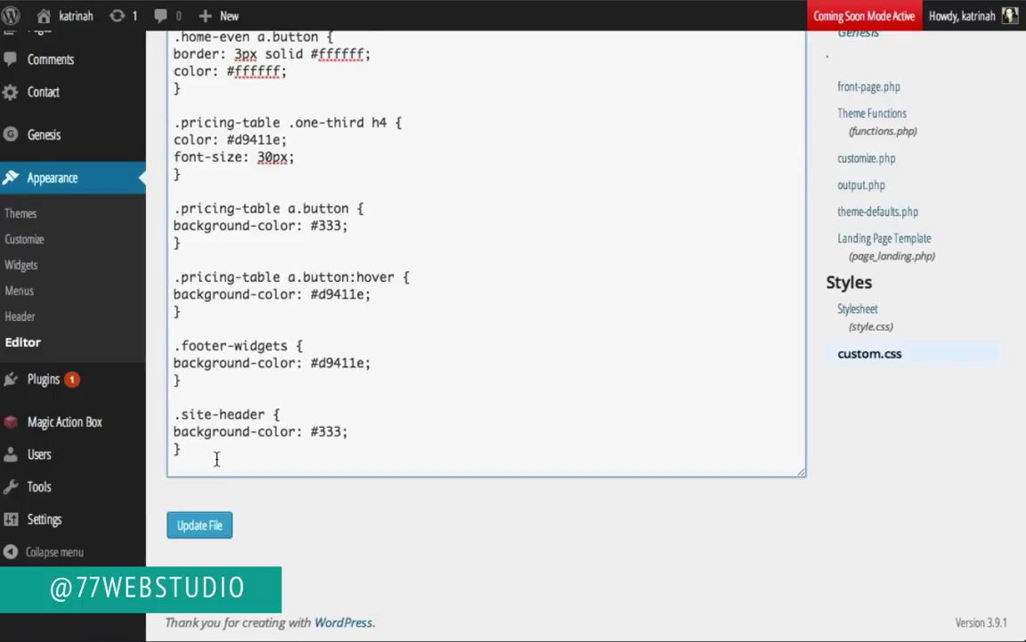
pyautogui.hotkey('ctrl', 'v')
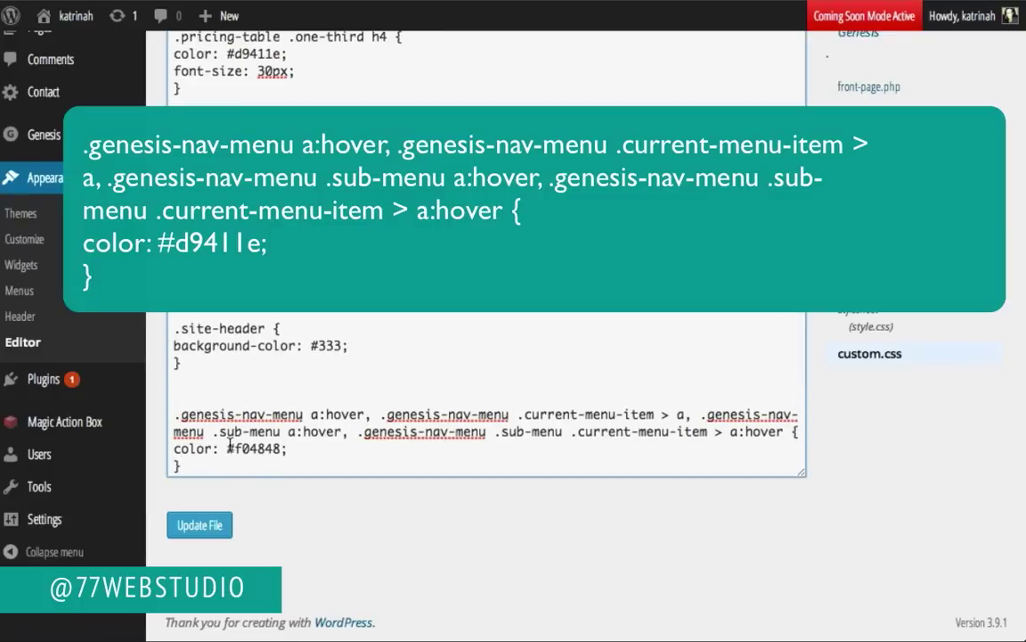
# Step: Change the hover colour from #f04848 to #d9411e and save custom.css
pyautogui.moveTo(227, 448); pyautogui.dragTo(293, 450)
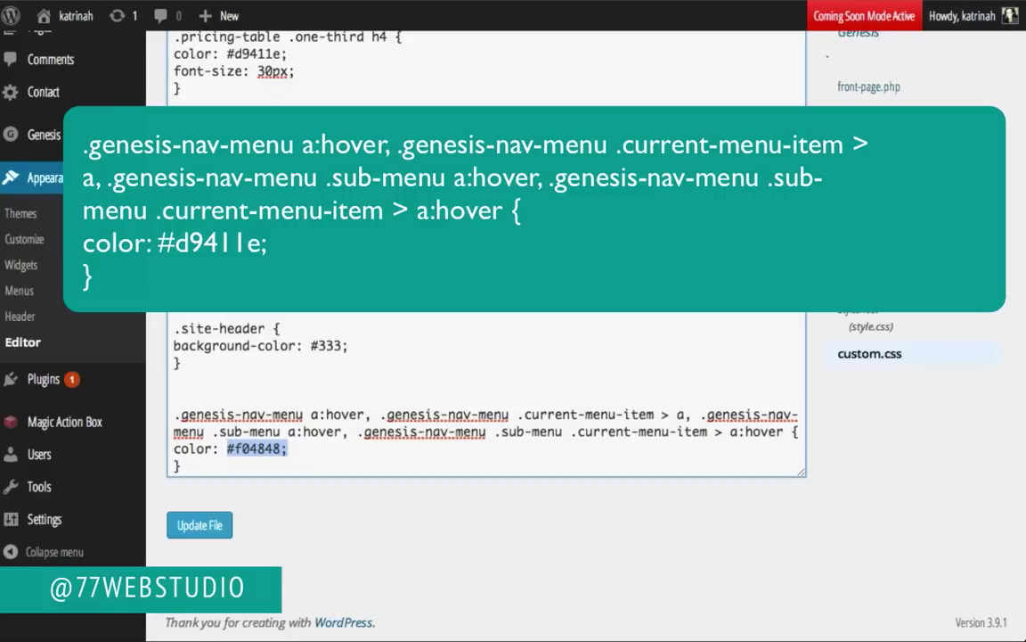
pyautogui.click(230, 403)
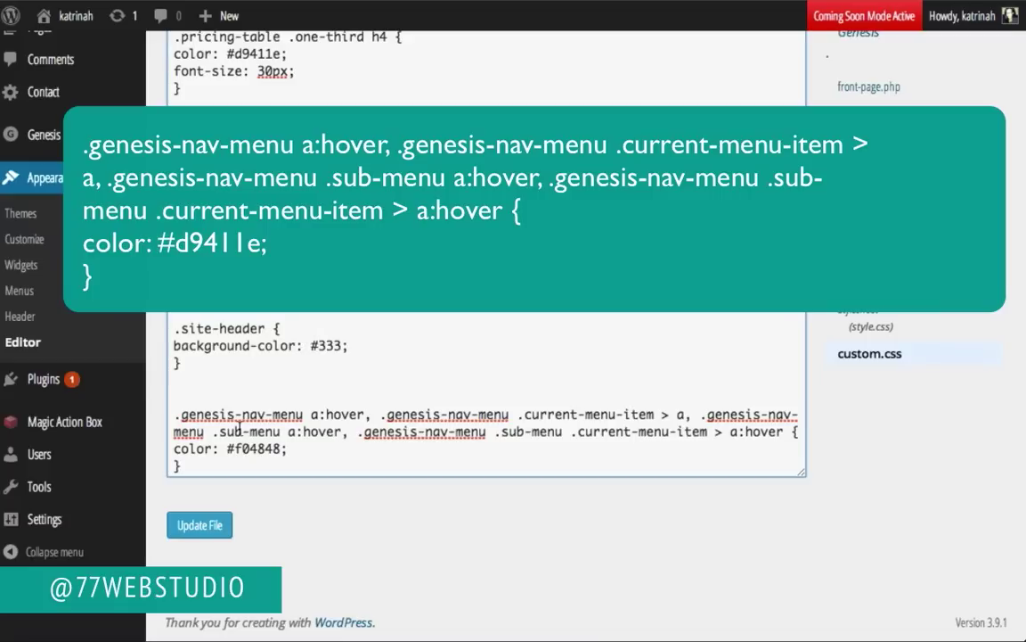
pyautogui.moveTo(227, 449); pyautogui.dragTo(309, 449)
pyautogui.write('#d9411e;')
pyautogui.click(200, 526)
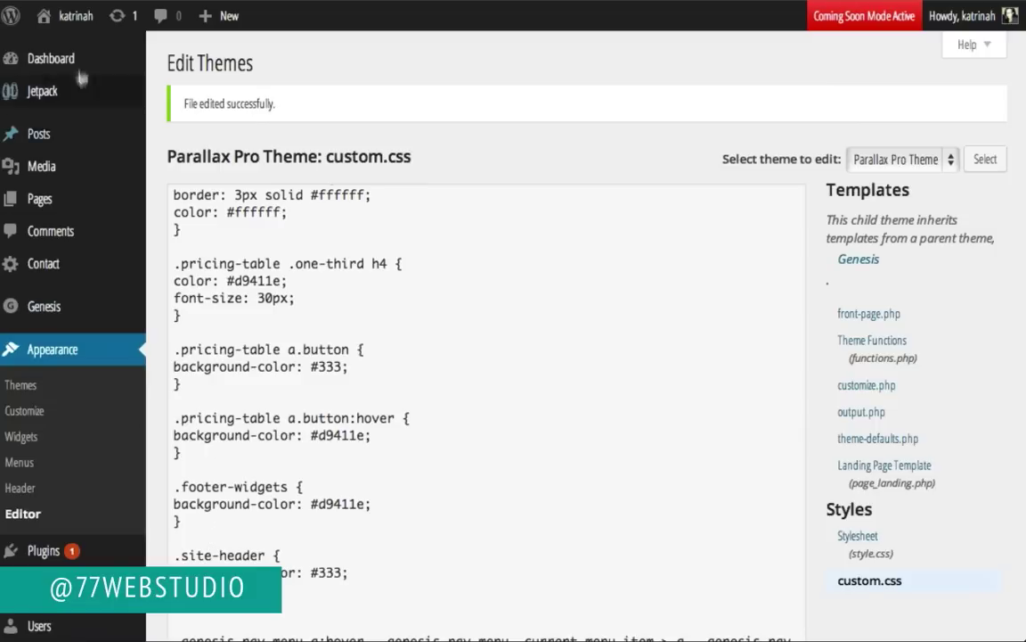
# Step: Load the live homepage and scroll down to the footer's Connect on the web section
pyautogui.moveTo(71, 15)
pyautogui.click(54, 50)
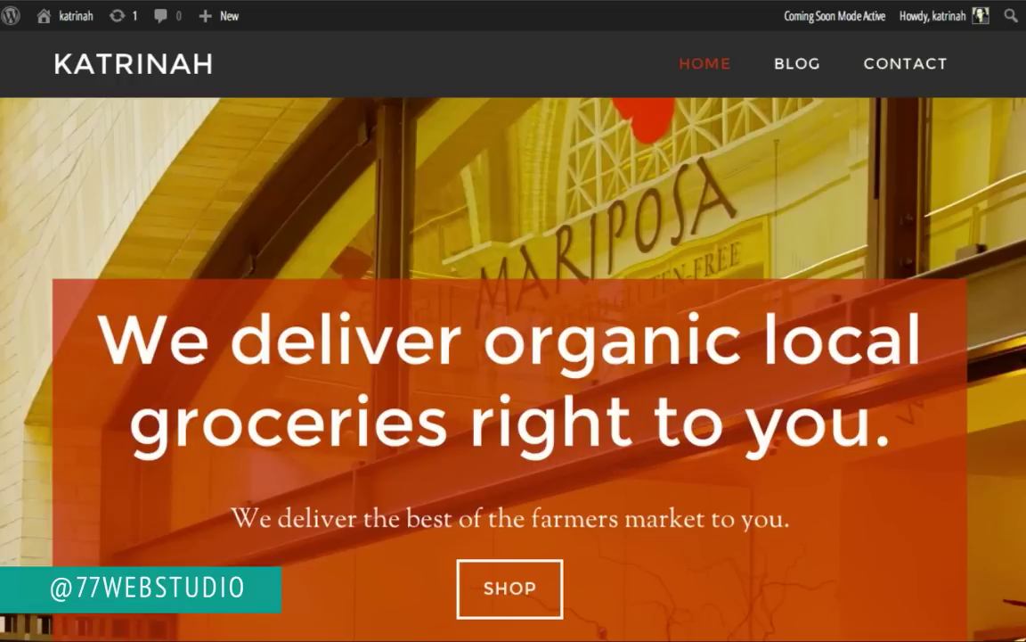
pyautogui.scroll(-15, 35, 287)
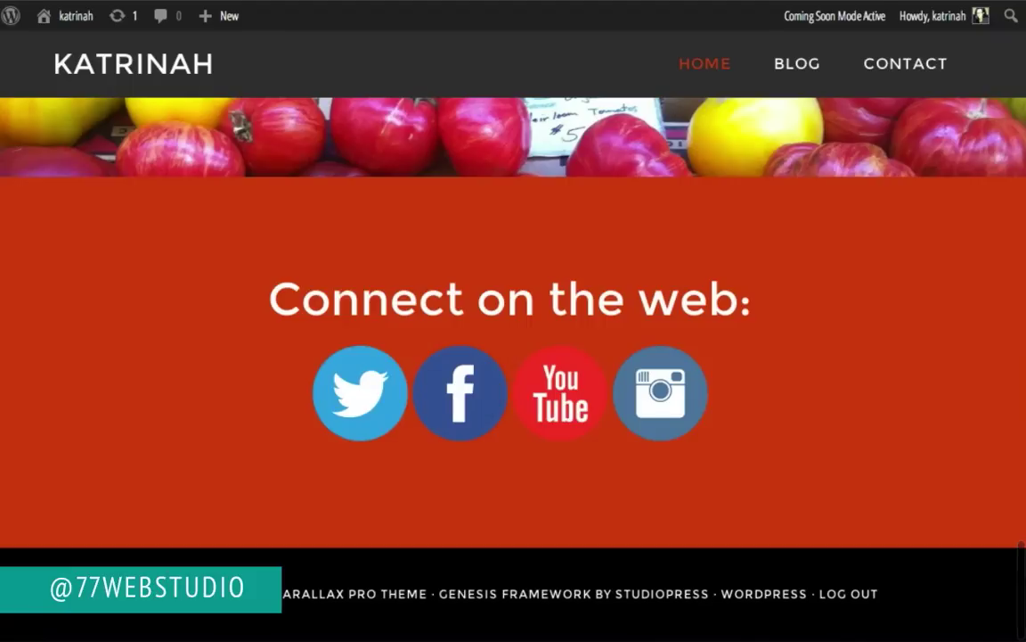
pyautogui.rightClick(105, 442)
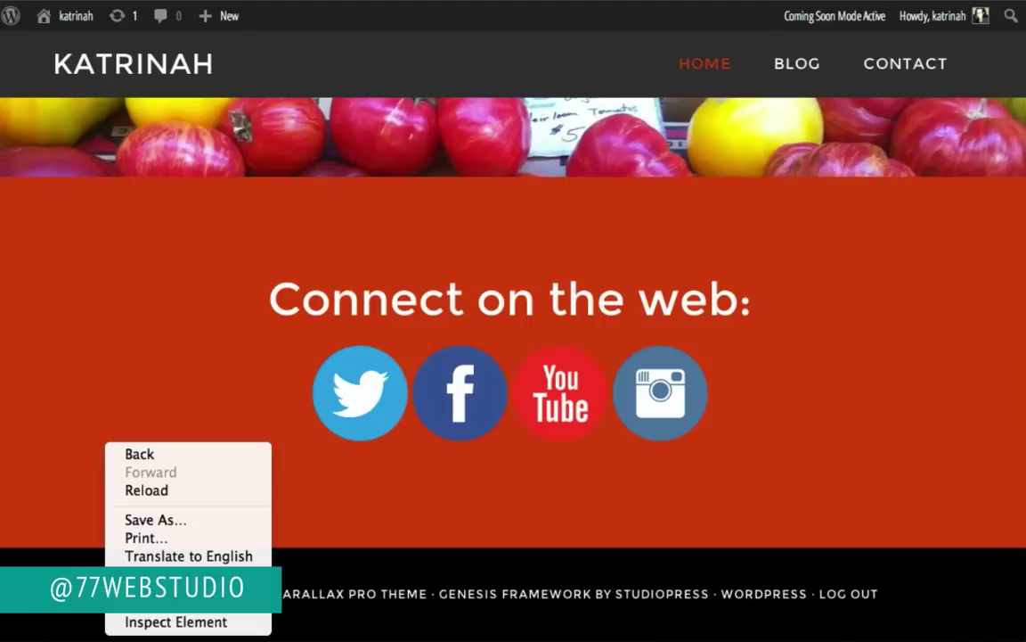
# Step: Live-edit the .site-footer background from #000 to #333 in DevTools and copy the rule
pyautogui.click(136, 622)
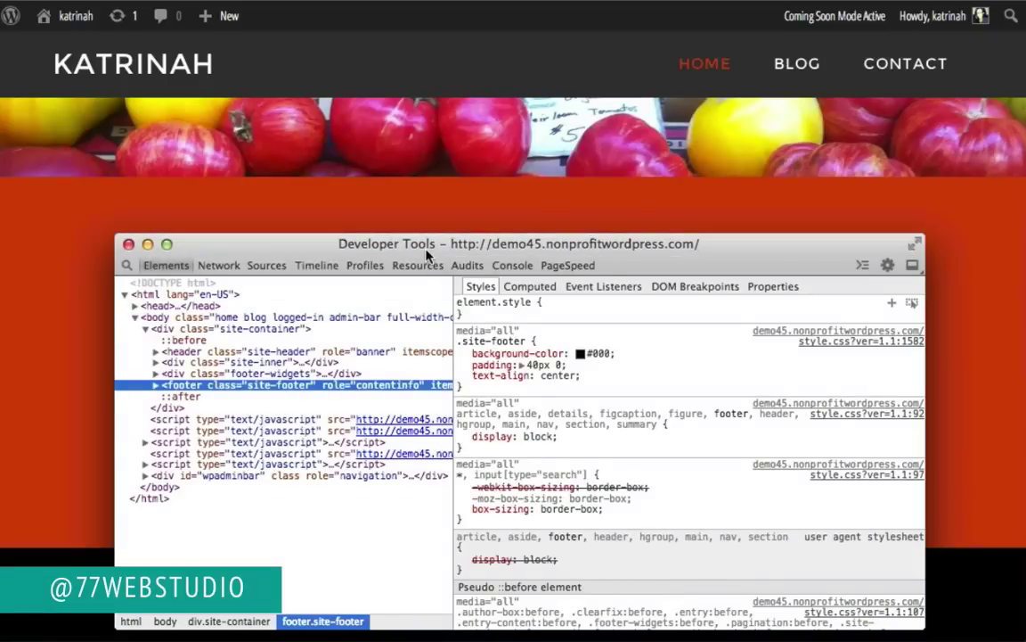
pyautogui.moveTo(430, 263); pyautogui.dragTo(417, 46)
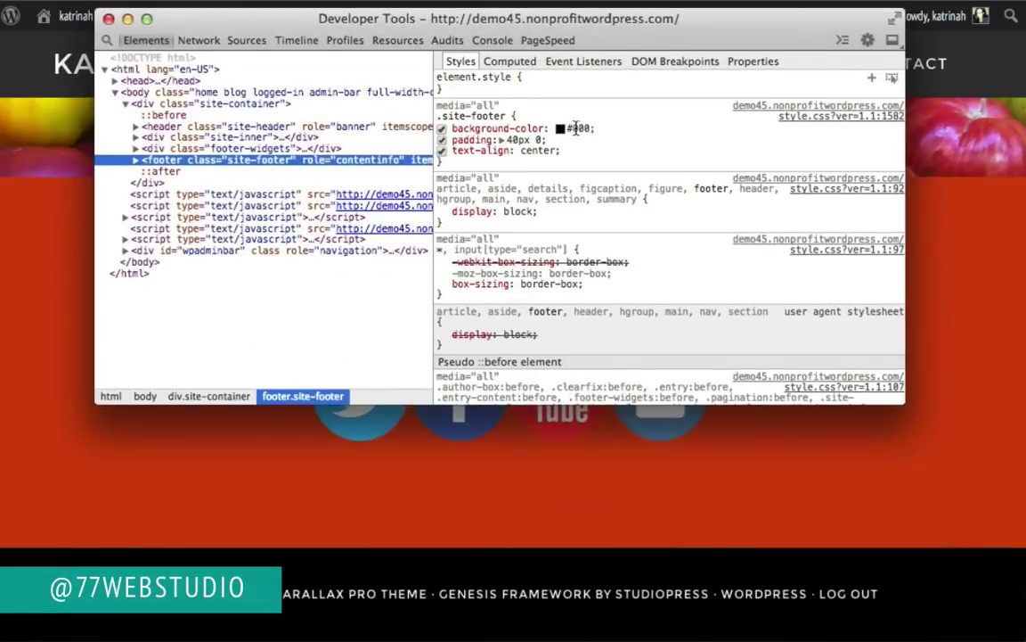
pyautogui.click(575, 127)
pyautogui.click(561, 128)
pyautogui.moveTo(554, 127); pyautogui.dragTo(585, 128)
pyautogui.write('#333')
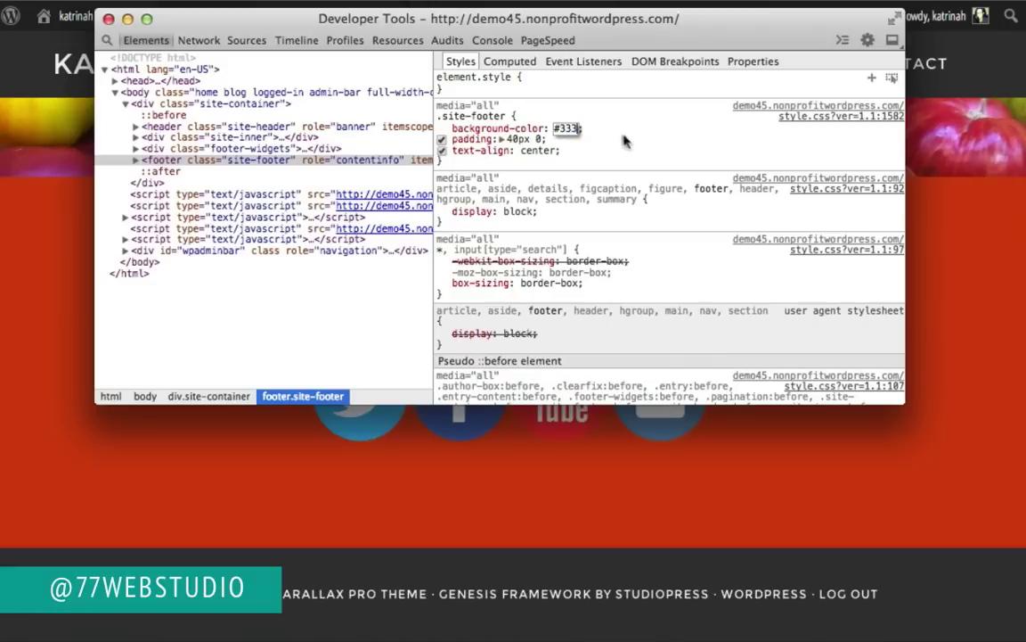
pyautogui.press('Return')
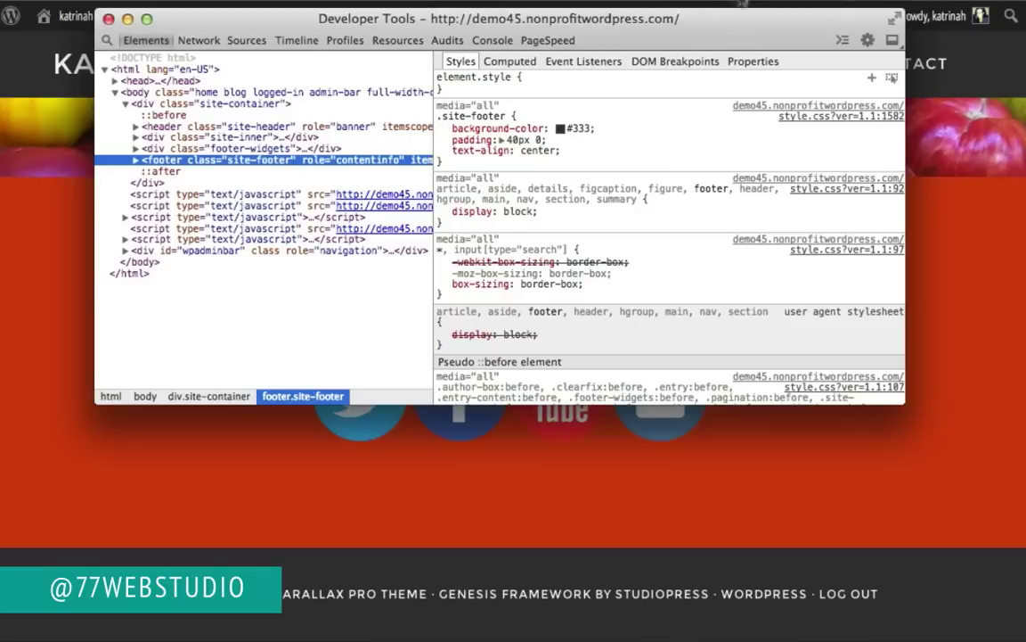
pyautogui.moveTo(597, 130); pyautogui.dragTo(438, 119)
pyautogui.hotkey('ctrl', 'c')
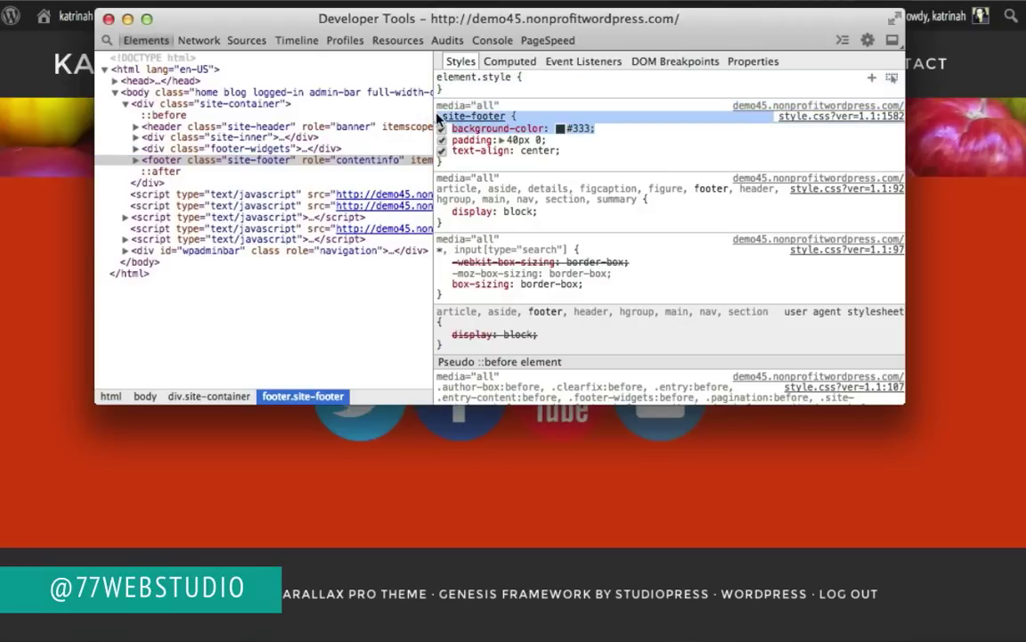
pyautogui.click(108, 18)
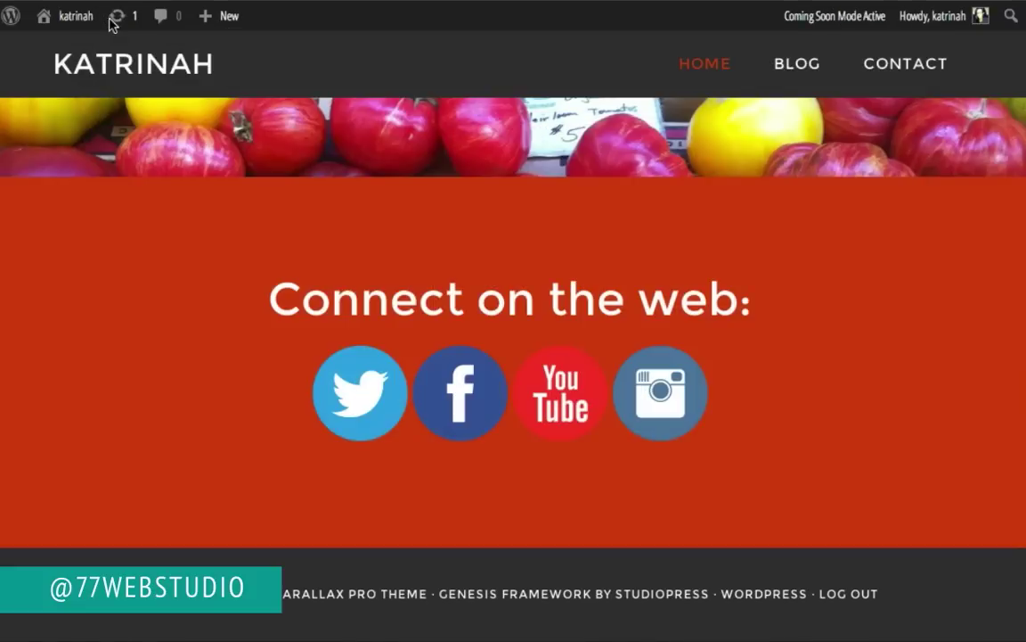
# Step: Paste the copied .site-footer #333 background rule at the end of custom.css and save it
pyautogui.click(63, 46)
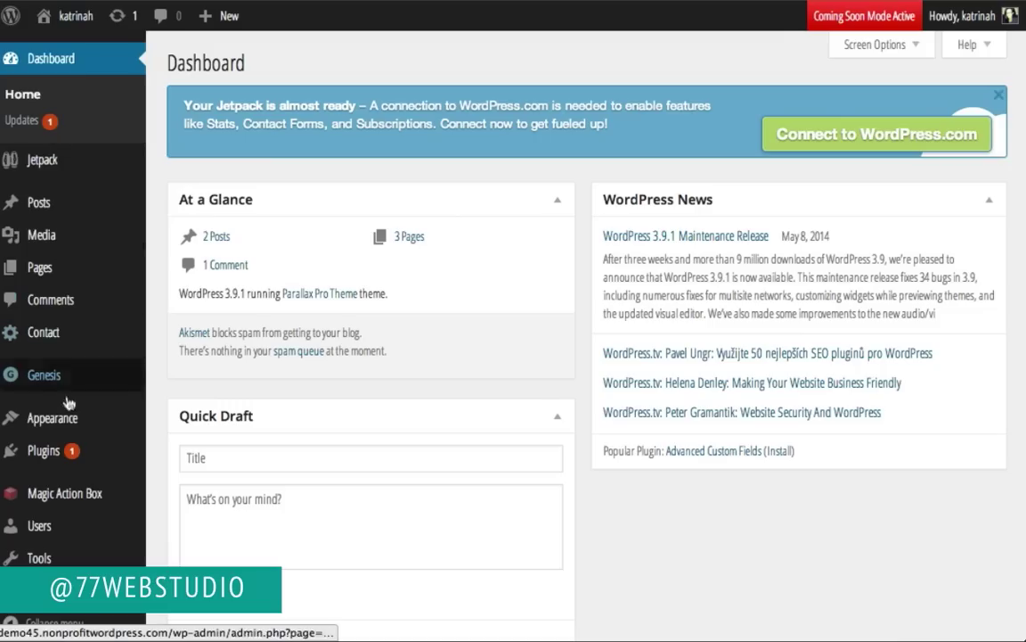
pyautogui.moveTo(64, 419)
pyautogui.click(175, 554)
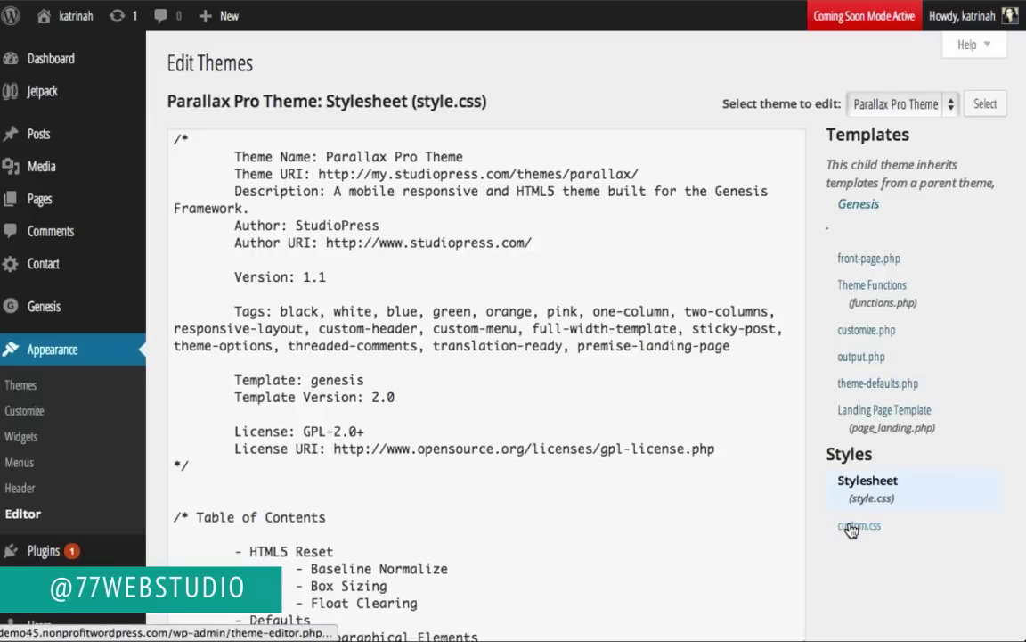
pyautogui.click(851, 527)
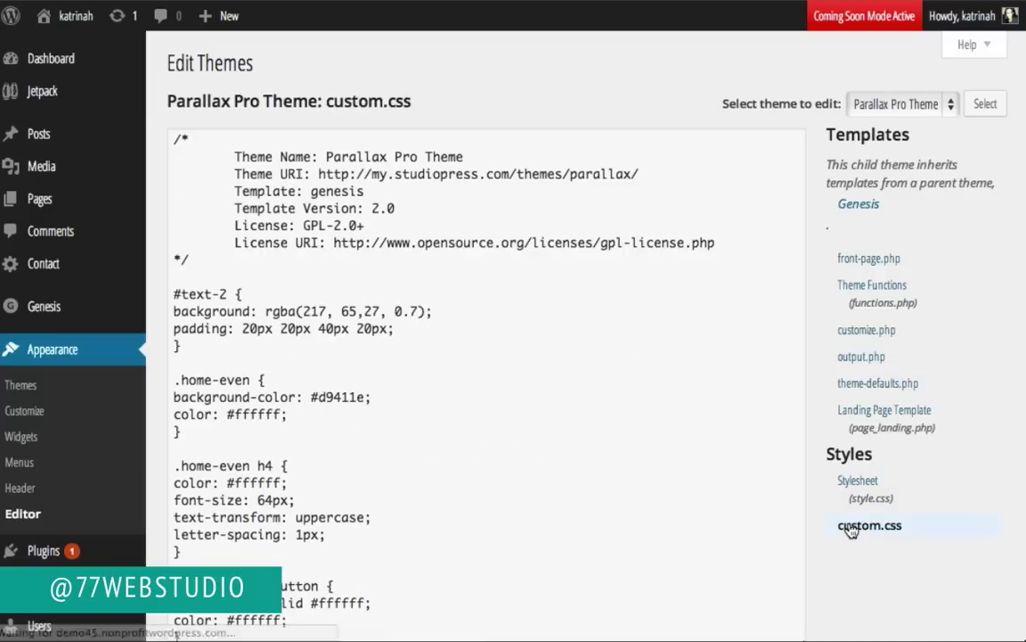
pyautogui.scroll(-10, 334, 456)
pyautogui.click(220, 467)
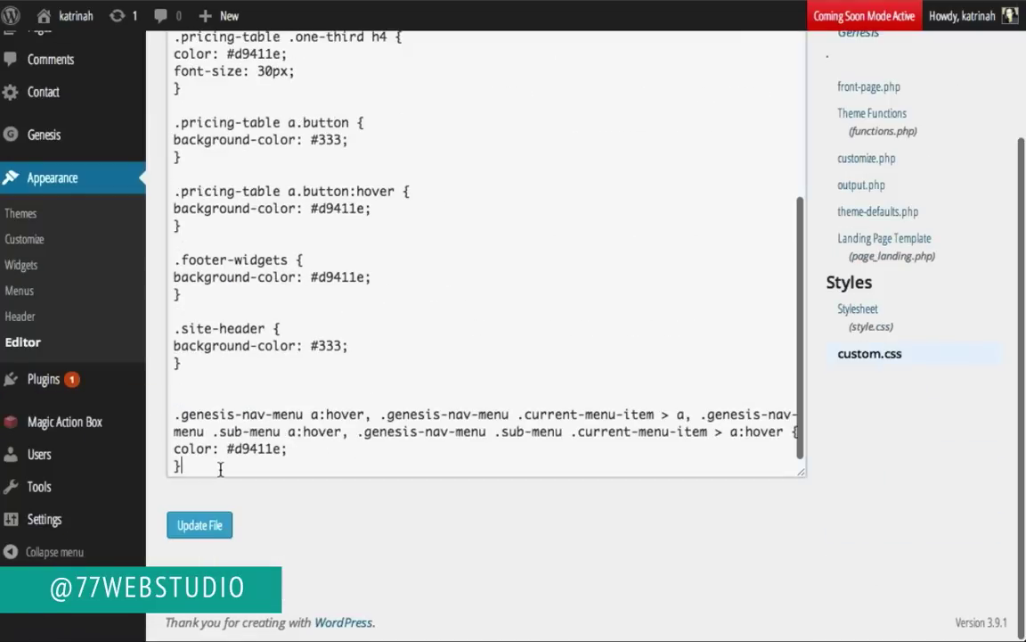
pyautogui.press('Return')
pyautogui.press('Return')
pyautogui.hotkey('ctrl', 'v')
pyautogui.press('Return')
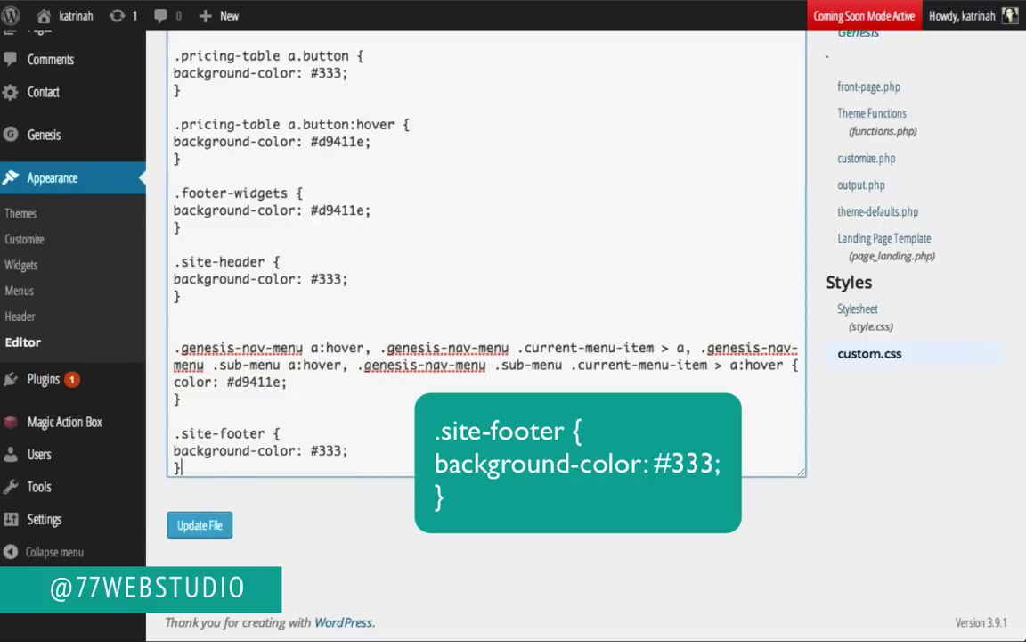
pyautogui.click(214, 525)
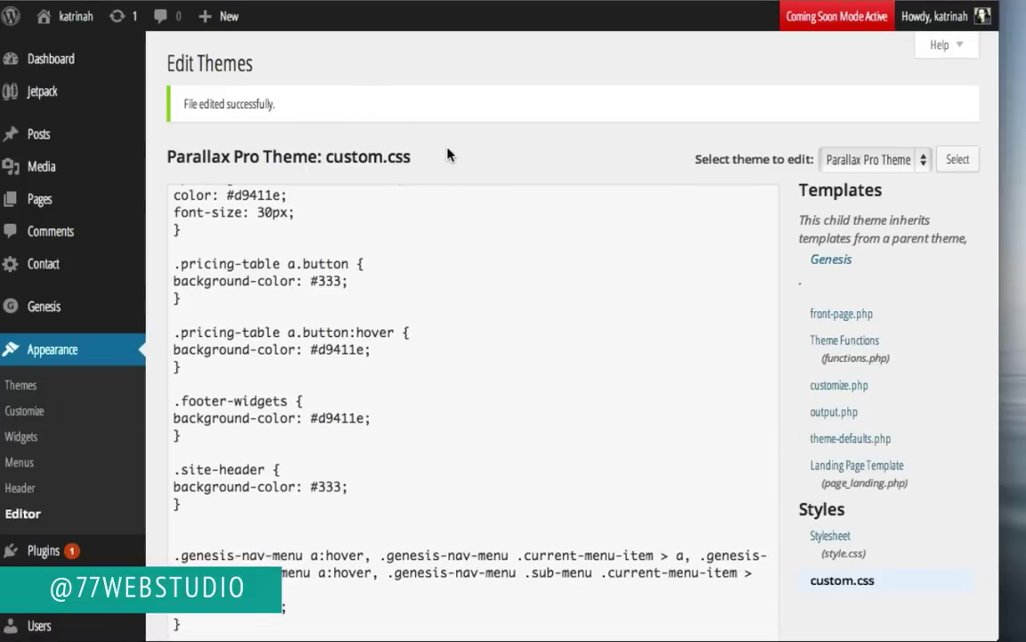
# Step: Load the live front page and scroll down to the Order Organic Foods section and SHOP button
pyautogui.moveTo(71, 15)
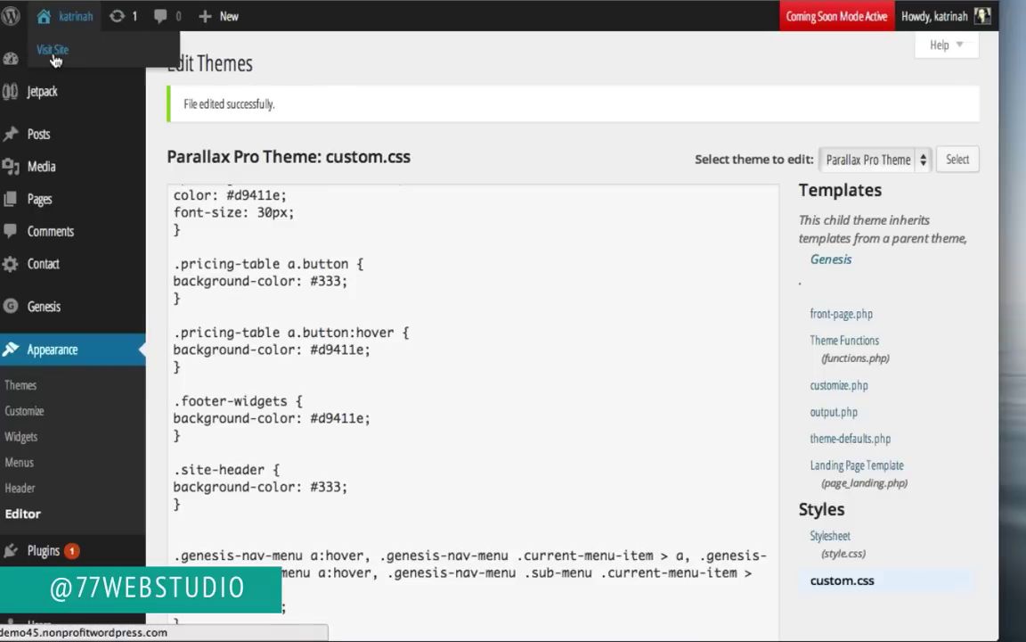
pyautogui.click(52, 52)
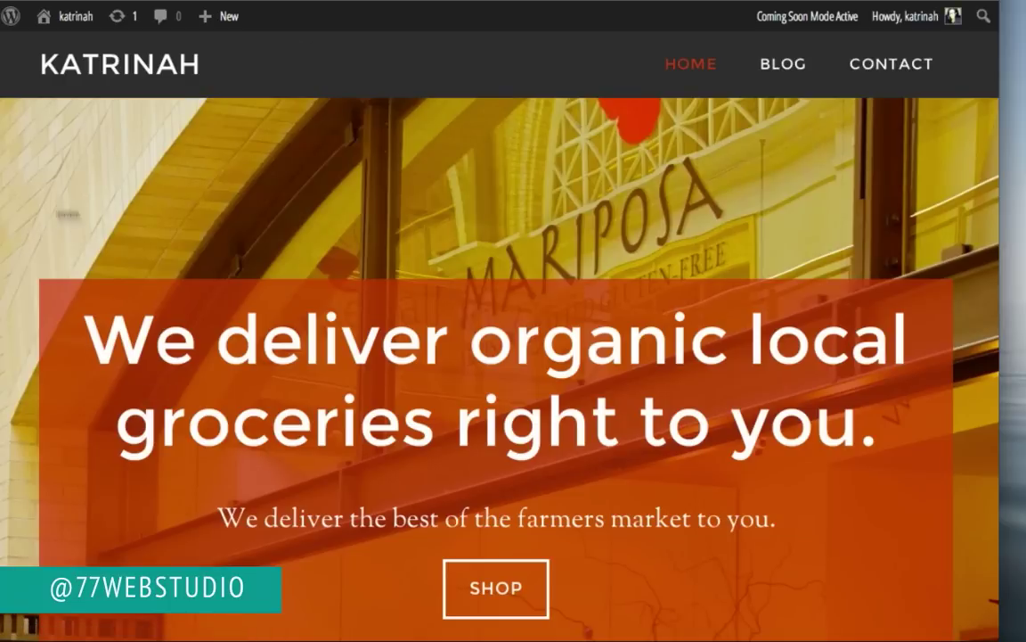
pyautogui.scroll(-2, 100, 267)
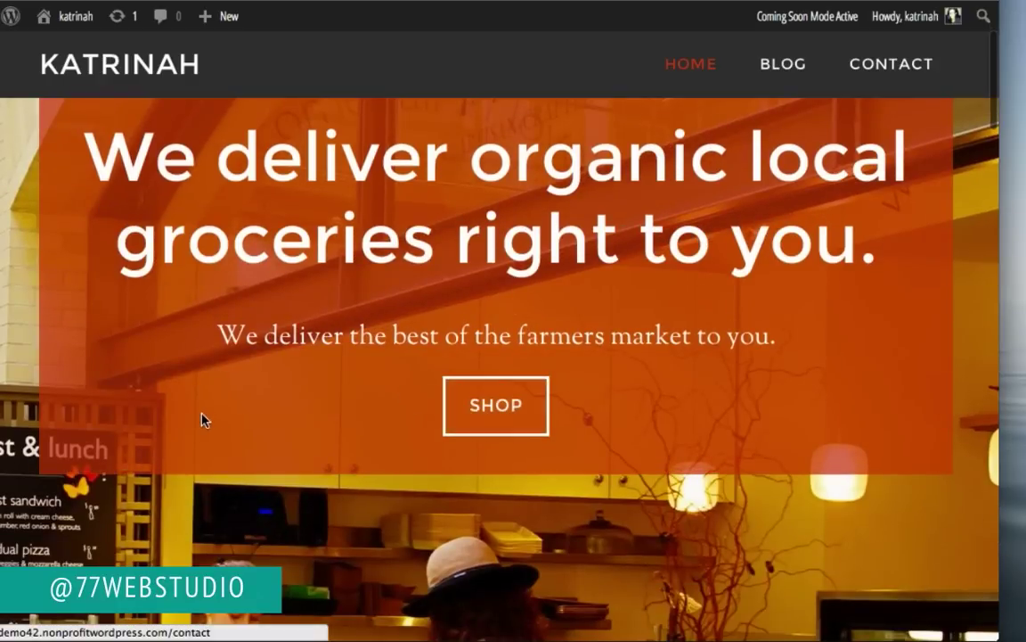
pyautogui.scroll(-5, 201, 415)
pyautogui.scroll(-2, 201, 415)
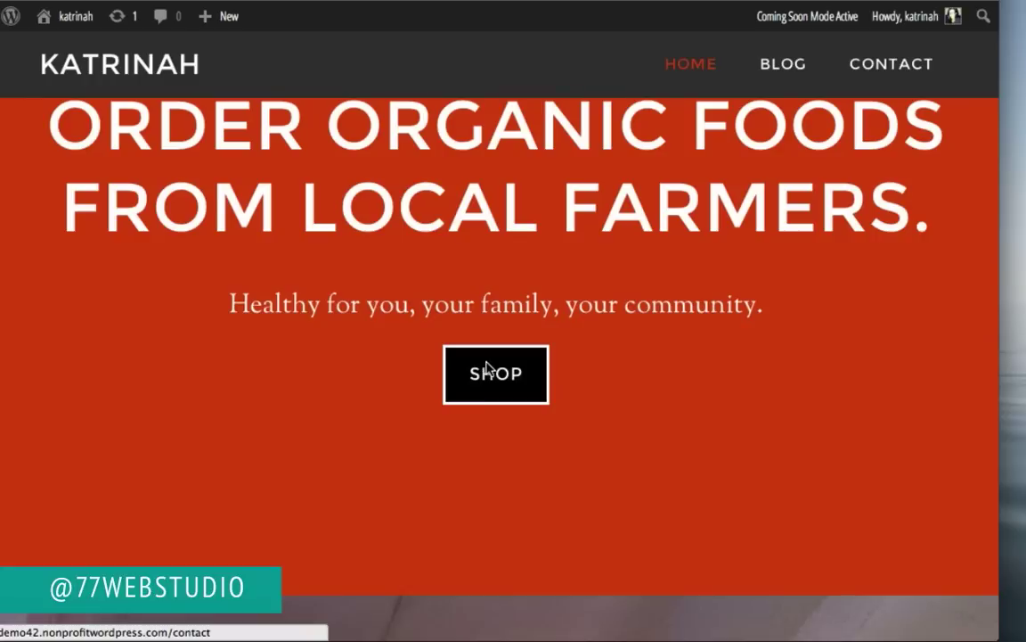
# Step: Inspect the SHOP button in DevTools and force it into its :hover state
pyautogui.rightClick(486, 363)
pyautogui.click(514, 473)
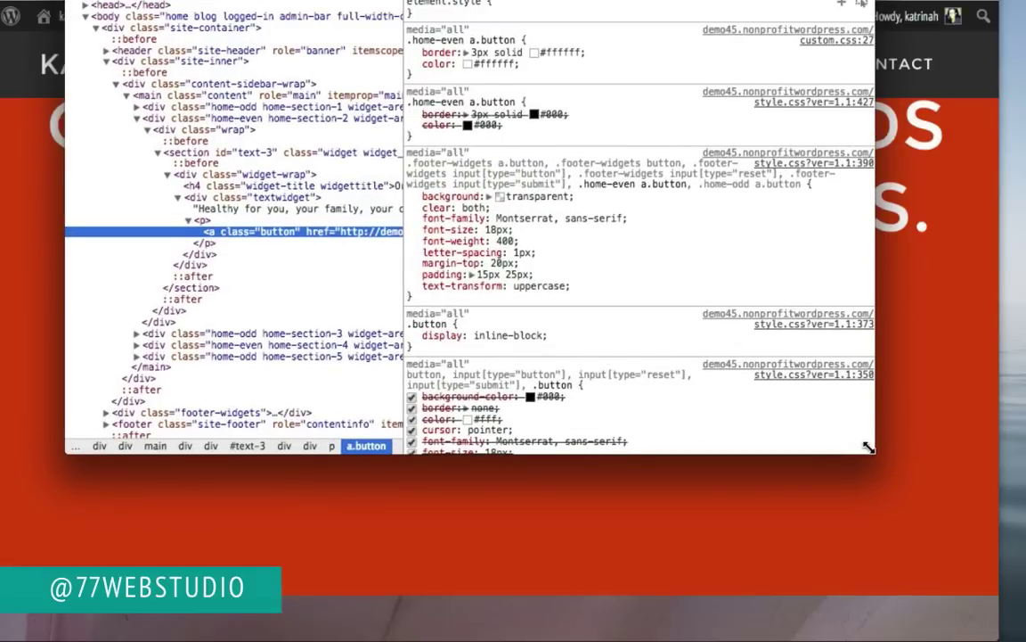
pyautogui.moveTo(868, 449); pyautogui.dragTo(891, 298)
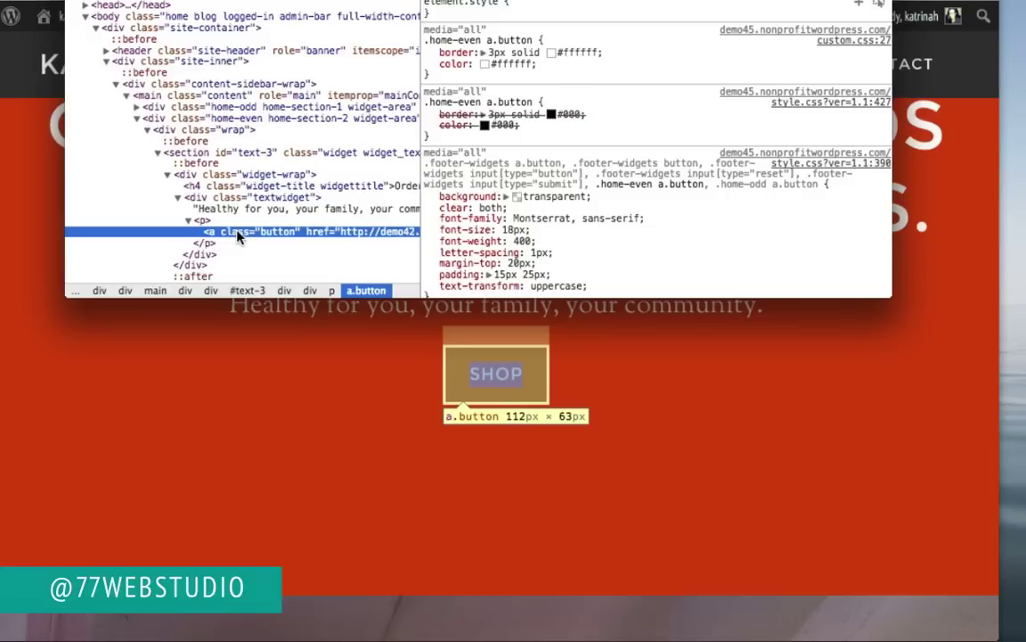
pyautogui.rightClick(238, 236)
pyautogui.moveTo(264, 291)
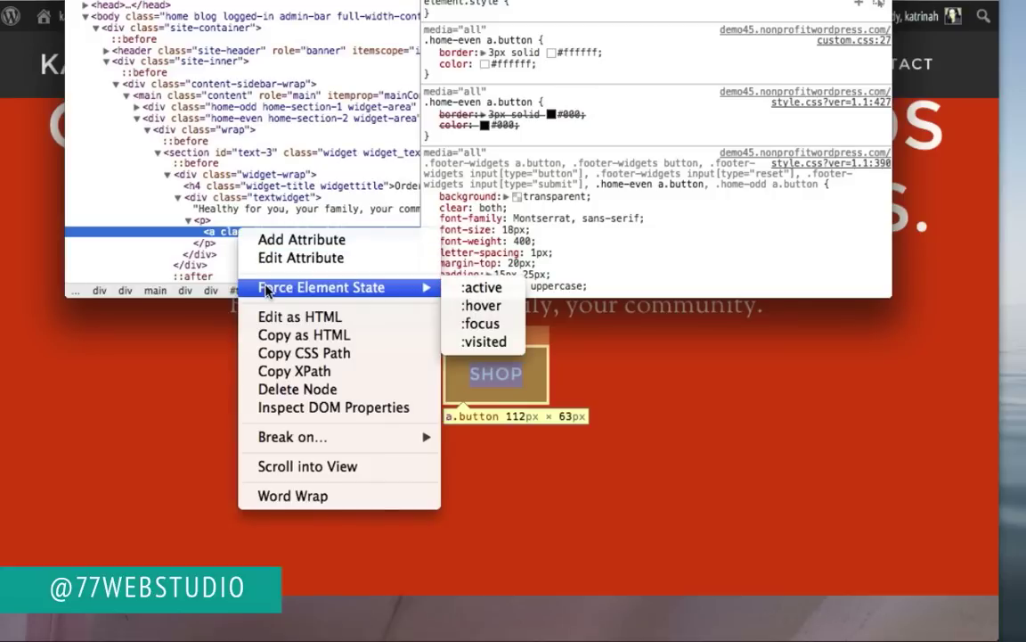
pyautogui.click(482, 306)
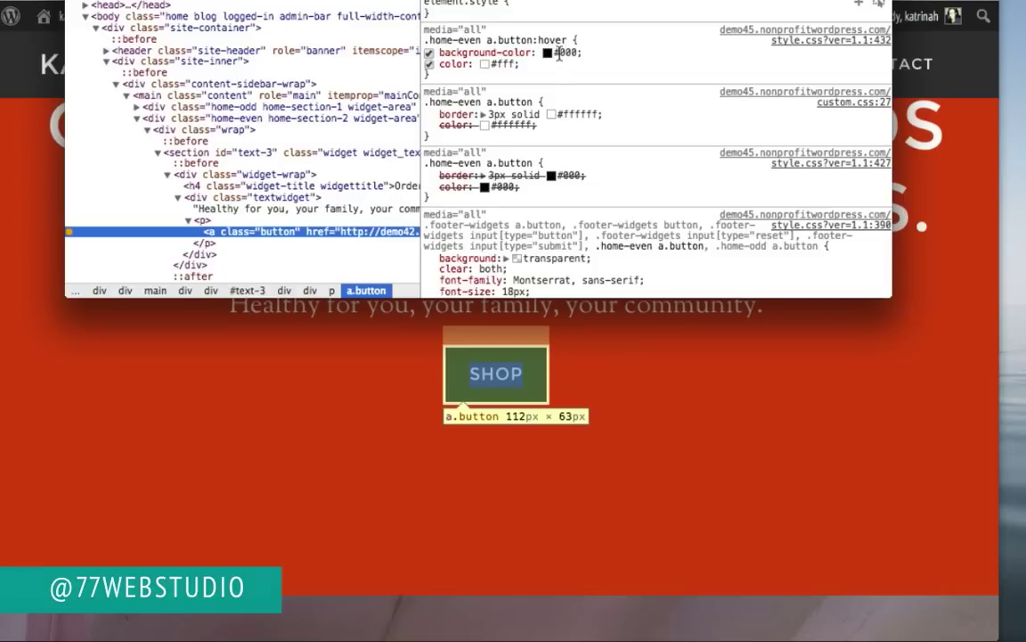
# Step: Change the .home-even a.button:hover background to #333 and select the rule to copy
pyautogui.click(561, 52)
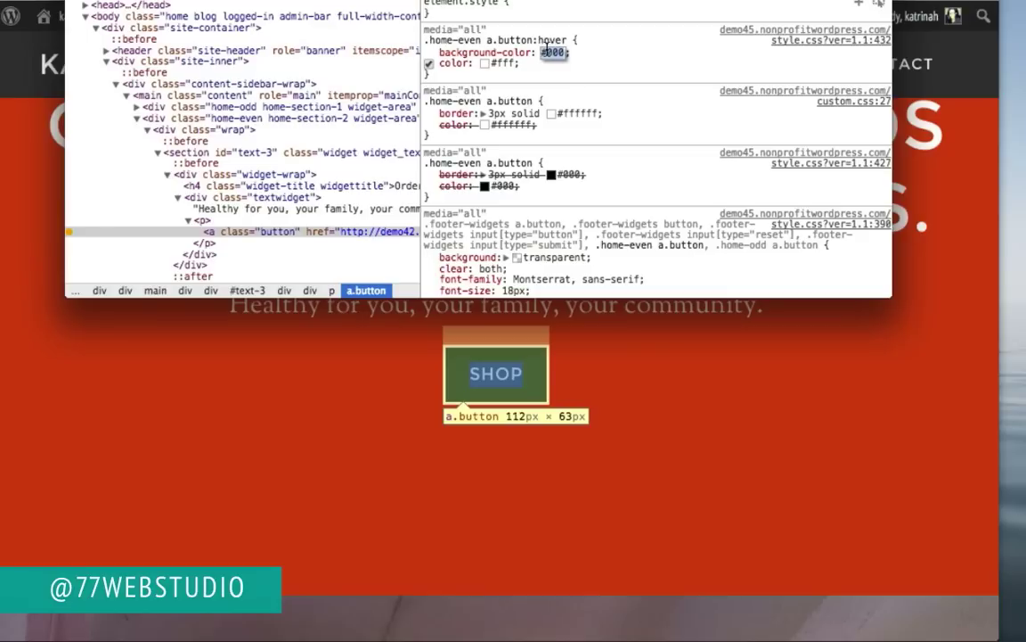
pyautogui.write('#333')
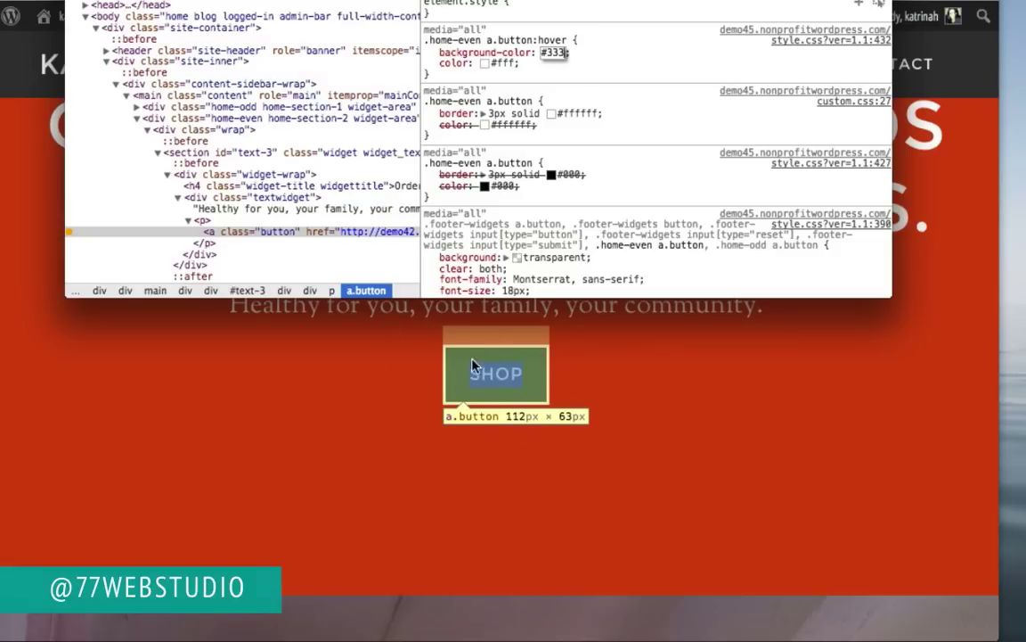
pyautogui.click(628, 68)
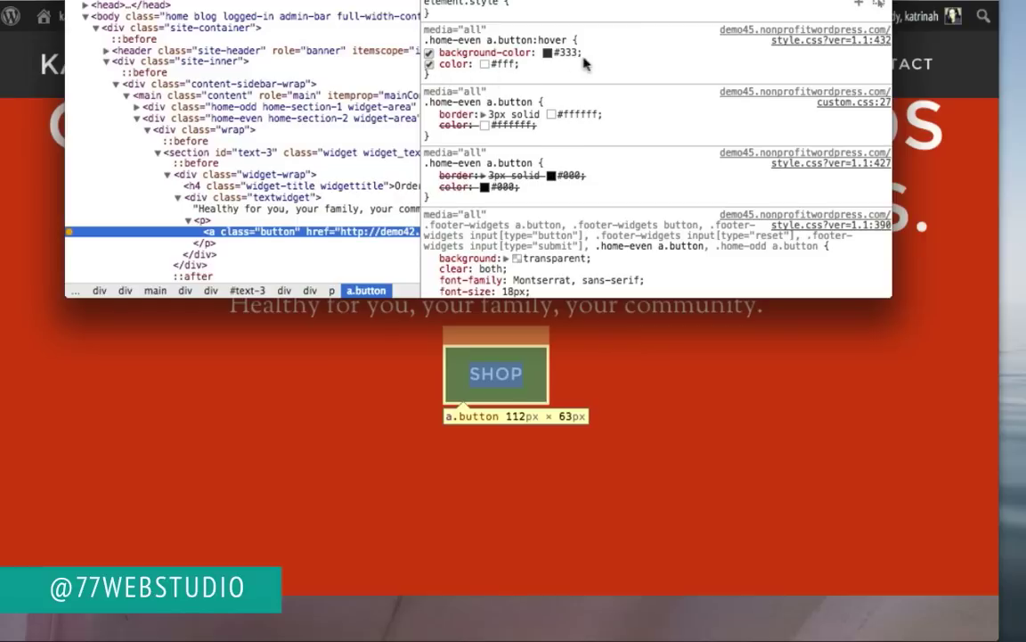
pyautogui.moveTo(588, 54); pyautogui.dragTo(424, 39)
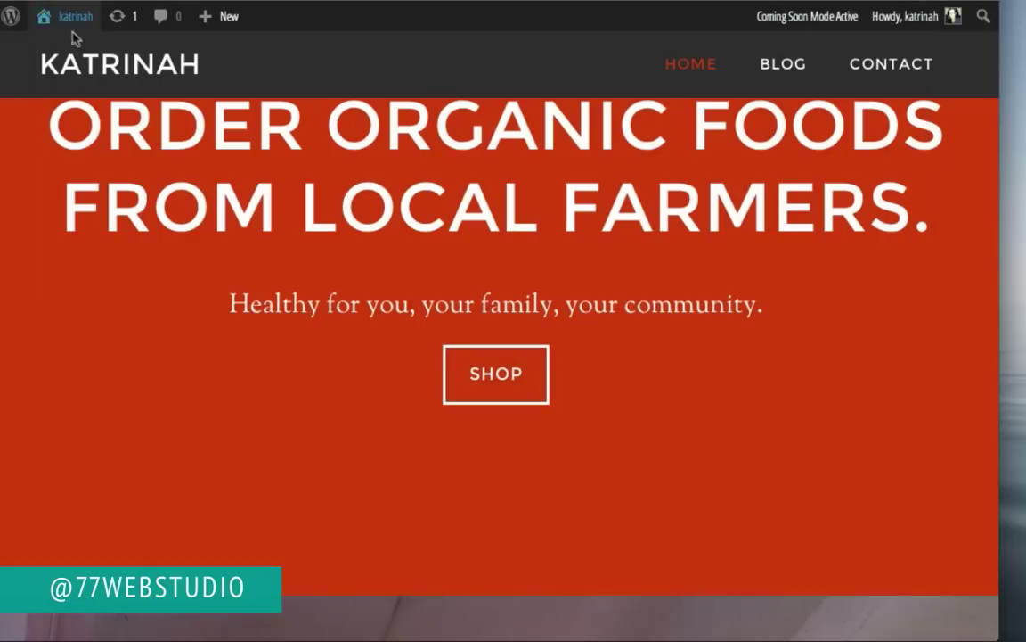
# Step: Paste the .home-even a.button:hover #333 background rule at the end of custom.css and save
pyautogui.moveTo(64, 32)
pyautogui.click(62, 55)
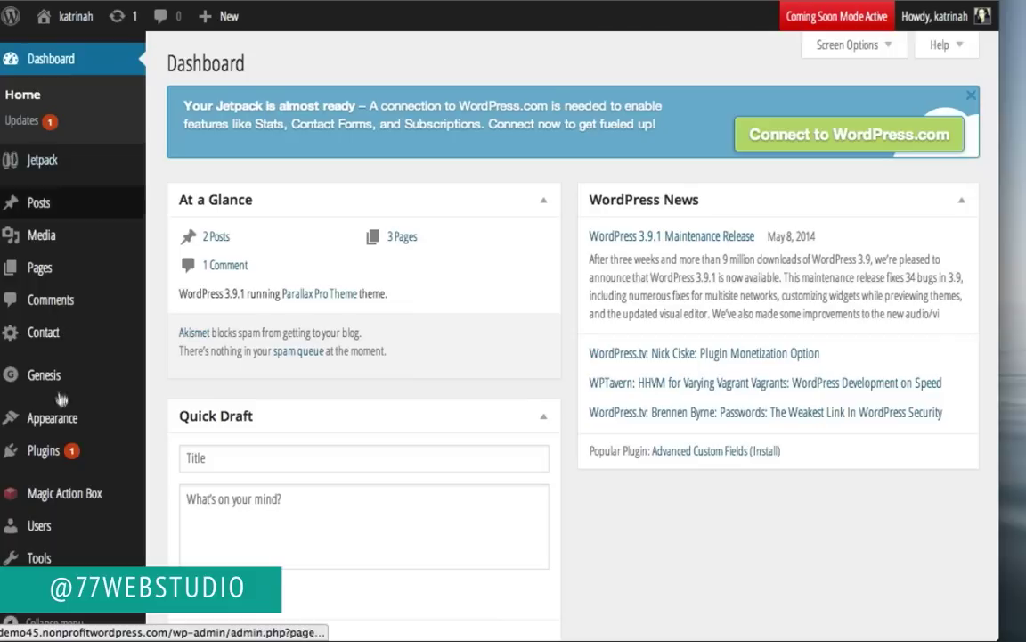
pyautogui.moveTo(62, 419)
pyautogui.click(175, 549)
pyautogui.click(822, 531)
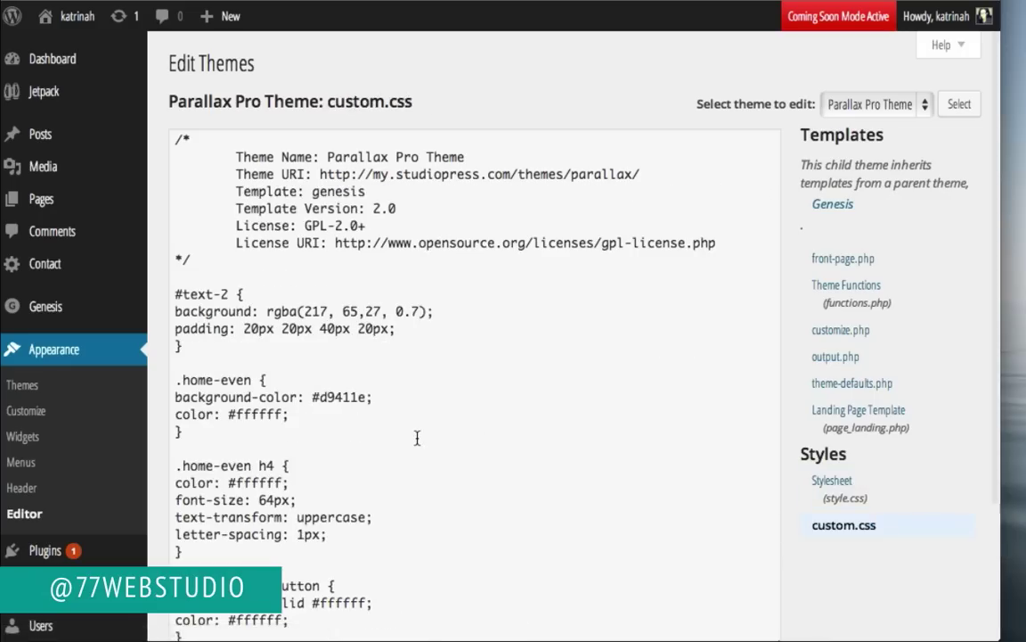
pyautogui.scroll(-10, 417, 437)
pyautogui.click(279, 461)
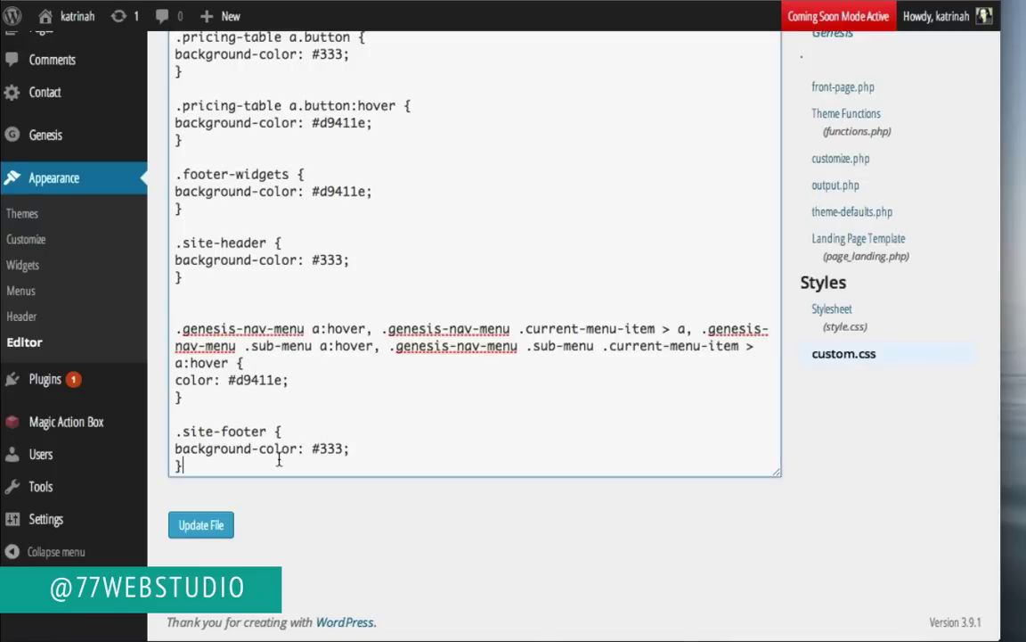
pyautogui.write('.home-even a.button:hover { background-color: #333; }')
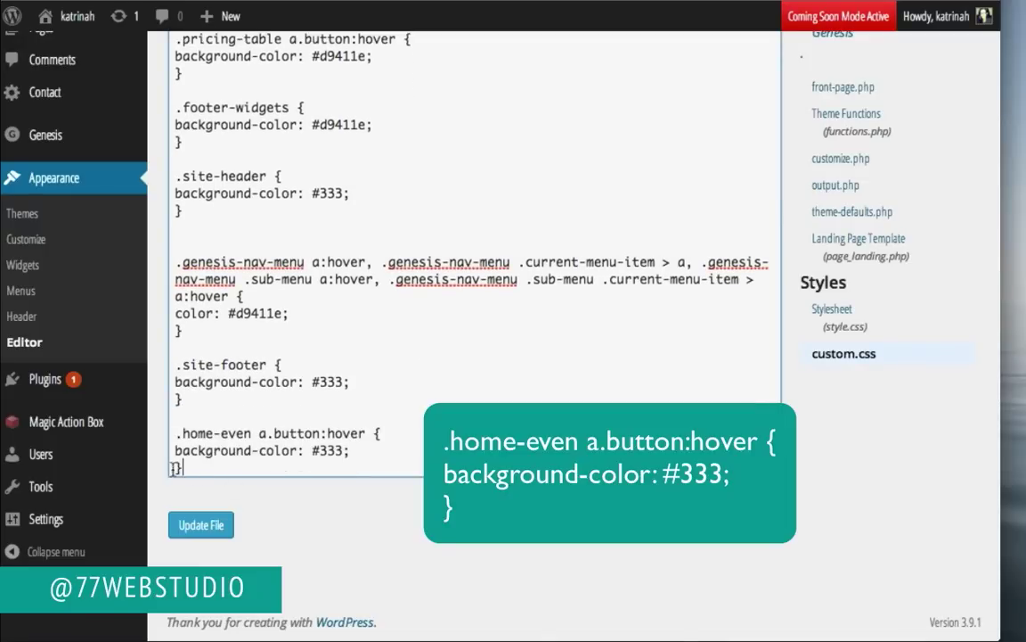
pyautogui.click(206, 527)
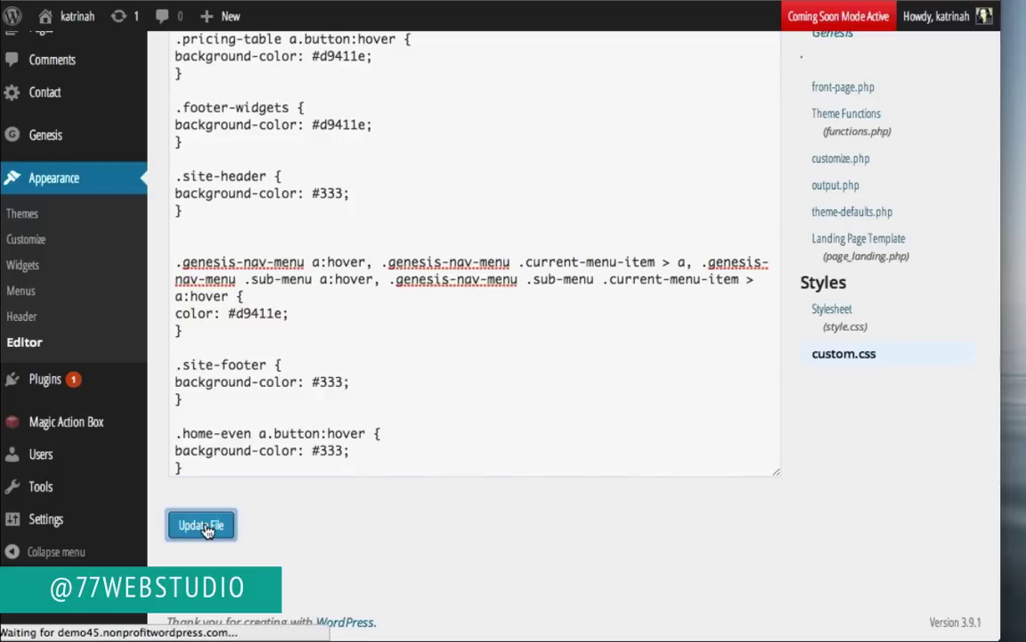
# Step: Load the live homepage and scroll through its restyled sections, buttons and footer, then back up
pyautogui.moveTo(71, 16)
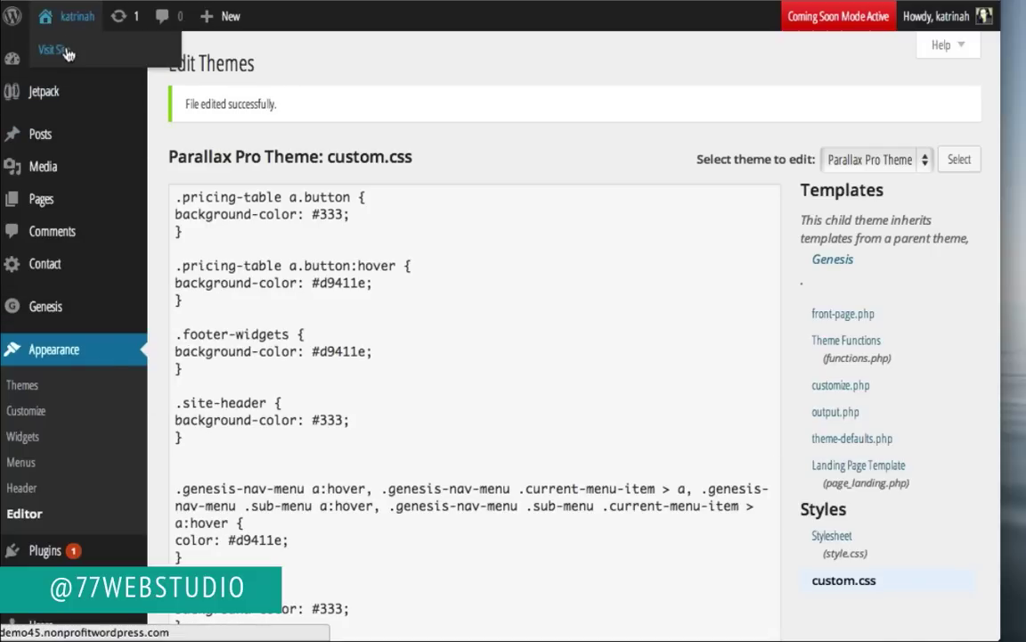
pyautogui.click(56, 51)
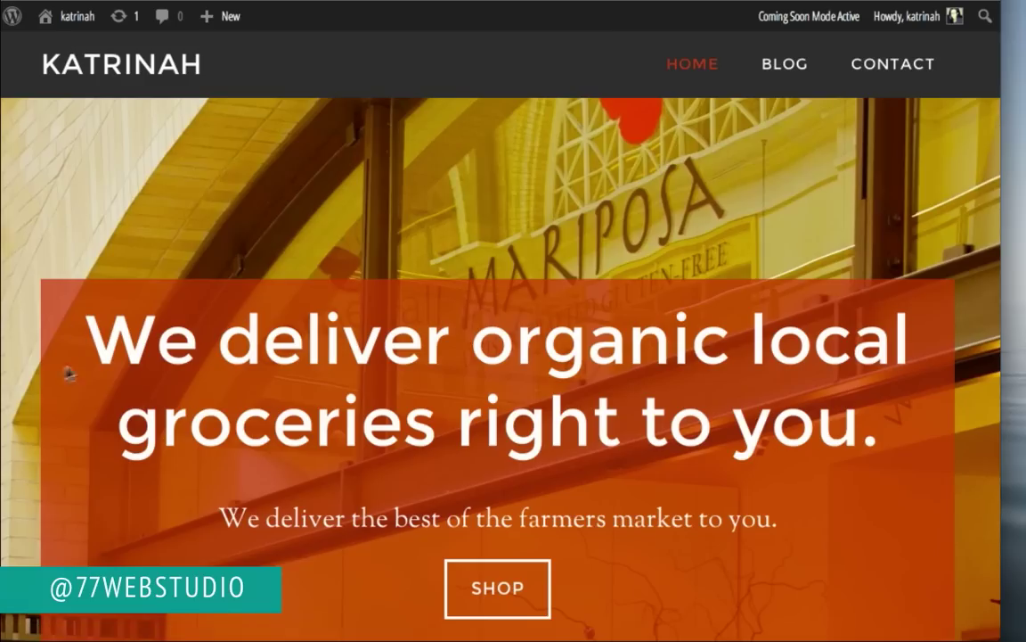
pyautogui.scroll(-10, 34, 377)
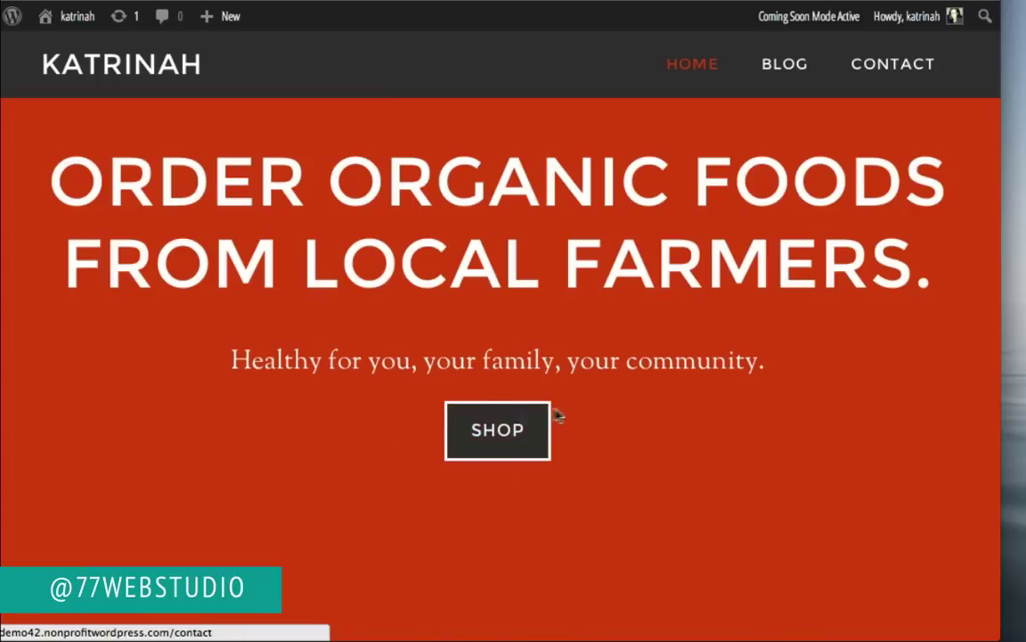
pyautogui.scroll(-5, 229, 414)
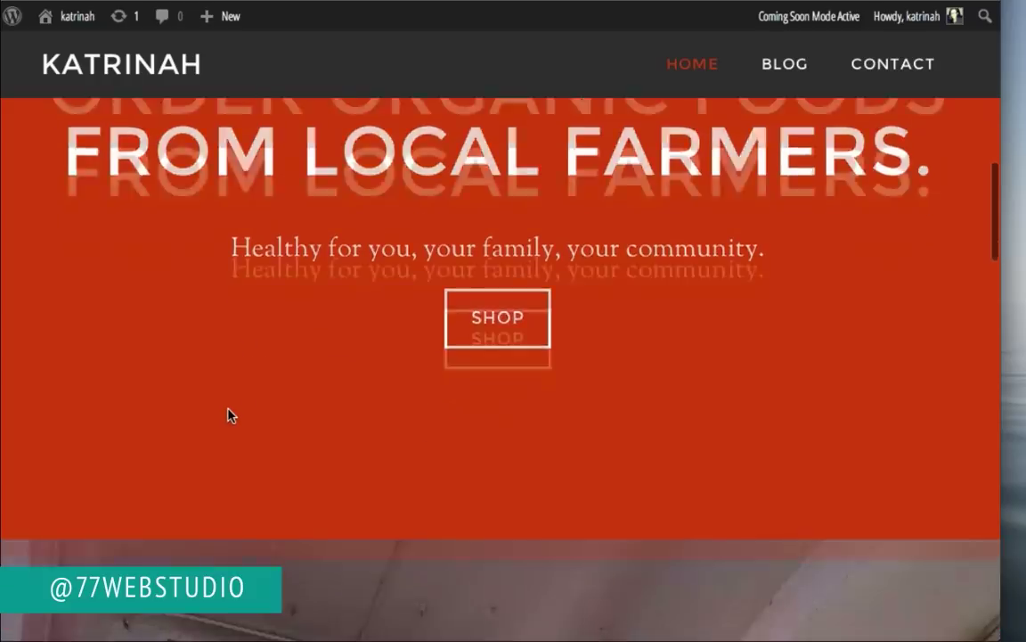
pyautogui.scroll(-2, 229, 414)
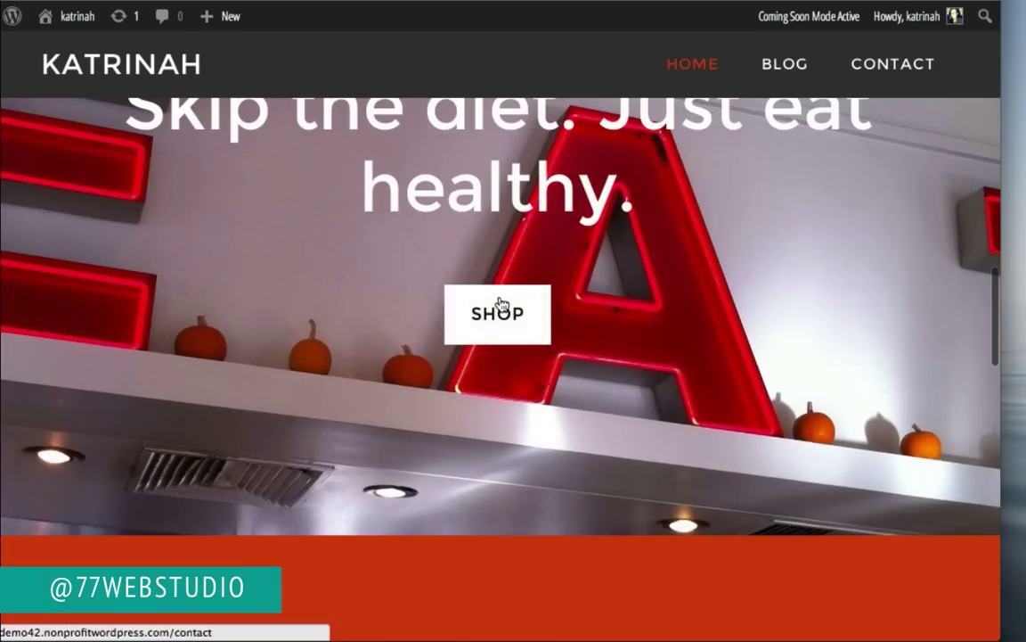
pyautogui.scroll(-5, 229, 390)
pyautogui.scroll(-10, 227, 389)
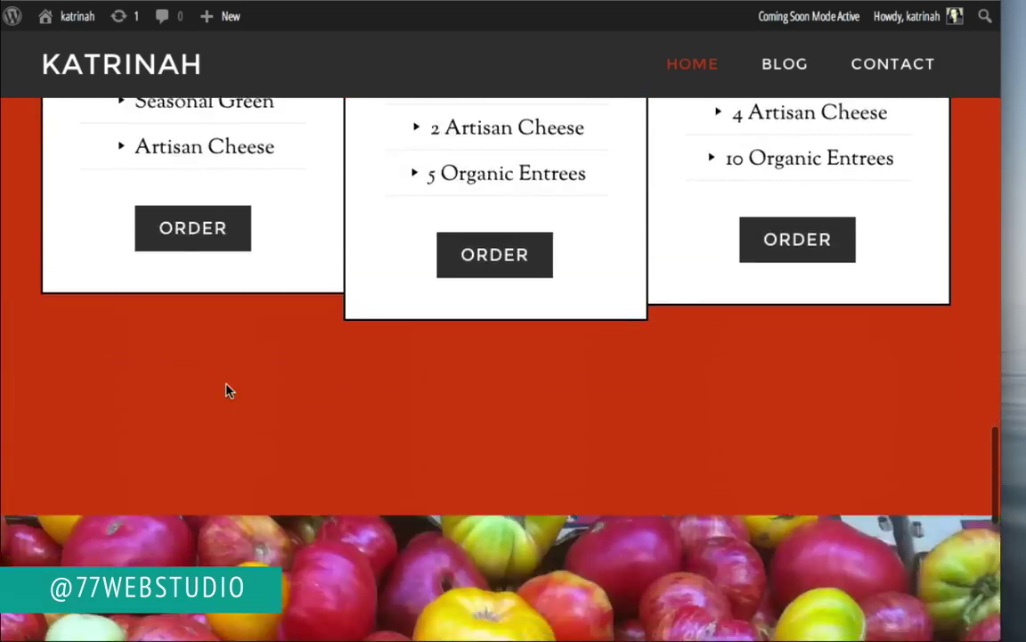
pyautogui.scroll(-2, 227, 390)
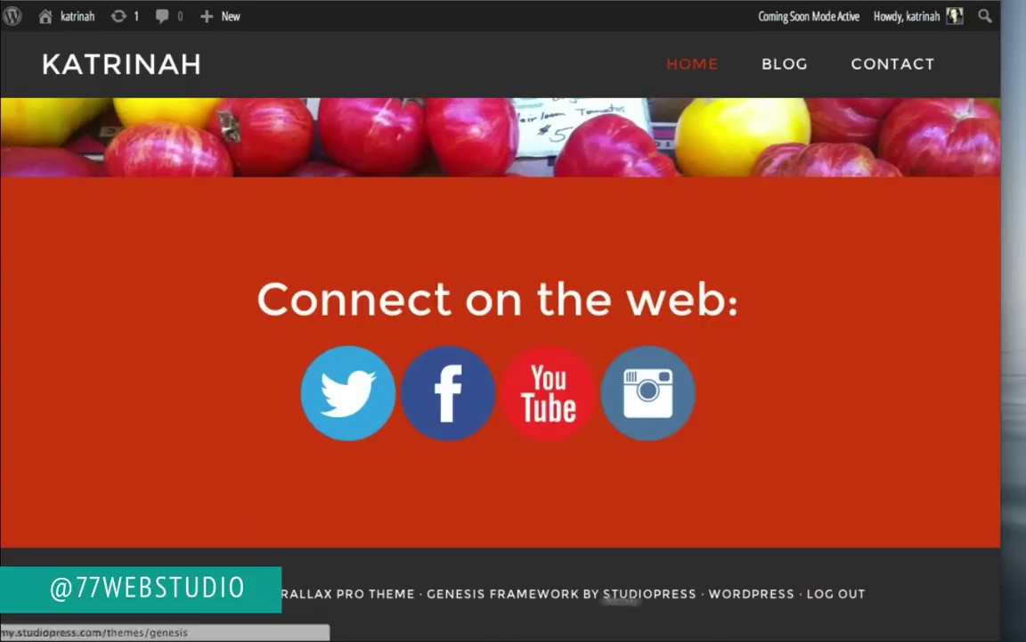
pyautogui.scroll(5, 166, 354)
pyautogui.scroll(10, 166, 354)
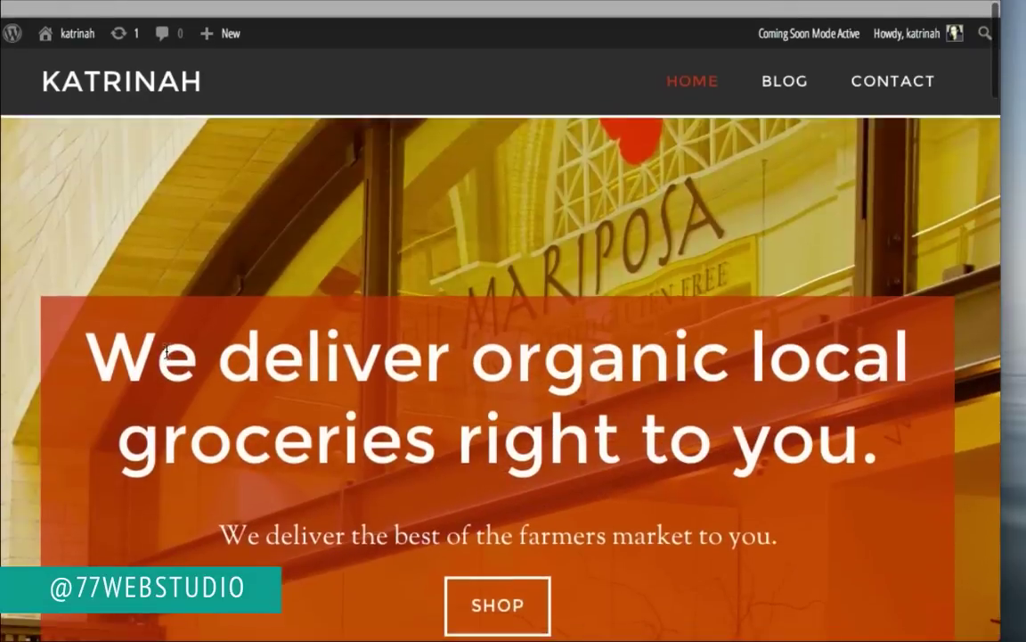
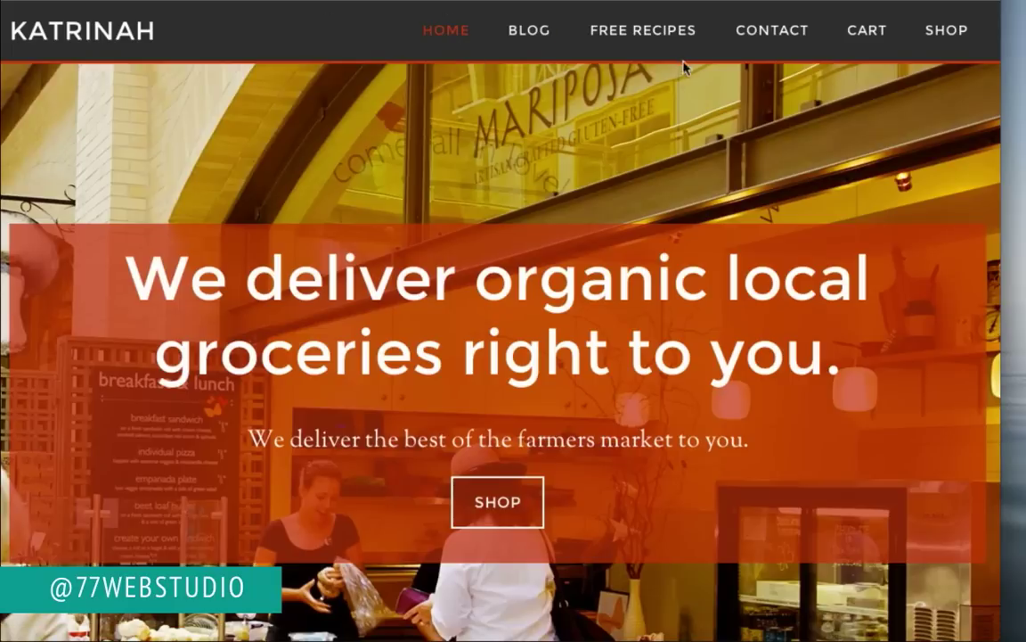
# Step: Open the FREE RECIPES page and scroll through its Reason sections down to the sign-up form
pyautogui.click(645, 34)
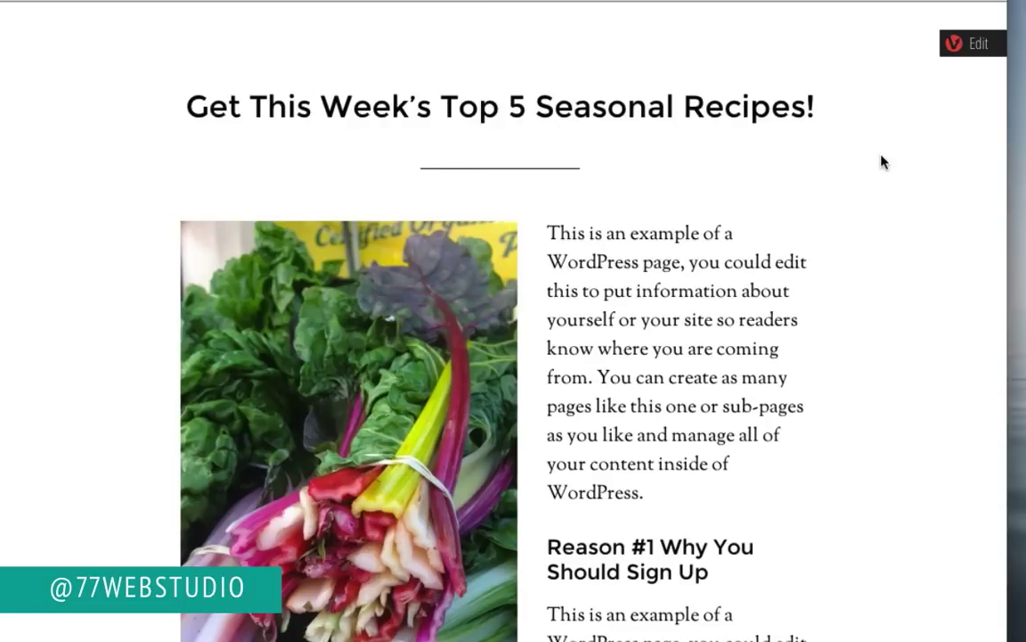
pyautogui.scroll(-3, 863, 360)
pyautogui.scroll(-1, 864, 362)
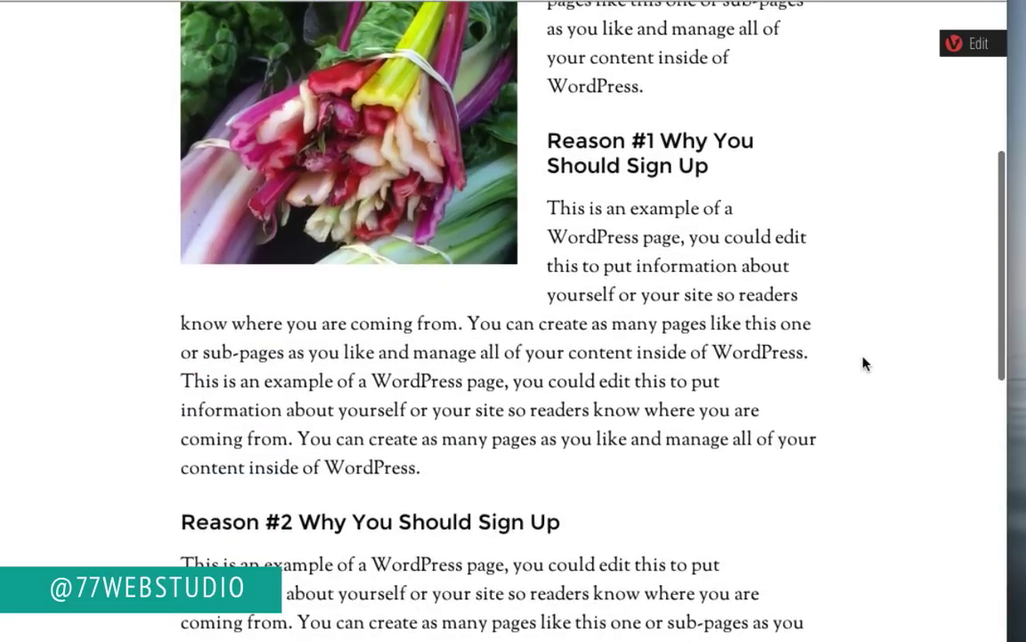
pyautogui.scroll(-4, 851, 468)
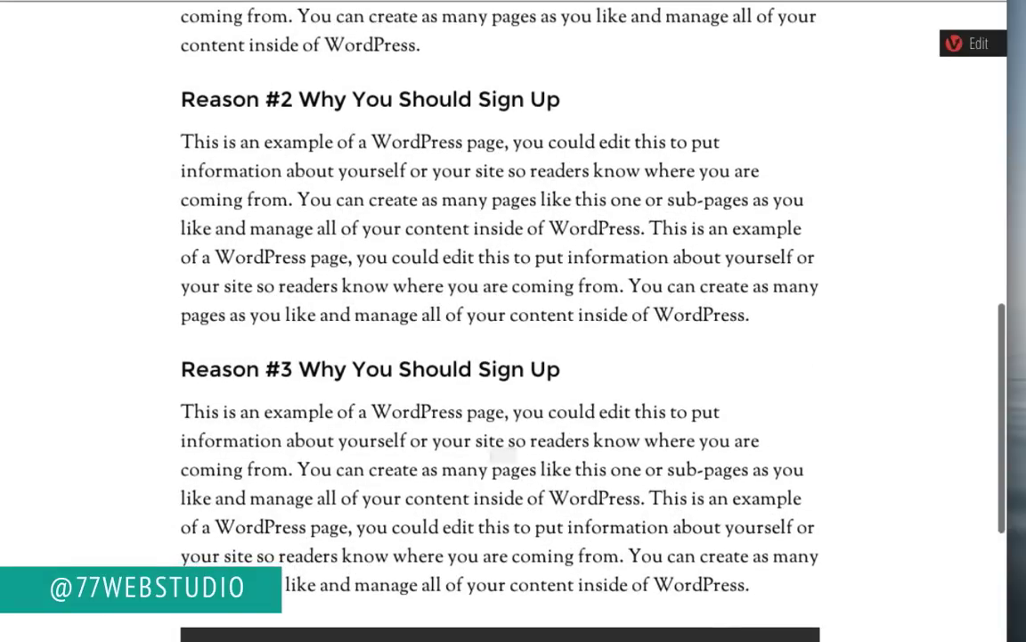
pyautogui.scroll(-3, 833, 401)
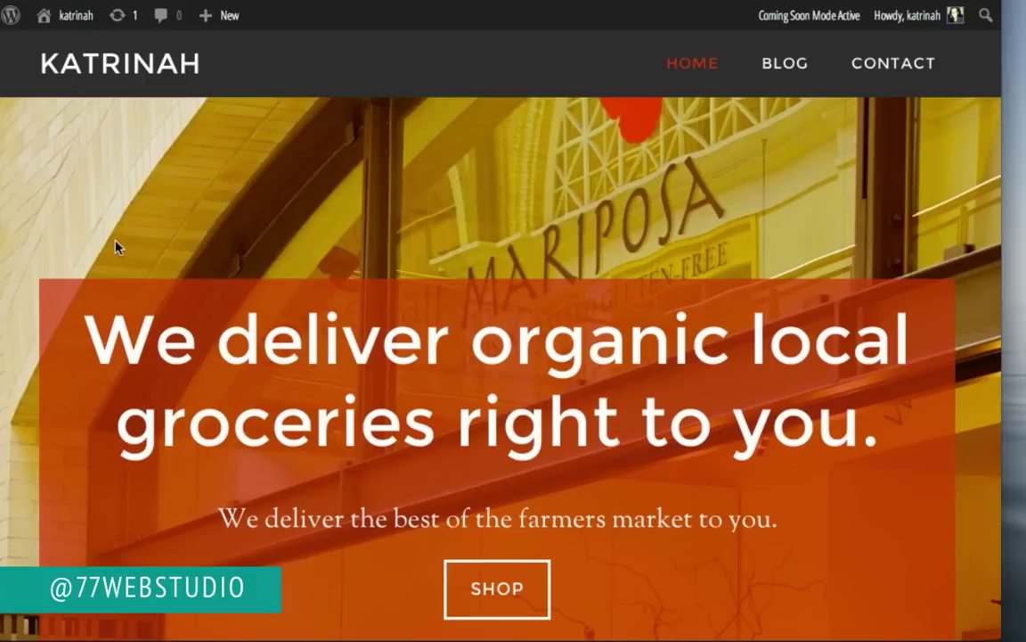
# Step: Go to the admin Dashboard and start a new page through Pages > Add New
pyautogui.moveTo(53, 15)
pyautogui.click(62, 53)
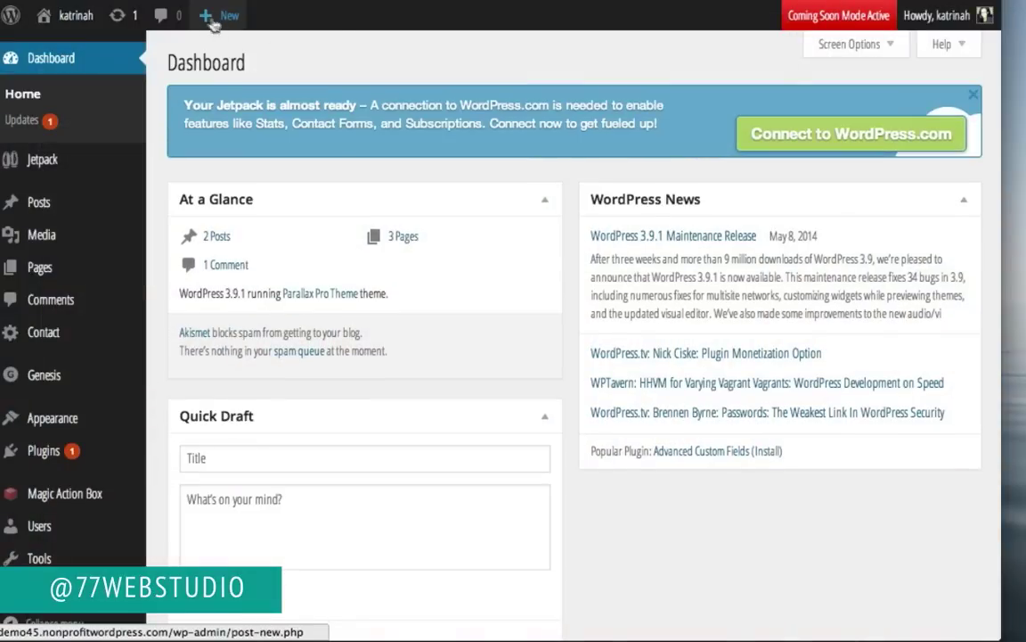
pyautogui.moveTo(207, 18)
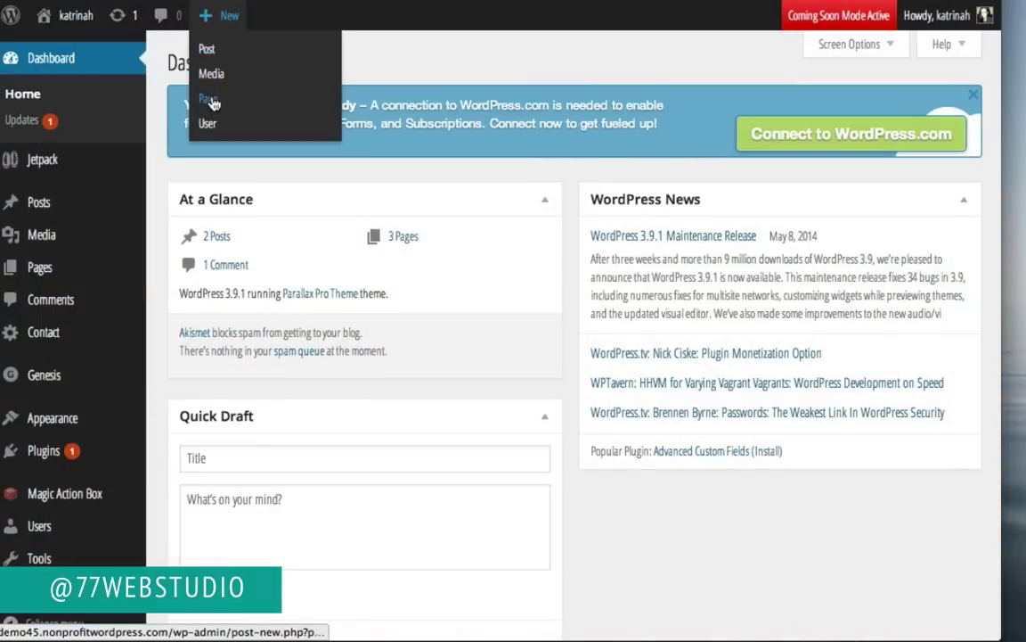
pyautogui.moveTo(36, 275)
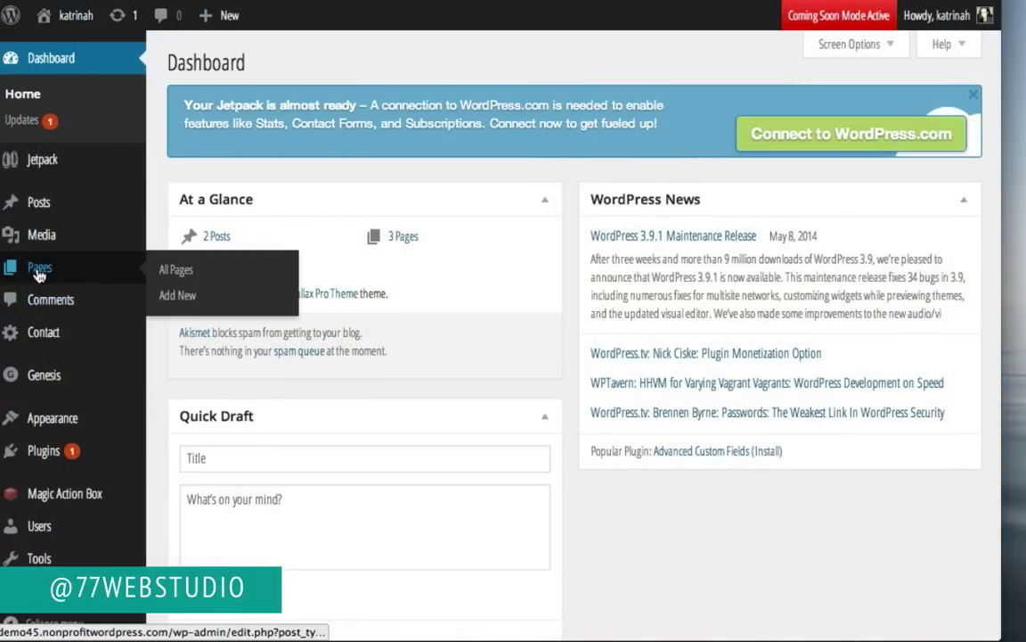
pyautogui.click(178, 296)
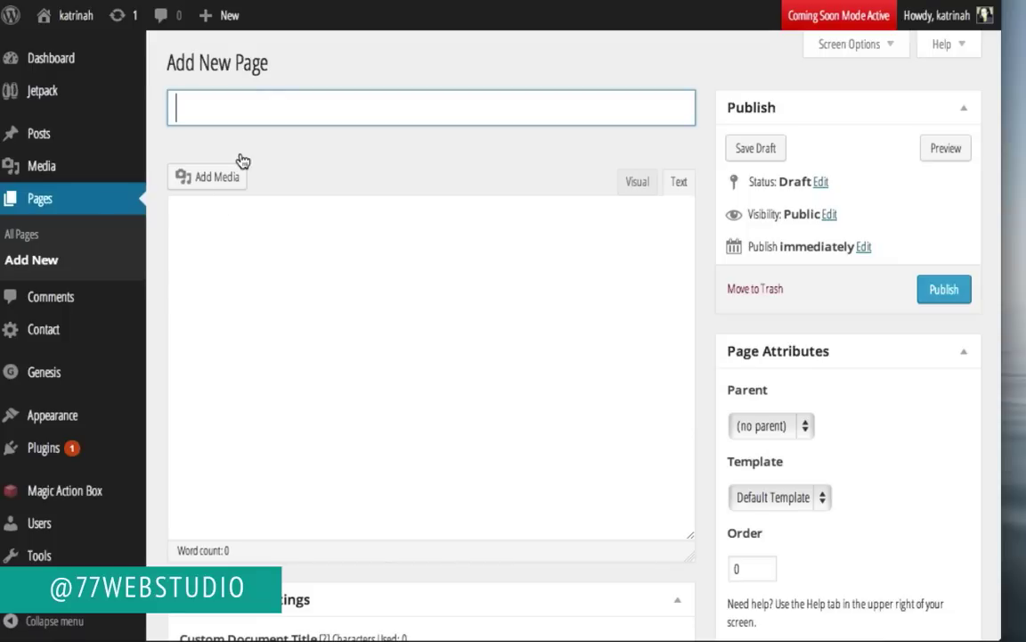
# Step: Paste the title 'Get This Week's Top 5 Seasonal Recipes!' and the intro-plus-Reasons copy into the body
pyautogui.click(205, 108)
pyautogui.write('Get This Week’s Top 5 Seasonal Recipes!')
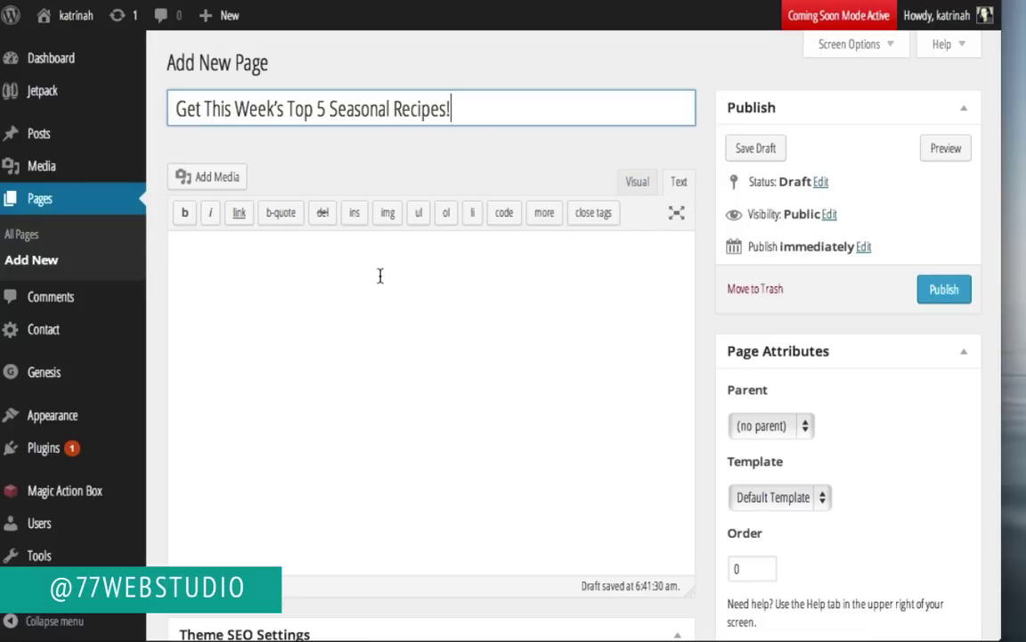
pyautogui.click(294, 259)
pyautogui.hotkey('ctrl', 'v')
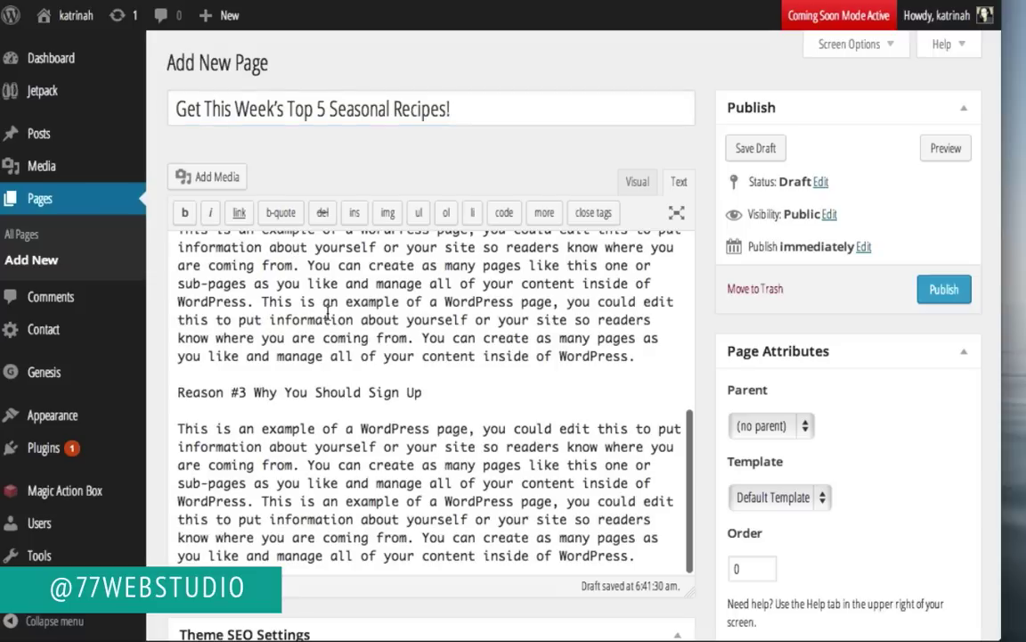
pyautogui.scroll(5, 328, 310)
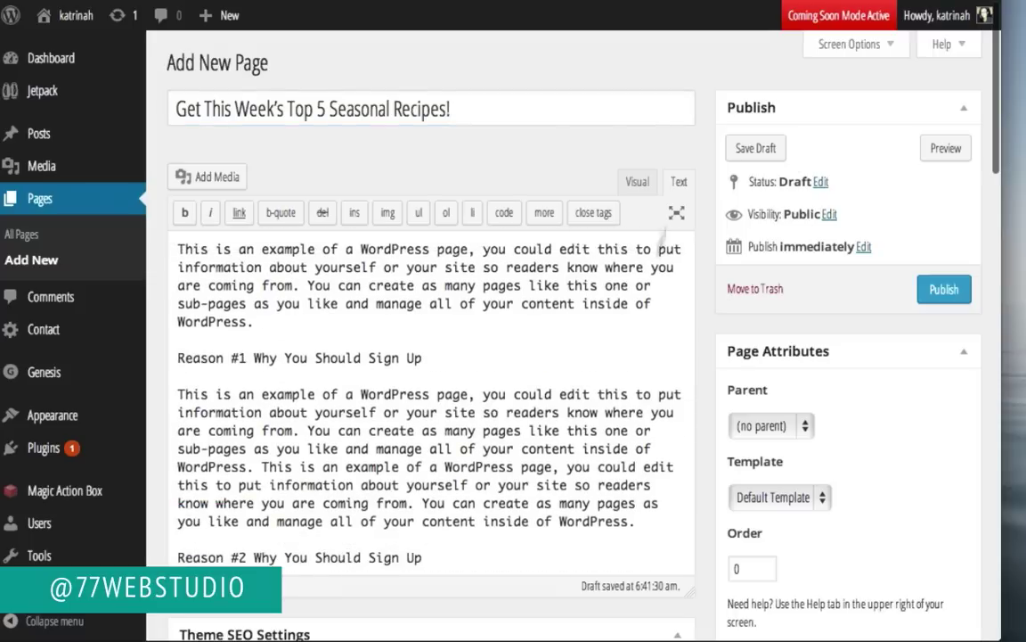
# Step: In the Visual editor, bold the Reason #1, #2 and #3 'Why You Should Sign Up' headings
pyautogui.click(636, 183)
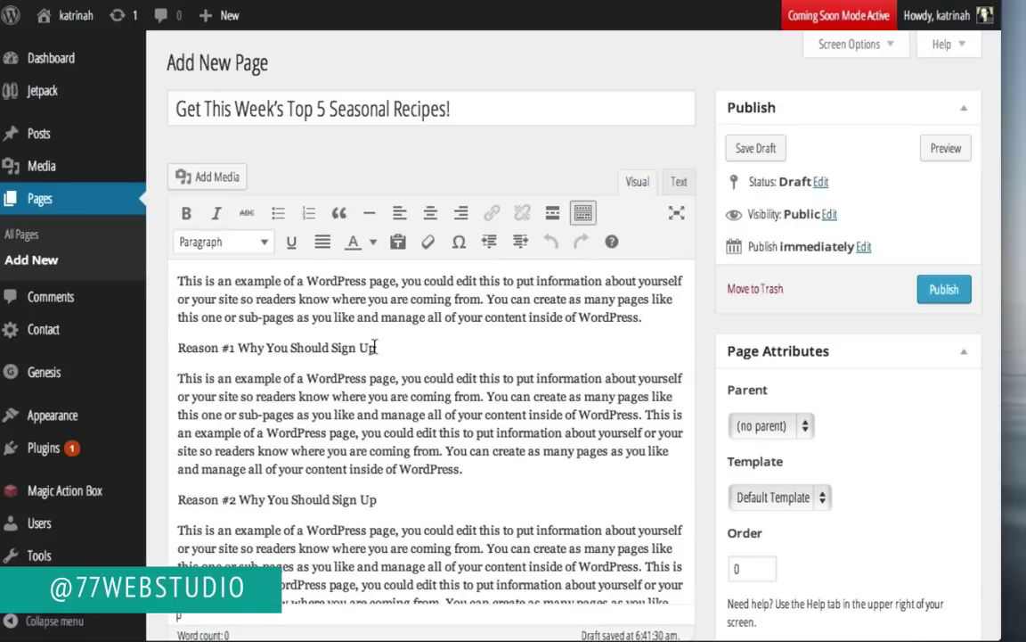
pyautogui.moveTo(379, 348); pyautogui.dragTo(169, 351)
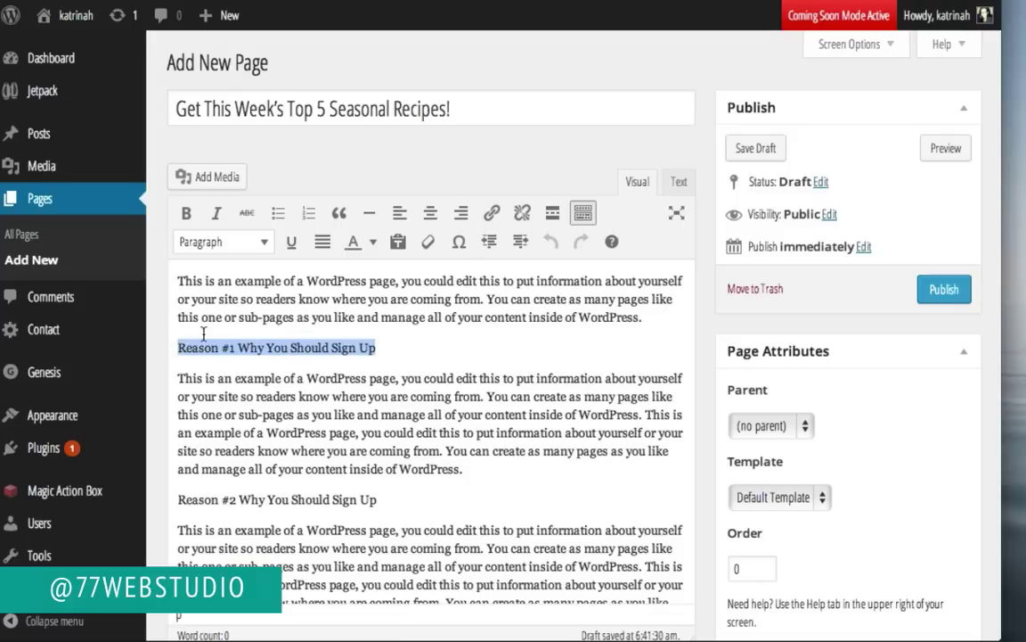
pyautogui.click(187, 216)
pyautogui.moveTo(383, 501); pyautogui.dragTo(155, 504)
pyautogui.click(185, 214)
pyautogui.scroll(-3, 445, 453)
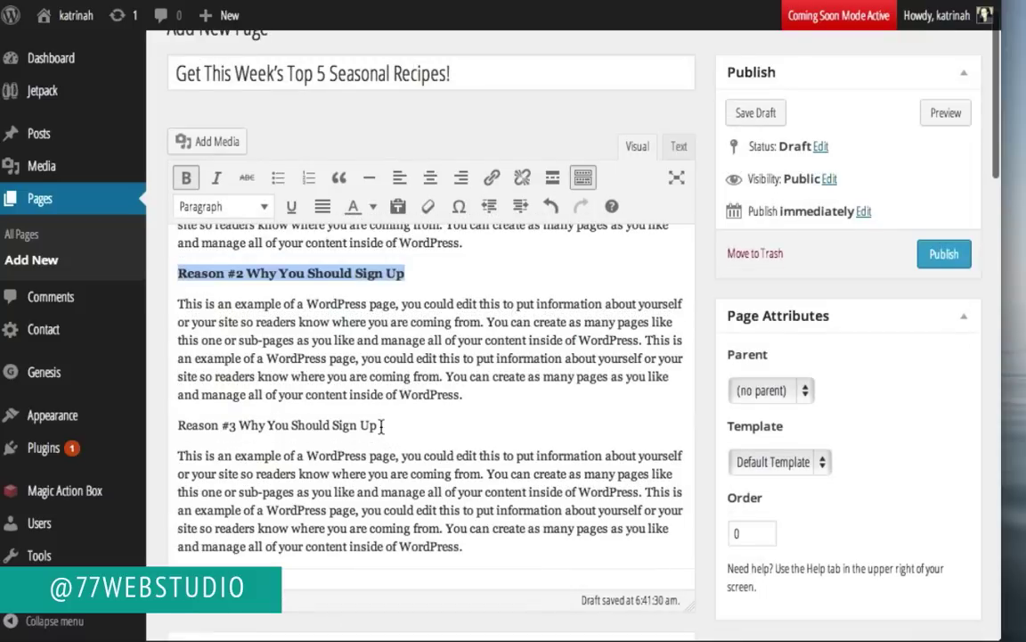
pyautogui.click(379, 425)
pyautogui.moveTo(376, 425); pyautogui.dragTo(153, 425)
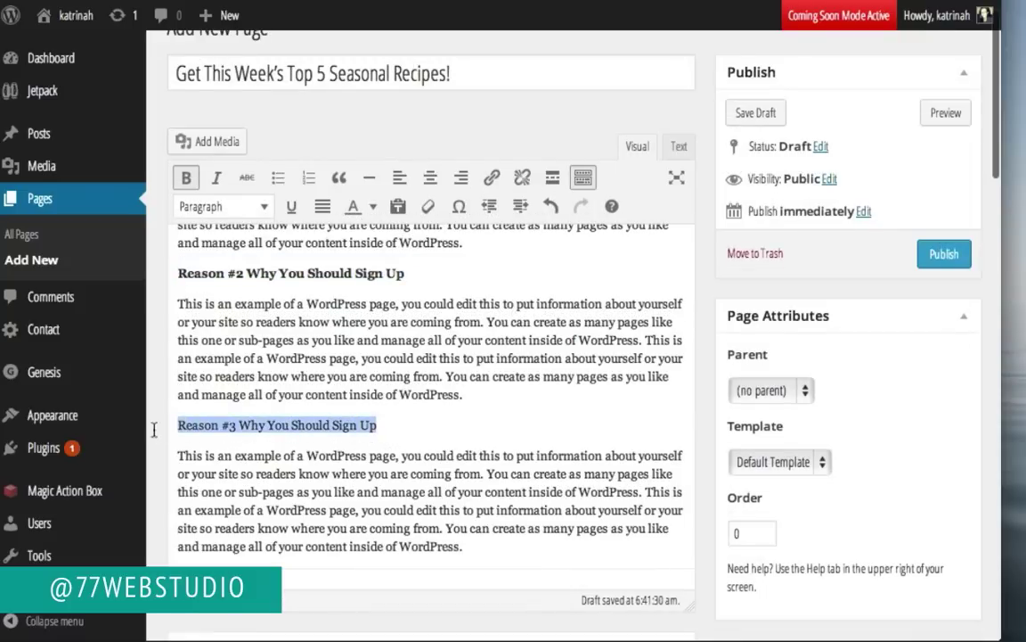
pyautogui.click(187, 177)
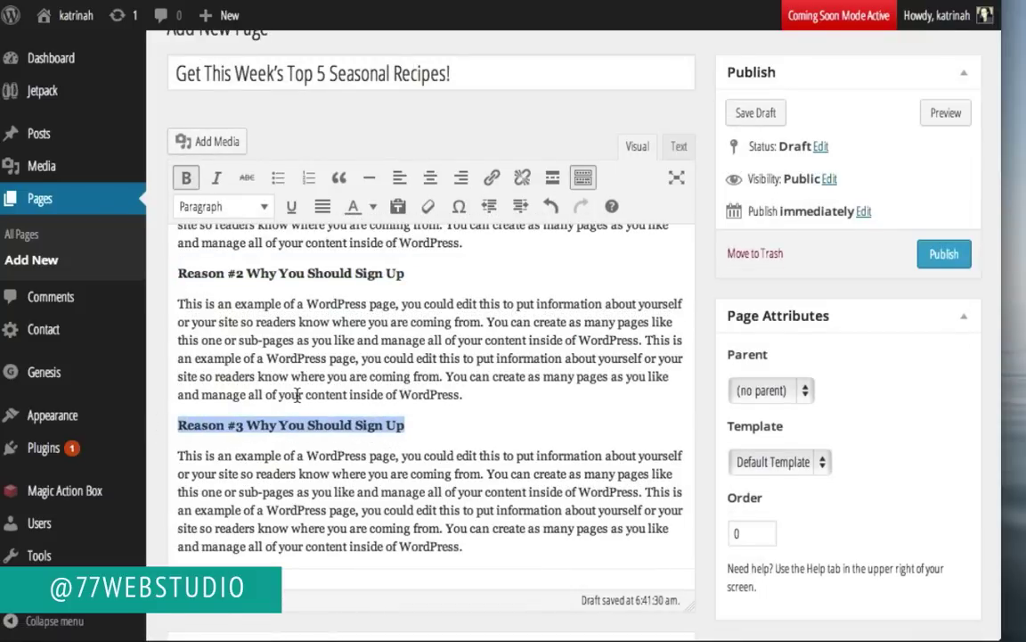
pyautogui.scroll(5, 297, 395)
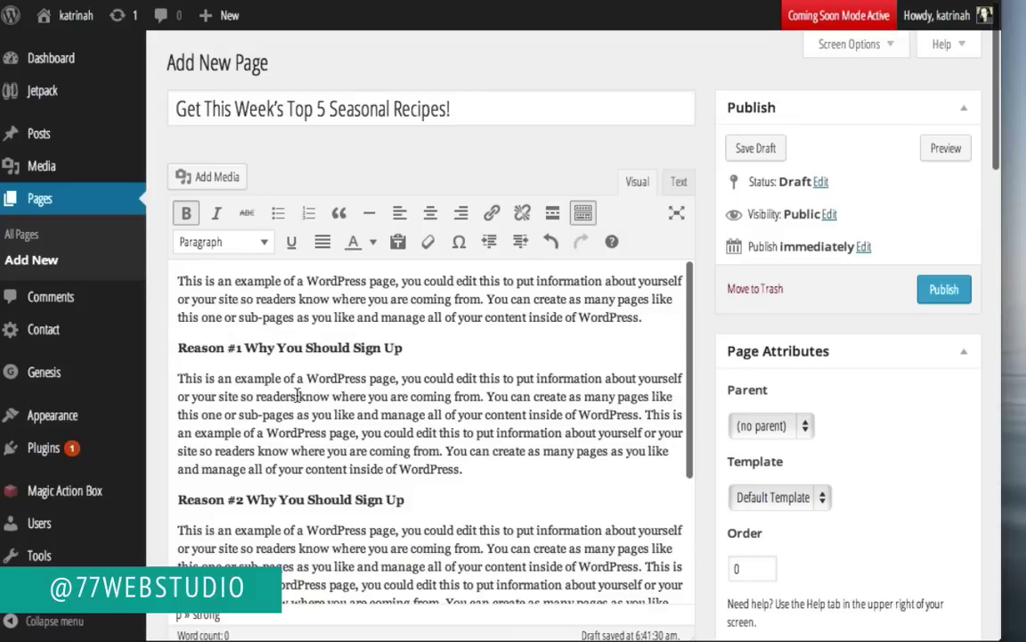
pyautogui.click(178, 282)
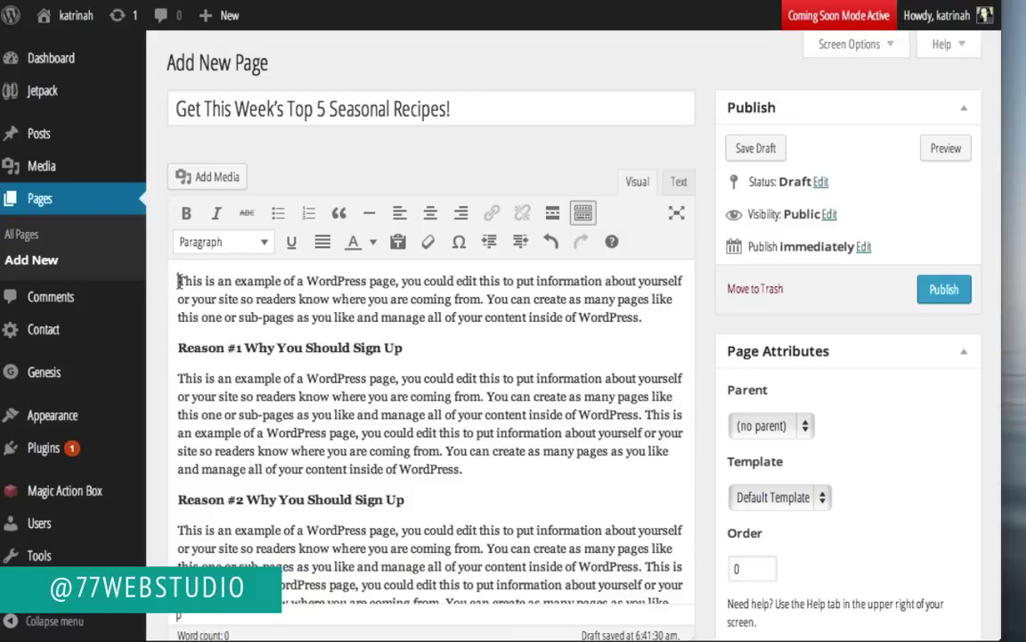
# Step: Upload rainbow-chard.jpg from the computer into the media library via Add Media
pyautogui.click(198, 178)
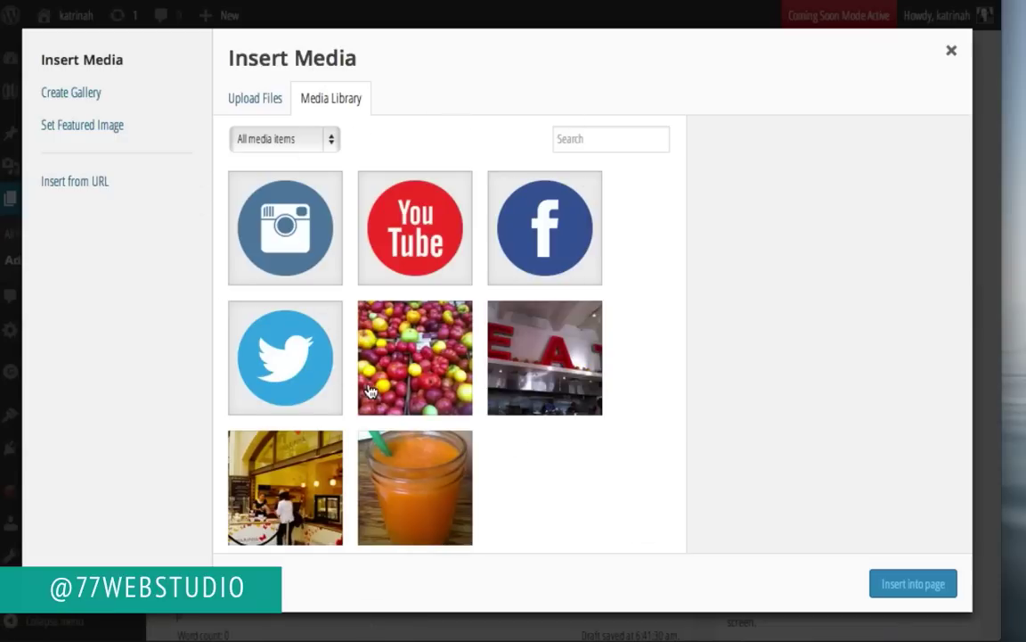
pyautogui.click(249, 105)
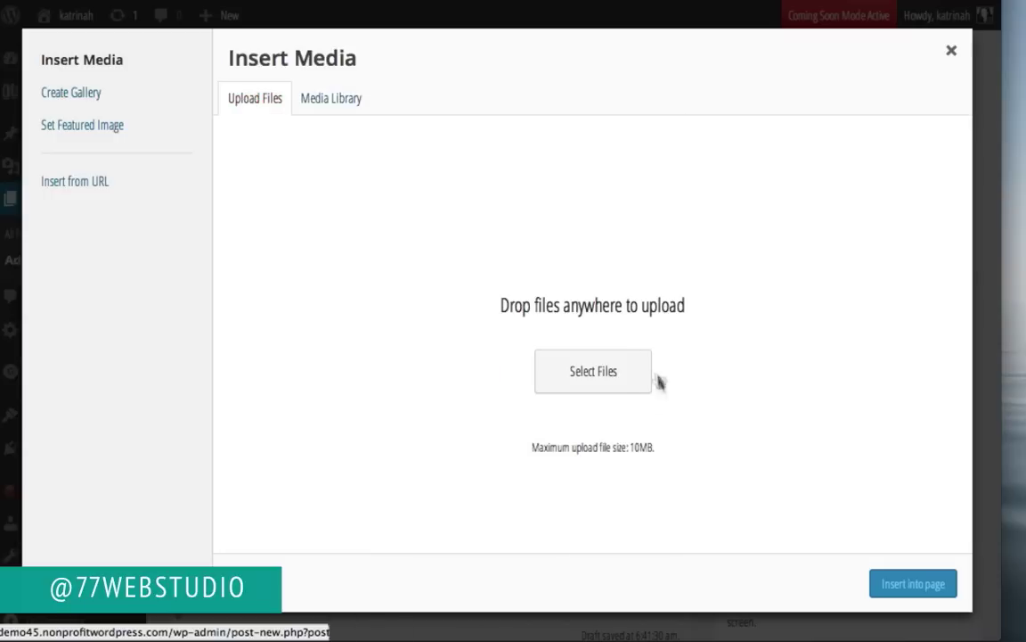
pyautogui.click(593, 371)
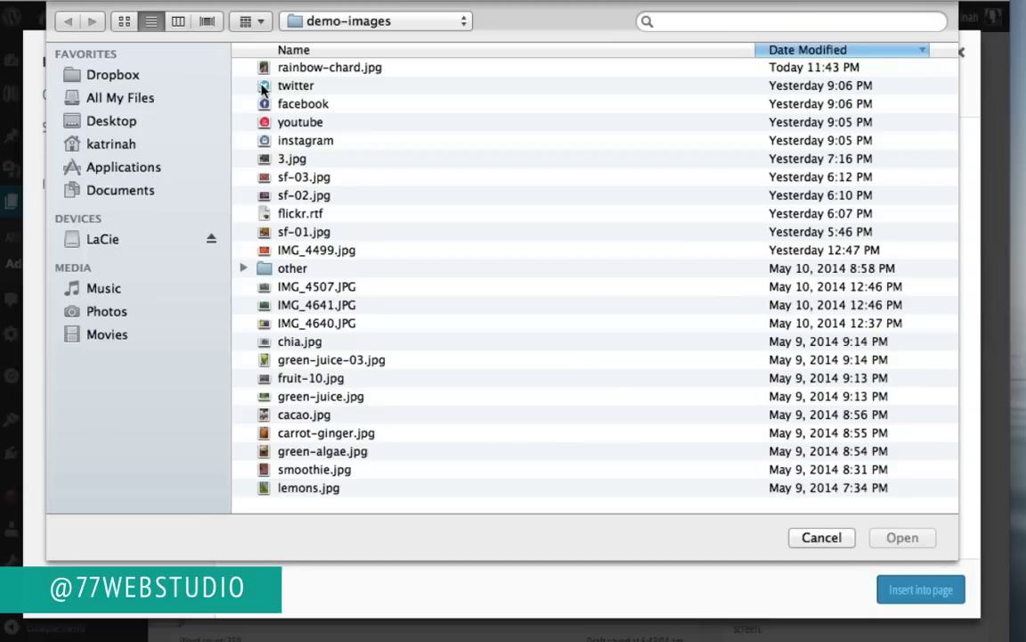
pyautogui.click(311, 71)
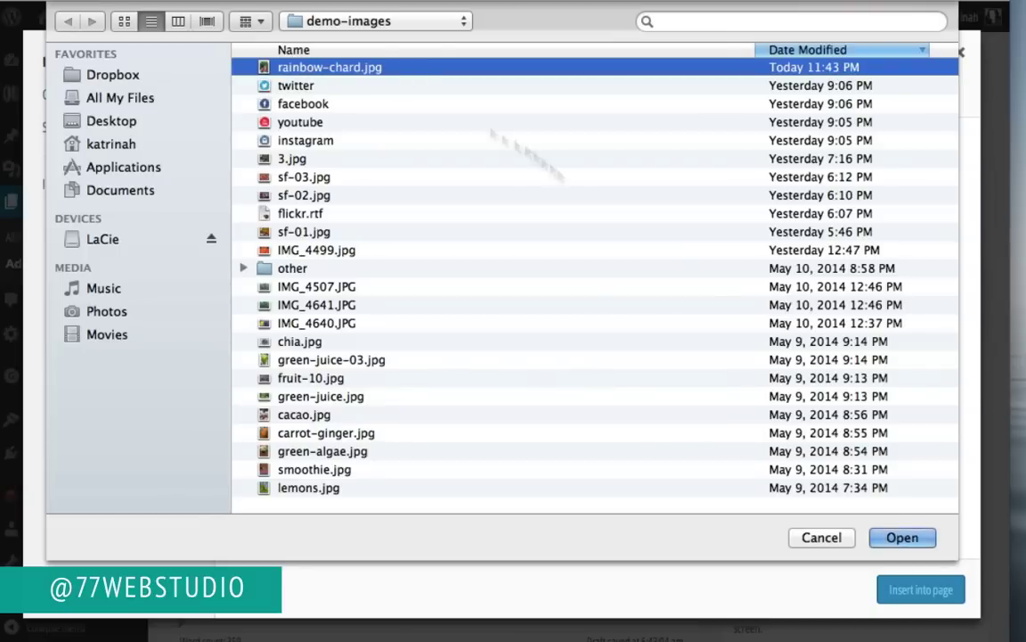
pyautogui.click(902, 538)
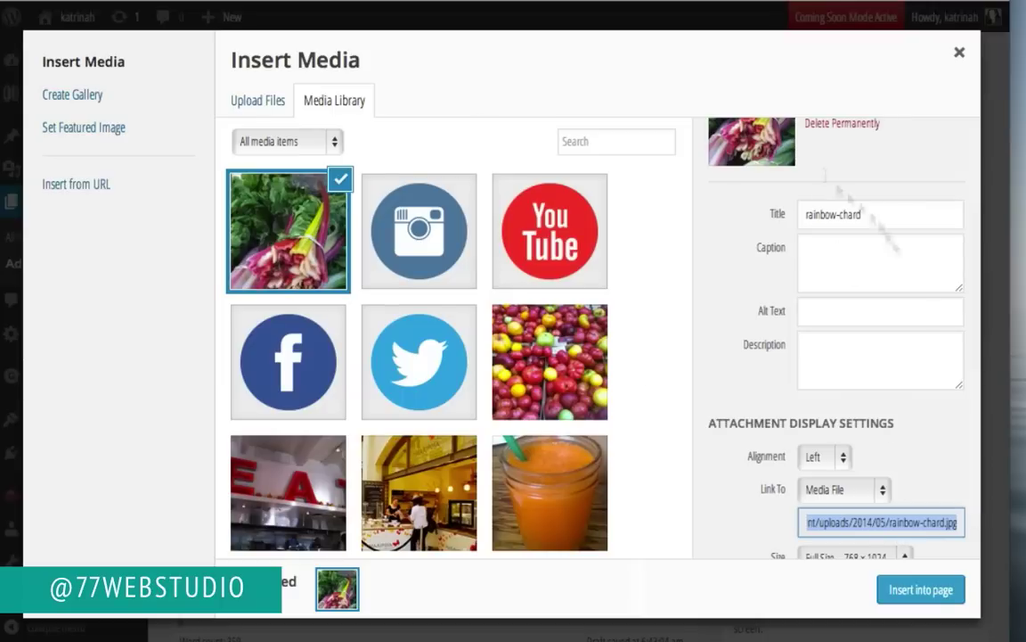
# Step: Insert the Rainbow Chard Recipes photo with Alignment Left, Link To None, Size Medium 225 × 300
pyautogui.scroll(3, 782, 188)
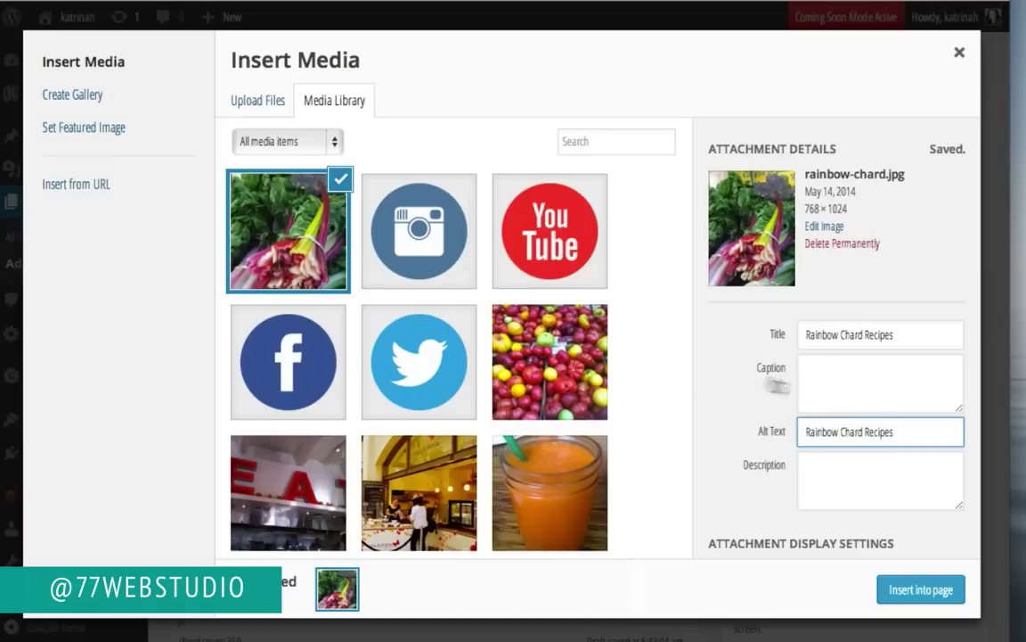
pyautogui.scroll(-3, 721, 398)
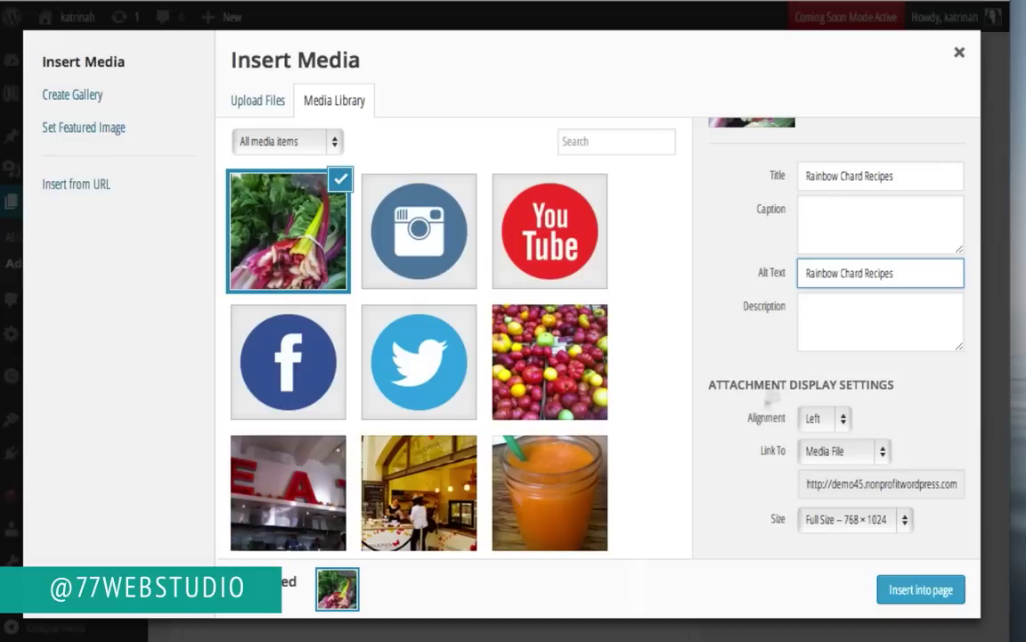
pyautogui.click(814, 419)
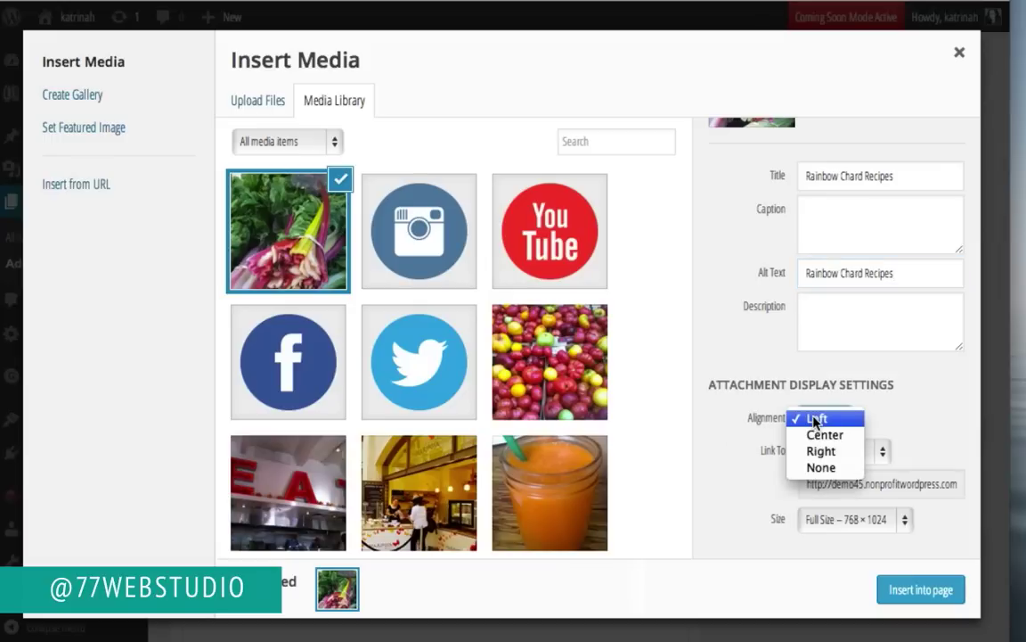
pyautogui.click(814, 419)
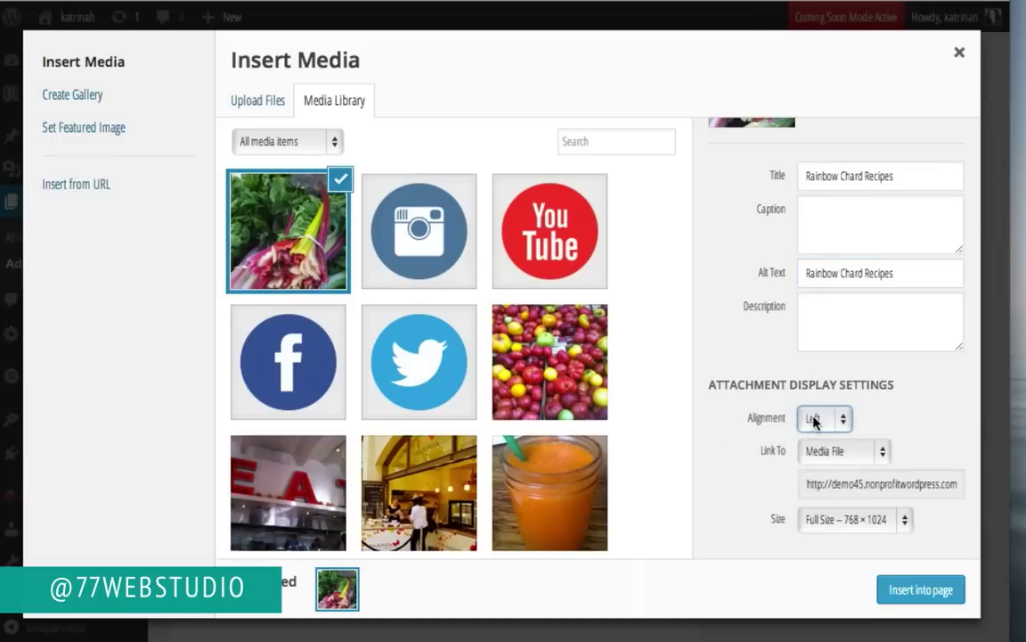
pyautogui.click(816, 451)
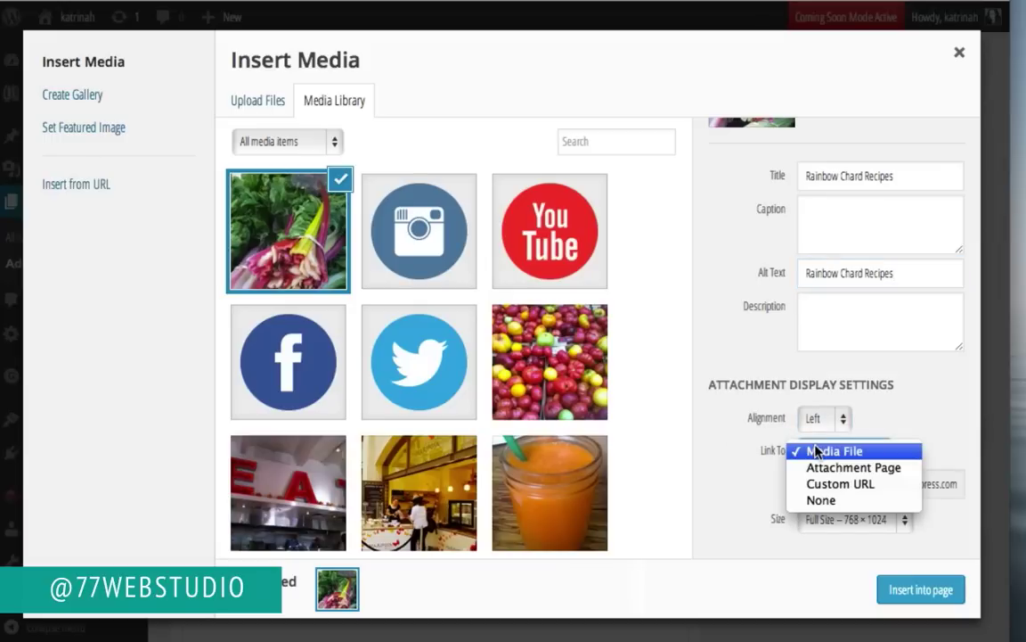
pyautogui.click(820, 500)
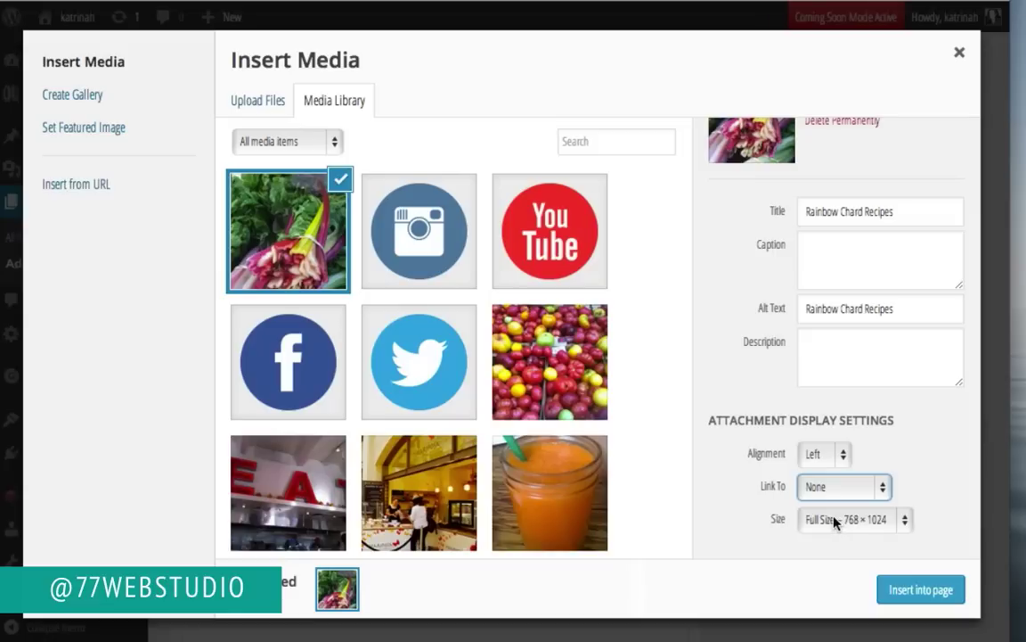
pyautogui.click(835, 517)
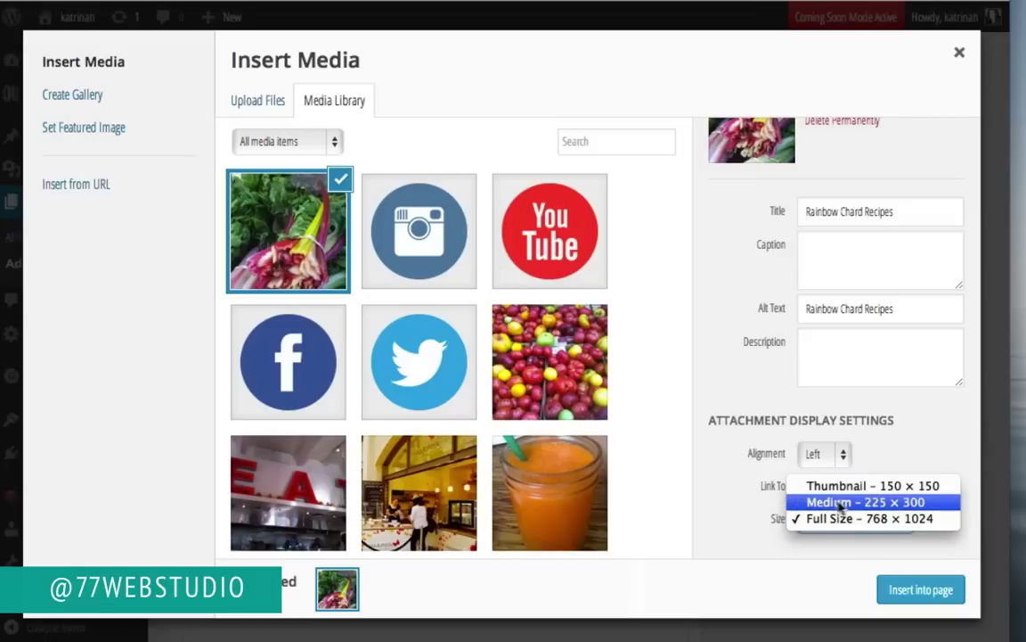
pyautogui.click(834, 504)
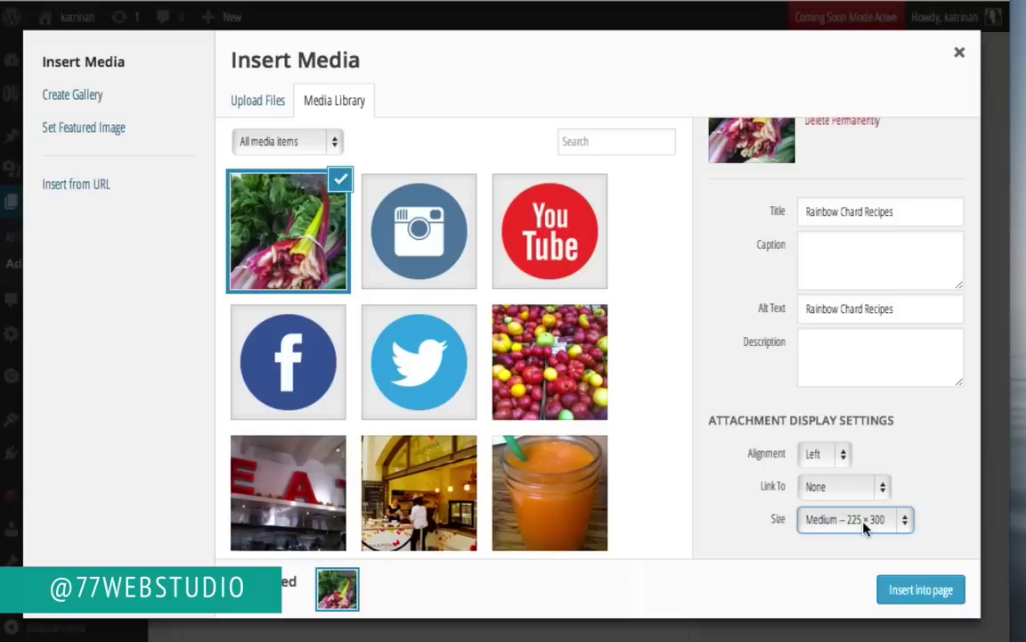
pyautogui.click(921, 588)
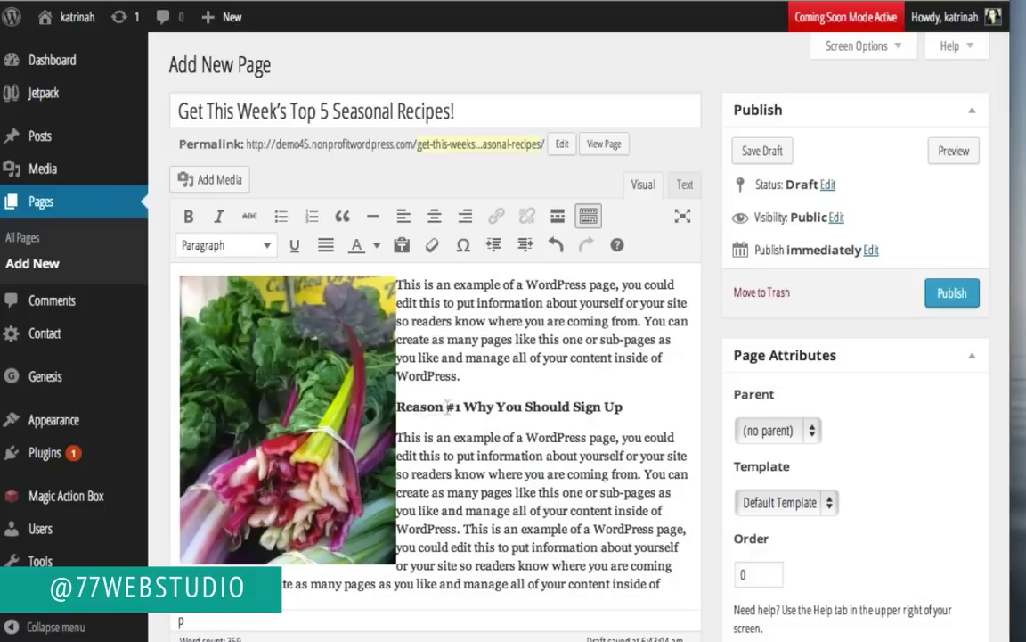
# Step: Set the page's Template to Landing under Page Attributes
pyautogui.scroll(-4, 787, 343)
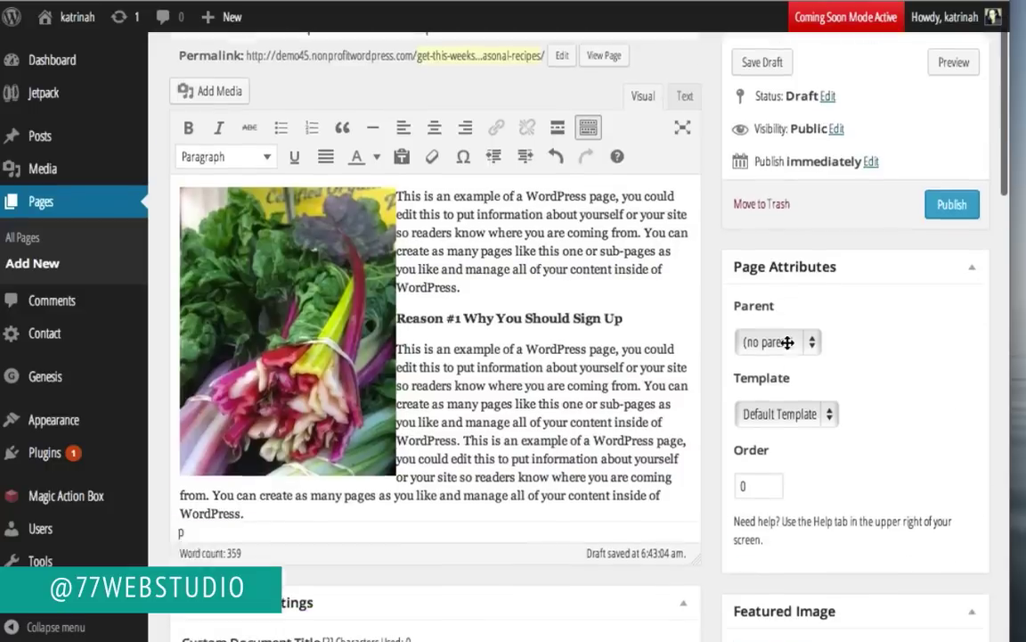
pyautogui.scroll(3, 788, 343)
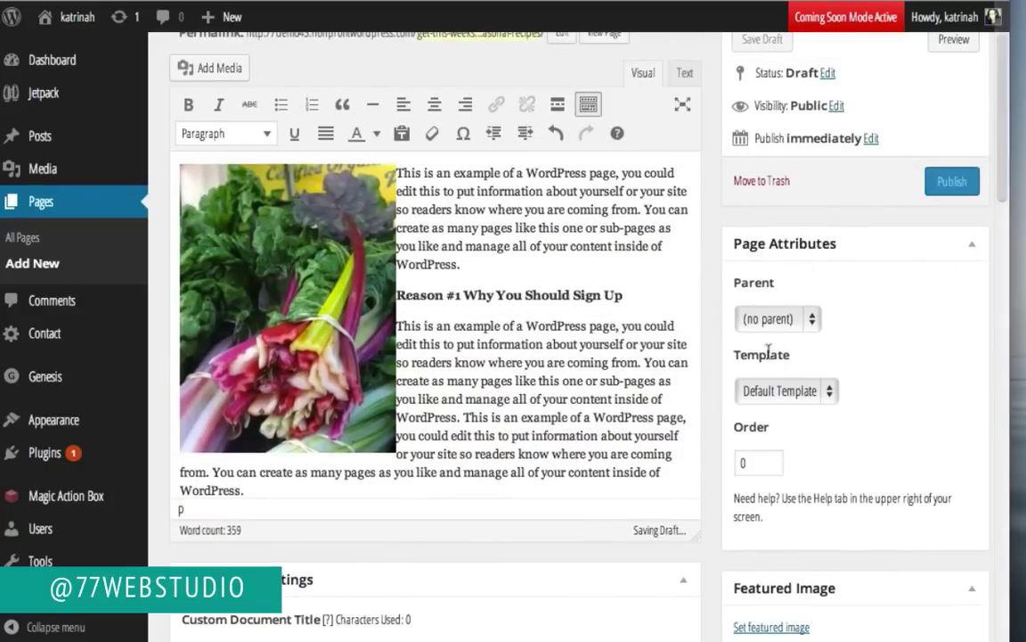
pyautogui.click(772, 393)
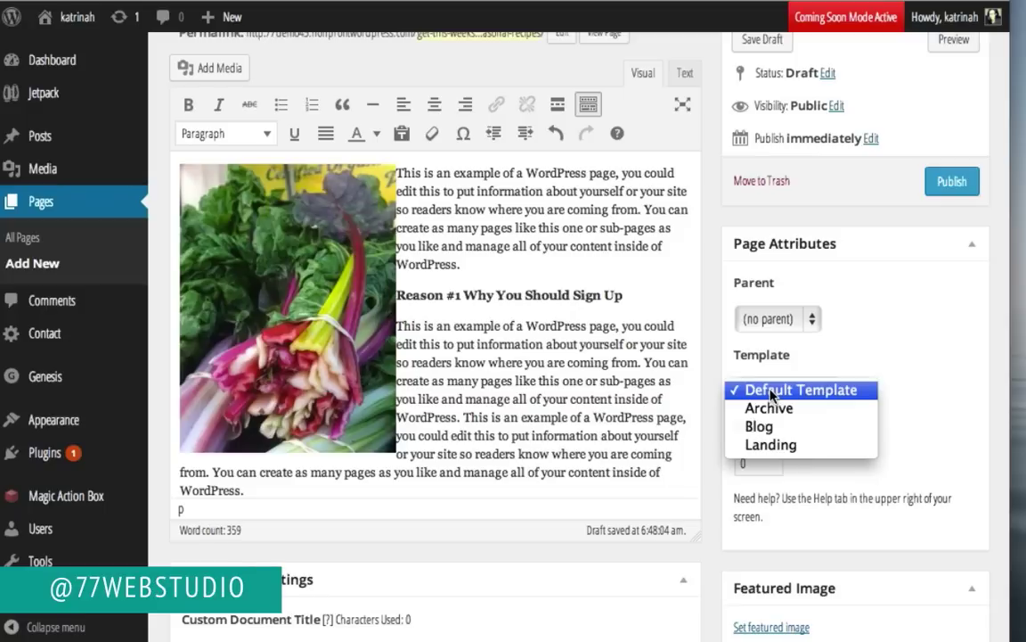
pyautogui.click(768, 443)
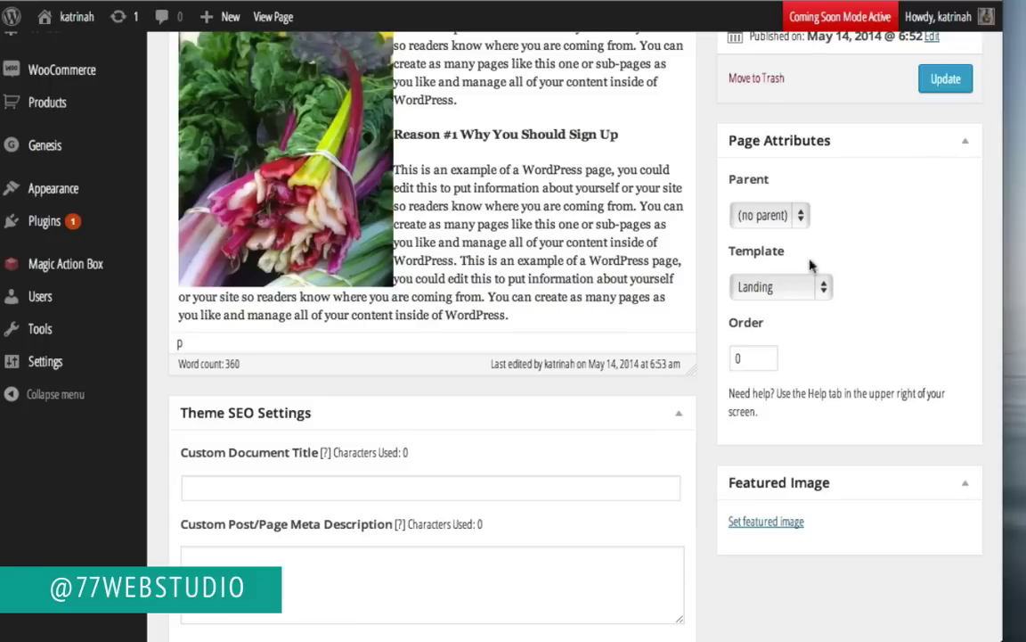
# Step: Add the Sign Up (Landing Page) action box after the content, update the page, and view it live
pyautogui.scroll(-15, 807, 360)
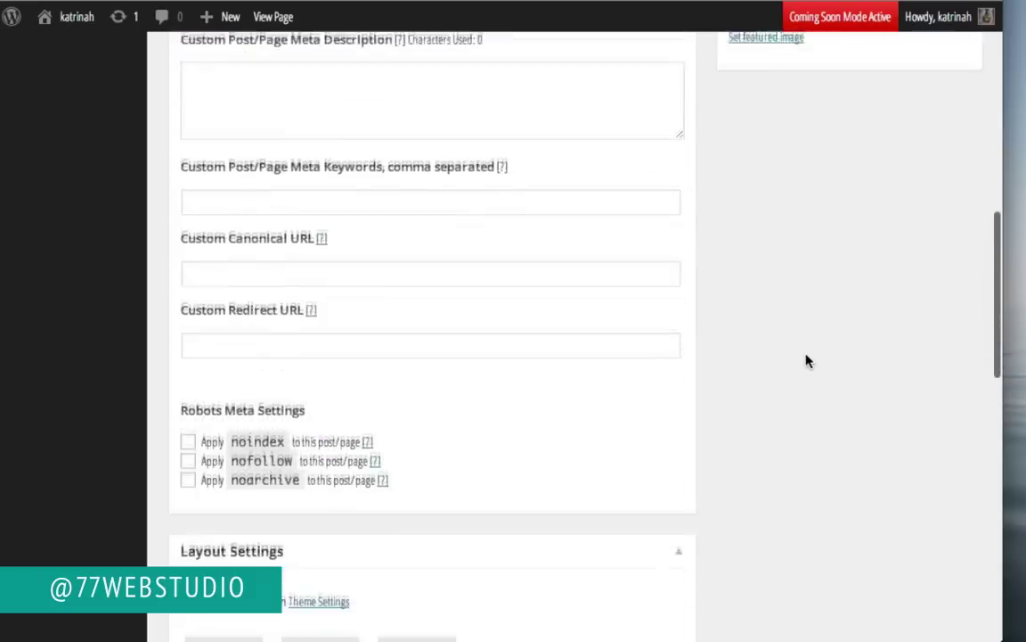
pyautogui.scroll(-3, 807, 360)
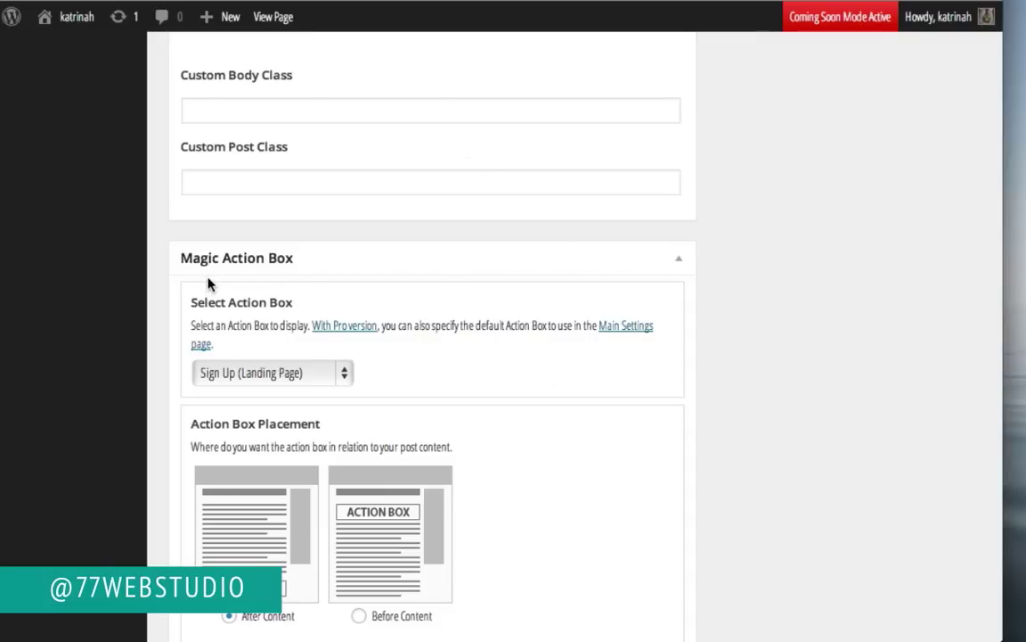
pyautogui.scroll(15, 208, 284)
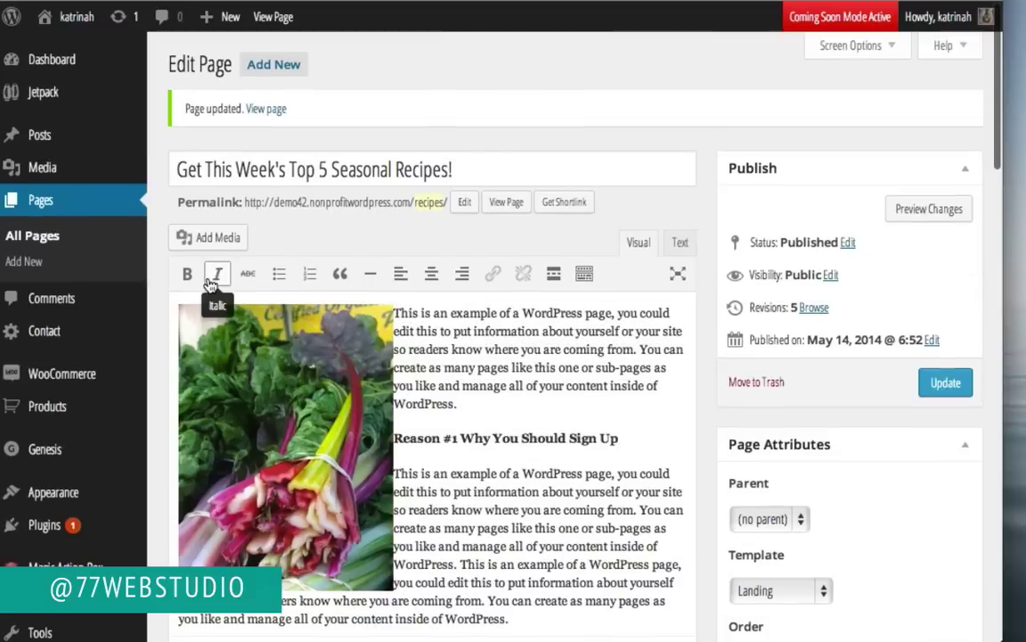
pyautogui.moveTo(40, 529)
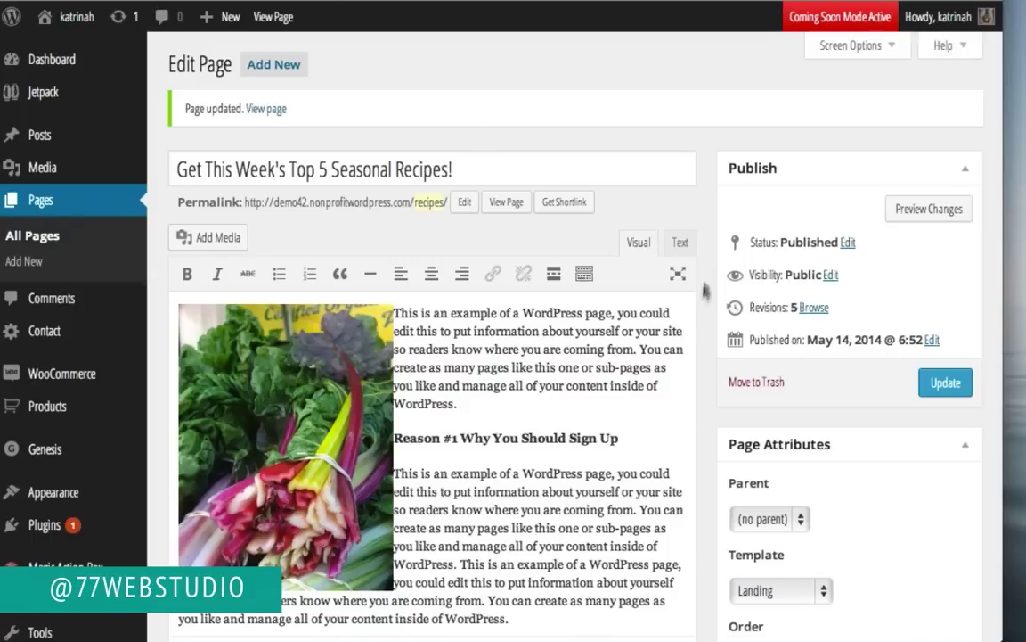
pyautogui.scroll(-15, 720, 312)
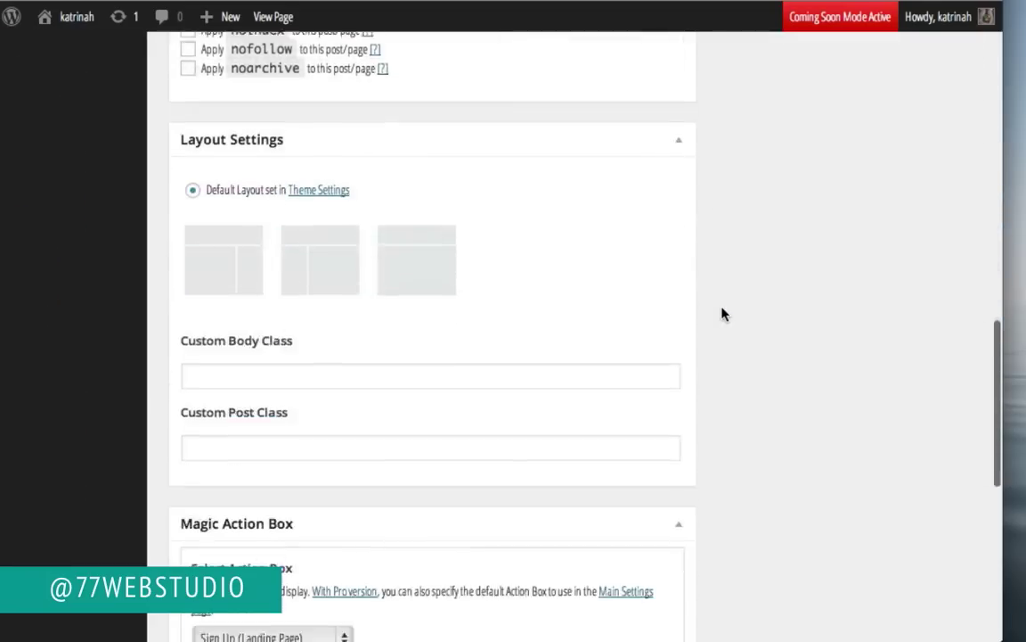
pyautogui.scroll(-3, 722, 313)
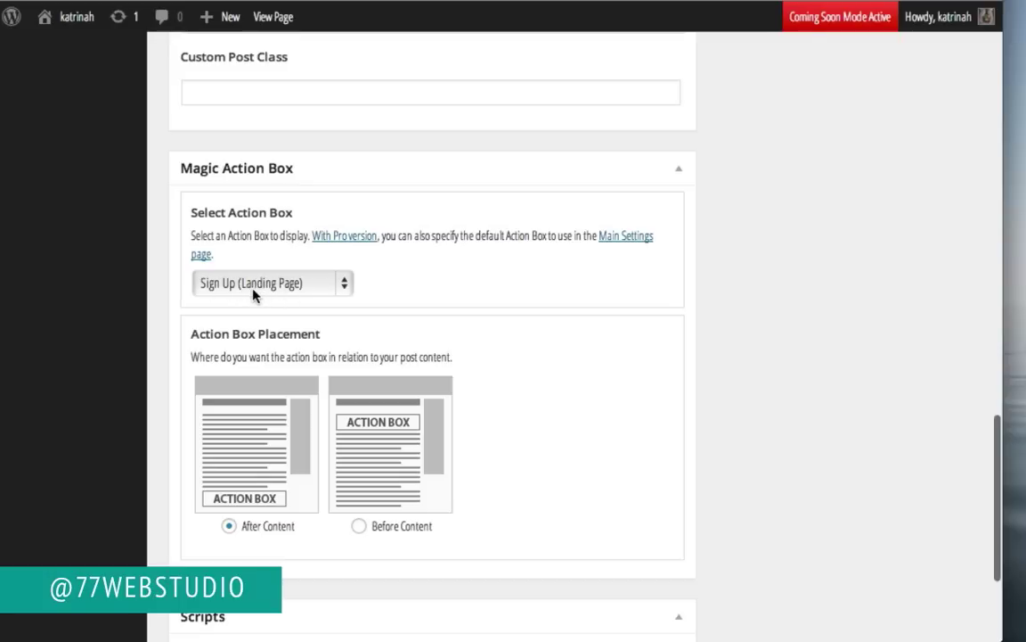
pyautogui.scroll(15, 832, 334)
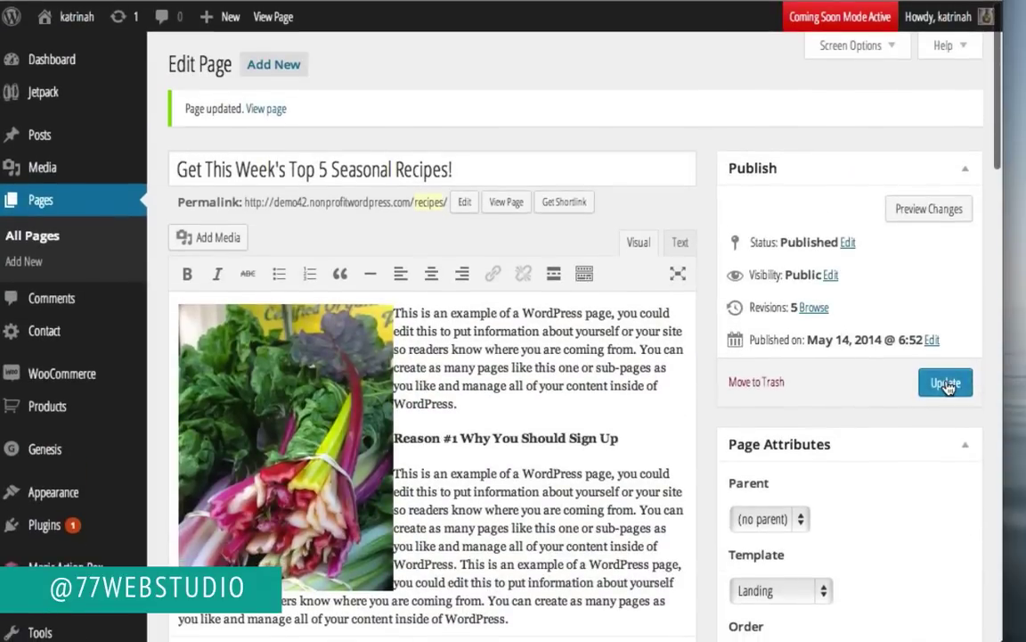
pyautogui.click(947, 384)
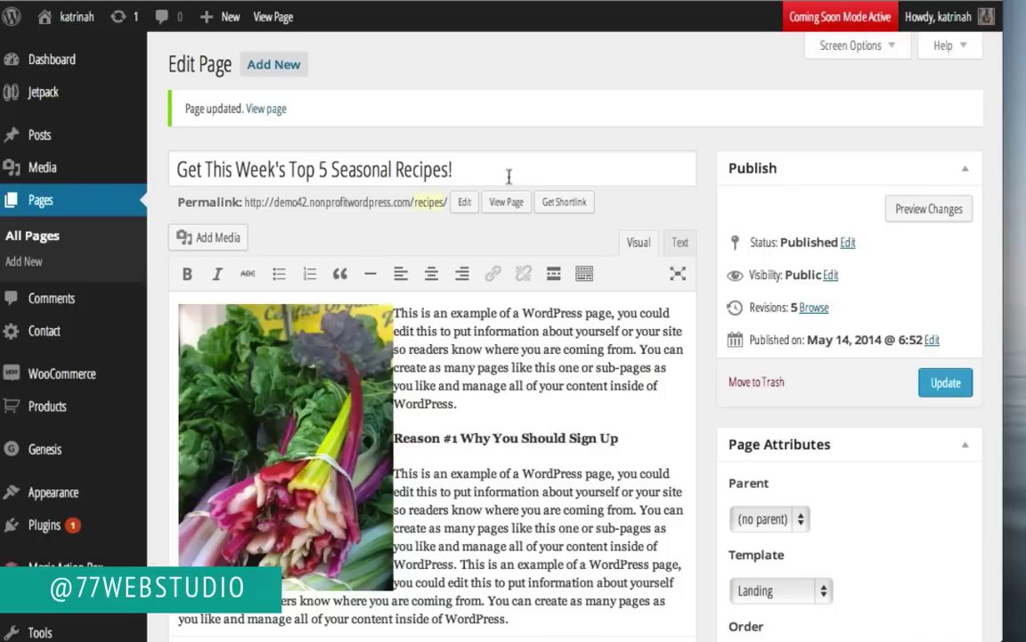
pyautogui.click(505, 208)
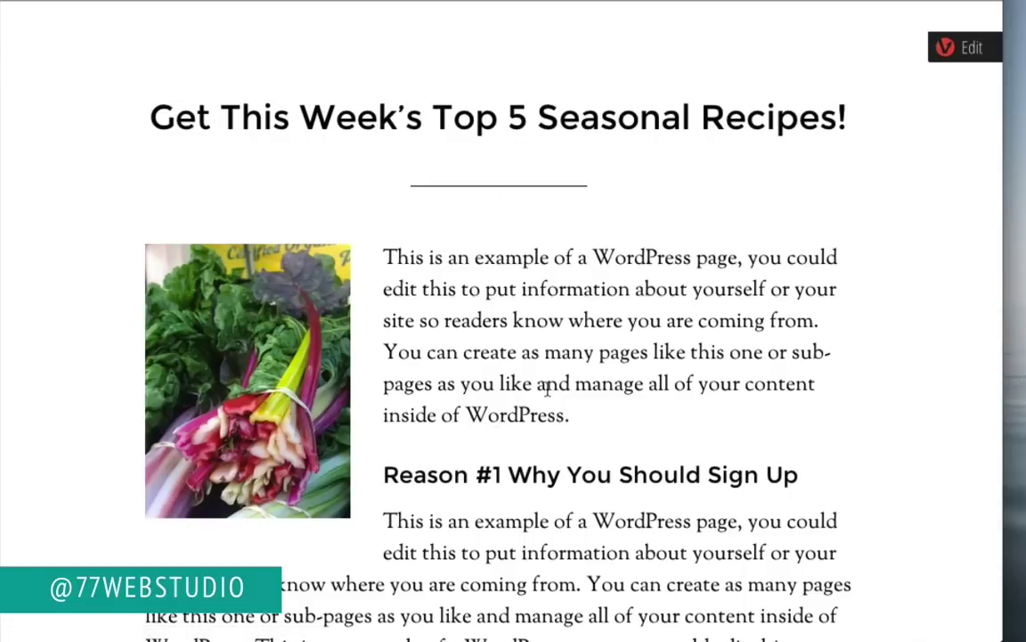
# Step: Scroll the live recipes page down to its sign-up form and zoom the display out
pyautogui.scroll(-1, 547, 388)
pyautogui.scroll(-10, 547, 387)
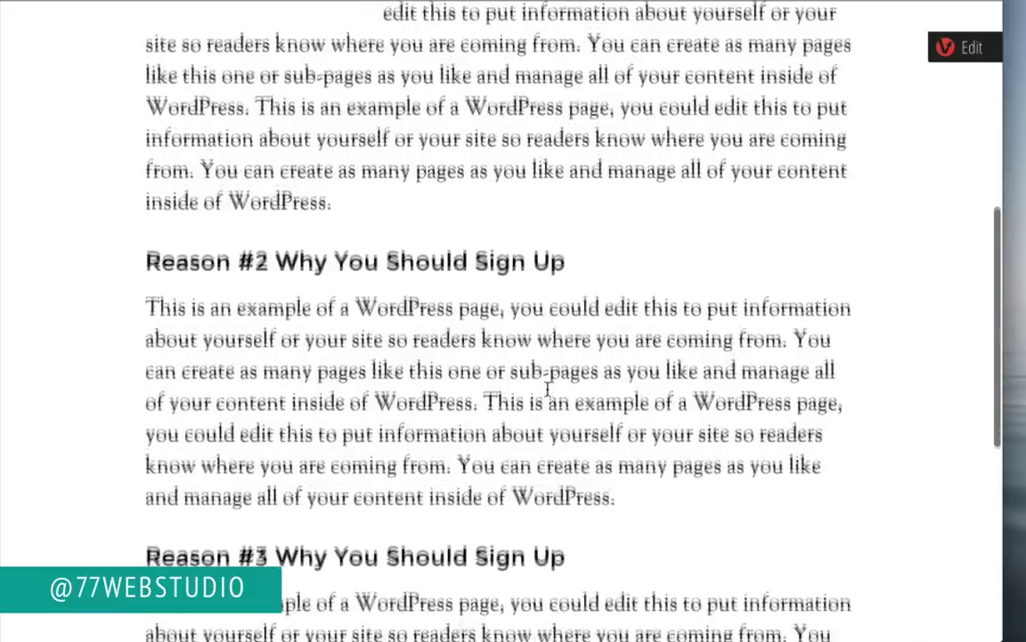
pyautogui.scroll(-2, 547, 392)
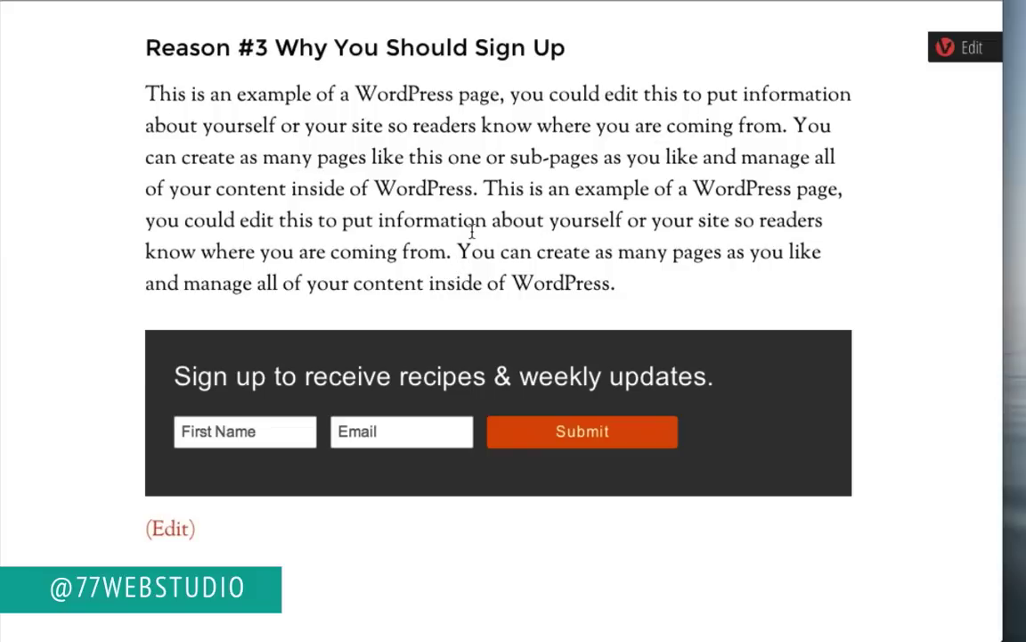
pyautogui.hotkey('ctrl', '-')
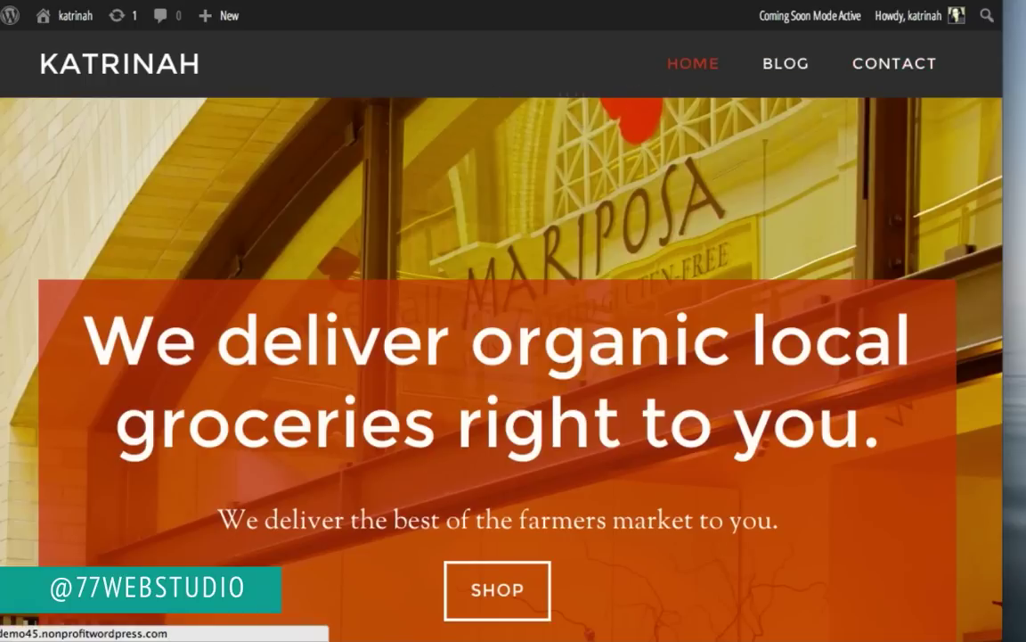
# Step: Open Menus from the site-name menu in the admin bar
pyautogui.moveTo(67, 15)
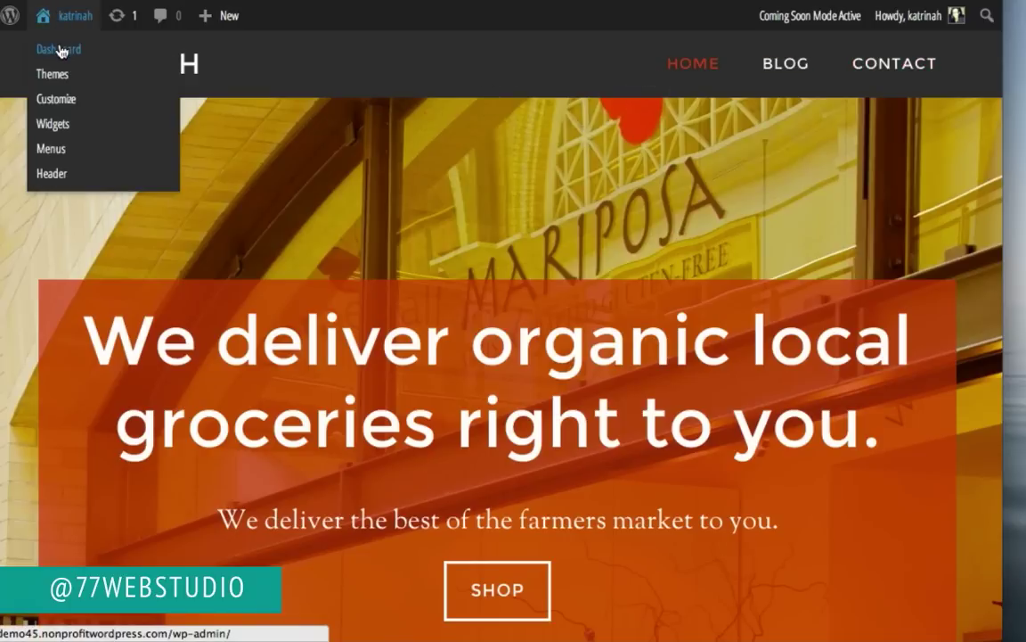
pyautogui.click(49, 150)
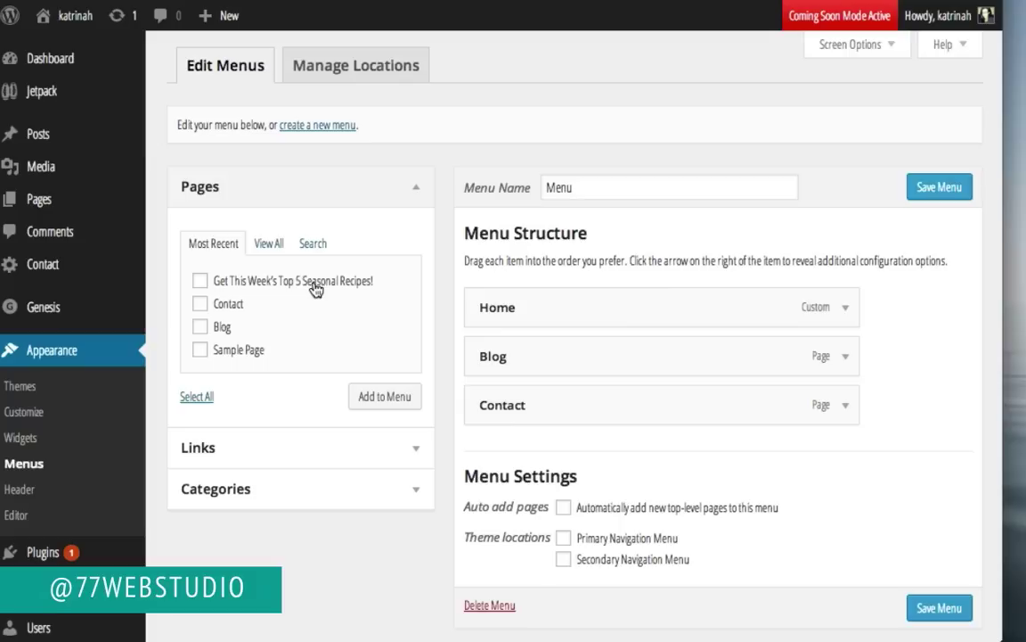
# Step: Add the recipes page to the menu and change its Navigation Label to 'Free Recipes'
pyautogui.click(201, 282)
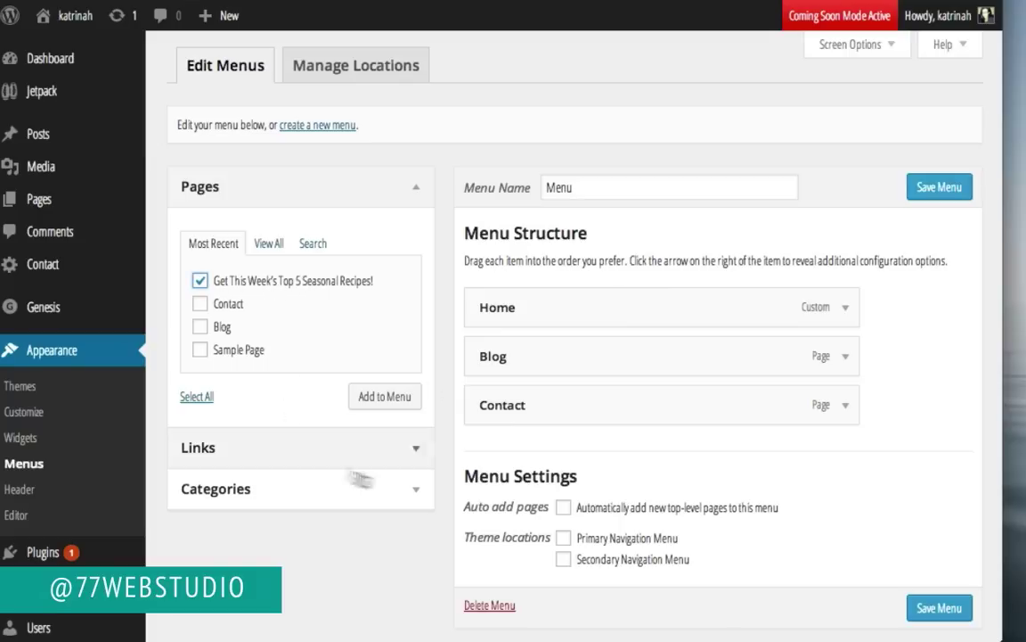
pyautogui.click(375, 399)
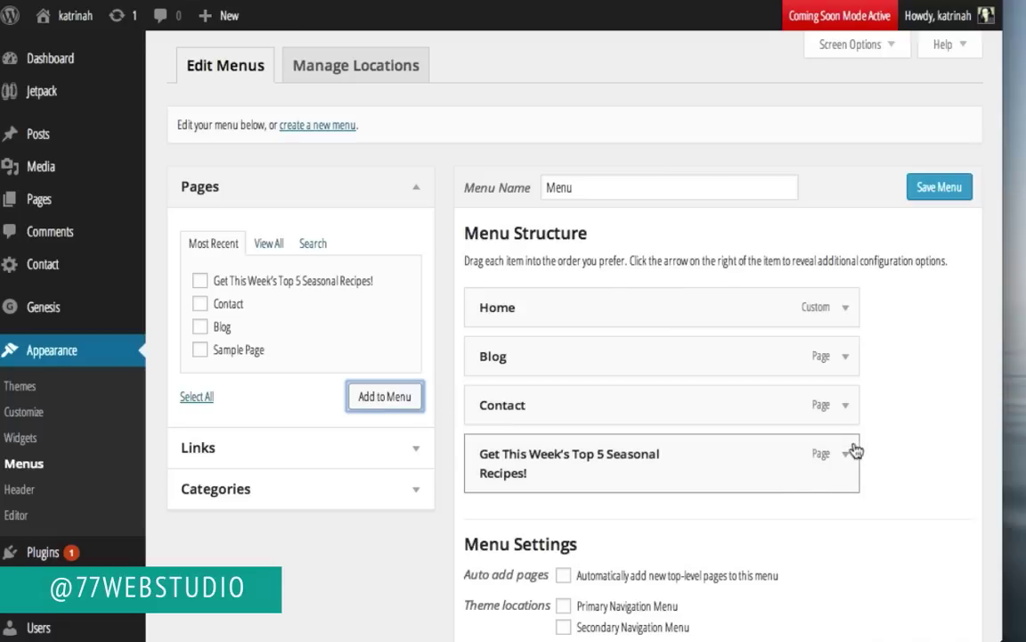
pyautogui.click(845, 454)
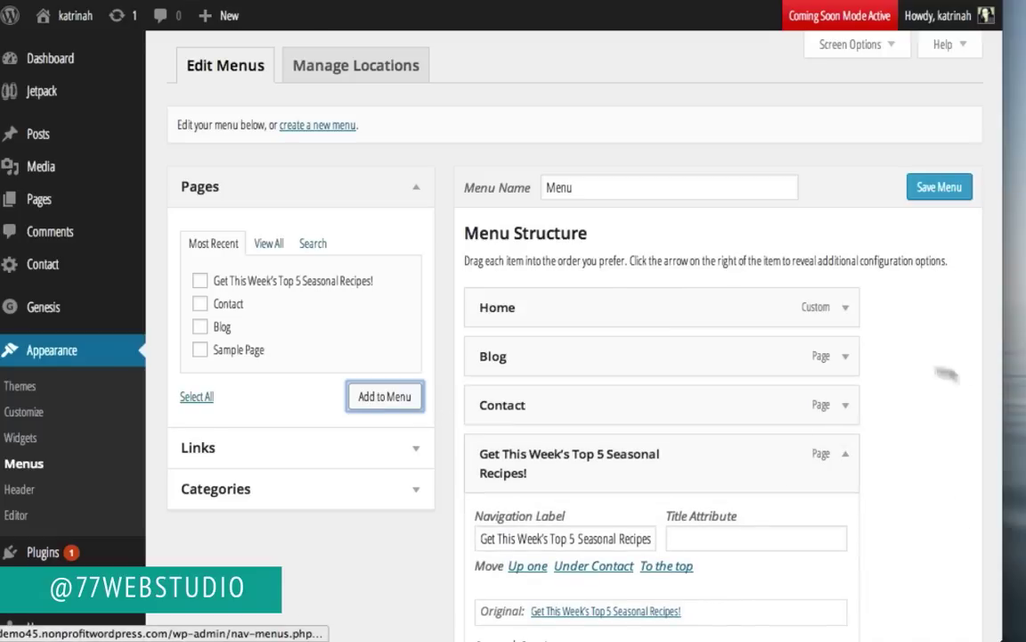
pyautogui.scroll(-1, 918, 468)
pyautogui.scroll(-2, 917, 468)
pyautogui.tripleClick(526, 425)
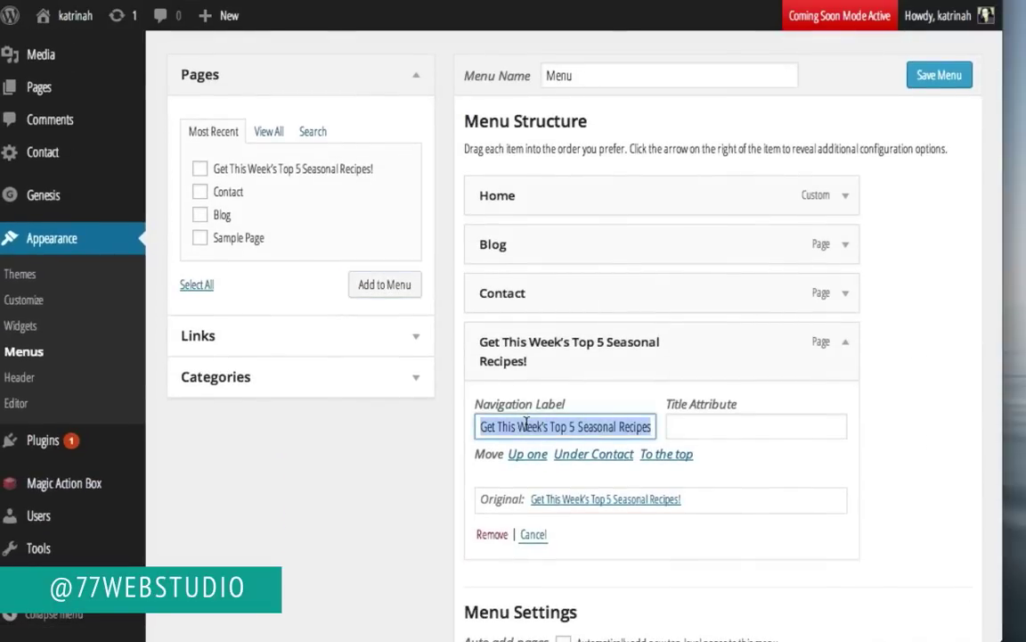
pyautogui.write('Free Recipes')
pyautogui.click(806, 343)
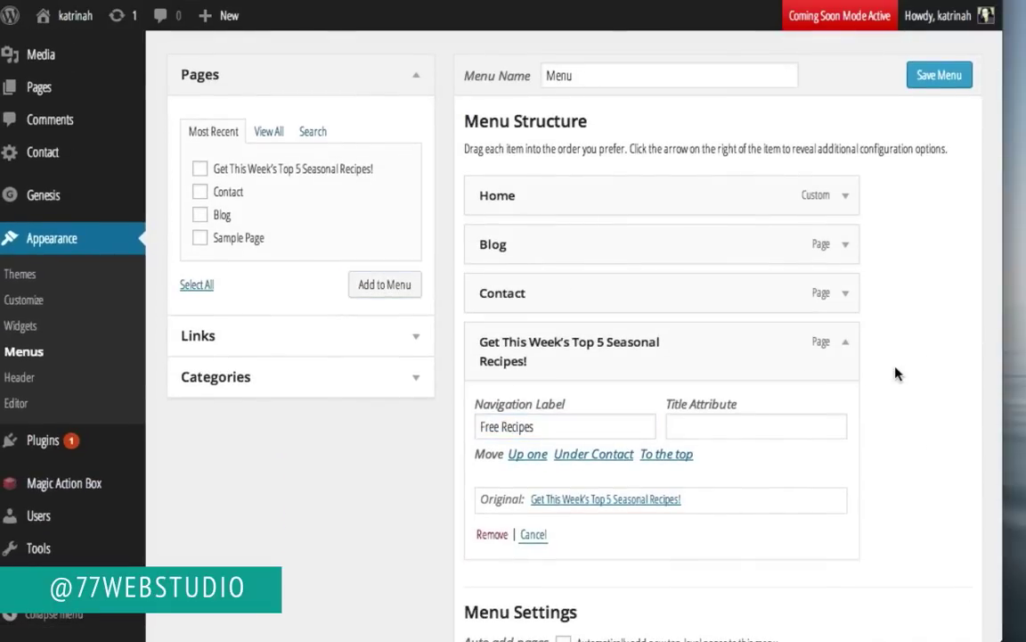
# Step: Save the menu, move Free Recipes directly below Home, and save again
pyautogui.click(936, 78)
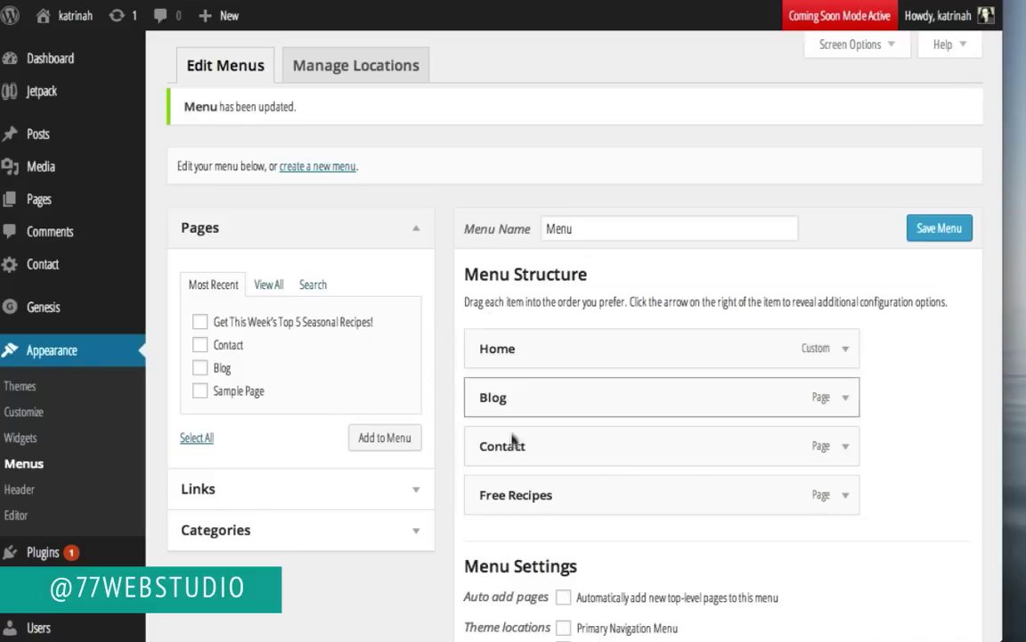
pyautogui.moveTo(534, 495); pyautogui.dragTo(509, 382)
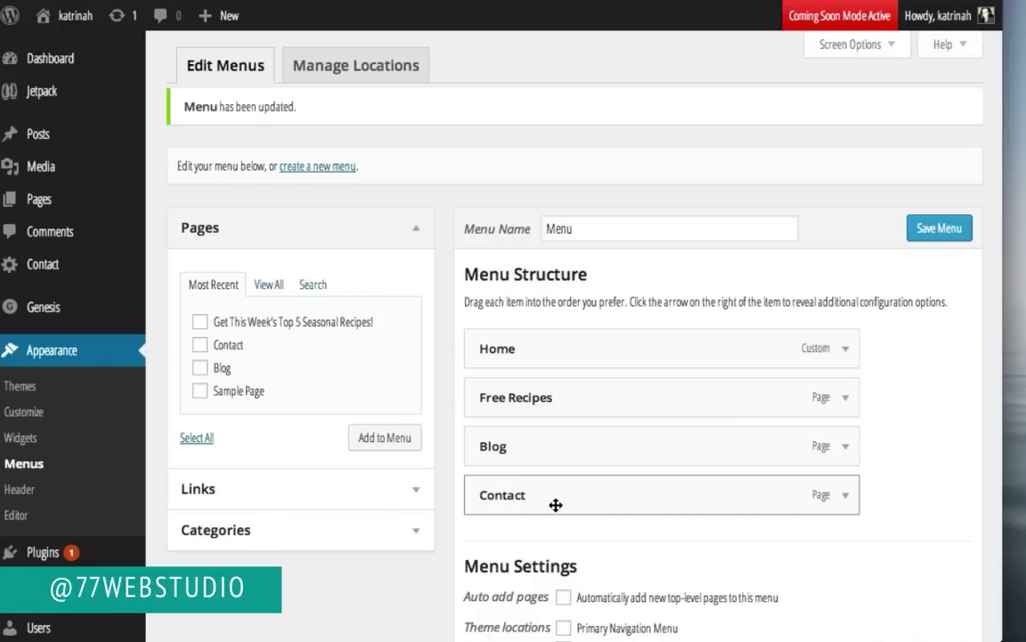
pyautogui.click(933, 231)
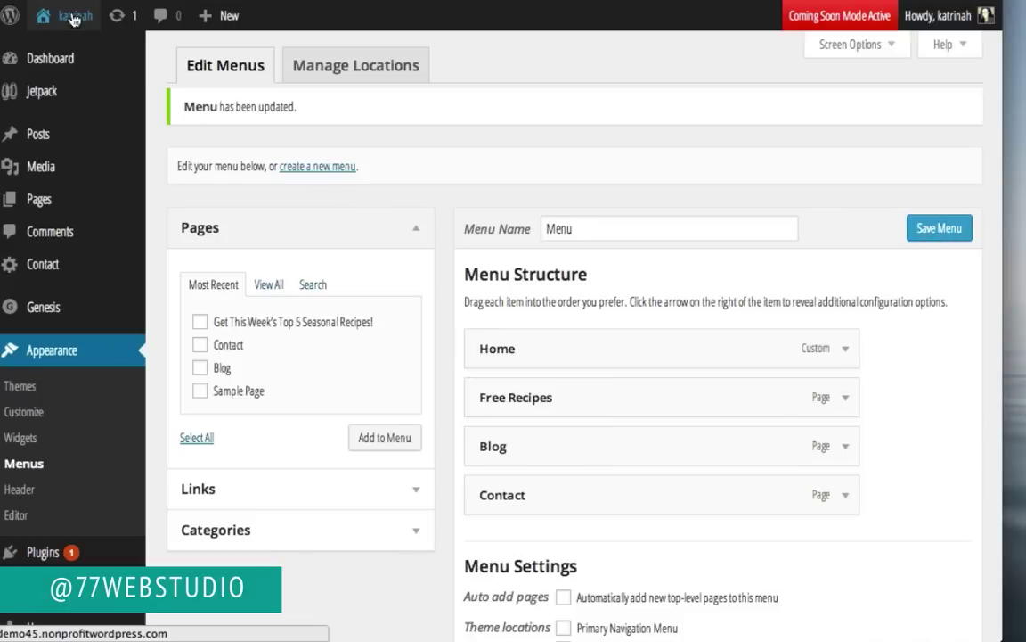
# Step: Open the live site's Contact page, whose sidebar shows only placeholder widget text
pyautogui.click(66, 49)
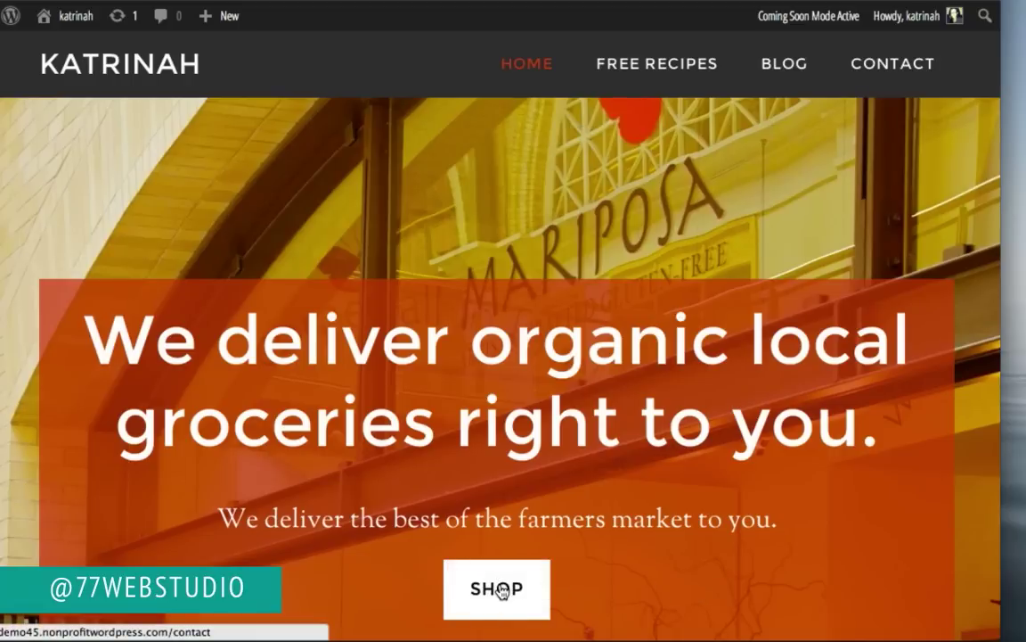
pyautogui.click(501, 593)
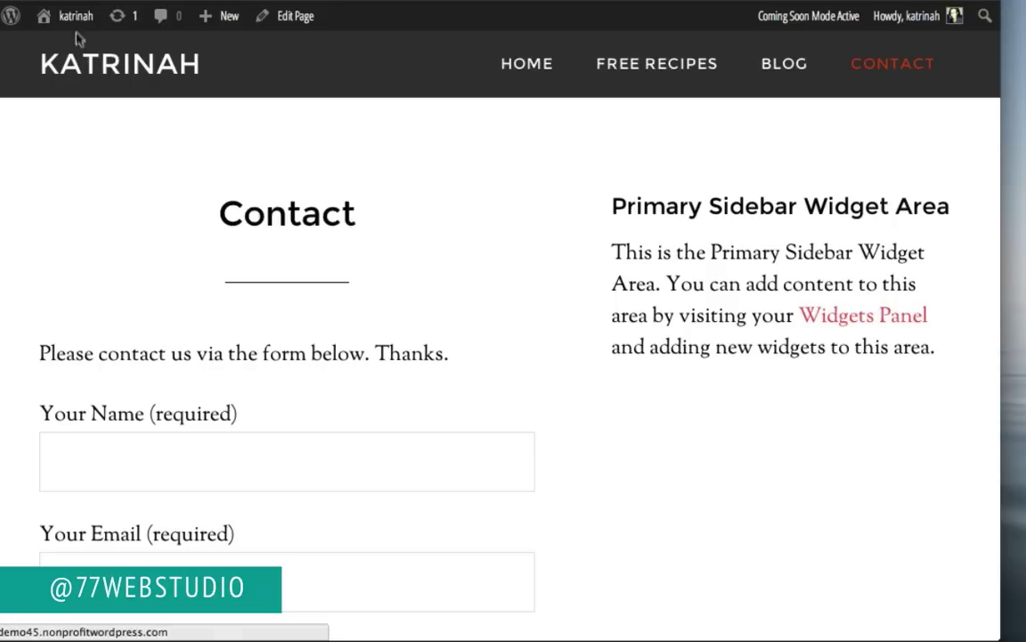
pyautogui.moveTo(72, 27)
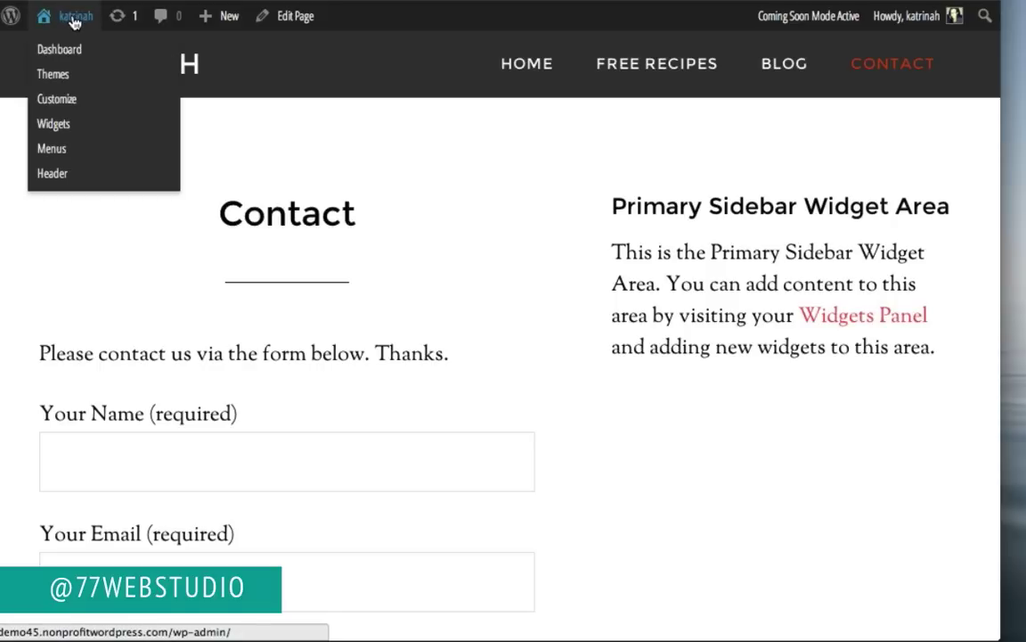
# Step: Open Widgets, expand the empty Primary Sidebar, and scroll to Simple Social Icons
pyautogui.click(61, 131)
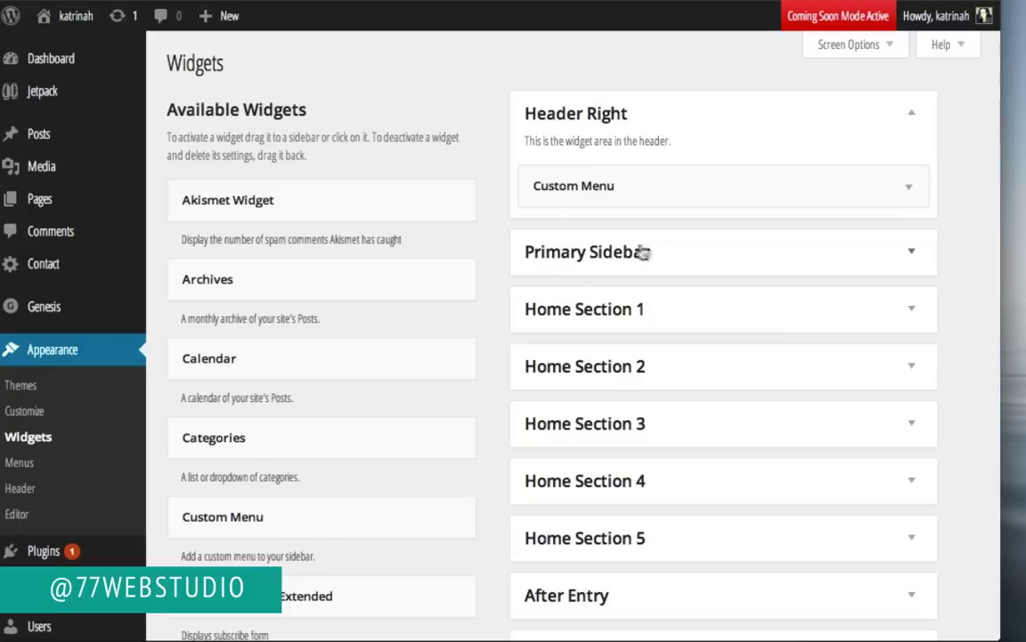
pyautogui.click(910, 259)
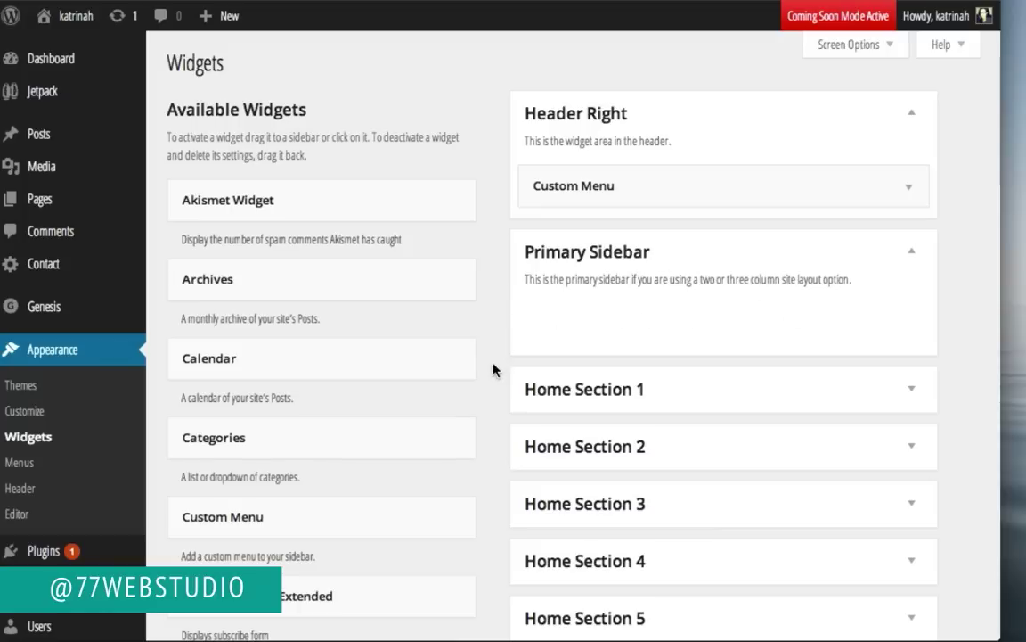
pyautogui.scroll(-9, 495, 369)
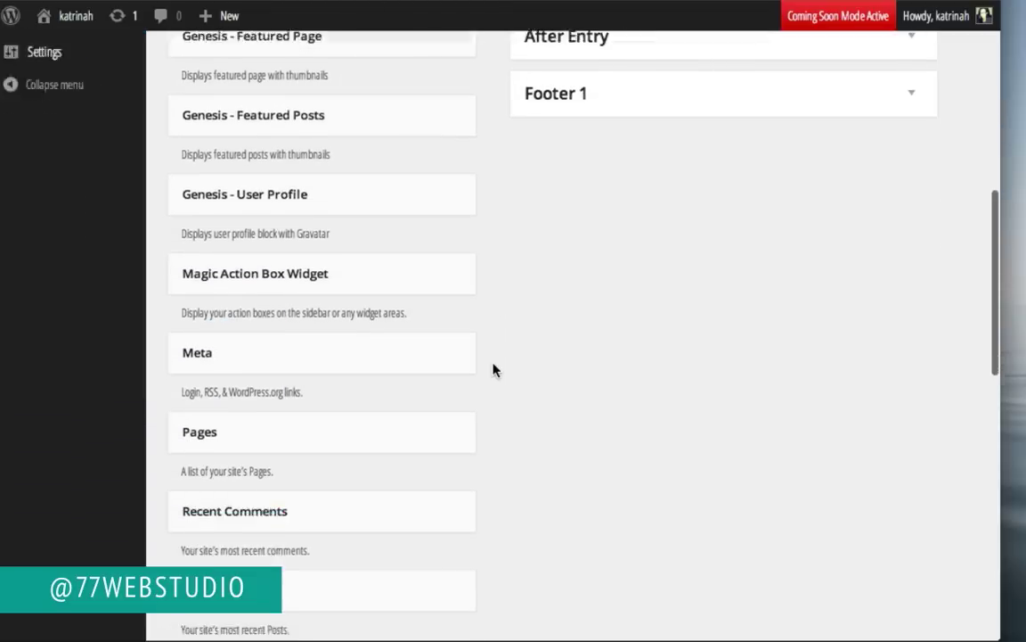
pyautogui.scroll(-2, 494, 370)
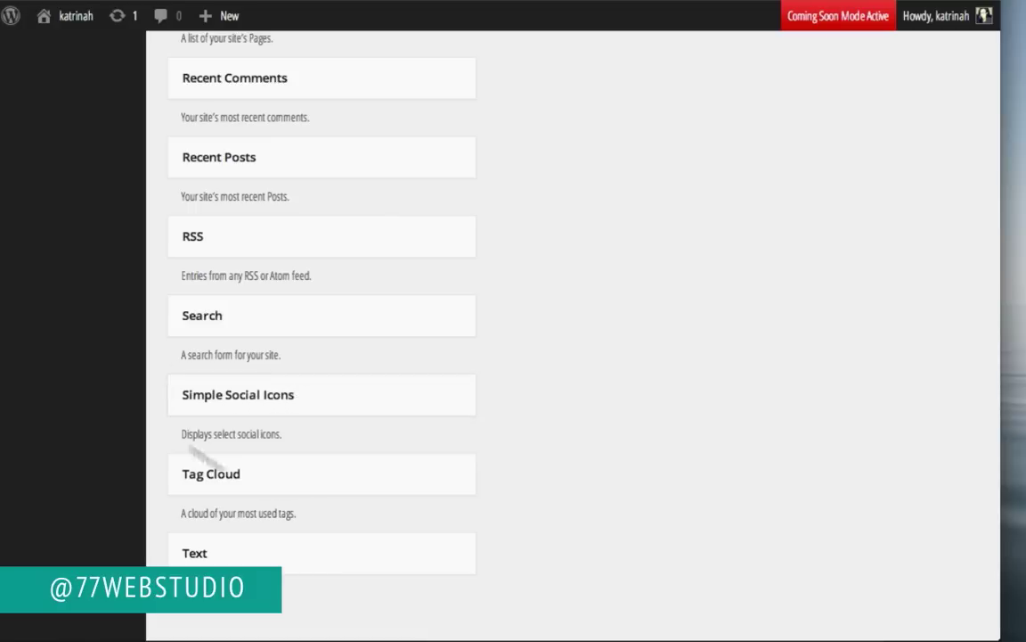
# Step: Add a Simple Social Icons widget to the Primary Sidebar titled 'Connect on the web'
pyautogui.moveTo(295, 398); pyautogui.dragTo(660, 209)
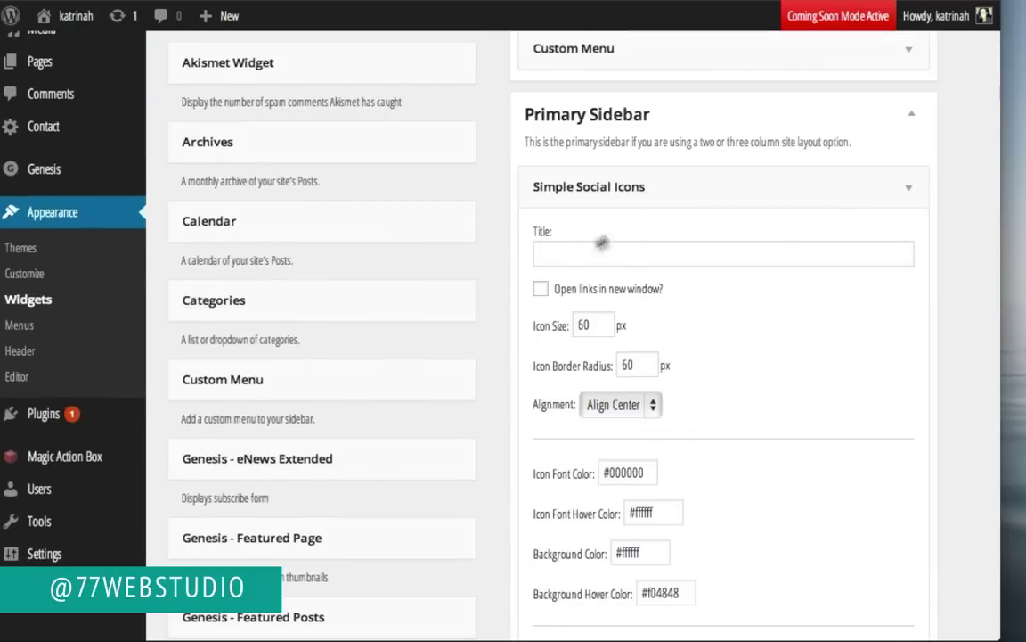
pyautogui.click(560, 253)
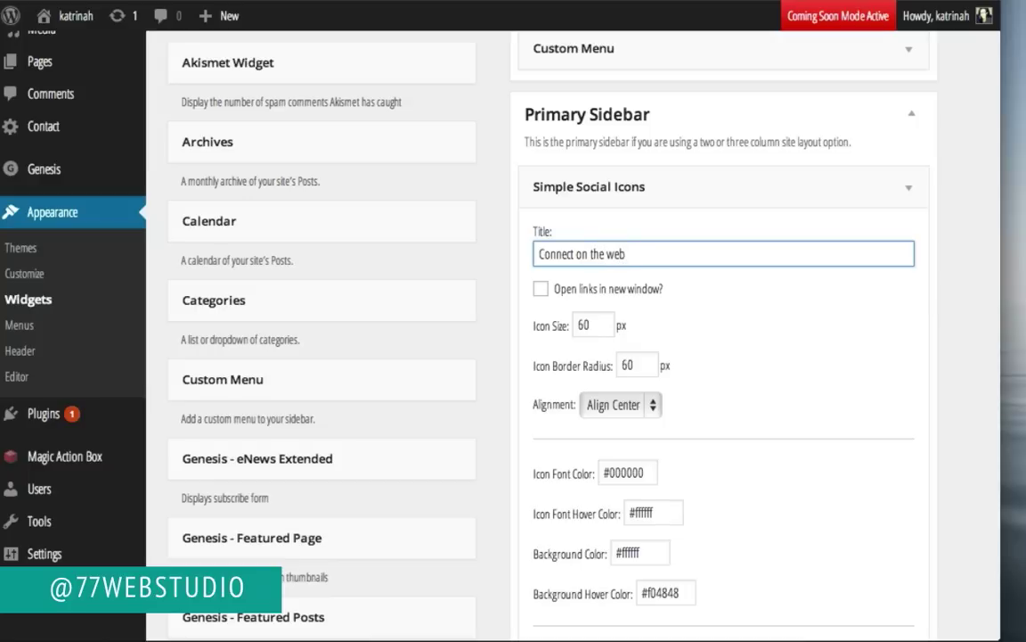
pyautogui.scroll(-5, 750, 416)
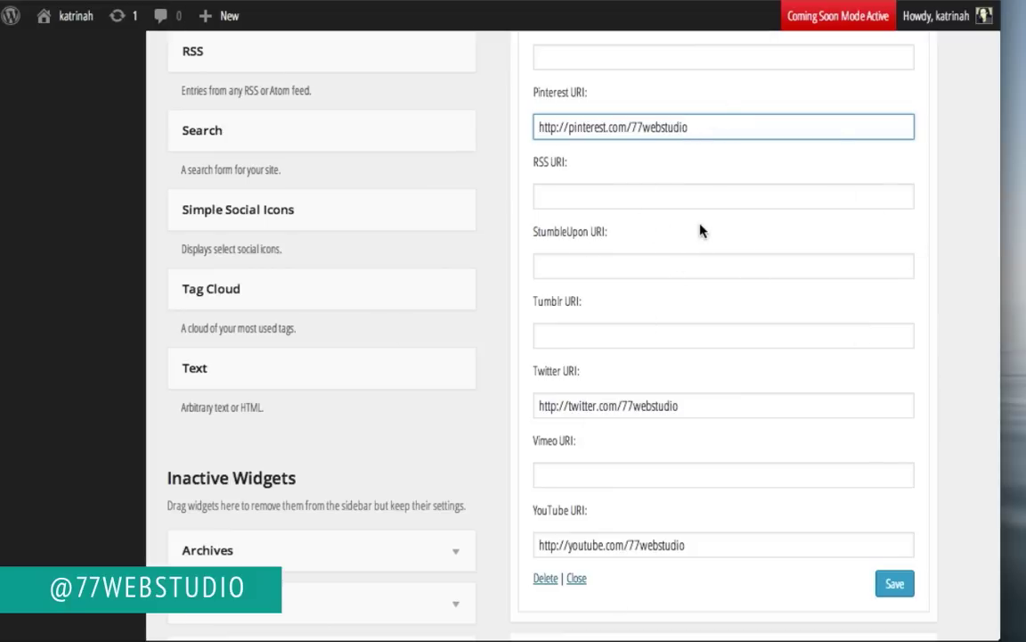
pyautogui.scroll(5, 701, 231)
pyautogui.scroll(8, 700, 224)
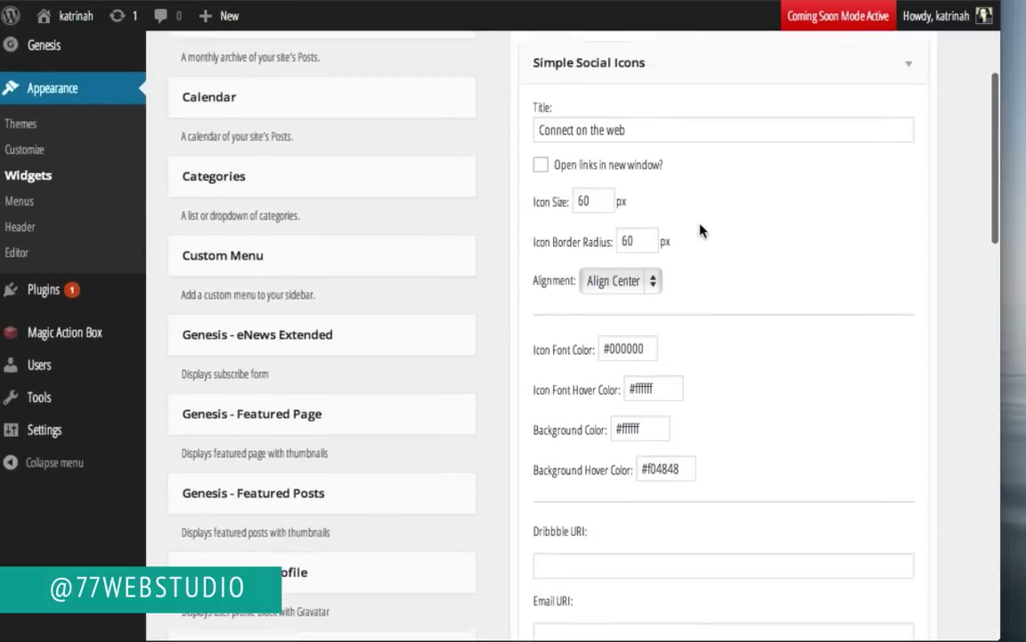
pyautogui.scroll(1, 700, 231)
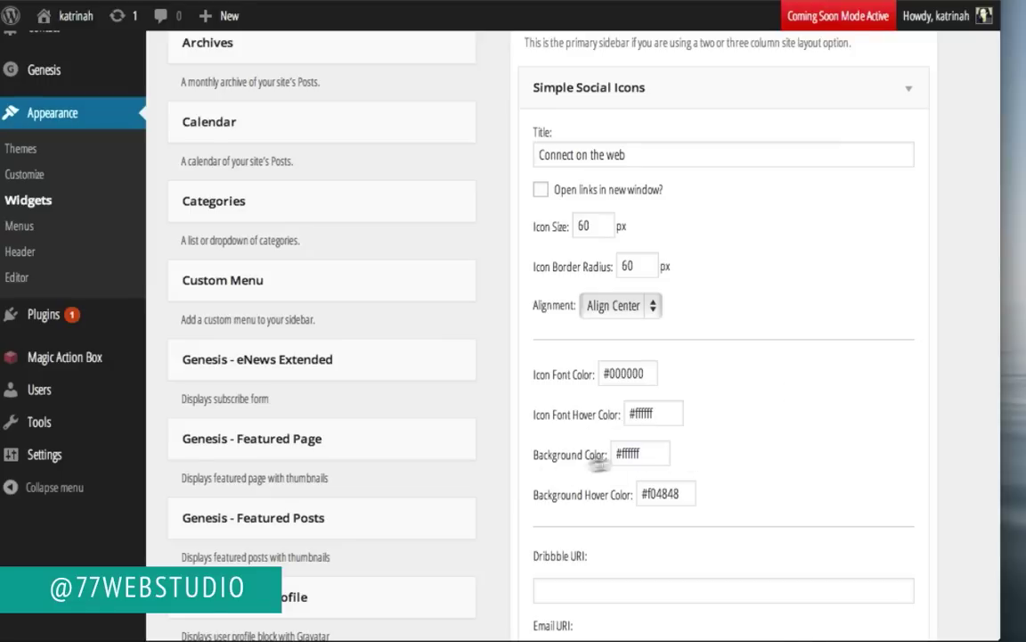
# Step: Set background and background hover colours to #e95300, save, and collapse the widget
pyautogui.doubleClick(634, 447)
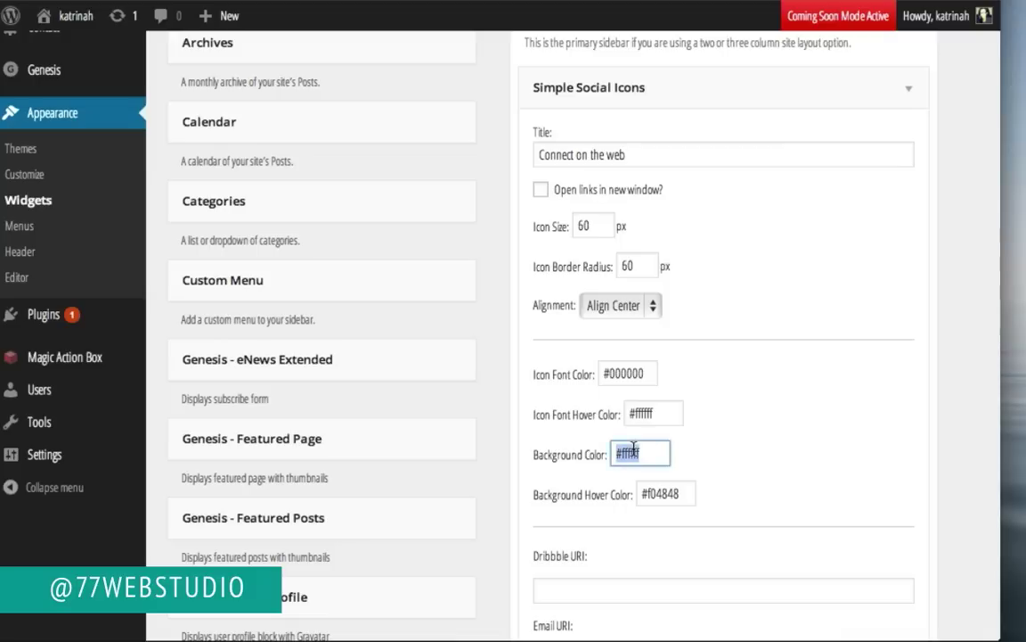
pyautogui.write('#e95300')
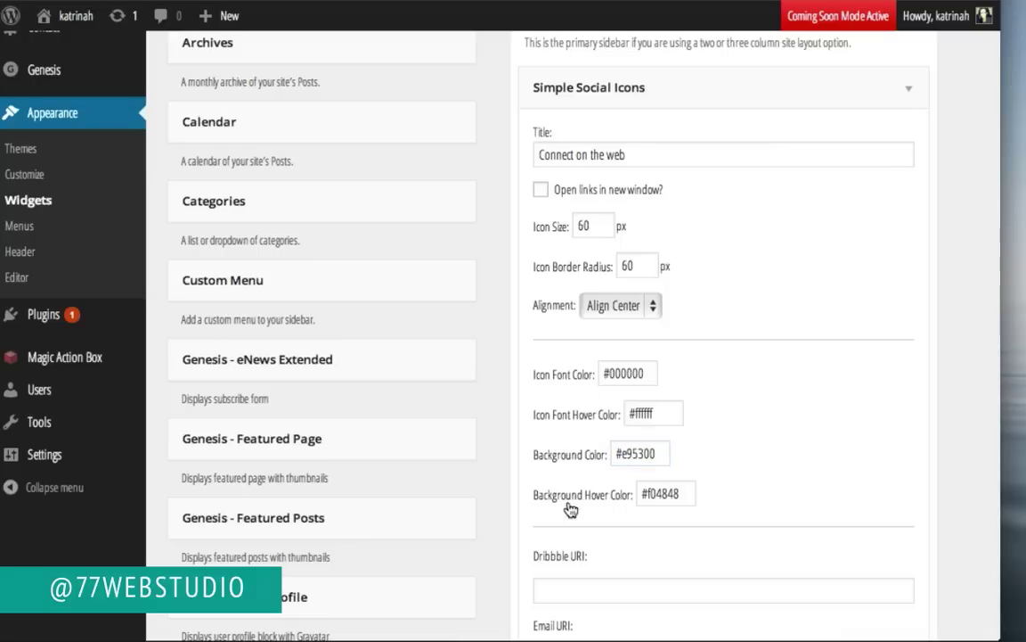
pyautogui.doubleClick(667, 500)
pyautogui.write('#e95300')
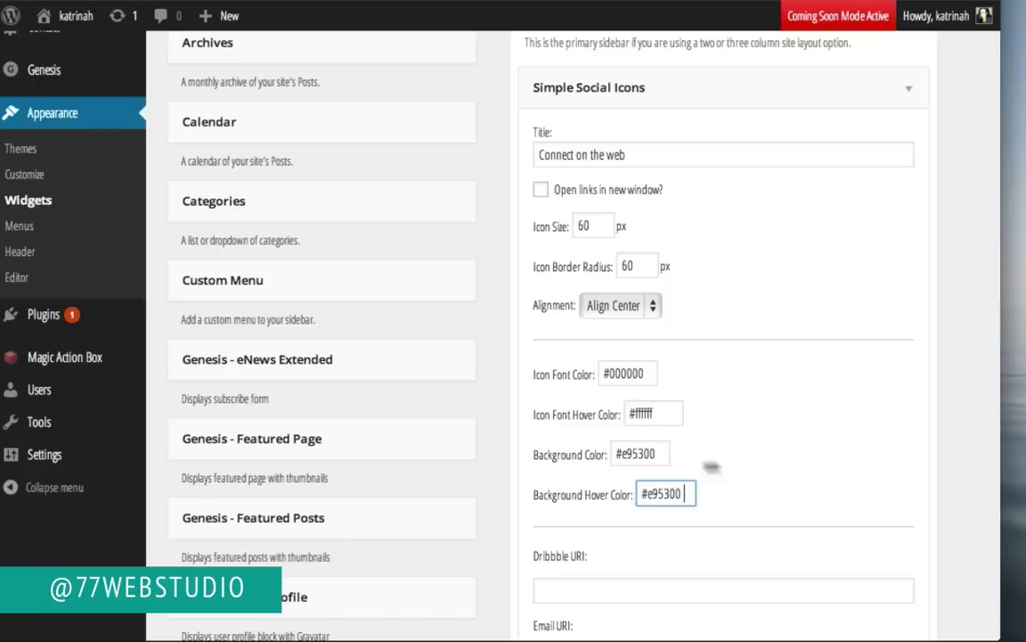
pyautogui.scroll(-9, 825, 452)
pyautogui.scroll(-6, 825, 448)
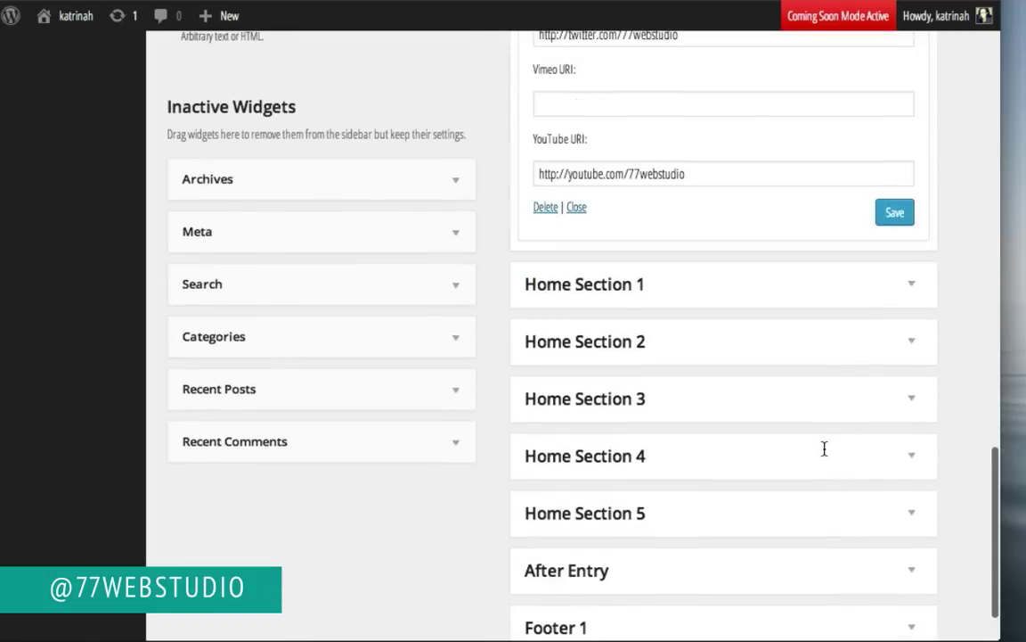
pyautogui.click(888, 217)
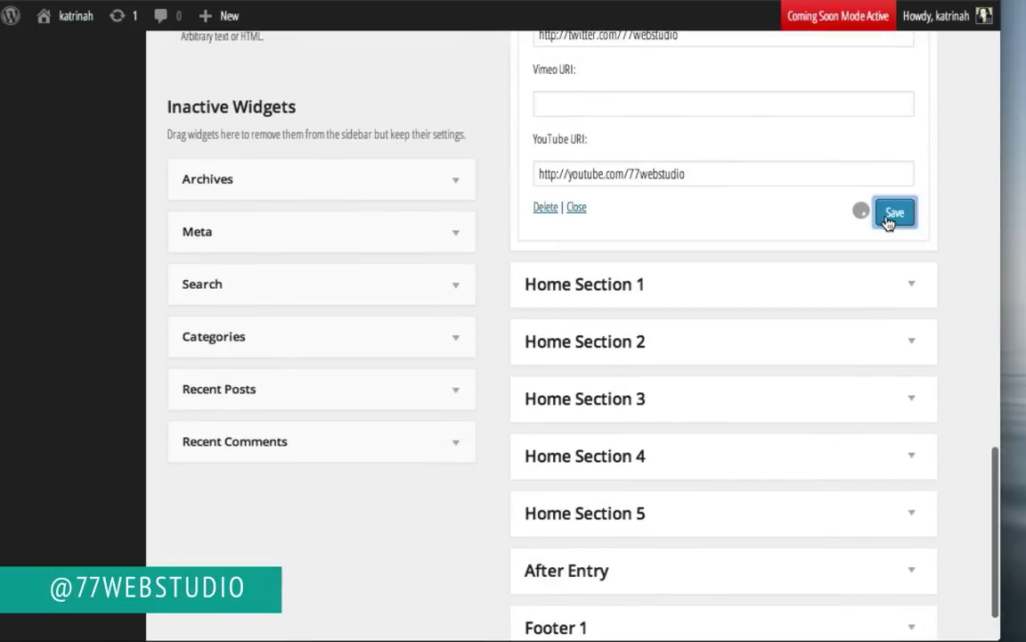
pyautogui.click(637, 181)
pyautogui.scroll(15, 638, 193)
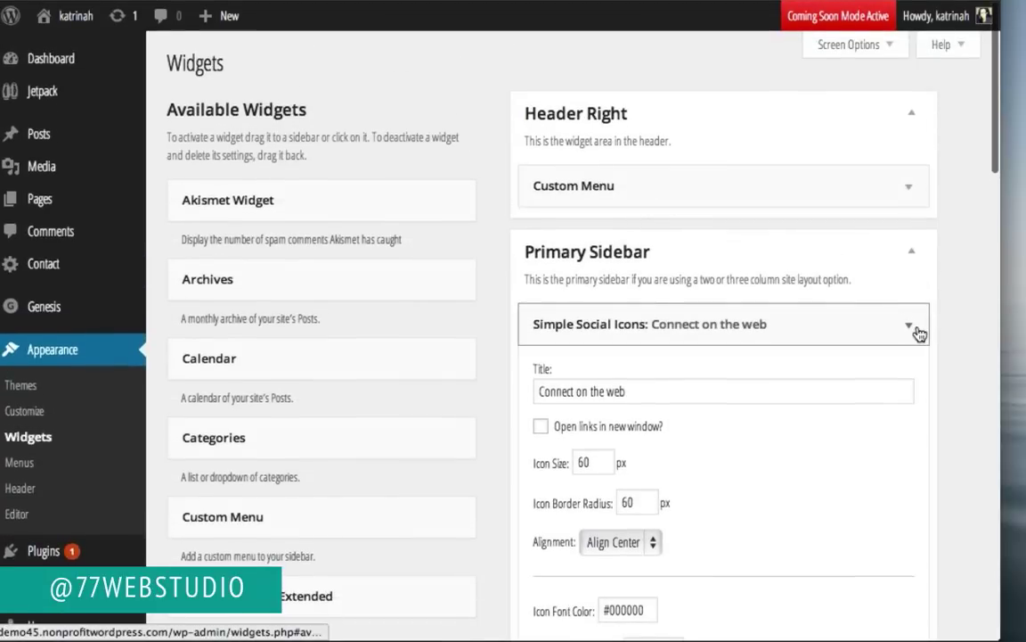
pyautogui.click(828, 320)
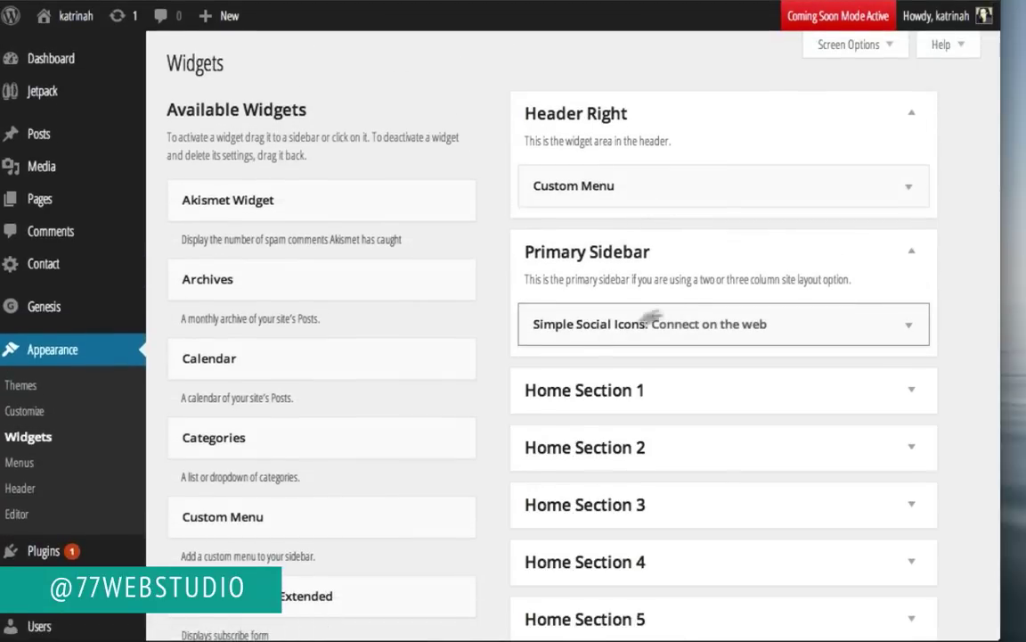
# Step: Add a Search widget below the social icons, titled 'Looking for something?', and save it
pyautogui.scroll(-1, 481, 459)
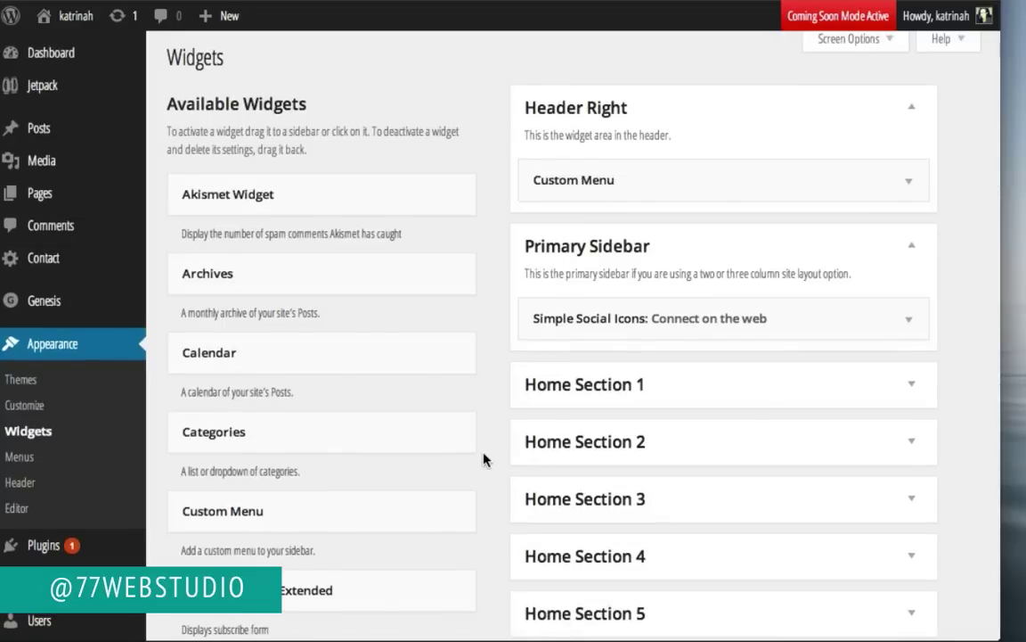
pyautogui.scroll(-2, 493, 462)
pyautogui.scroll(-9, 493, 460)
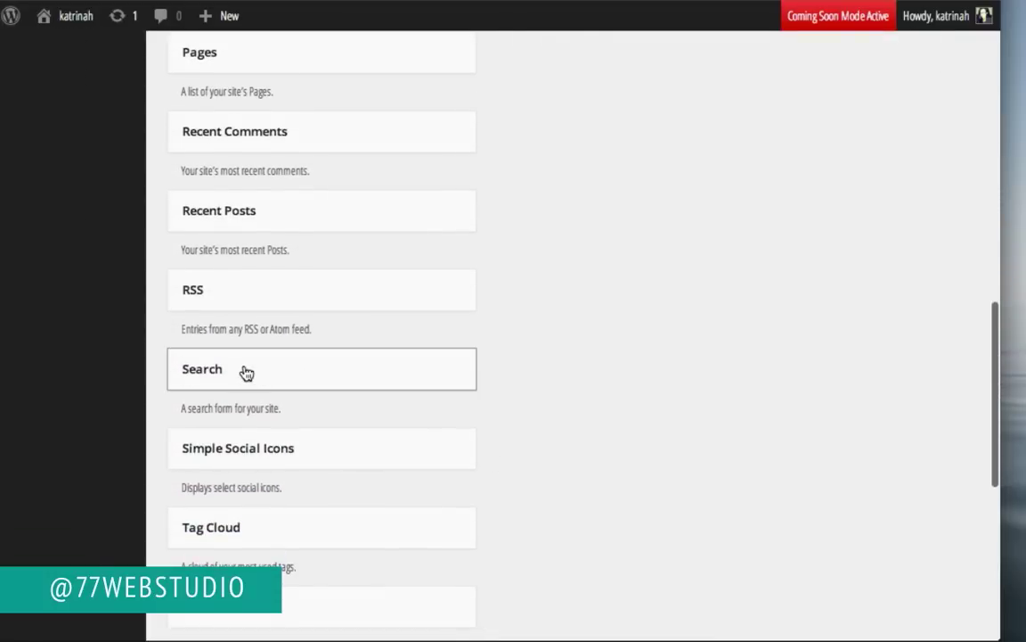
pyautogui.moveTo(243, 374); pyautogui.dragTo(593, 337)
pyautogui.click(900, 401)
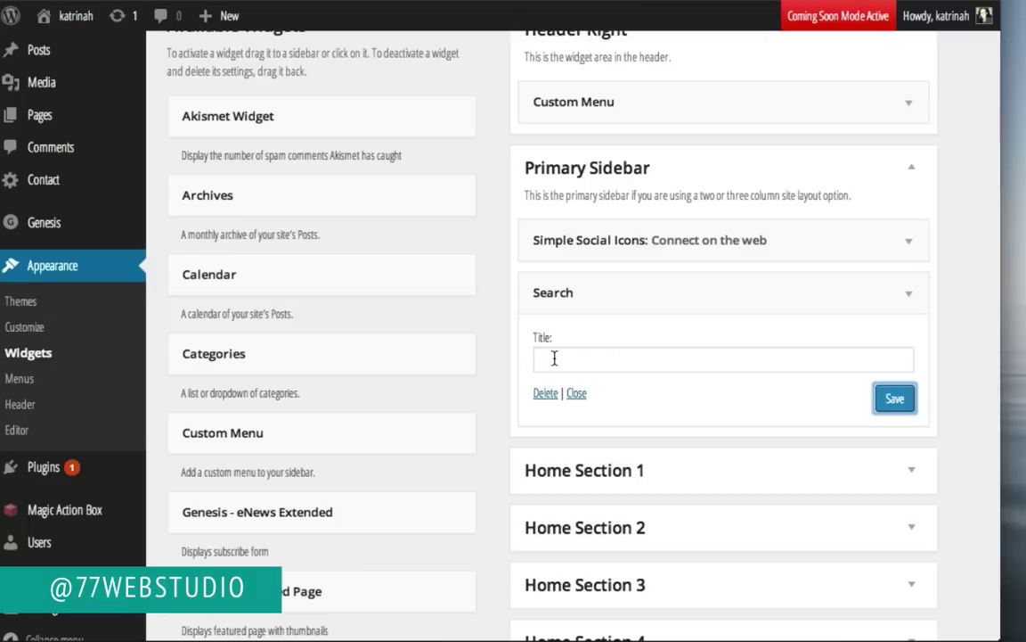
pyautogui.write('Looking for something?')
pyautogui.click(897, 401)
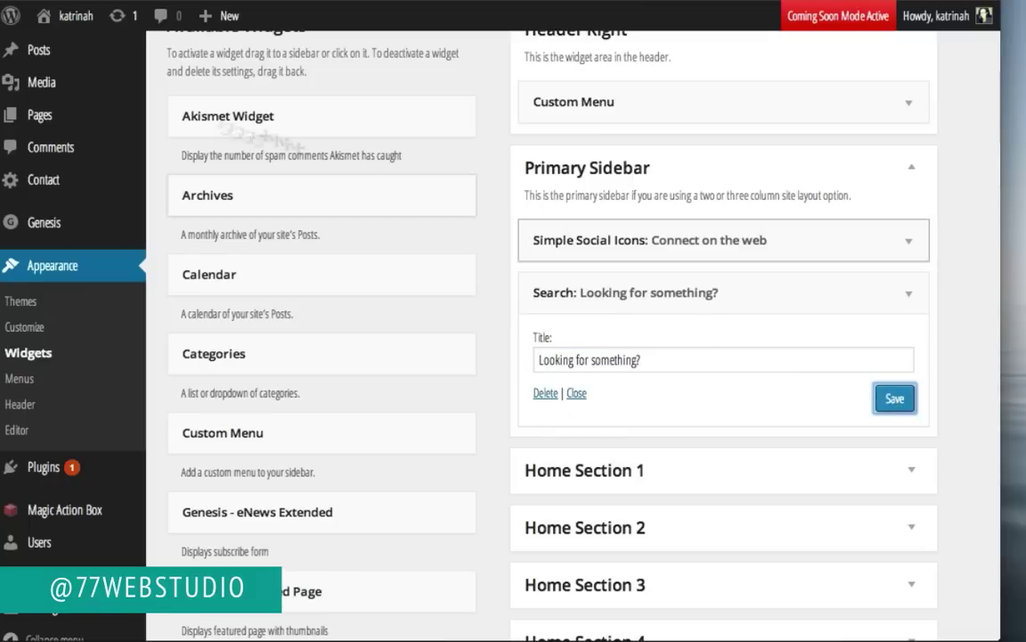
# Step: Check the live Contact page sidebar for 'Connect on the web' icons and the search box
pyautogui.moveTo(73, 16)
pyautogui.click(70, 50)
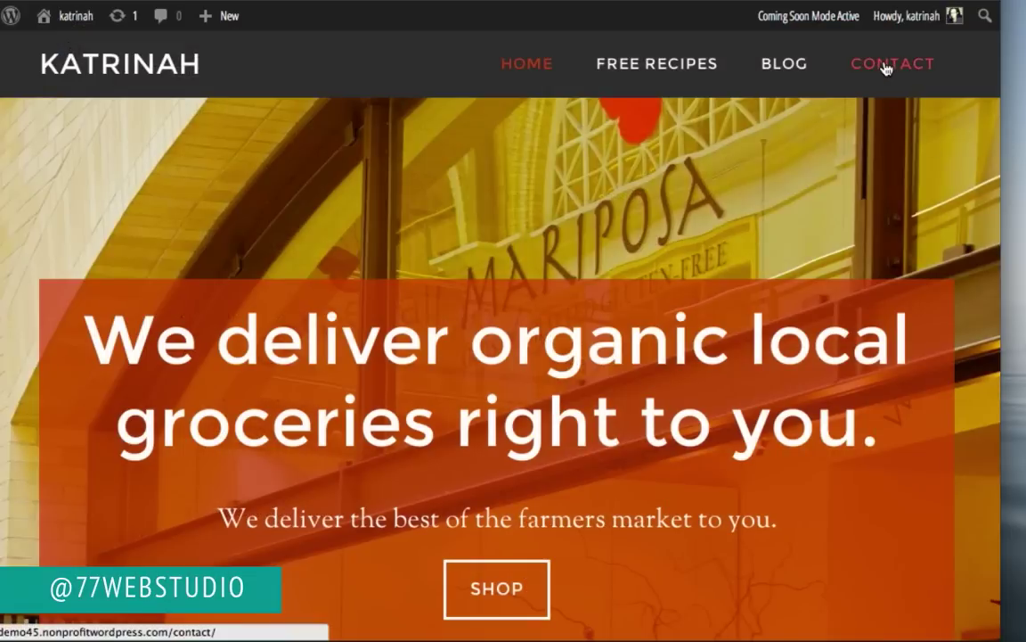
pyautogui.click(886, 67)
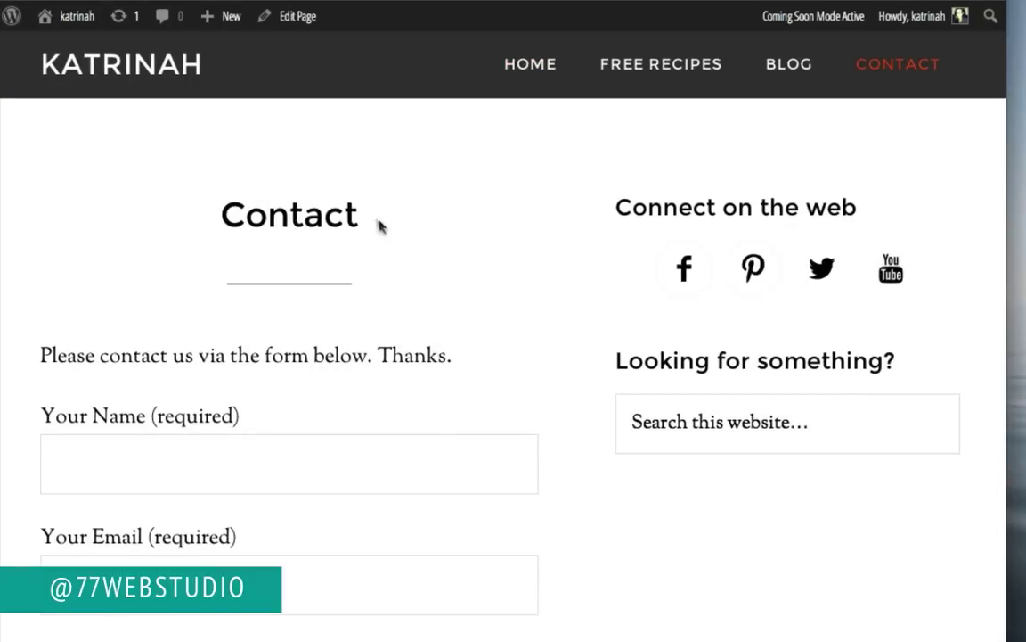
pyautogui.scroll(-5, 497, 413)
pyautogui.scroll(2, 497, 408)
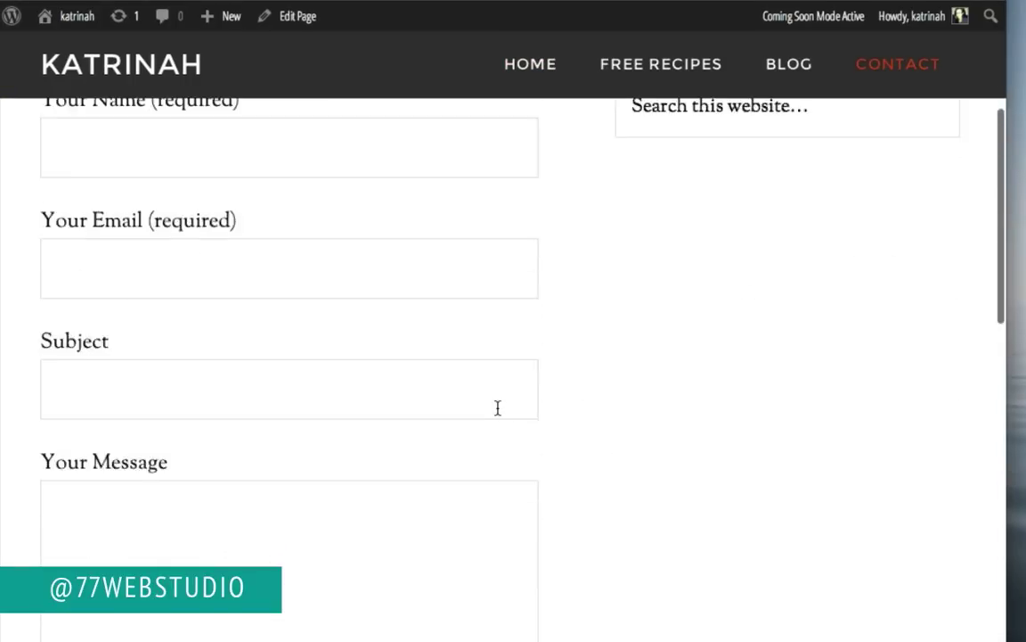
pyautogui.scroll(4, 497, 410)
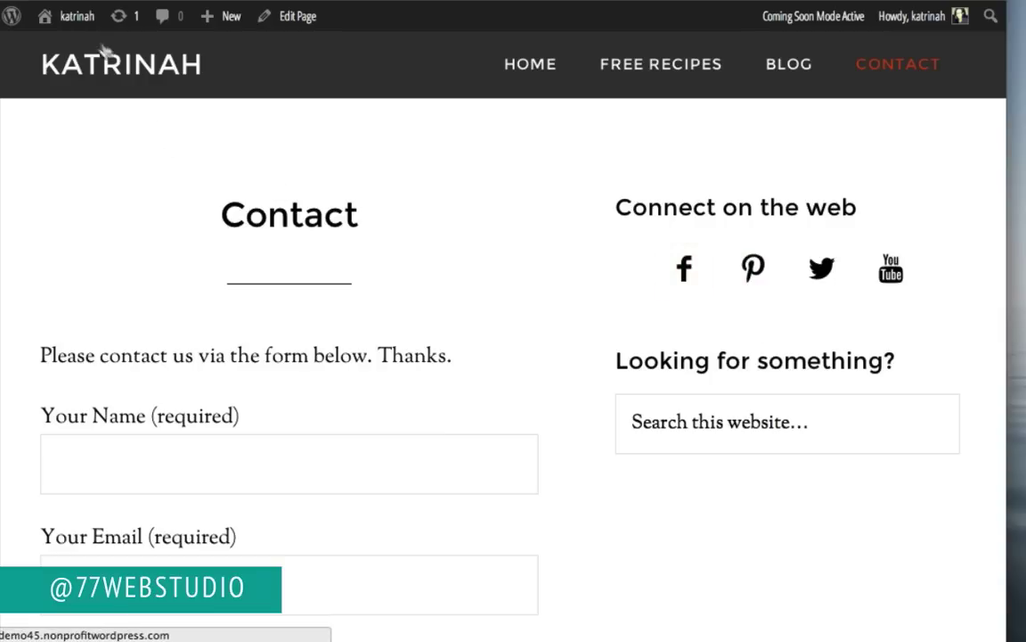
# Step: Return to Widgets and expand the Simple Social Icons widget in the Primary Sidebar
pyautogui.moveTo(40, 22)
pyautogui.click(54, 125)
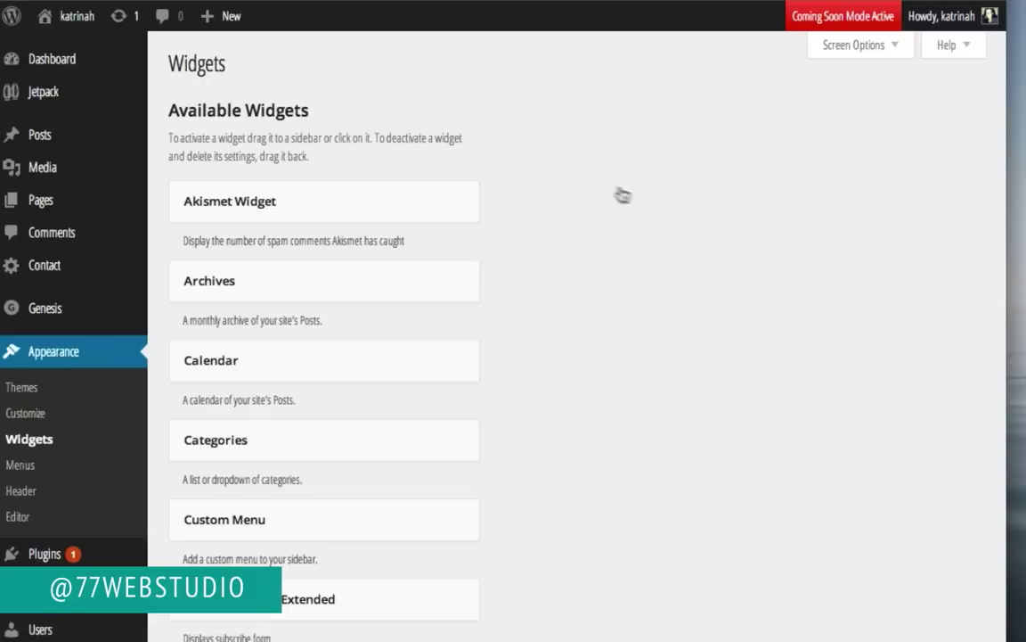
pyautogui.click(916, 254)
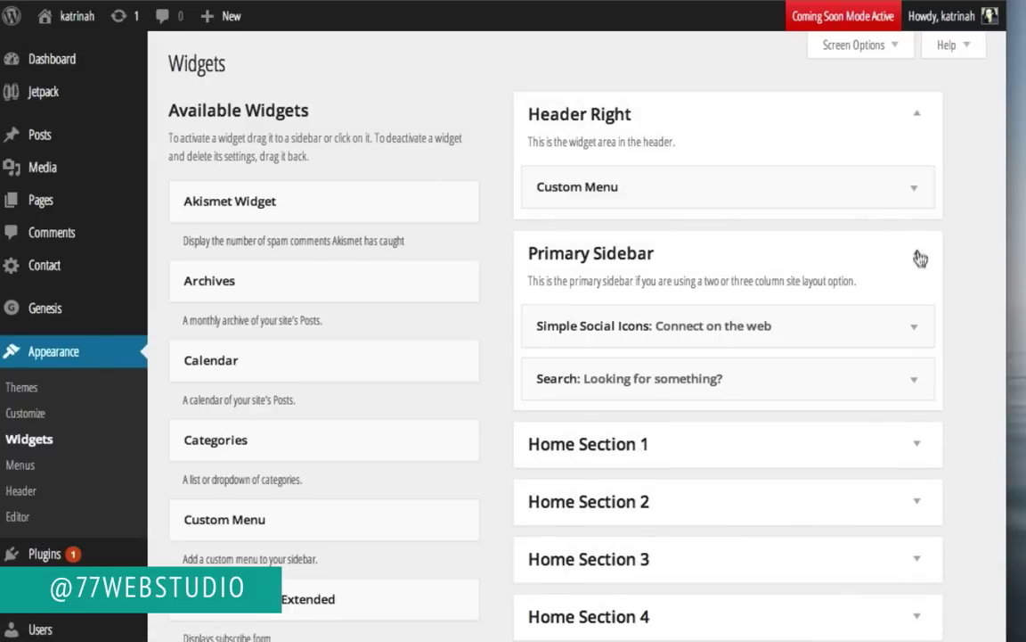
pyautogui.click(916, 328)
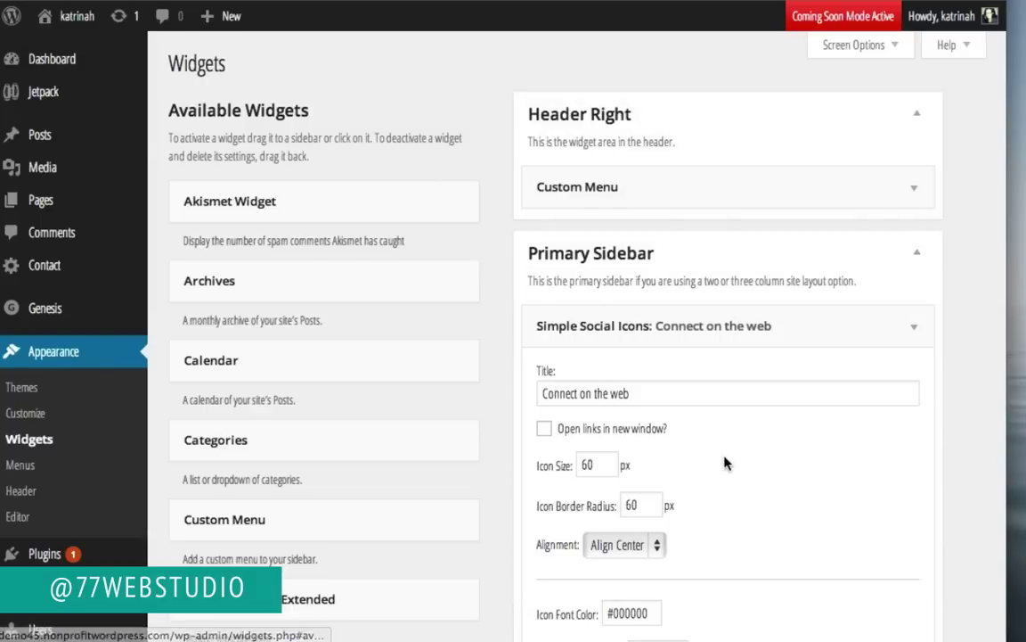
pyautogui.scroll(-5, 724, 463)
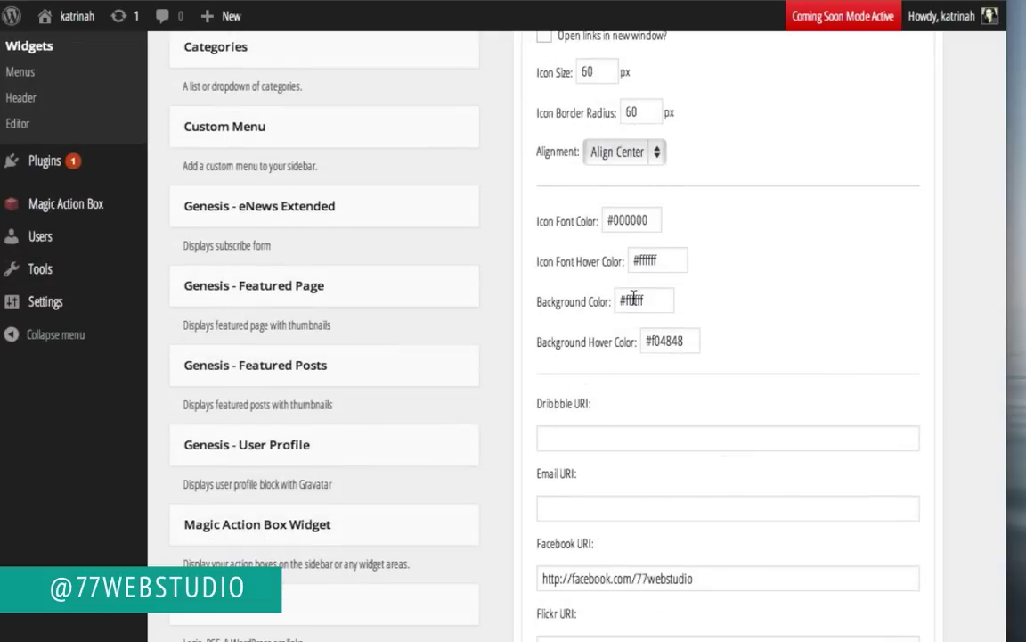
# Step: Paste #e95300 into Background Color and Background Hover Color, then save the widget
pyautogui.tripleClick(633, 299)
pyautogui.write('#e55300')
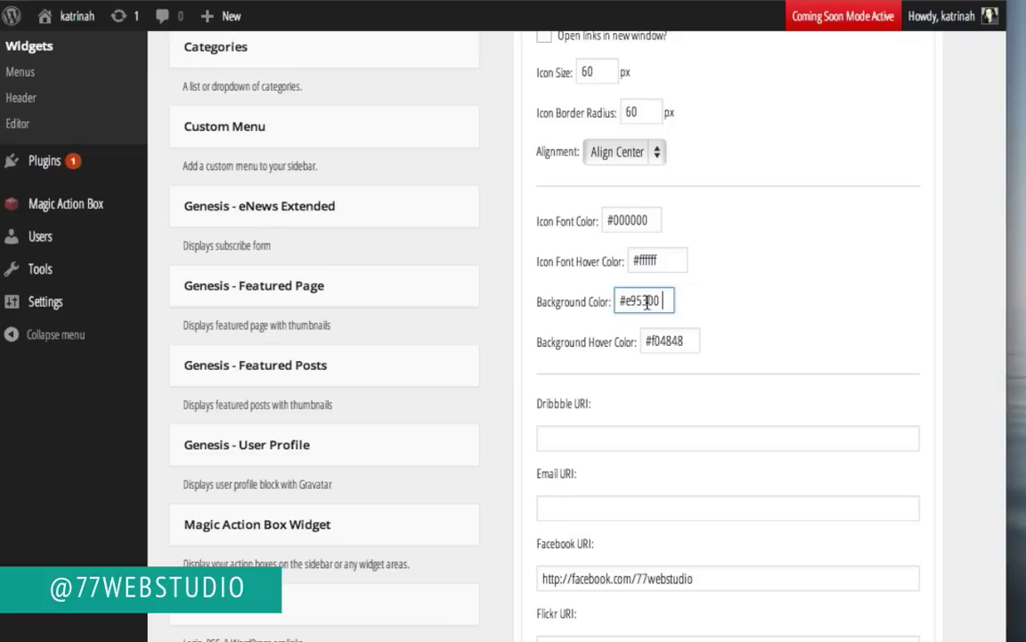
pyautogui.doubleClick(654, 341)
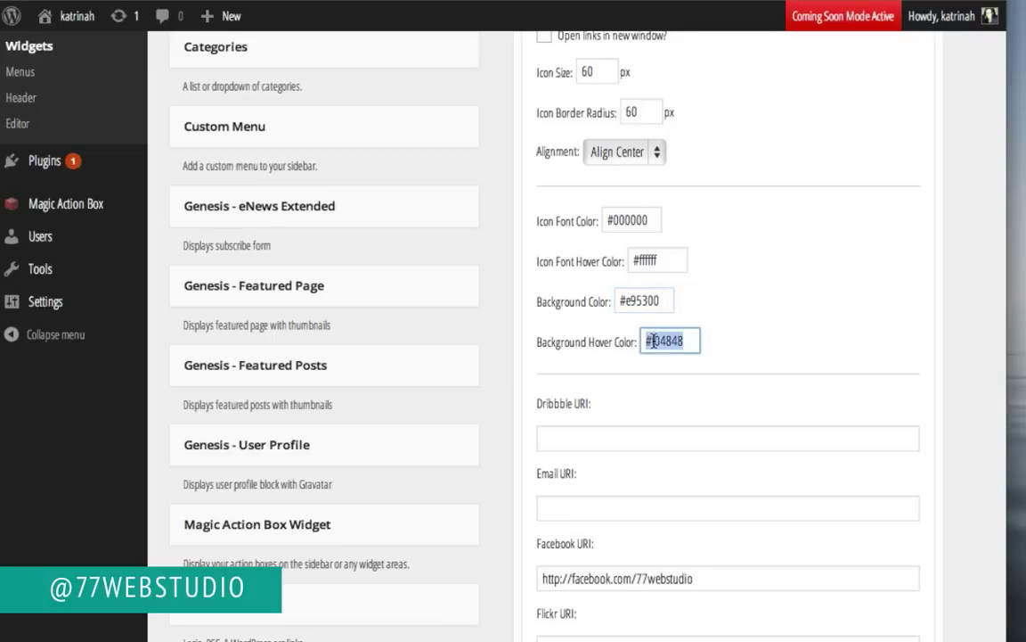
pyautogui.write('#e95300')
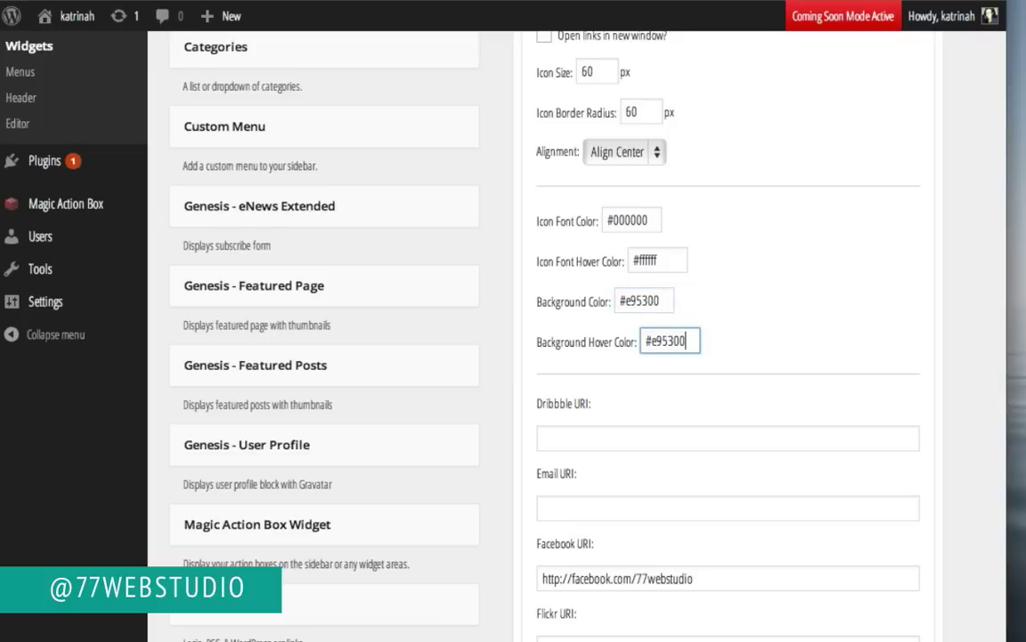
pyautogui.click(663, 301)
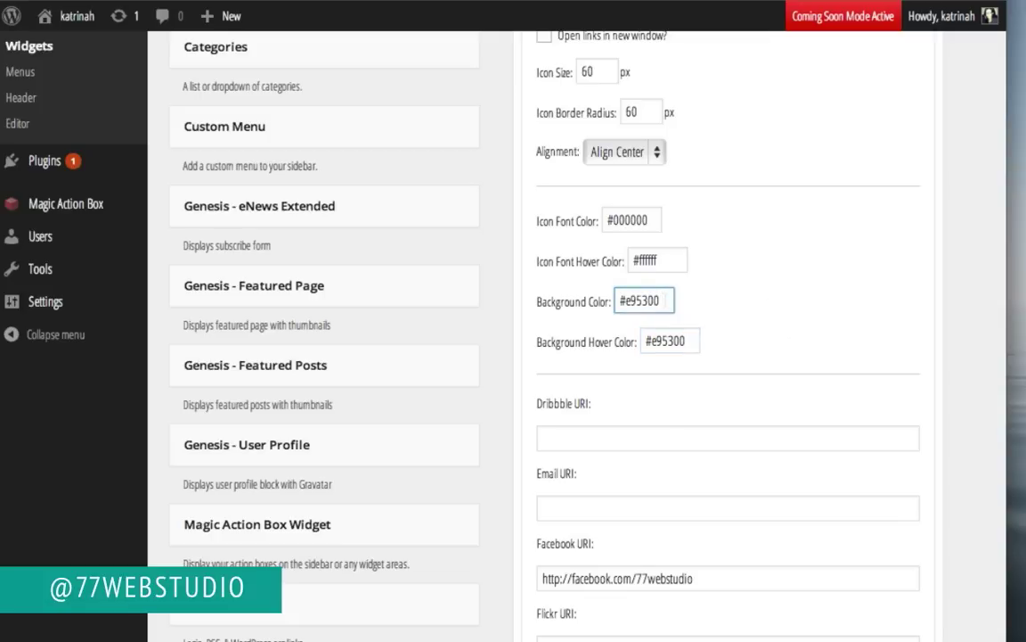
pyautogui.scroll(-8, 891, 382)
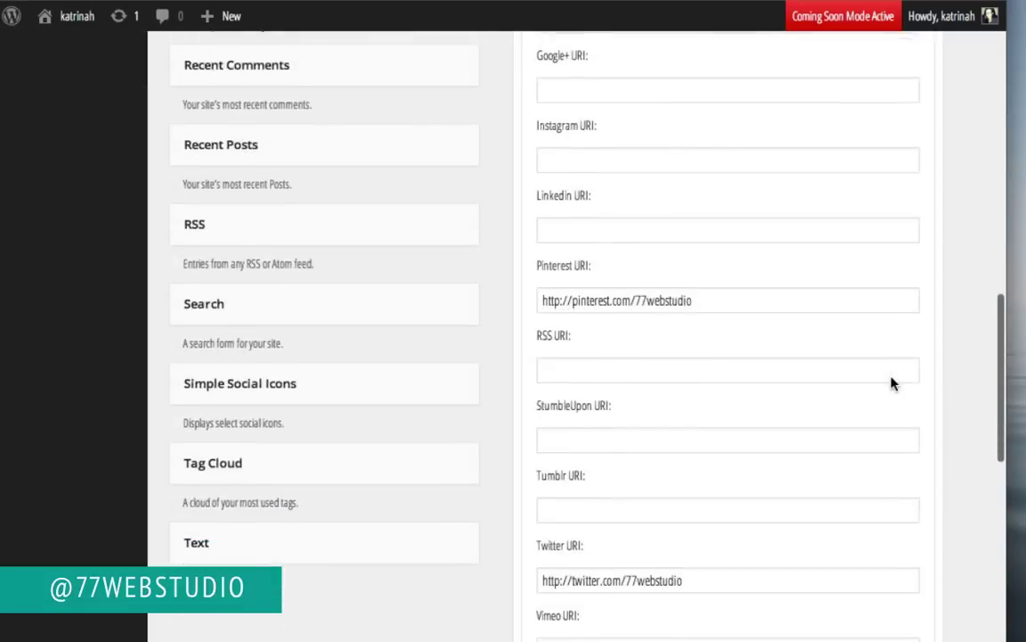
pyautogui.scroll(-5, 891, 383)
pyautogui.click(897, 317)
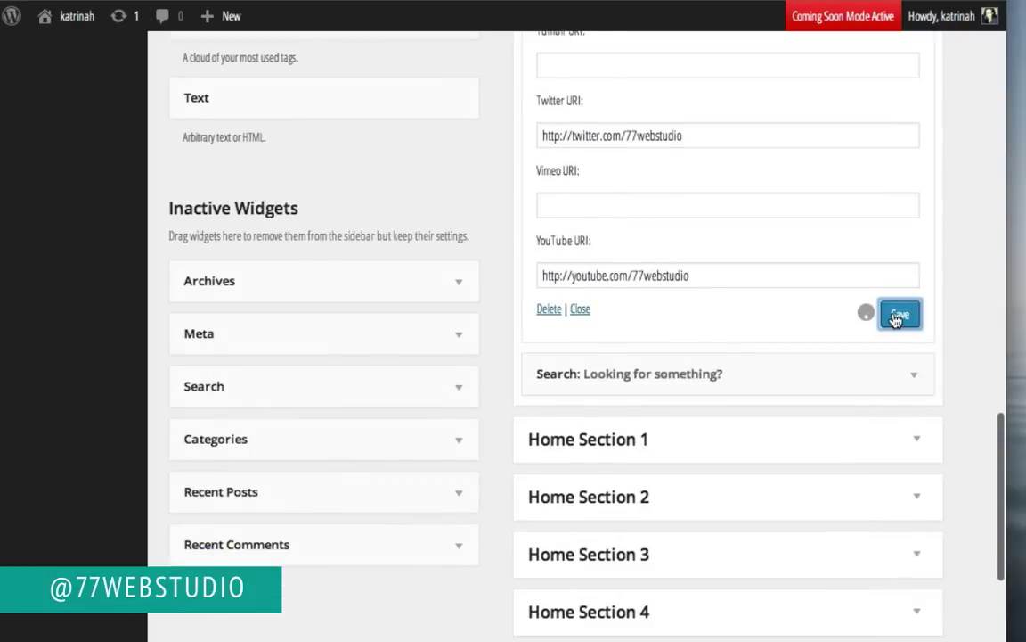
pyautogui.scroll(15, 738, 191)
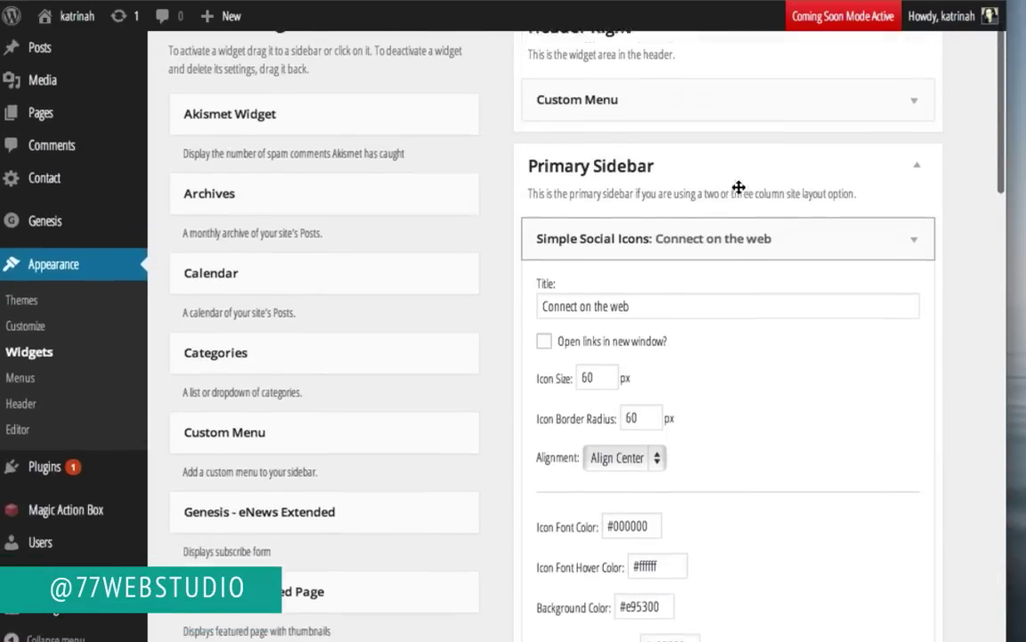
pyautogui.scroll(-3, 738, 192)
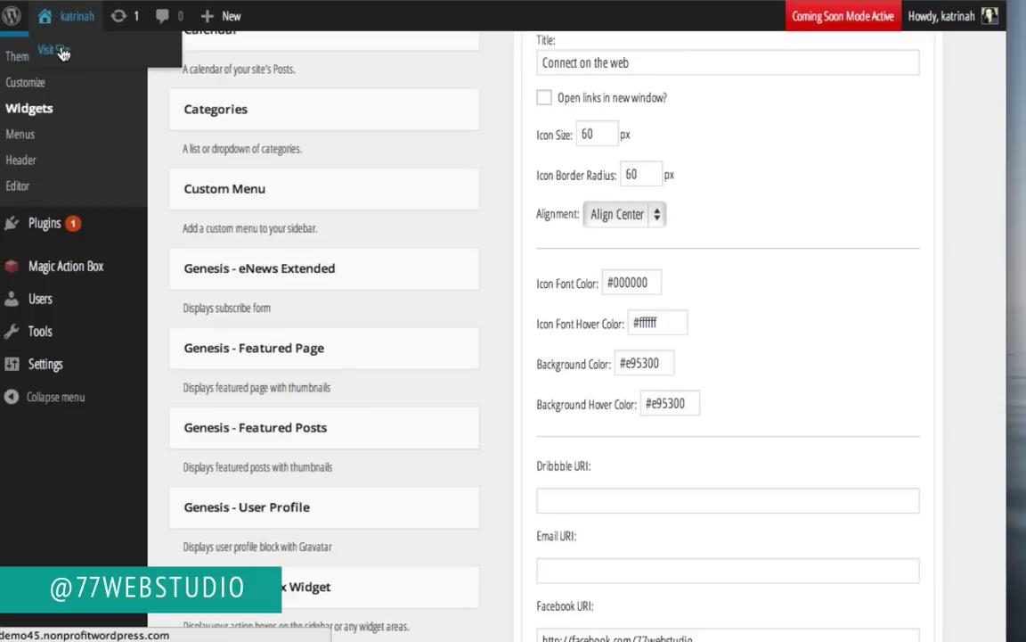
# Step: View the four orange social icons on the live Contact page, then go back home
pyautogui.click(61, 52)
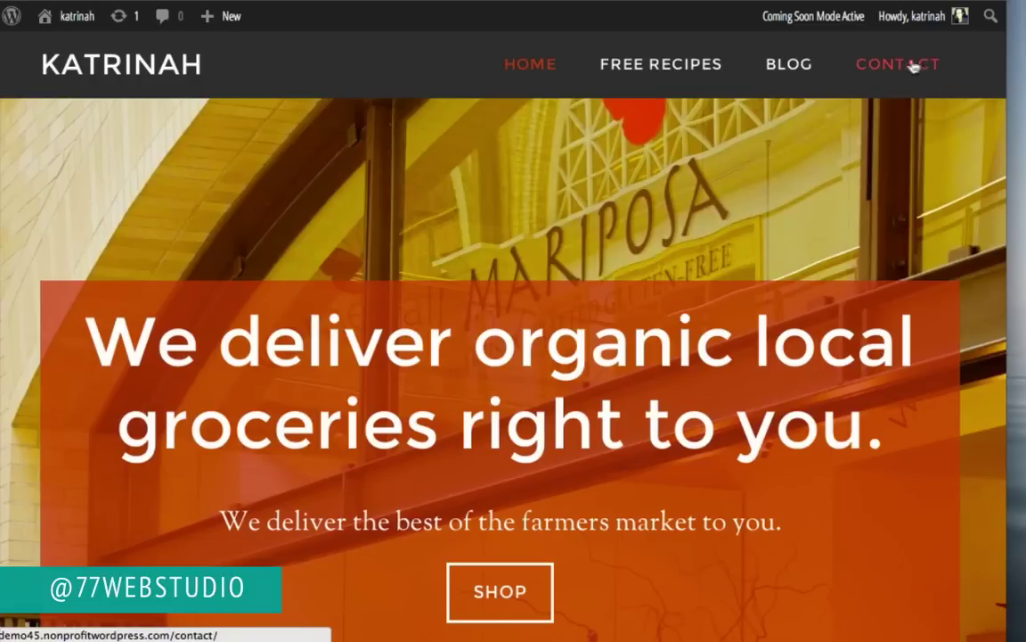
pyautogui.click(900, 65)
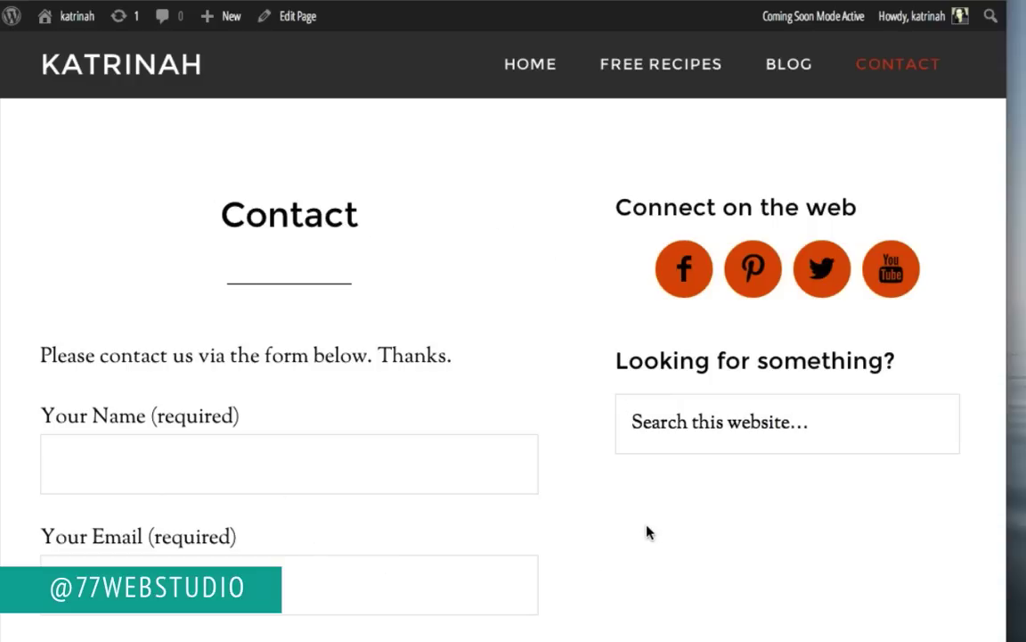
pyautogui.click(86, 70)
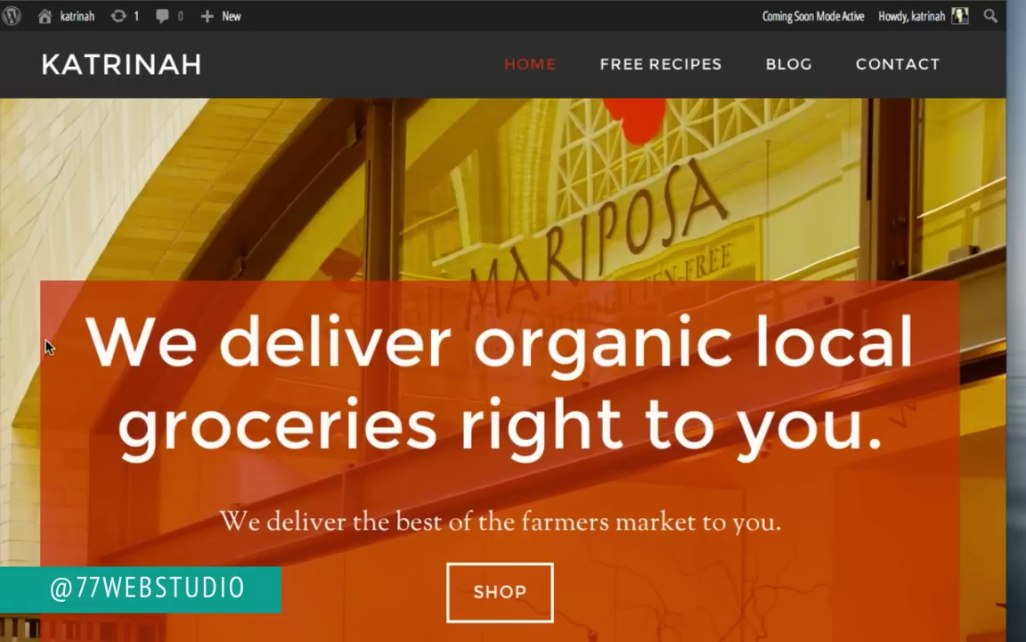
# Step: Scroll the home page down to the 'Connect on the web' footer and back up
pyautogui.scroll(-8, 45, 353)
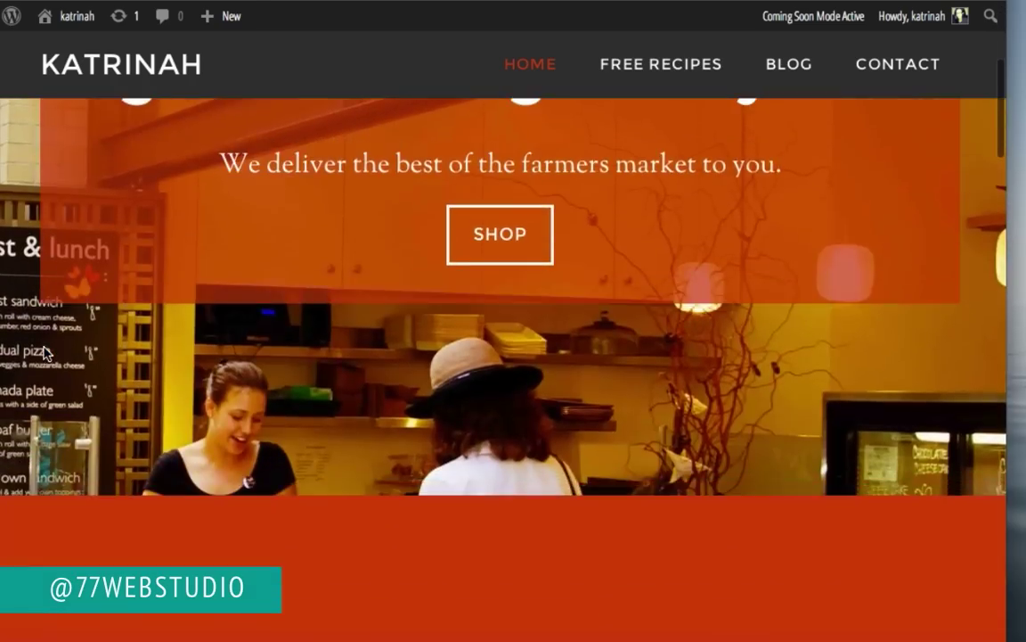
pyautogui.scroll(-10, 44, 353)
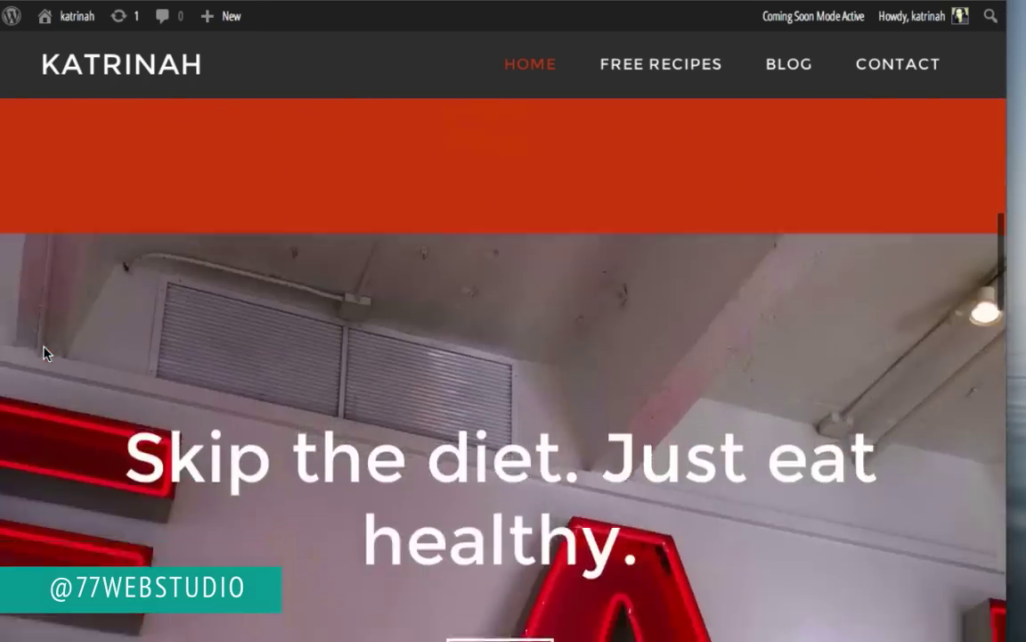
pyautogui.scroll(-10, 45, 353)
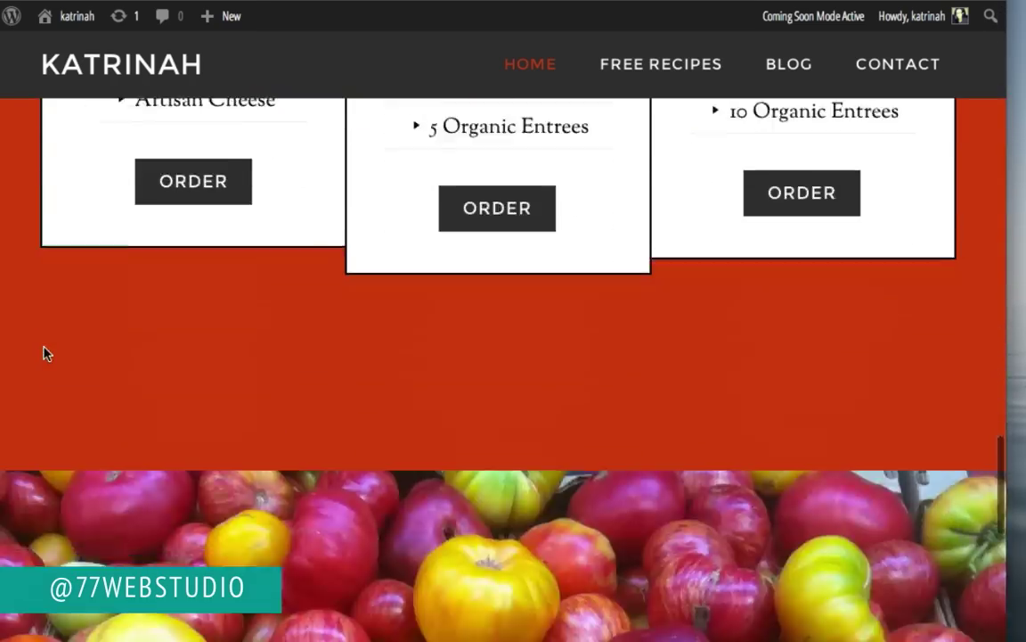
pyautogui.scroll(-5, 45, 353)
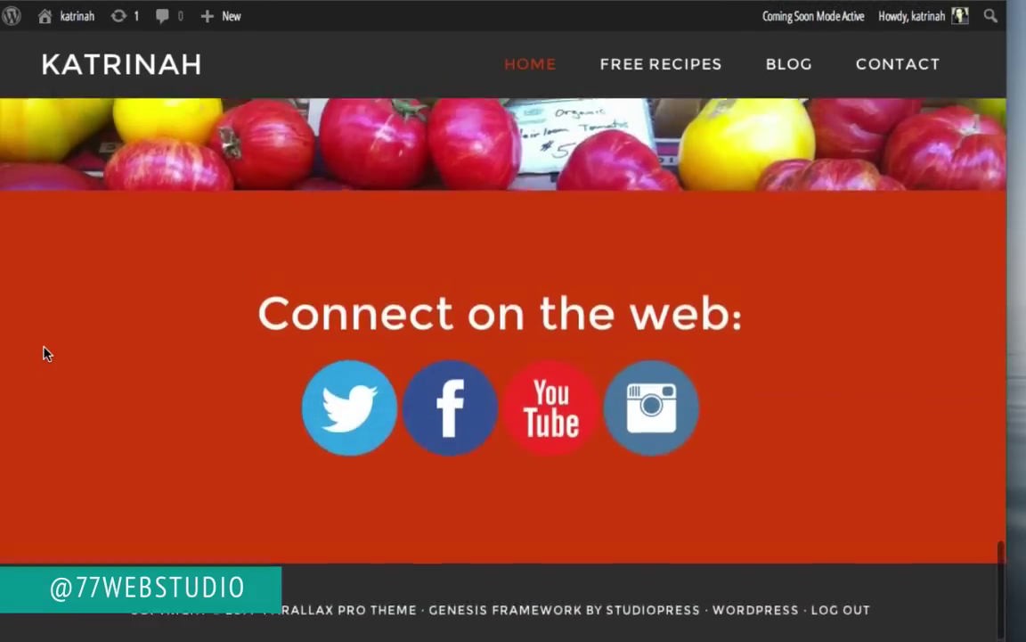
pyautogui.scroll(10, 45, 353)
pyautogui.scroll(15, 45, 353)
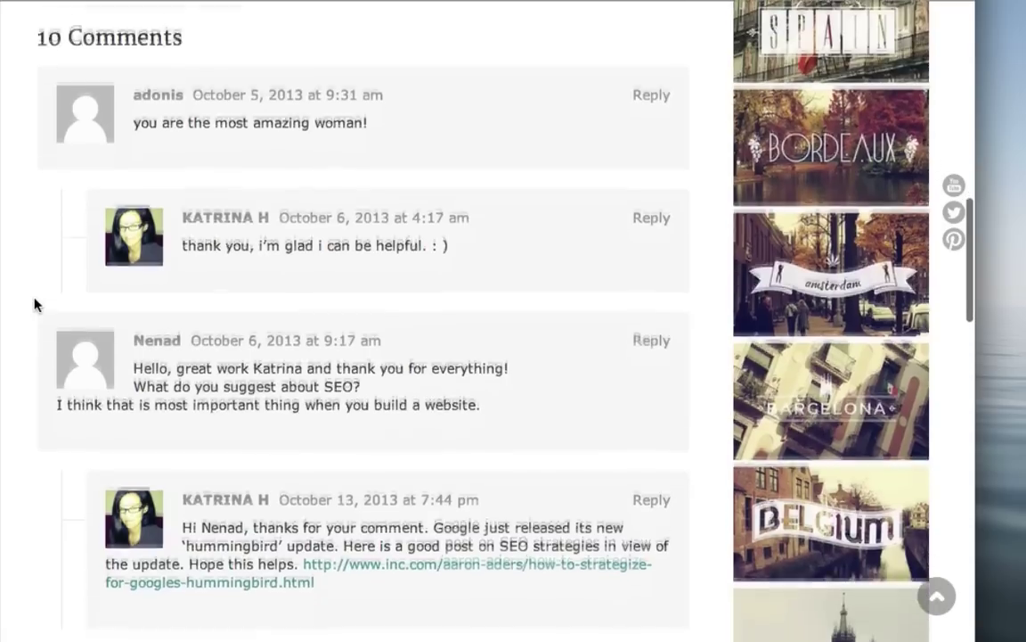
pyautogui.scroll(-5, 34, 303)
pyautogui.scroll(-10, 34, 303)
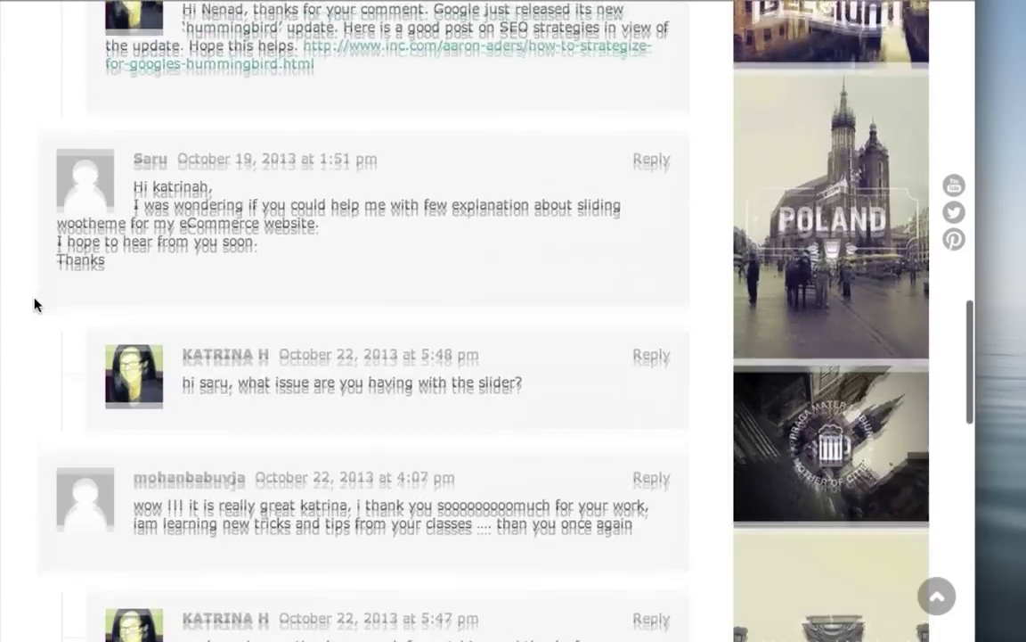
pyautogui.scroll(-3, 34, 304)
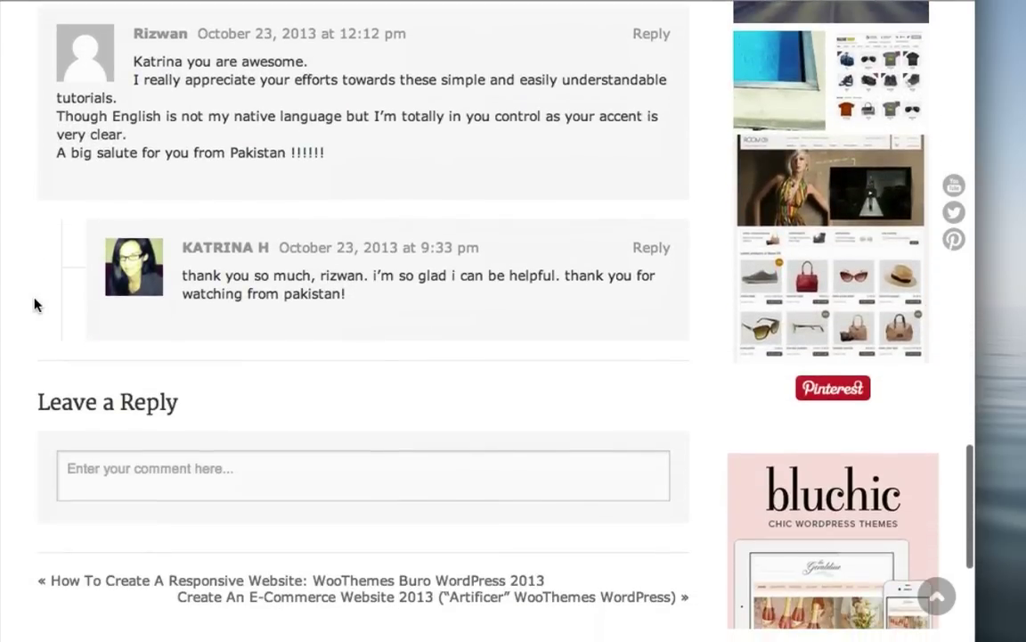